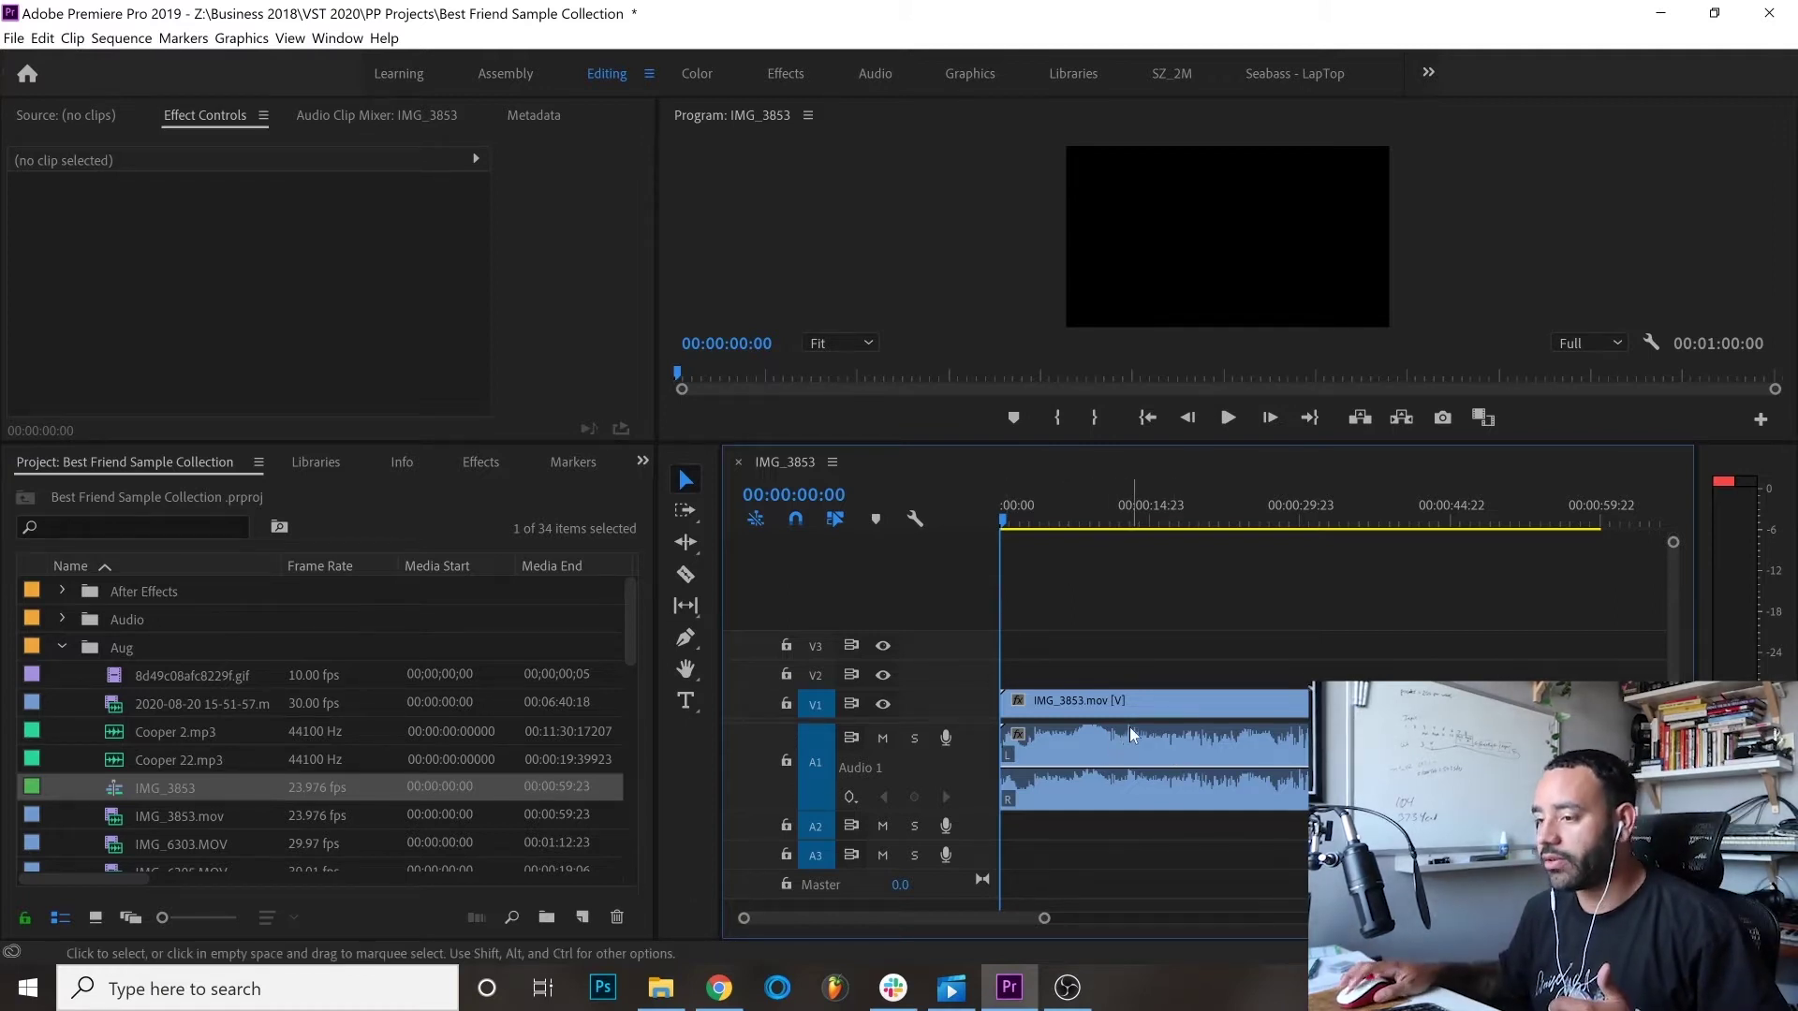
Step: Create a new Bars and Tone item with default settings and place it on track V3
left_click(583, 917)
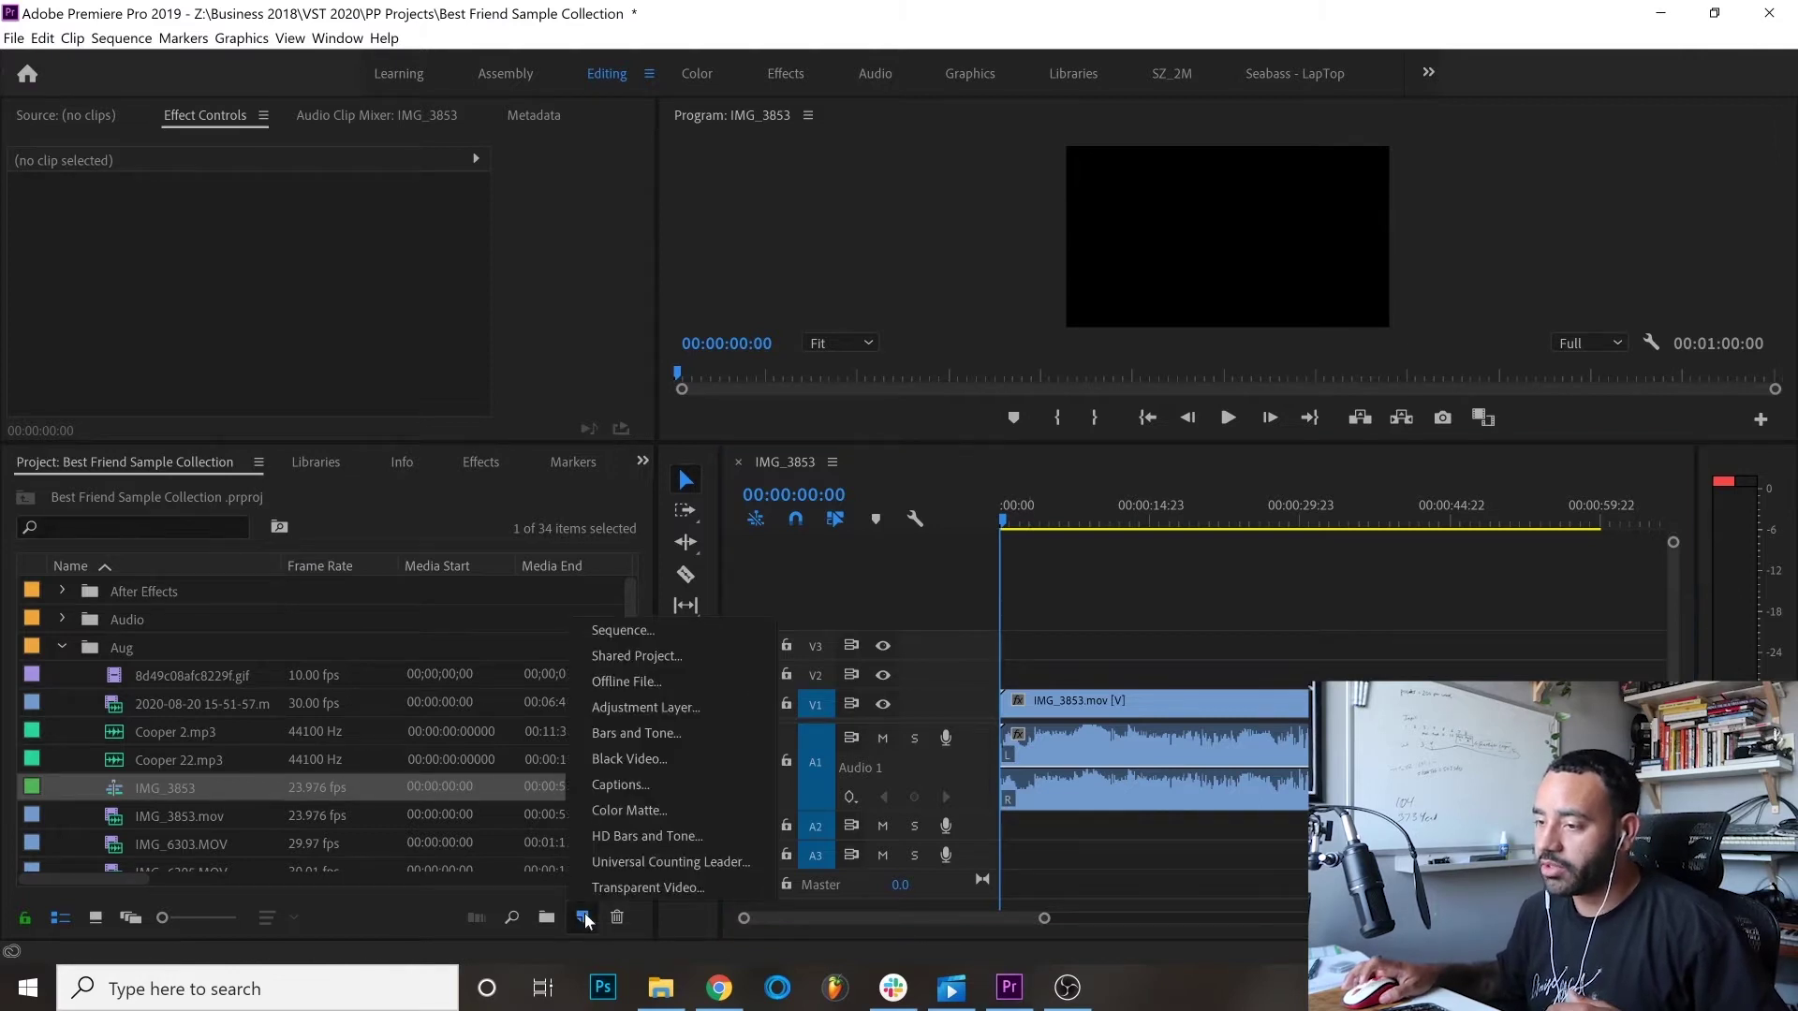
left_click(635, 732)
left_click(931, 620)
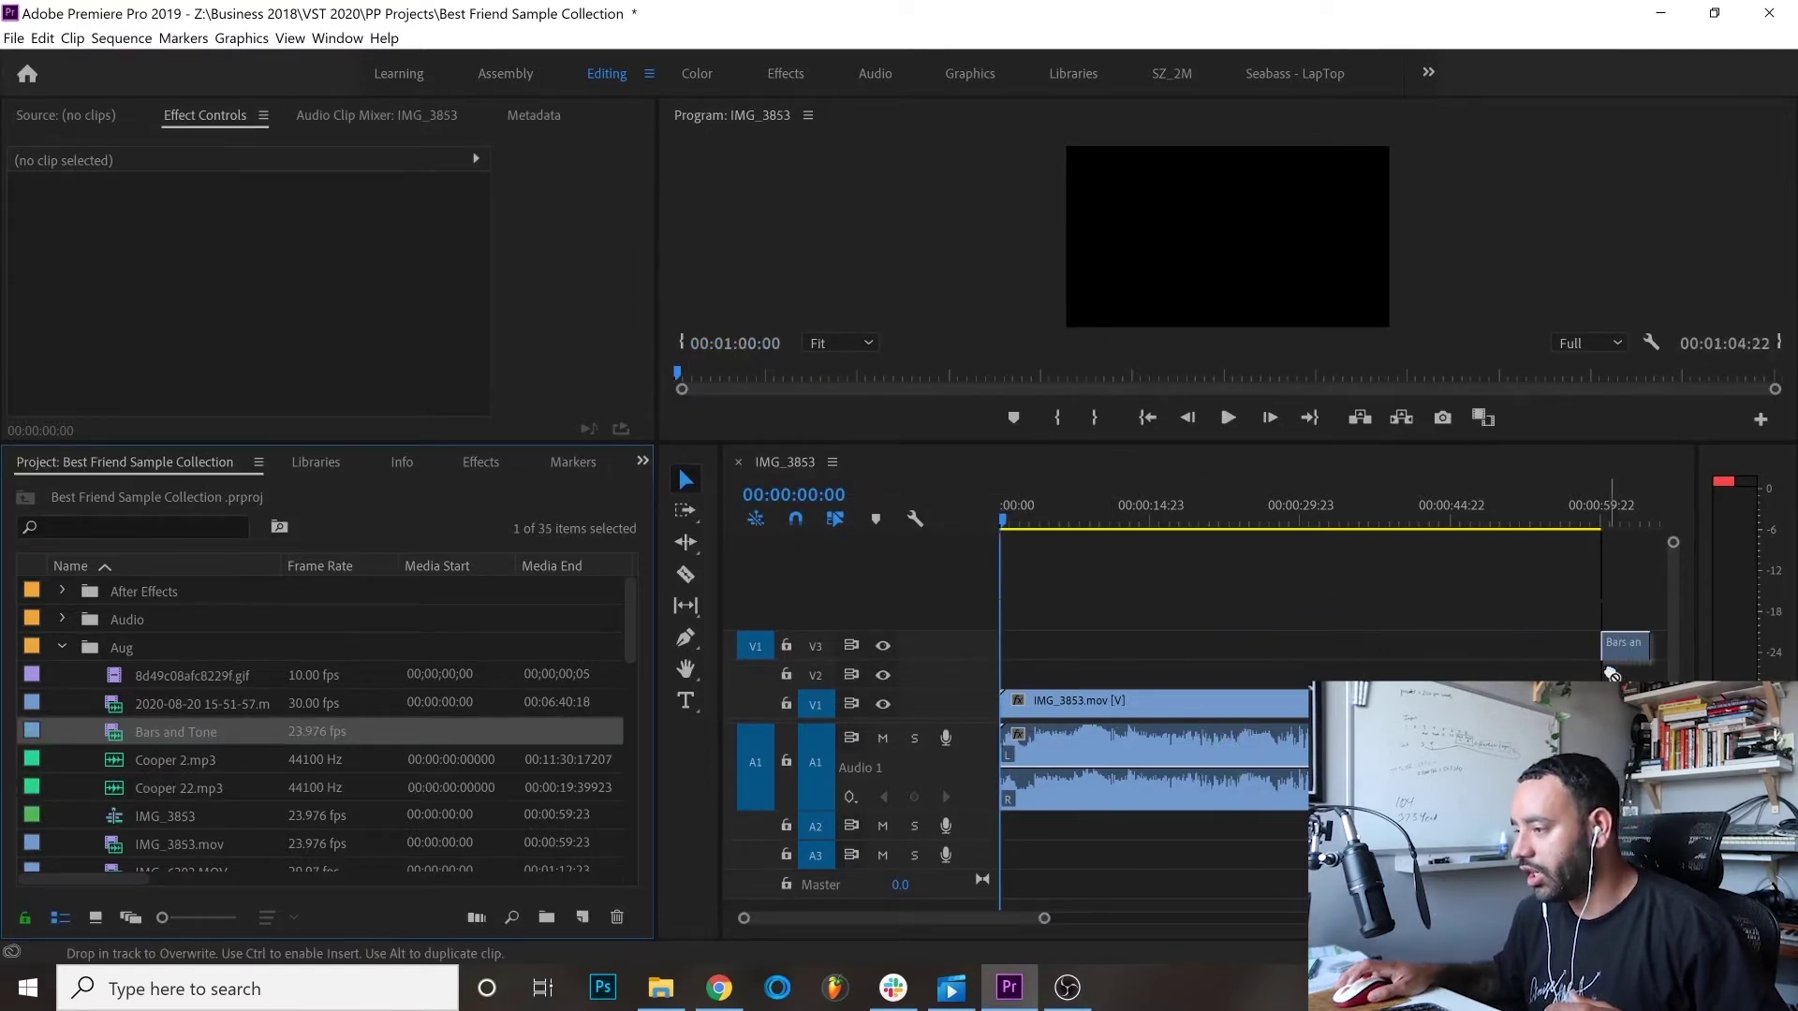
left_click_drag(1624, 644, 1624, 645)
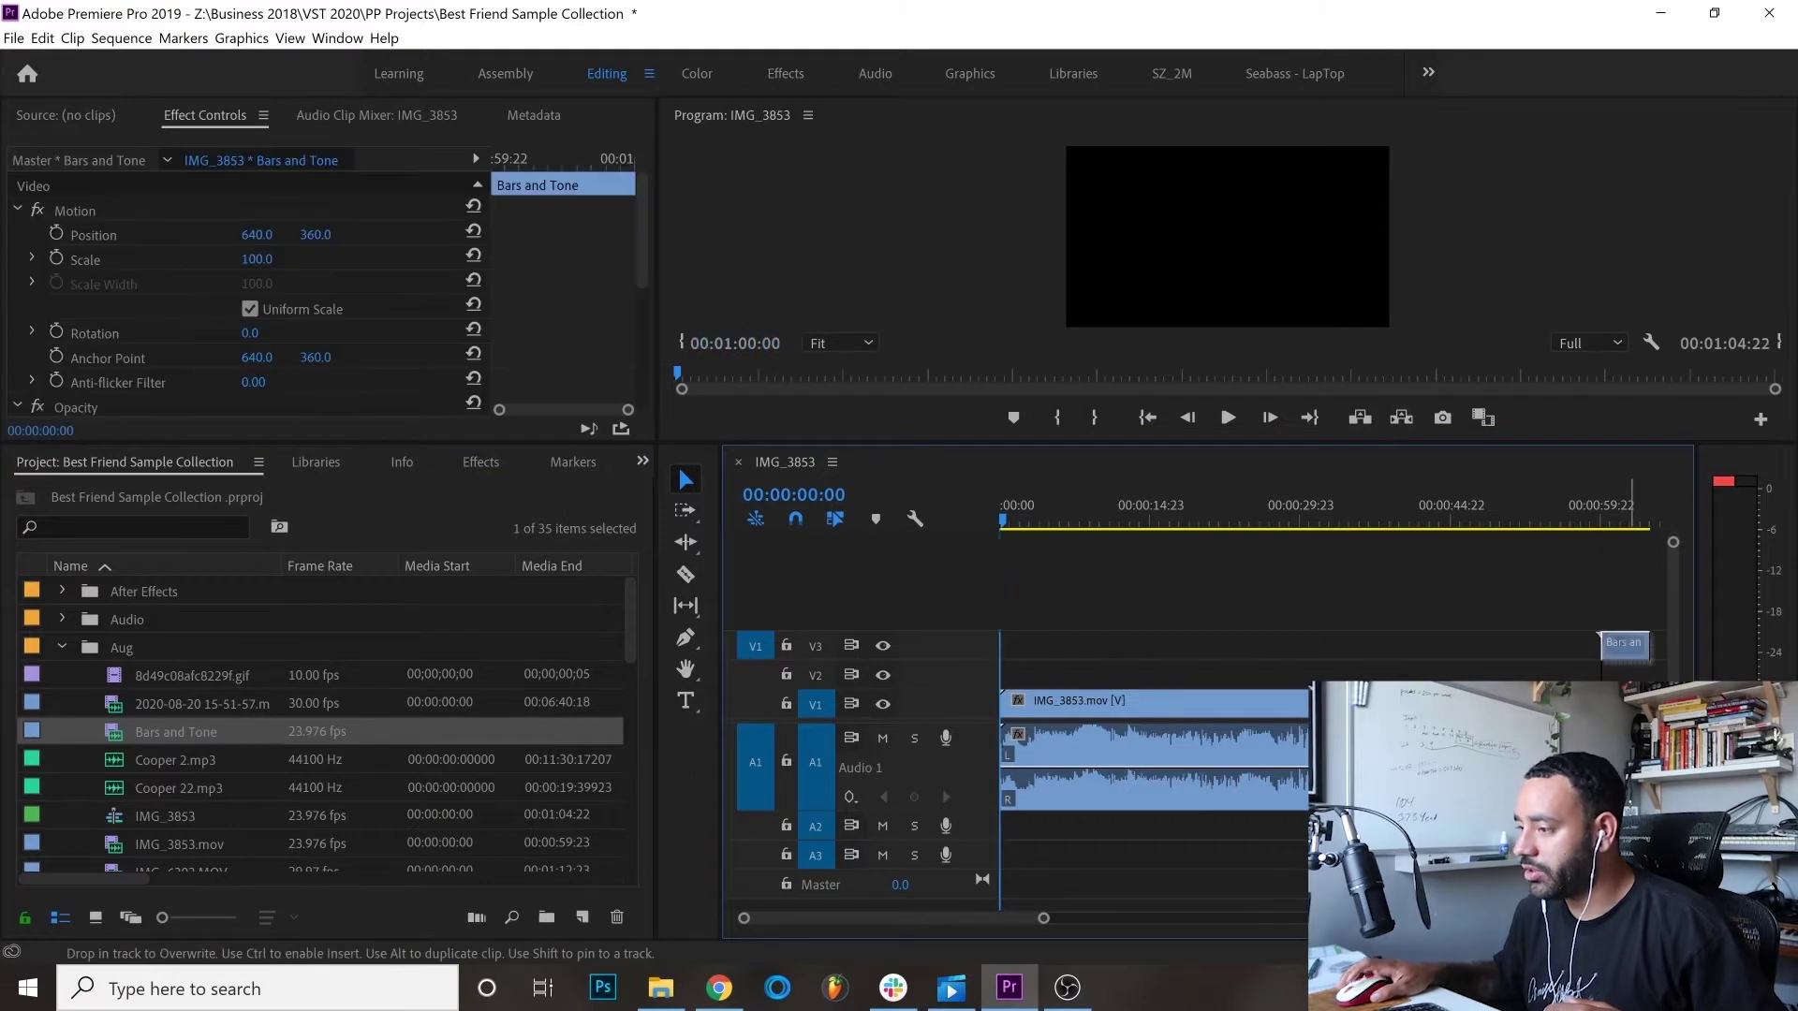
Step: Scrub the IMG_3853 timeline, zoom in at 00:00:24:19, and maximize the Program monitor
left_click(1040, 506)
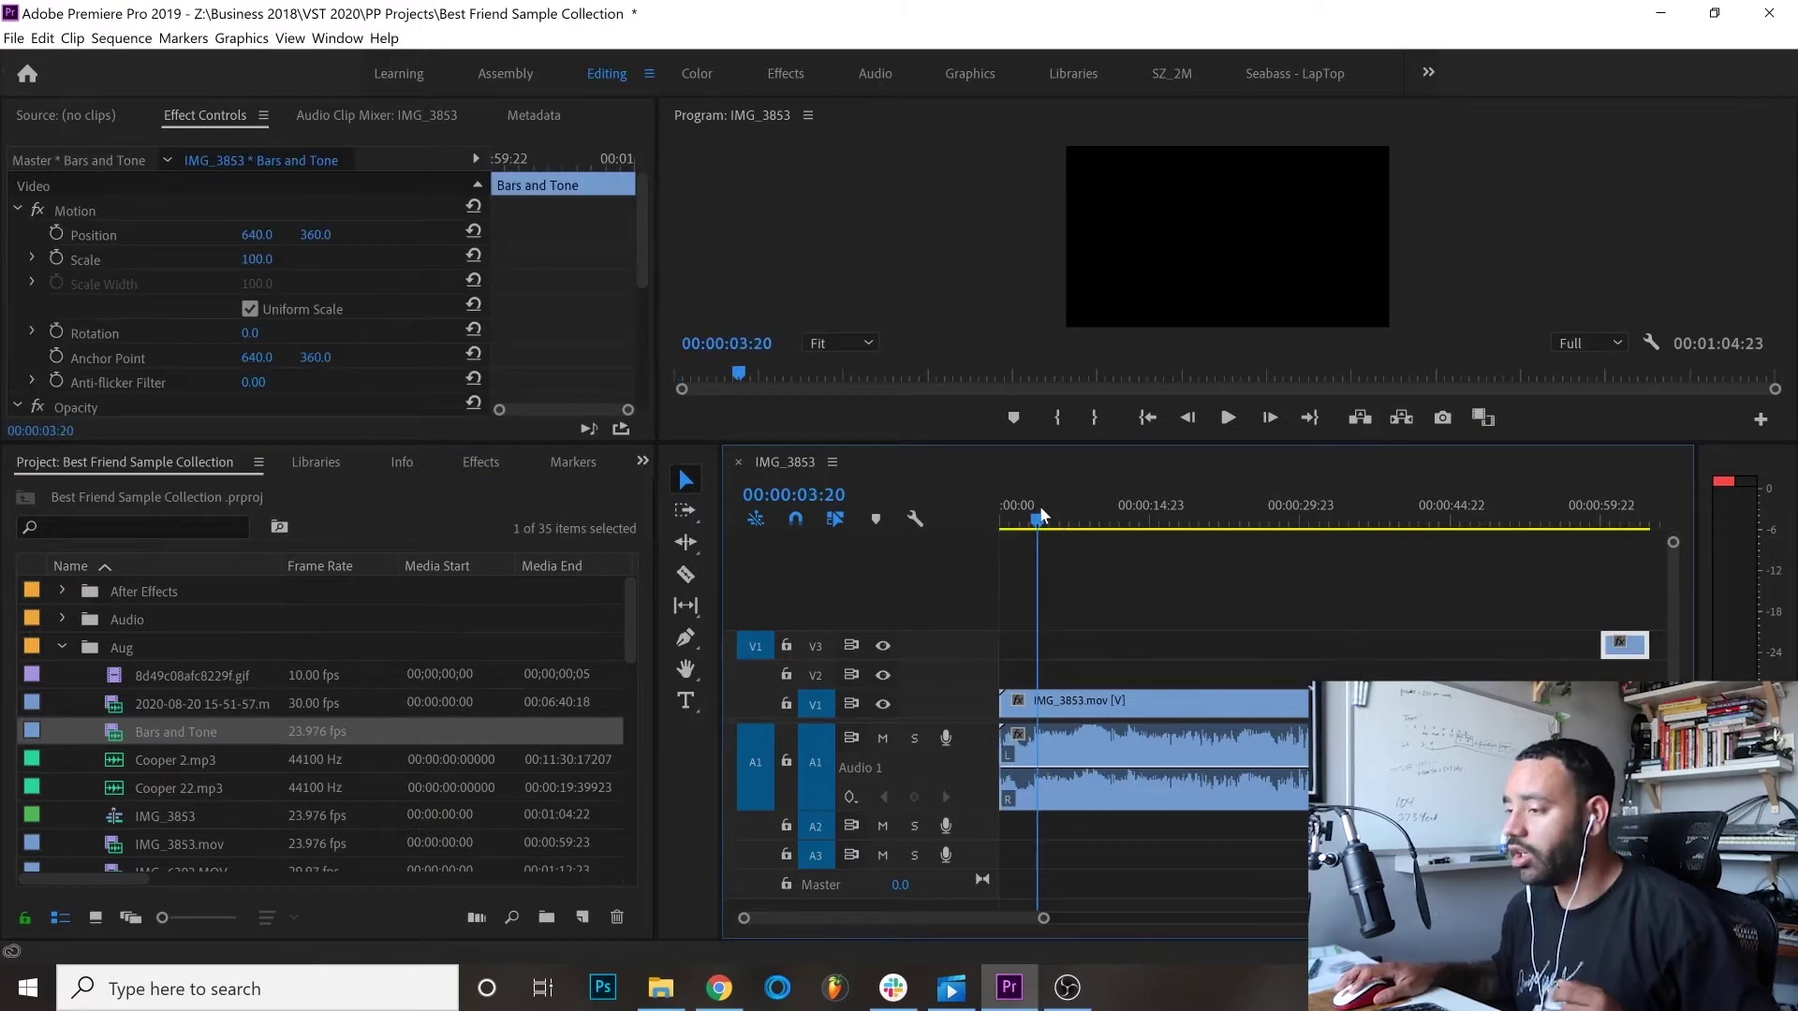
mouse_move(1039, 506)
left_mouse_down()
mouse_move(1088, 506)
mouse_move(1051, 507)
left_mouse_up()
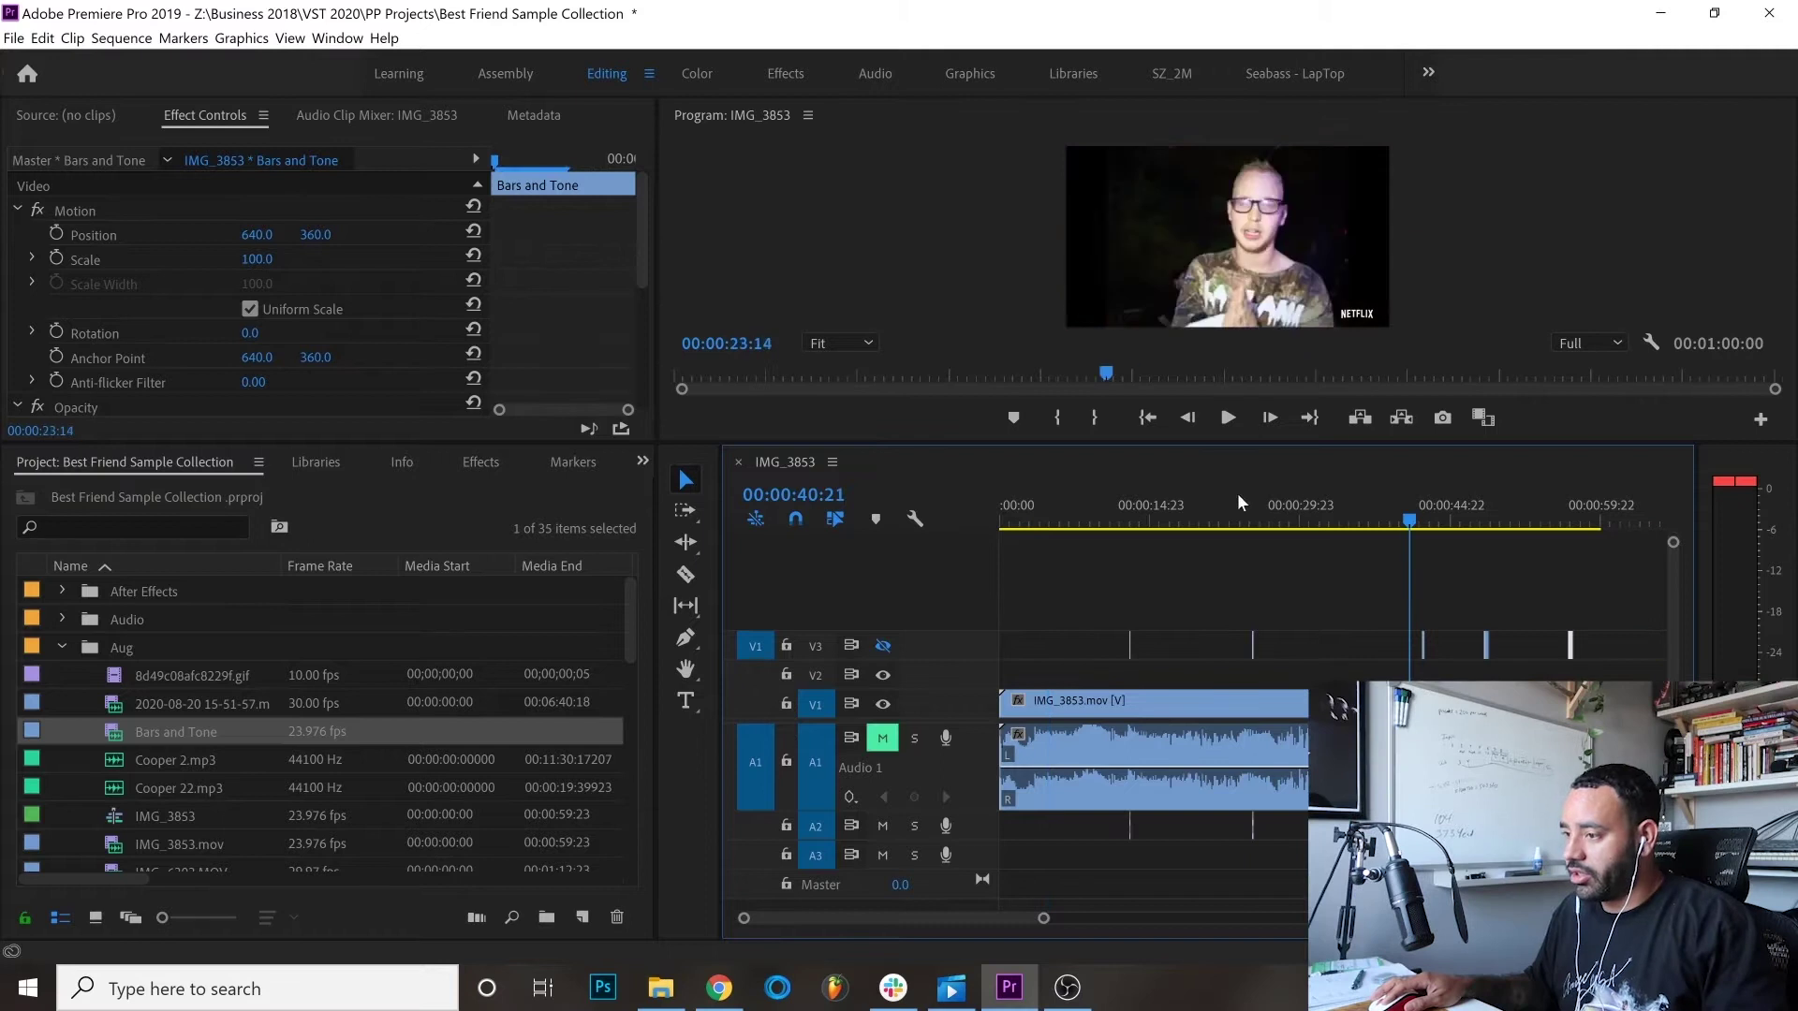
left_click(1256, 506)
key("=")
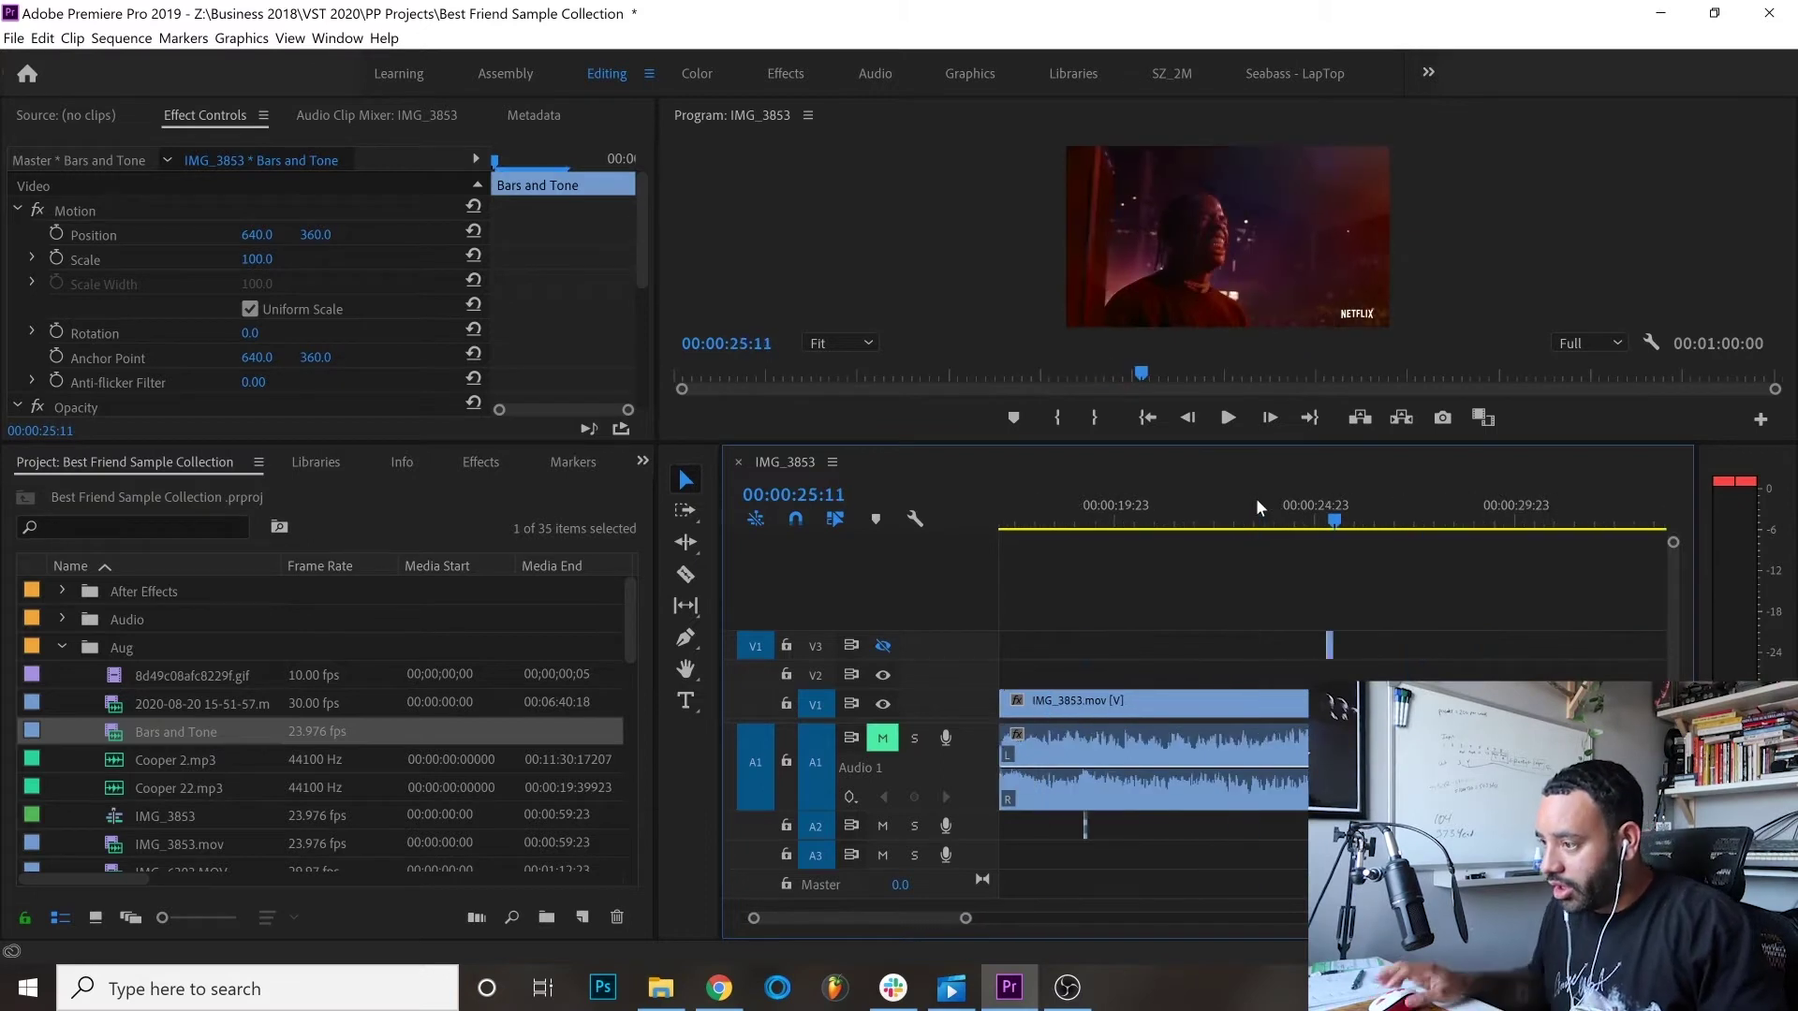
left_click(1312, 520)
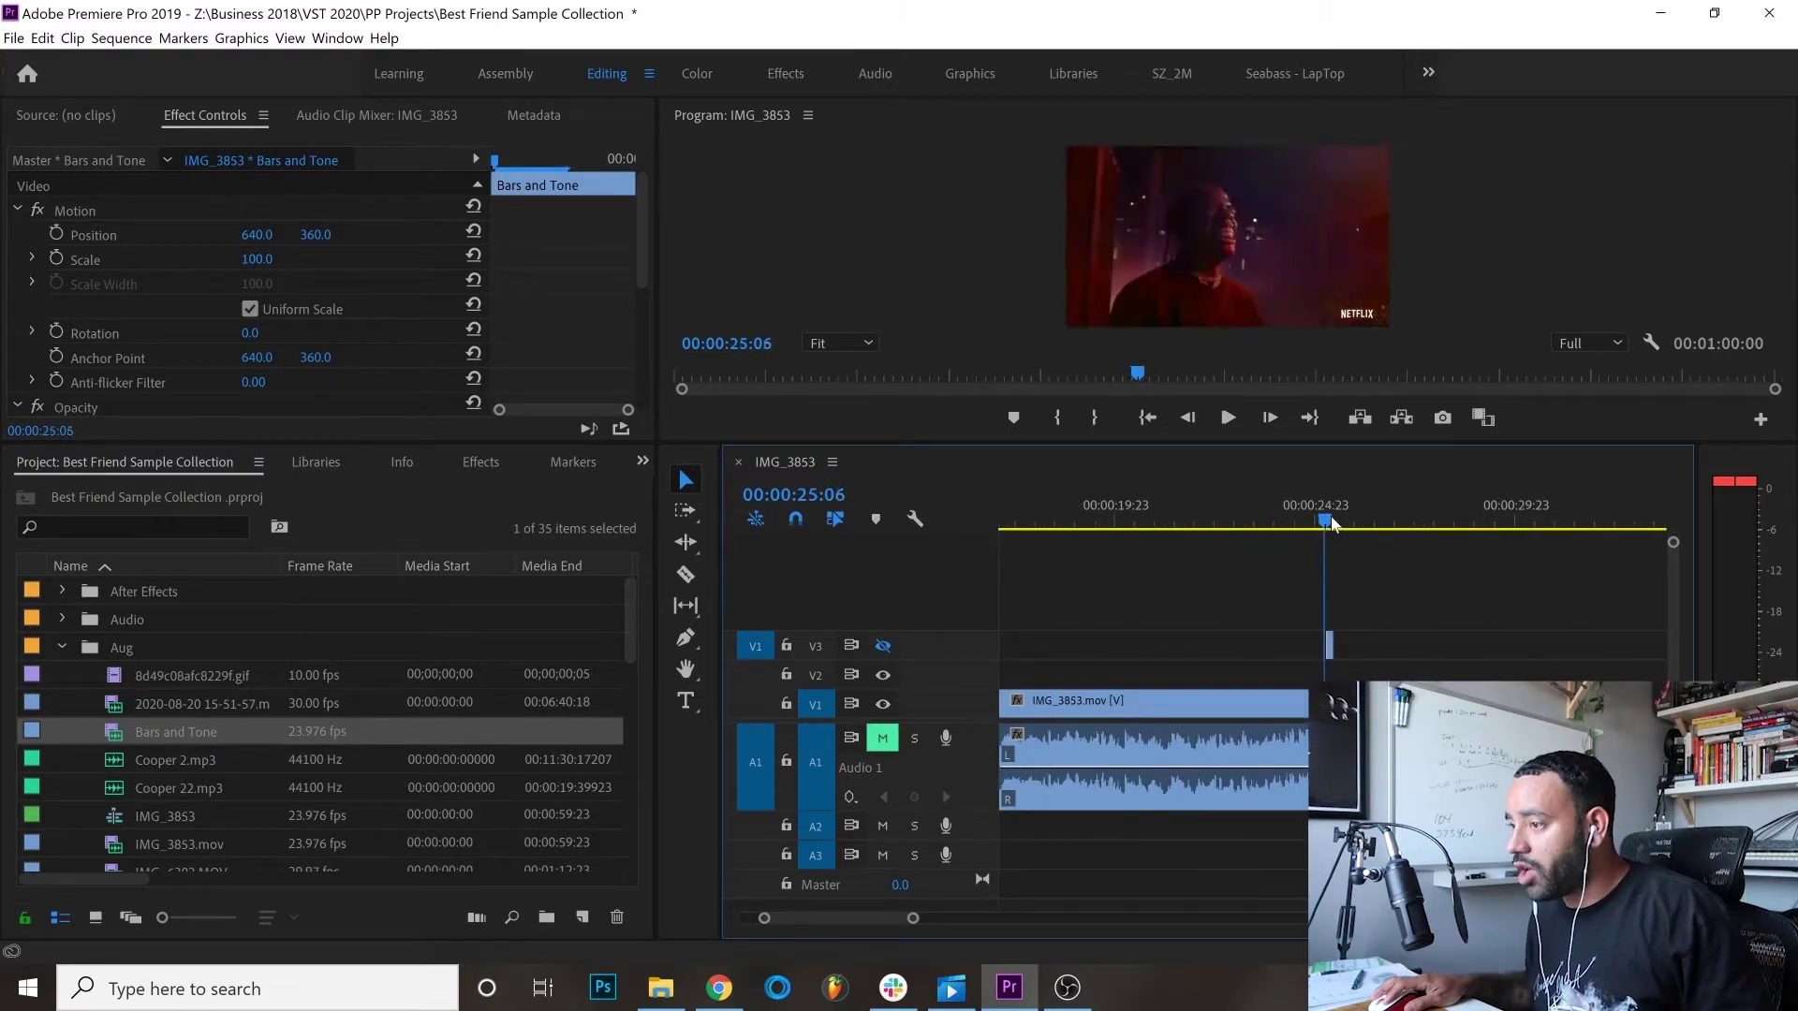
key("grave")
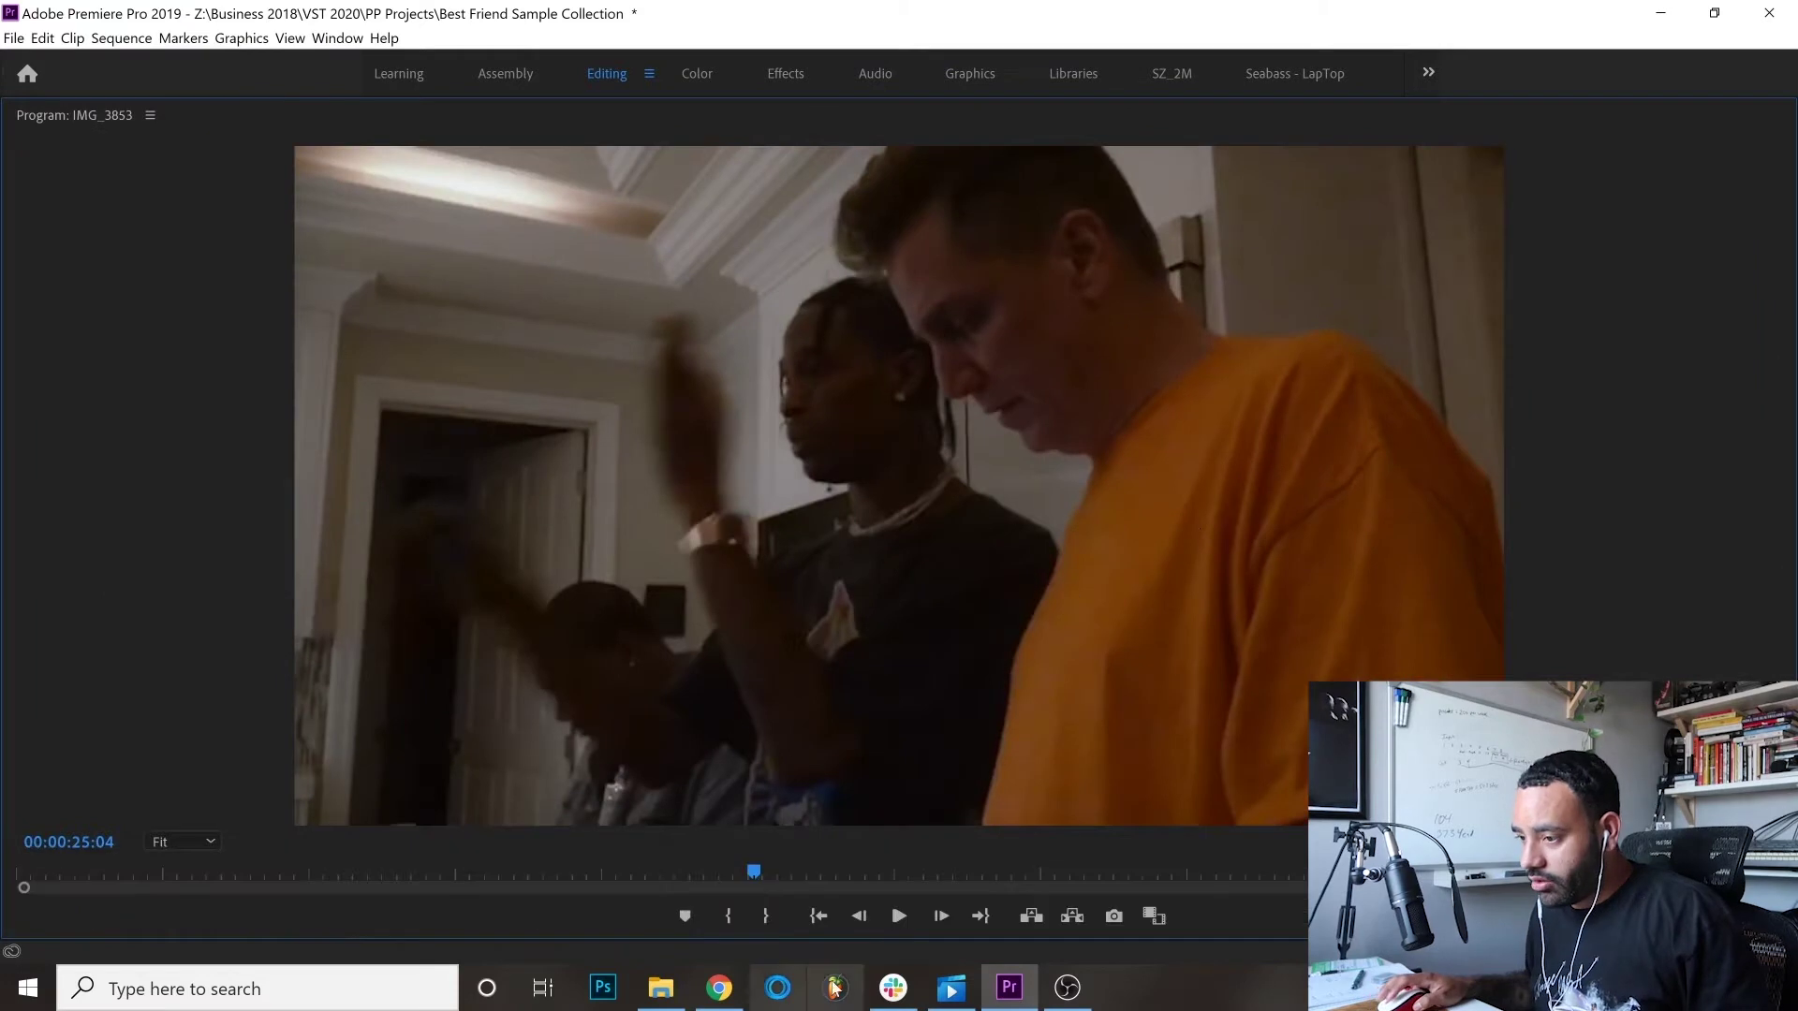
Step: Preview the trailer frames around 25 seconds, then open the Export Media settings for IMG_3853
left_click_drag(731, 869, 753, 873)
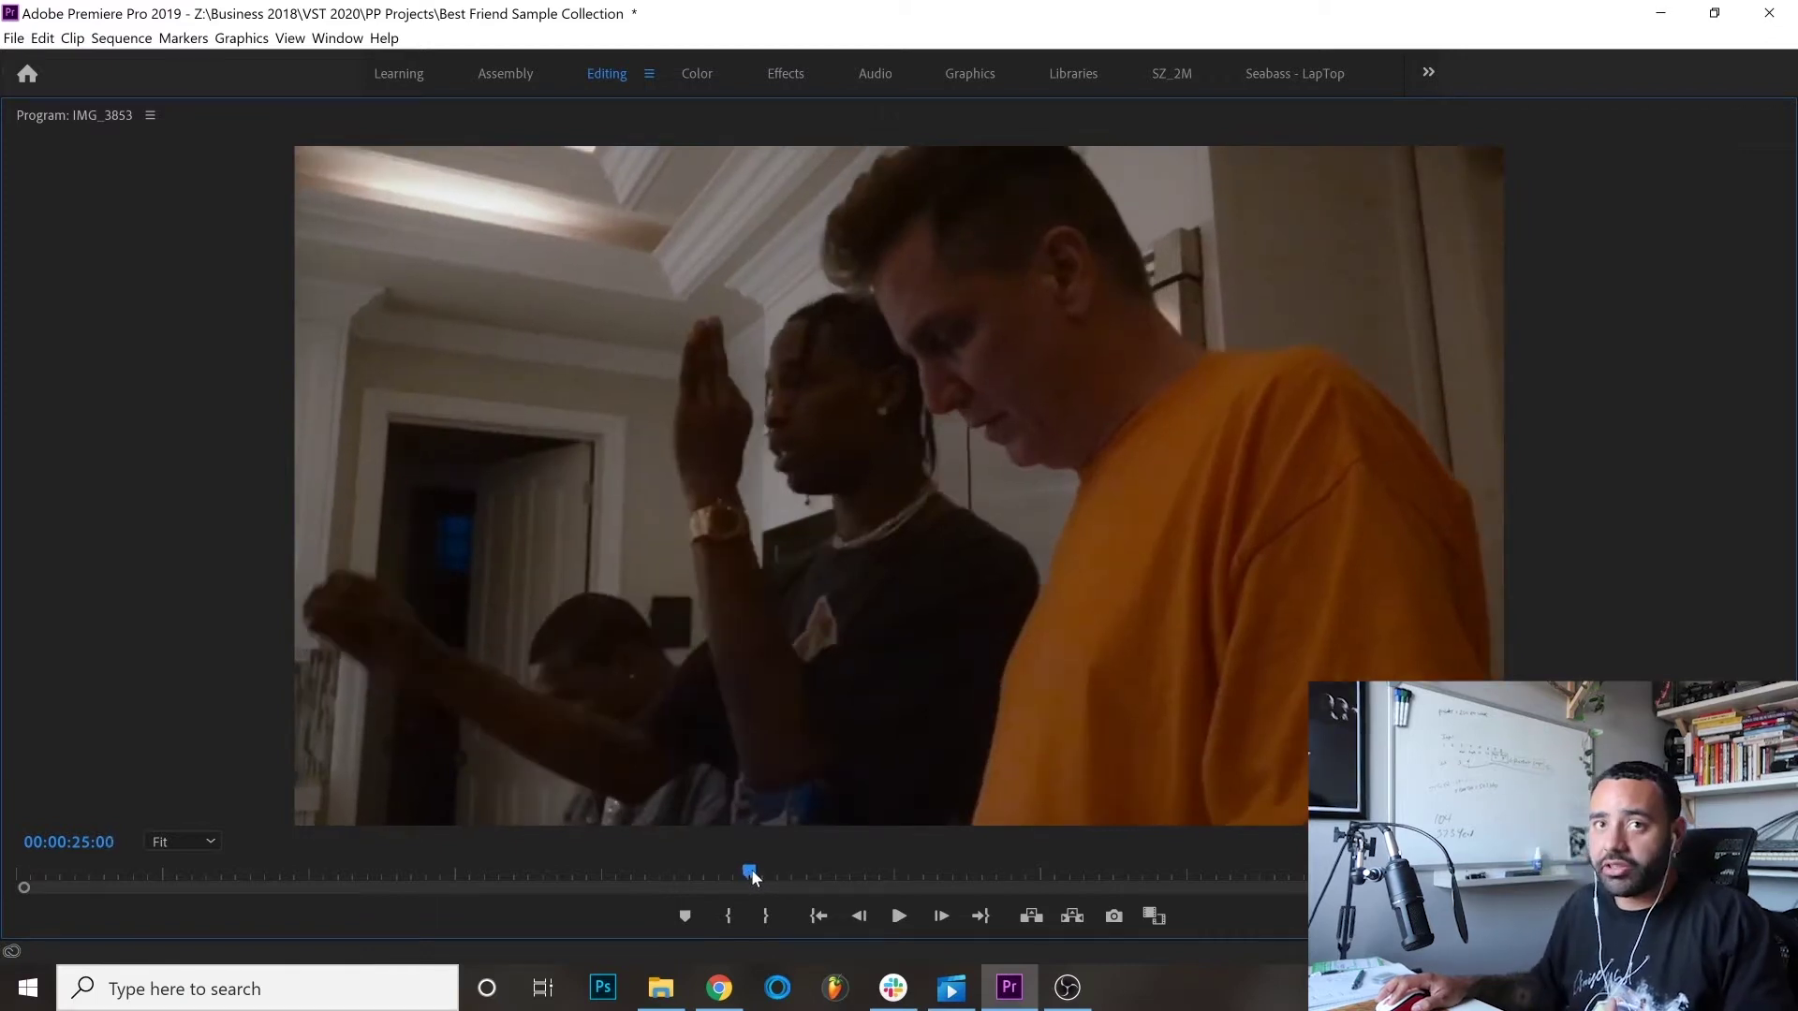
left_click_drag(751, 874, 759, 873)
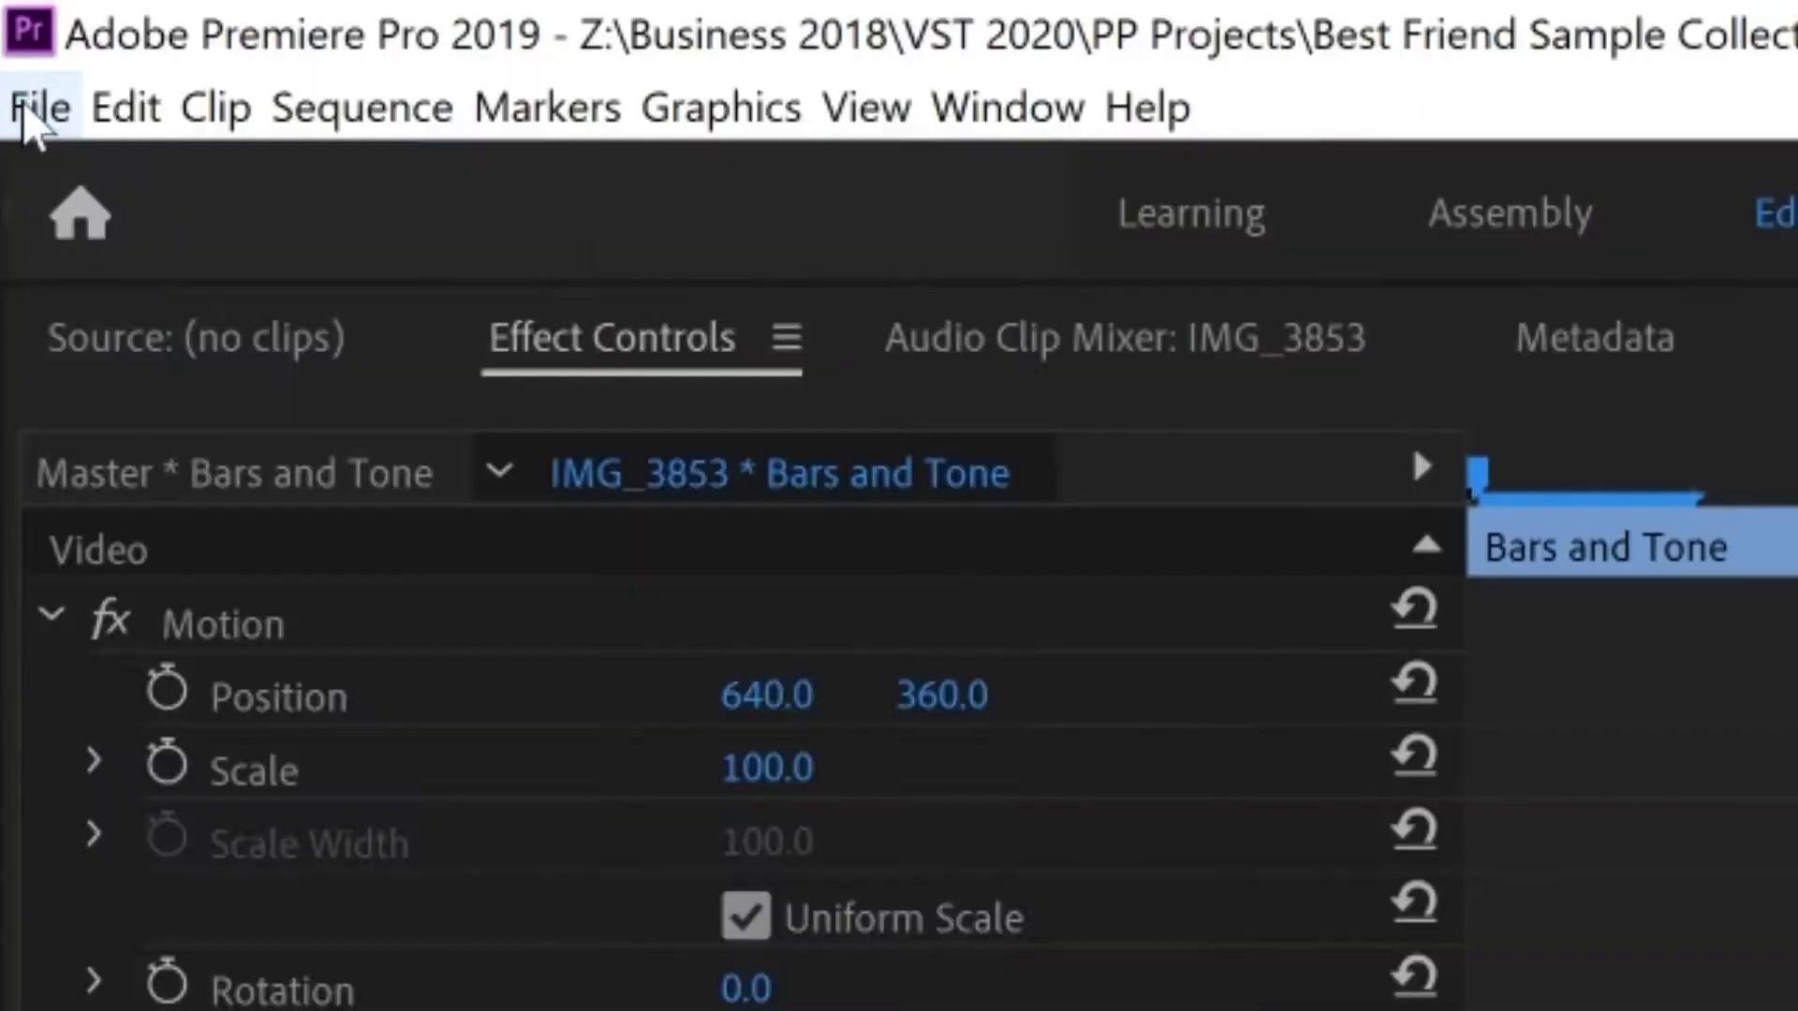
mouse_move(580, 441)
left_click(1202, 433)
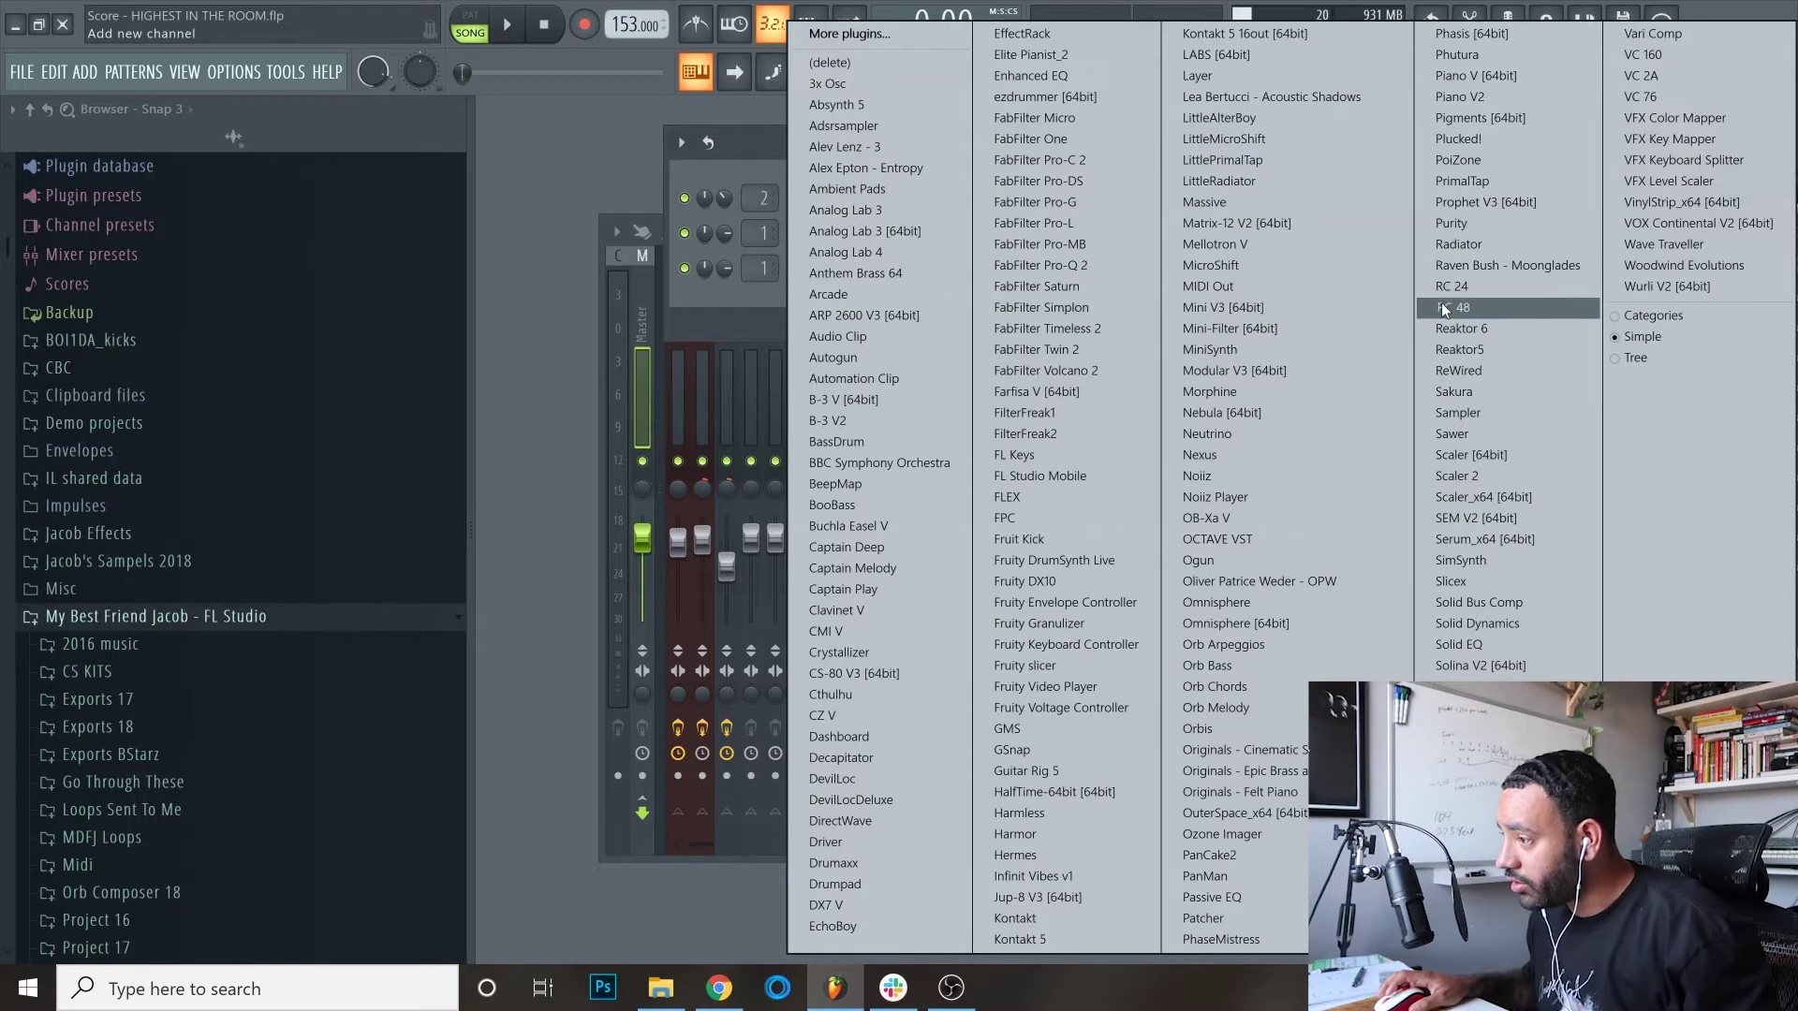
Step: Show the add-channel plugin list in the HIGHEST IN THE ROOM project
key("v")
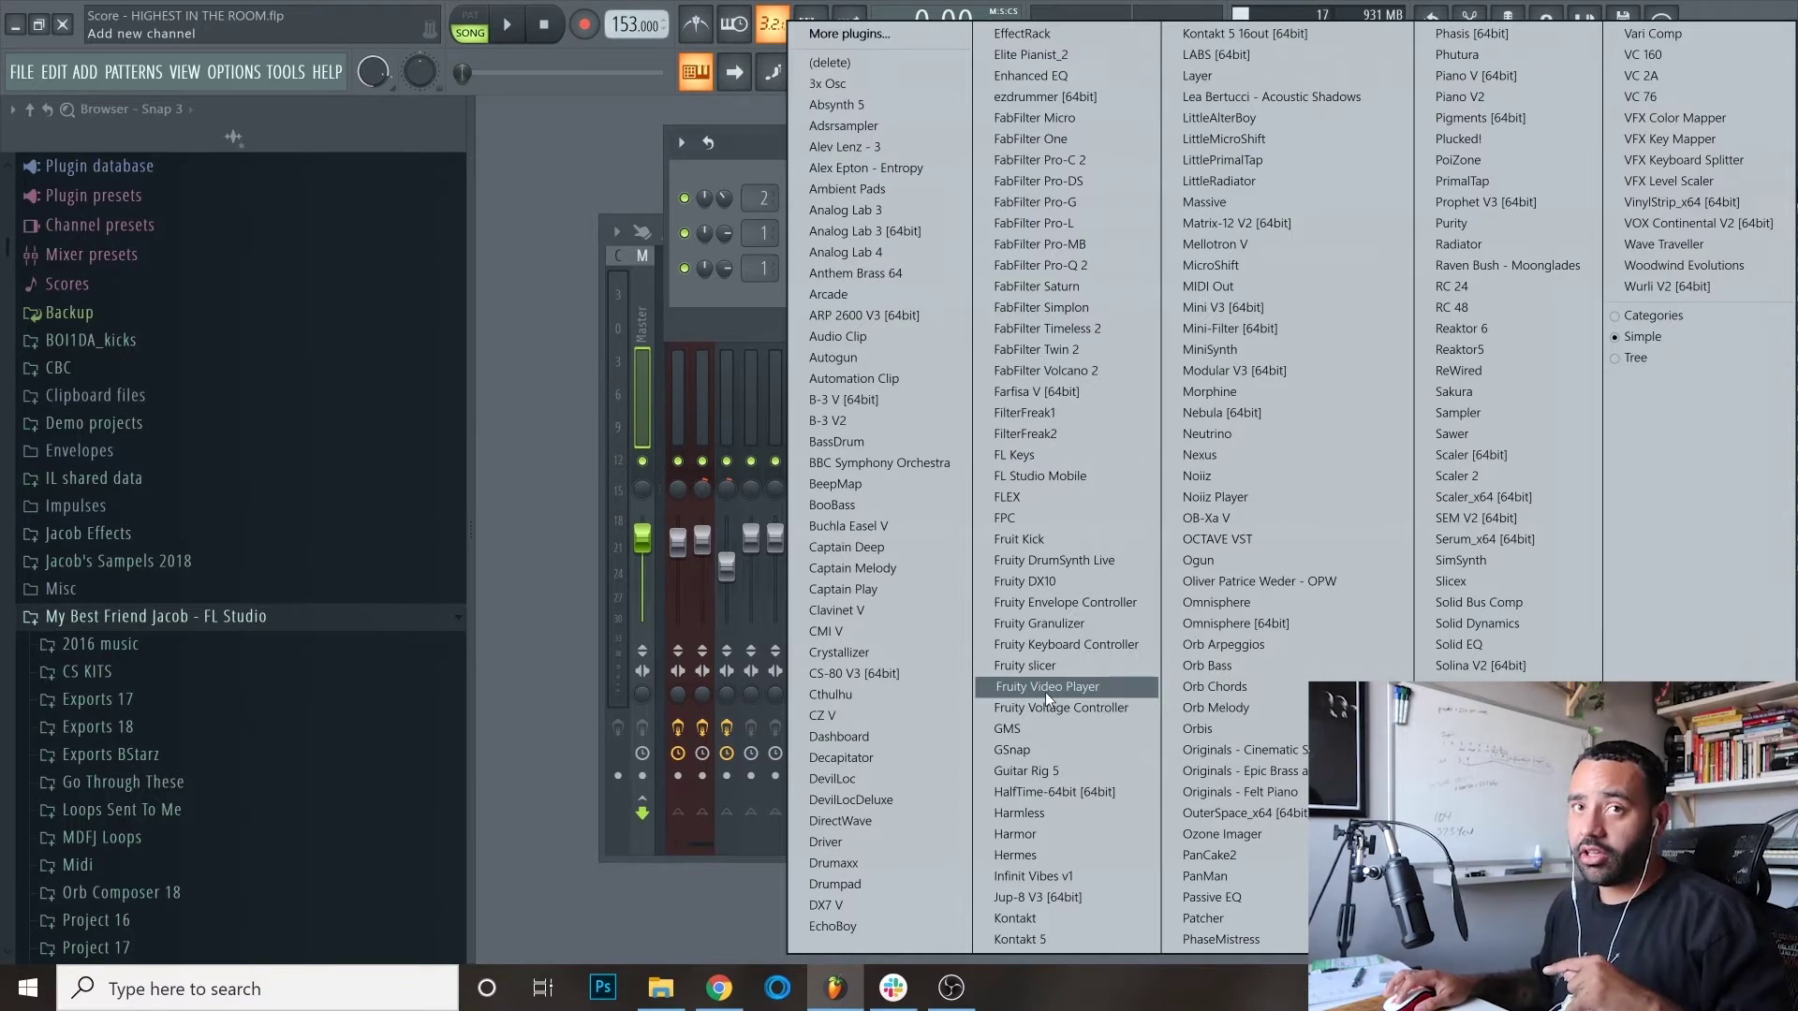
Step: Add a Fruity Video Player channel, load the TraviS Scott Trailer video, and test-play it
left_click(1045, 693)
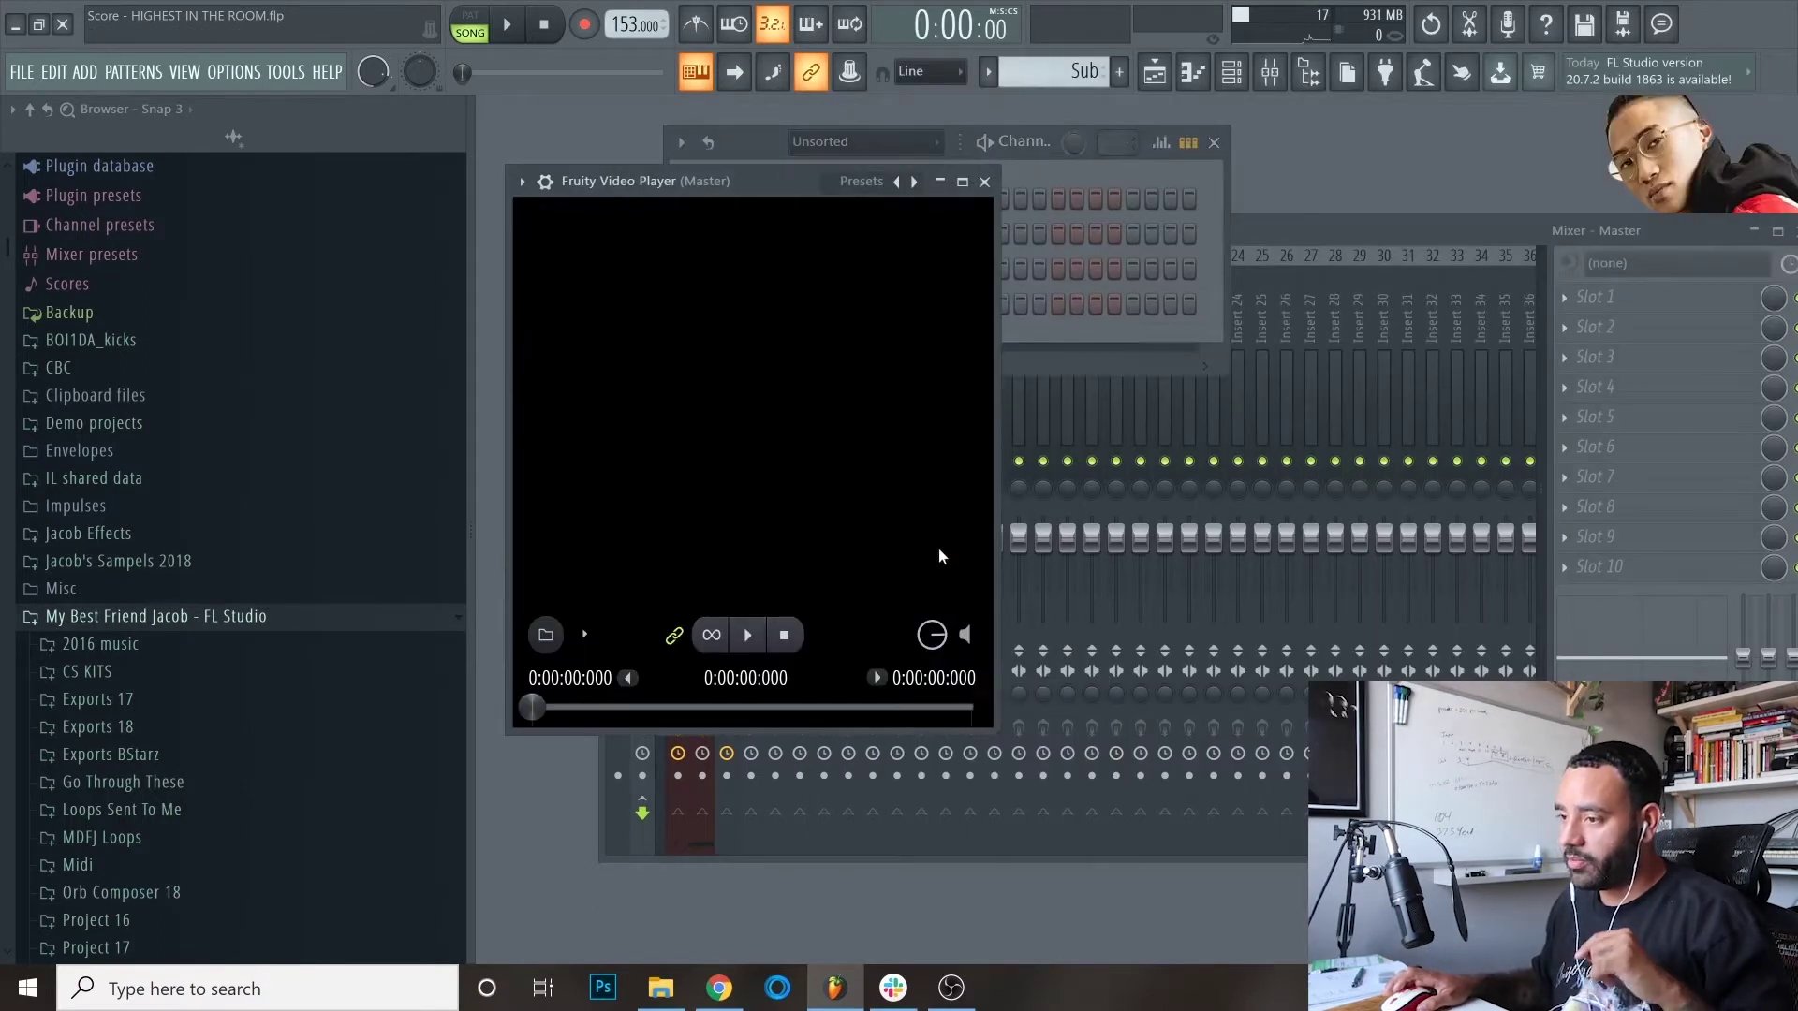
left_click(546, 635)
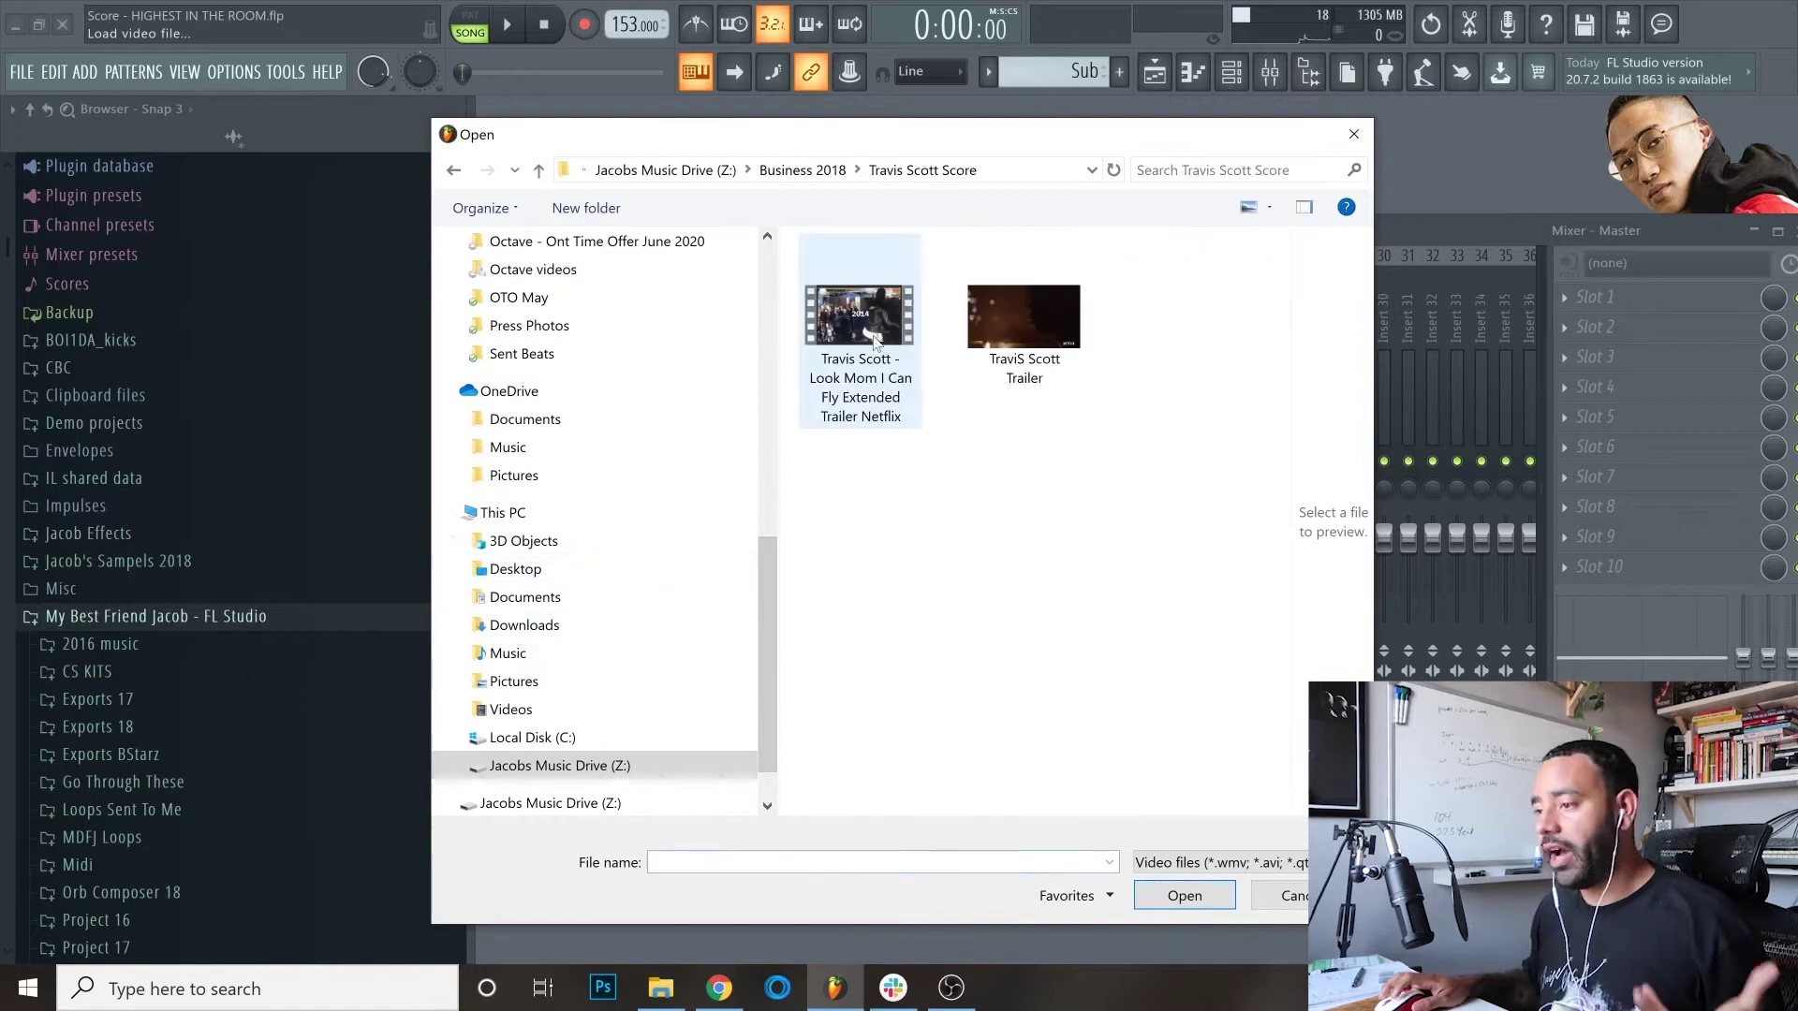
double_click(1044, 315)
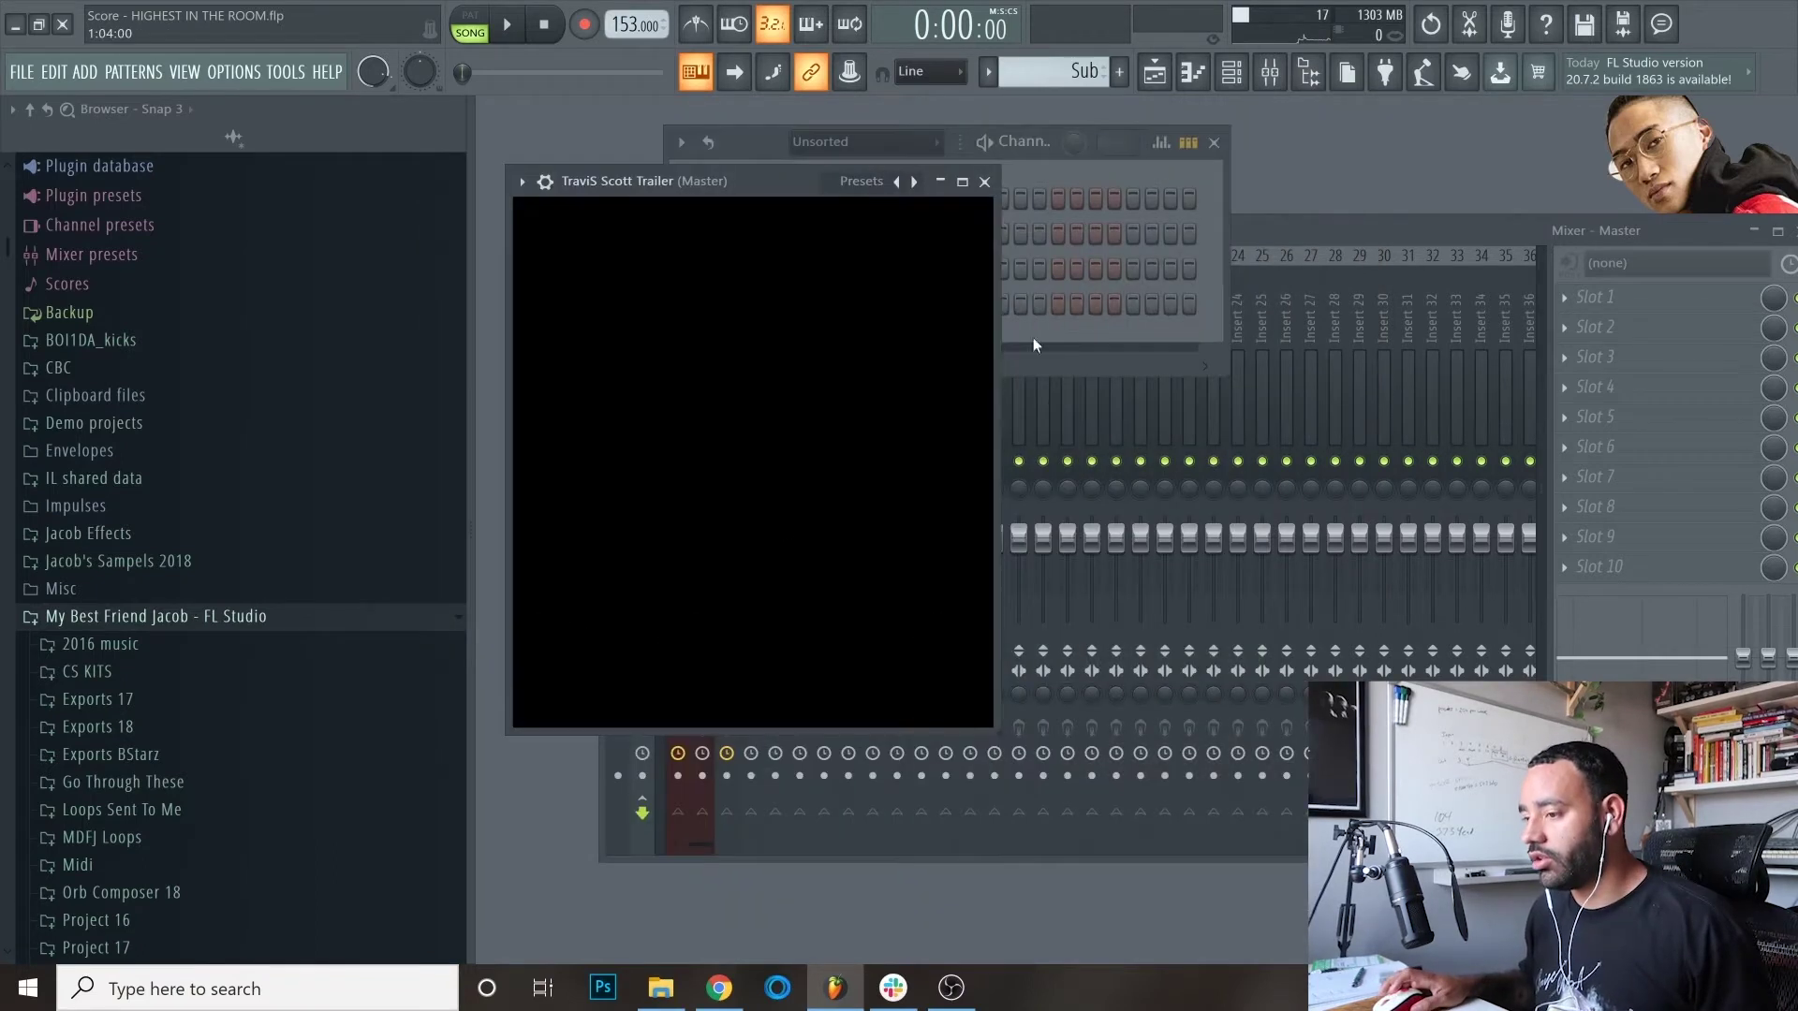
mouse_move(695, 674)
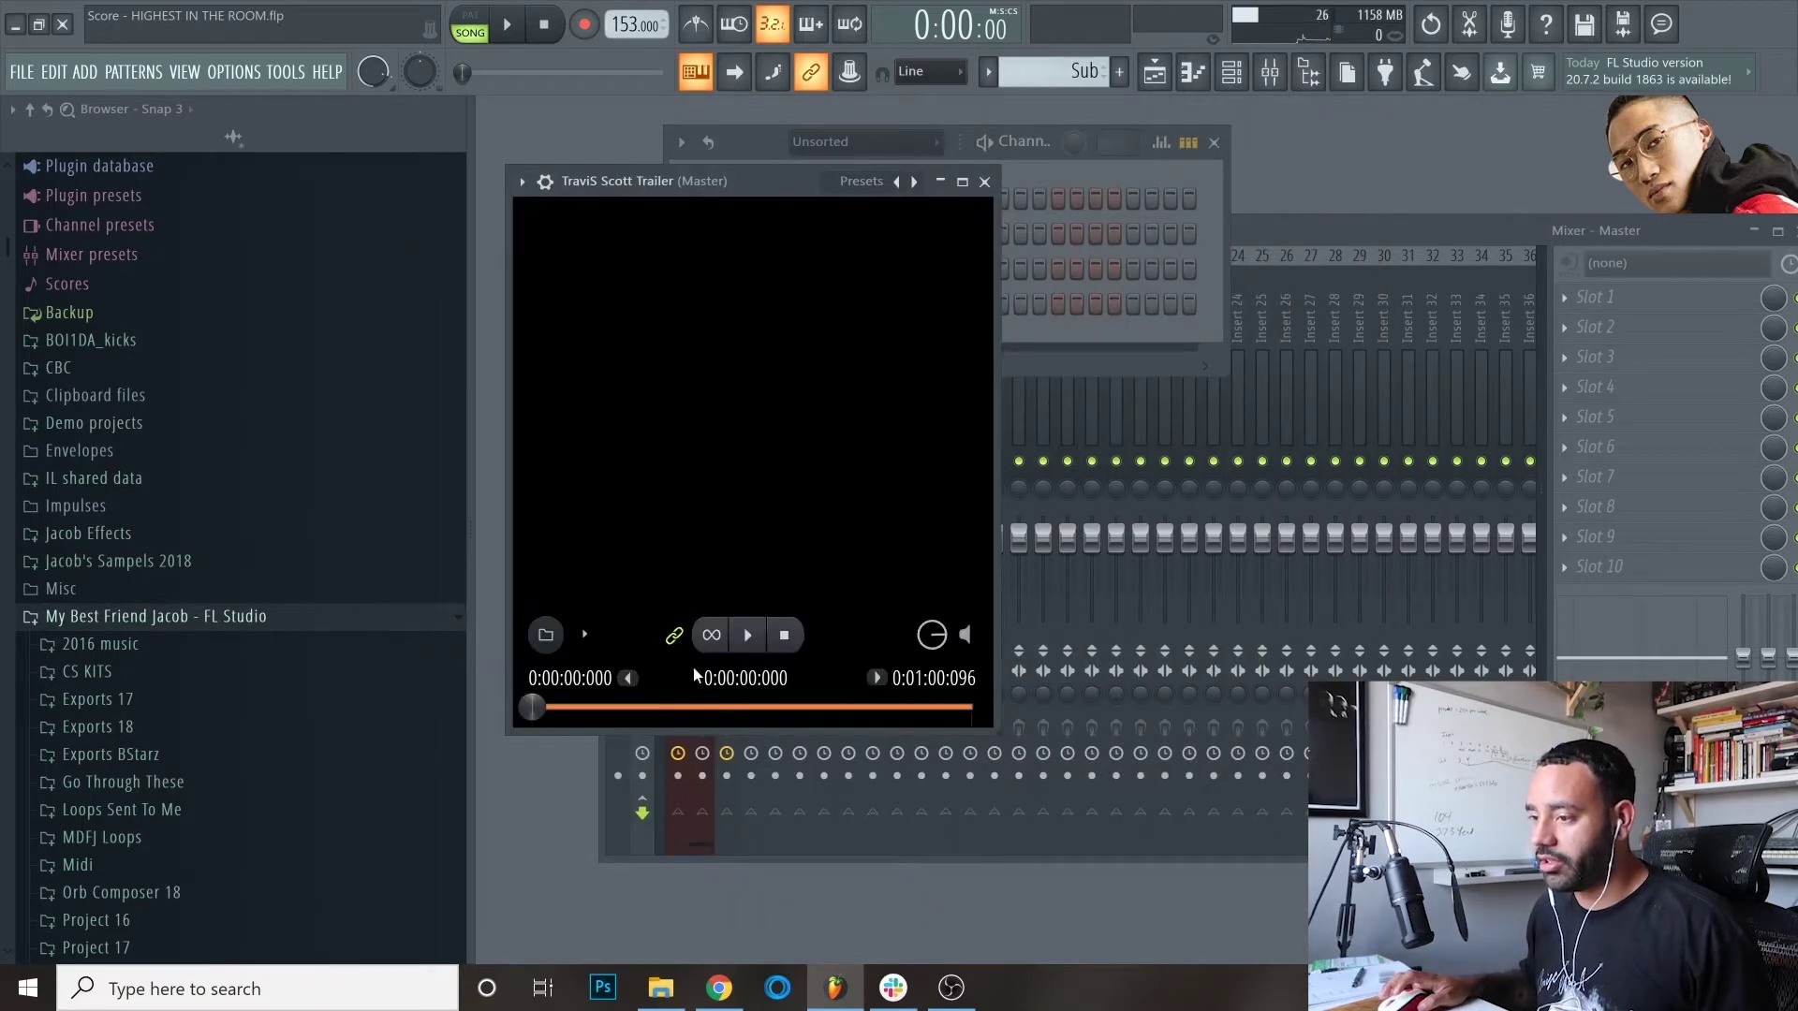
left_click(749, 637)
left_click(786, 637)
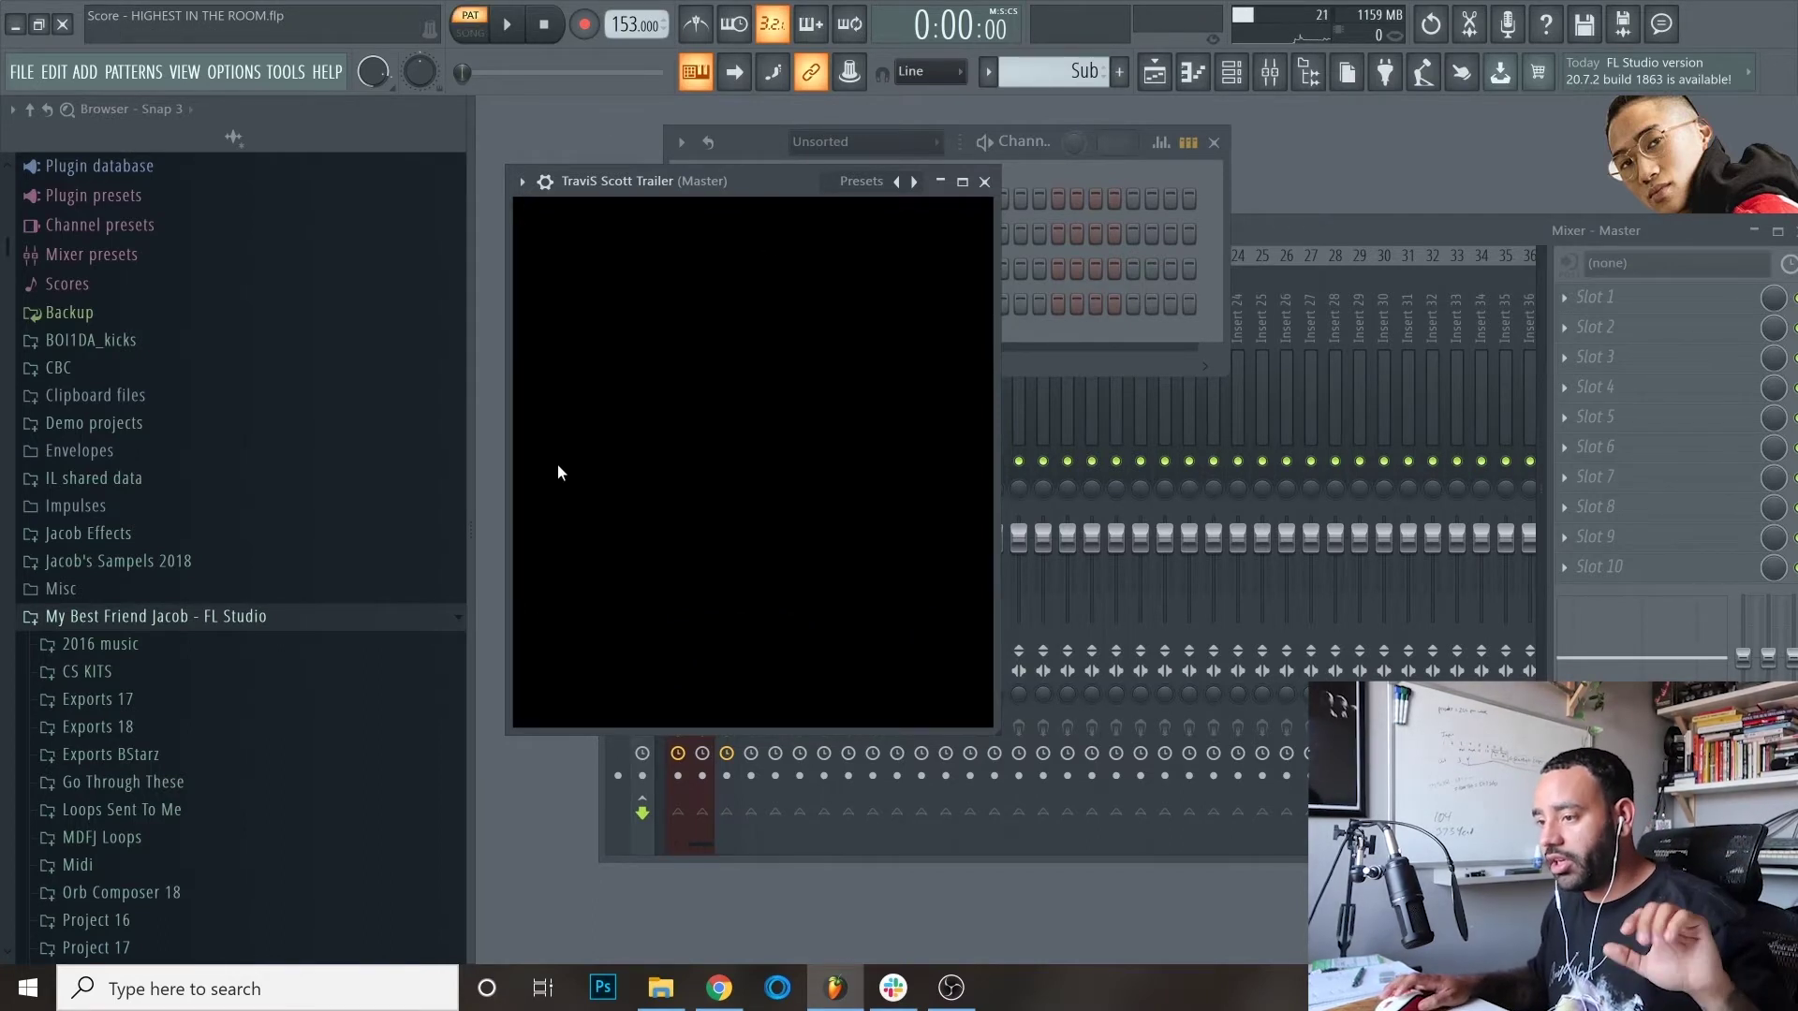
Step: Play and stop the project, then switch playback to song mode
left_click(521, 28)
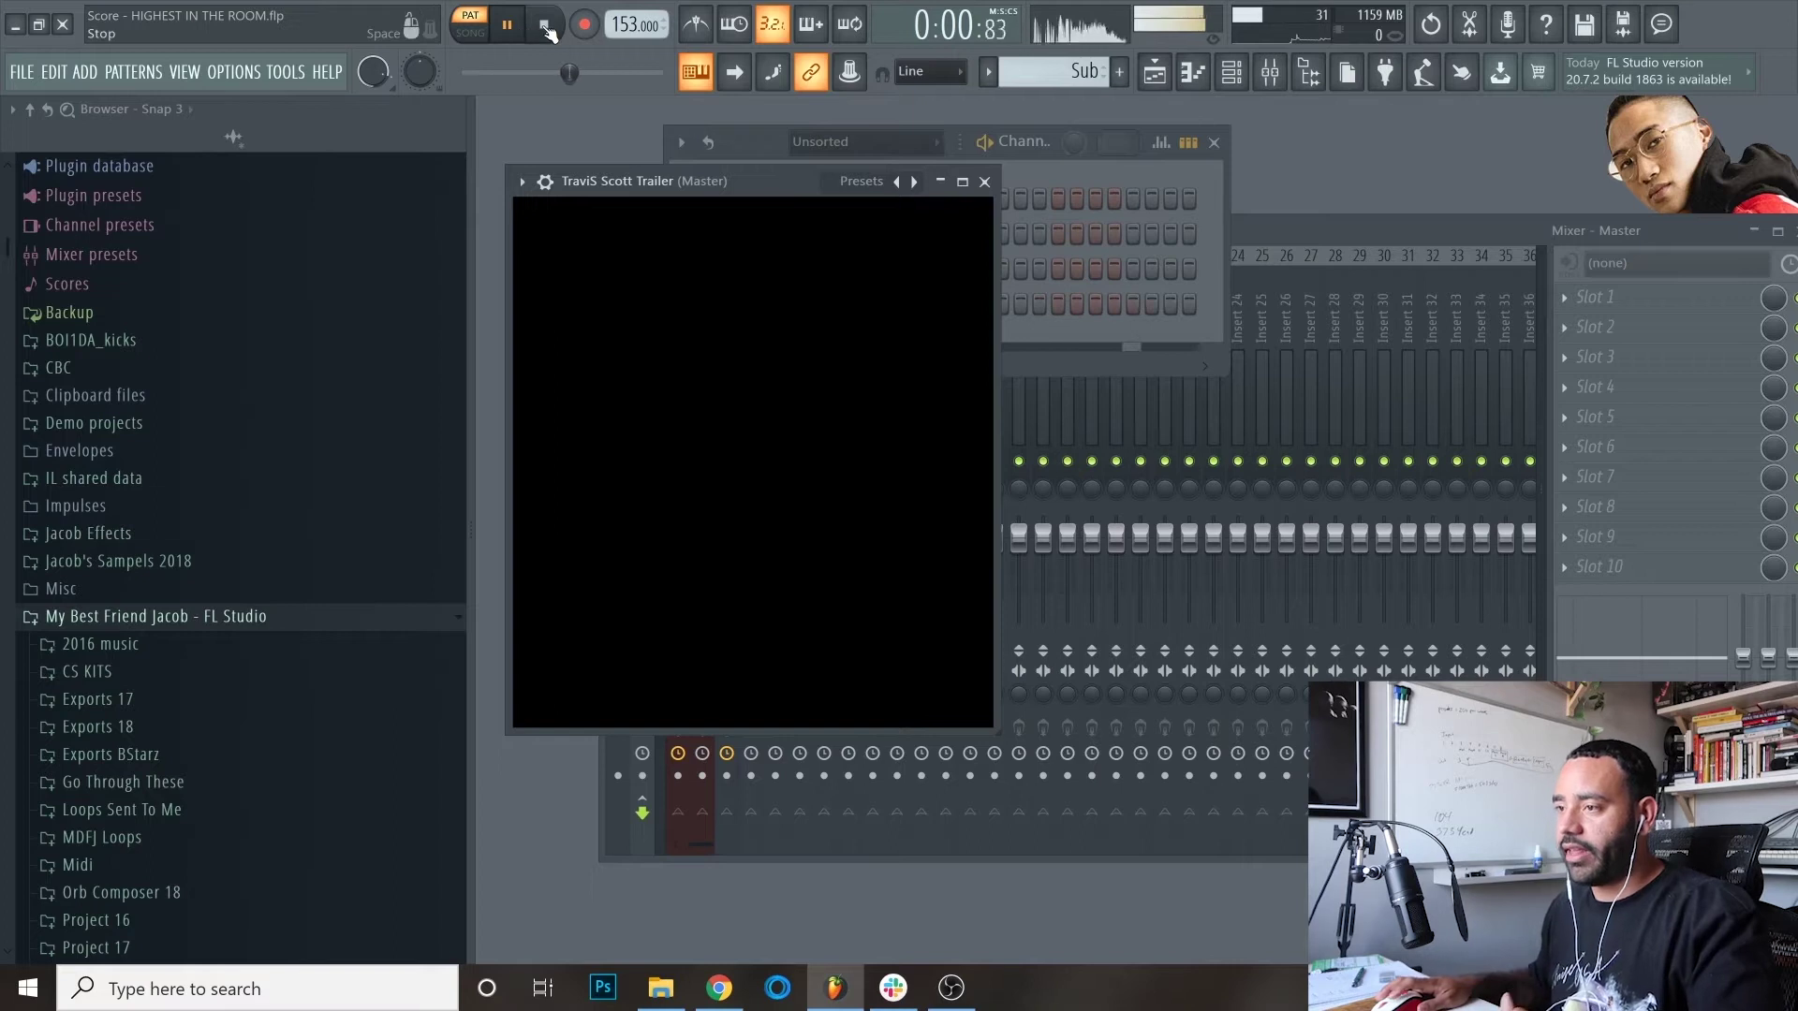
left_click(549, 33)
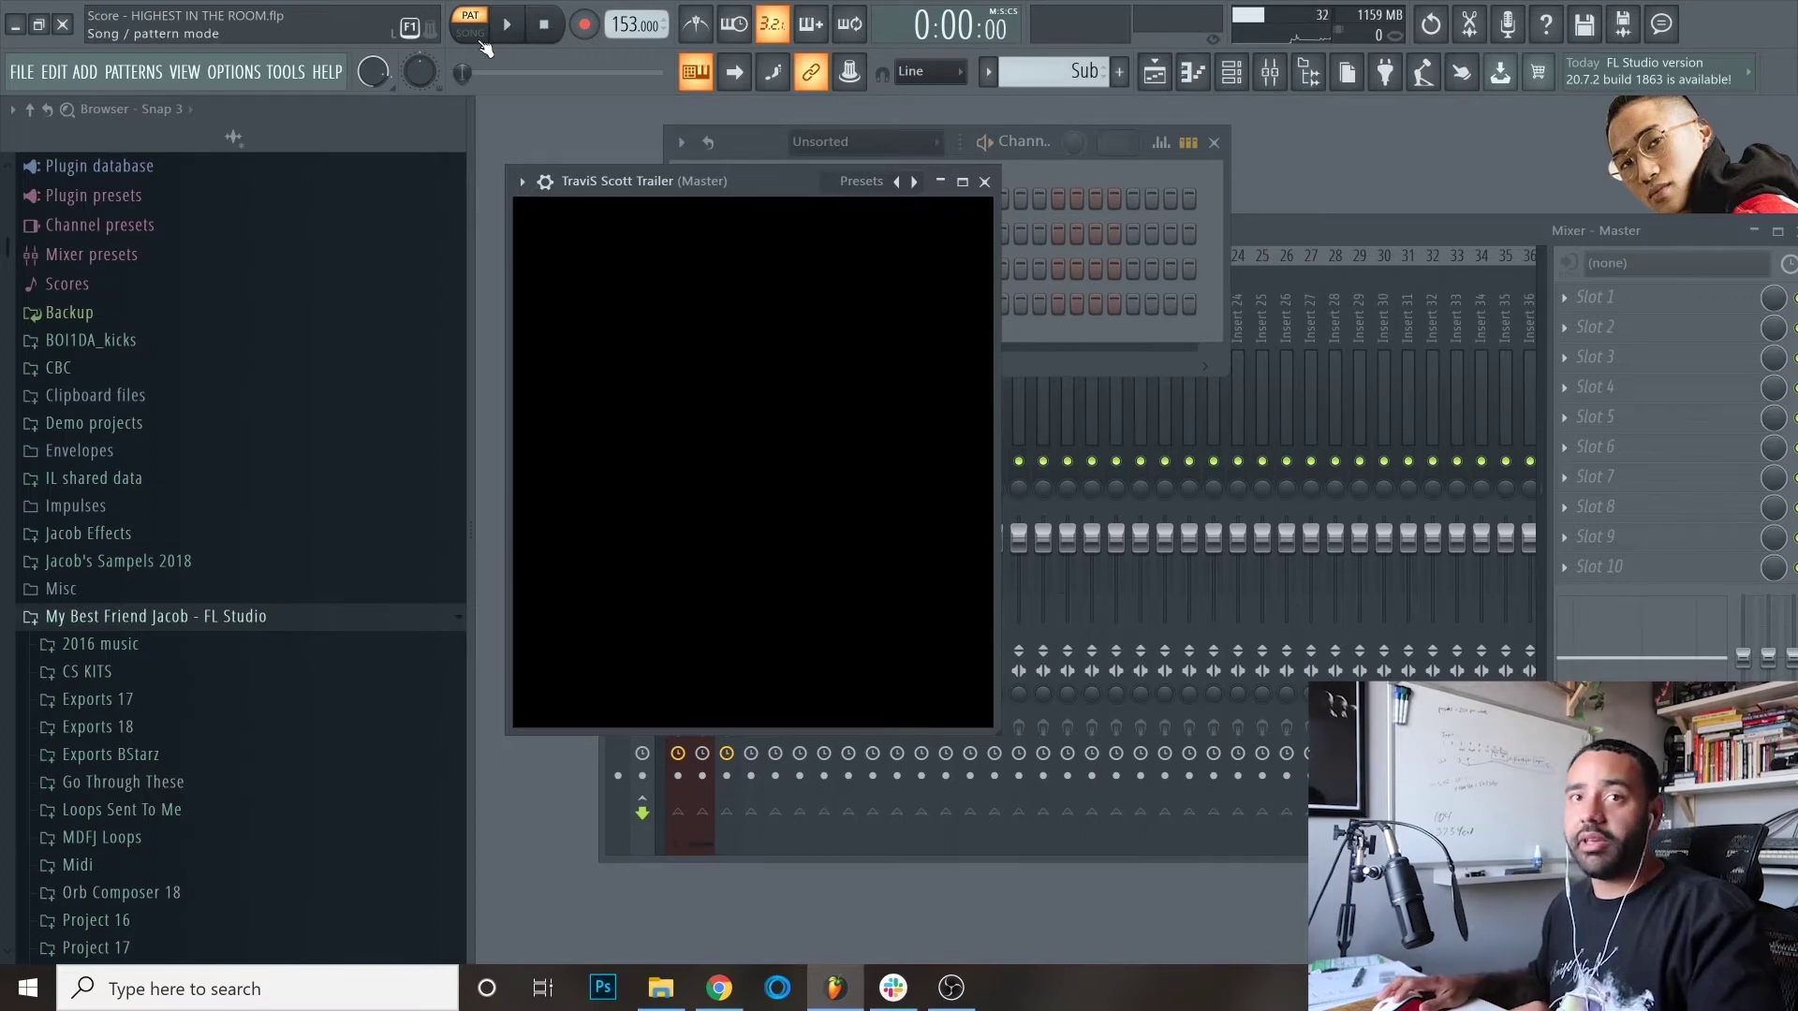
left_click(478, 37)
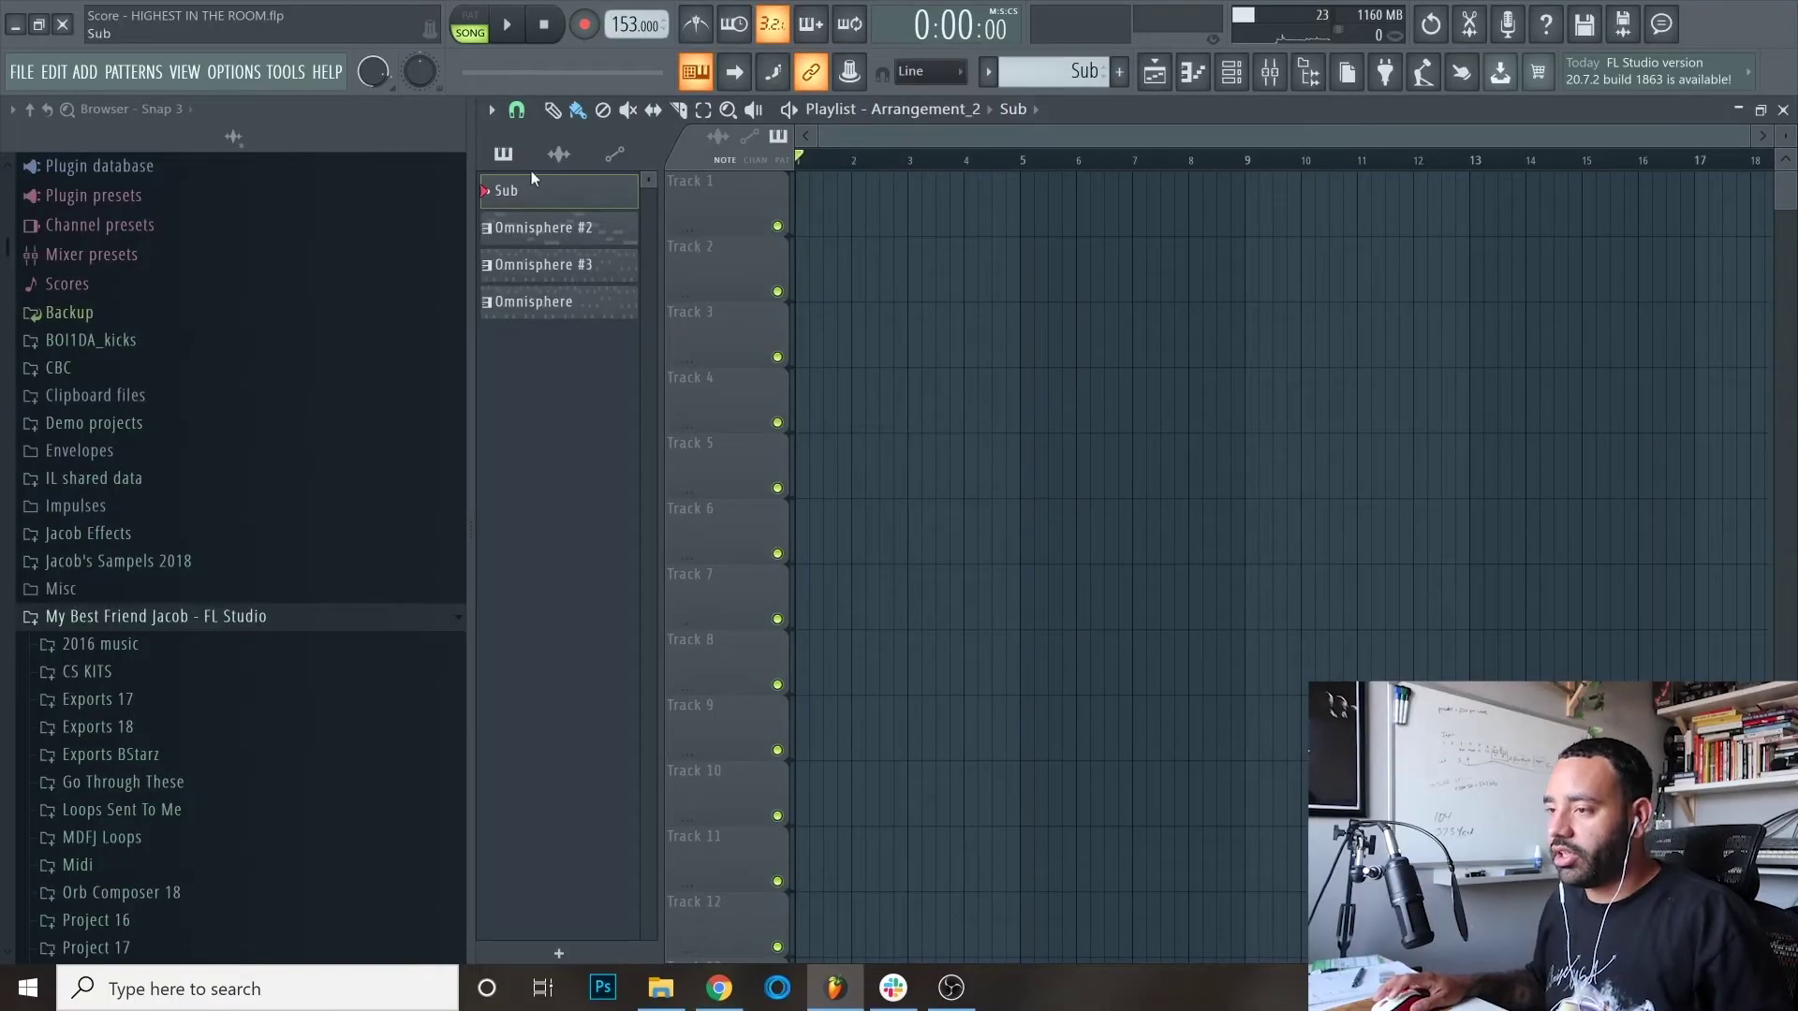
Step: Place Pattern 8 at the start of Track 1 and stretch it to about bar 47
scroll(1059, 68, "up", 1)
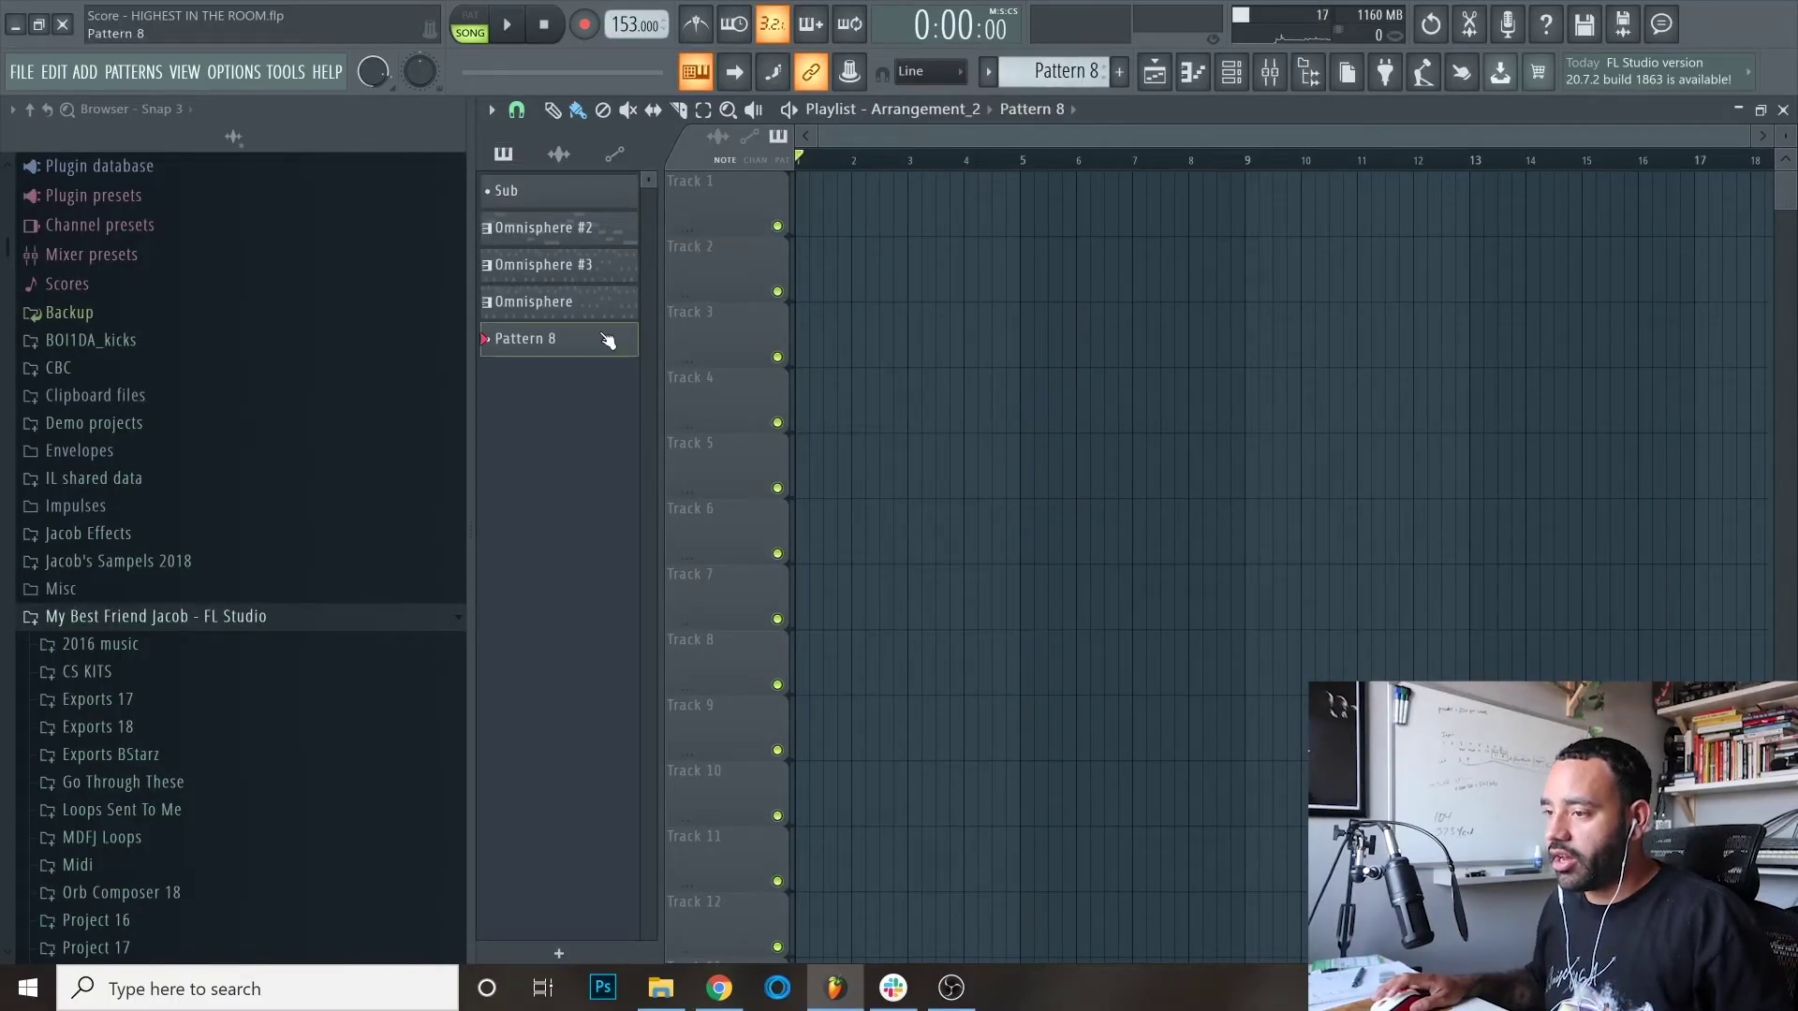
left_click_drag(608, 340, 1074, 322)
key("space")
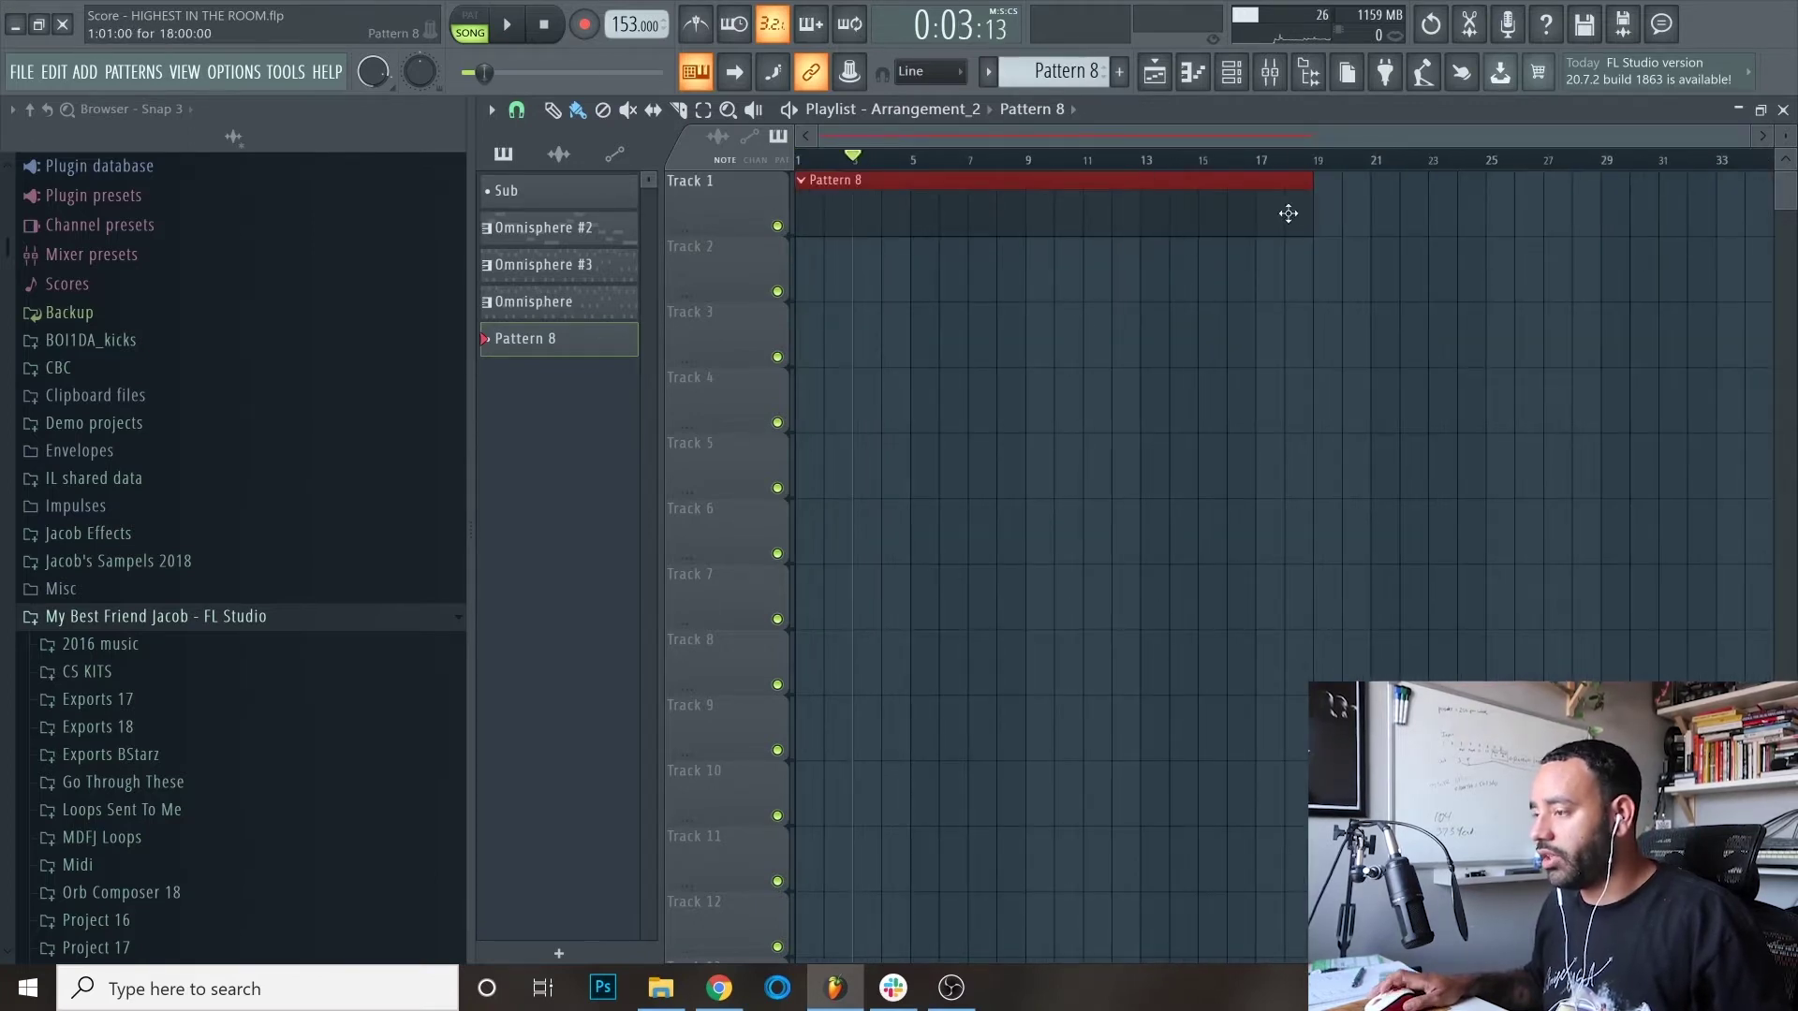
left_click_drag(1311, 196, 1621, 141)
left_click(1634, 158)
scroll(1595, 200, "down", 2)
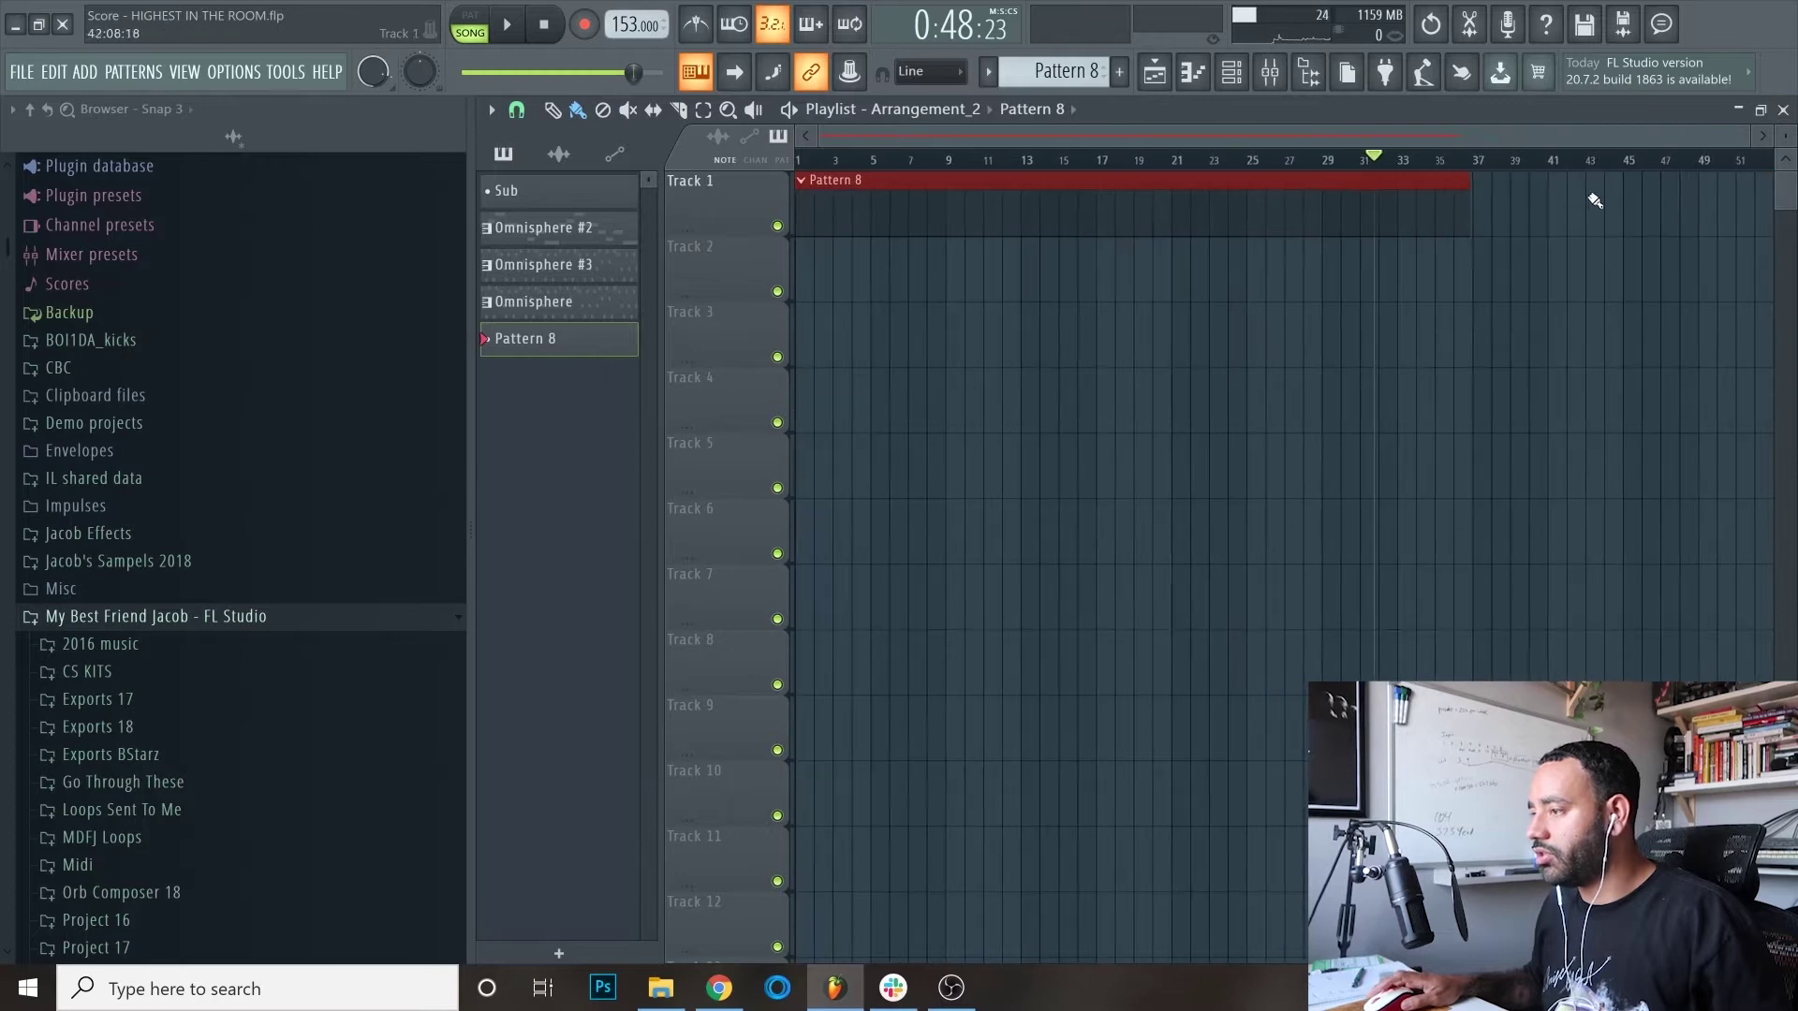
left_click_drag(1459, 185, 1678, 189)
left_click(1602, 160)
scroll(1521, 269, "down", 1)
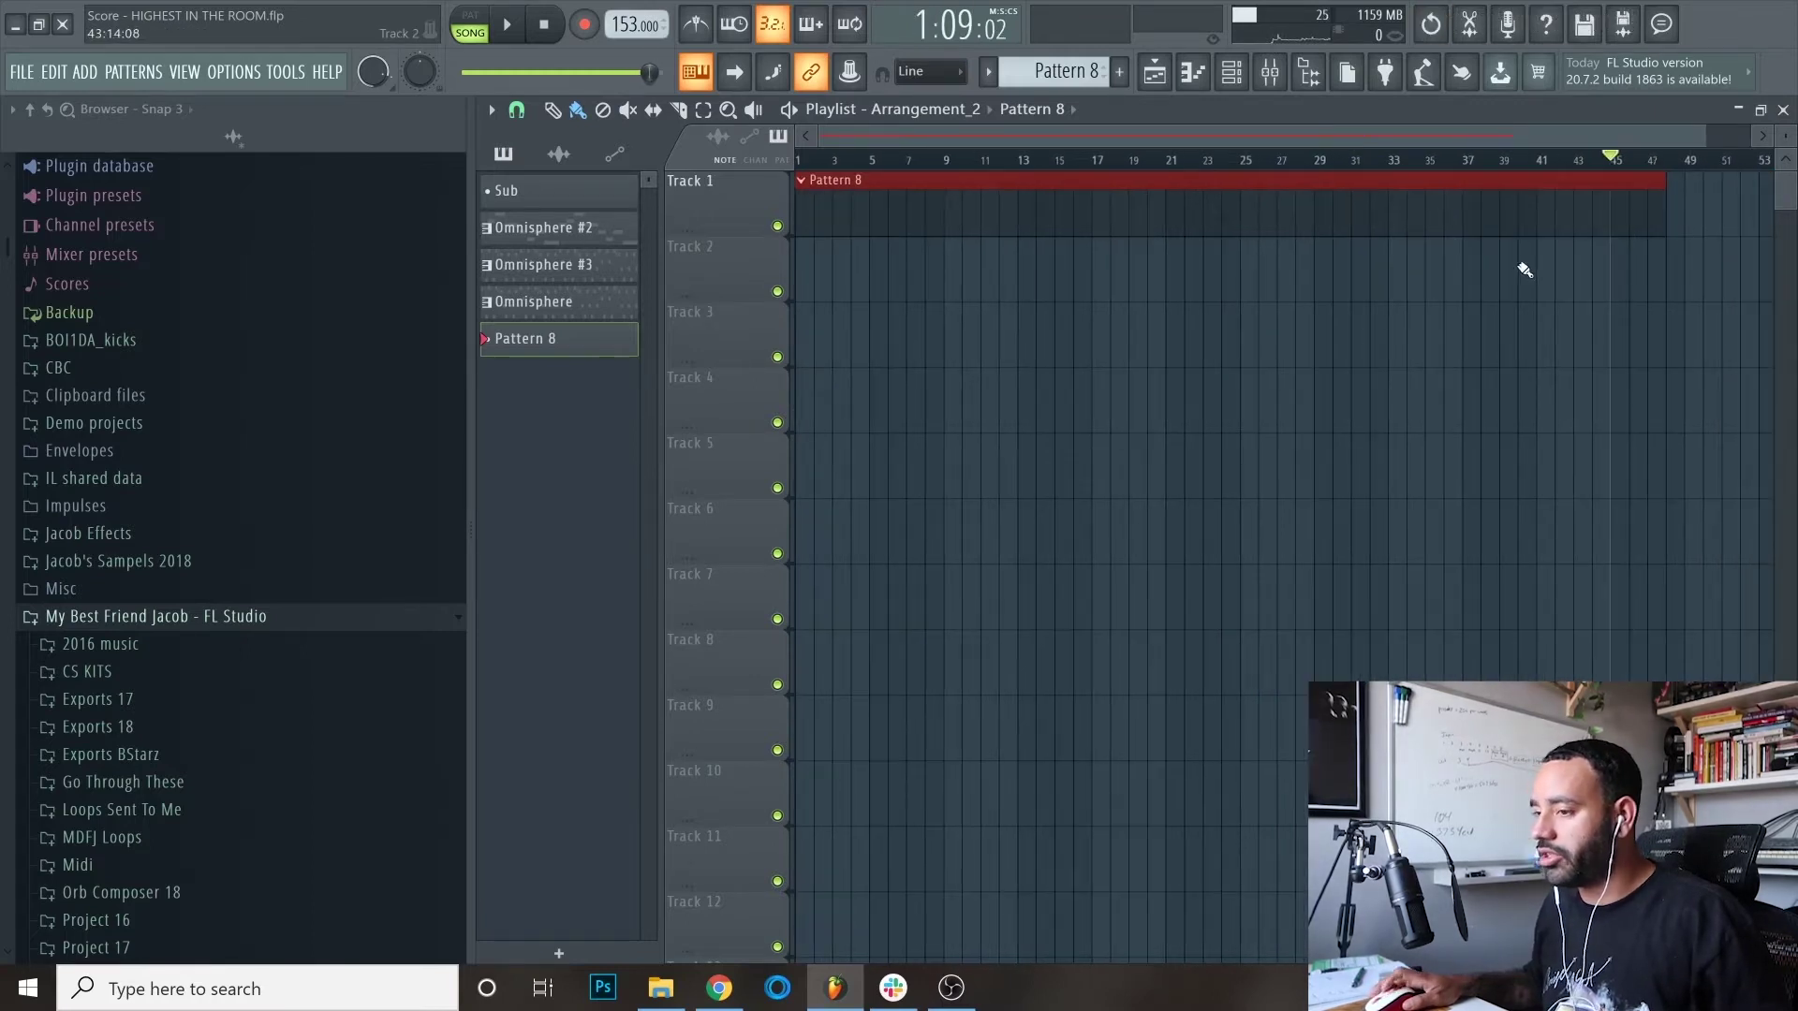
left_click(1311, 161)
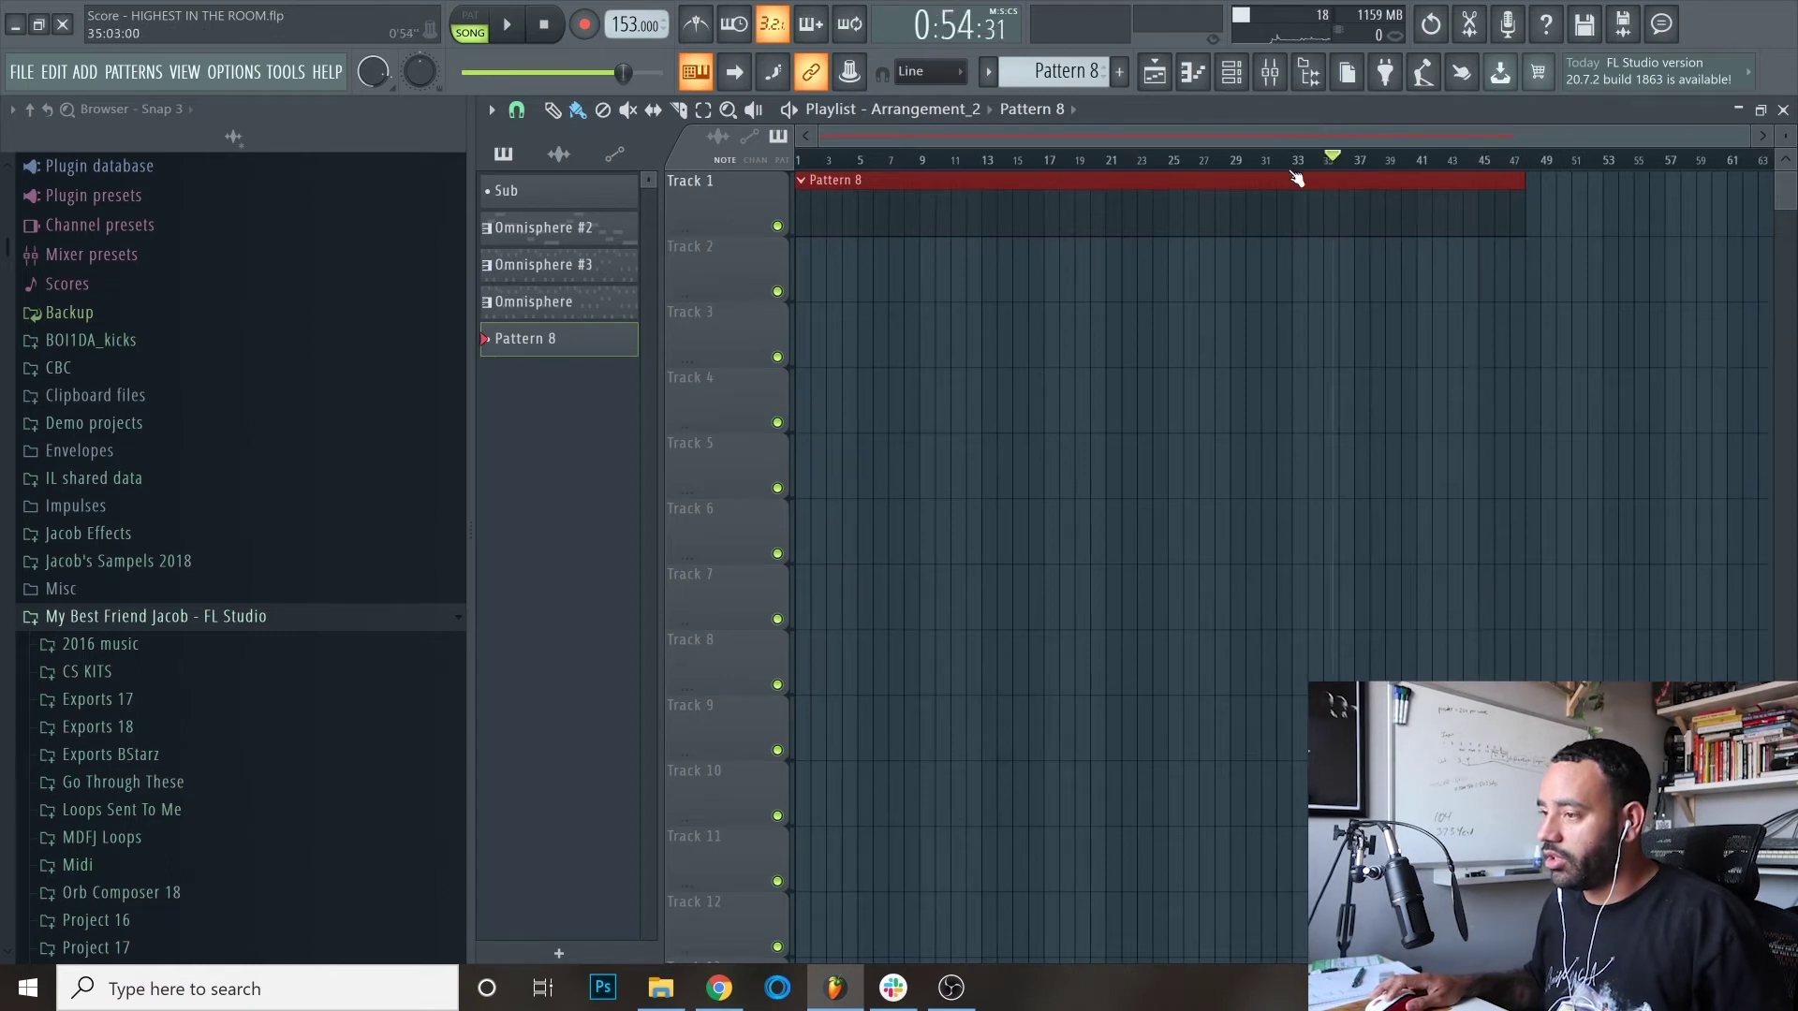
key("space")
Step: Play the song alongside the TraviS Scott Trailer video, then stop it
left_click(1783, 110)
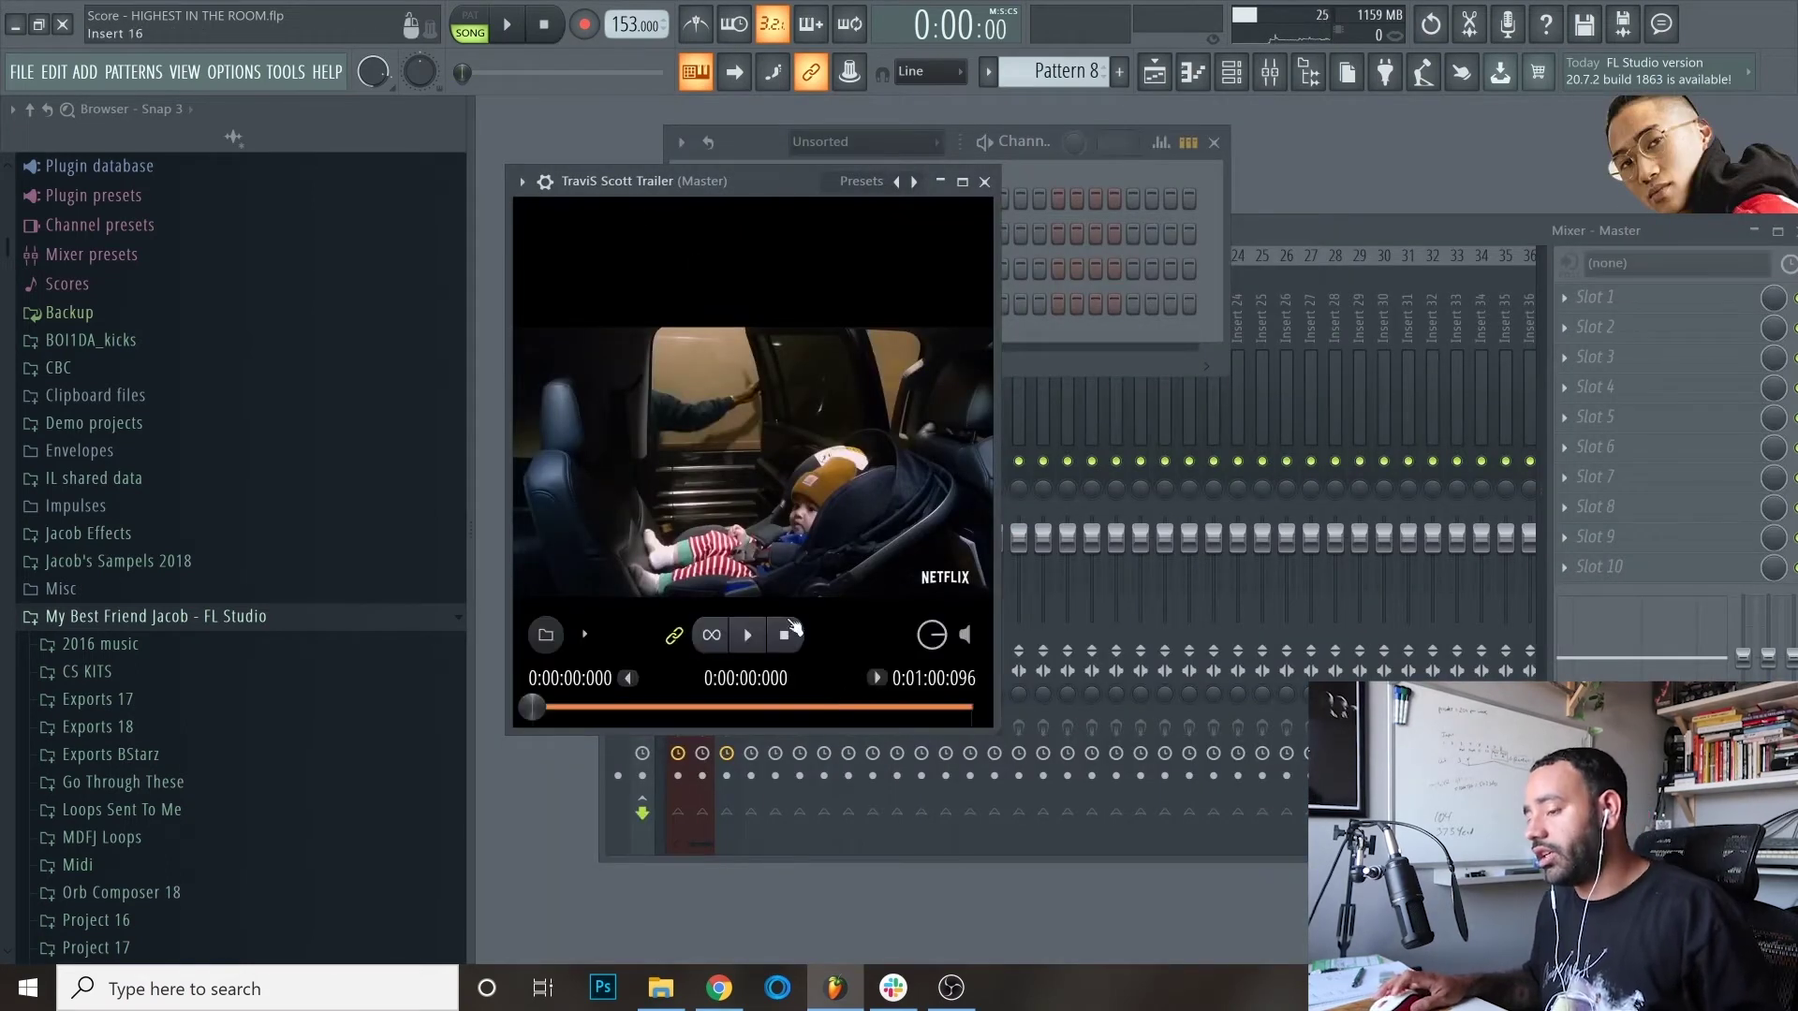
key("space")
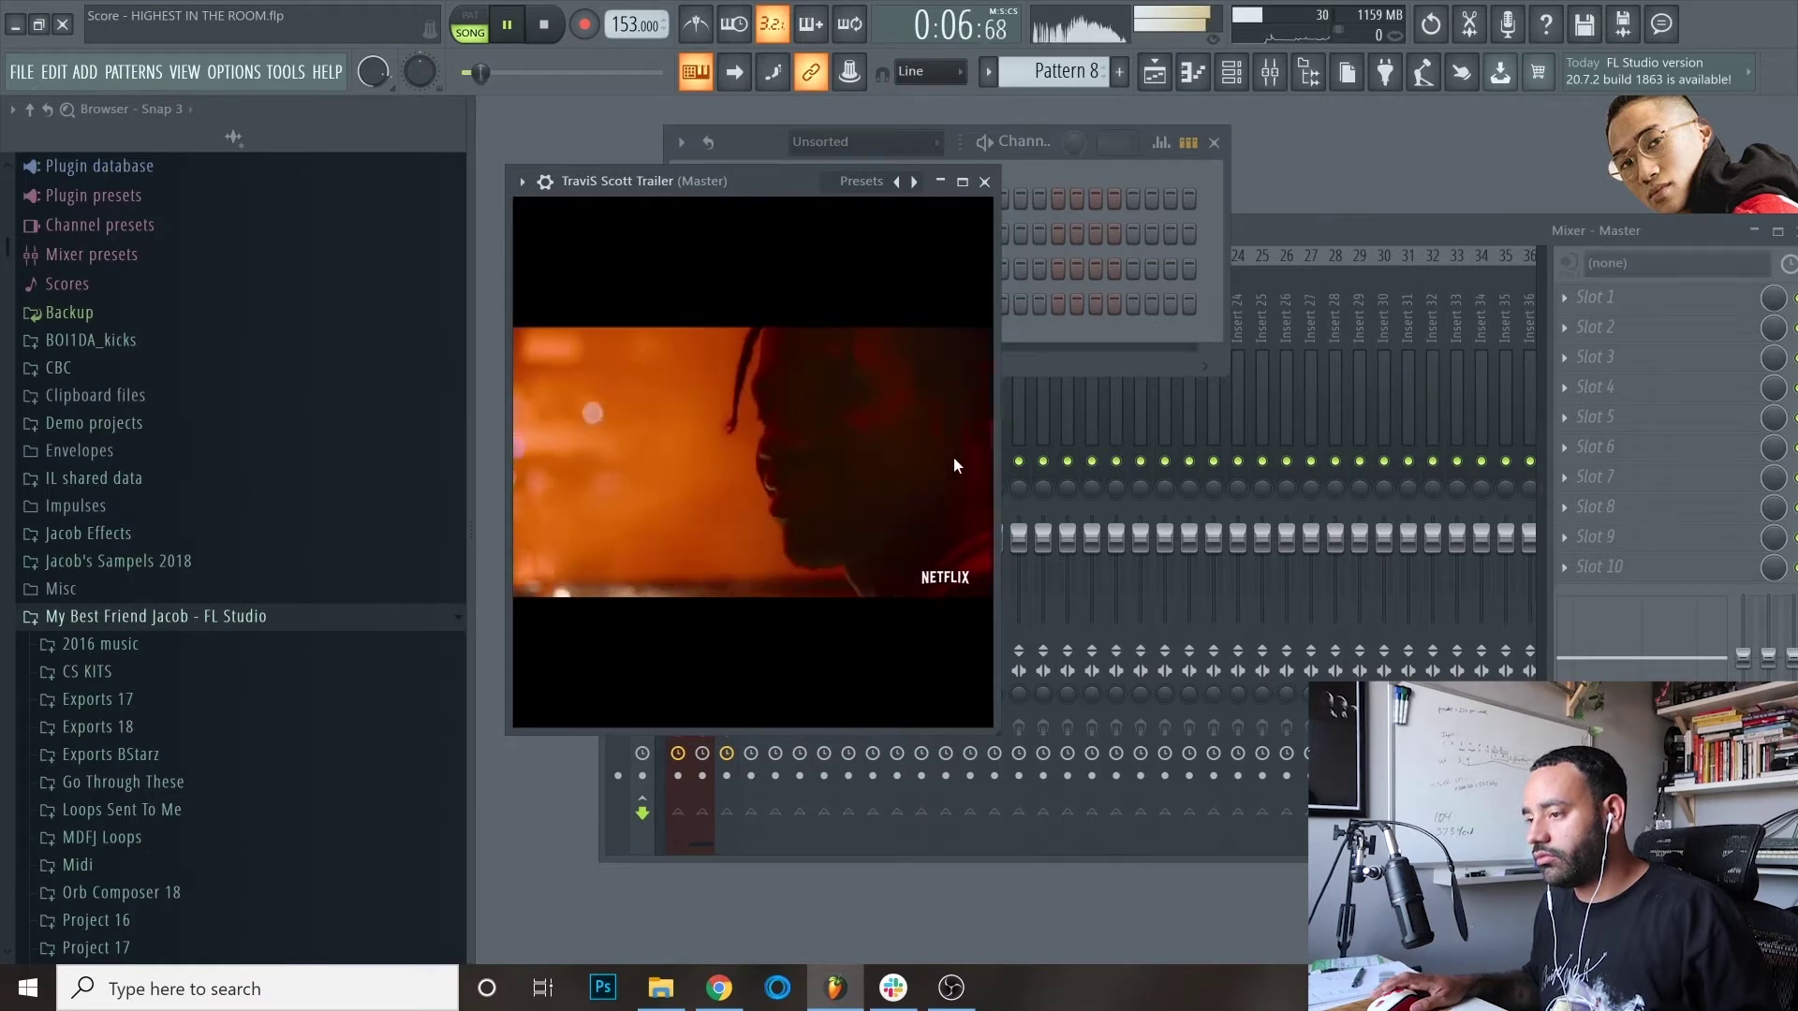
key("space")
mouse_move(798, 641)
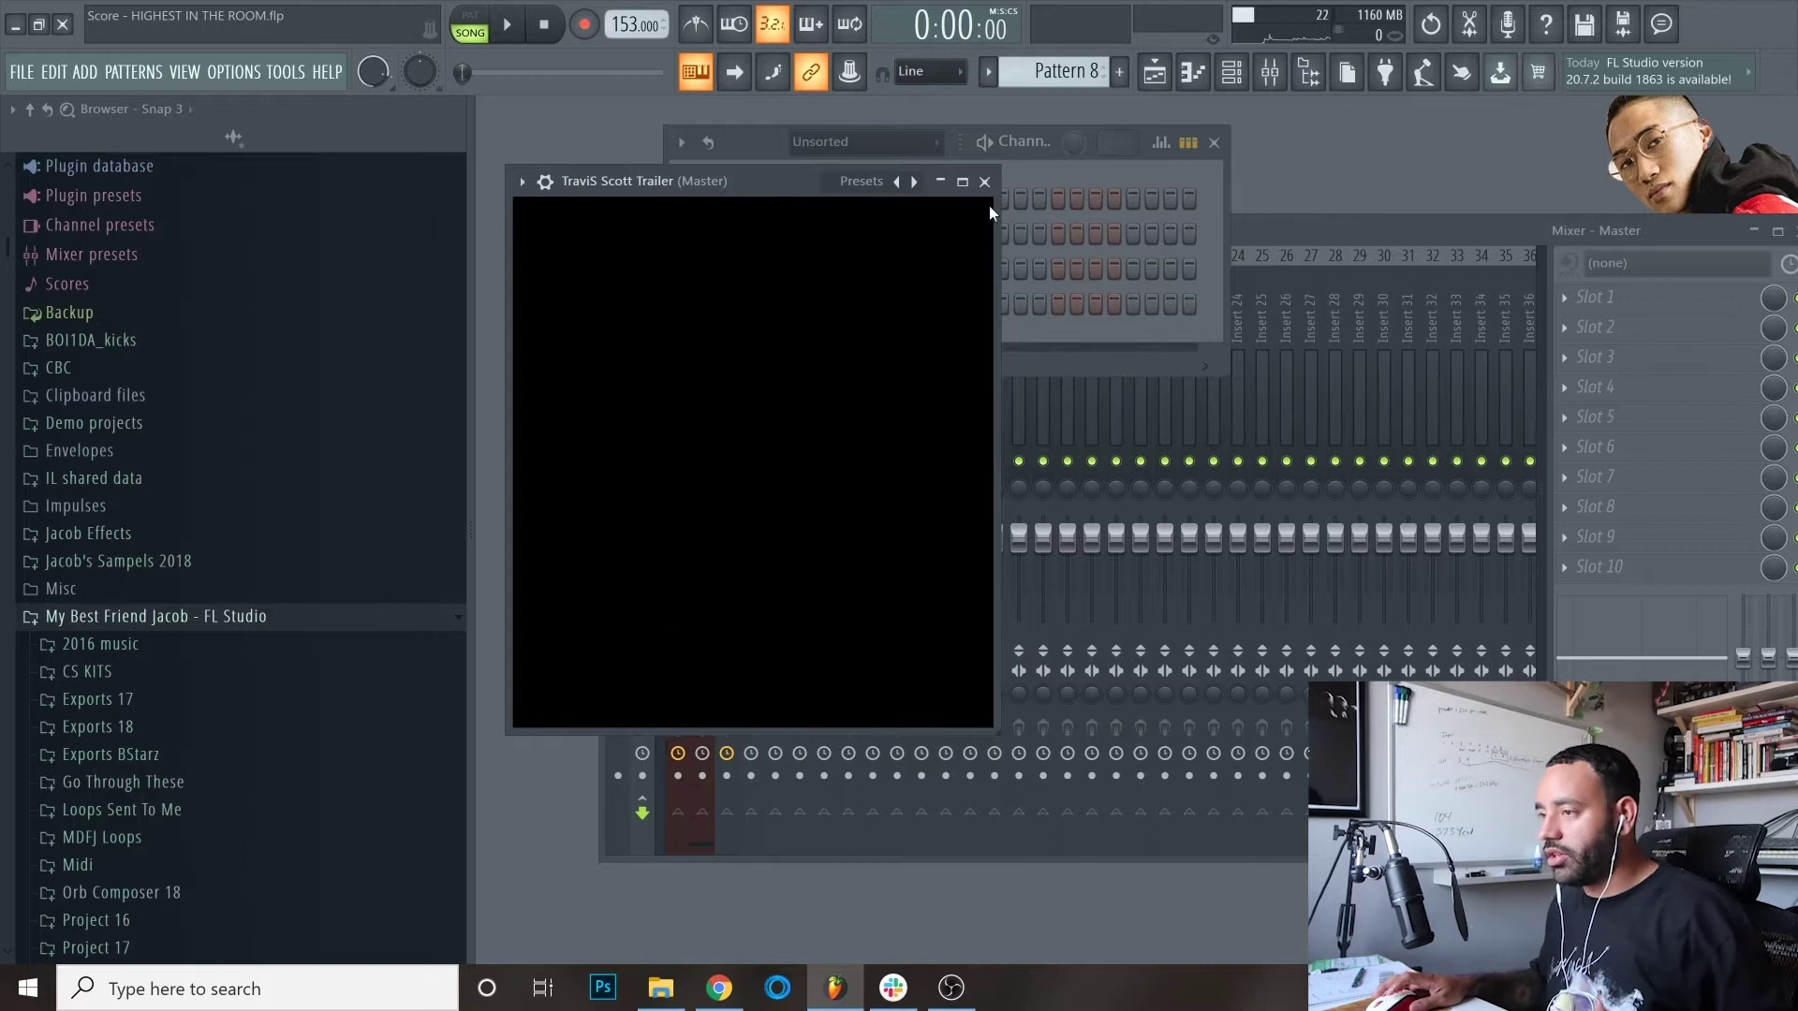
Step: Drag the TS Score Guide Track MP3 from the score folder onto Playlist Track 2
left_click(1155, 72)
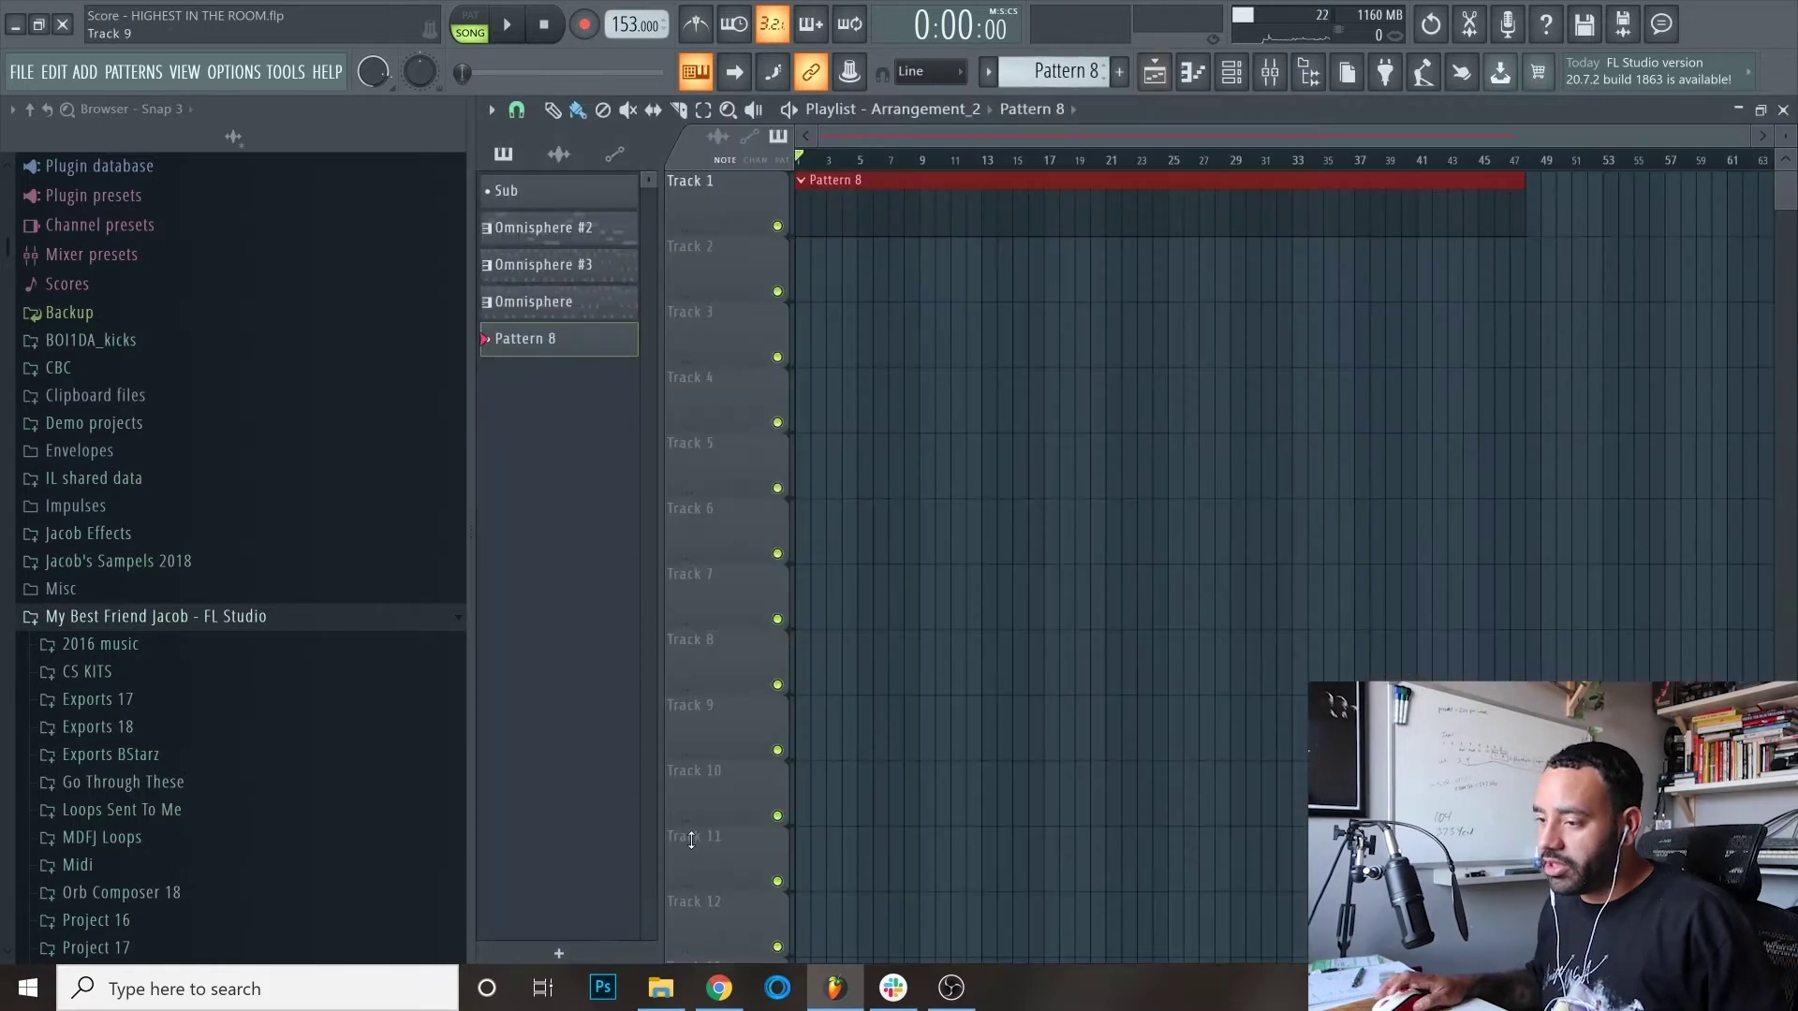
left_click(661, 988)
left_click_drag(1264, 138, 223, 218)
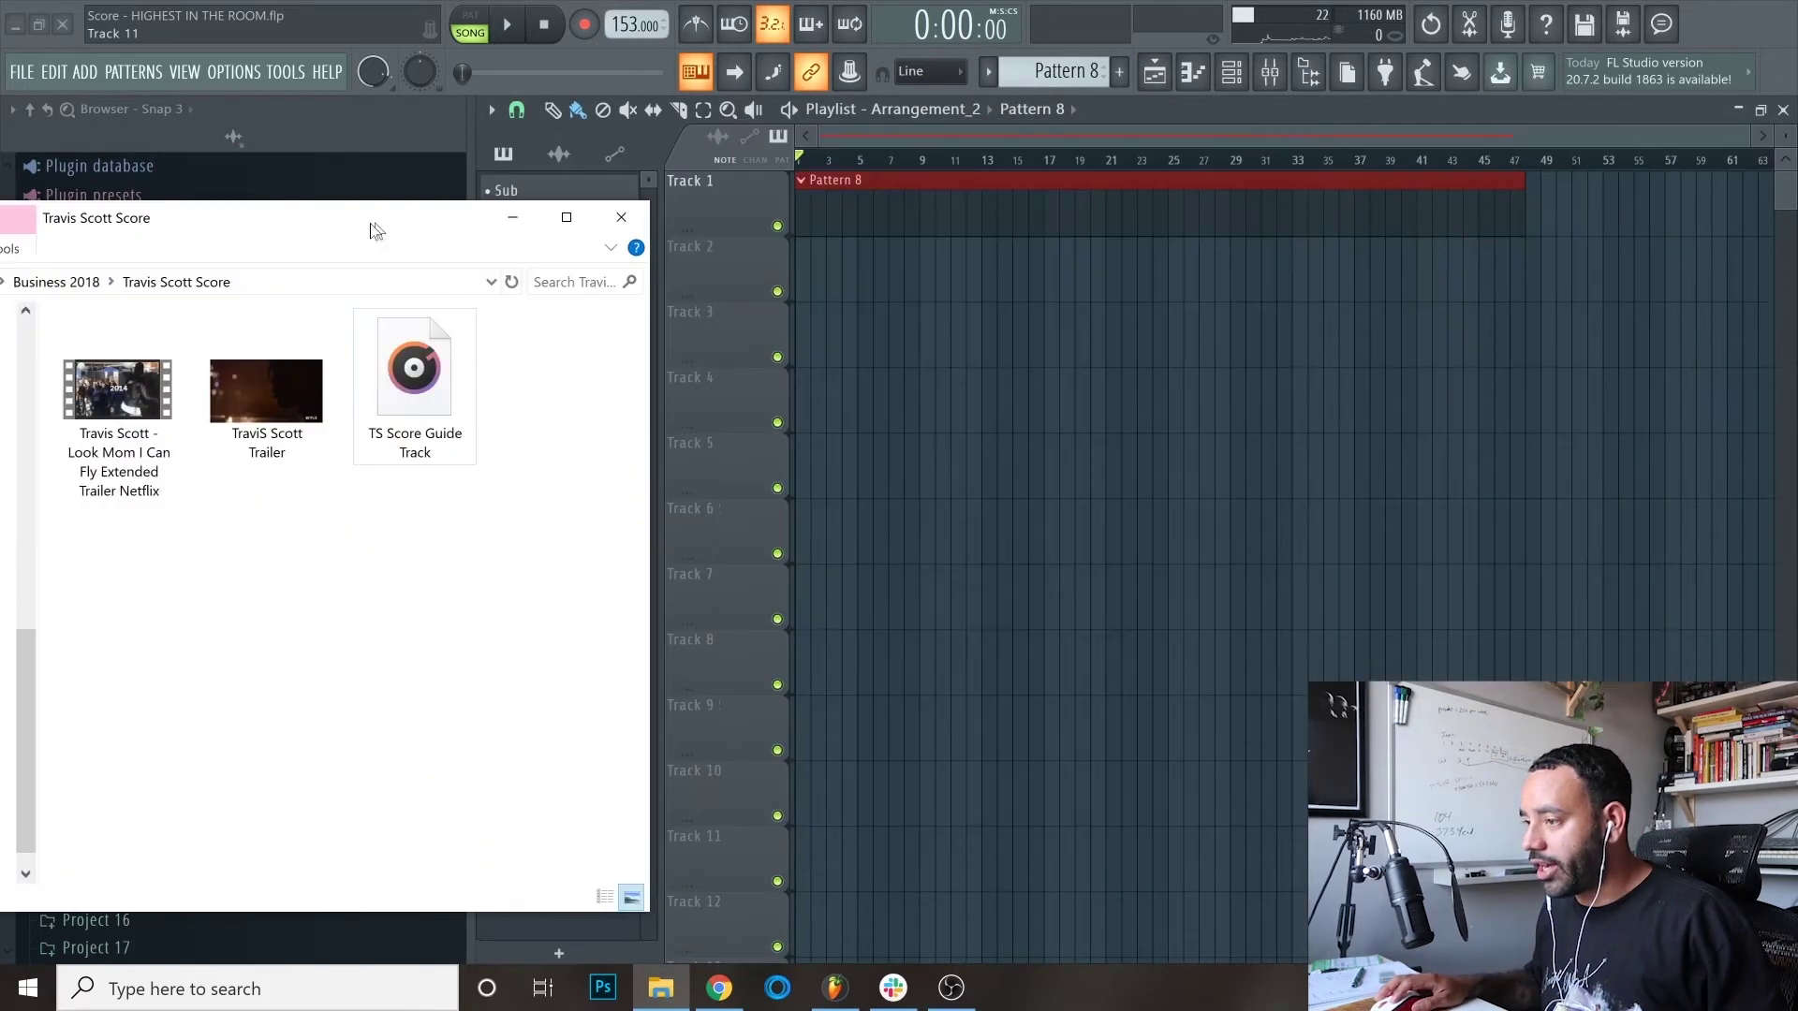
left_click(419, 405)
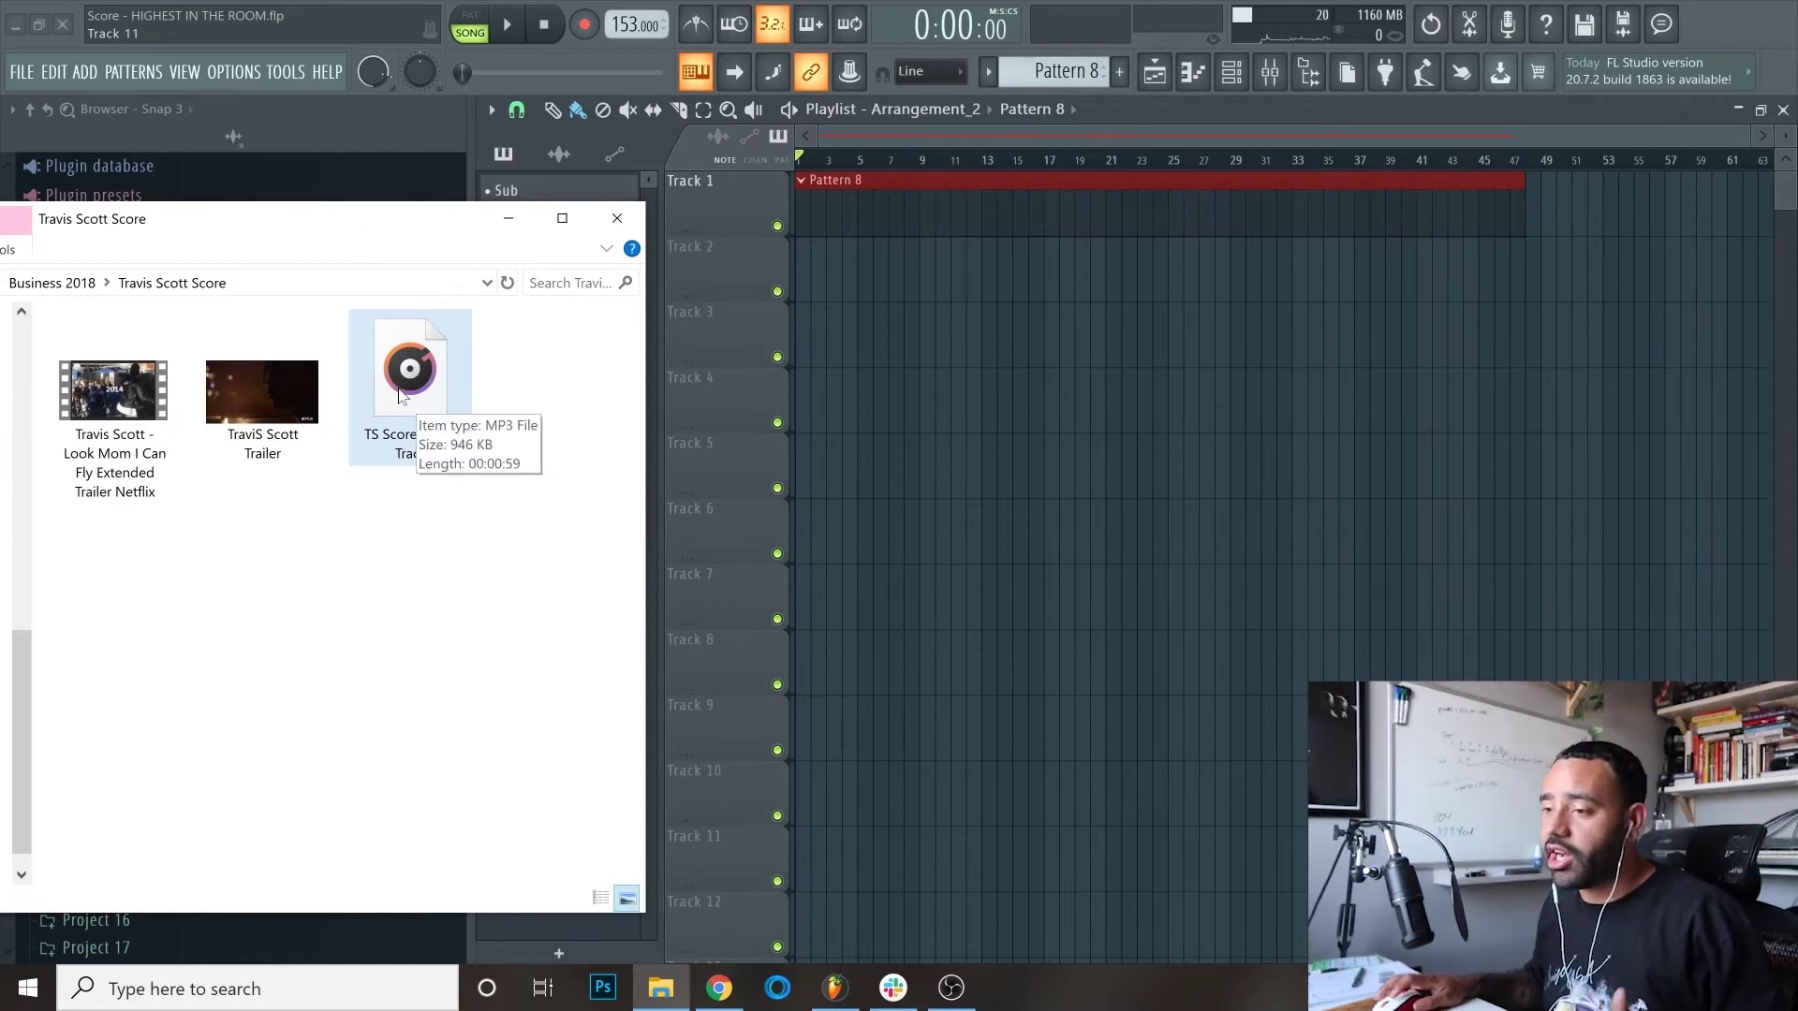
left_click_drag(419, 405, 857, 244)
Step: Preview the guide track against the trailer video, then stop and rewind both
left_click(918, 165)
scroll(955, 165, "up", 6)
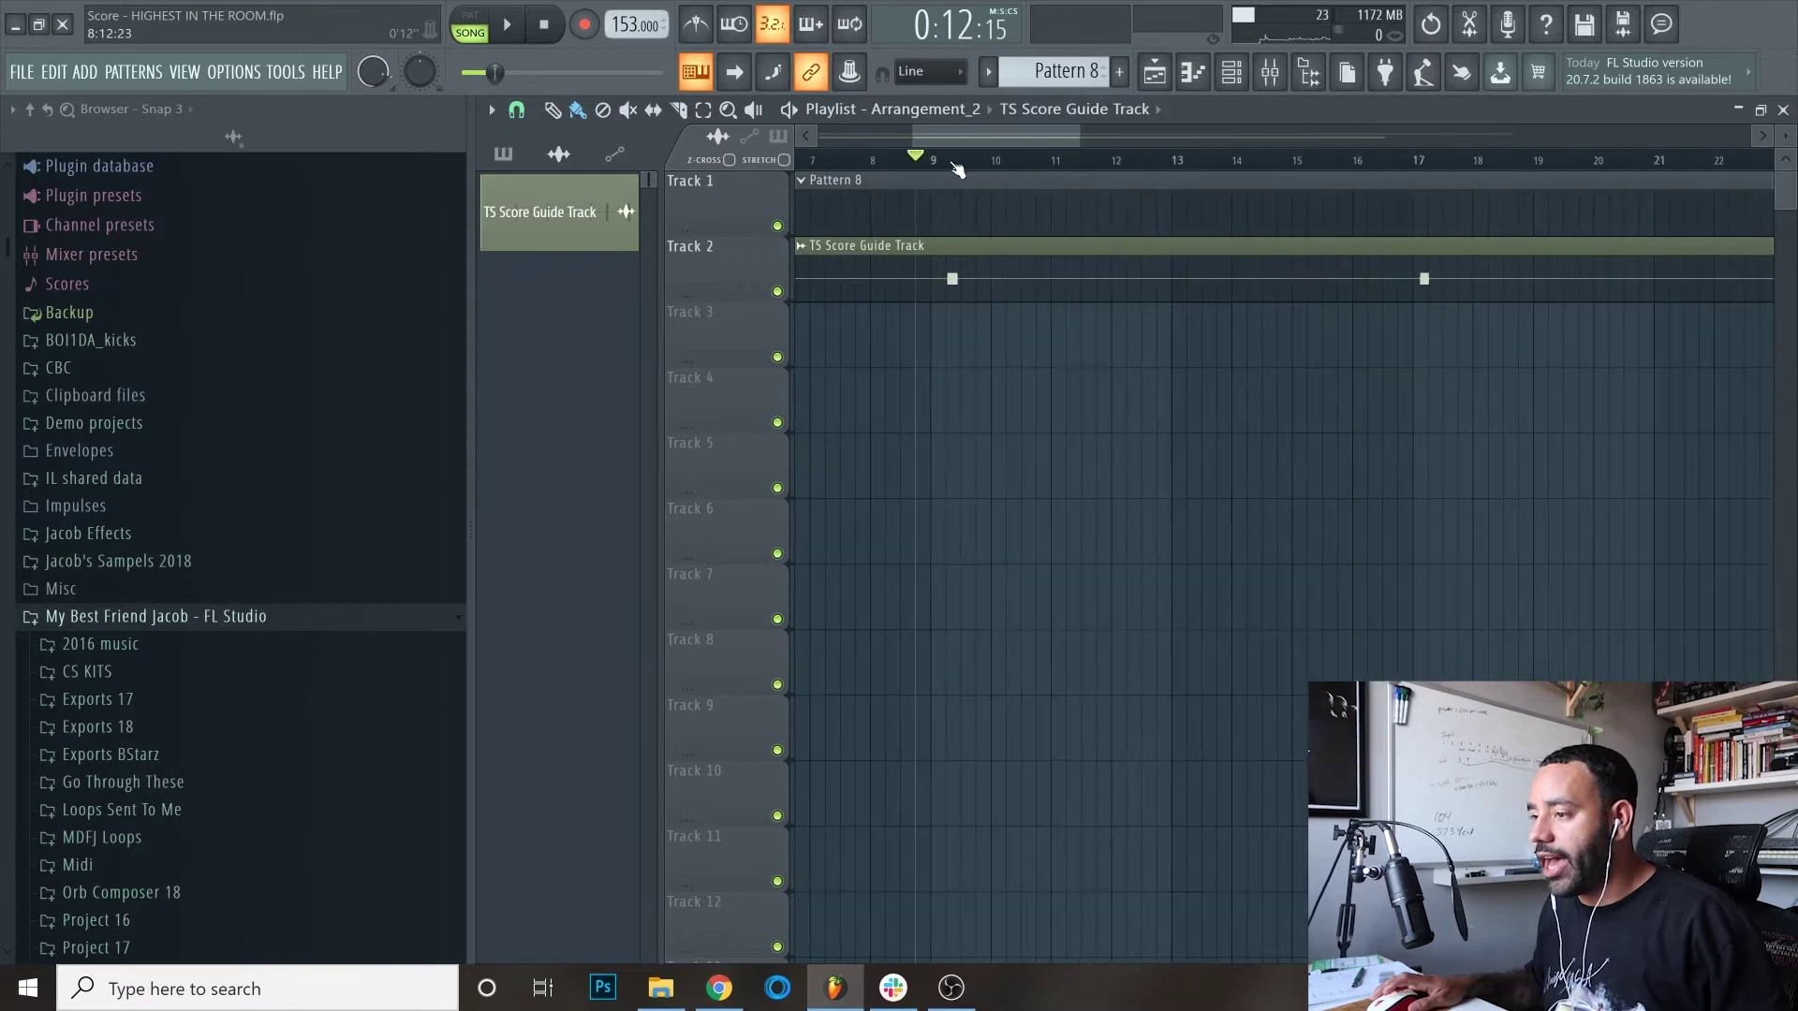
scroll(975, 268, "up", 3, "ctrl")
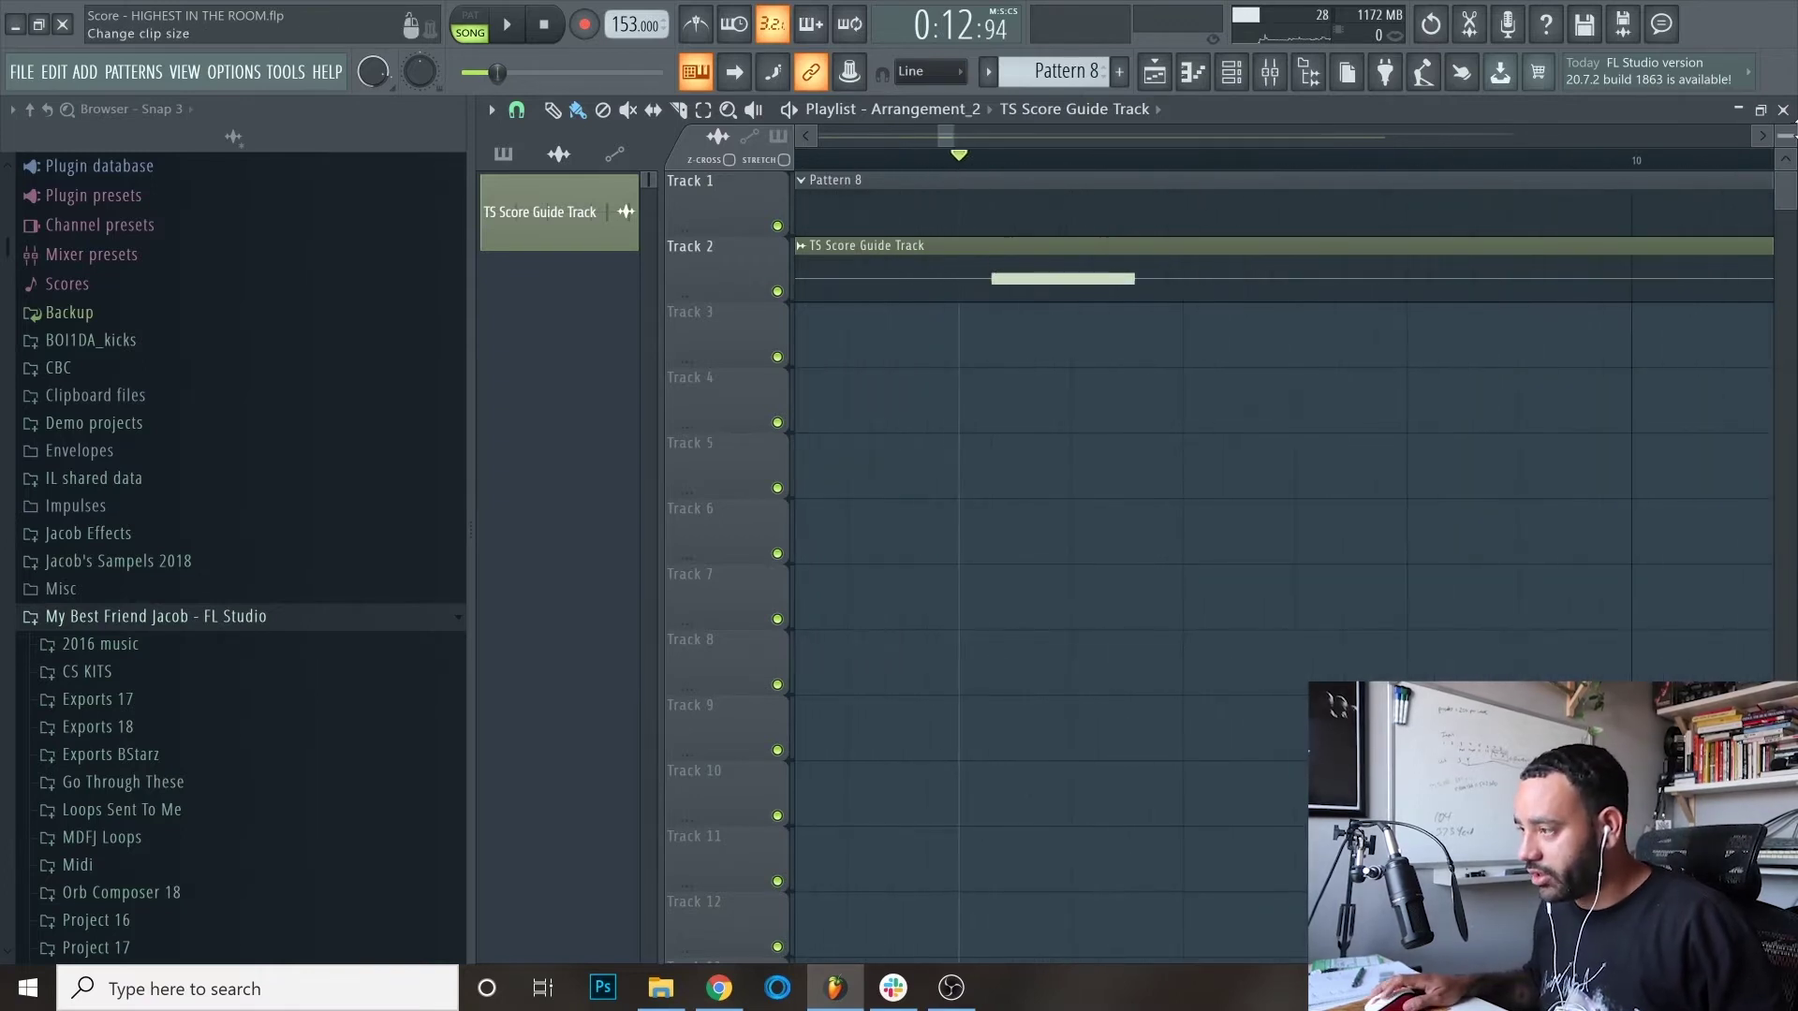
scroll(1055, 543, "up", 4, "alt")
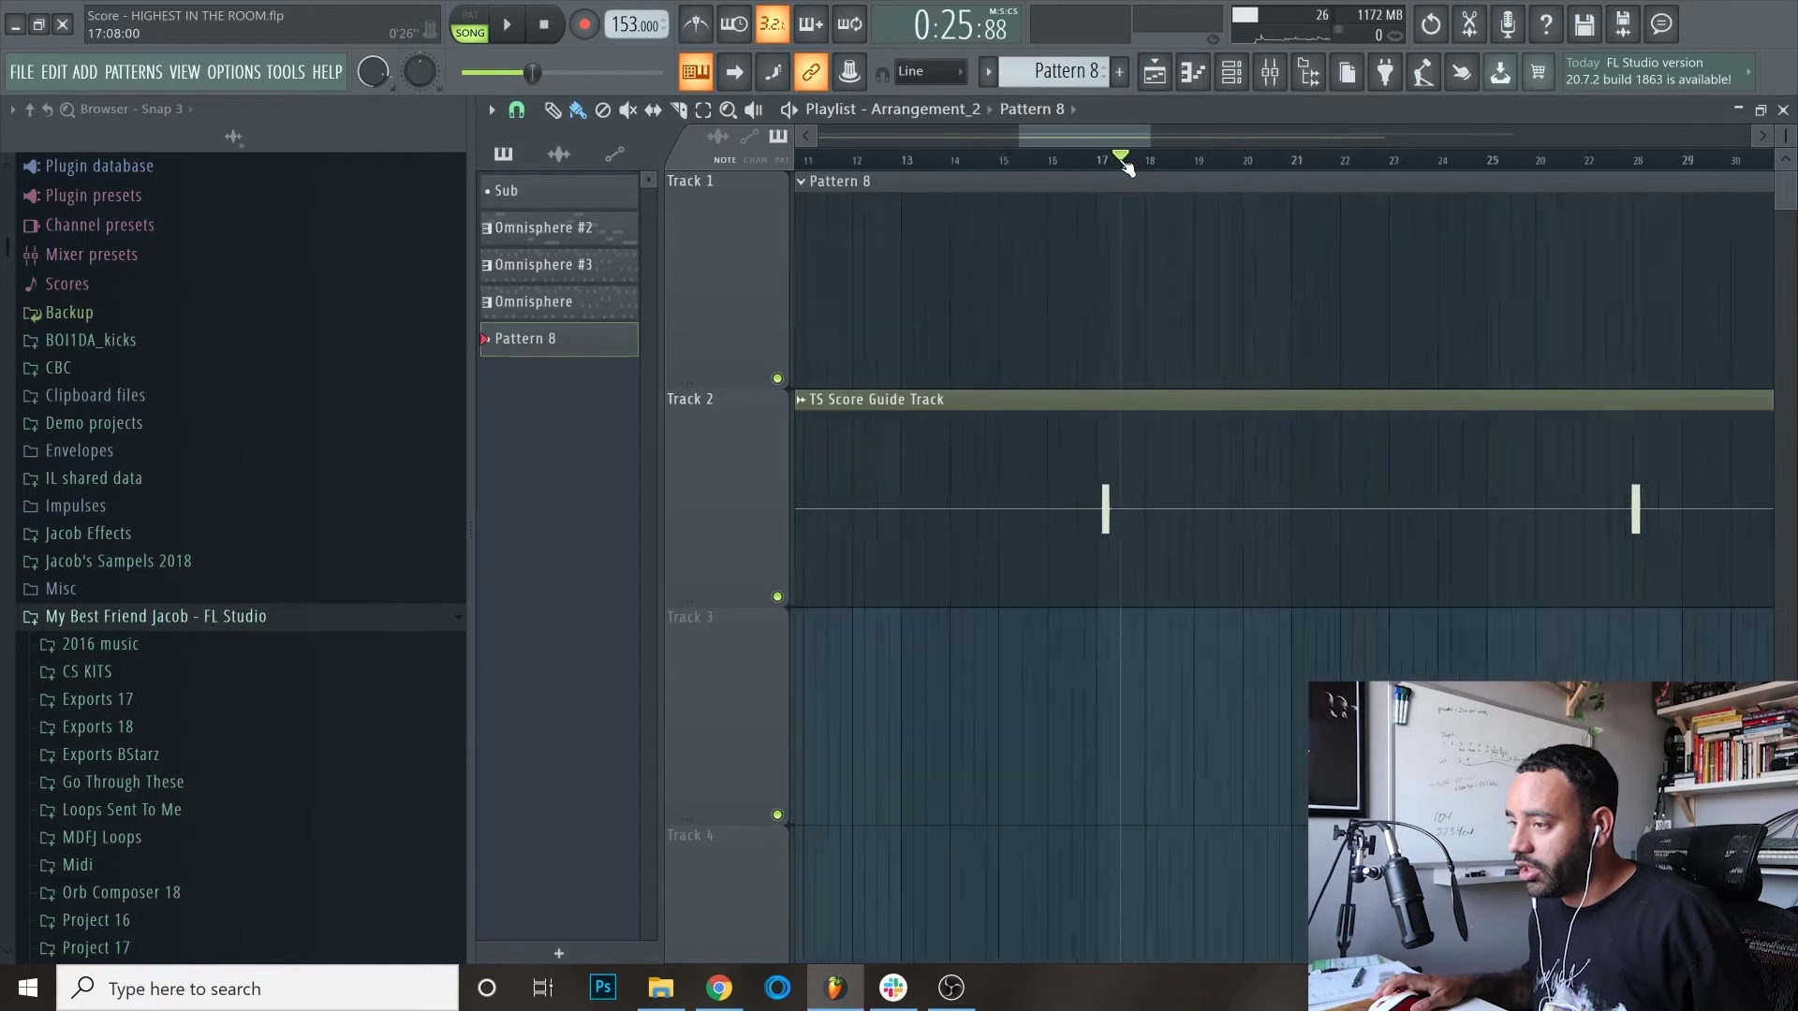
scroll(1115, 155, "up", 5)
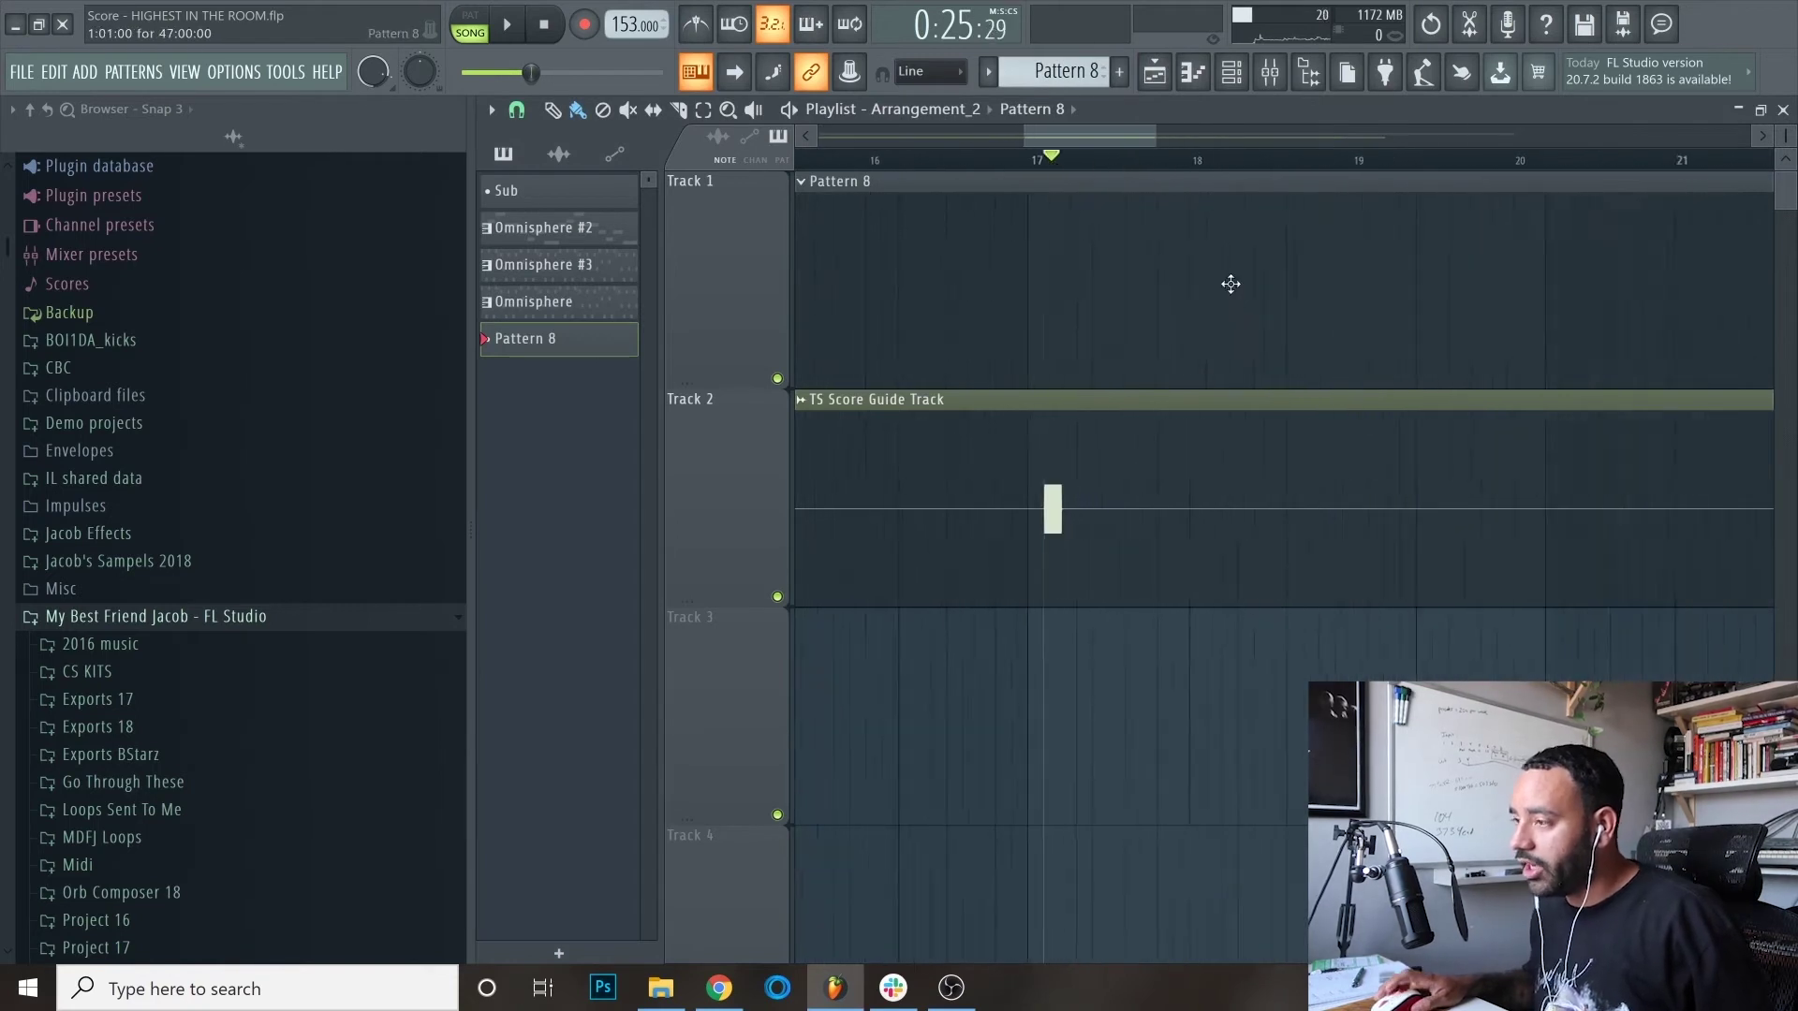
scroll(1024, 340, "up", 6)
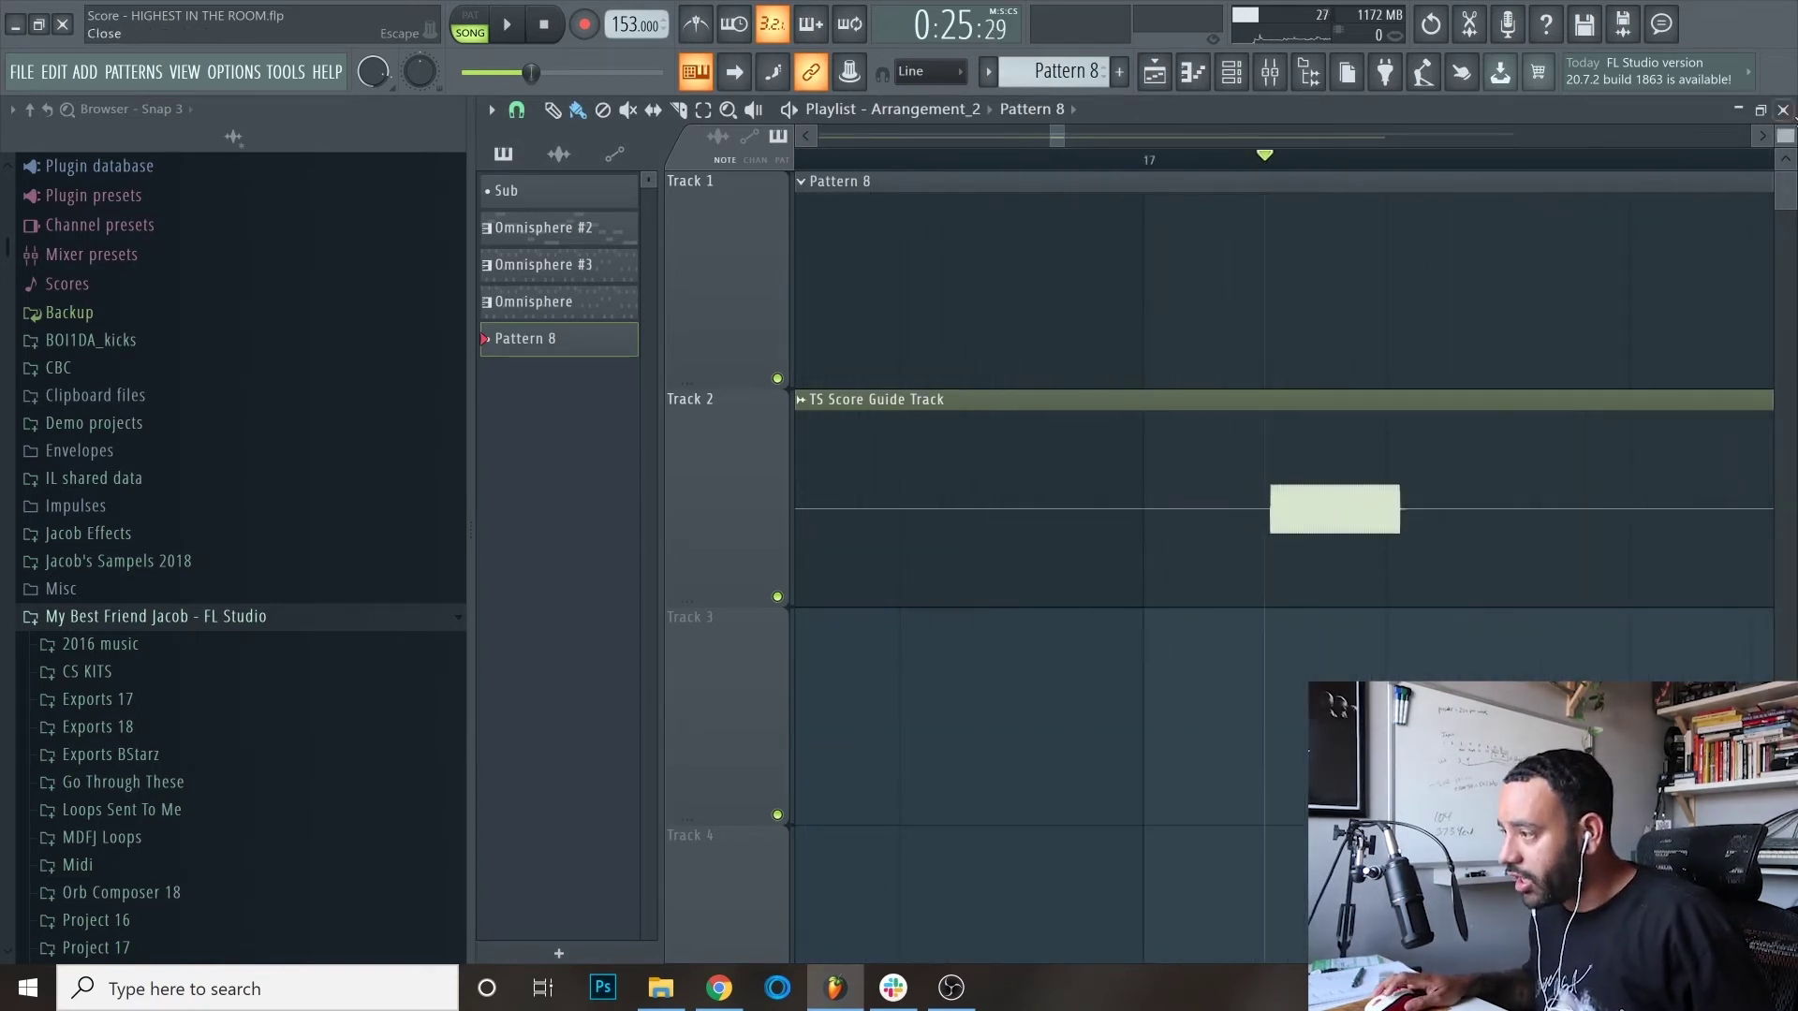
left_click(1783, 109)
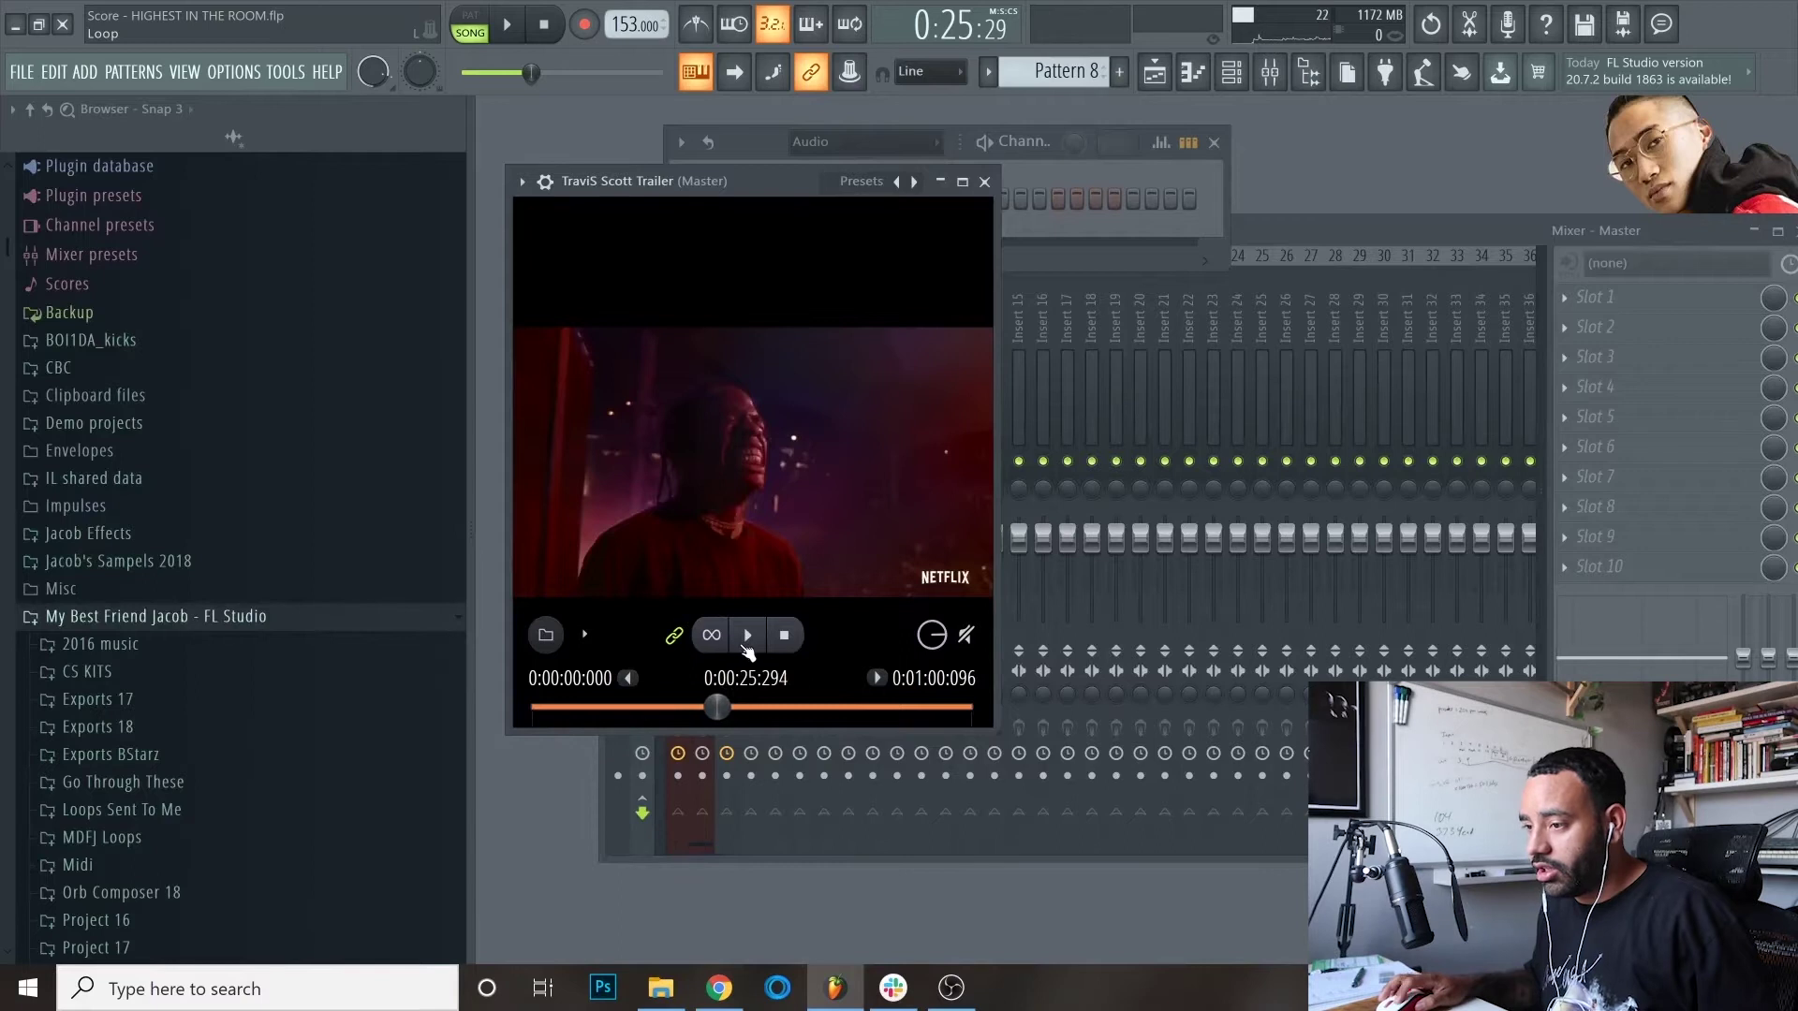
left_click(746, 645)
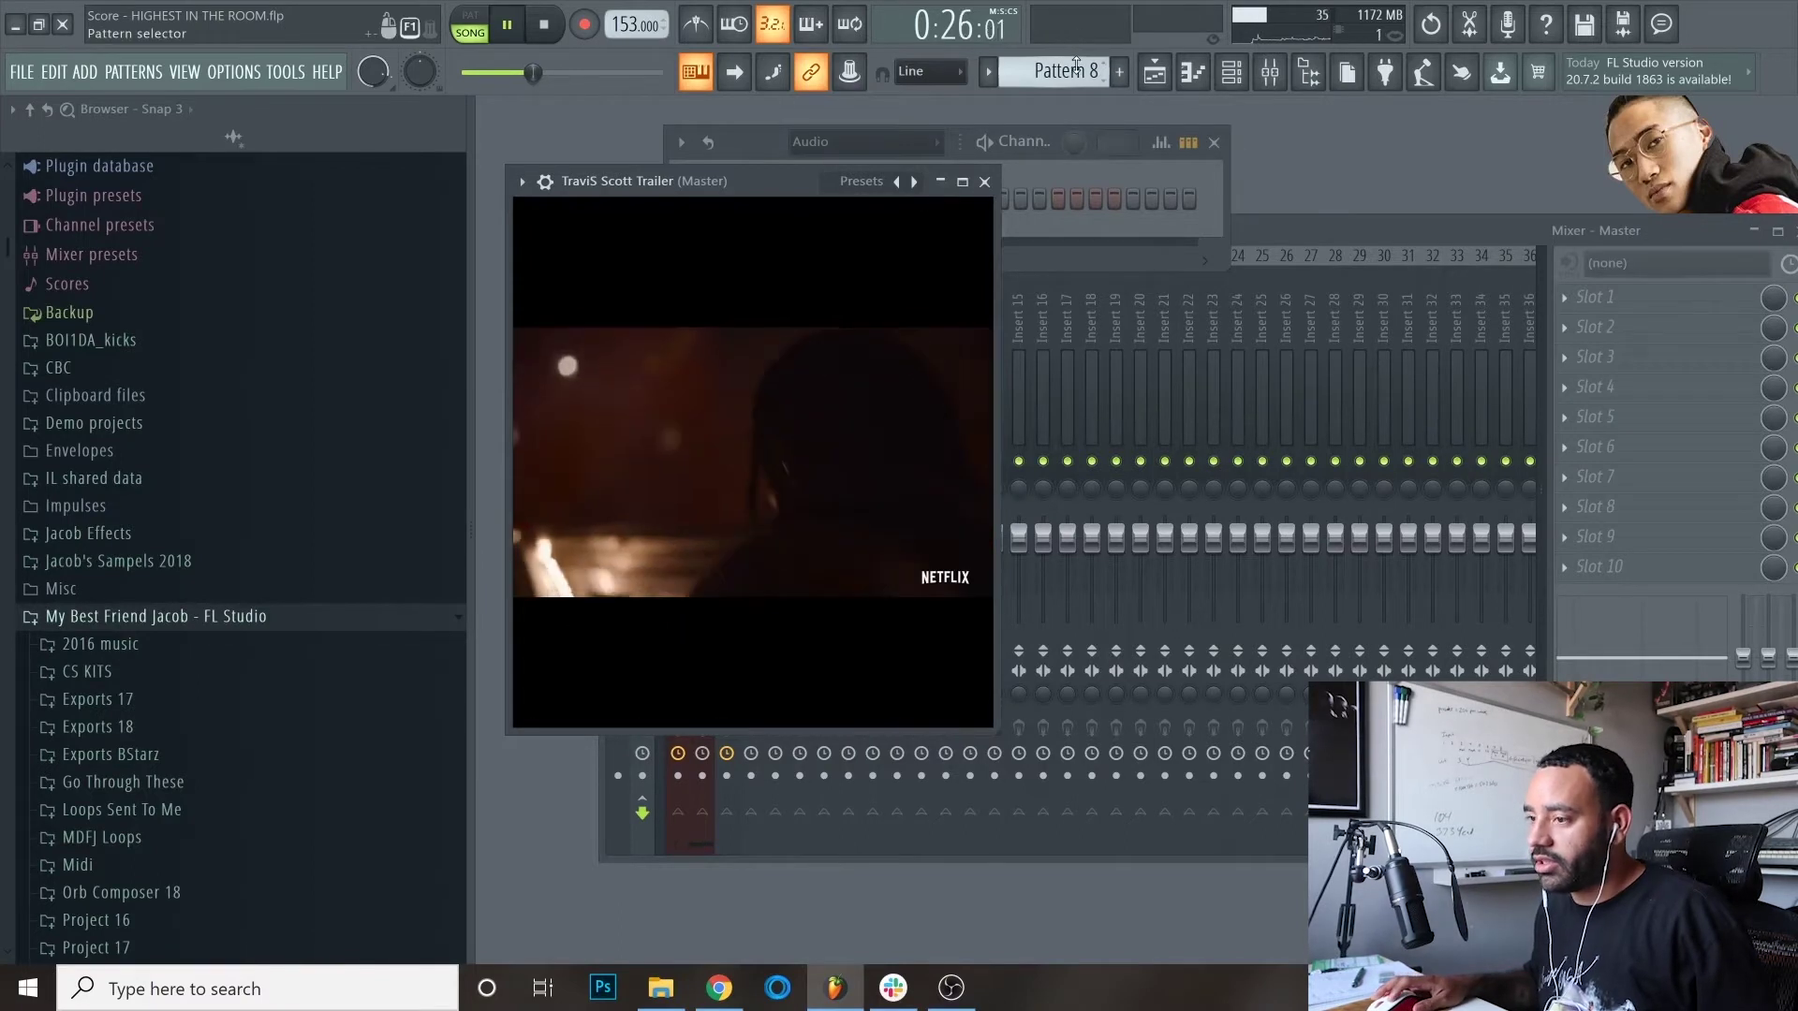
left_click(551, 28)
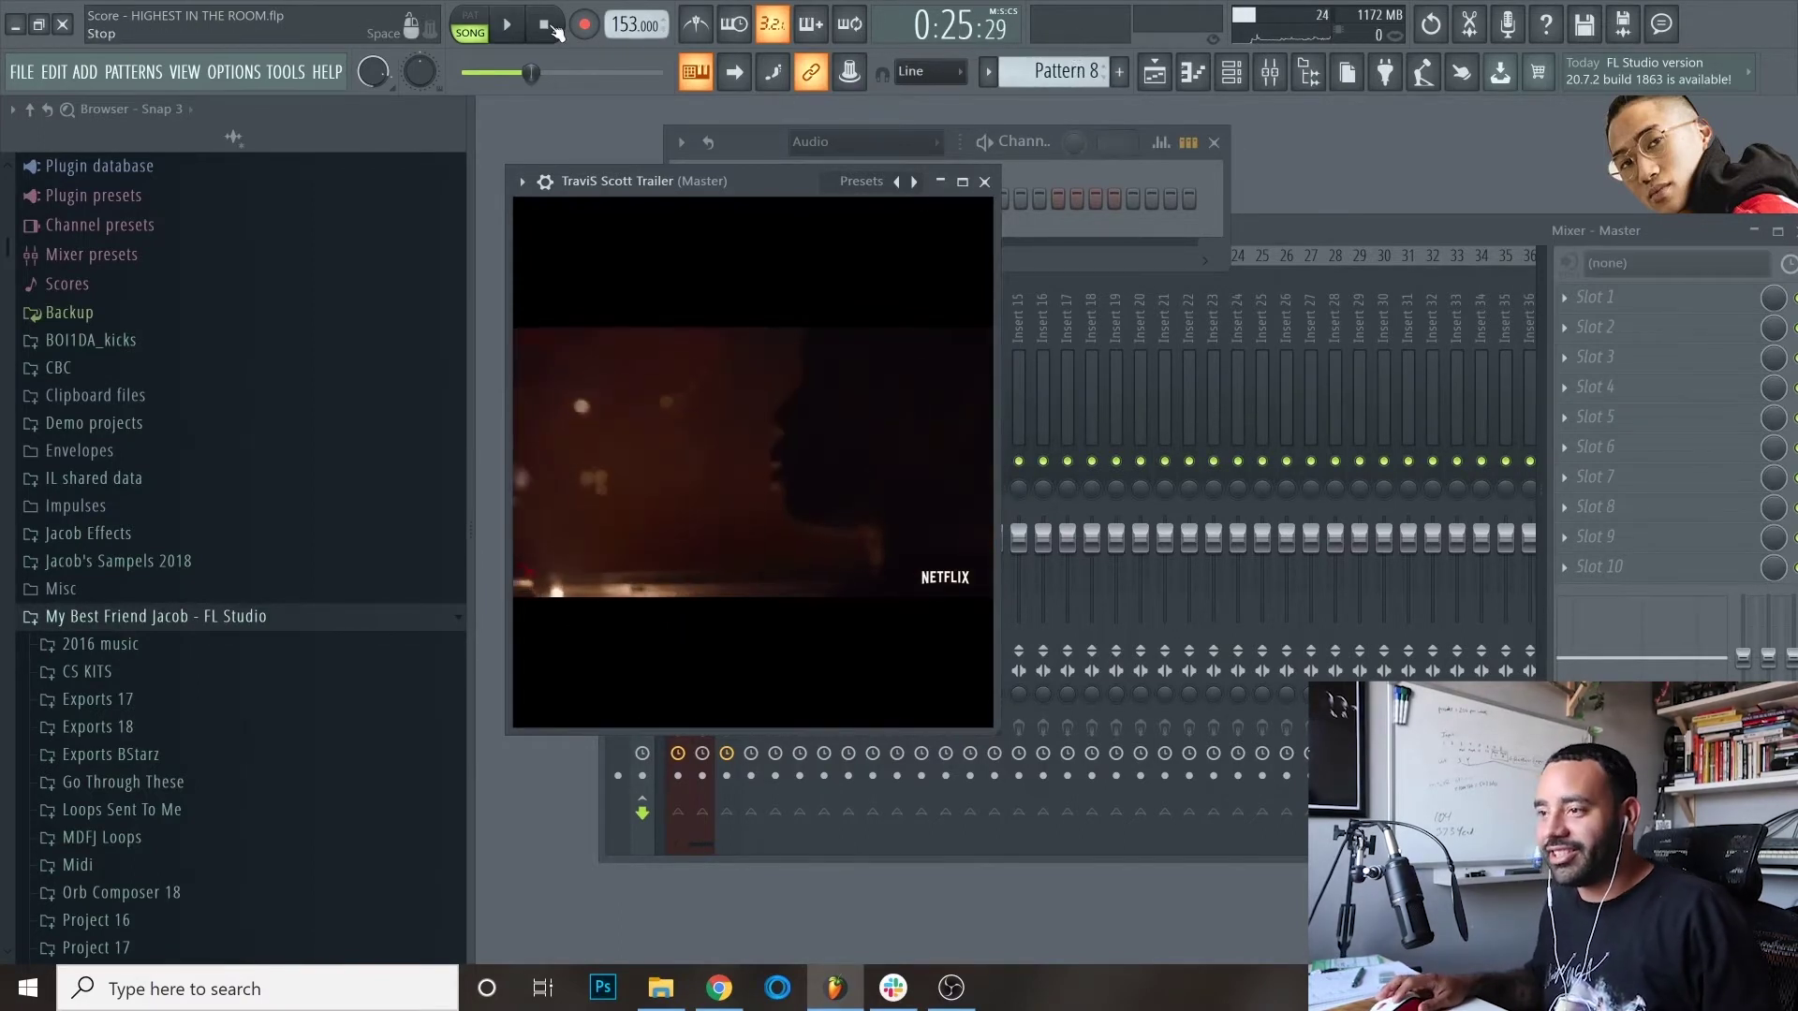
left_click(550, 27)
mouse_move(582, 599)
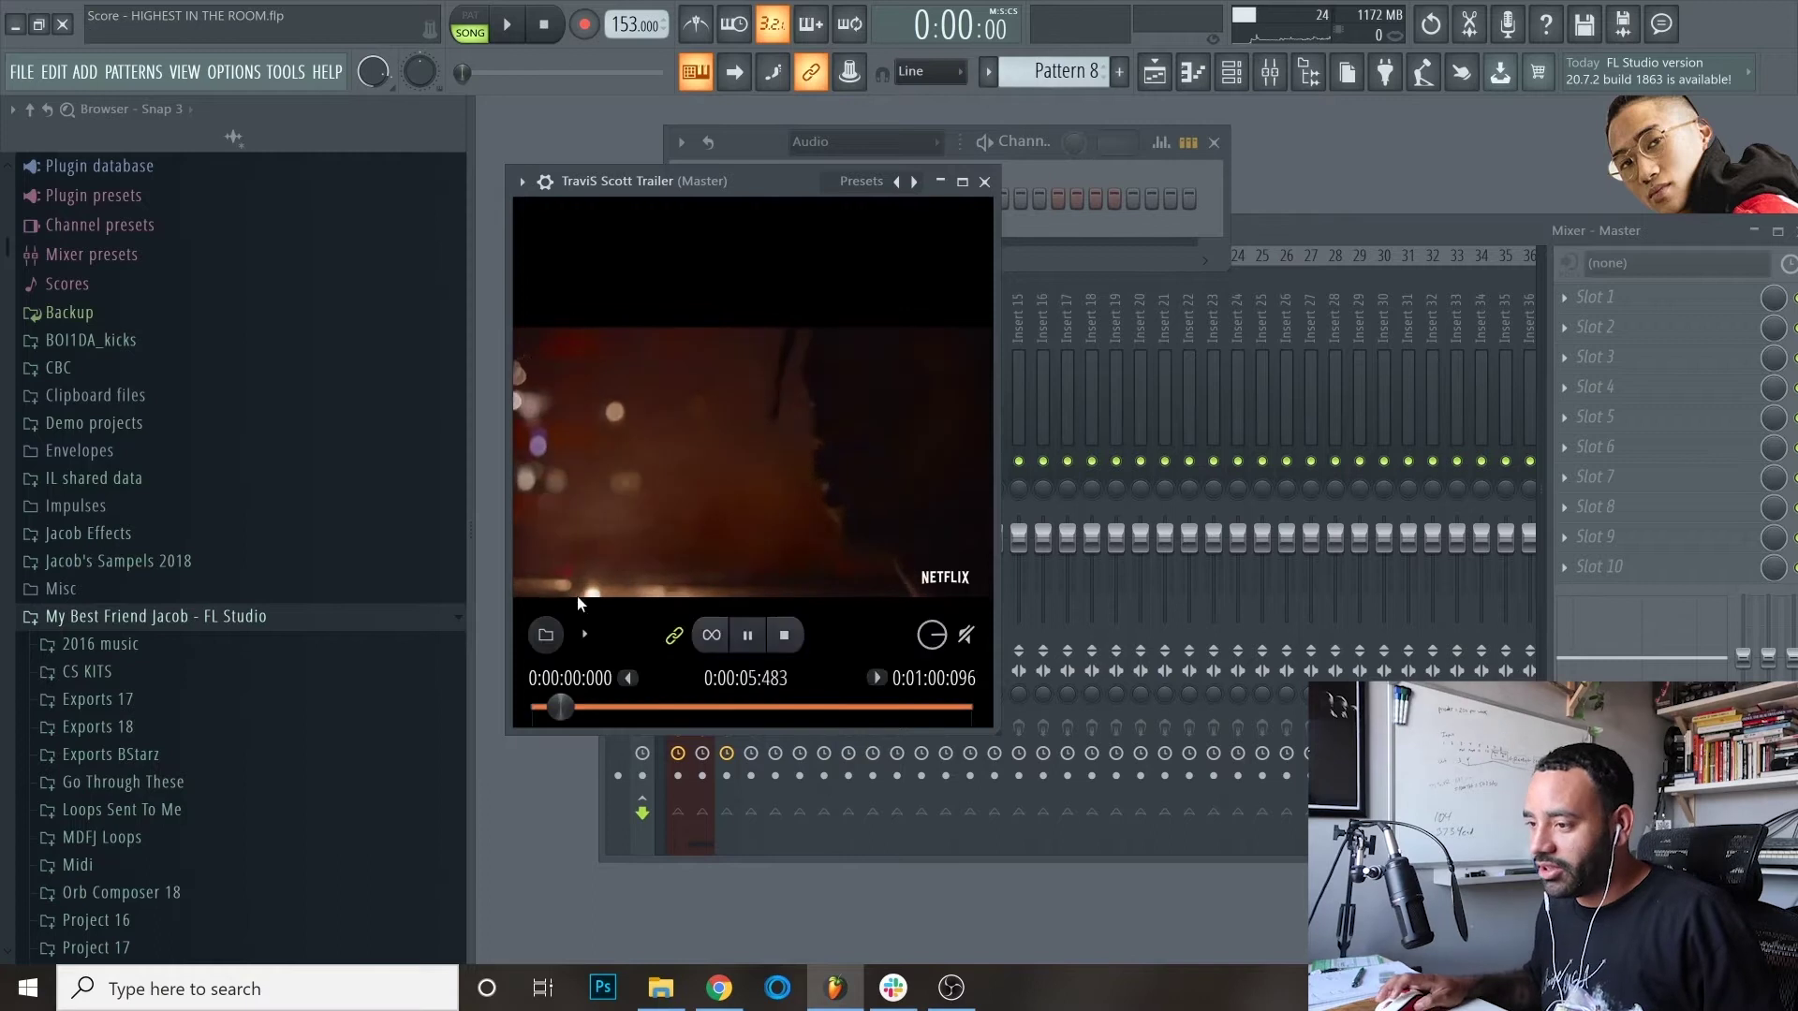
left_click(784, 637)
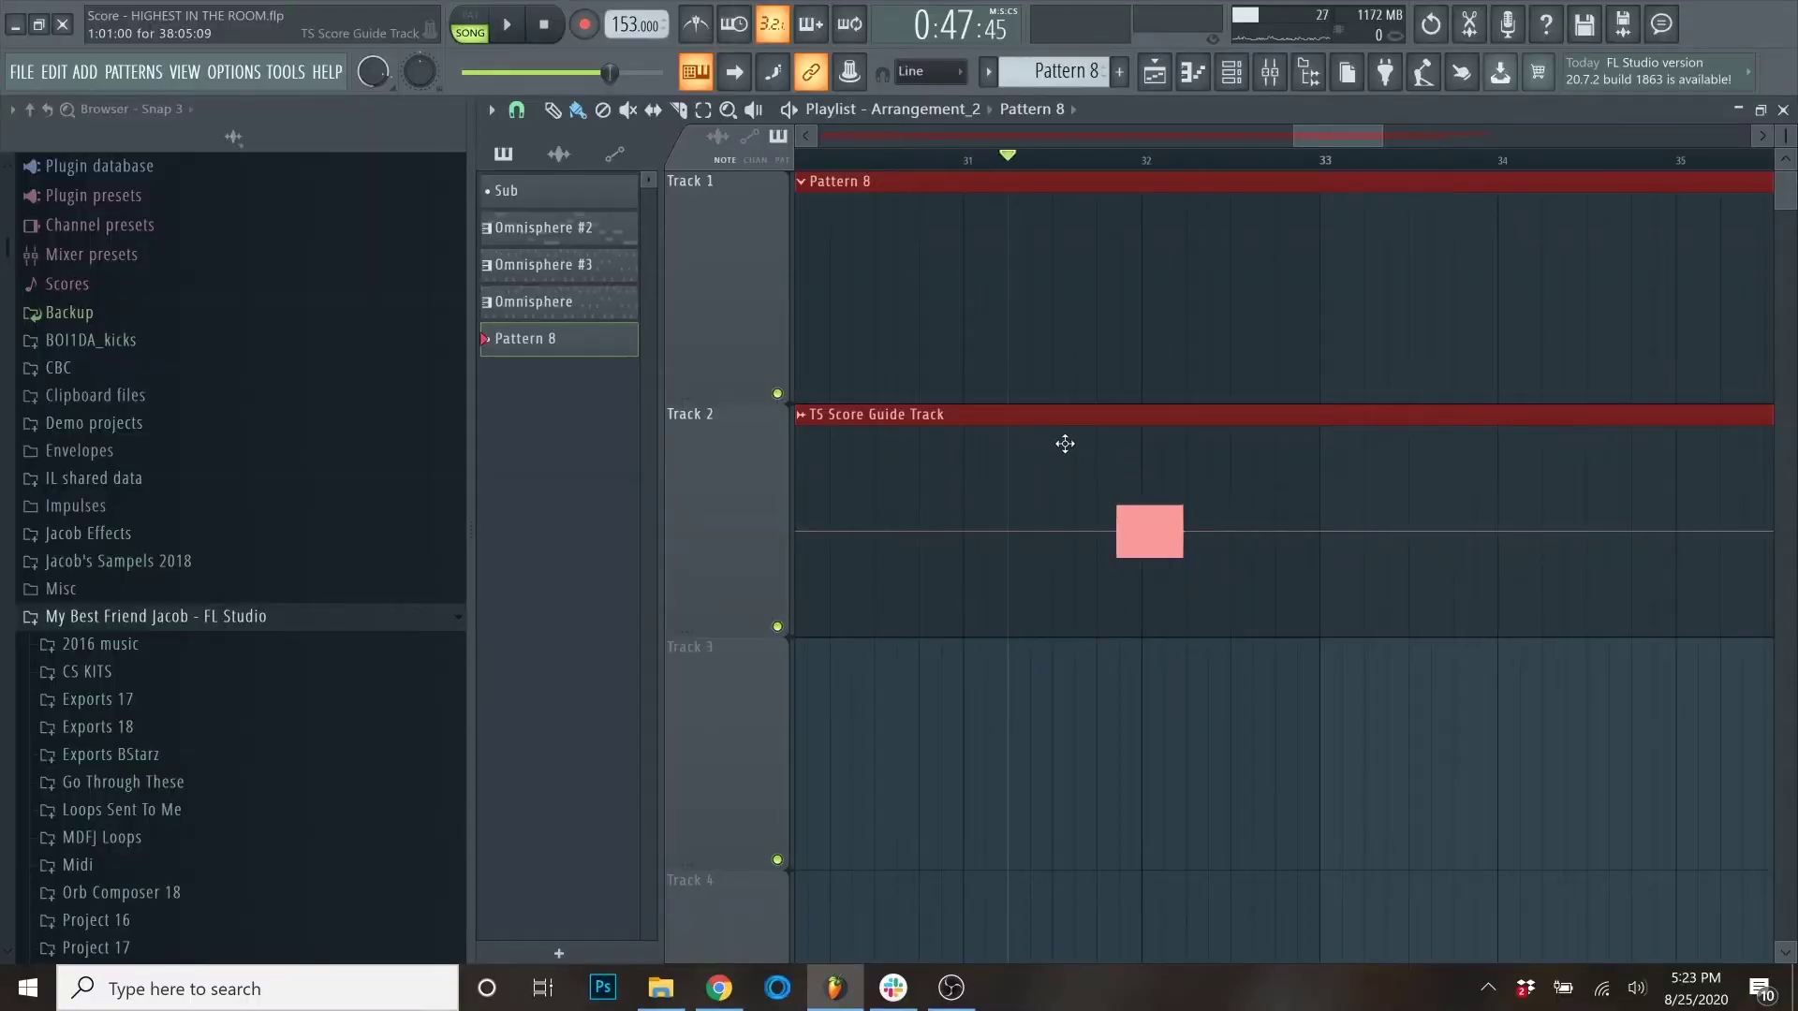
scroll(1049, 463, "left", 2)
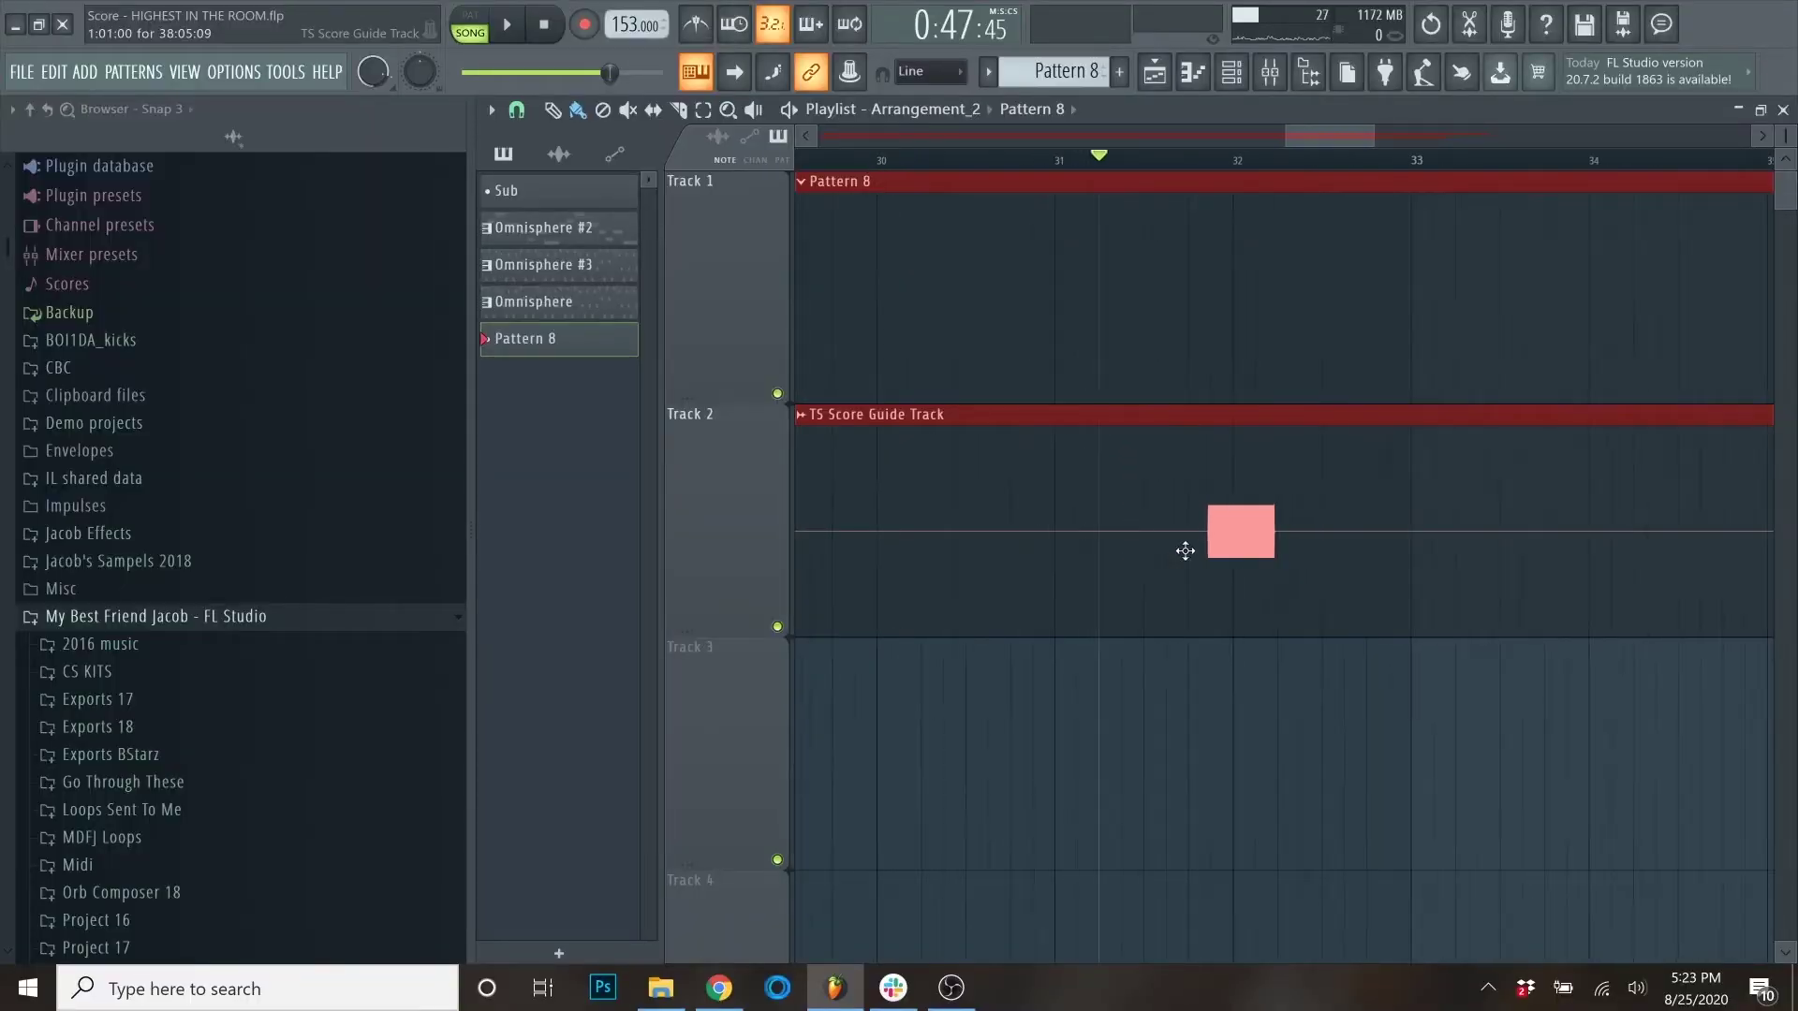
scroll(1392, 228, "up", 1)
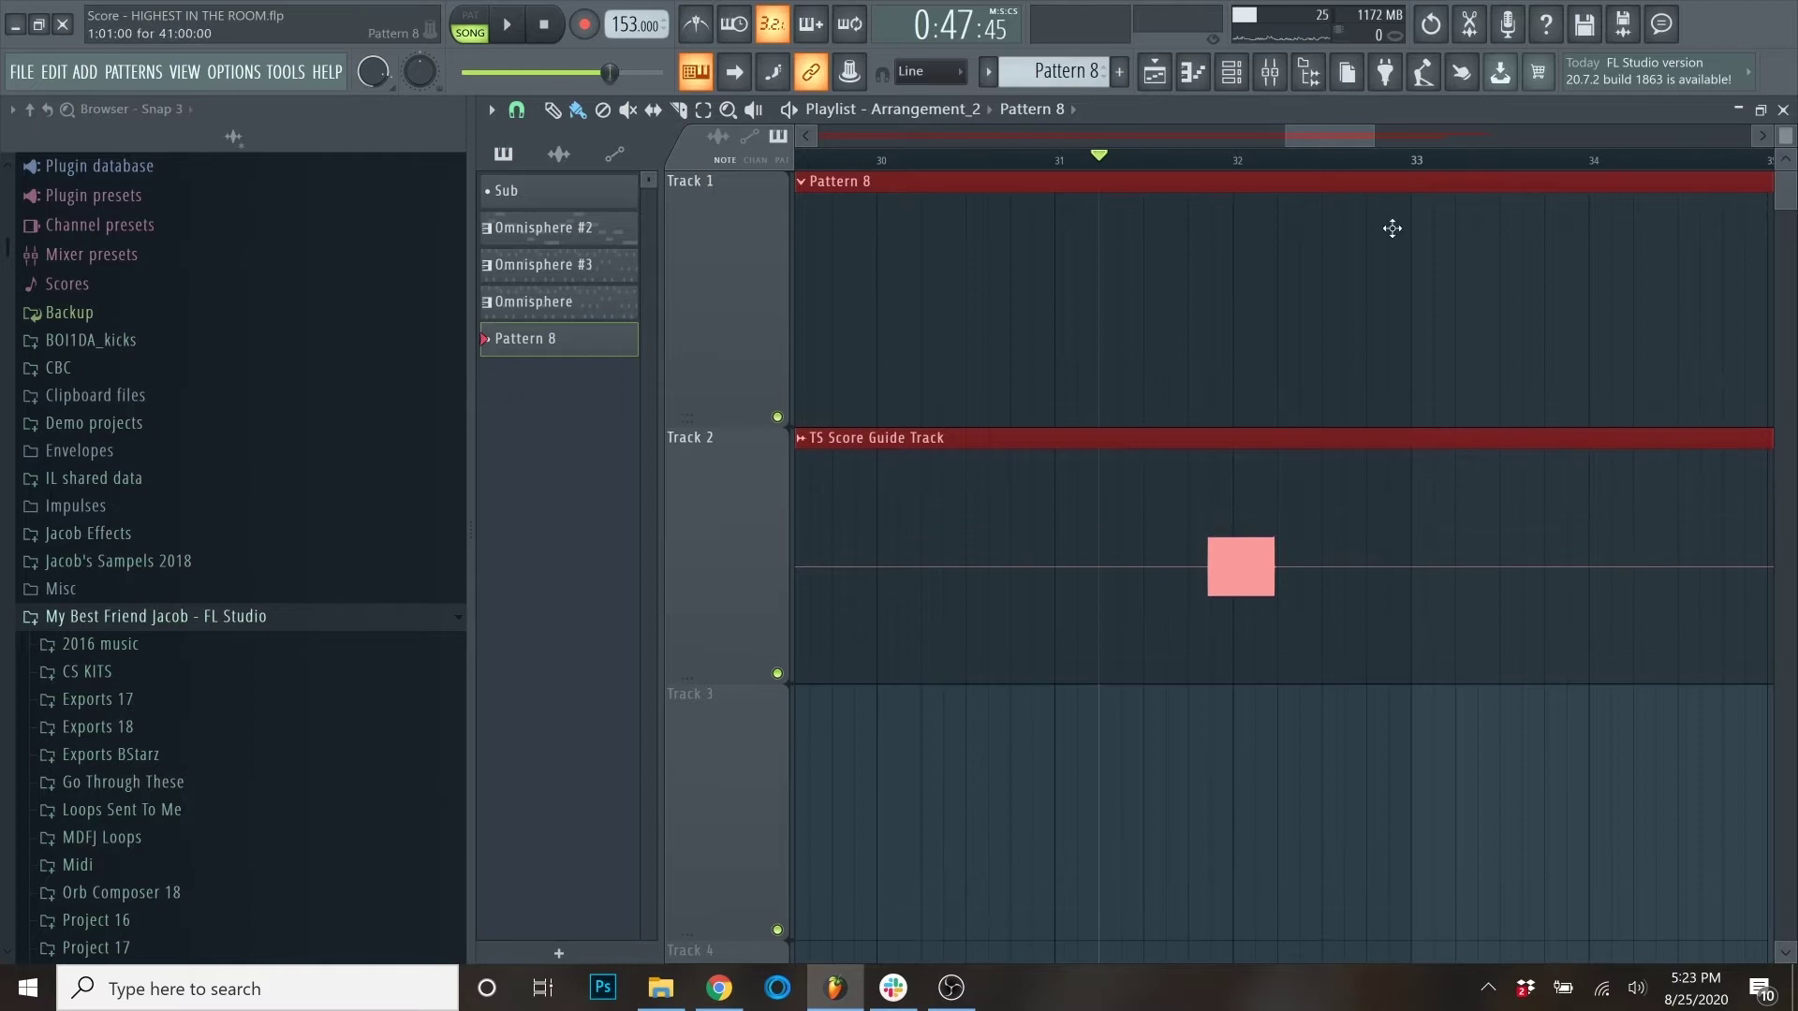
left_click(678, 109)
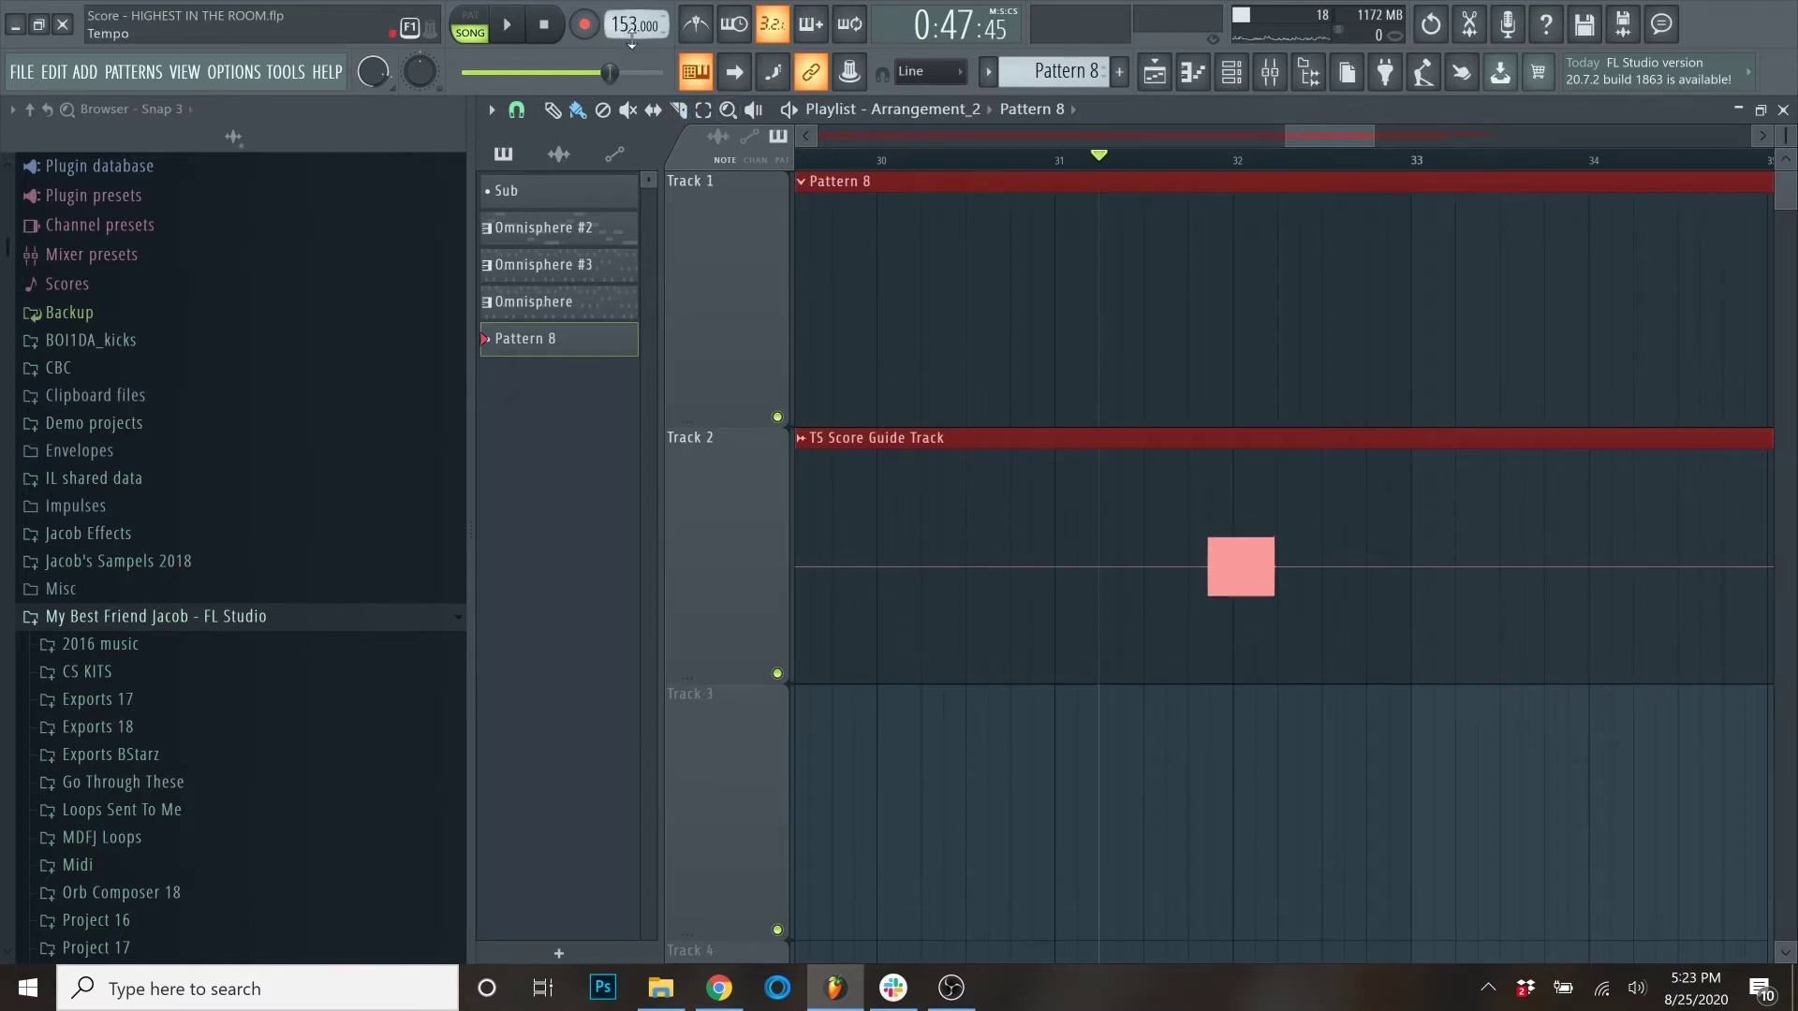
scroll(1351, 129, "left", 2)
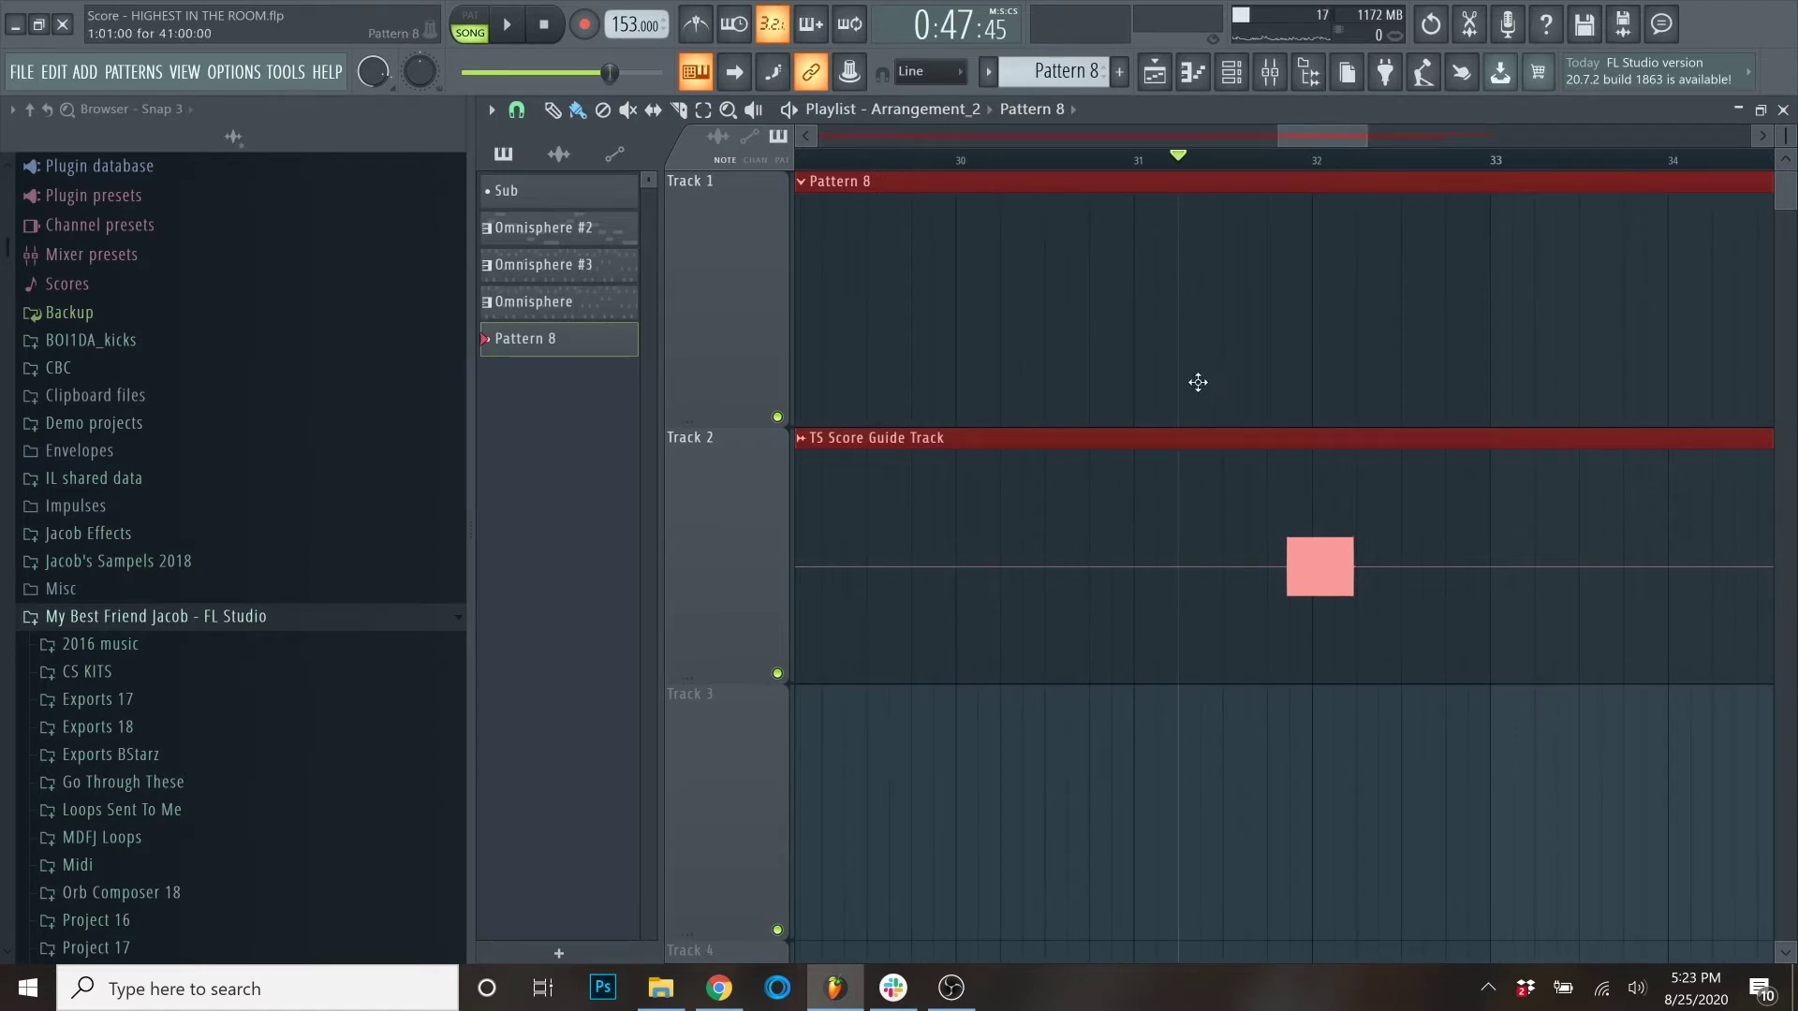
scroll(1206, 515, "up", 2)
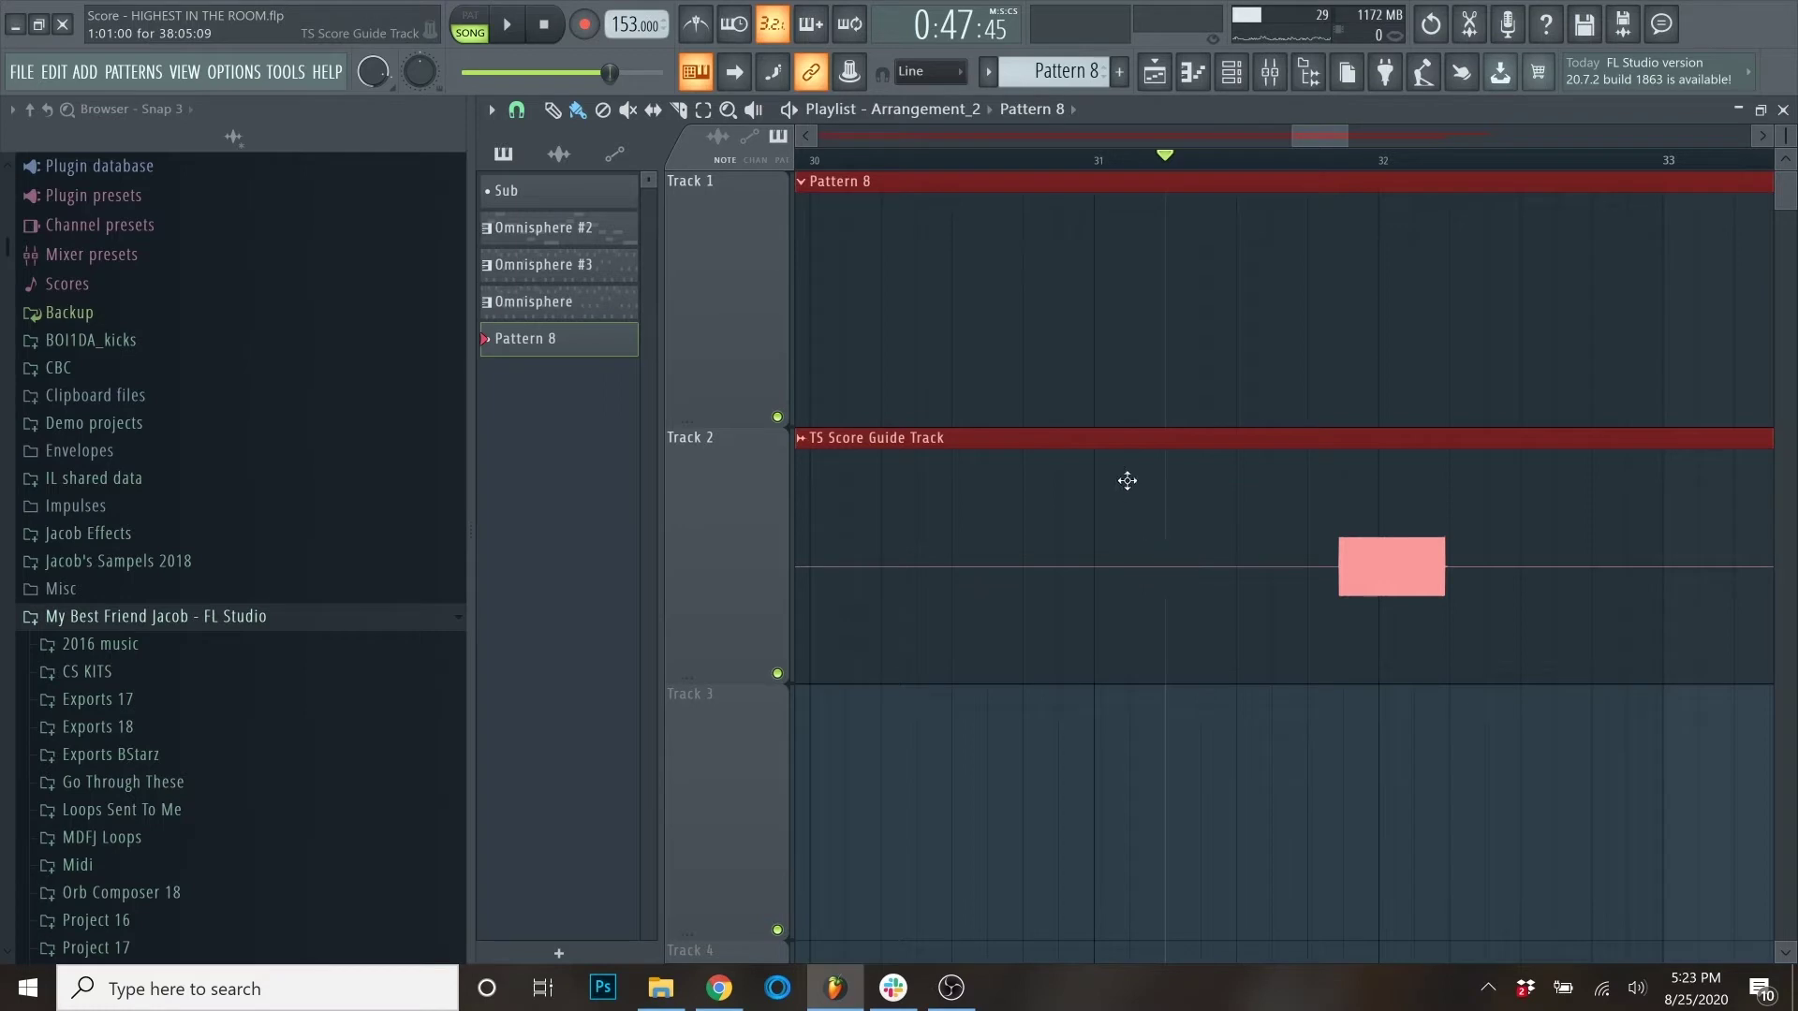
scroll(1330, 138, "up", 2)
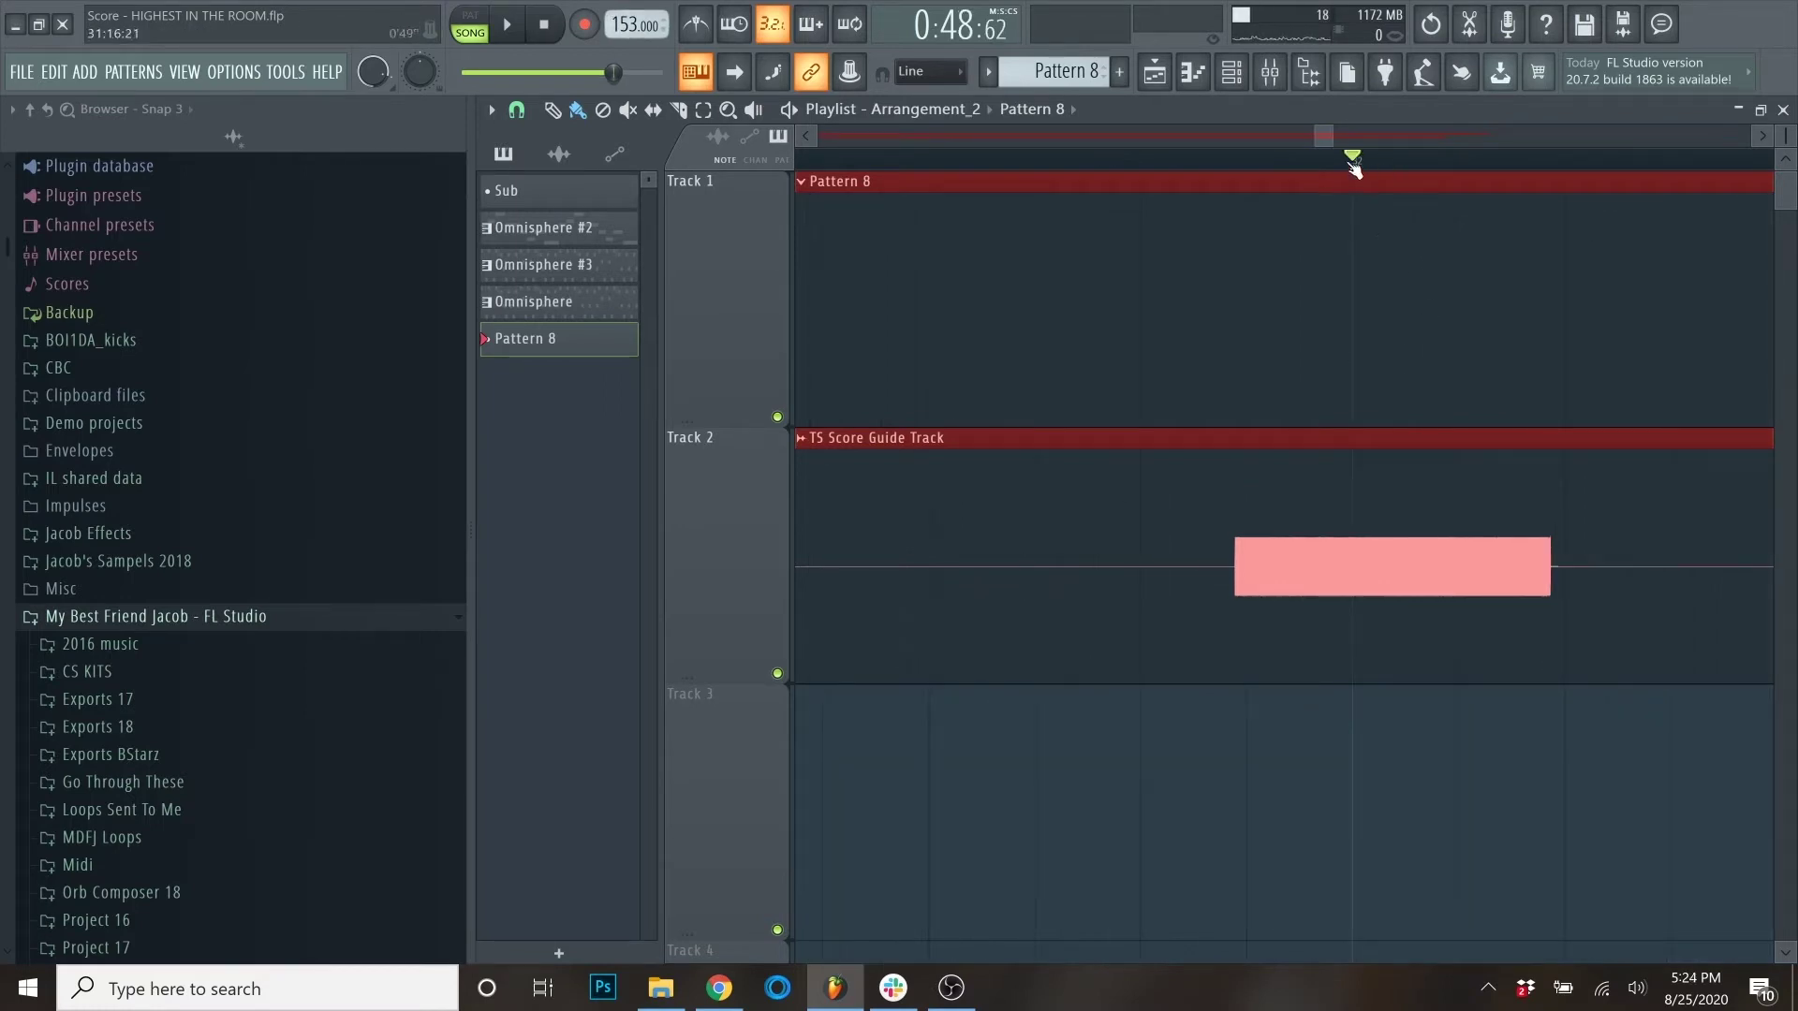
left_click(1290, 152)
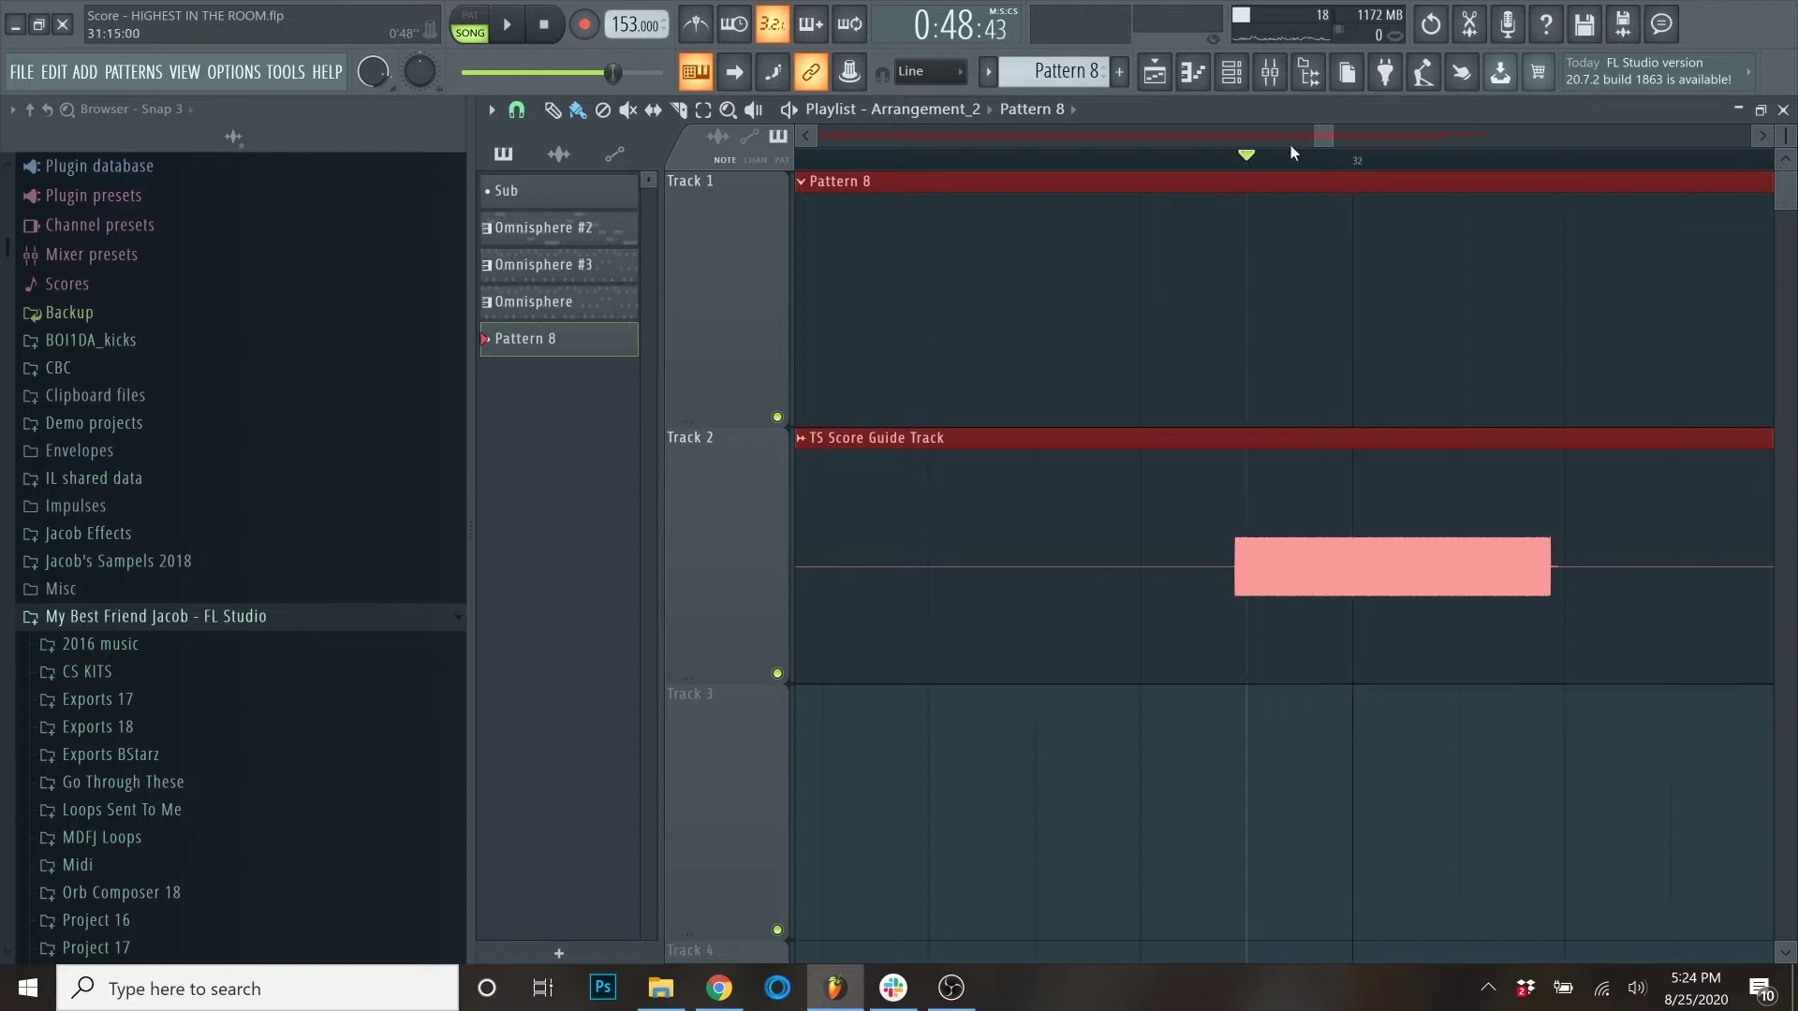
scroll(1330, 417, "down", 2)
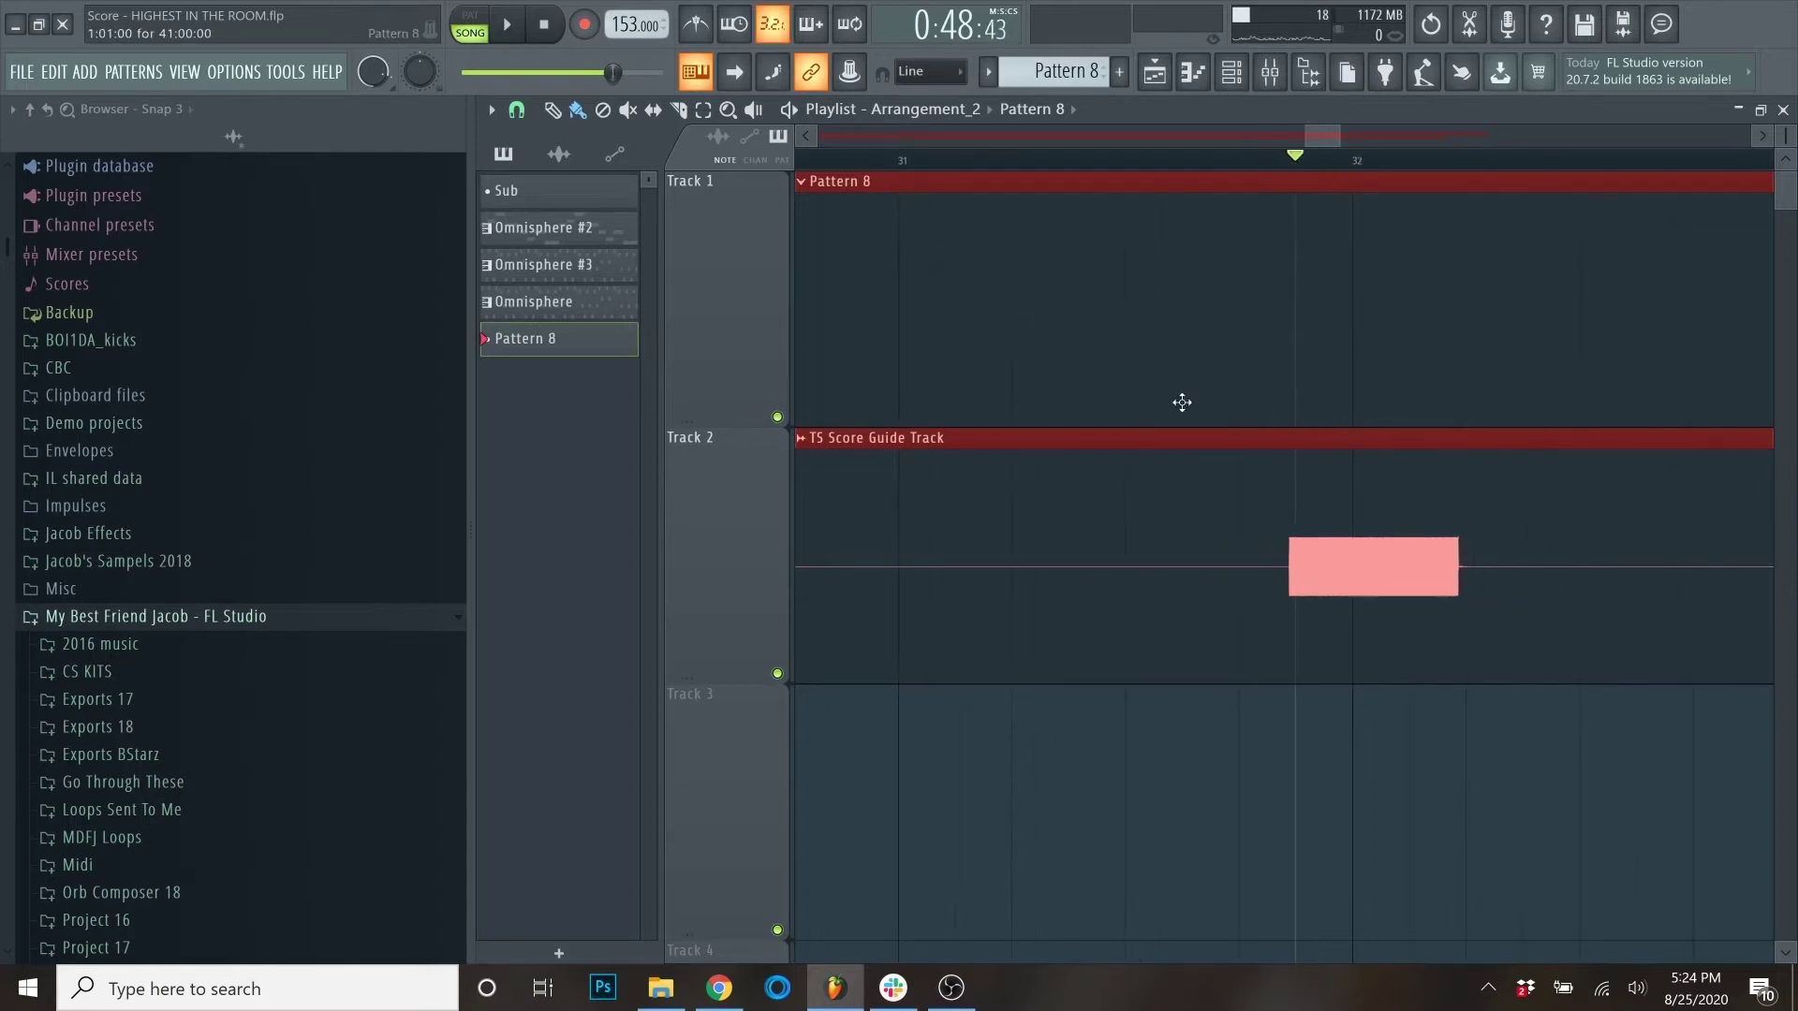
scroll(1182, 402, "down", 3)
scroll(1291, 150, "up", 5)
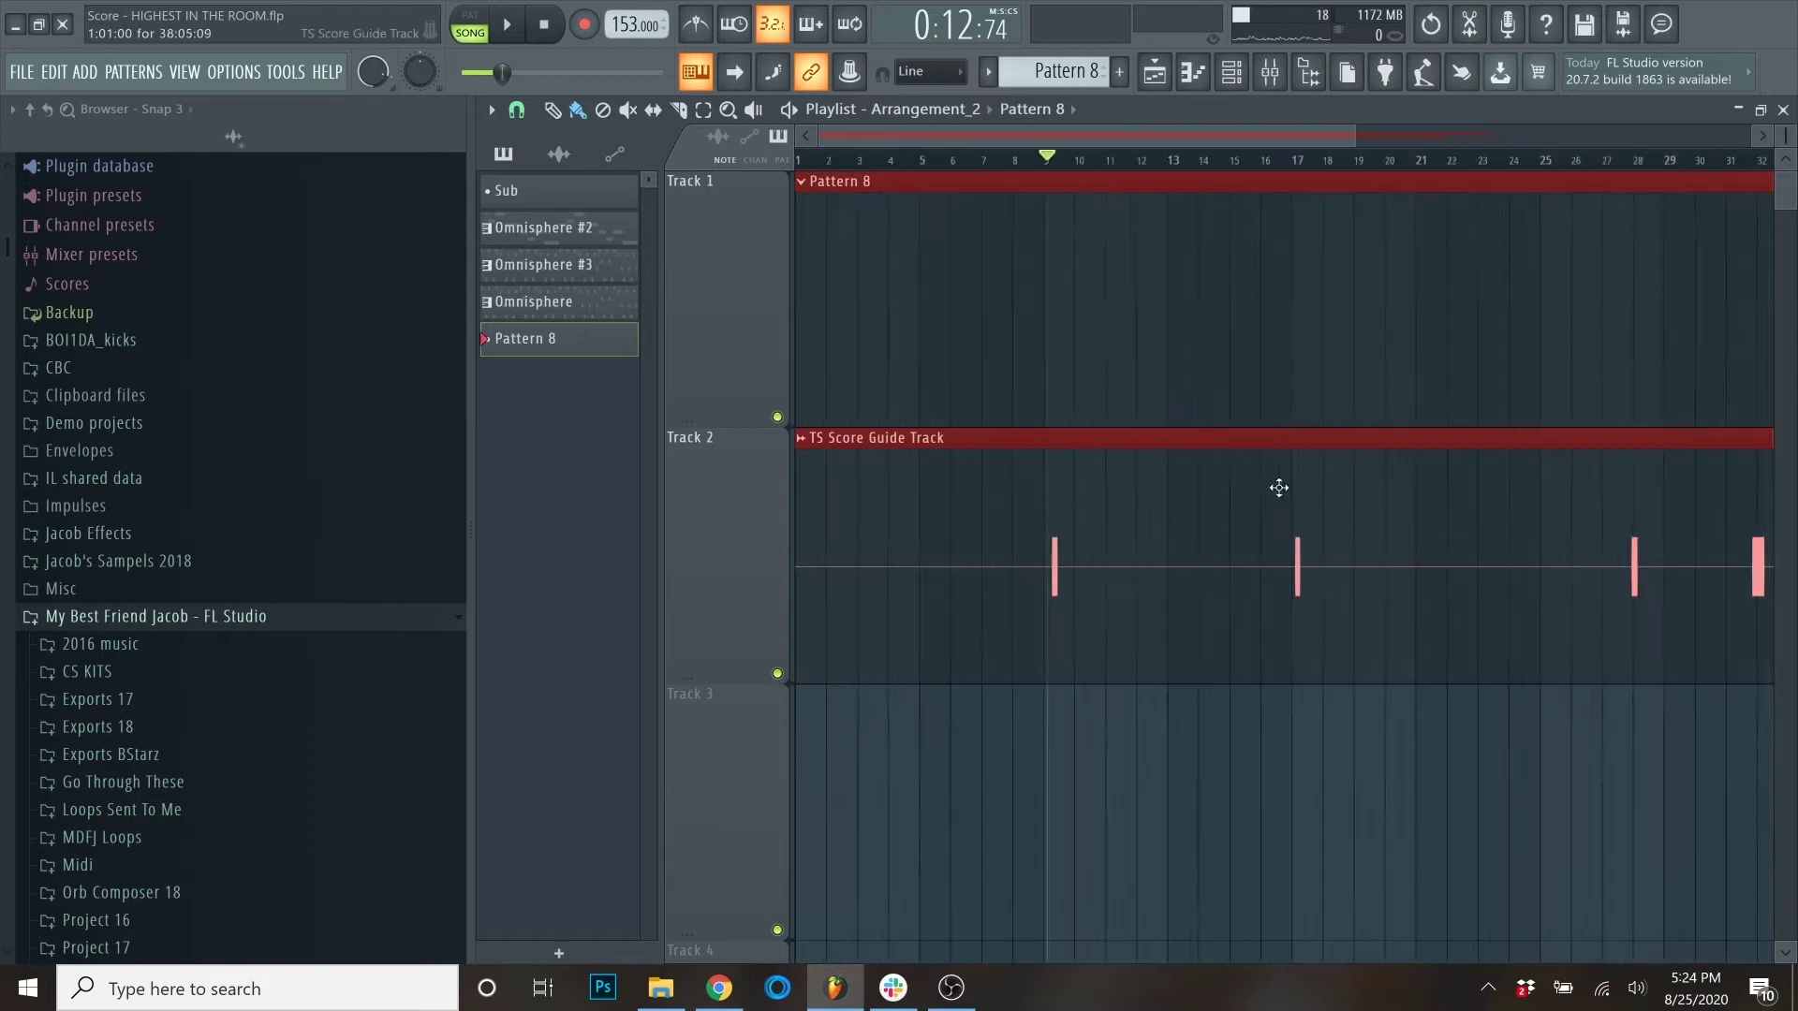
scroll(1470, 502, "down", 1)
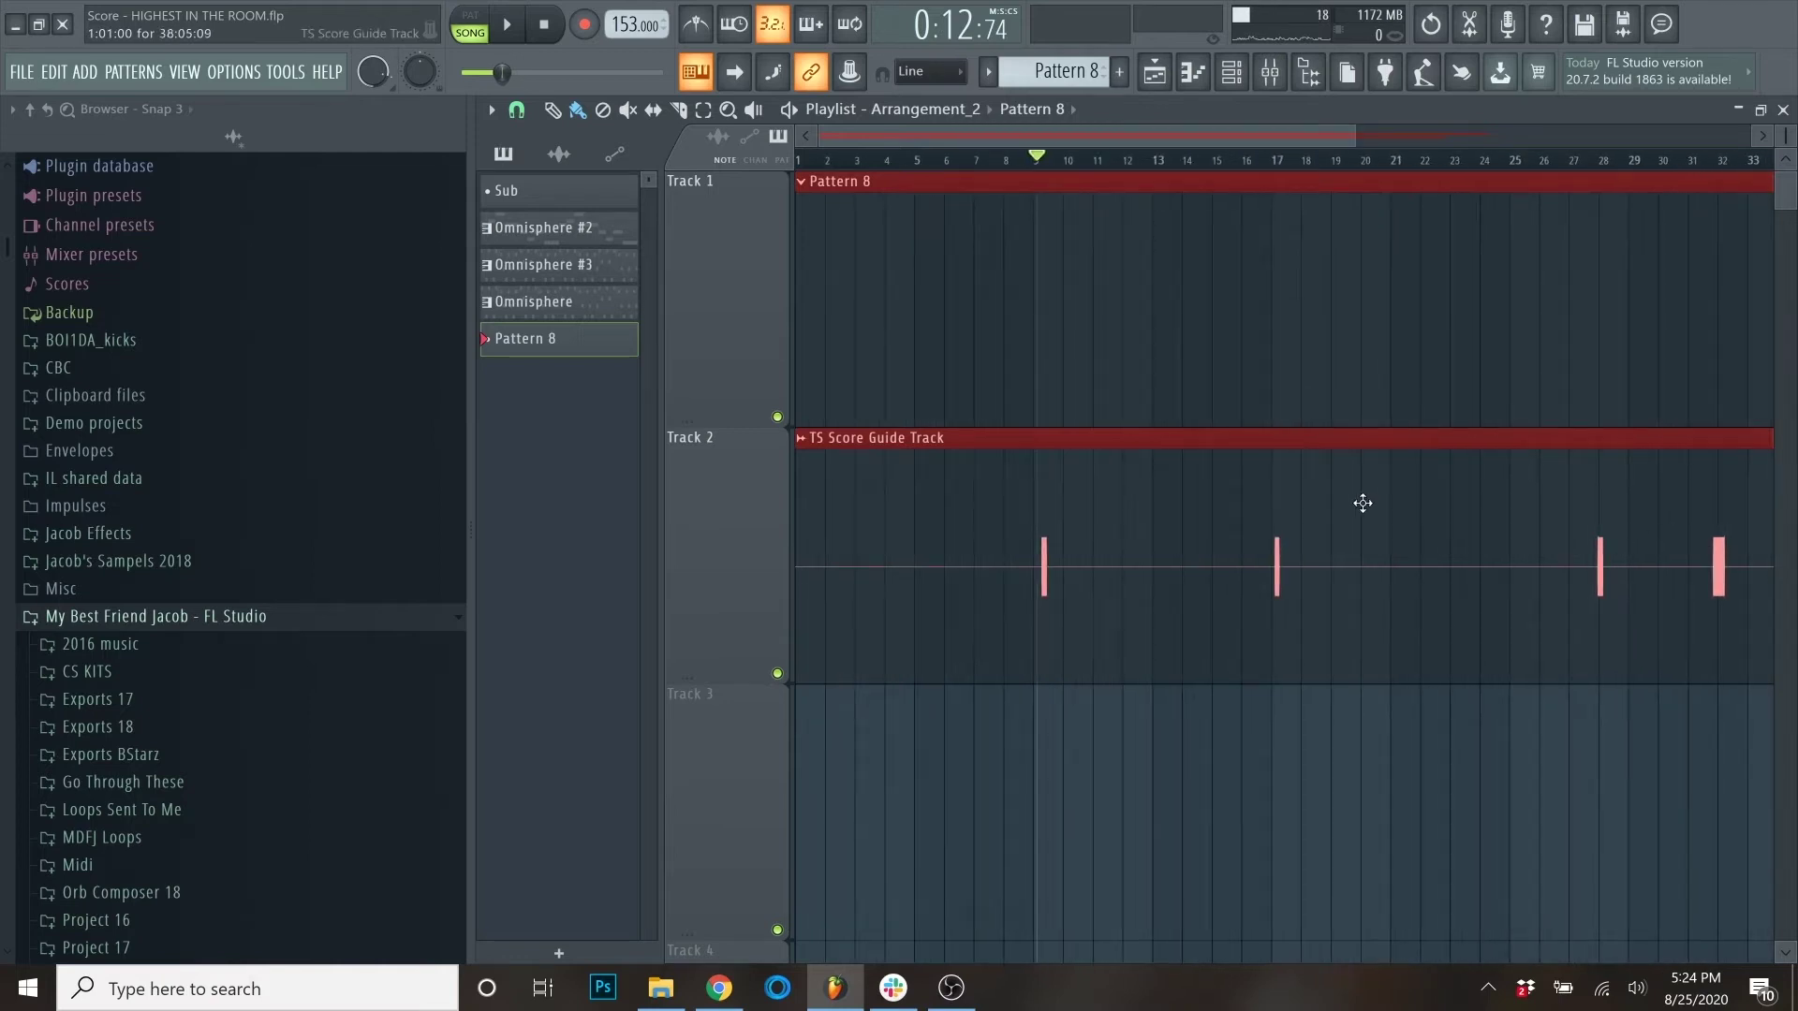
scroll(1308, 325, "up", 6)
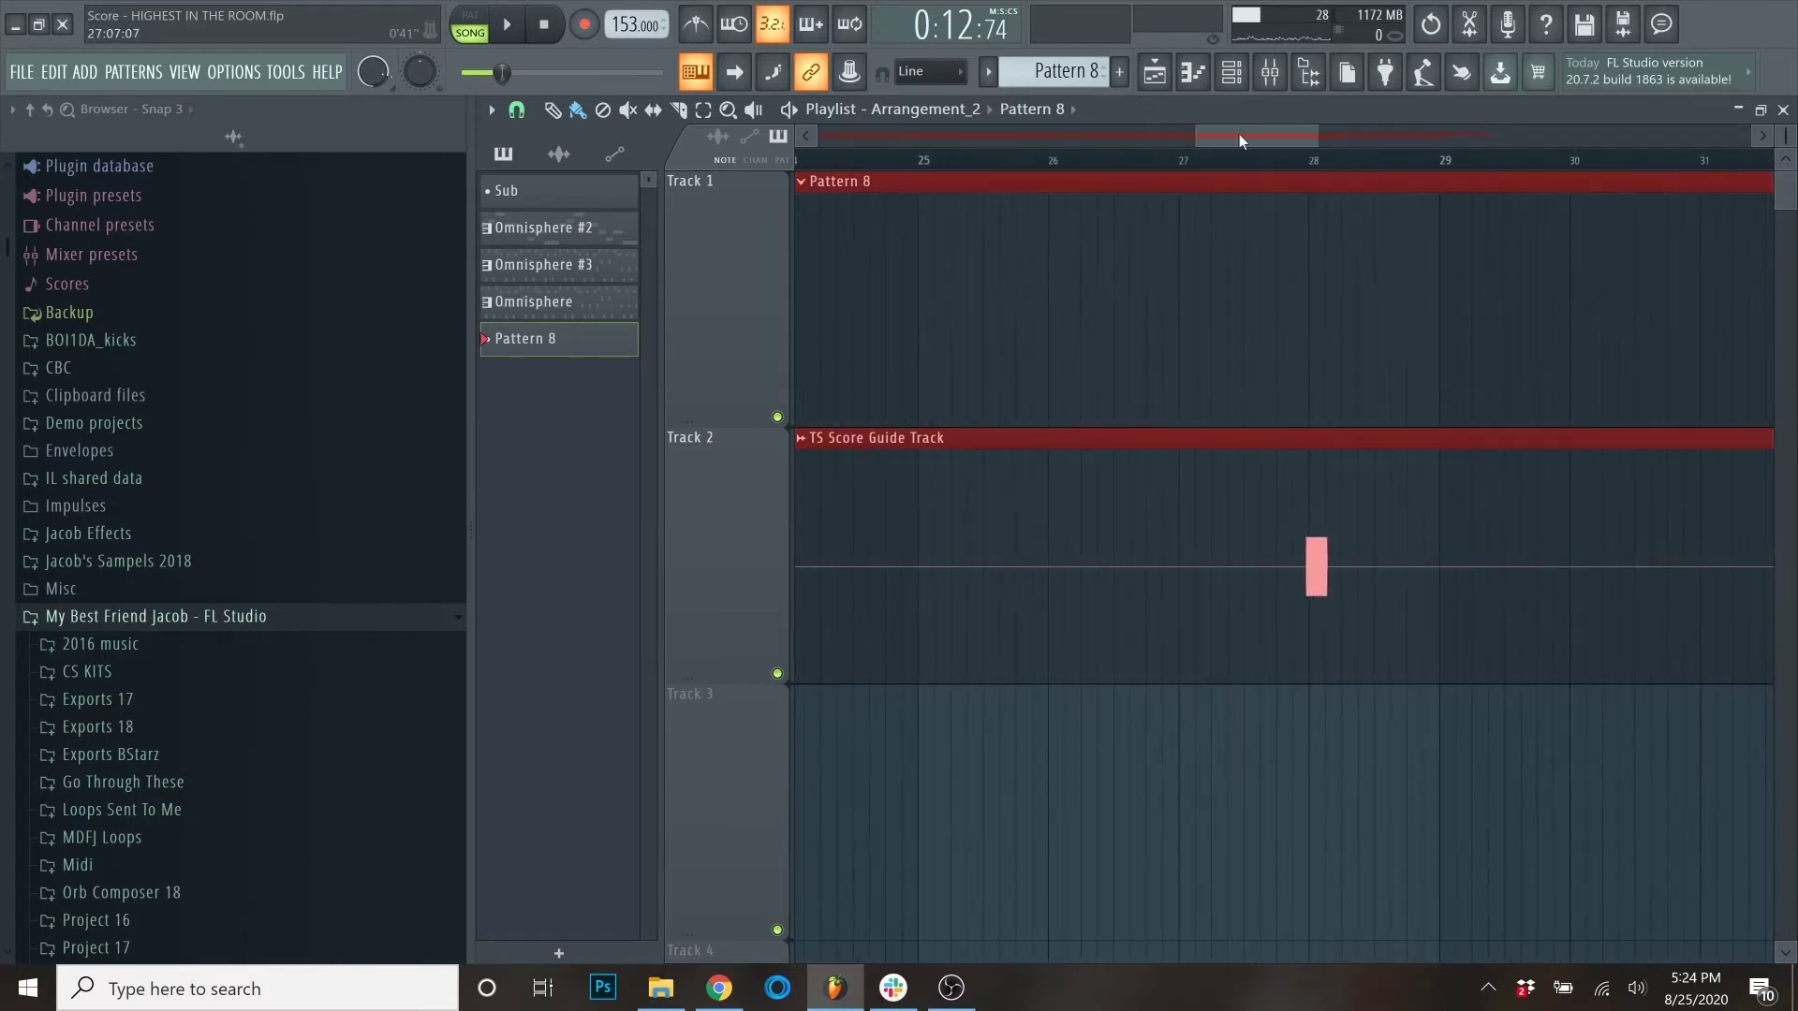
scroll(1292, 164, "up", 5)
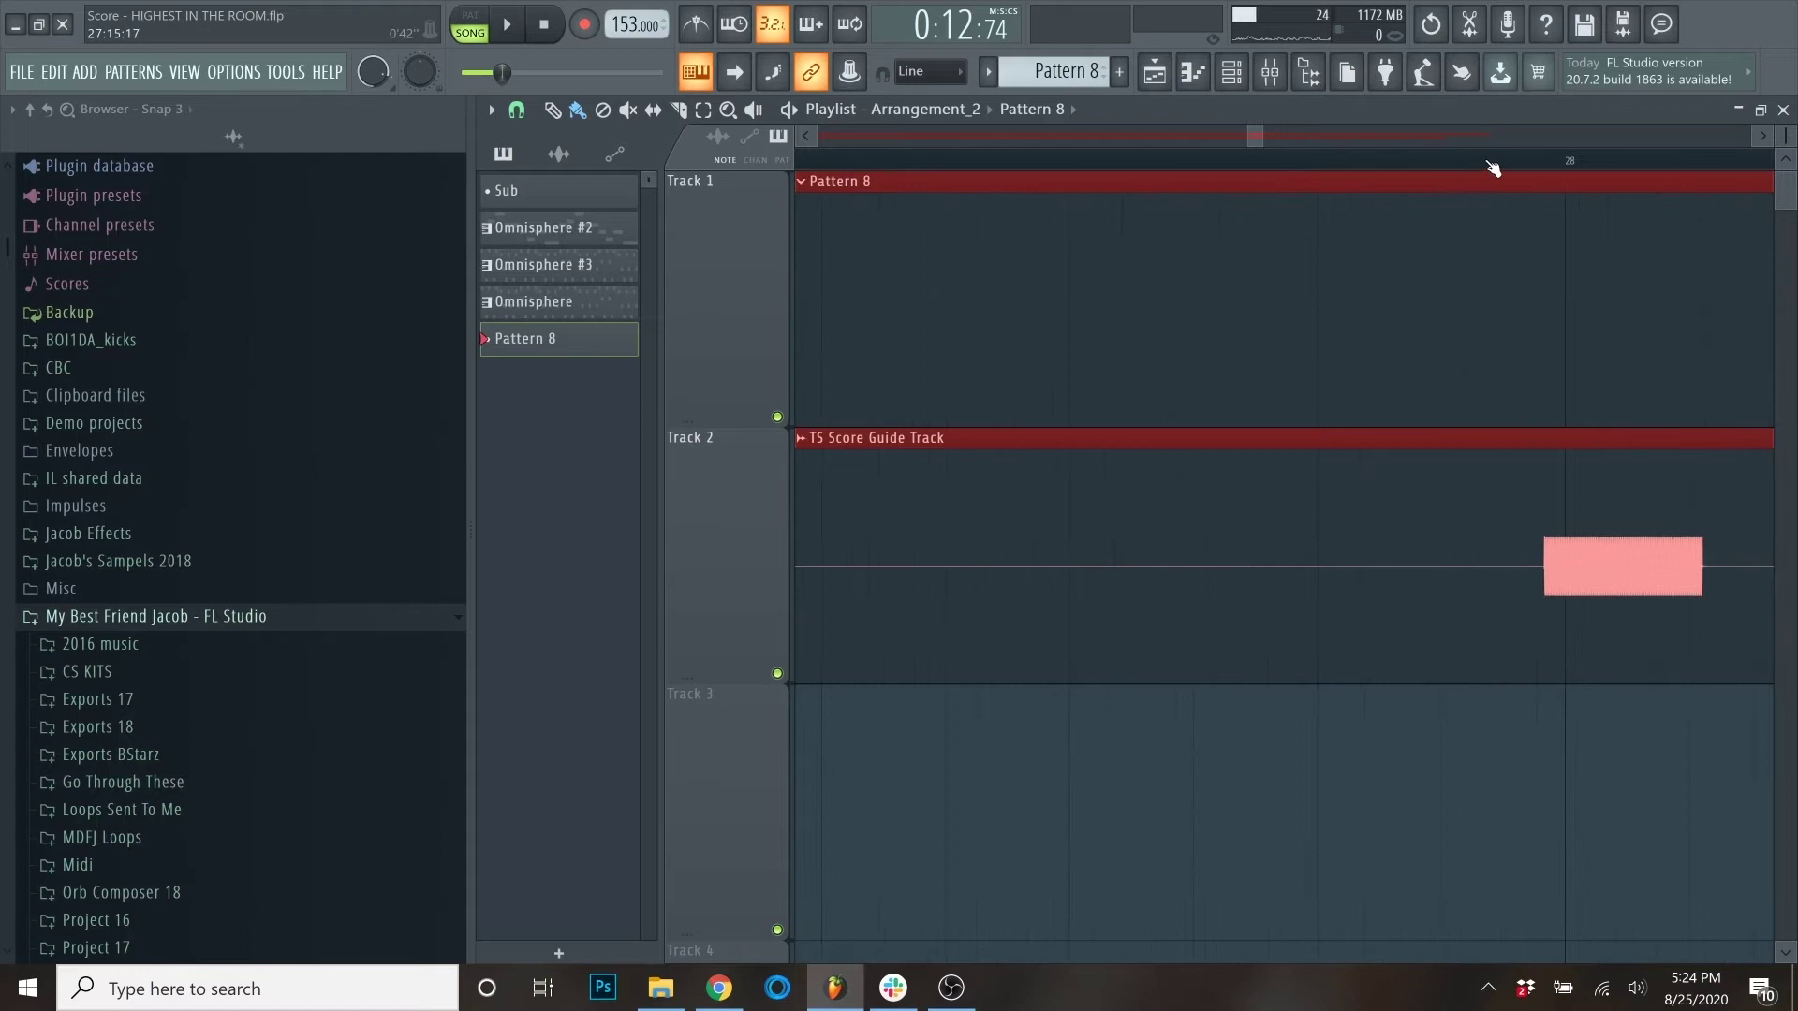
scroll(1597, 405, "up", 1)
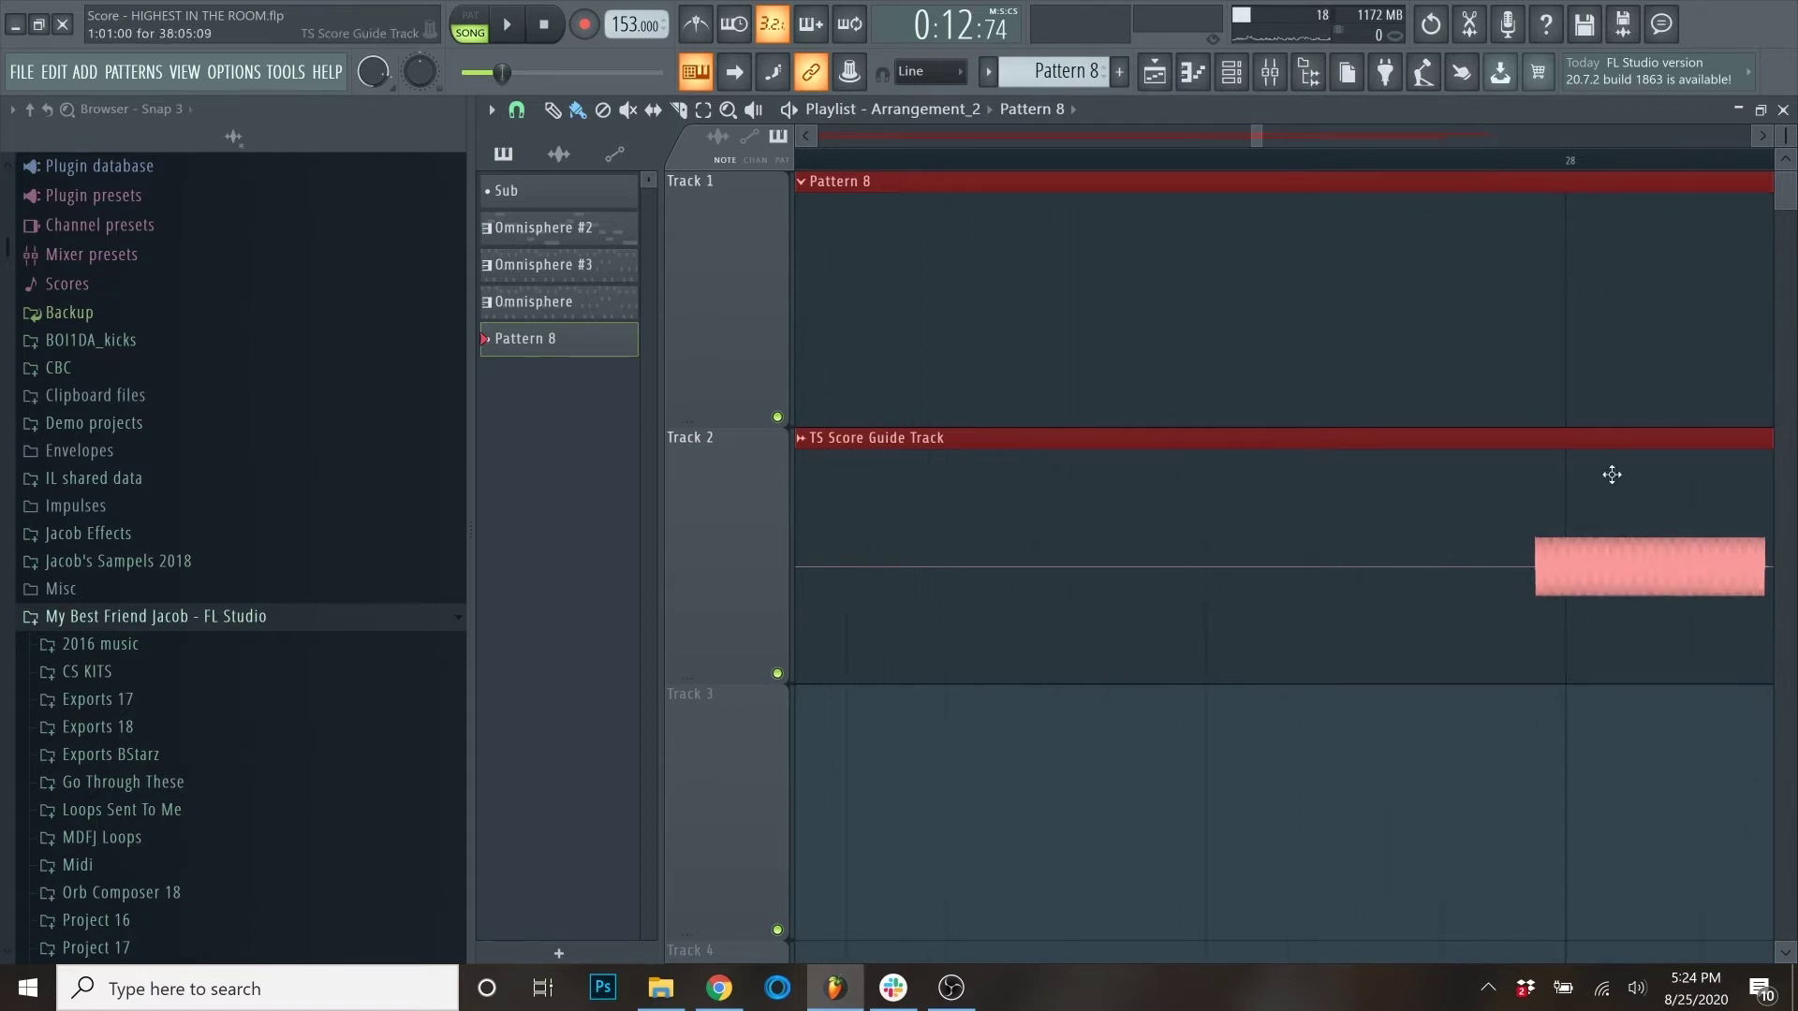
left_click(1565, 171)
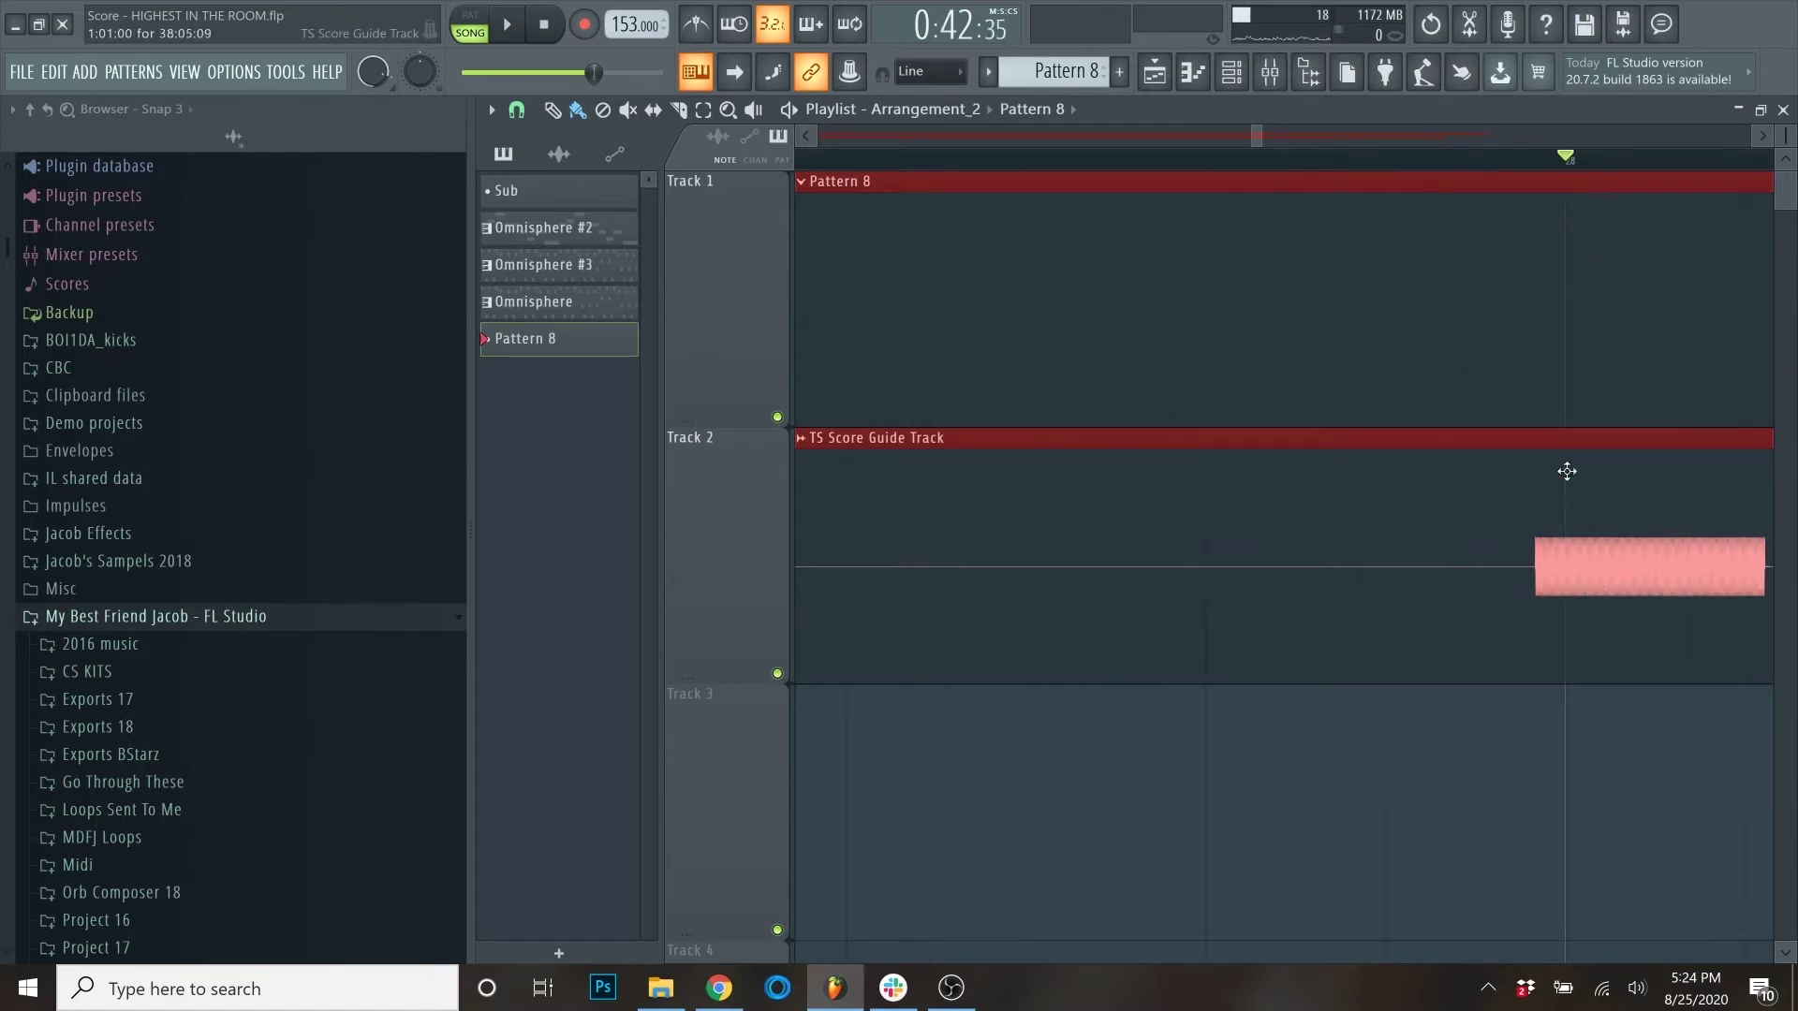
scroll(1184, 439, "down", 10)
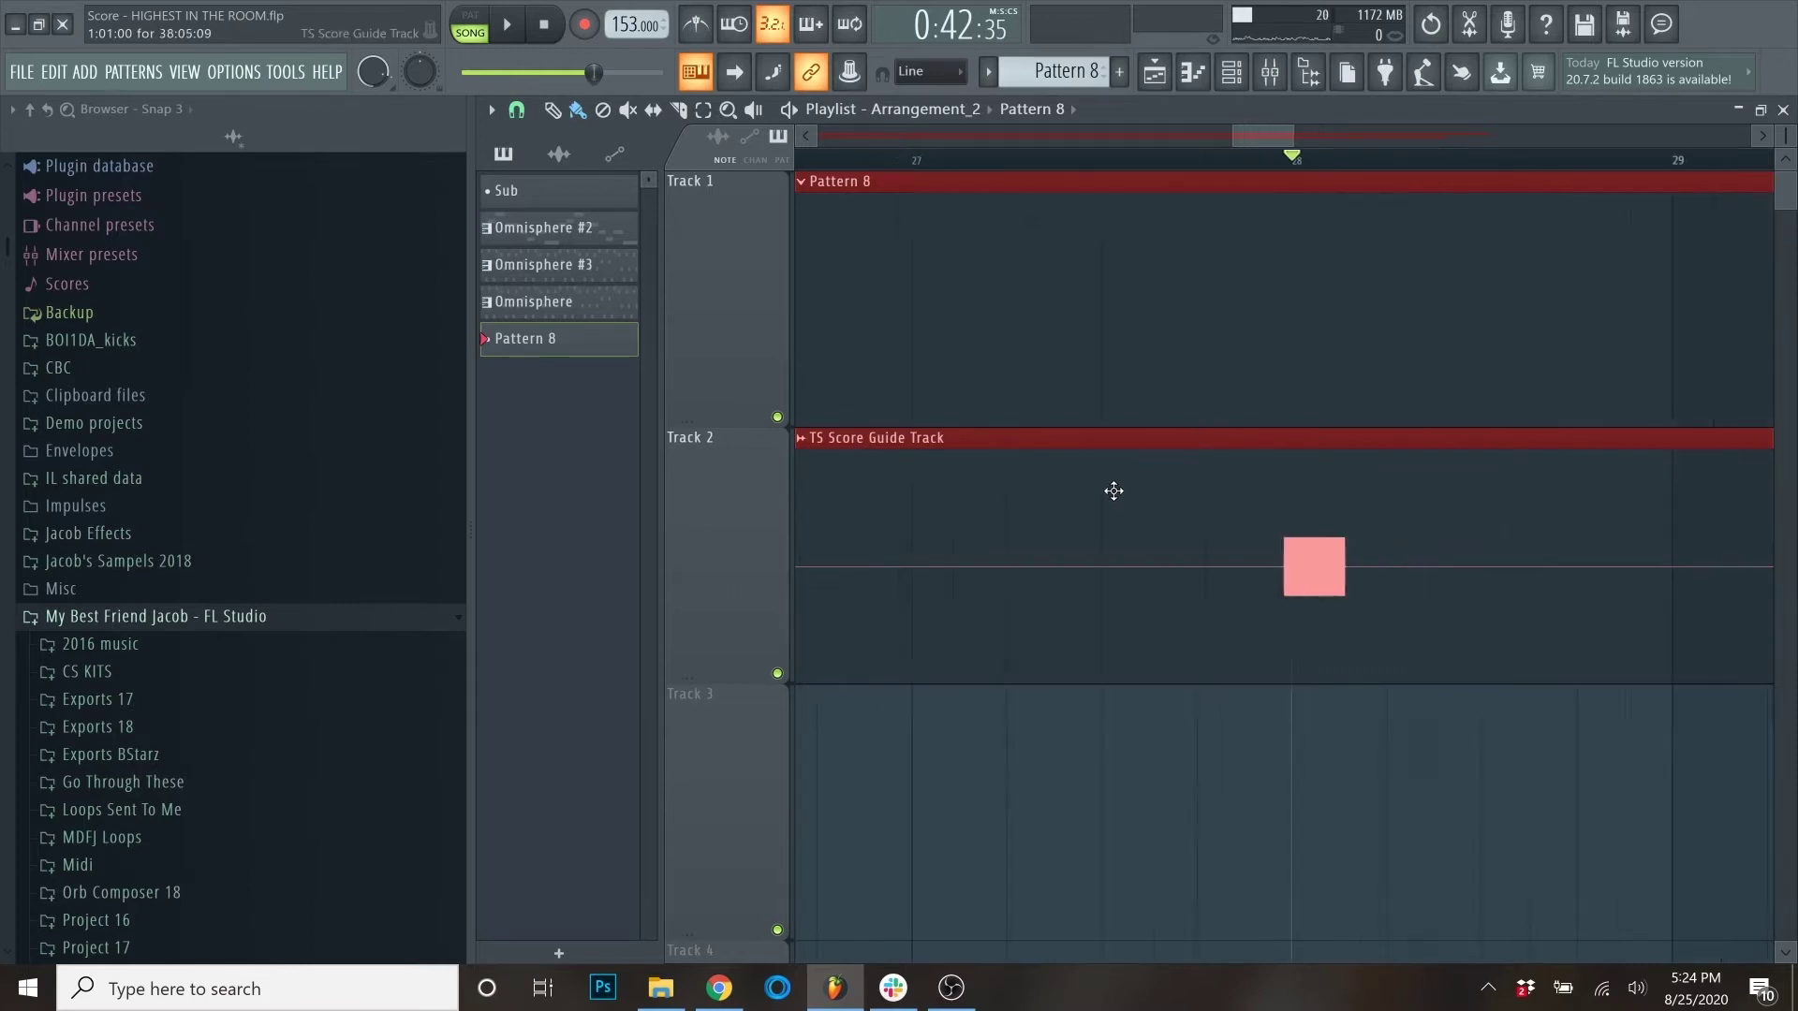
scroll(1290, 272, "up", 10)
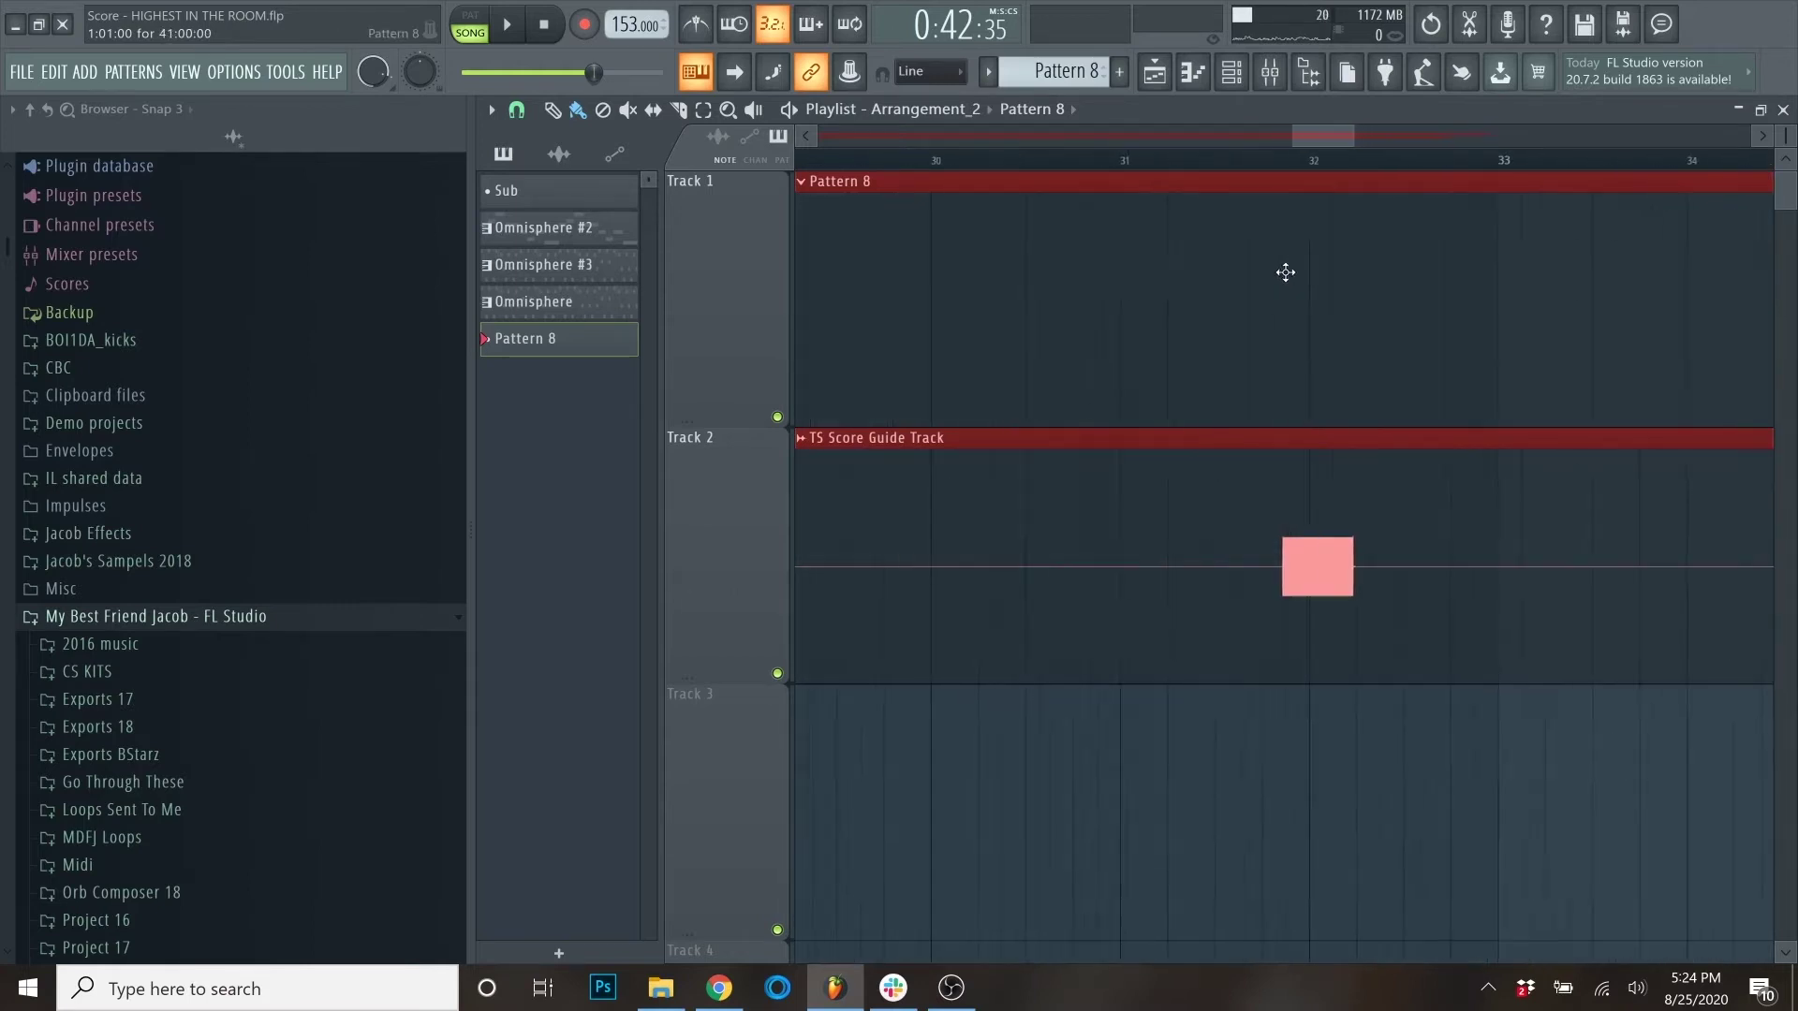
left_click(1281, 165)
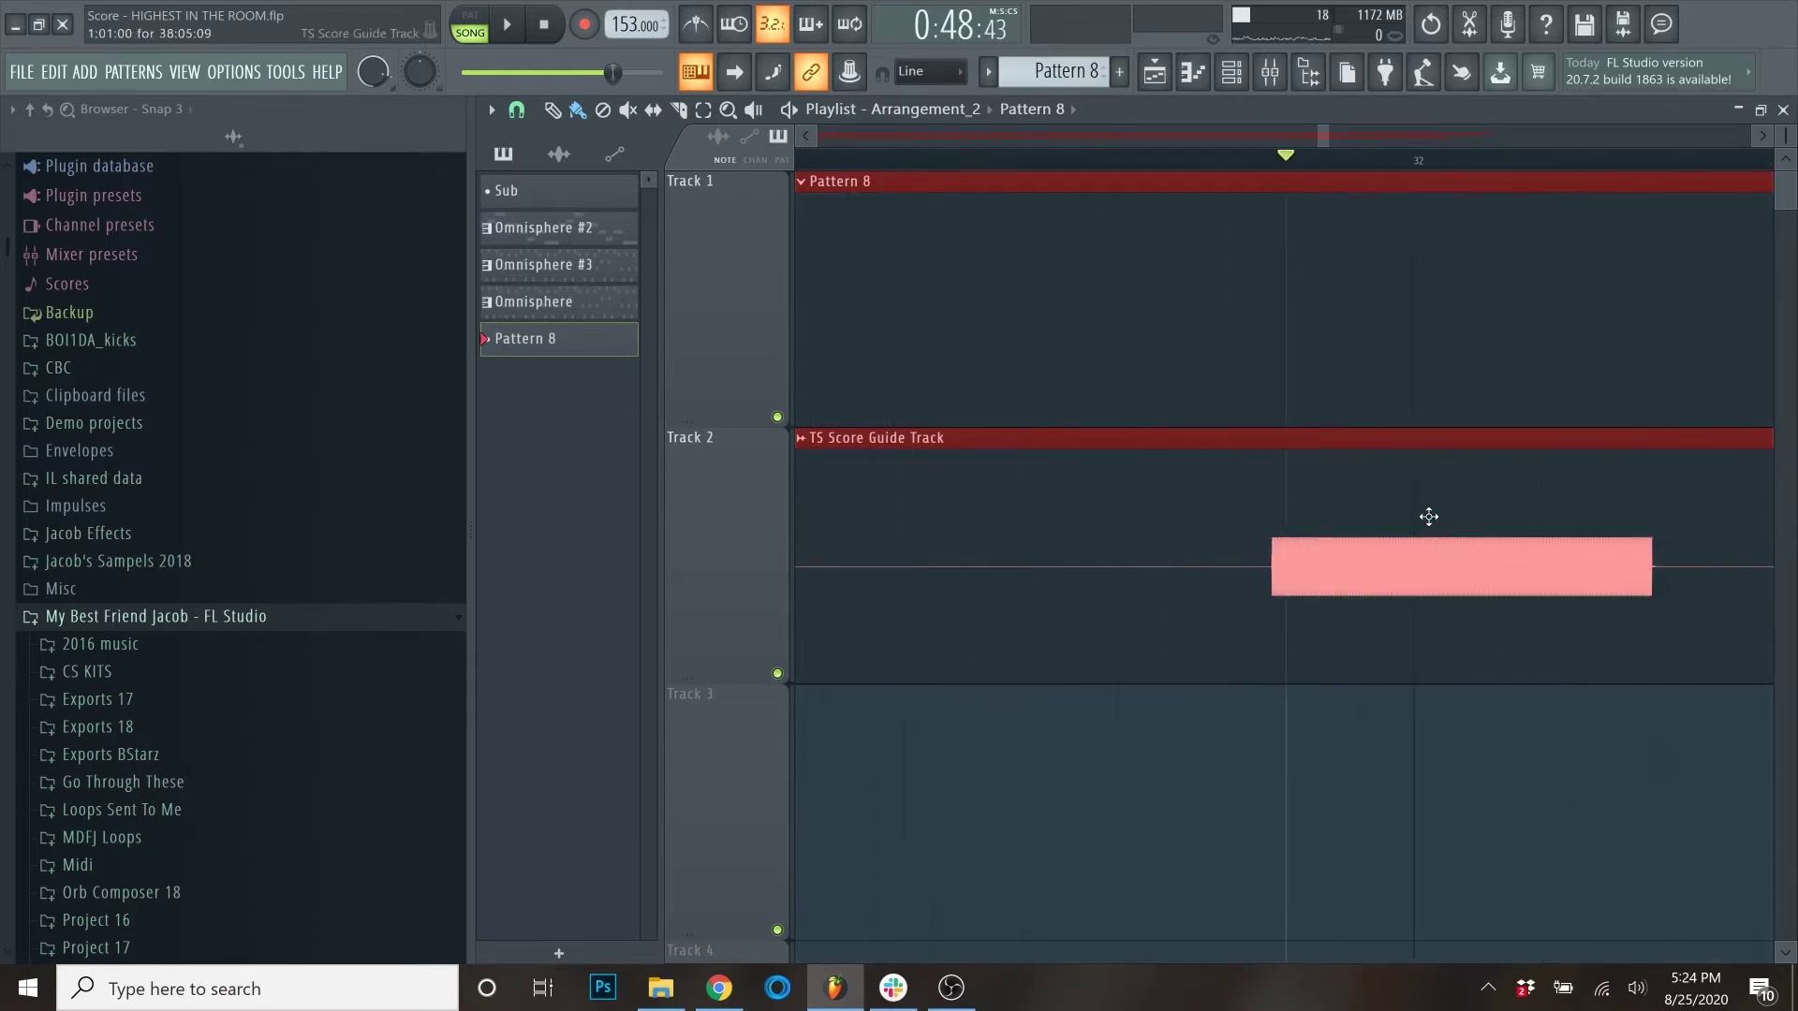
scroll(1433, 522, "up", 2)
scroll(1453, 534, "down", 3)
scroll(1336, 200, "up", 3)
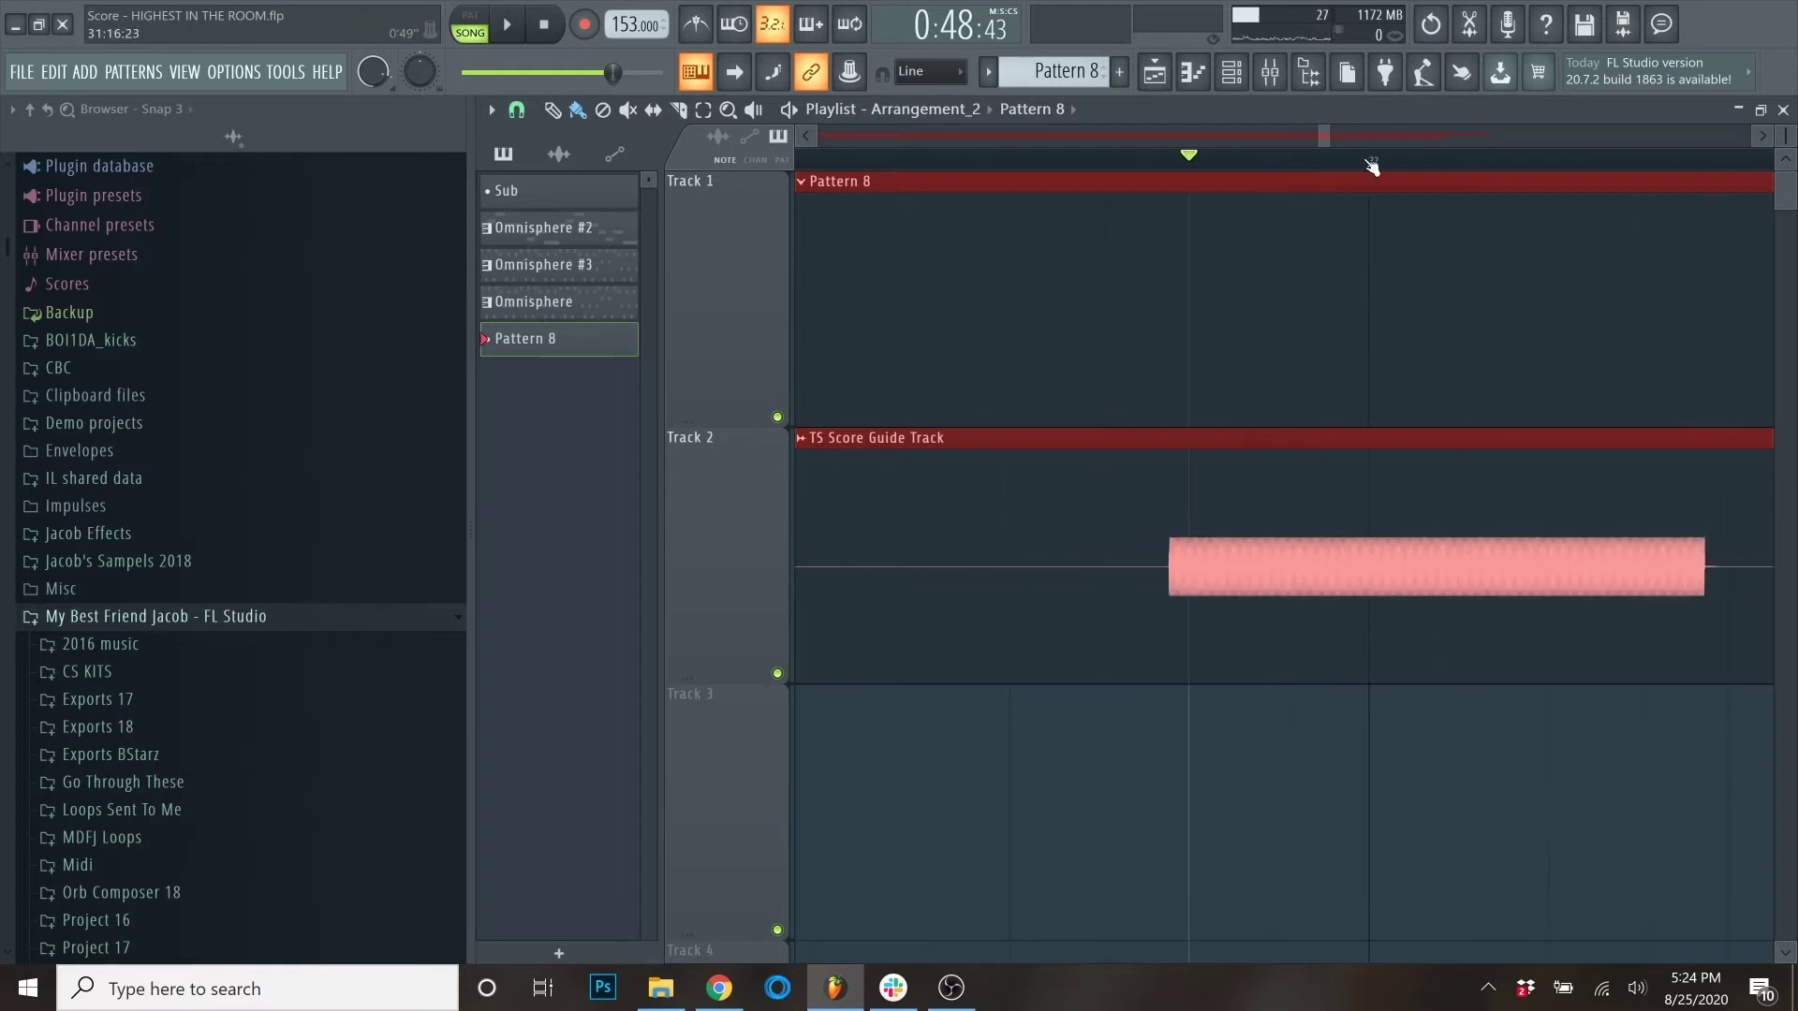
scroll(1208, 365, "down", 2)
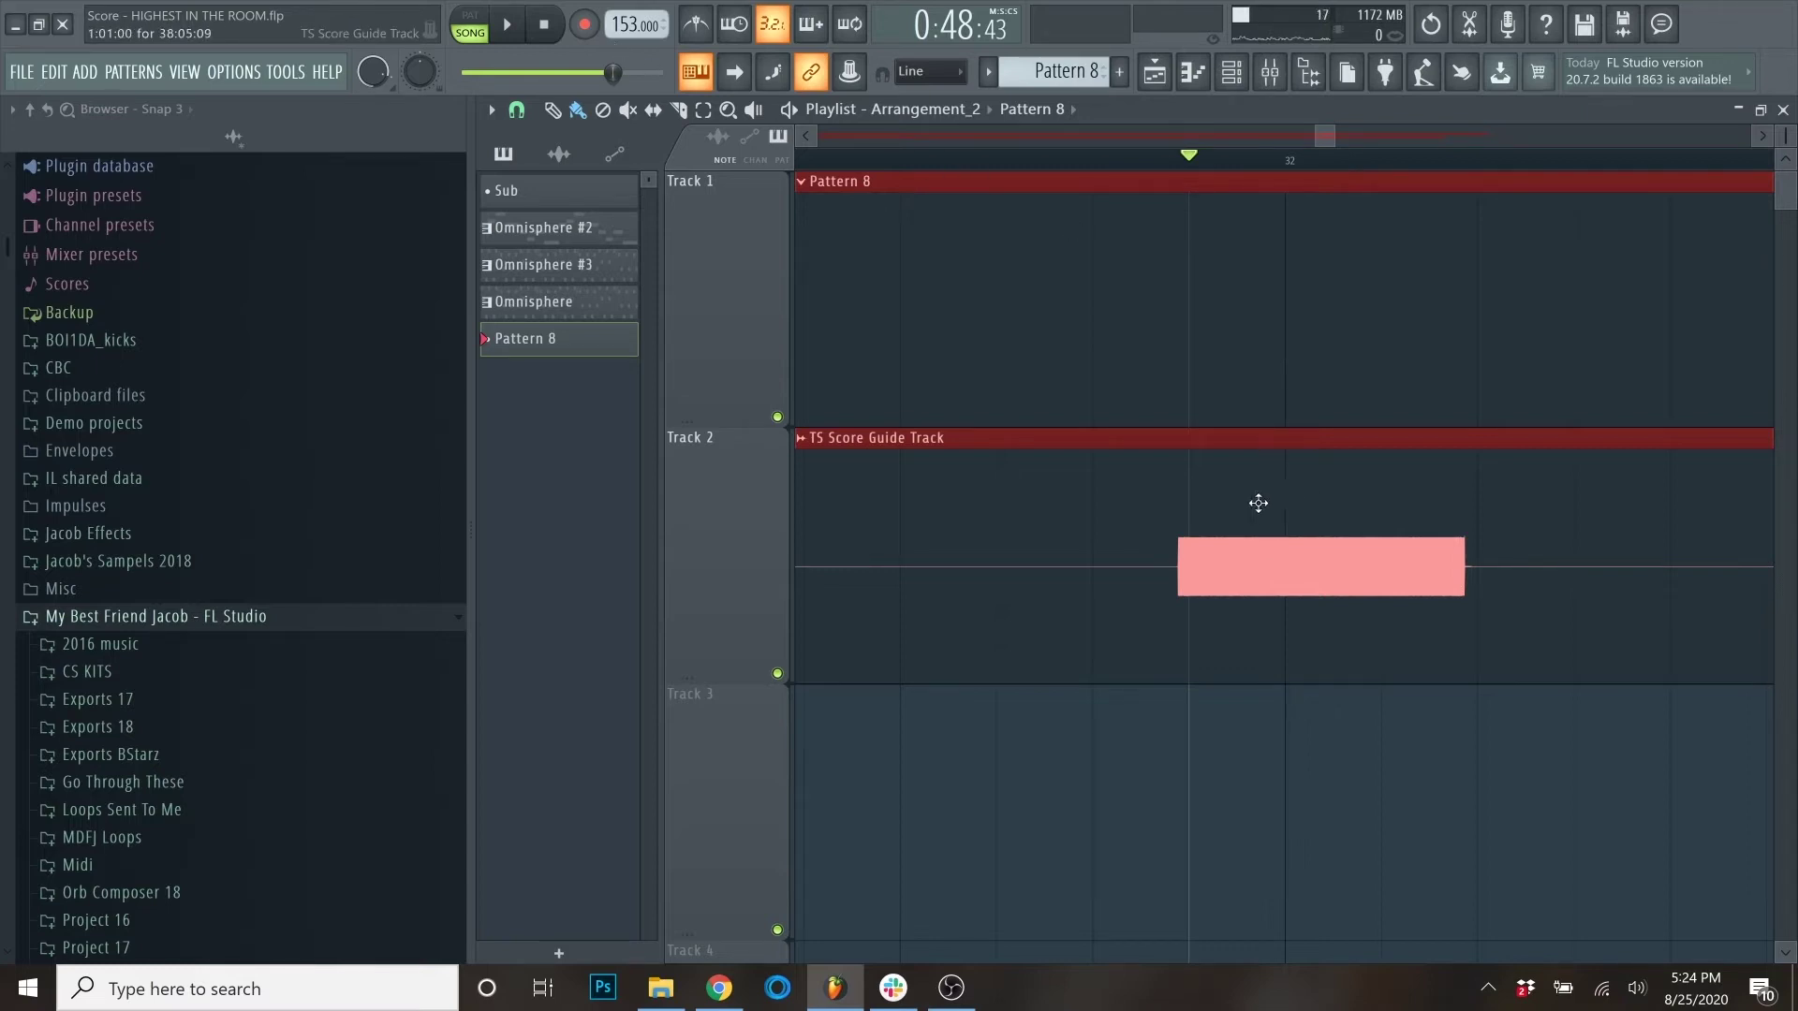
scroll(1090, 417, "up", 2)
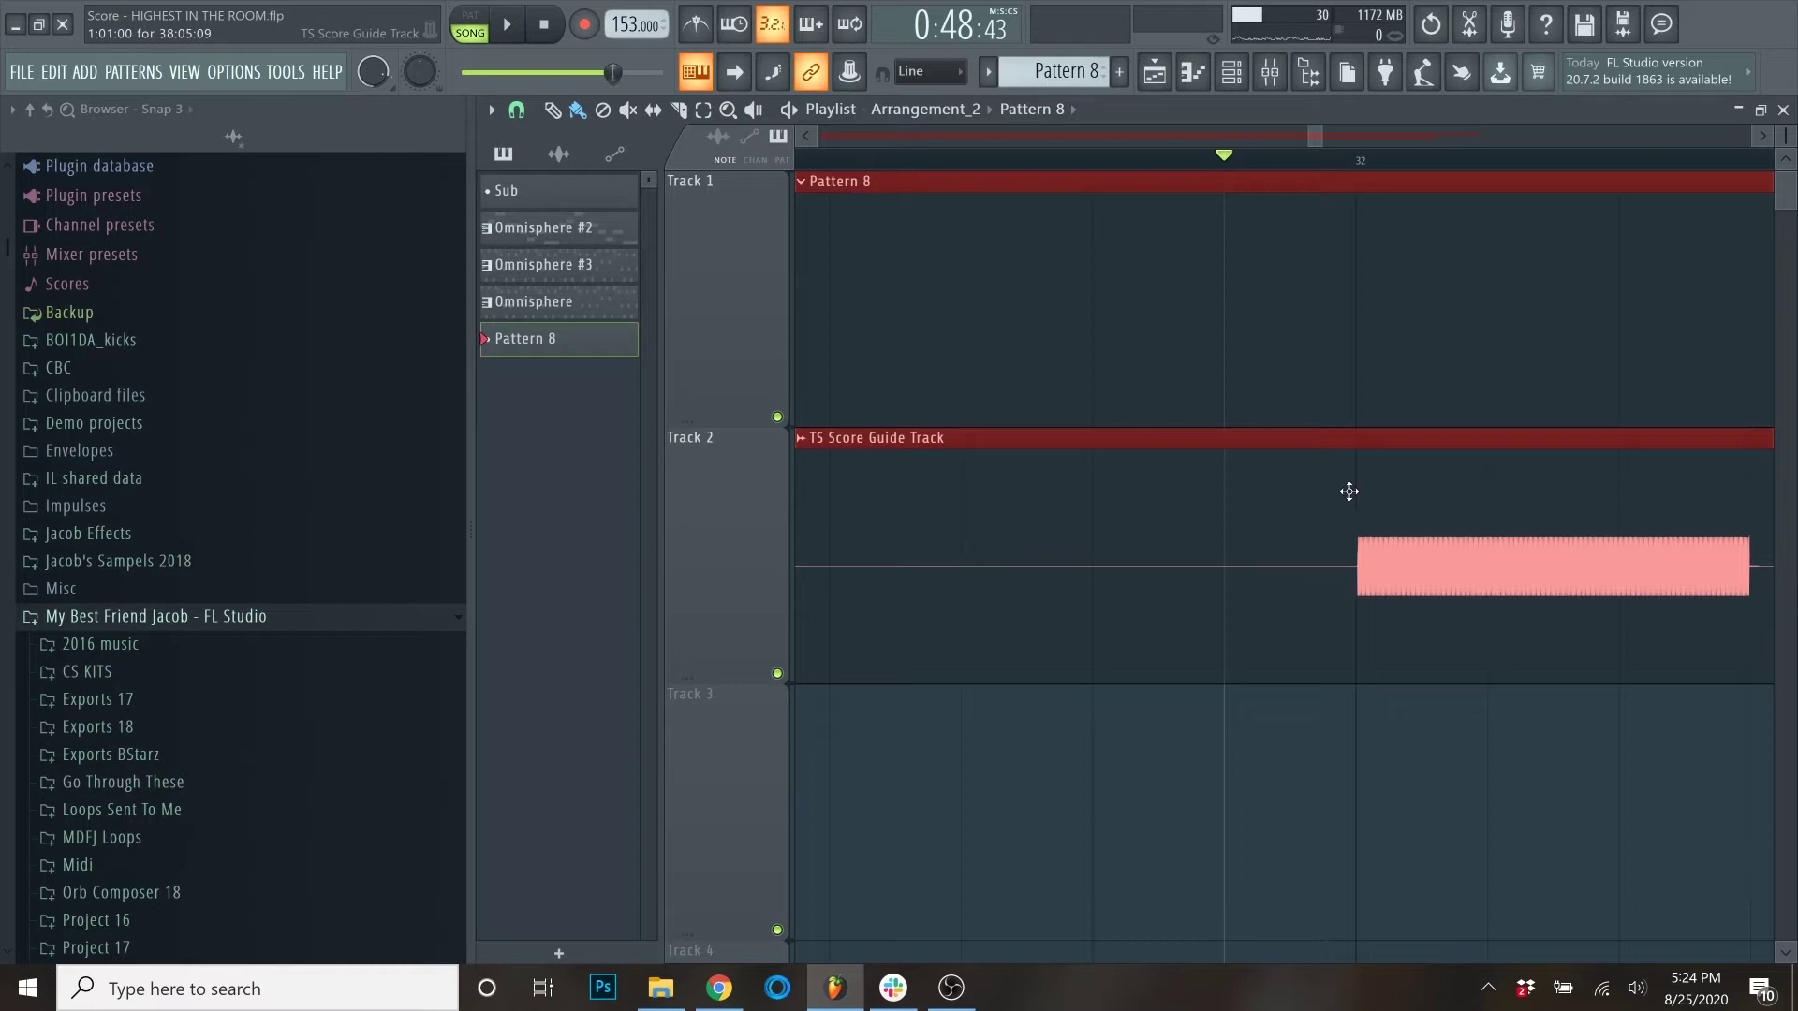
mouse_move(1363, 160)
left_mouse_down()
mouse_move(1363, 277)
mouse_move(1277, 481)
left_mouse_up()
Step: Zoom around the guide track's hit and set the song position to bar 28
scroll(1277, 482, "down", 5)
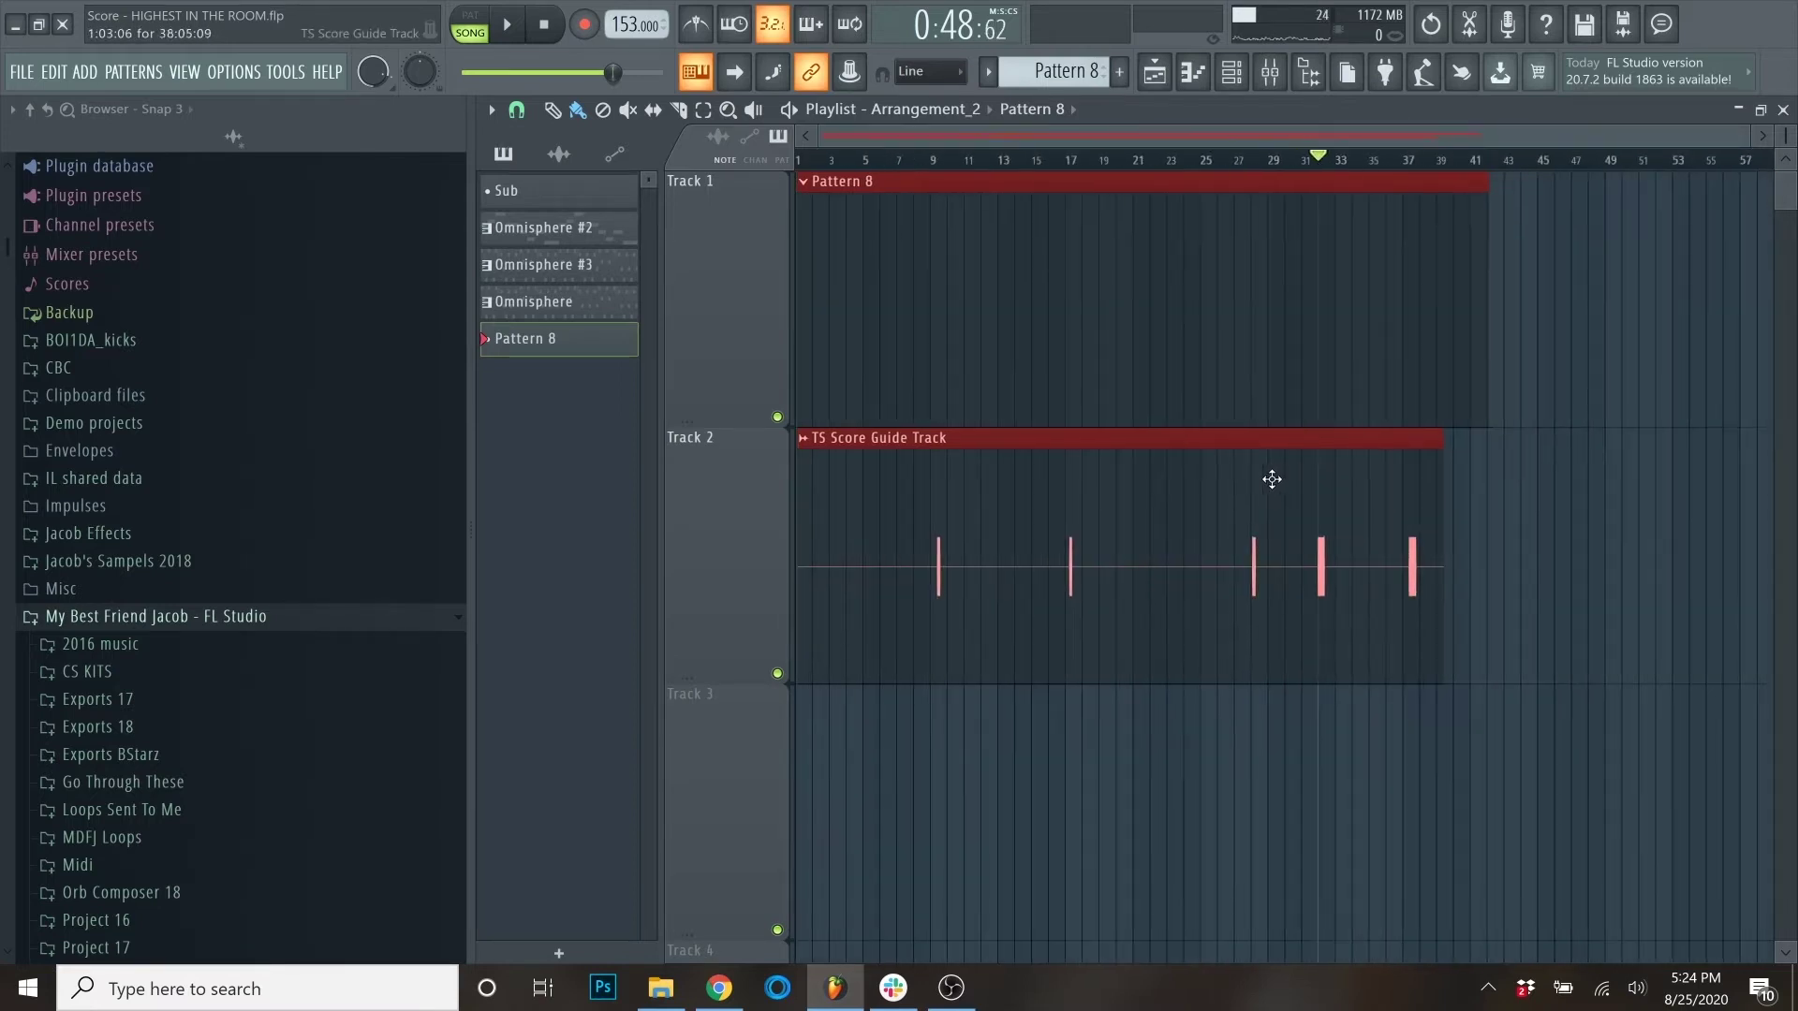
scroll(927, 244, "up", 6)
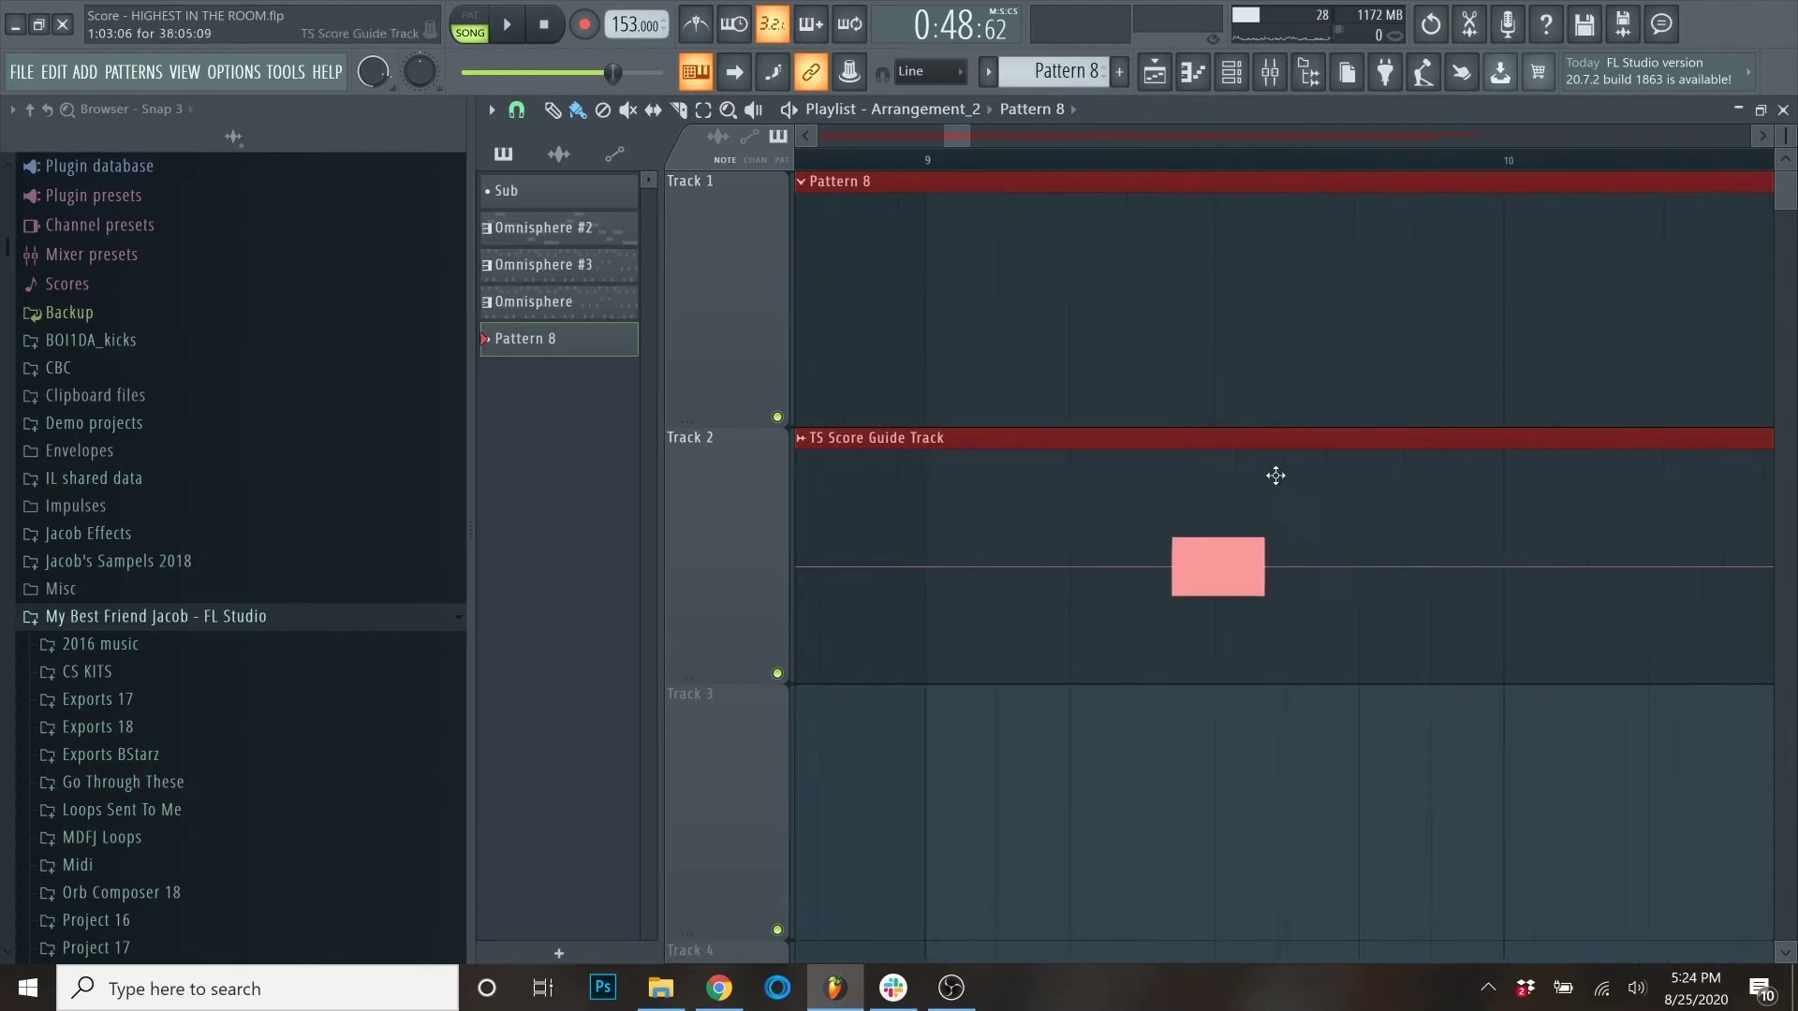
scroll(1135, 536, "down", 5)
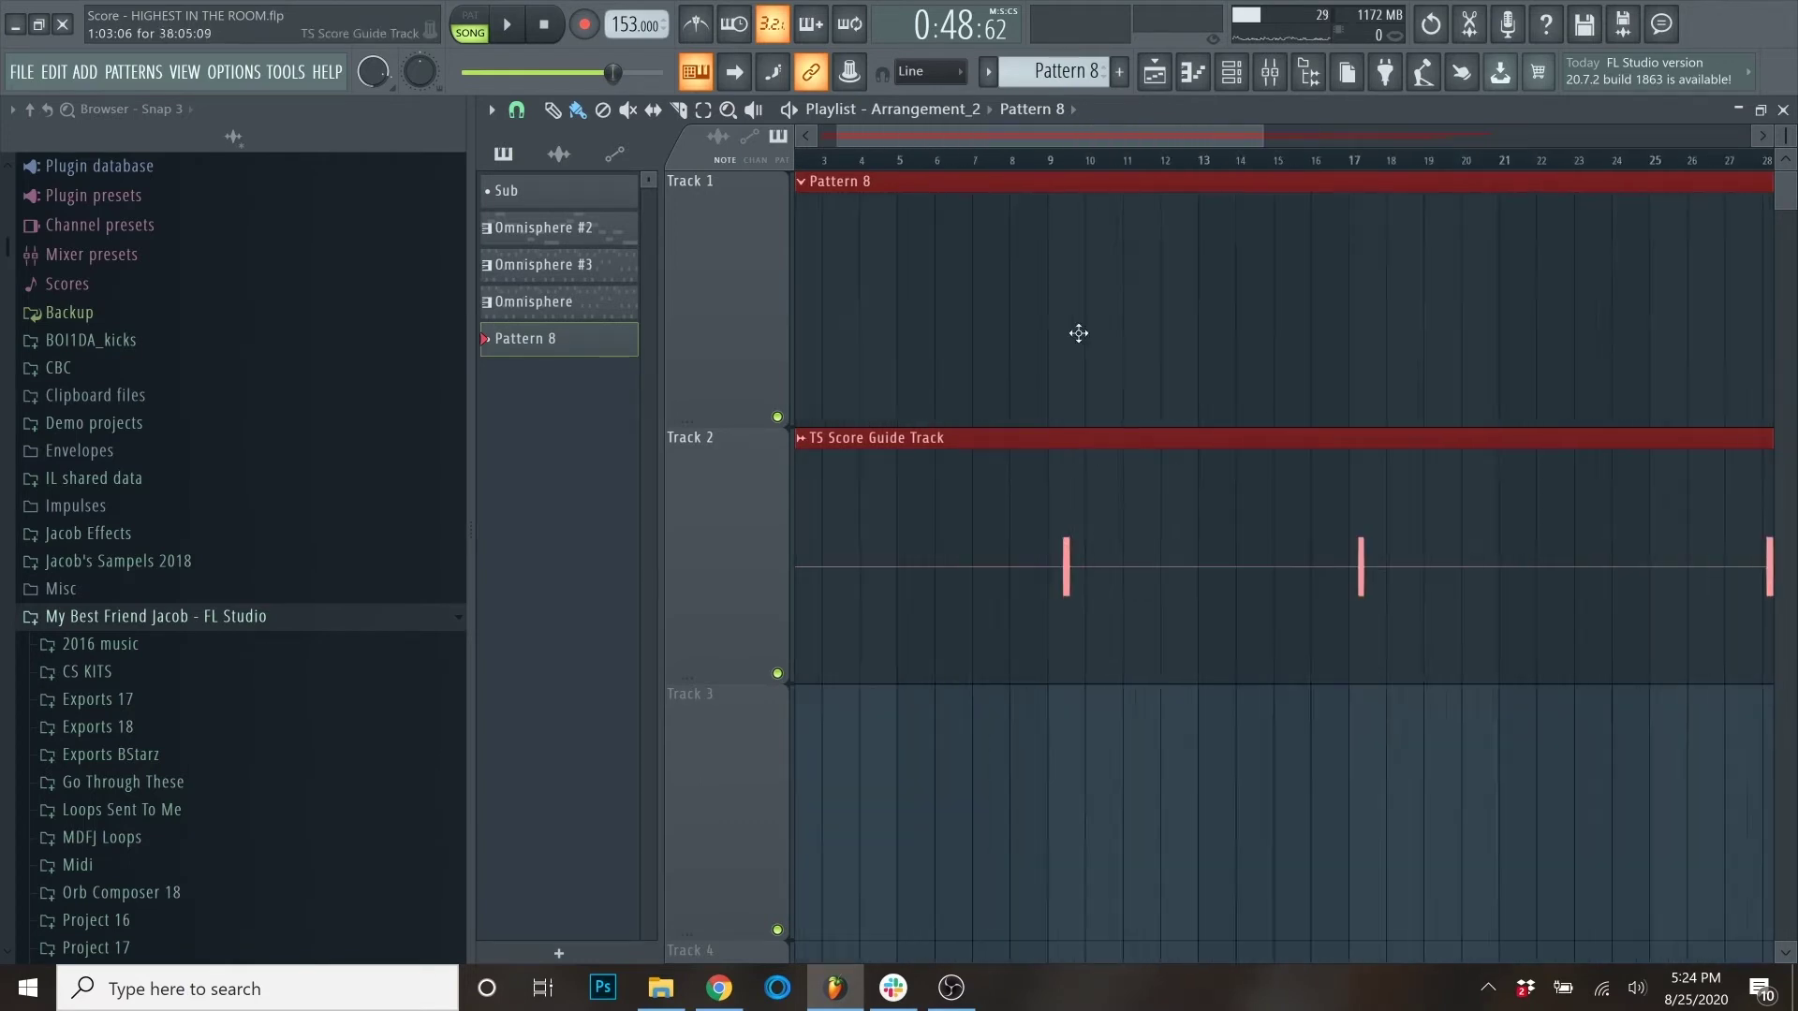
scroll(1509, 389, "up", 6)
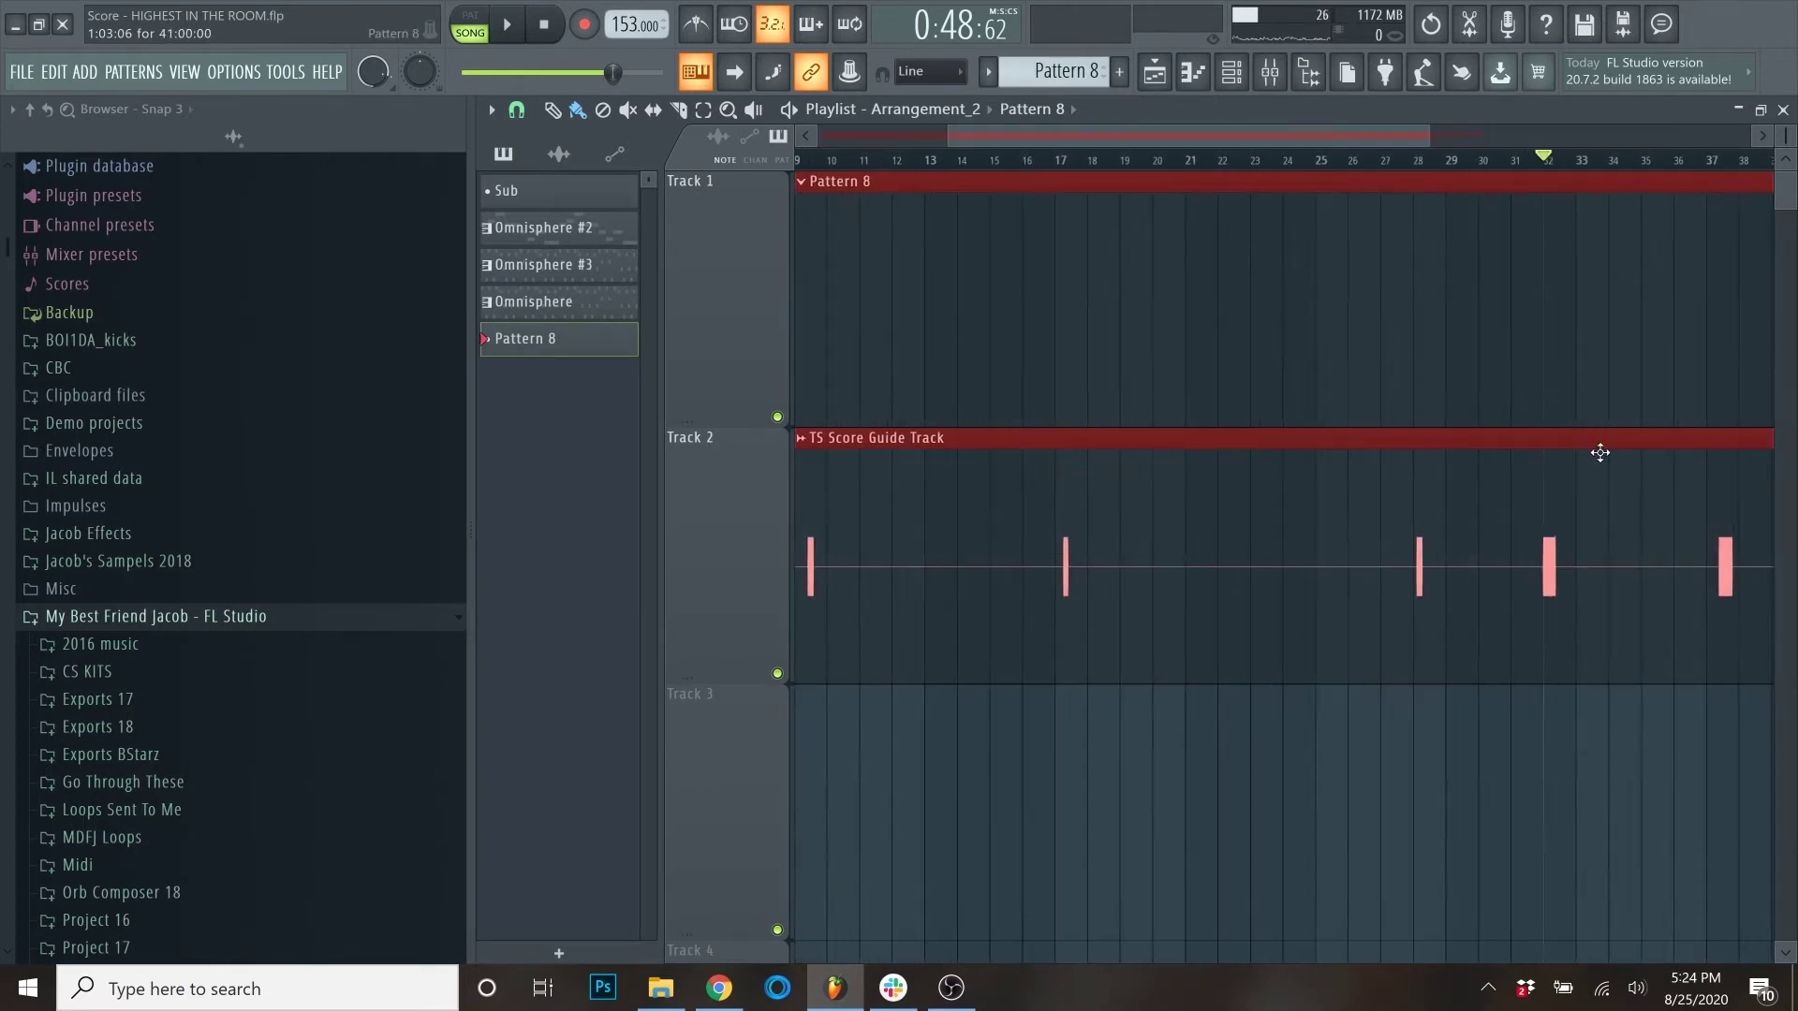
scroll(1321, 457, "up", 2)
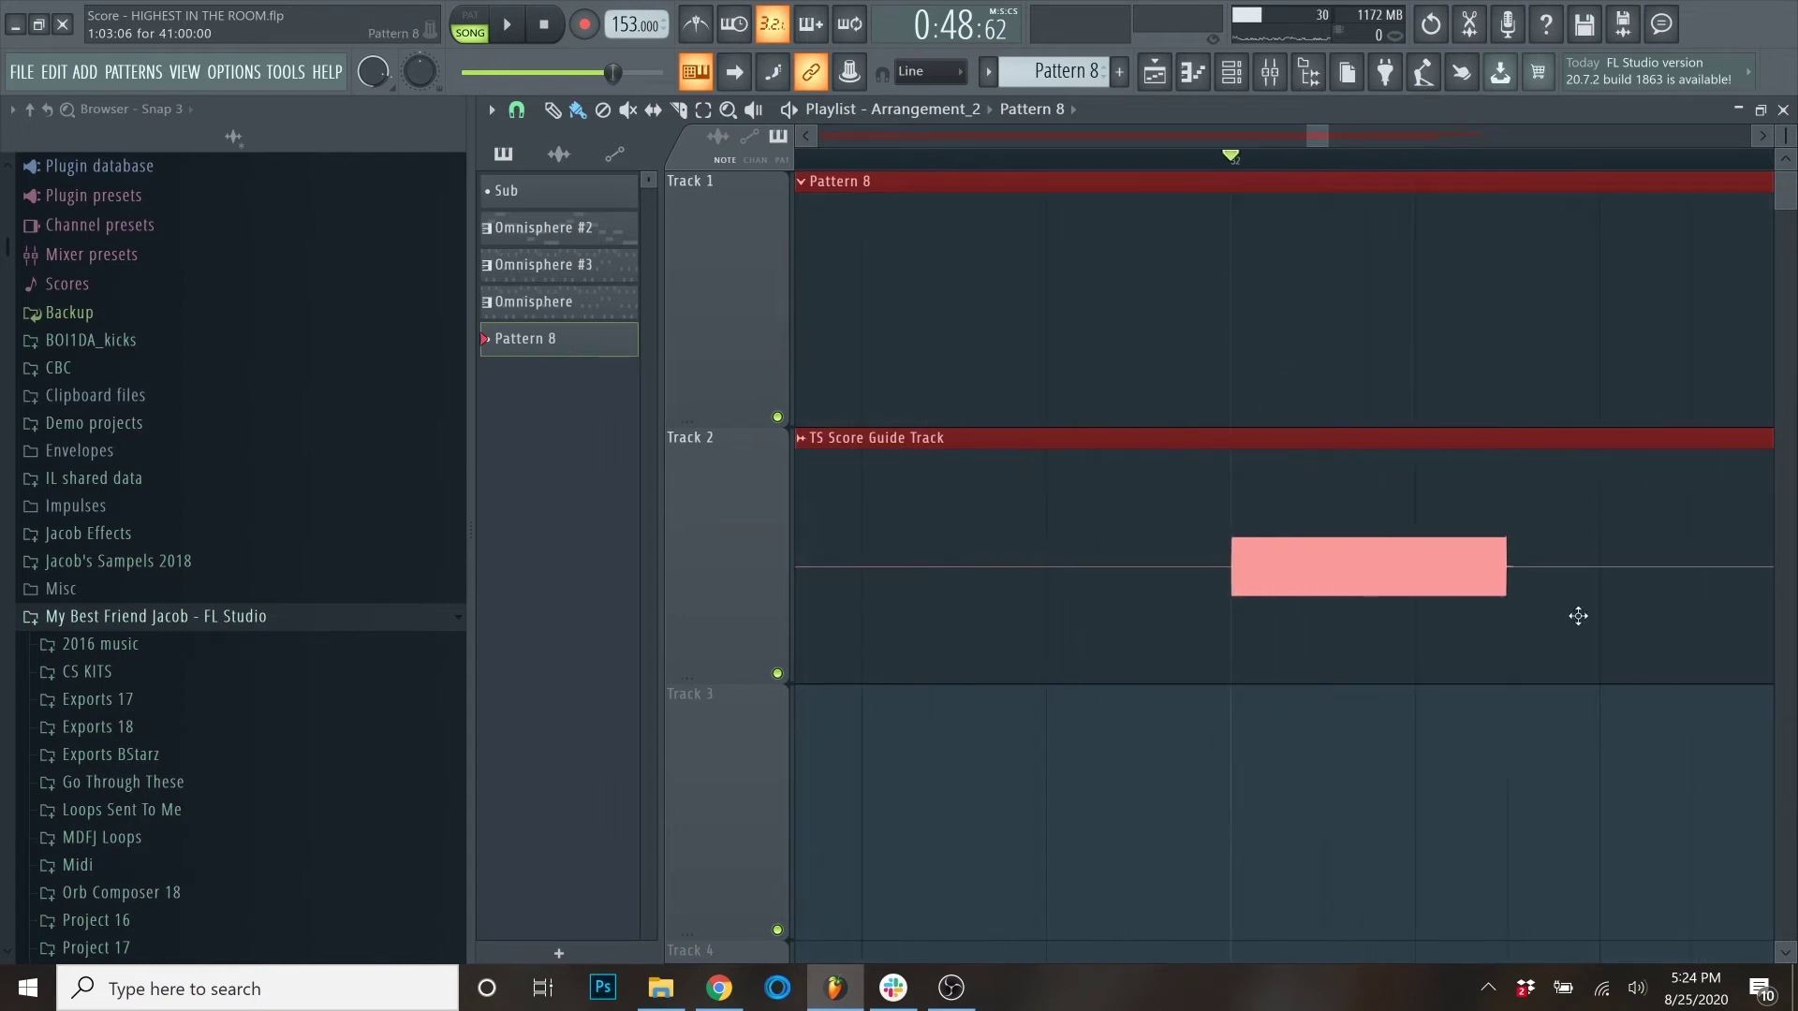
scroll(1578, 616, "down", 3)
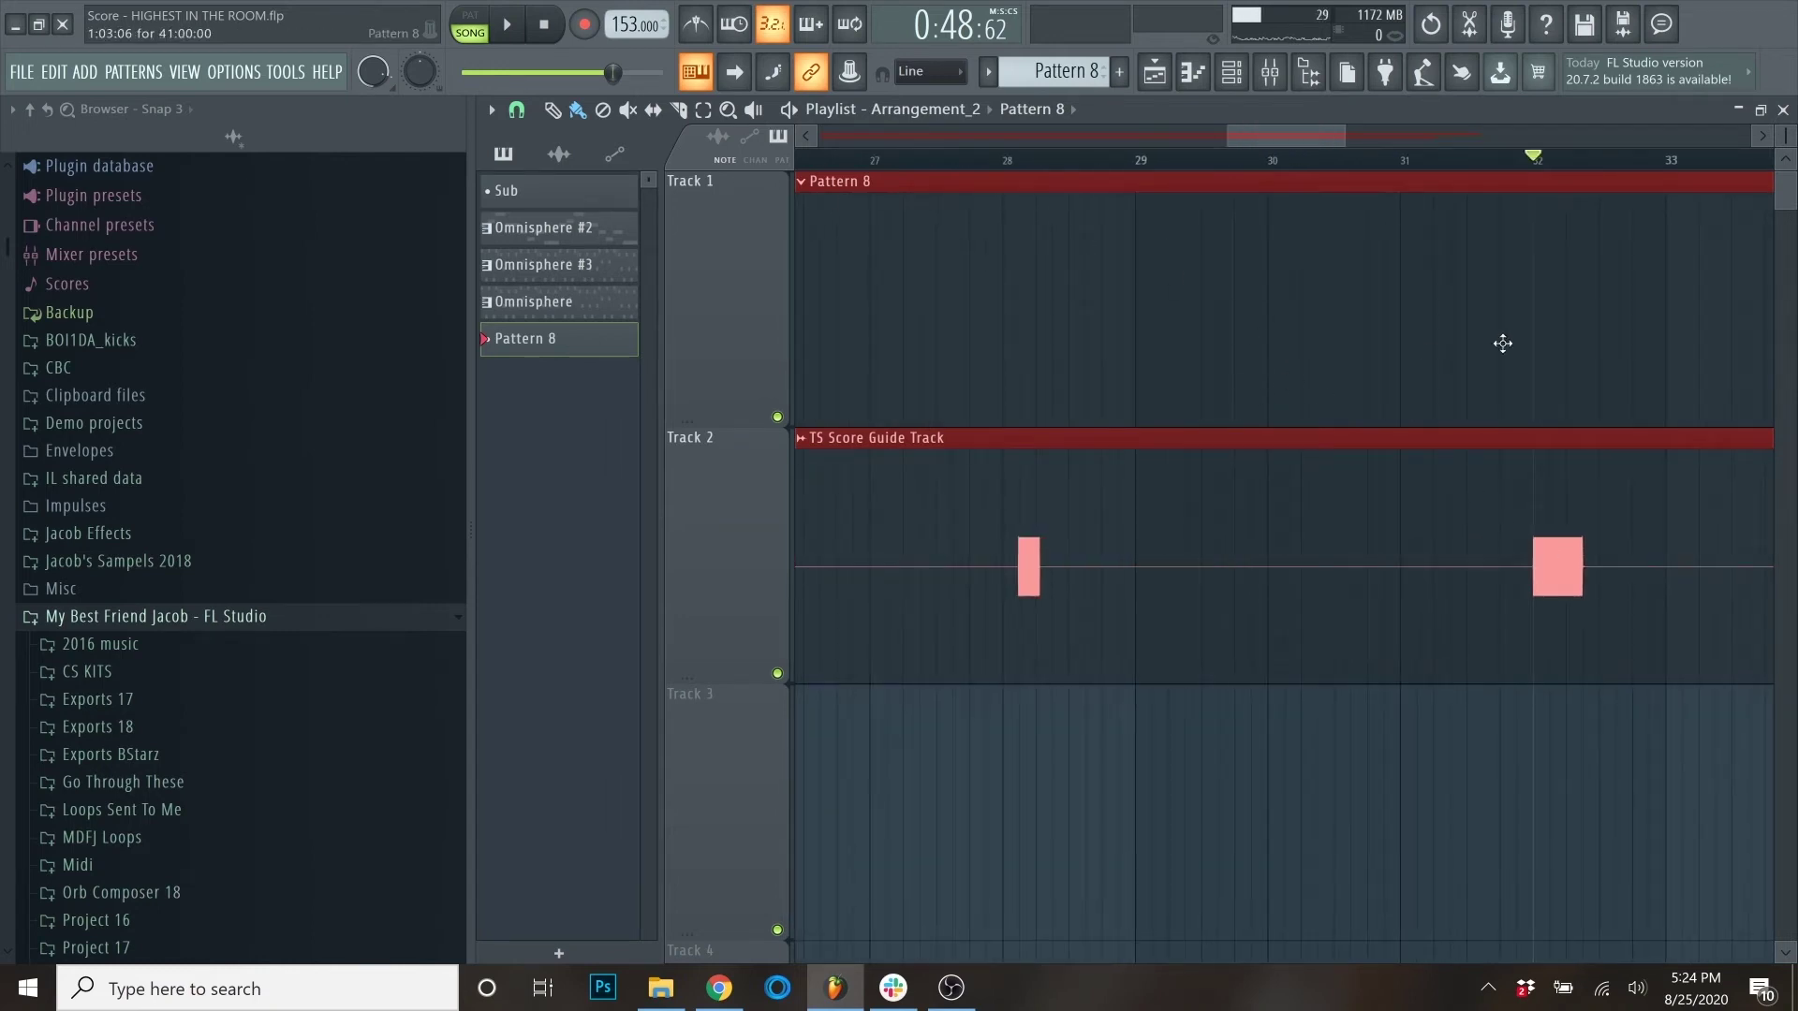
scroll(1148, 261, "up", 3)
scroll(1192, 341, "down", 5)
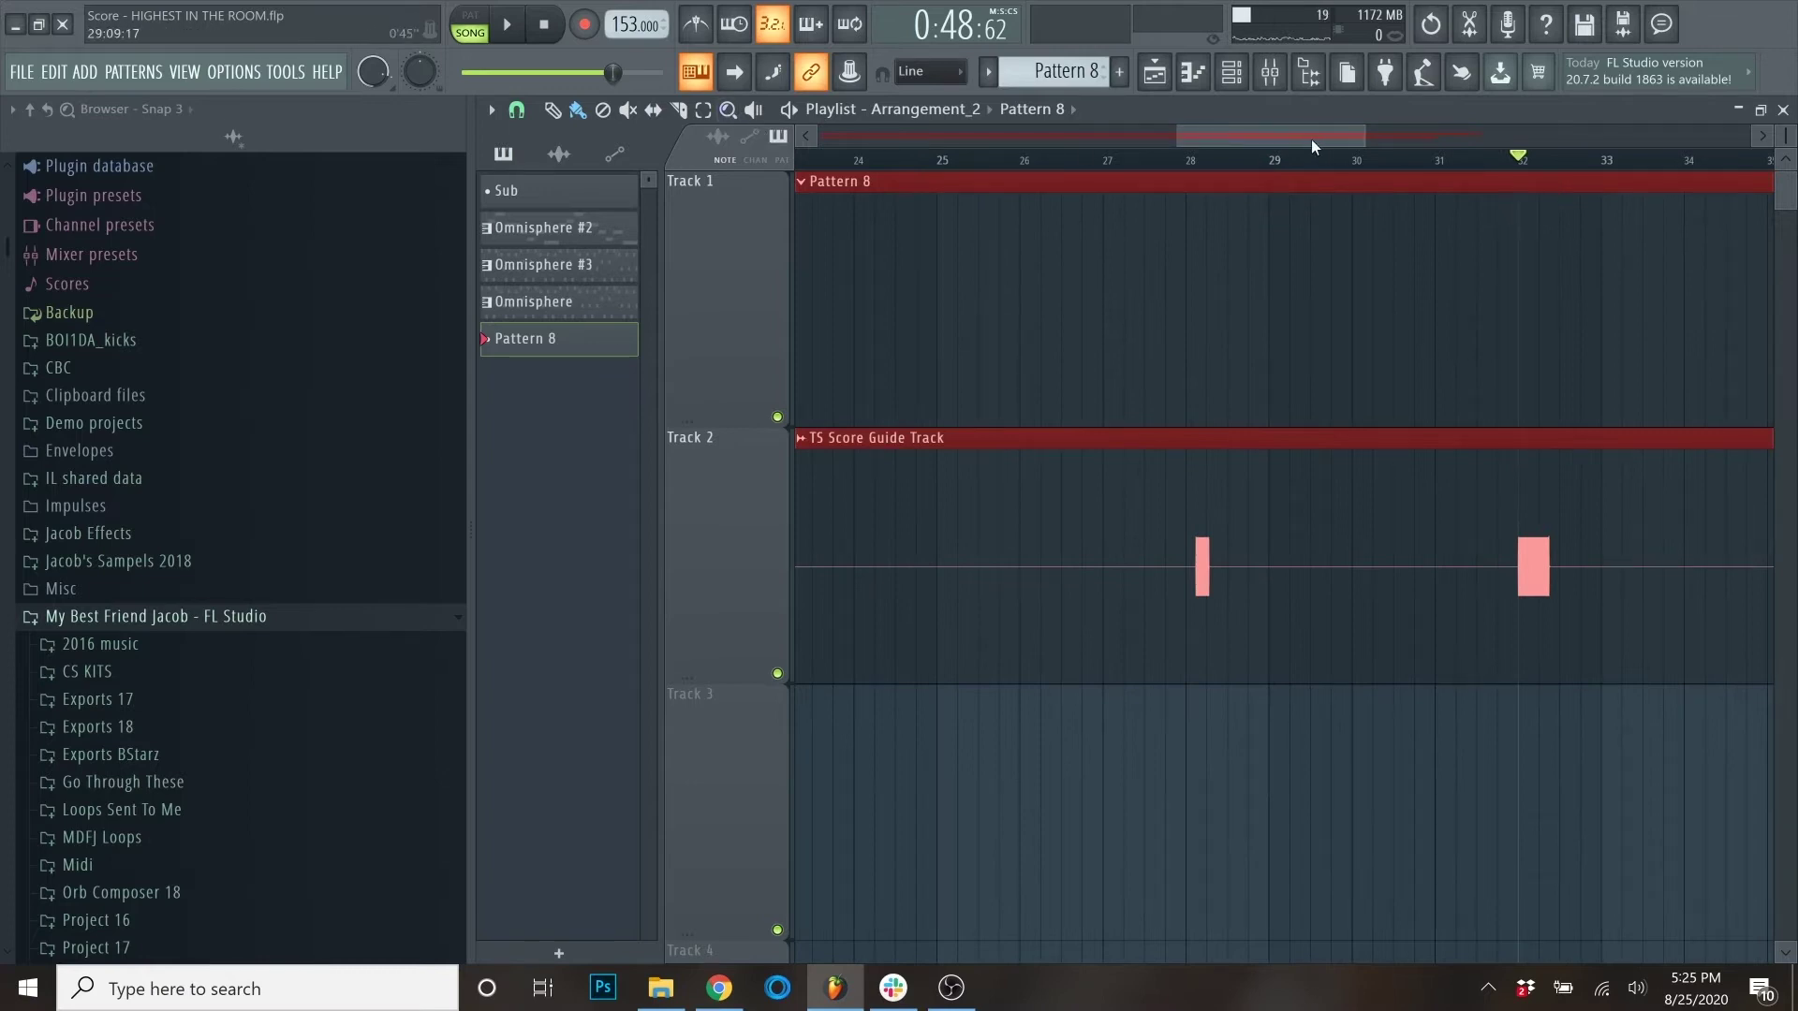
scroll(1311, 138, "left", 3)
left_click(1508, 160)
Step: Nudge the tempo down and back to 153 BPM, then set the song position to bar 32
scroll(1525, 365, "up", 6)
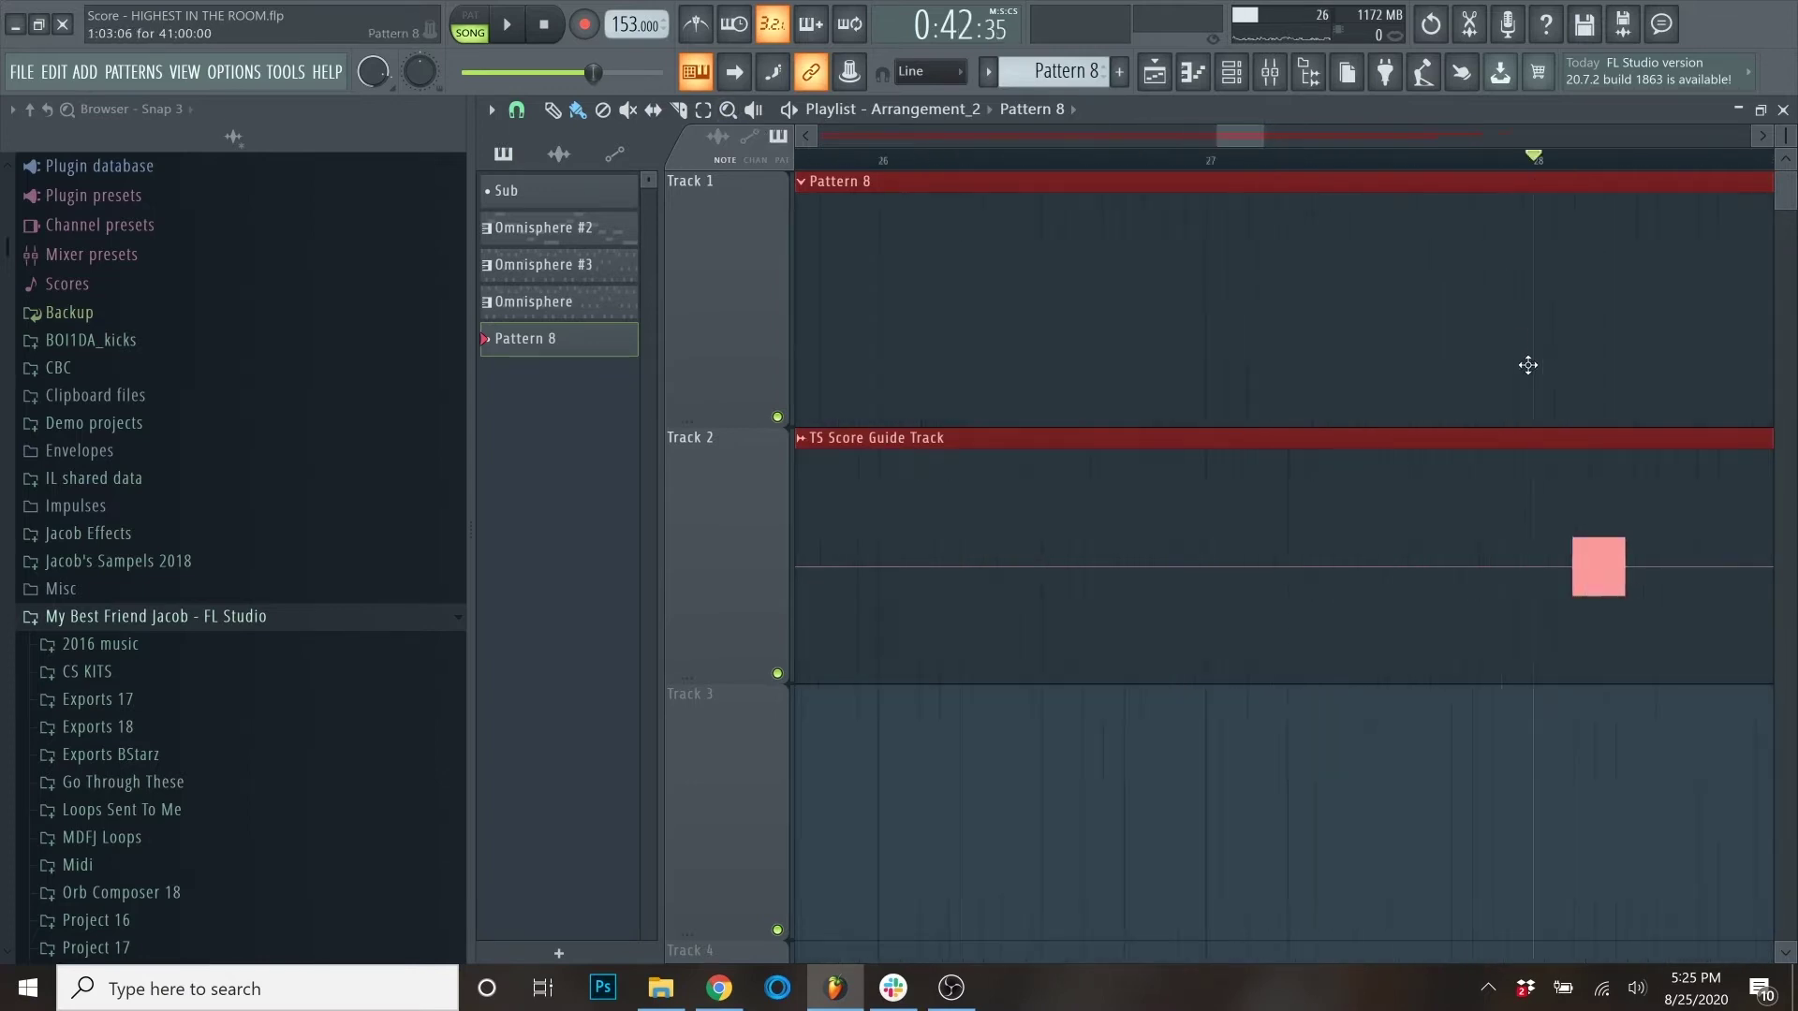
left_click_drag(628, 28, 627, 41)
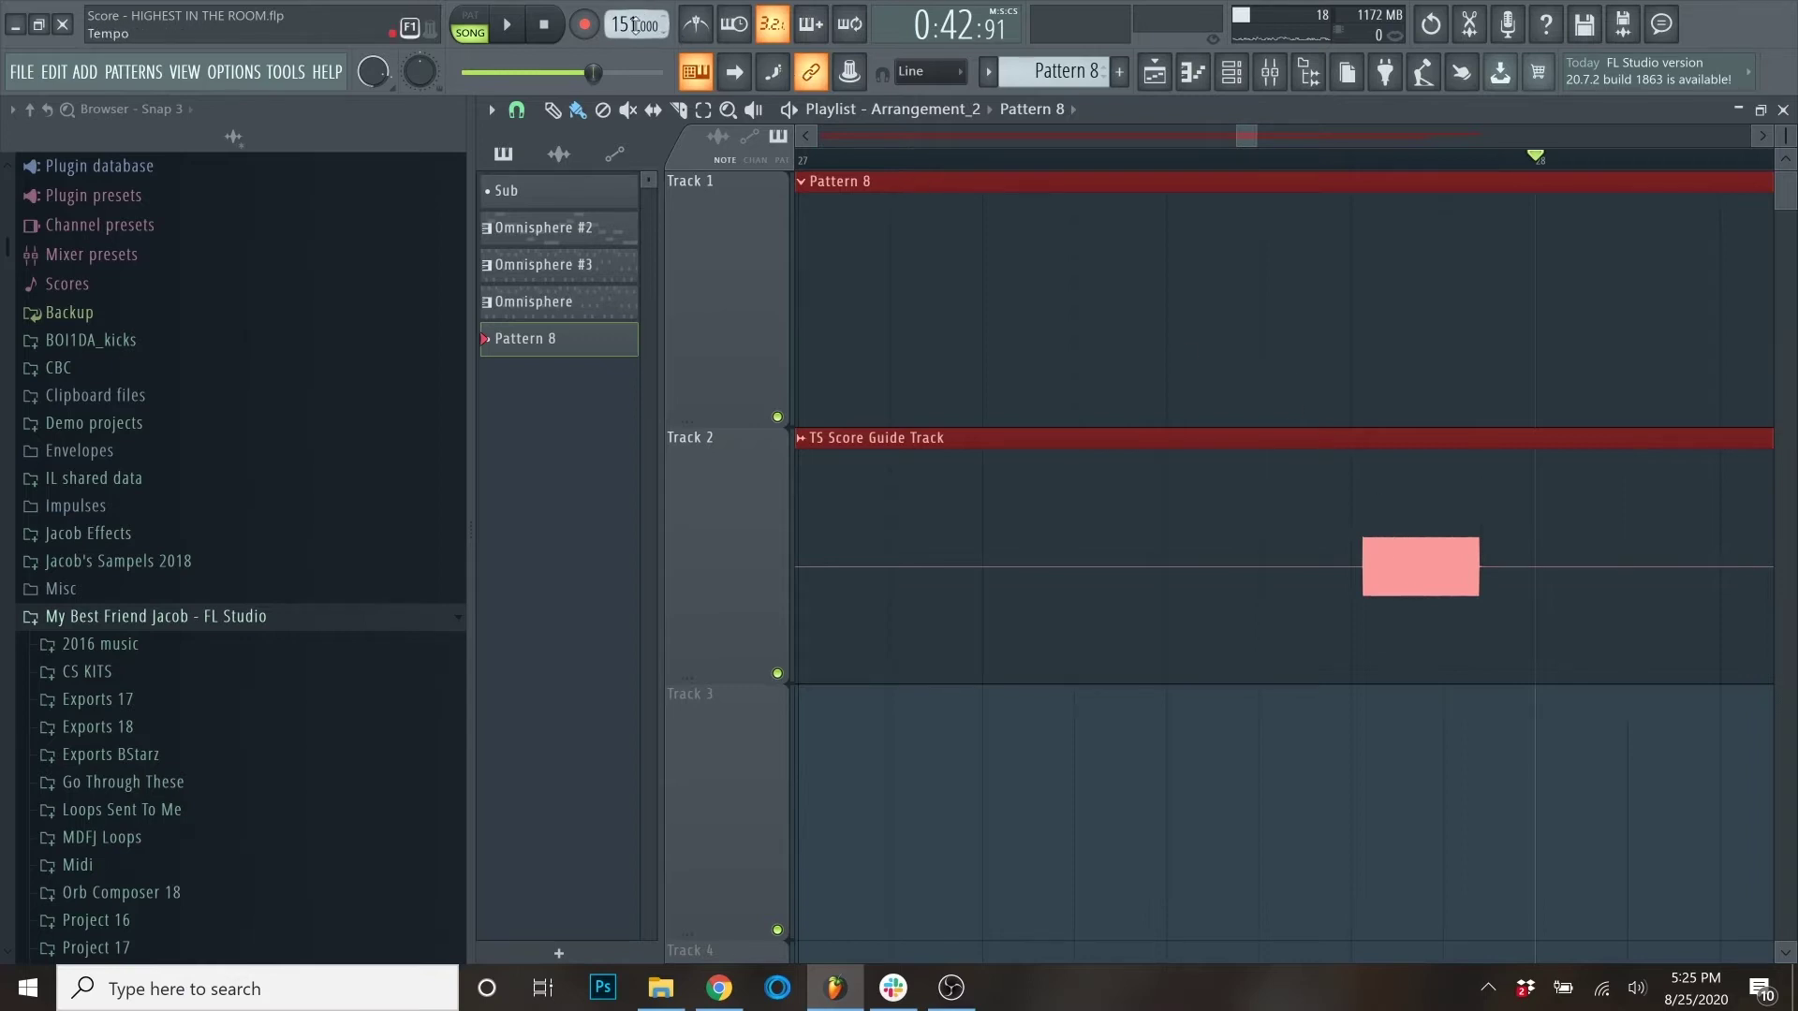
left_click_drag(627, 30, 628, 24)
scroll(863, 506, "down", 6)
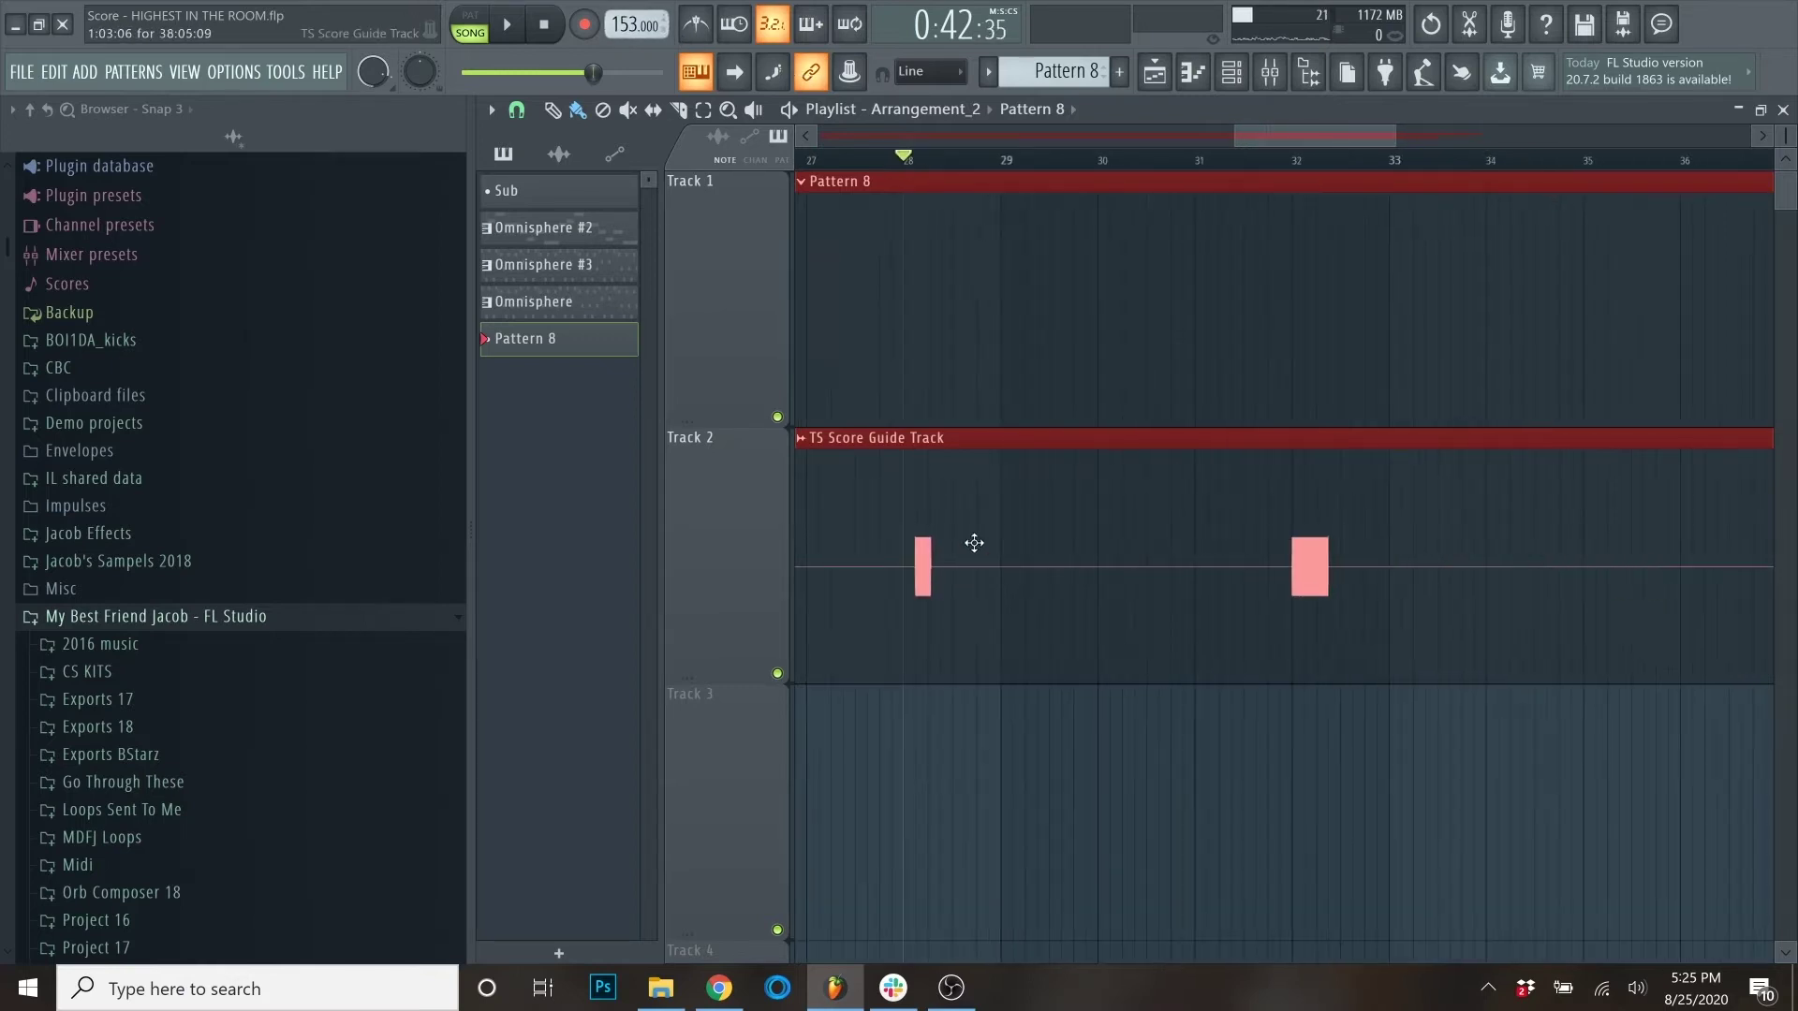
scroll(1060, 353, "left", 2)
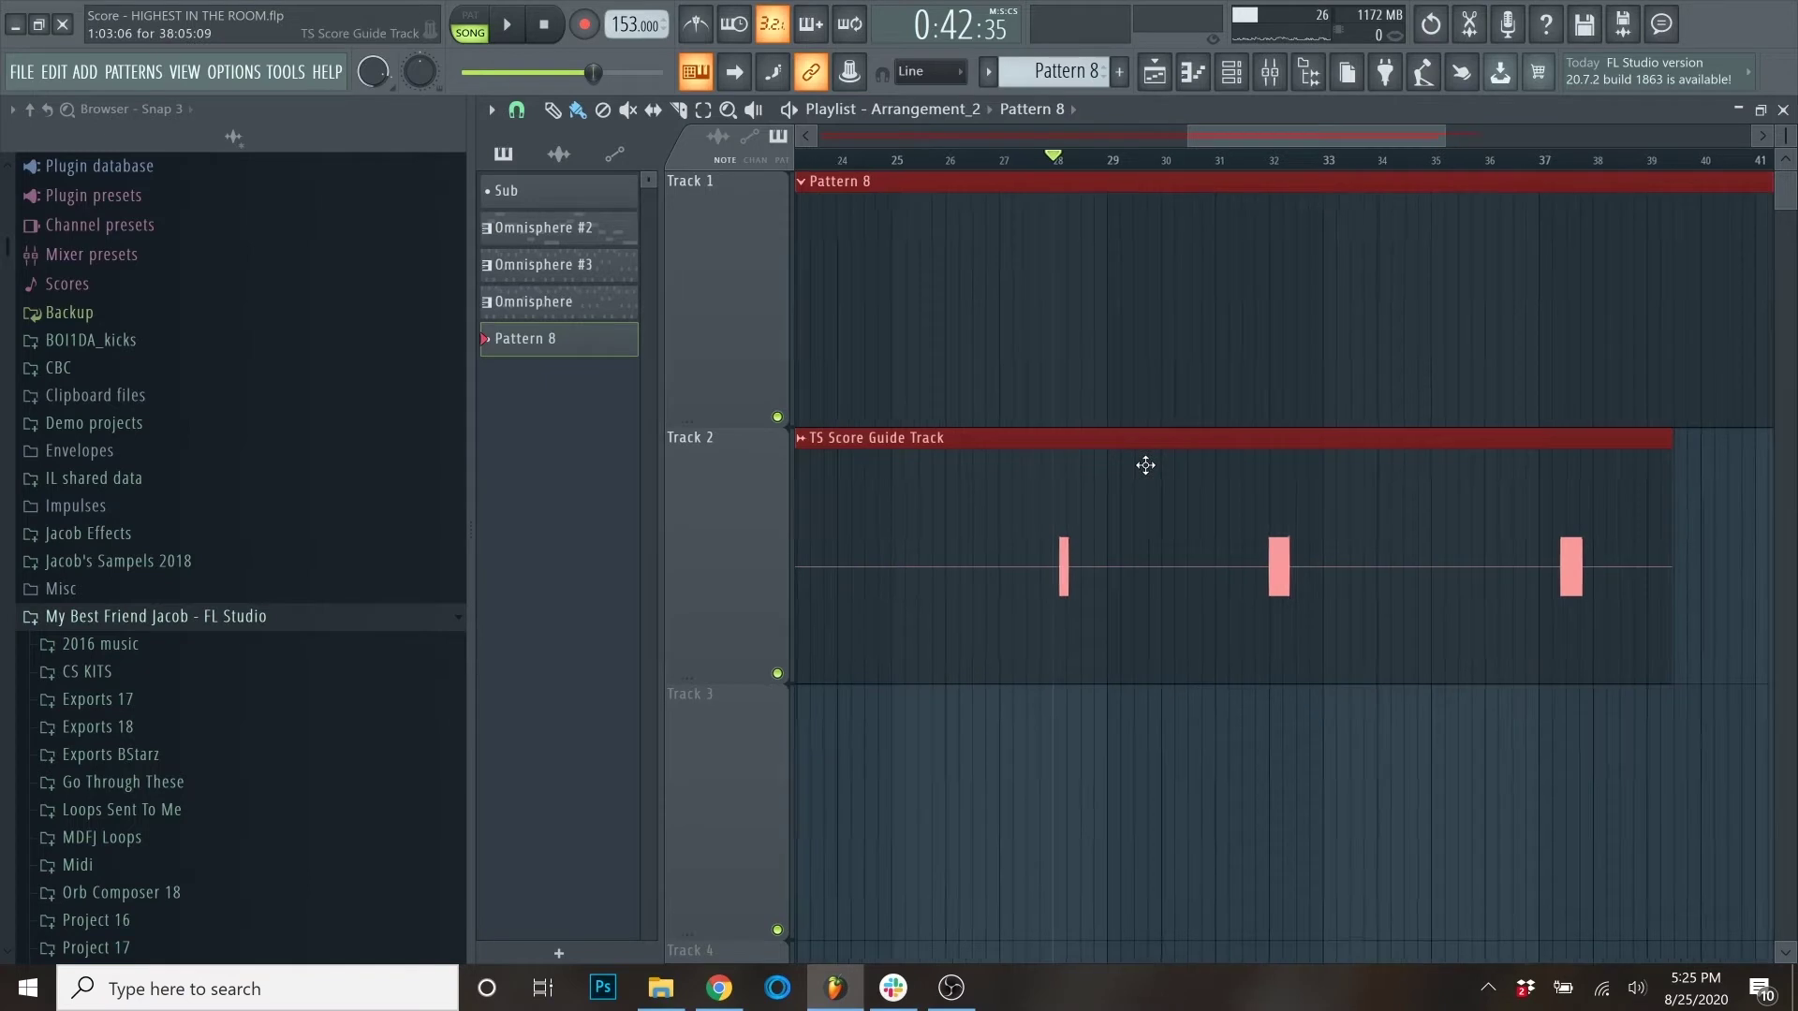
scroll(1144, 465, "up", 2)
scroll(1284, 381, "up", 5)
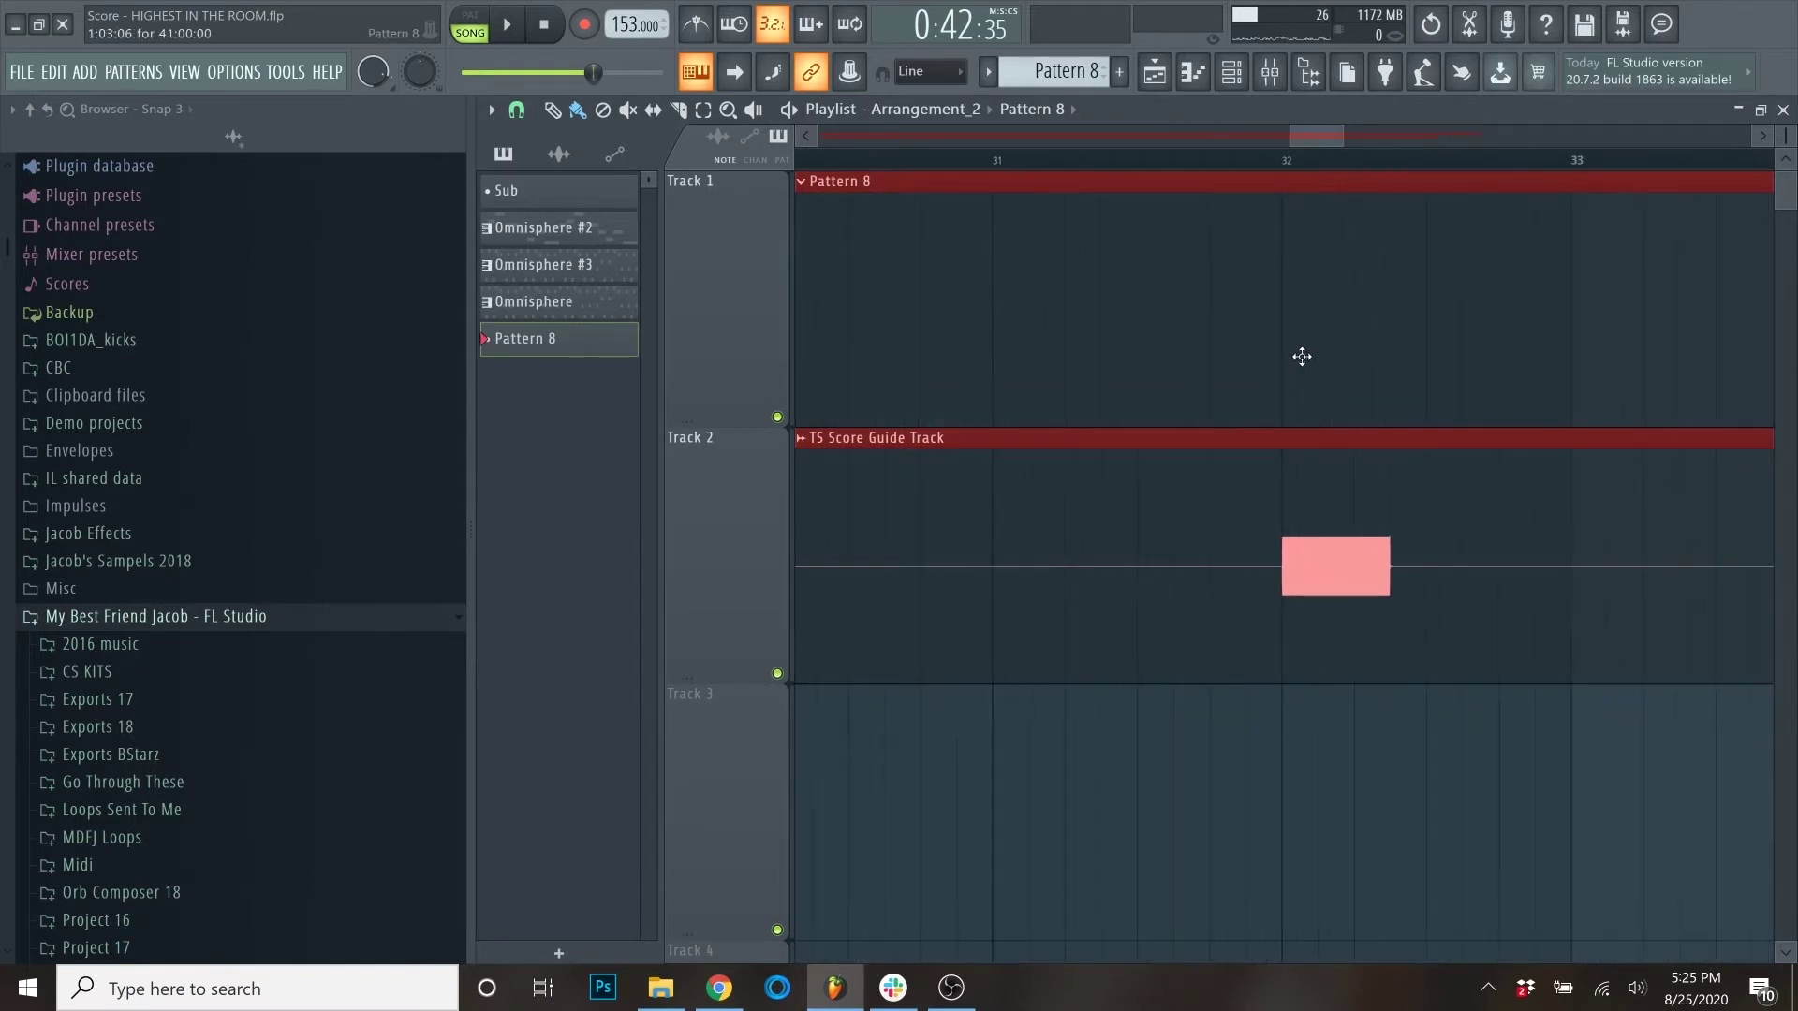
left_click(1289, 161)
Step: Add a 'Big moment' marker at bar 32 with Alt+T and maximize the playlist
scroll(1297, 337, "up", 3)
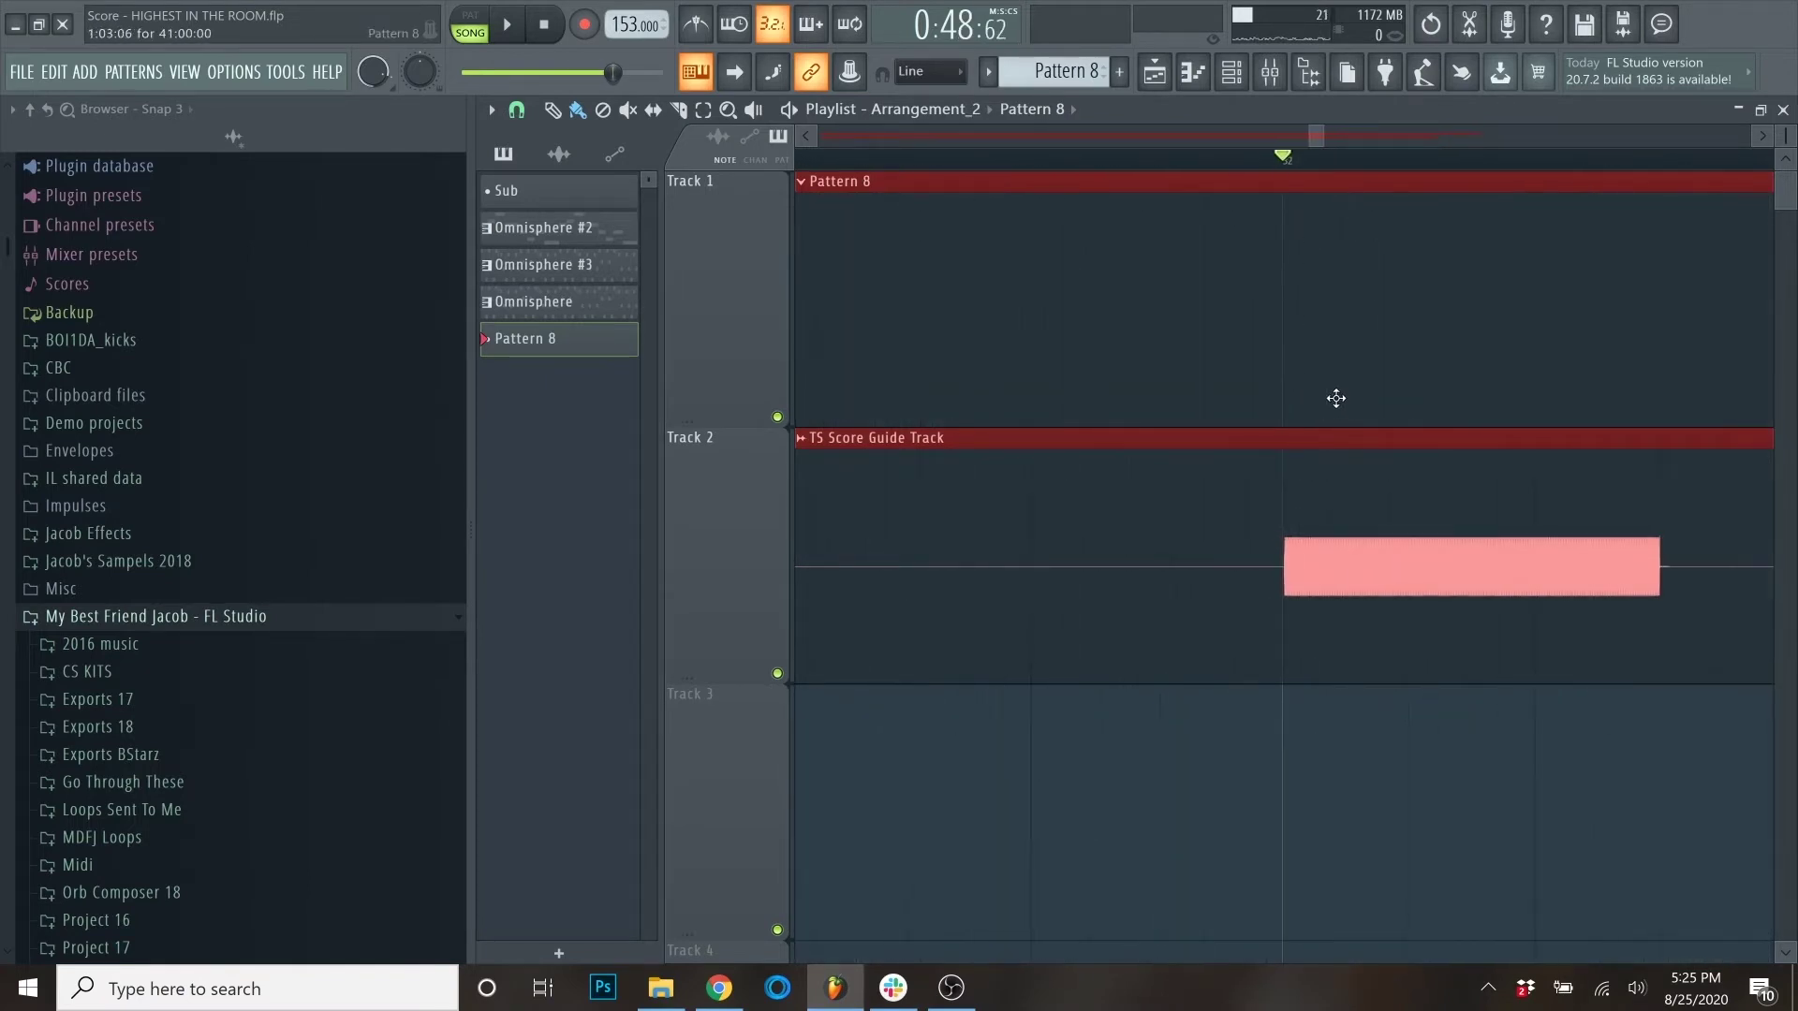
key("alt+t")
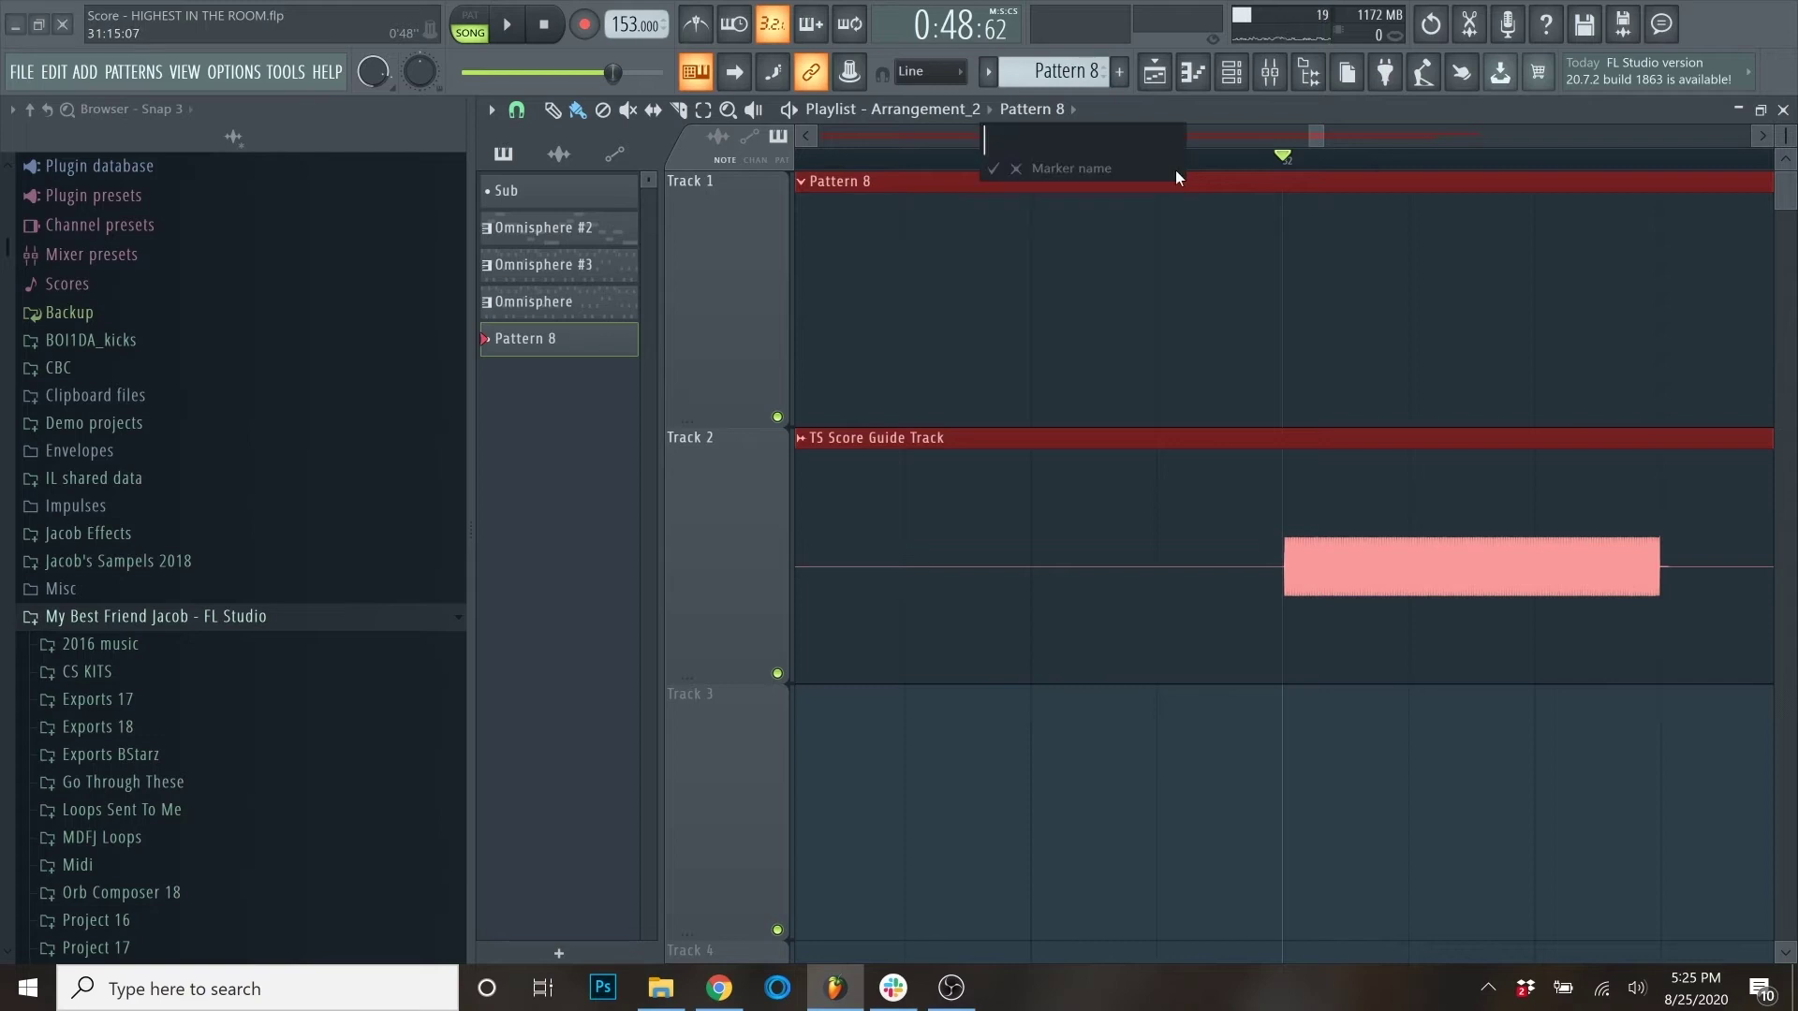
type("M")
key("BackSpace")
type("Big moment")
key("Return")
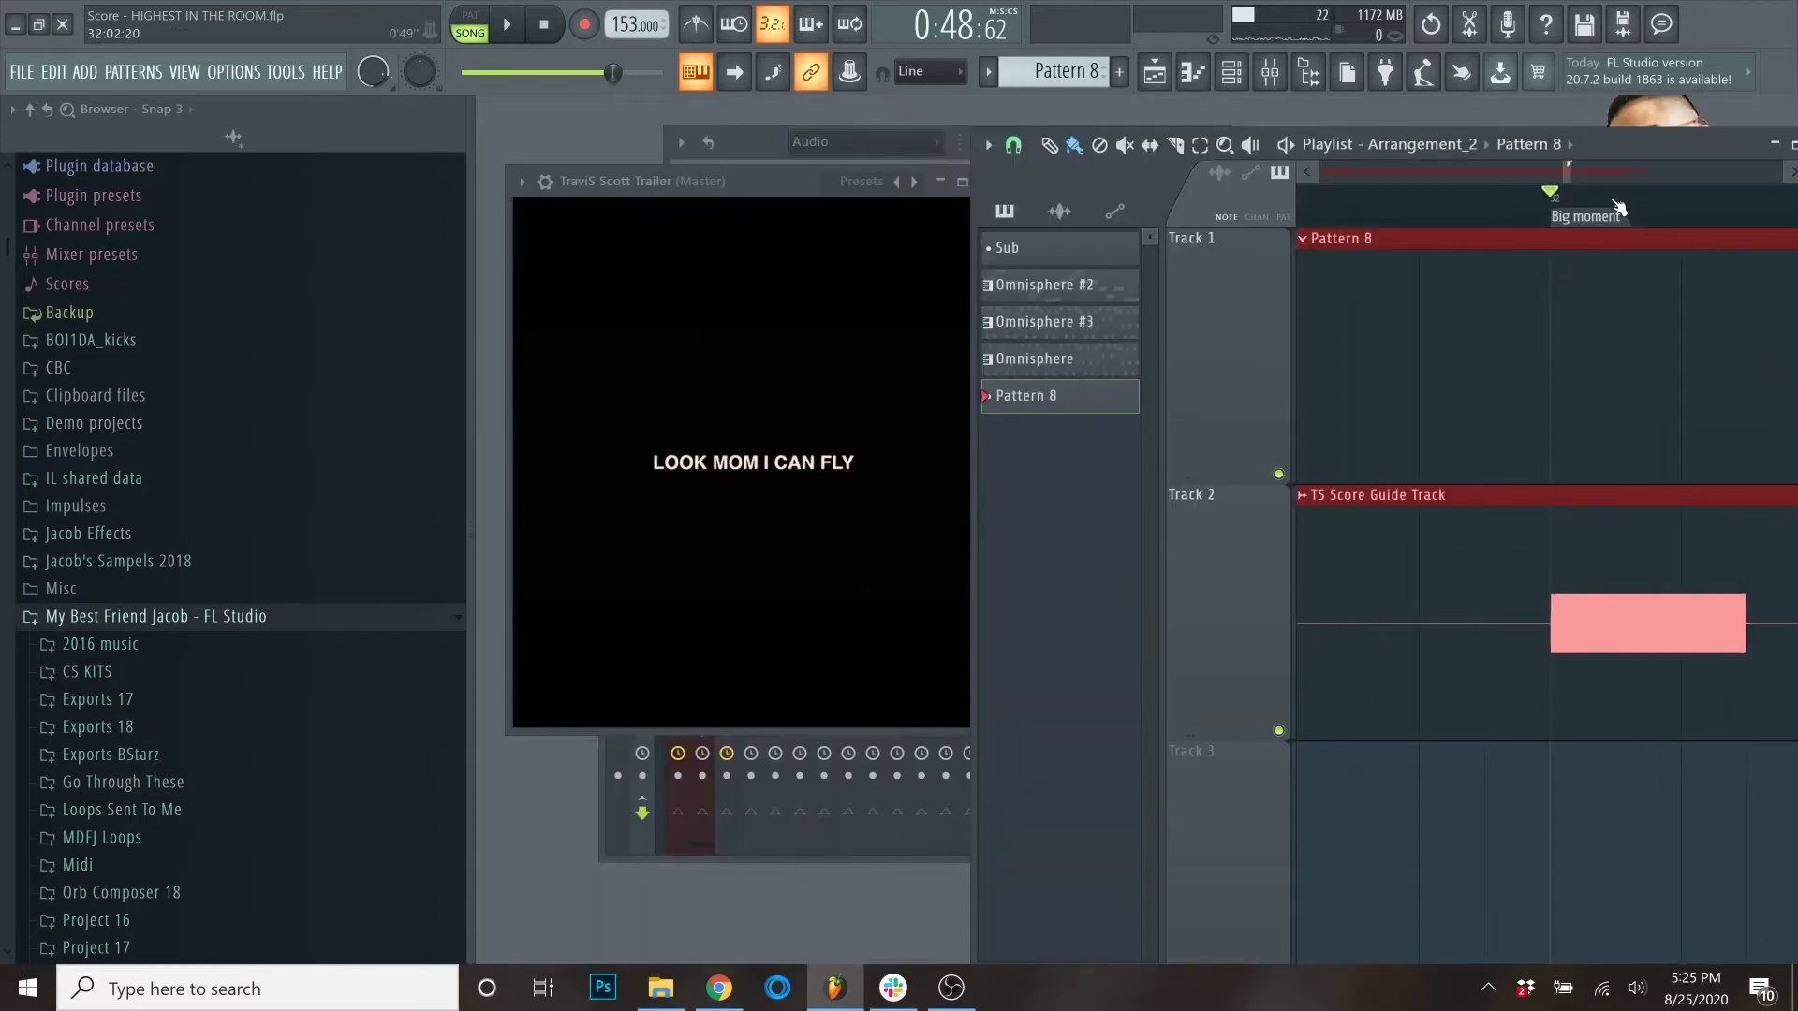
double_click(1640, 147)
scroll(1475, 390, "down", 8)
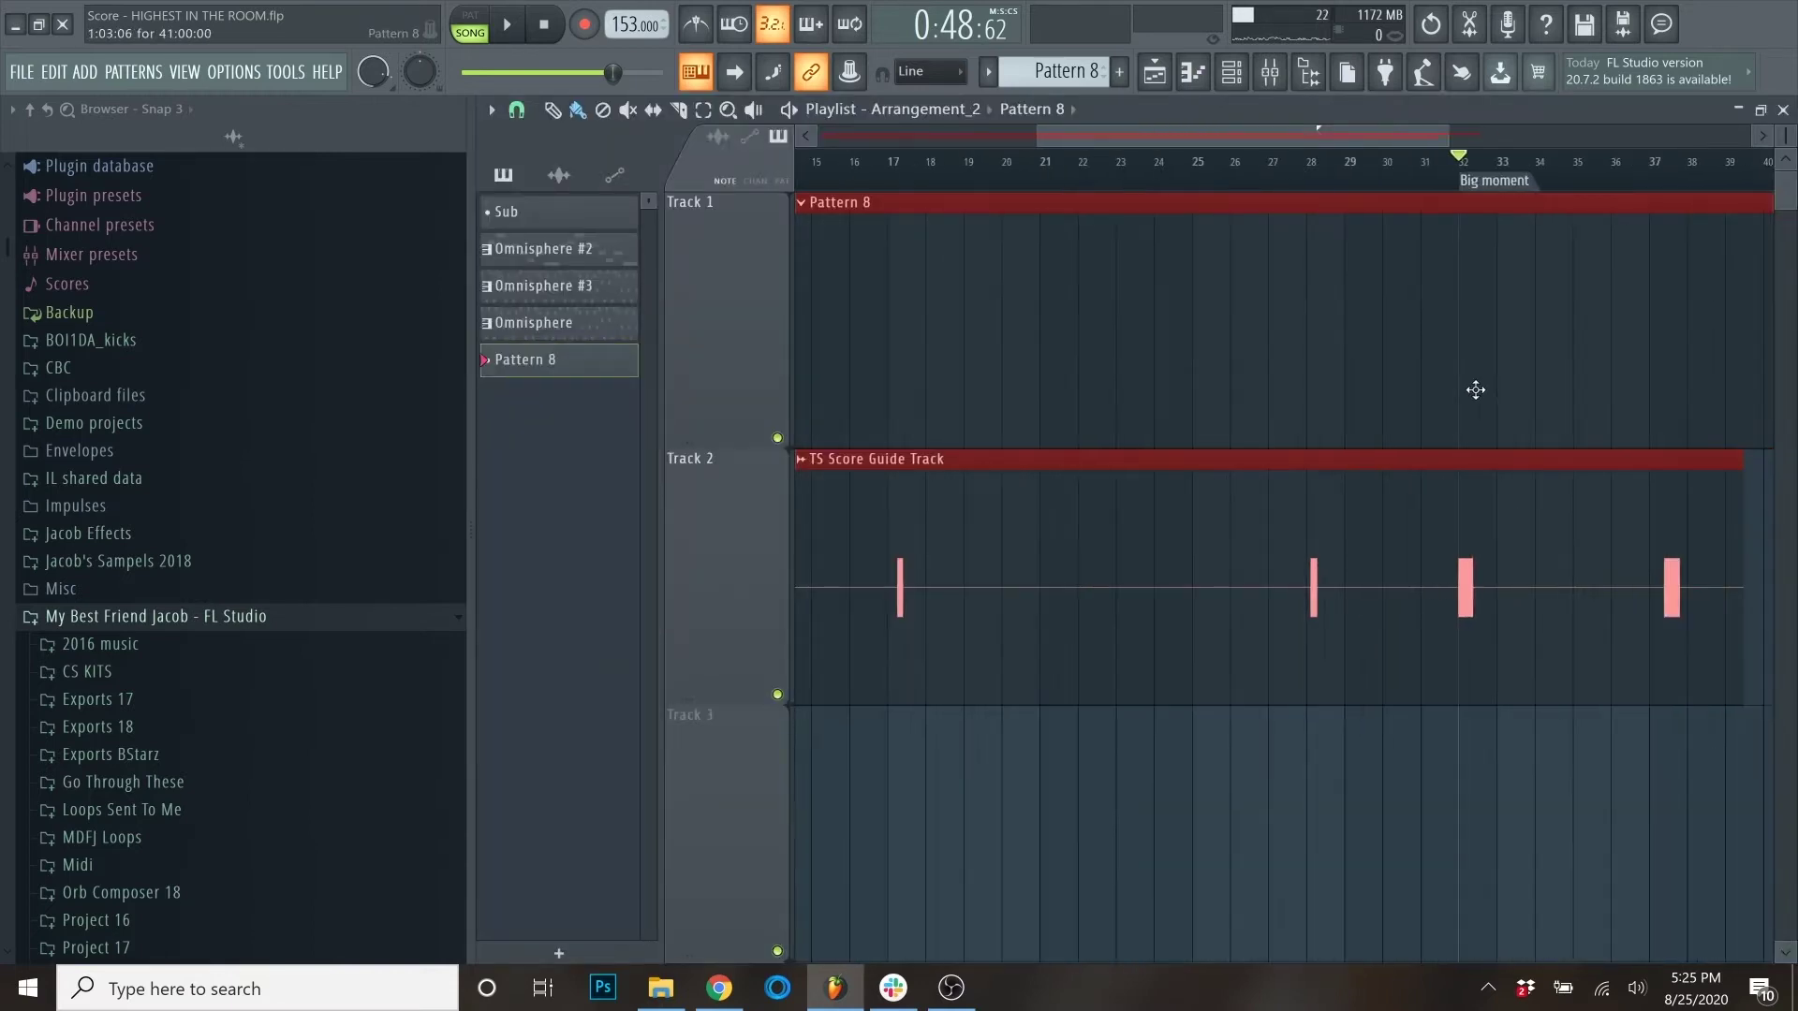
Step: Scrub the song position between about bar 3 and bar 31 to audition the arrangement
scroll(1398, 376, "down", 1)
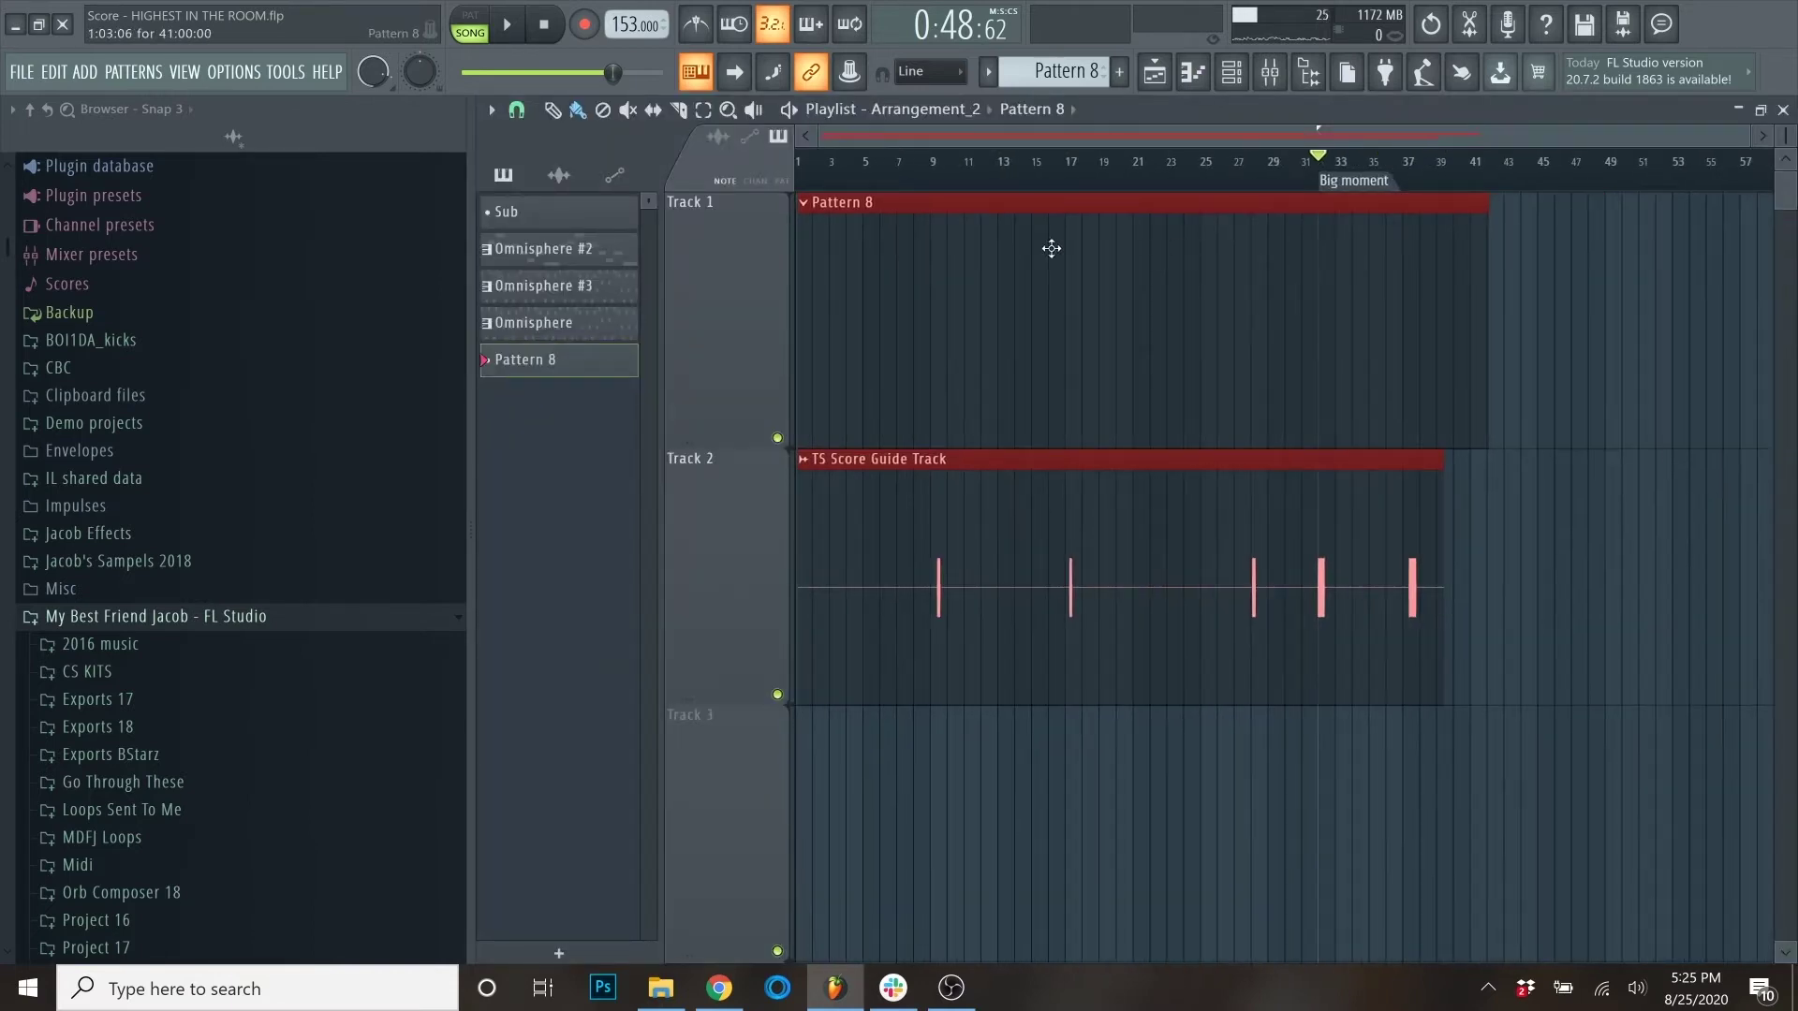
left_click_drag(1317, 167, 842, 198)
left_click_drag(1324, 169, 1296, 168)
scroll(1296, 213, "up", 5)
scroll(1349, 150, "up", 2)
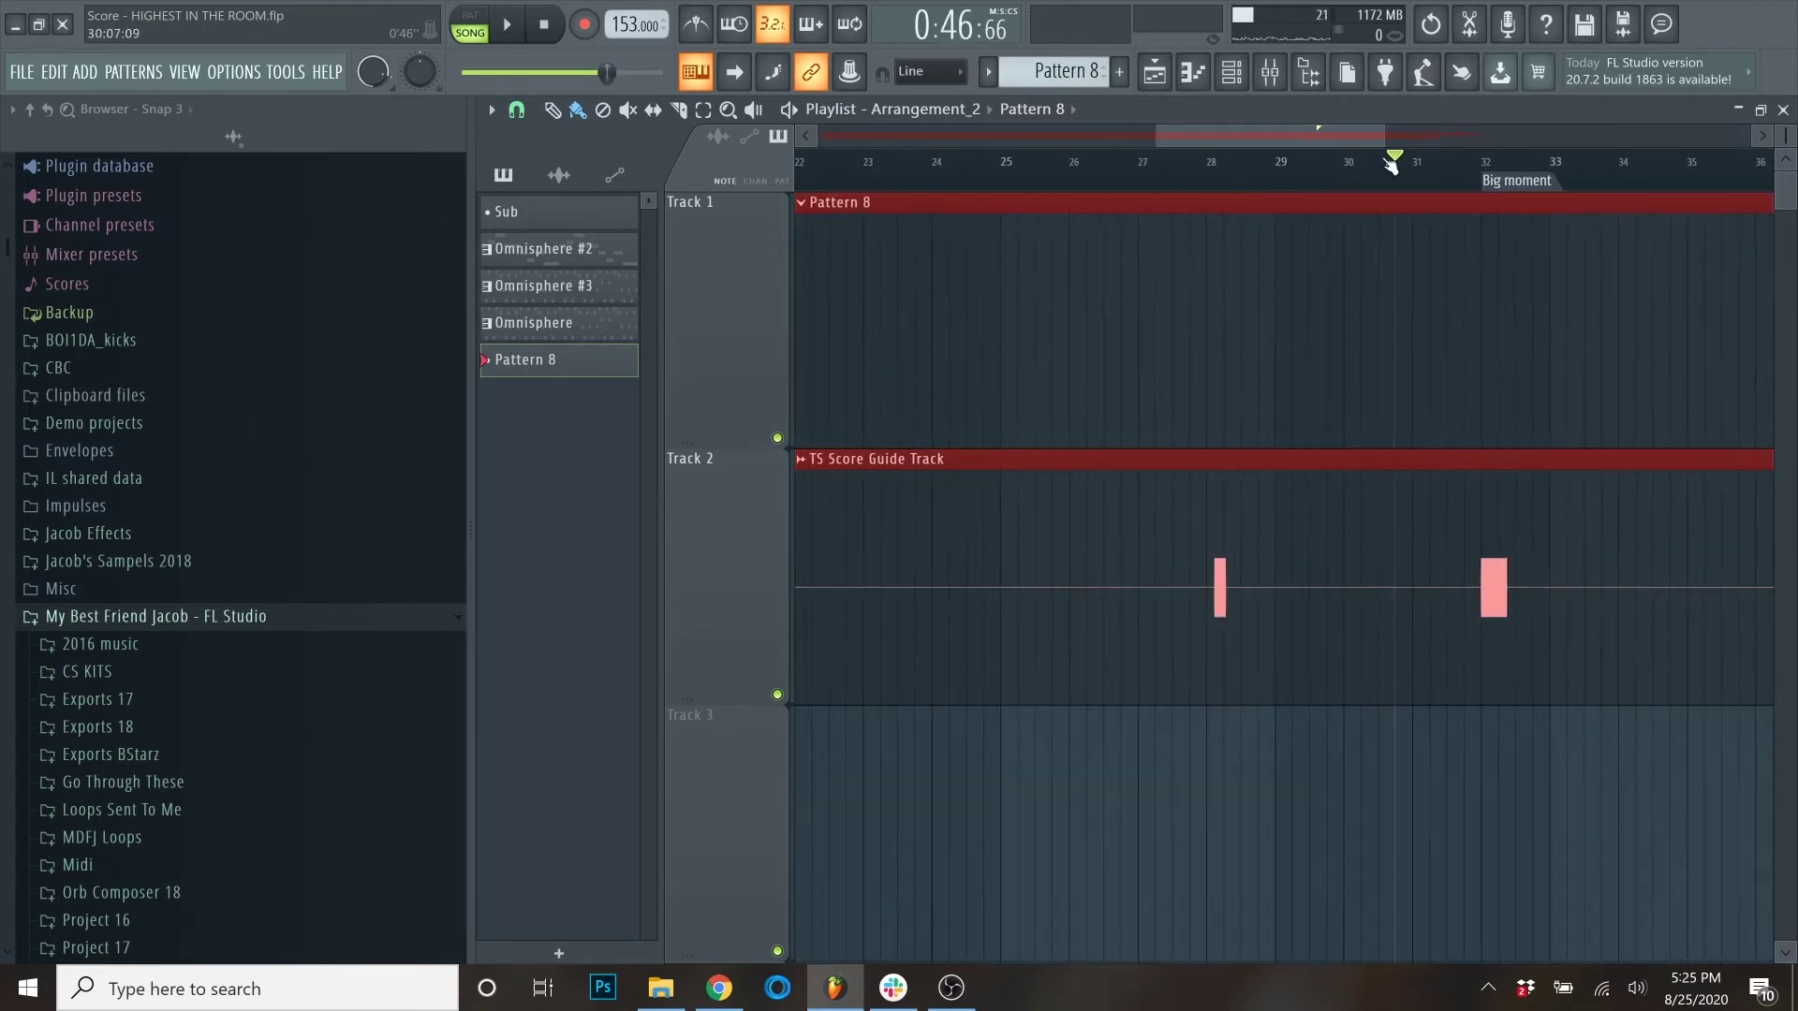
scroll(927, 506, "down", 4)
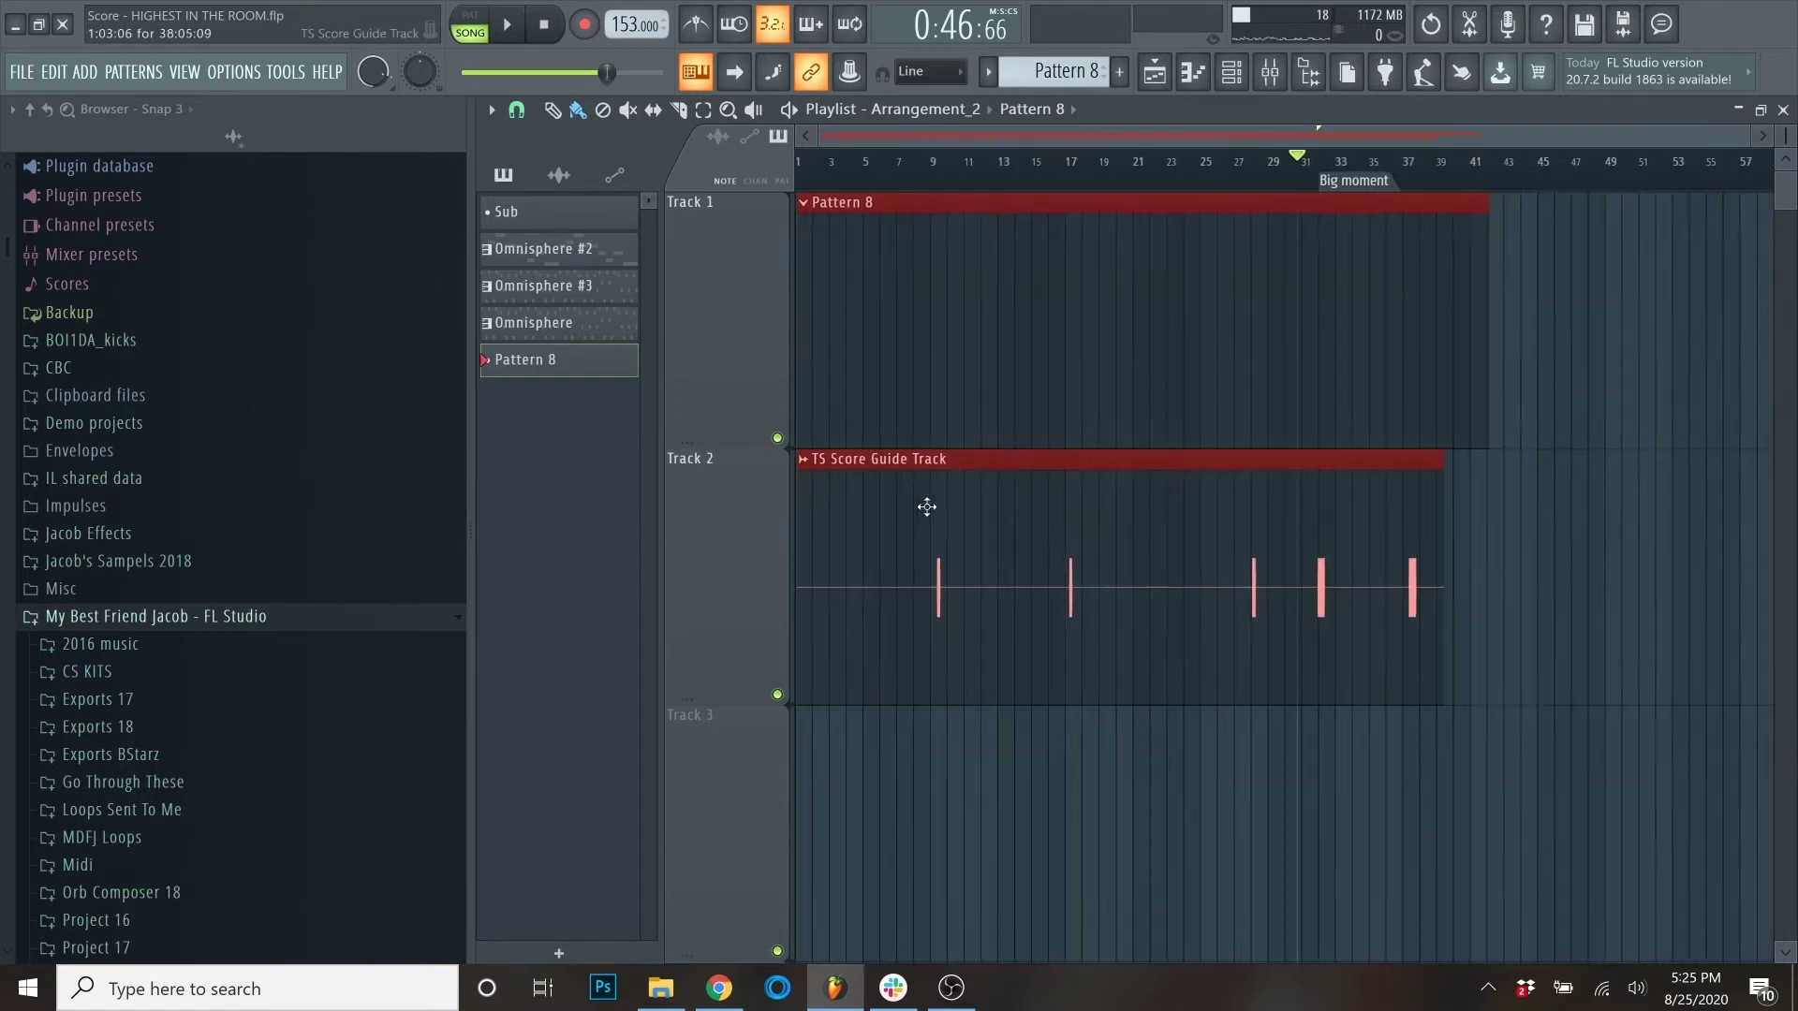
left_click(867, 167)
scroll(932, 168, "down", 3)
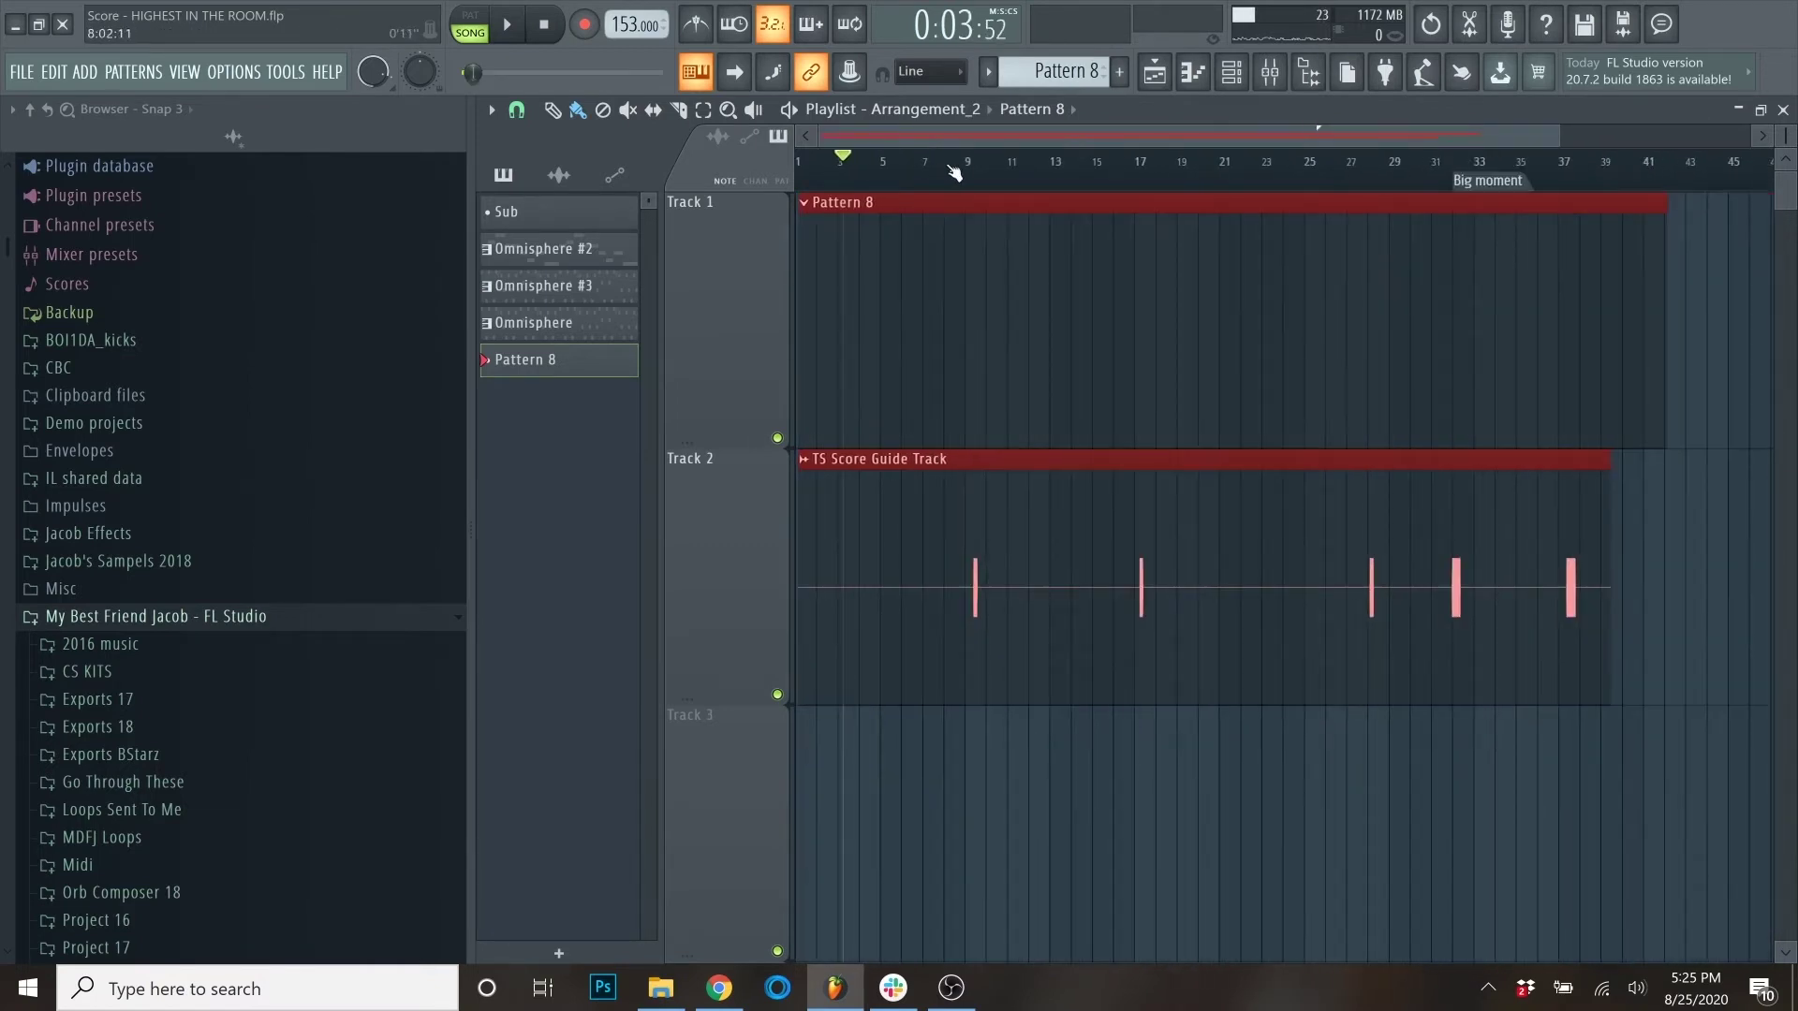
Step: Set the song position to bar 9, then move it to around bar 28
left_click(974, 172)
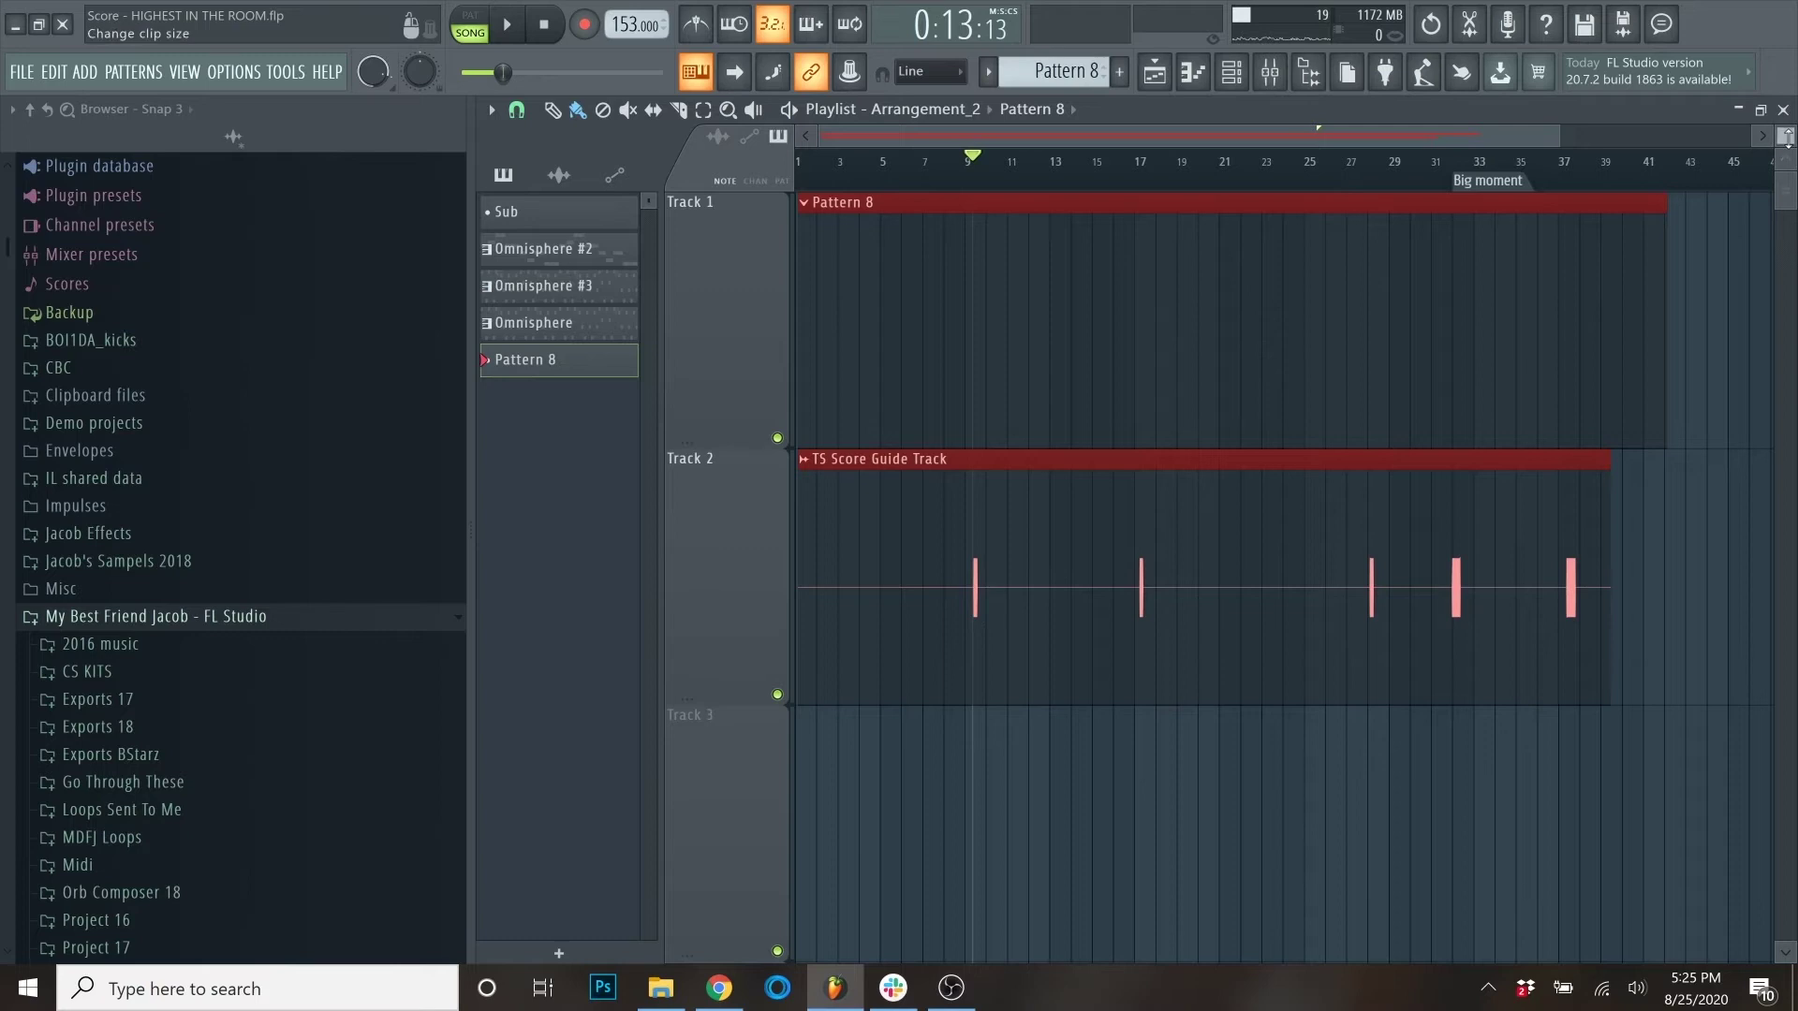
scroll(1786, 136, "down", 2)
scroll(1083, 261, "up", 5)
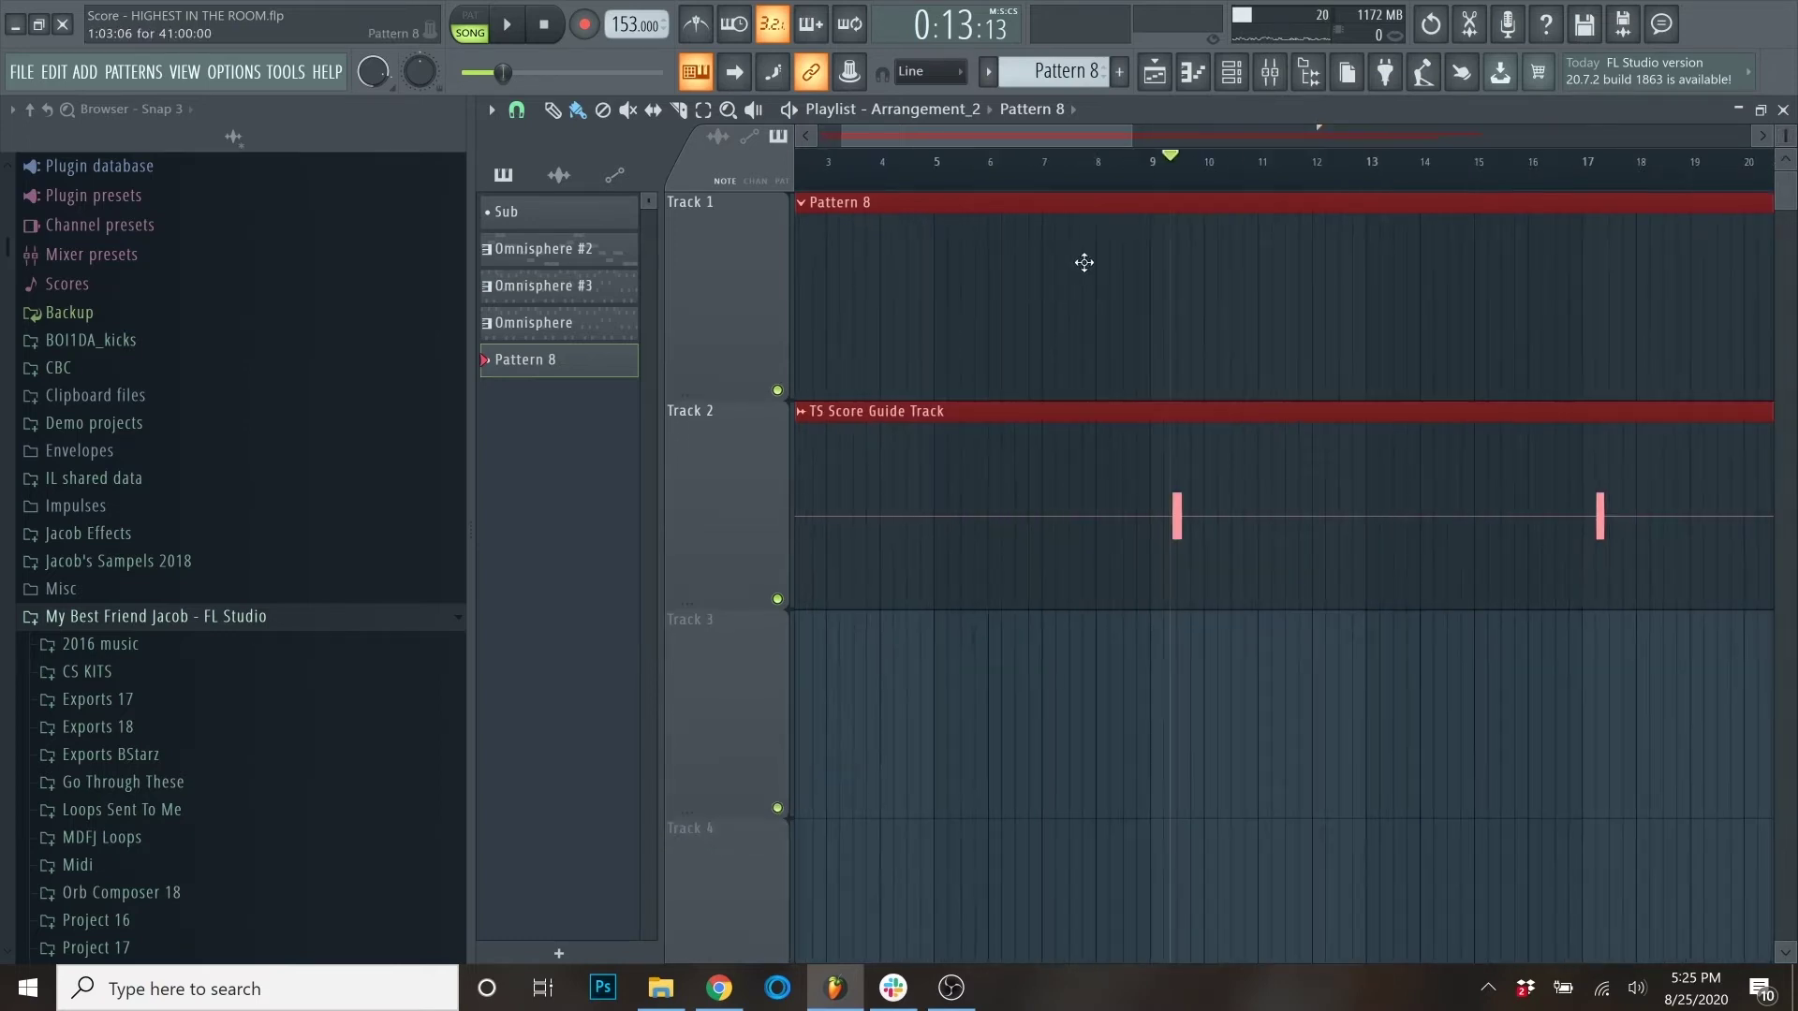
scroll(1087, 201, "down", 2)
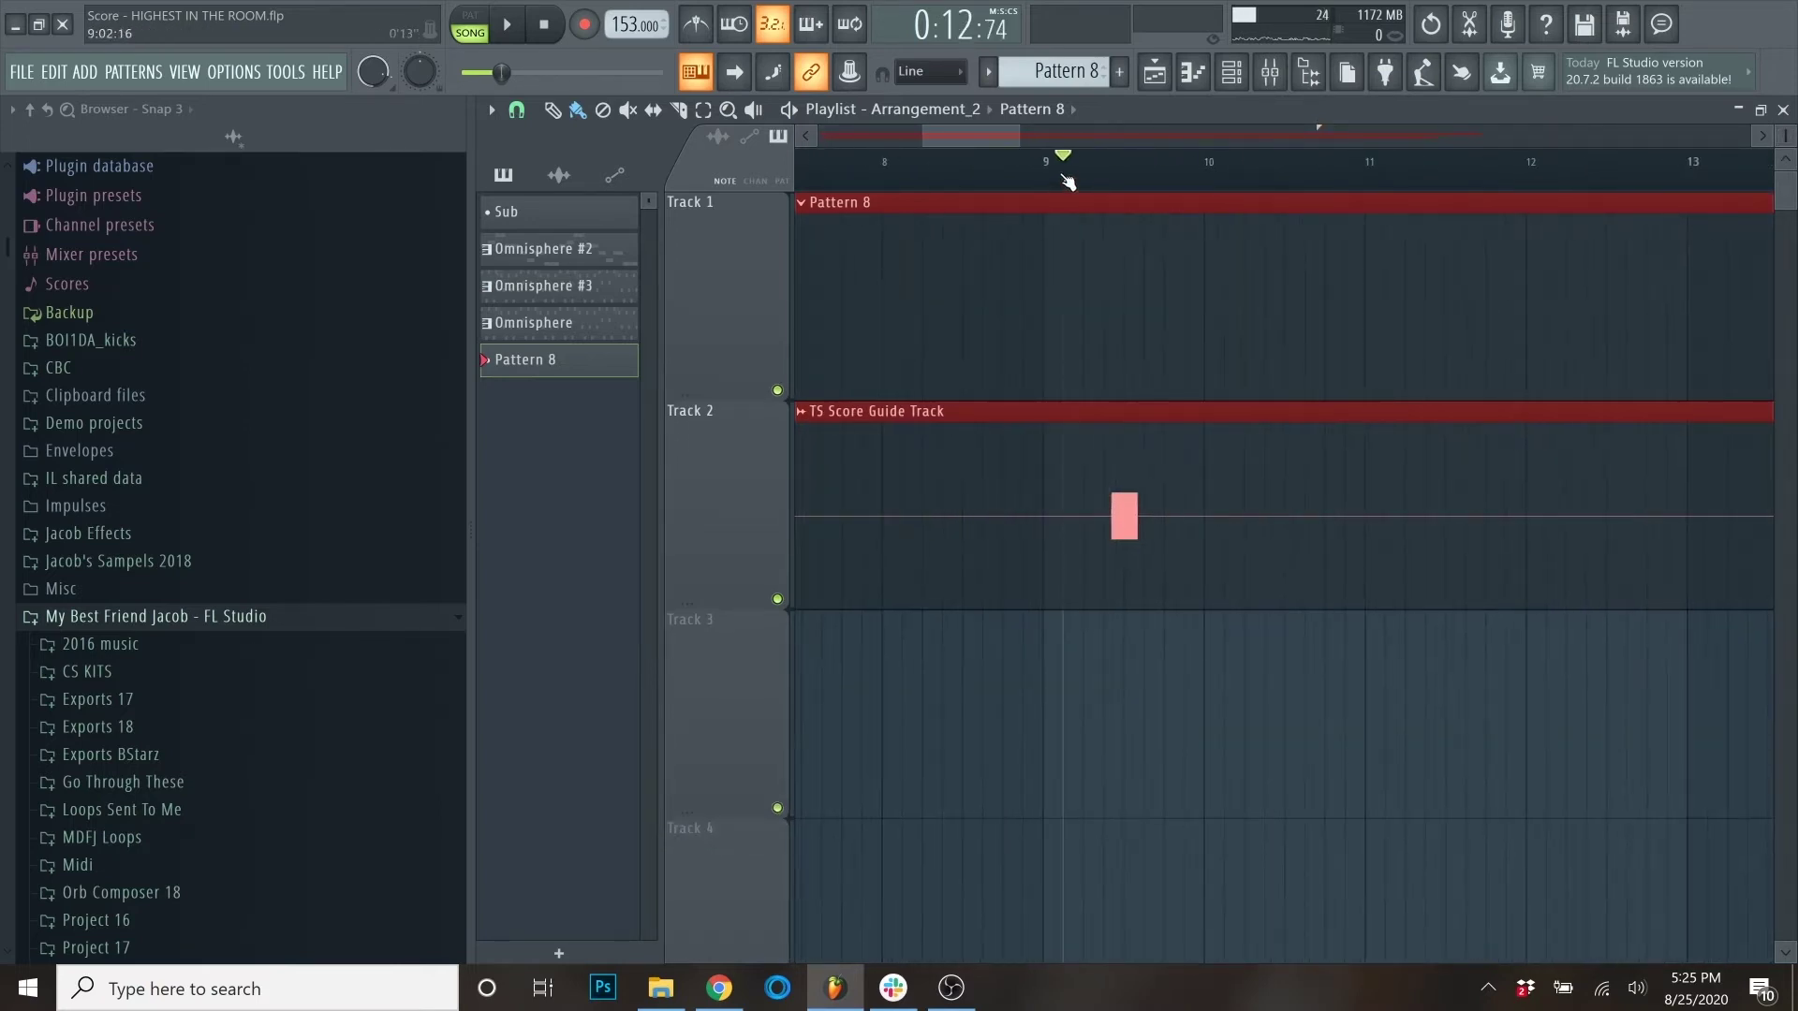
scroll(1057, 205, "down", 2)
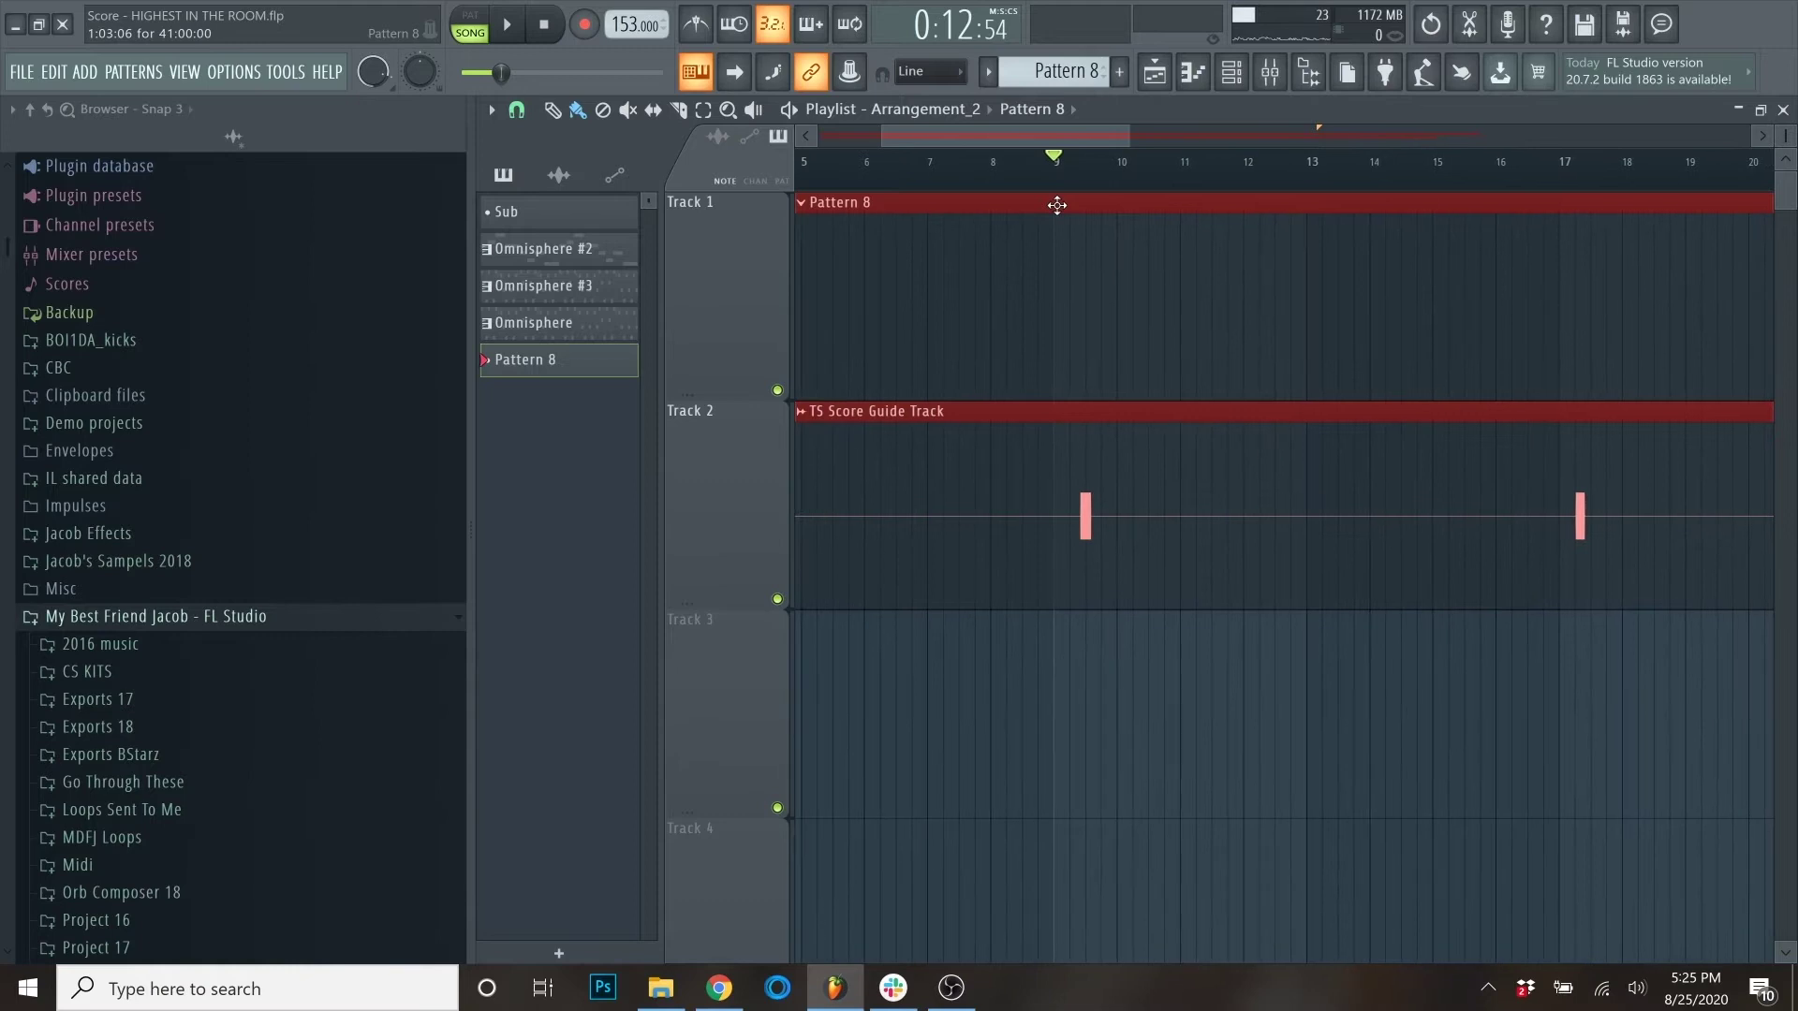
scroll(1029, 328, "down", 2)
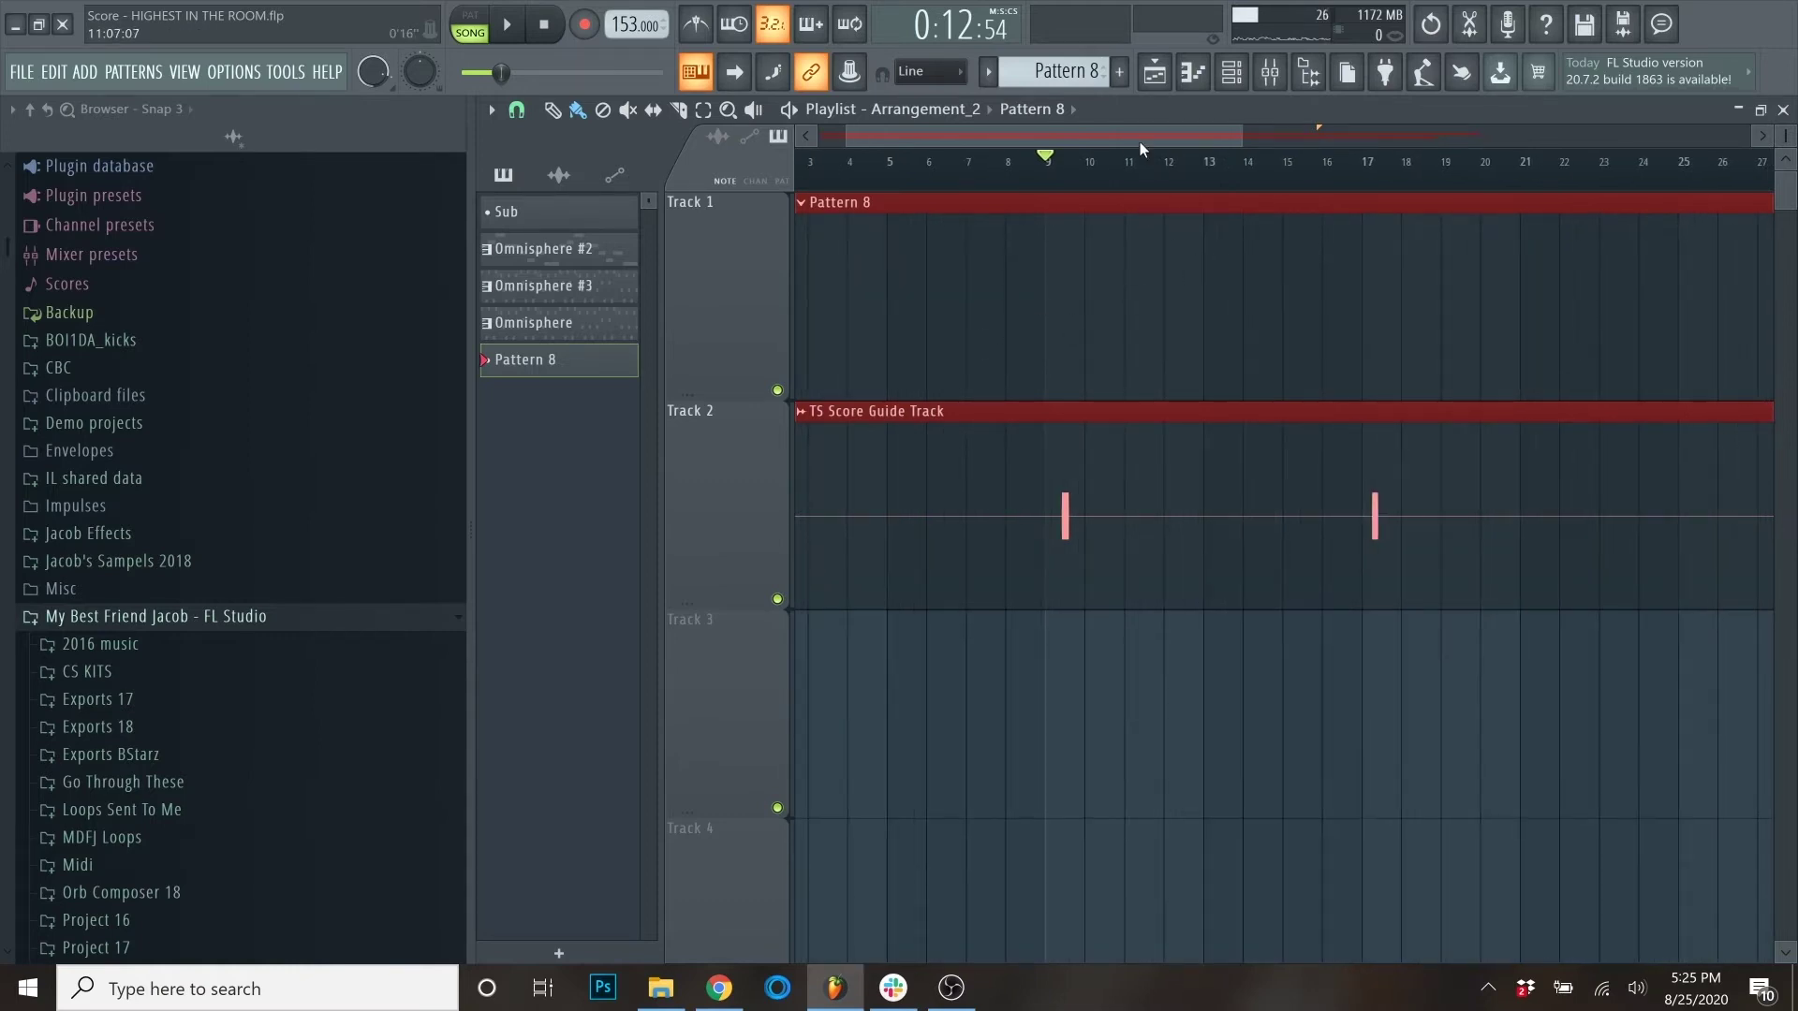
left_click_drag(1139, 143, 1298, 147)
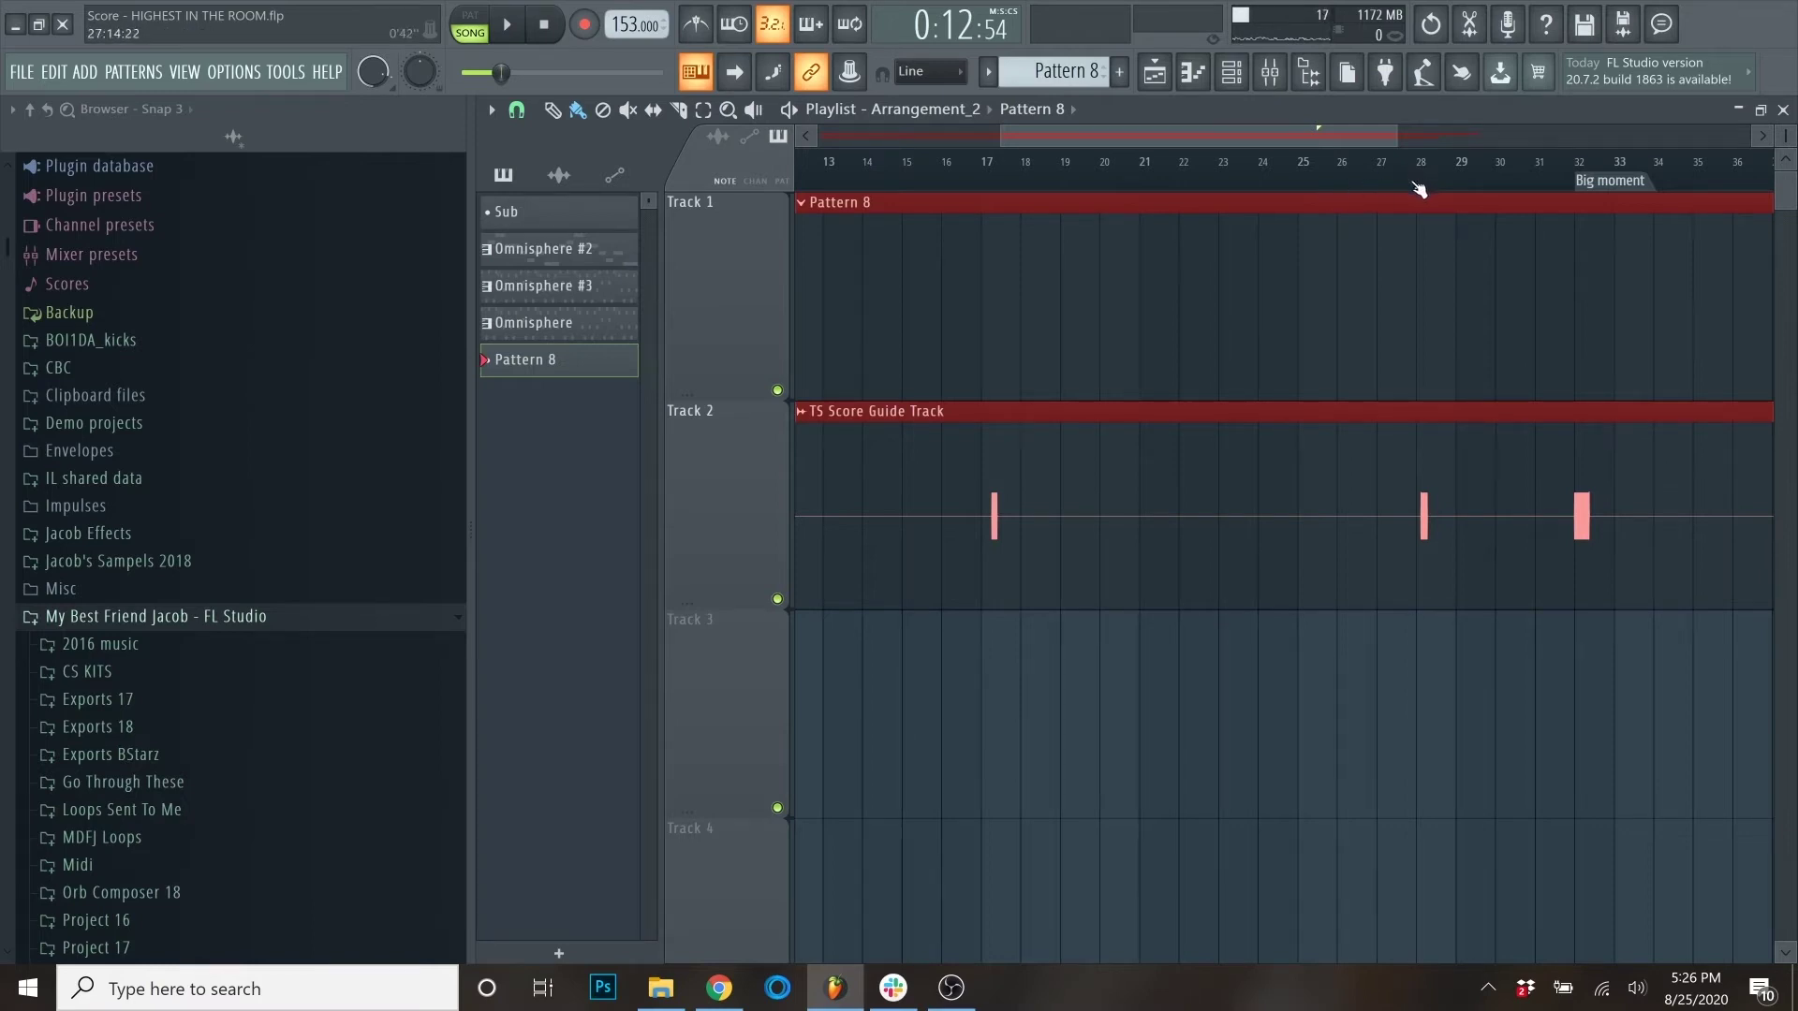
scroll(1418, 191, "up", 3)
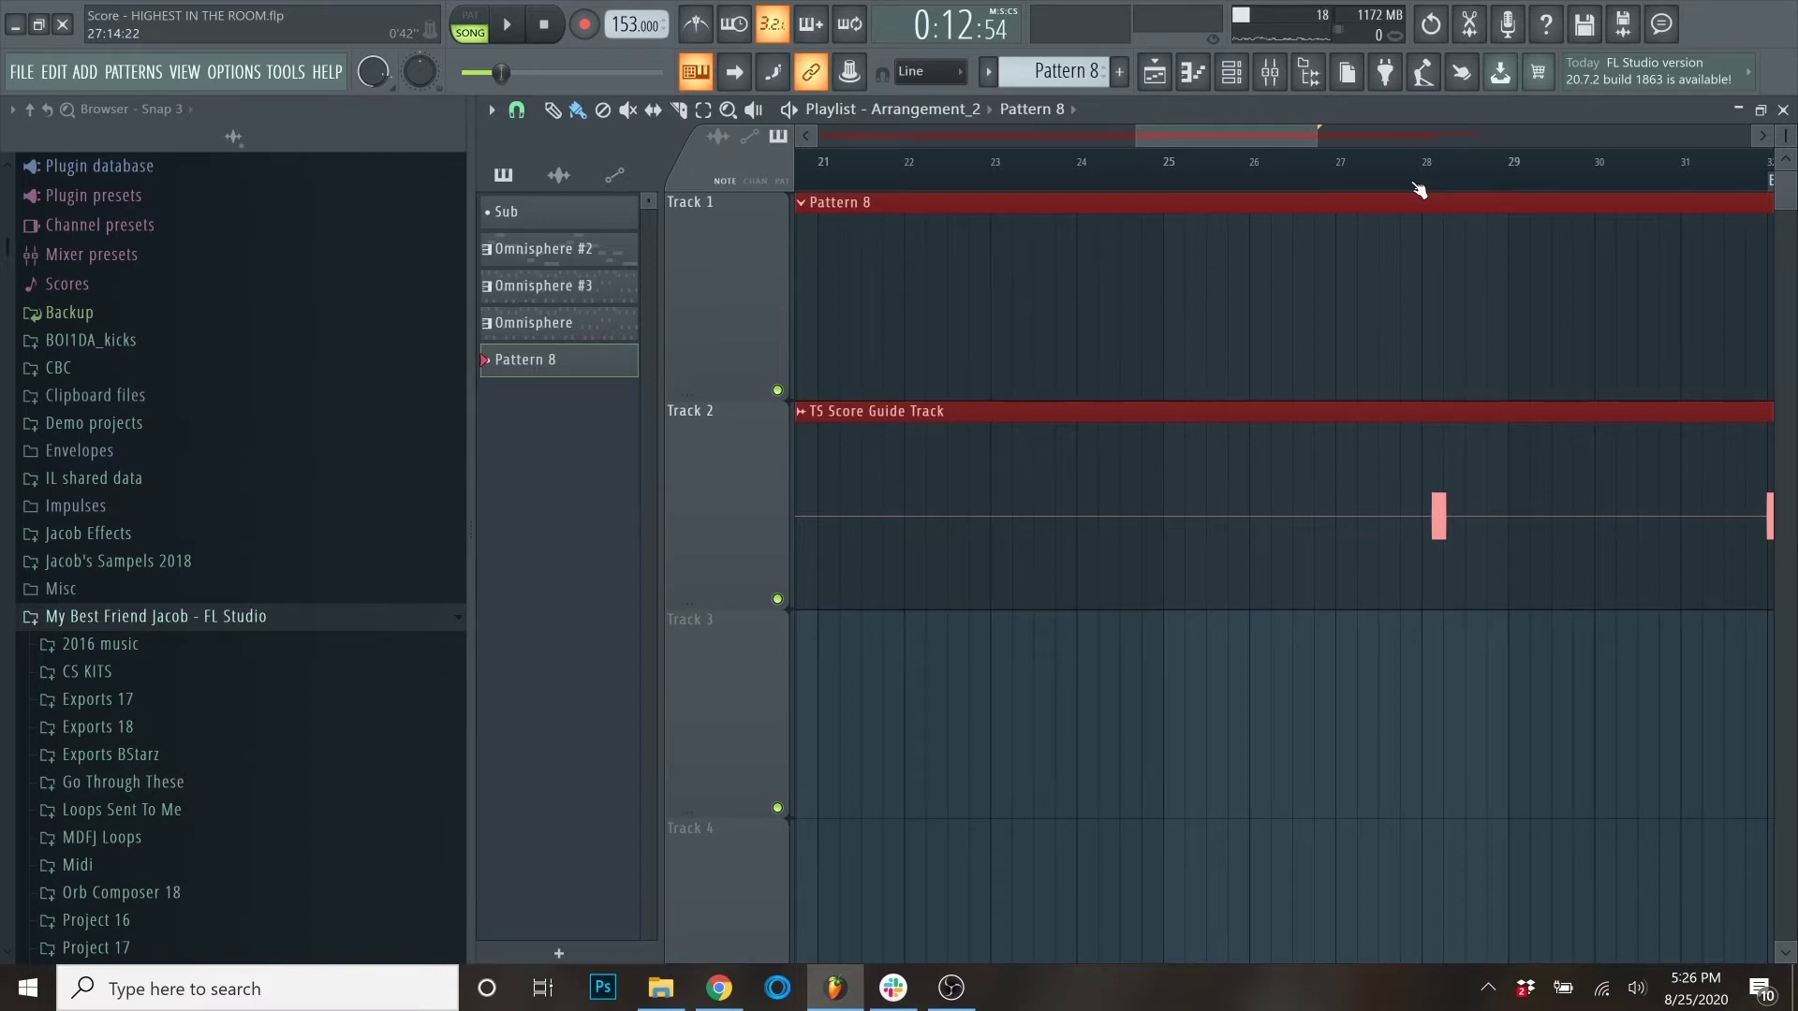
left_click(1417, 190)
scroll(1425, 345, "up", 5)
scroll(1296, 337, "down", 4)
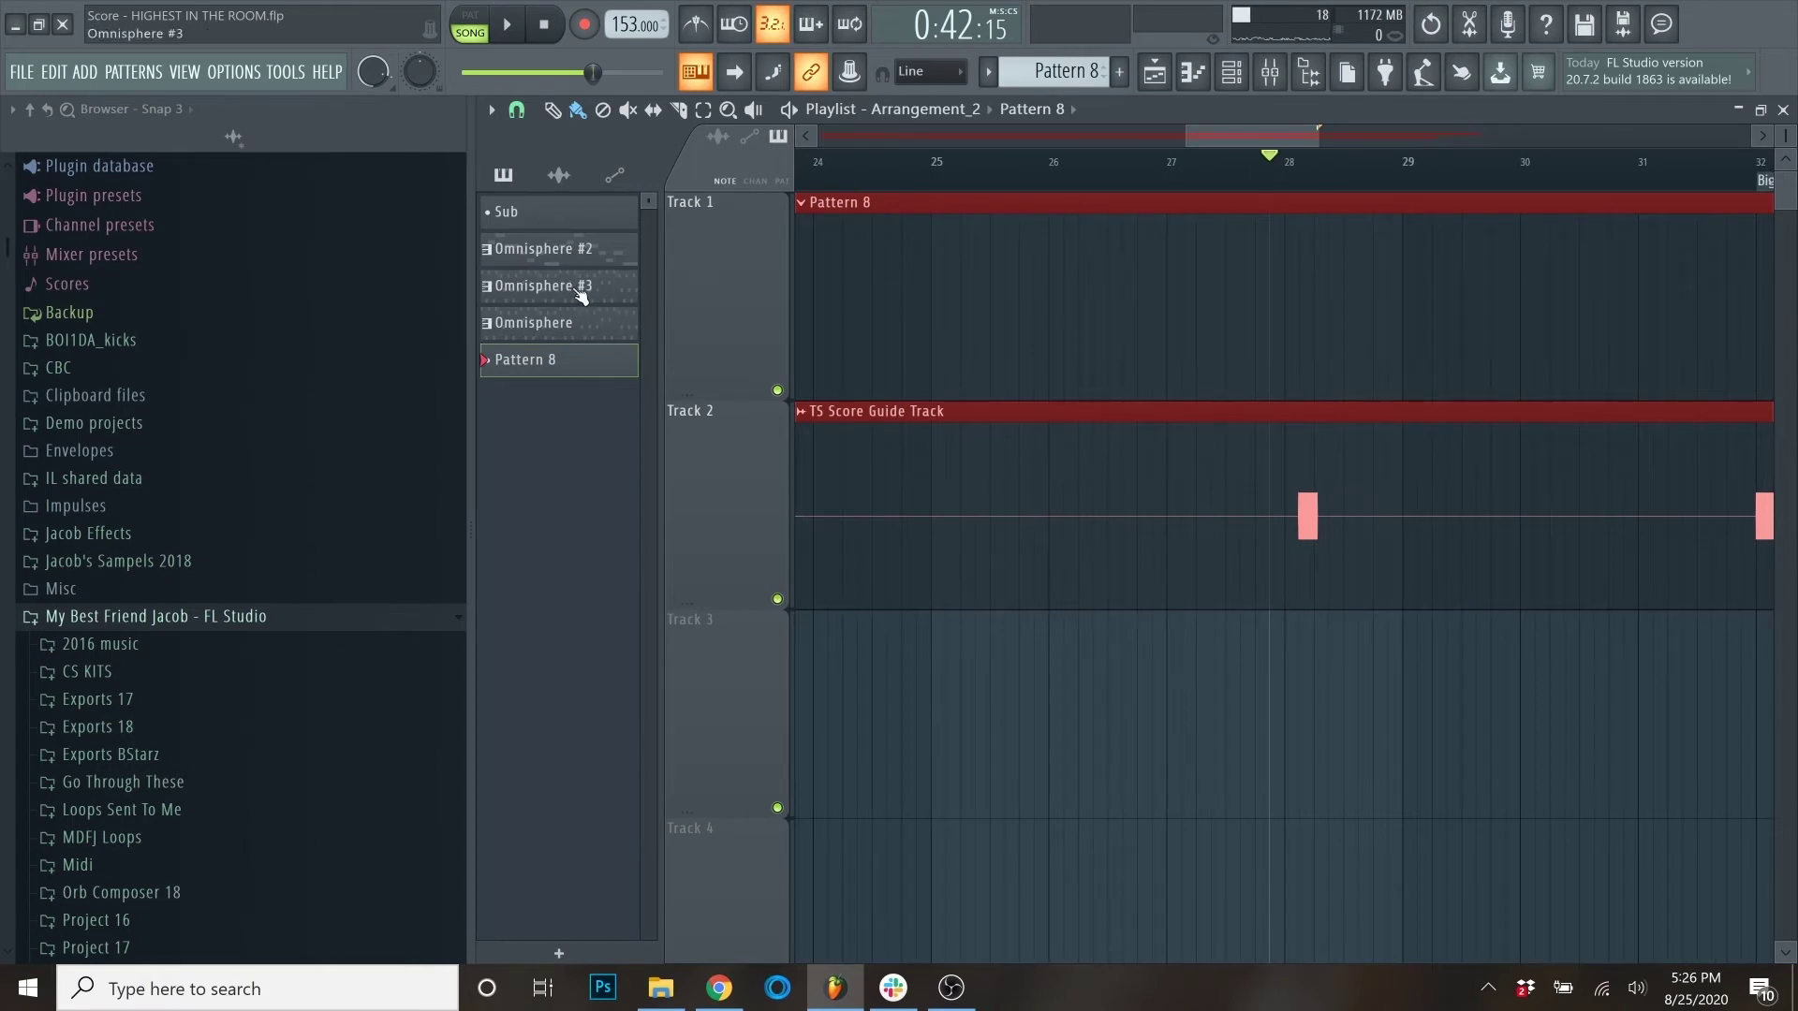
Step: Make Omnisphere #3 the current pattern and place the song position at bar 28
left_click(580, 293)
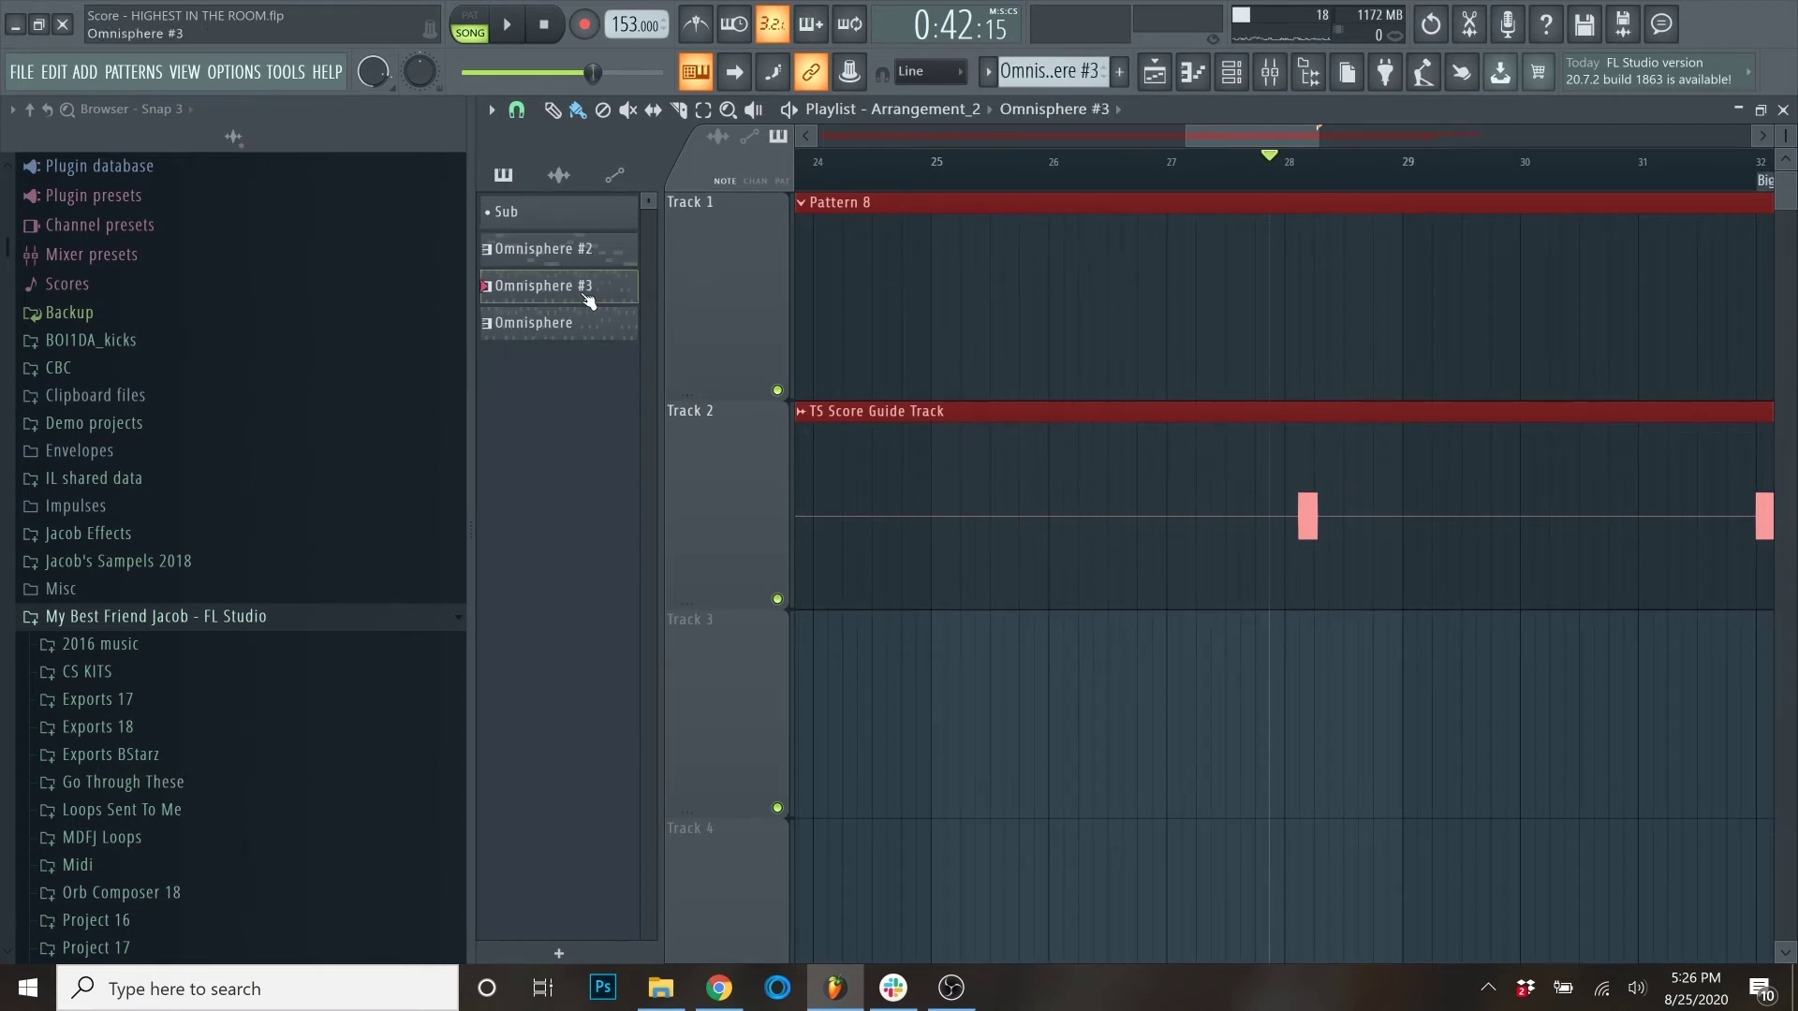
scroll(1288, 476, "up", 4)
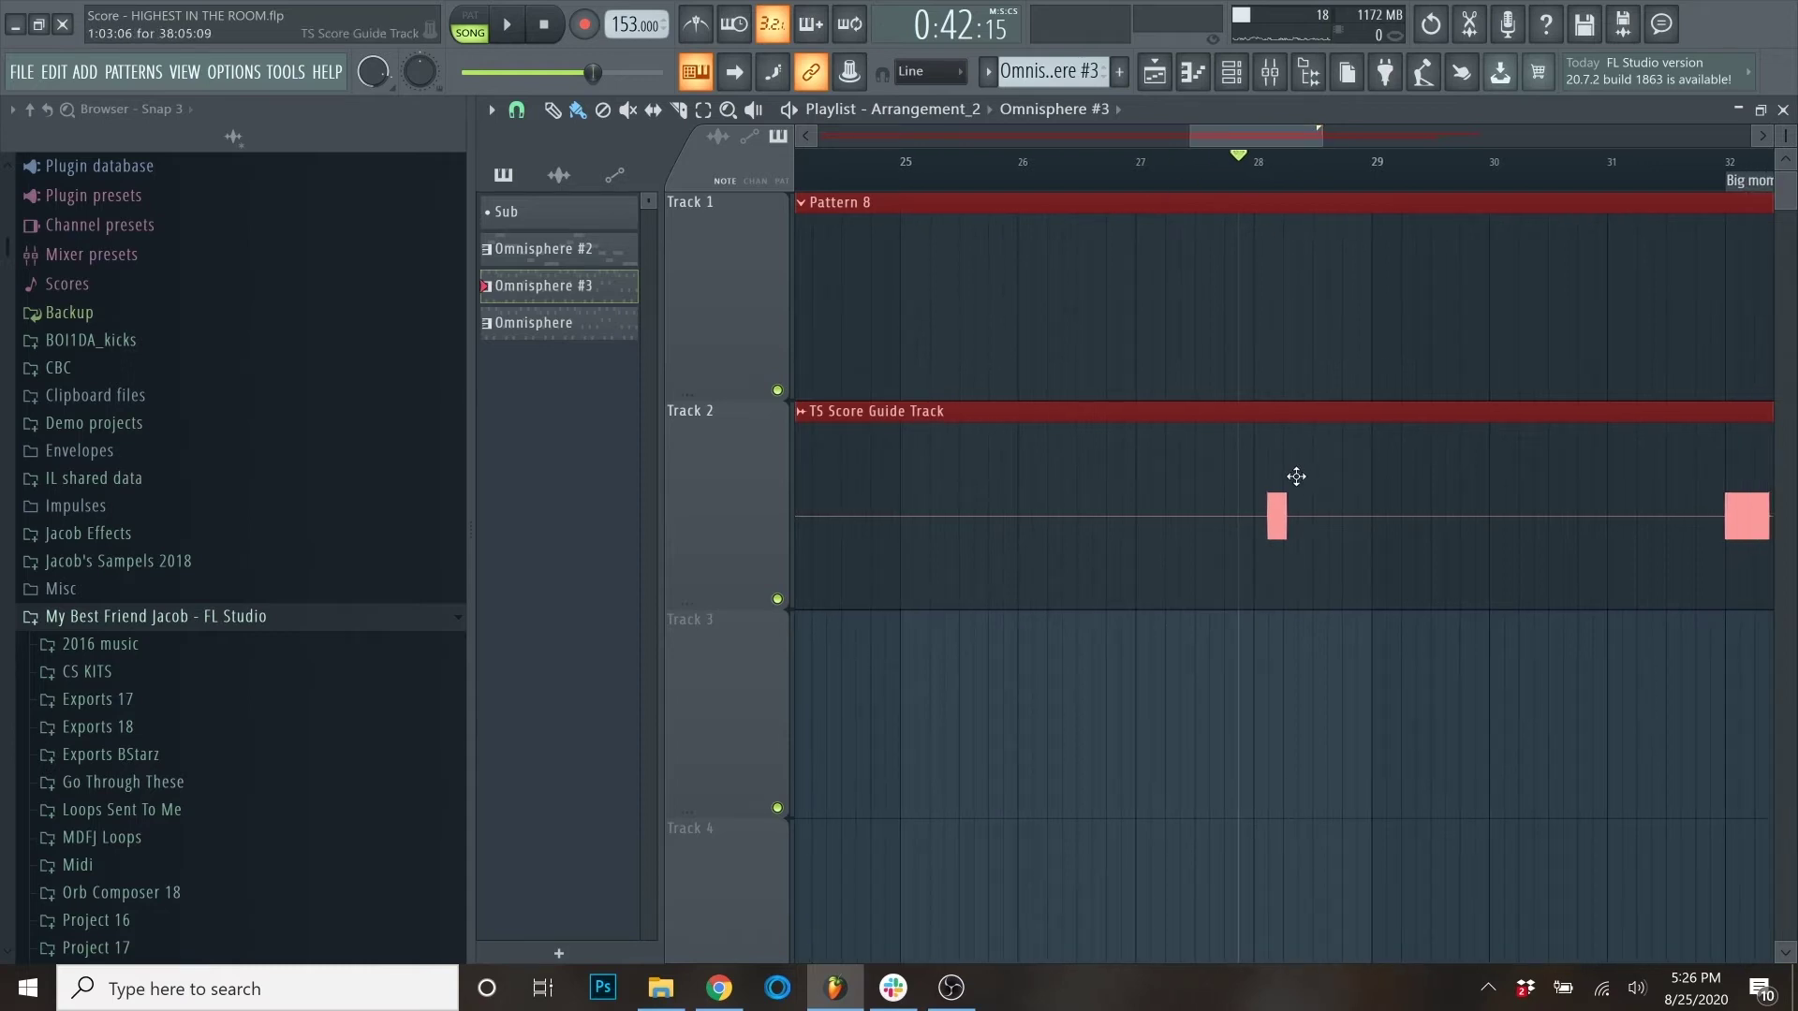
scroll(1171, 300, "down", 1)
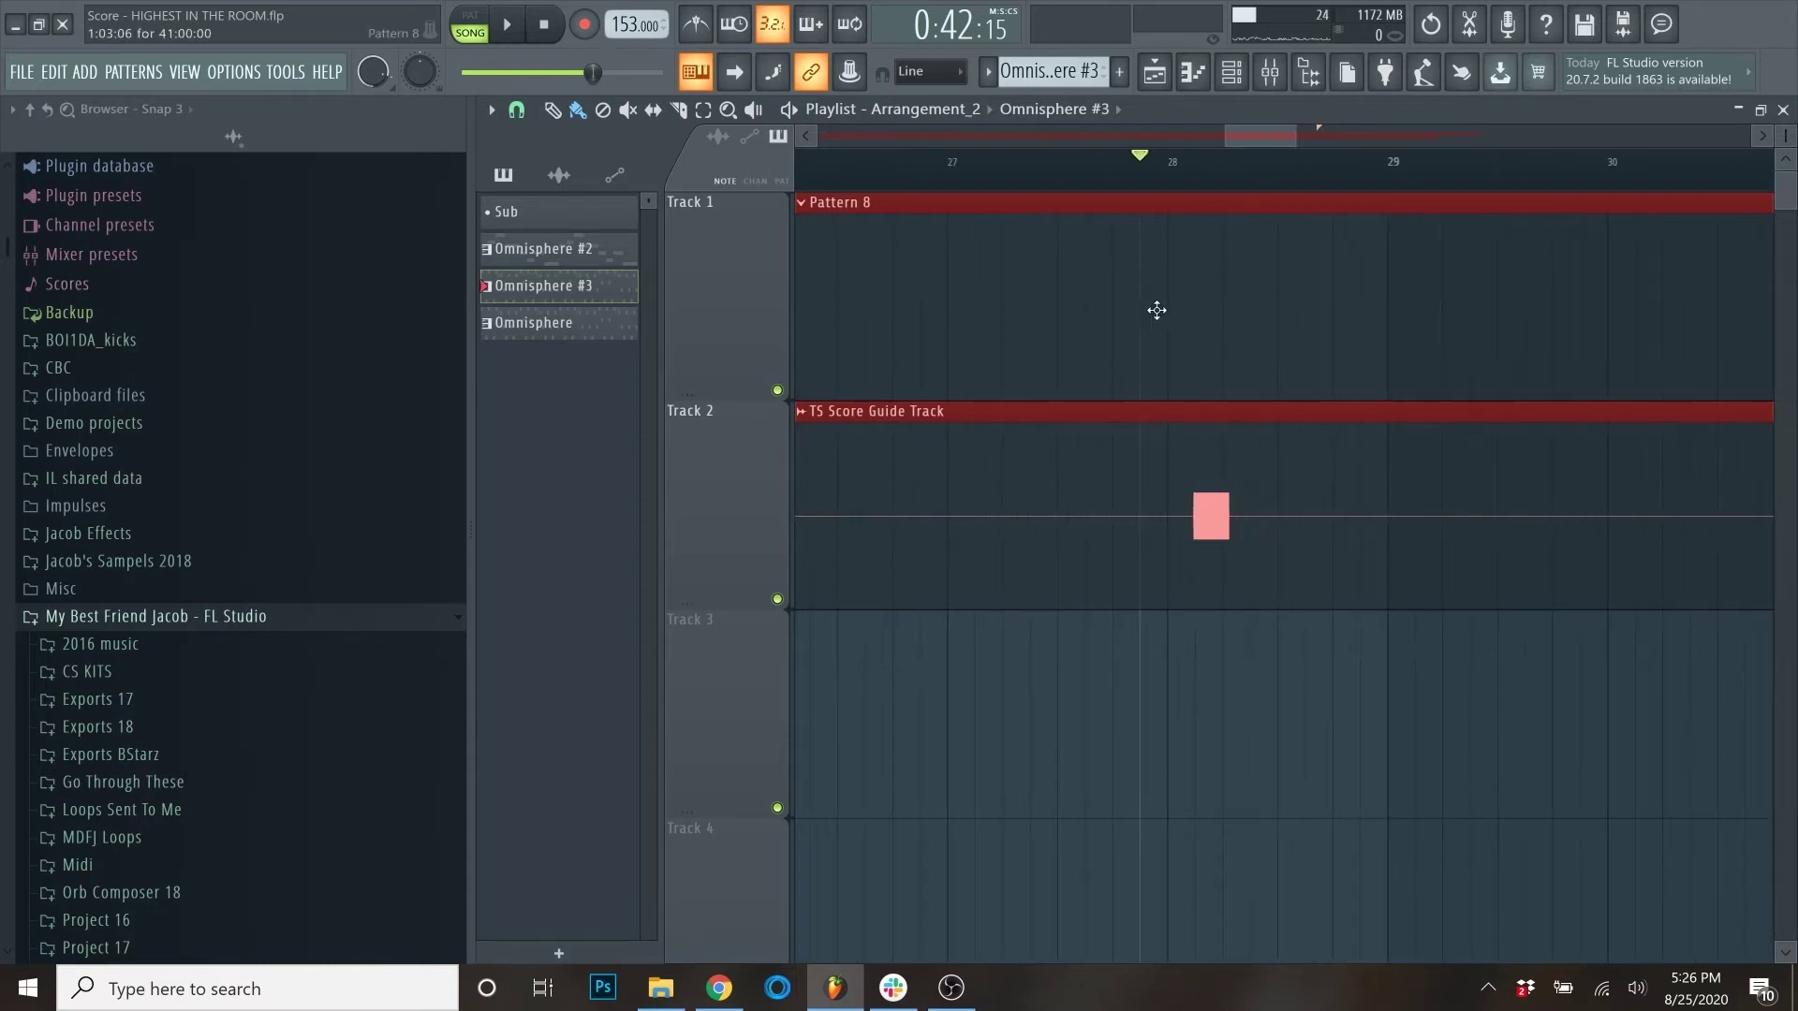
scroll(1126, 247, "up", 2)
left_click(1234, 182)
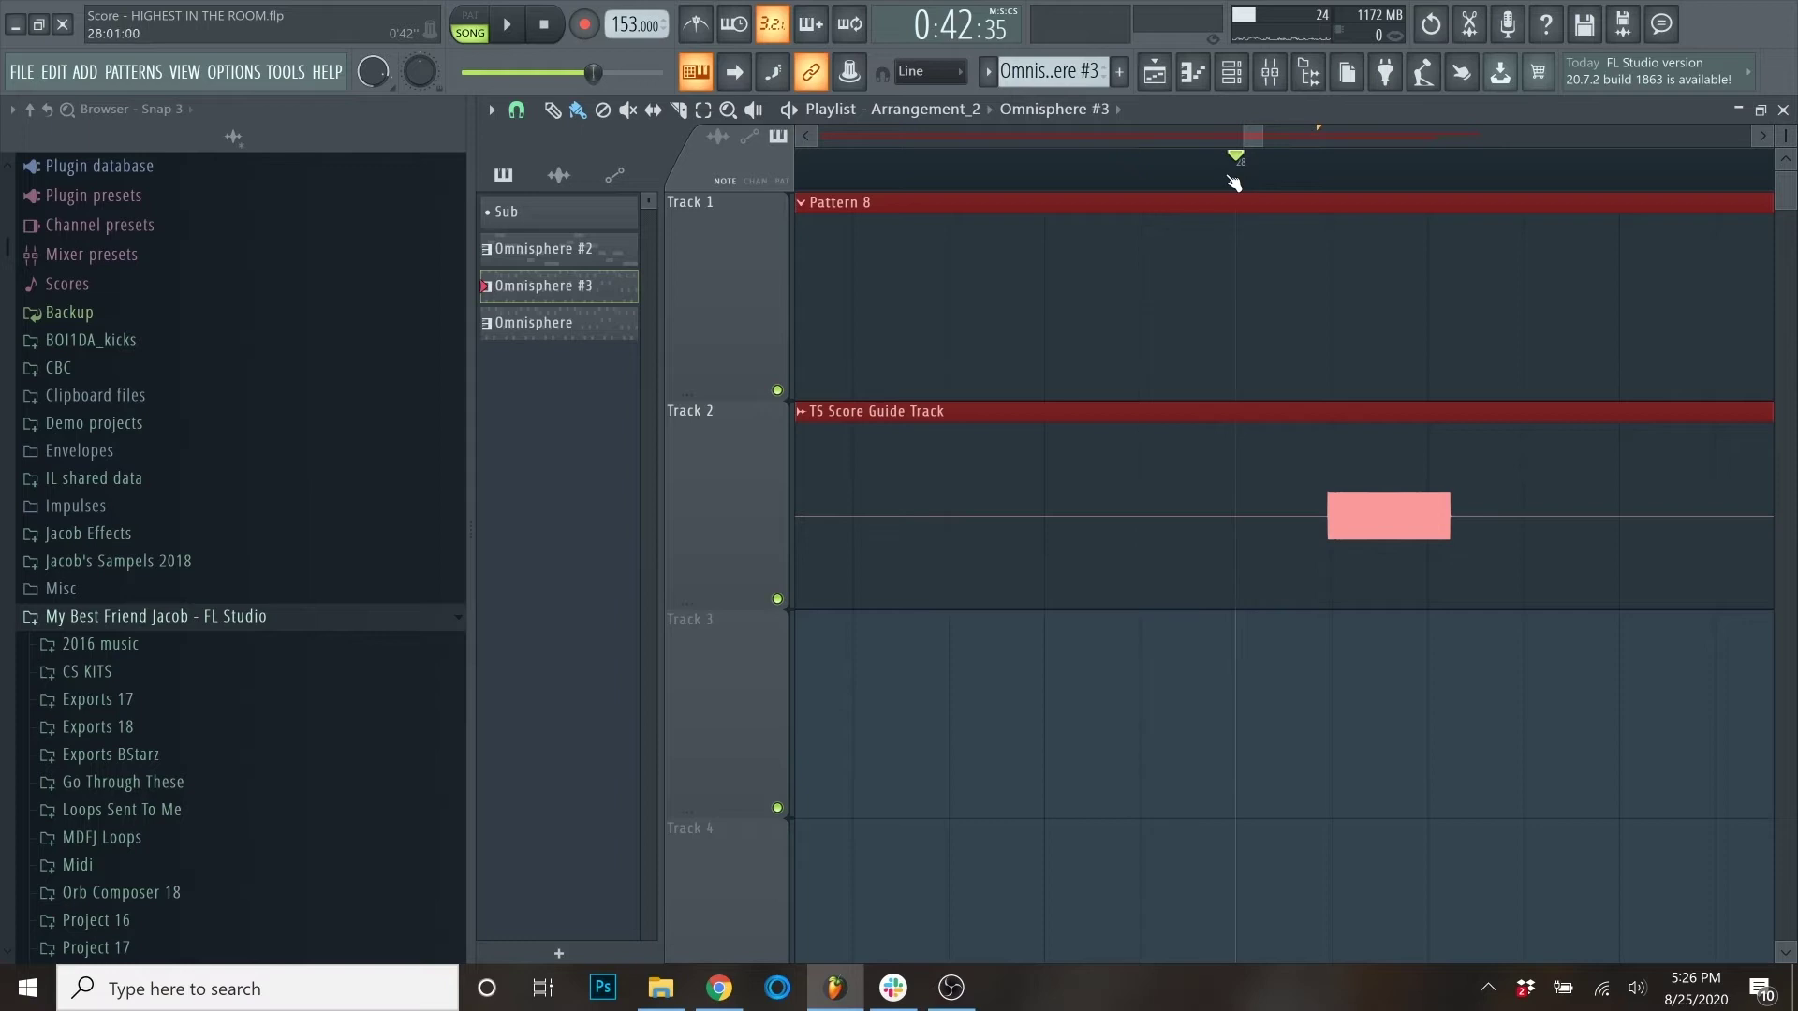
scroll(1285, 369, "down", 4)
scroll(1284, 369, "down", 5)
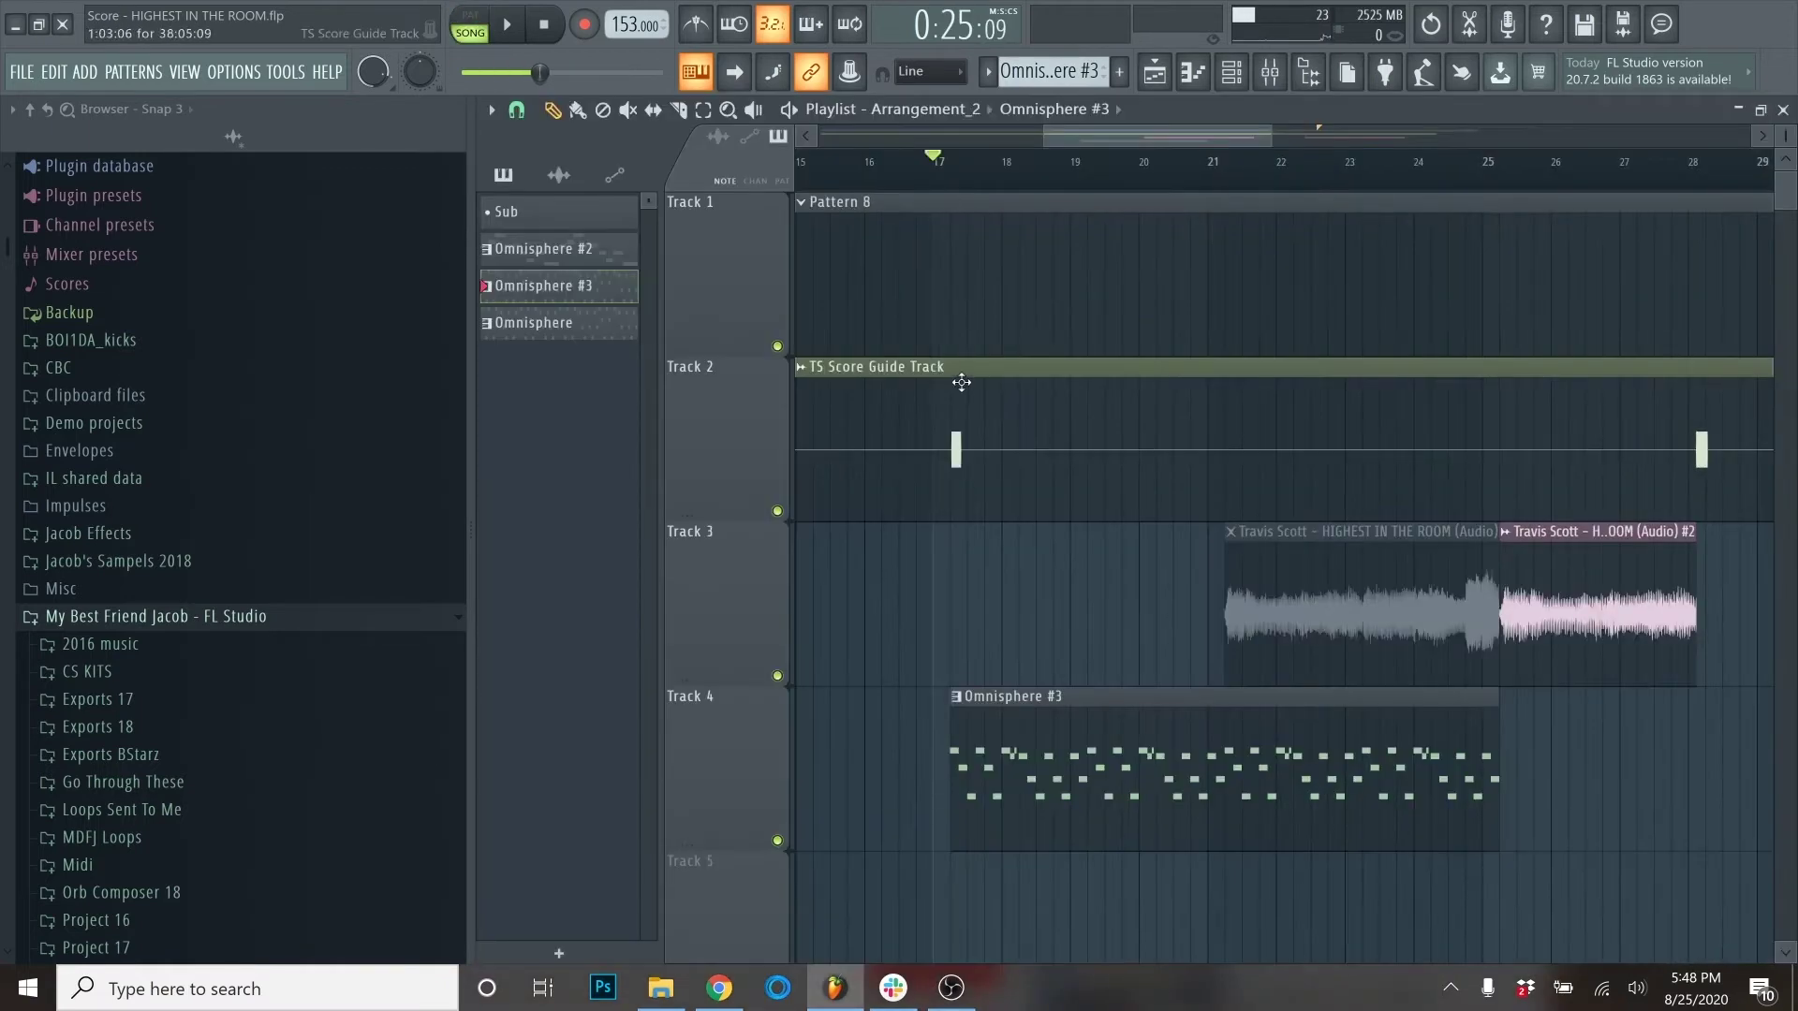
Step: Jump the song position to the Big moment and audition it, then stop playback
scroll(936, 470, "down", 5)
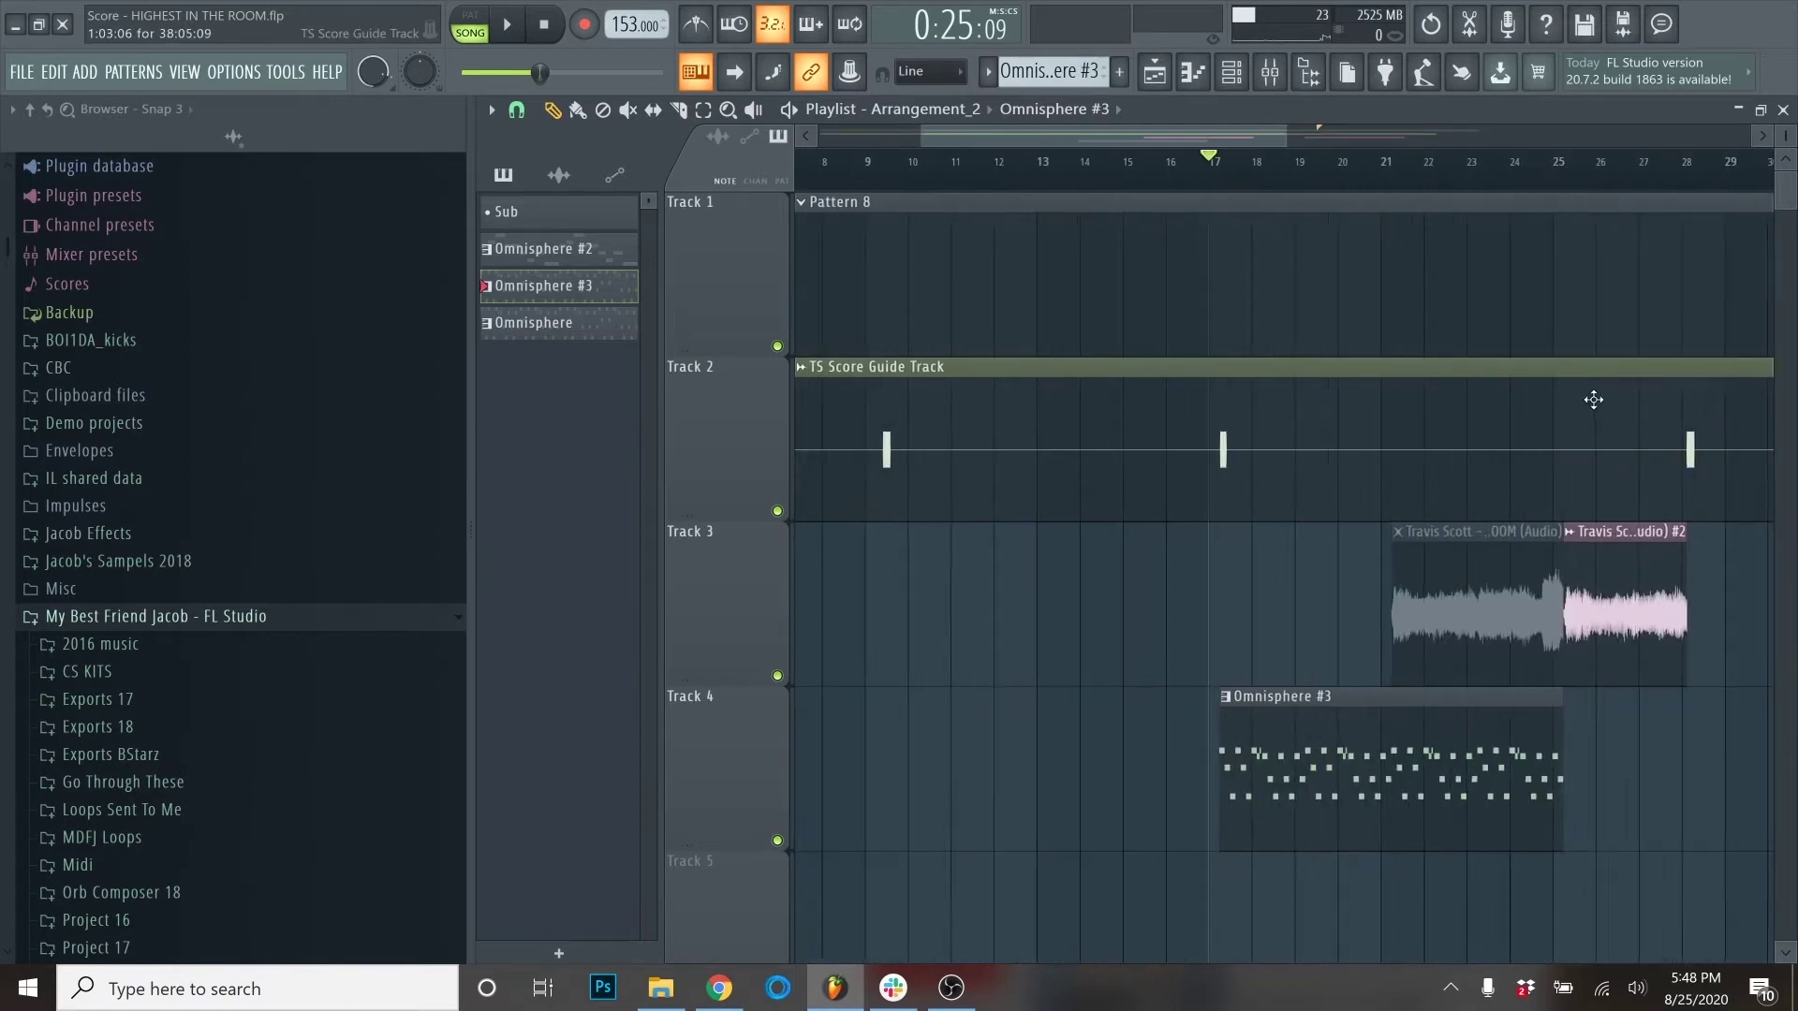
scroll(1337, 468, "up", 5)
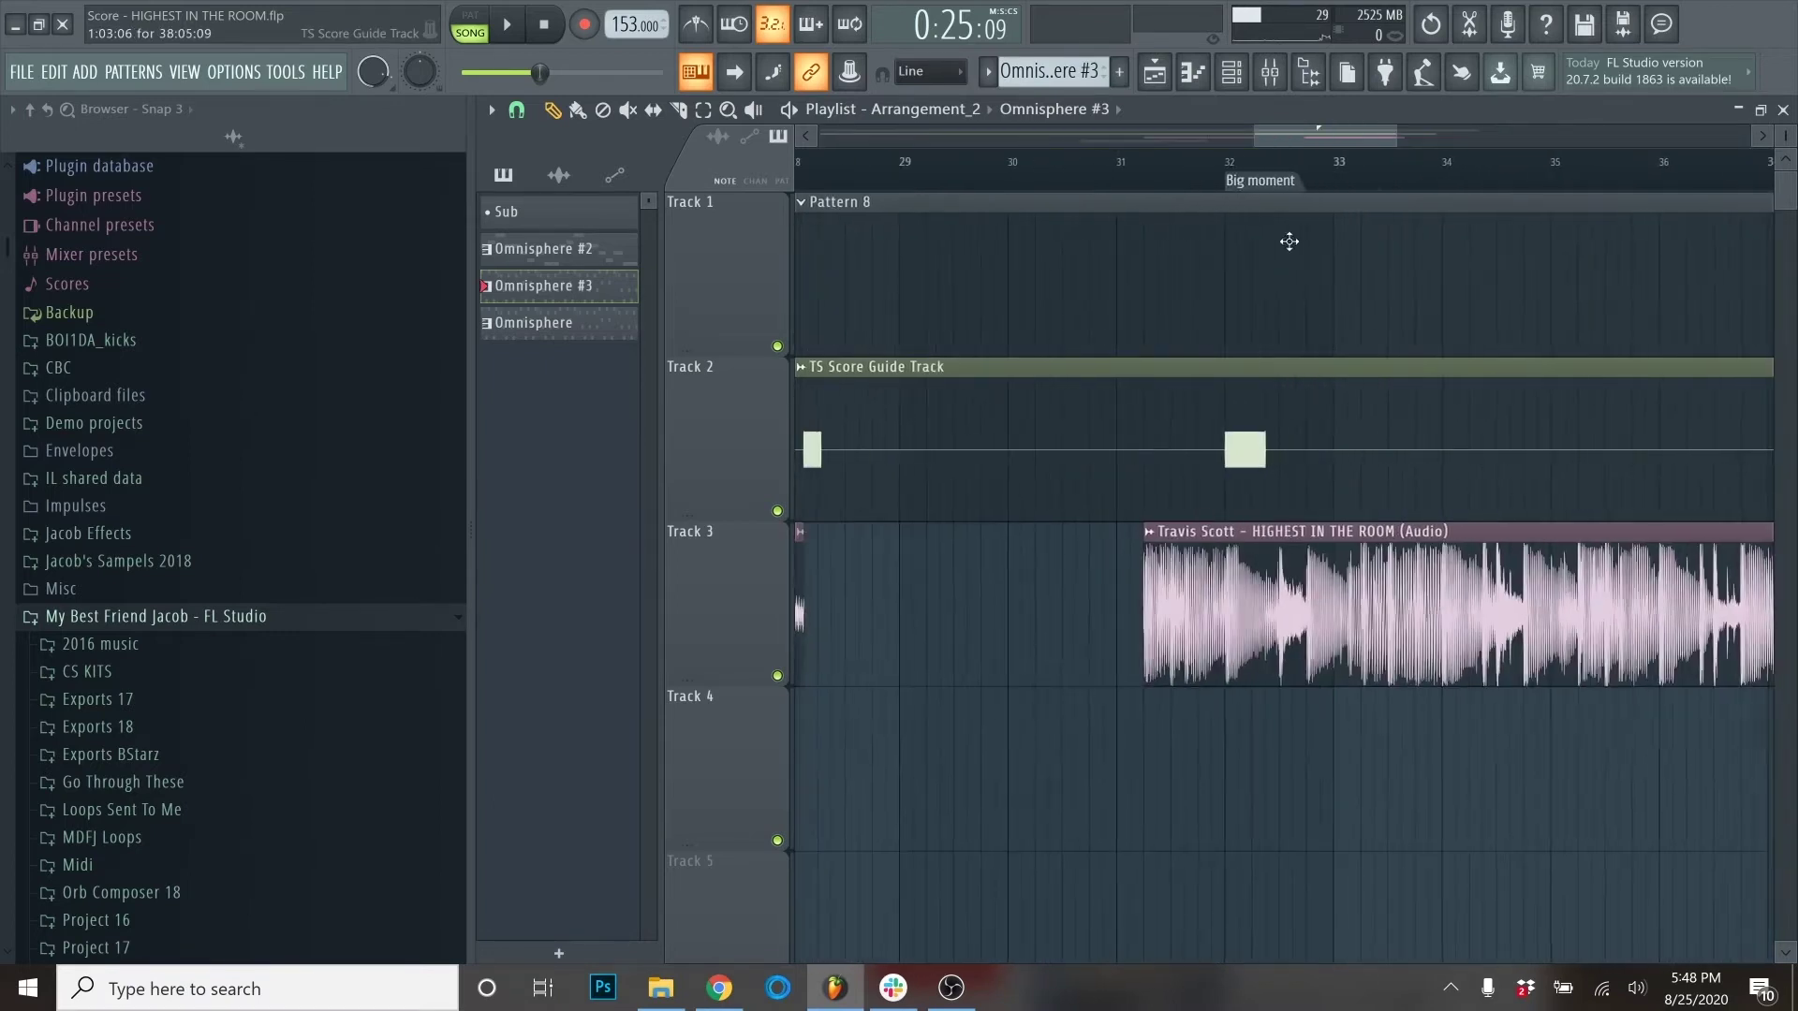
left_click(1227, 161)
scroll(1228, 413, "up", 2)
scroll(1299, 626, "up", 1)
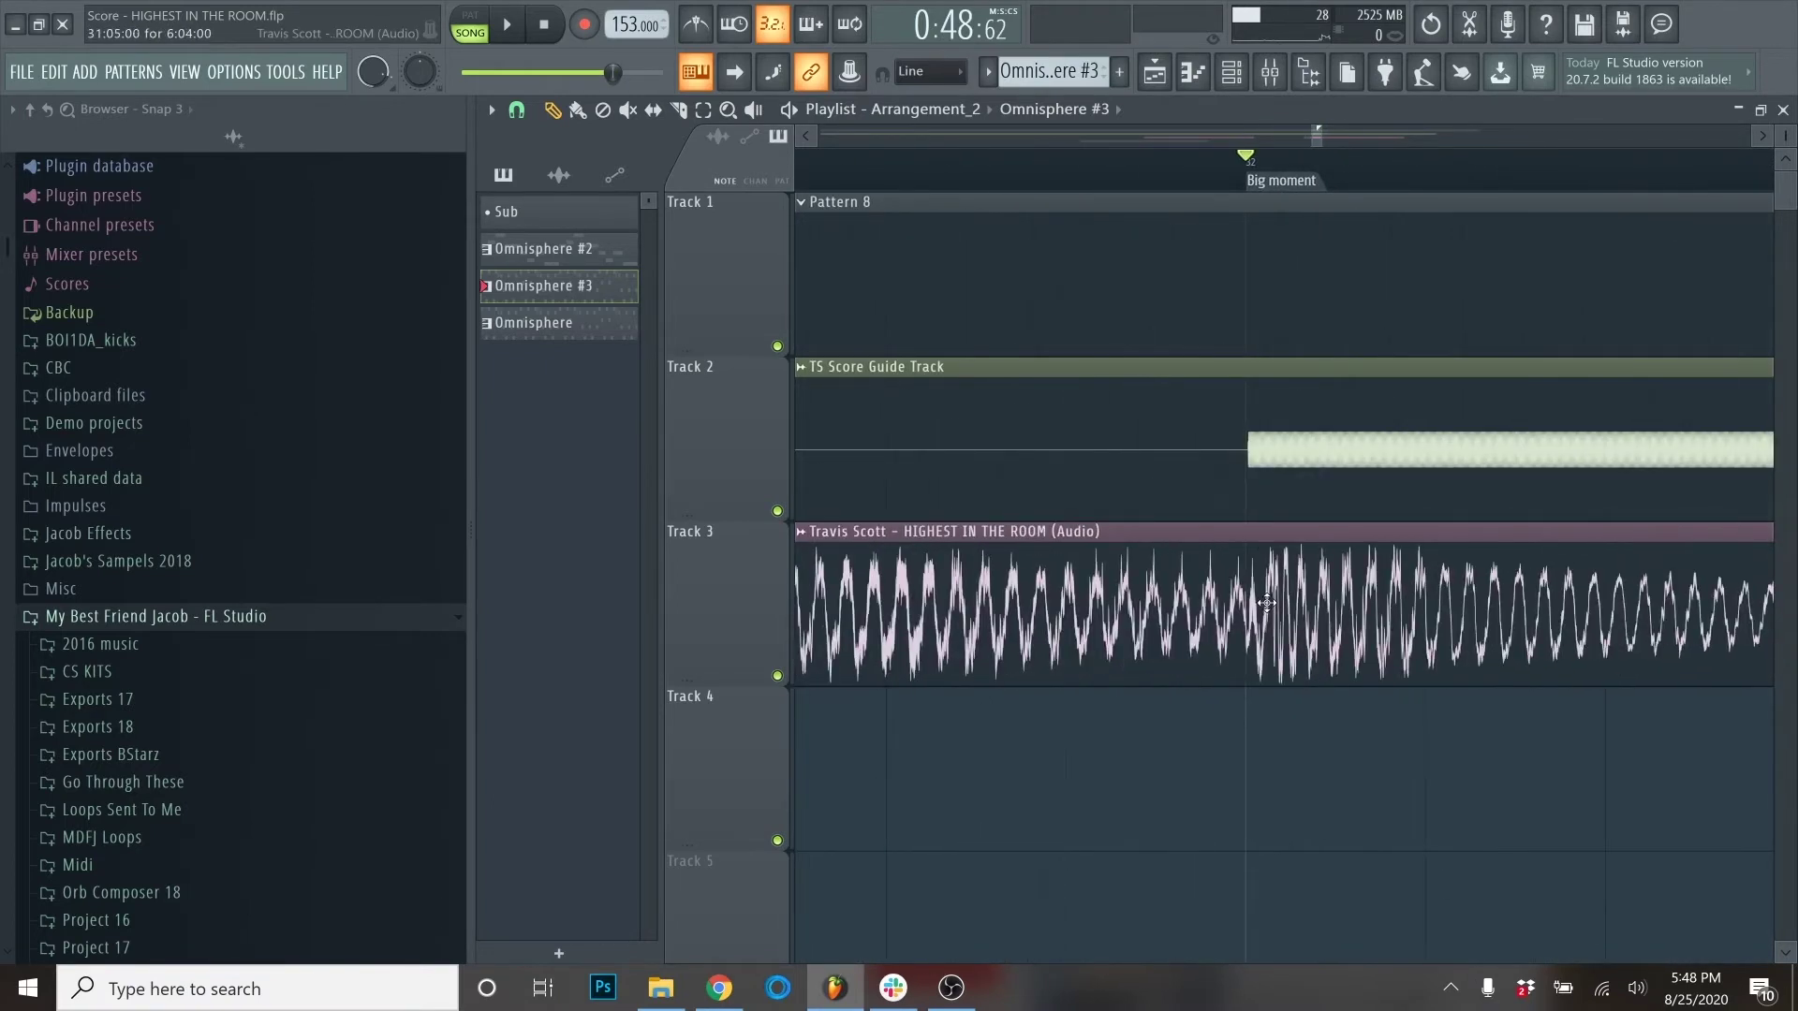
scroll(1273, 609, "down", 2)
scroll(1266, 603, "down", 2)
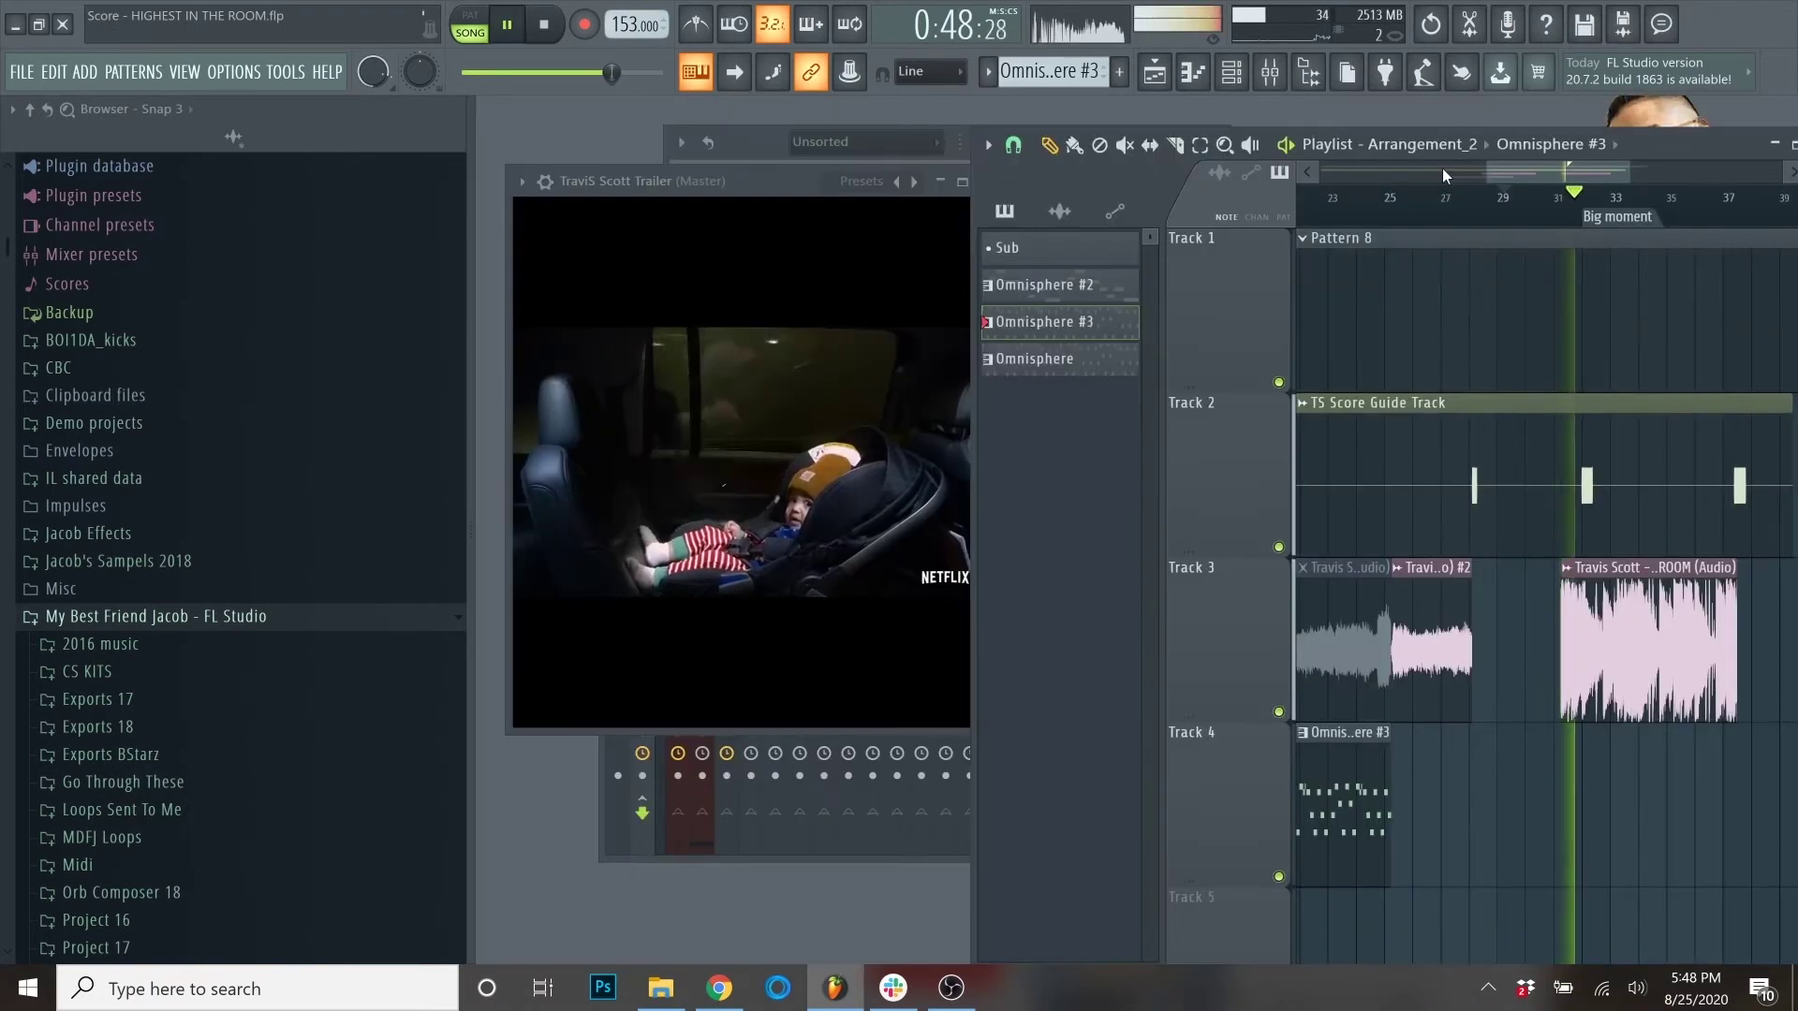
key("space")
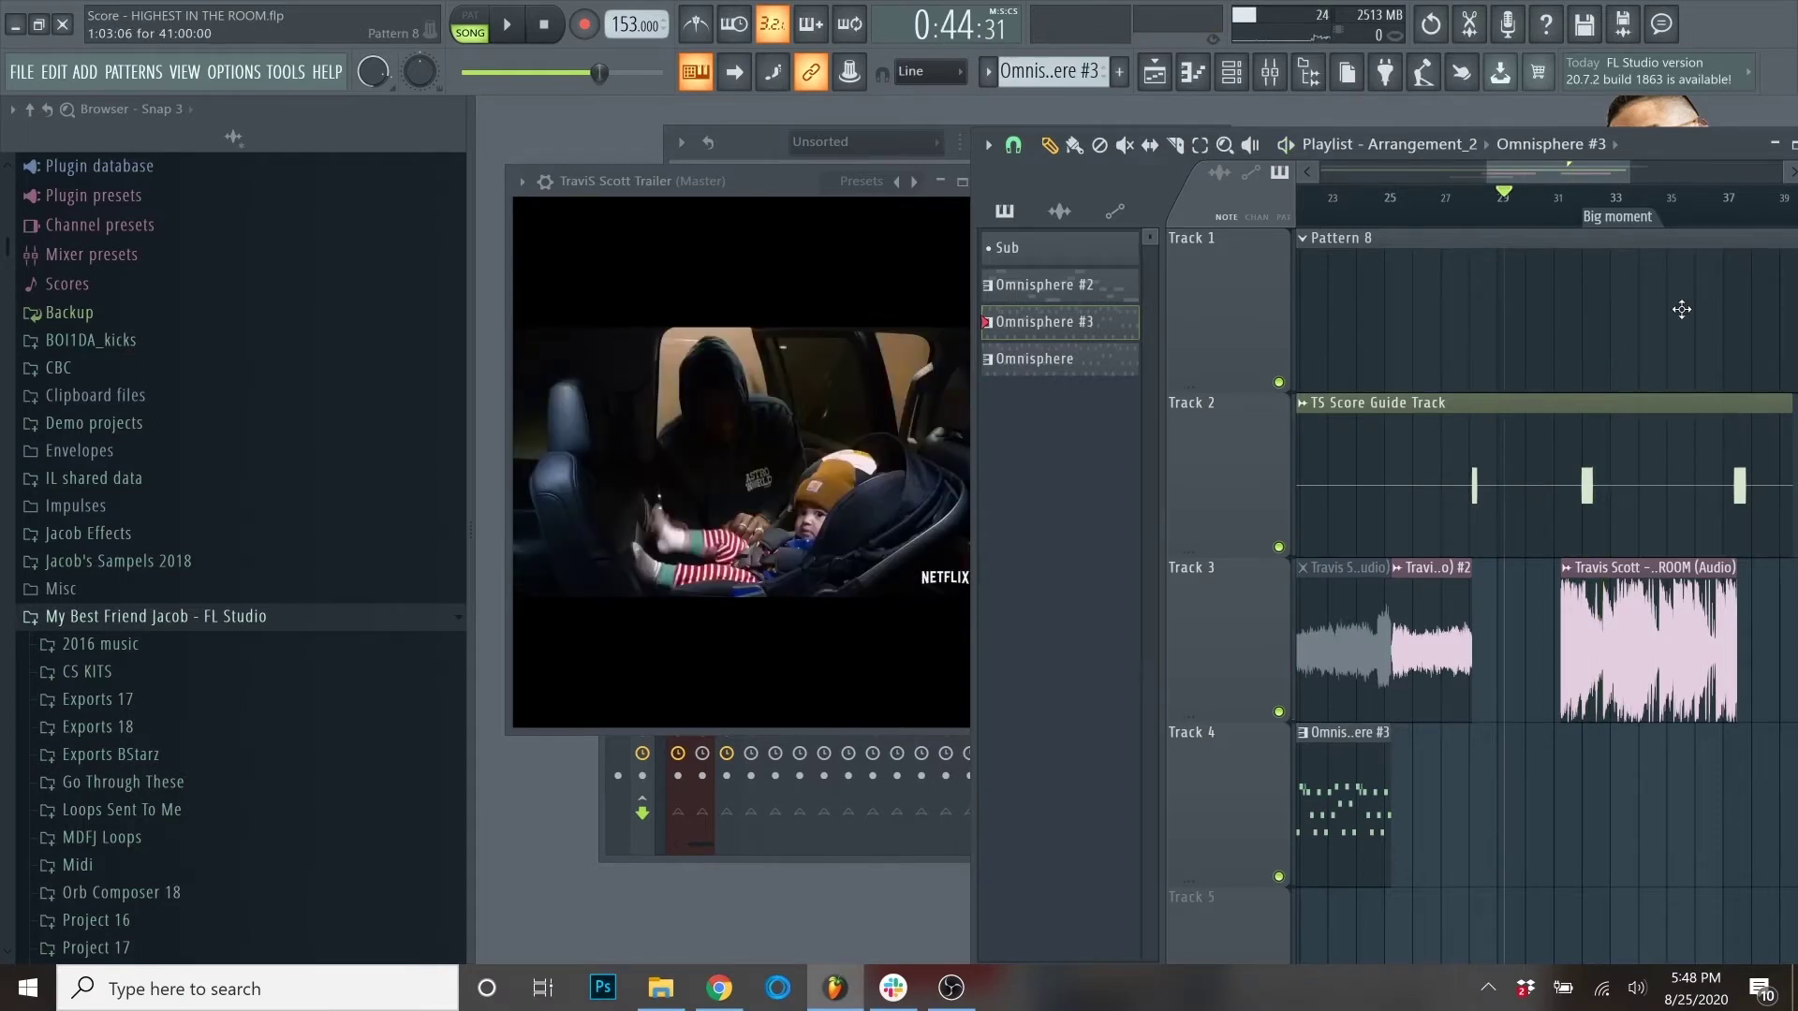
Step: Maximize the playlist and briefly play from the Big moment marker
double_click(1734, 146)
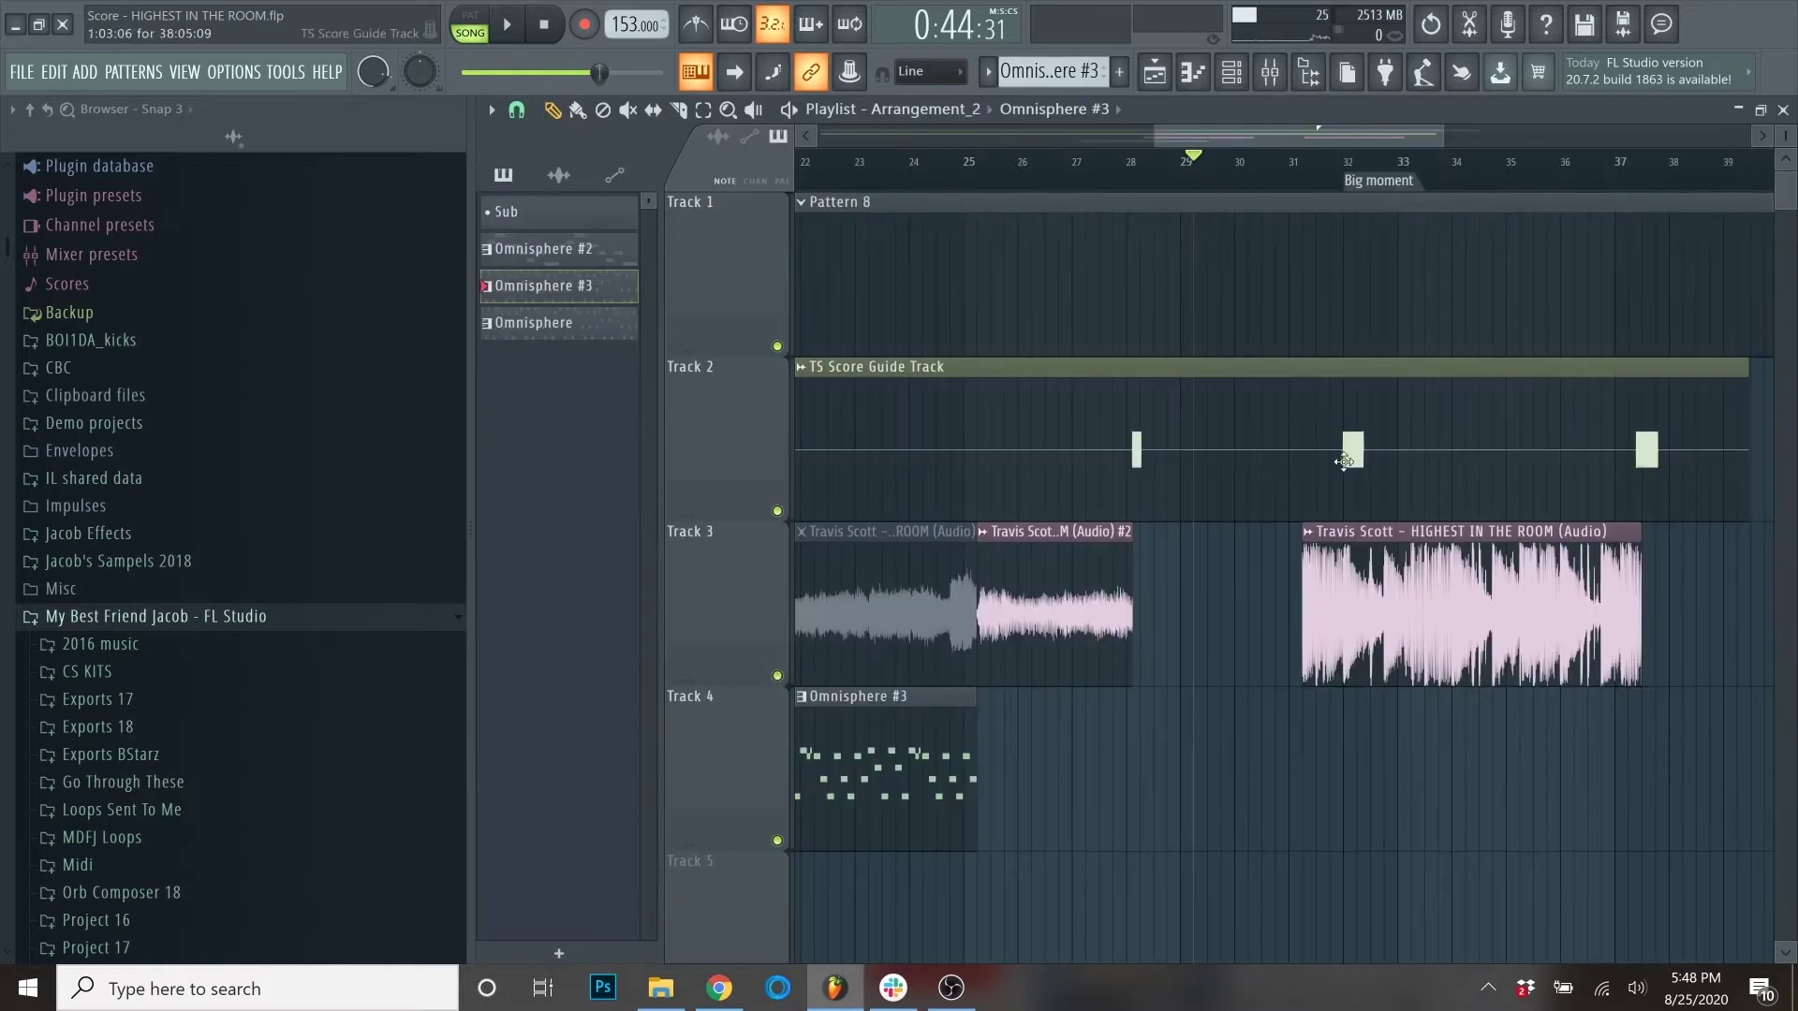
scroll(1417, 190, "up", 3)
left_click(1364, 181)
key("space")
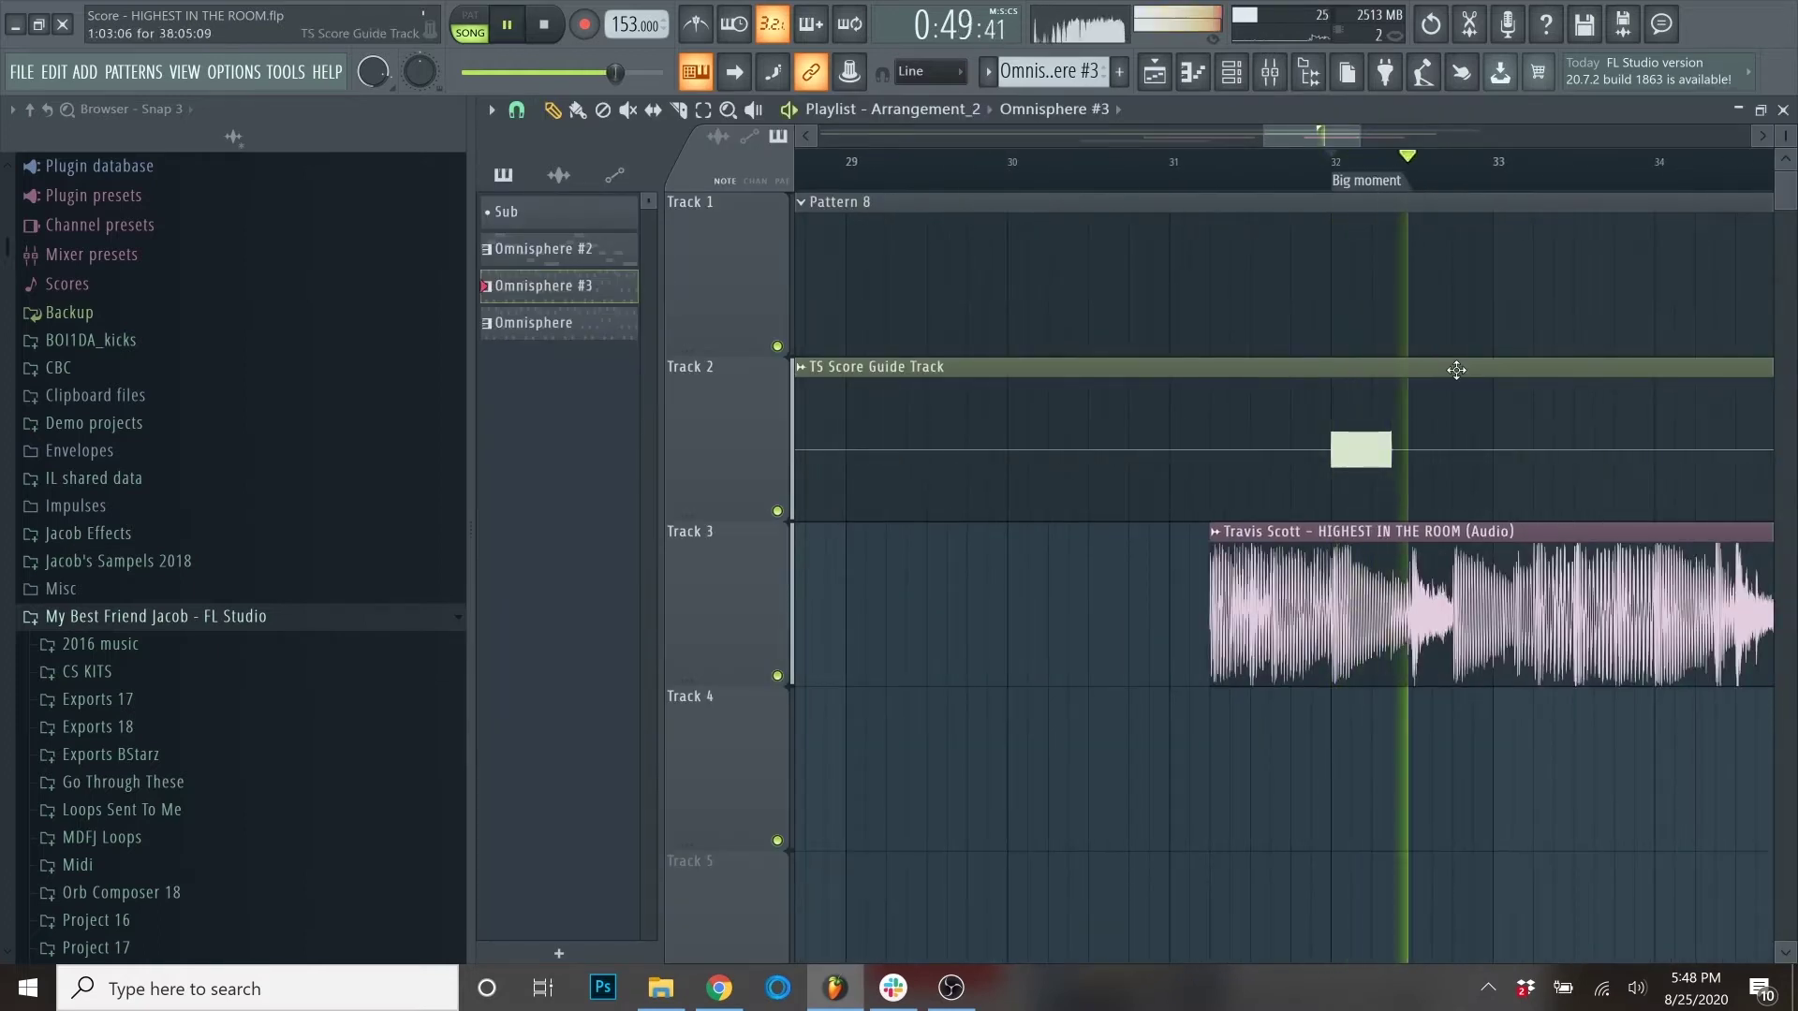
key("space")
scroll(1397, 424, "down", 2)
scroll(1397, 424, "down", 4)
scroll(1400, 469, "up", 4)
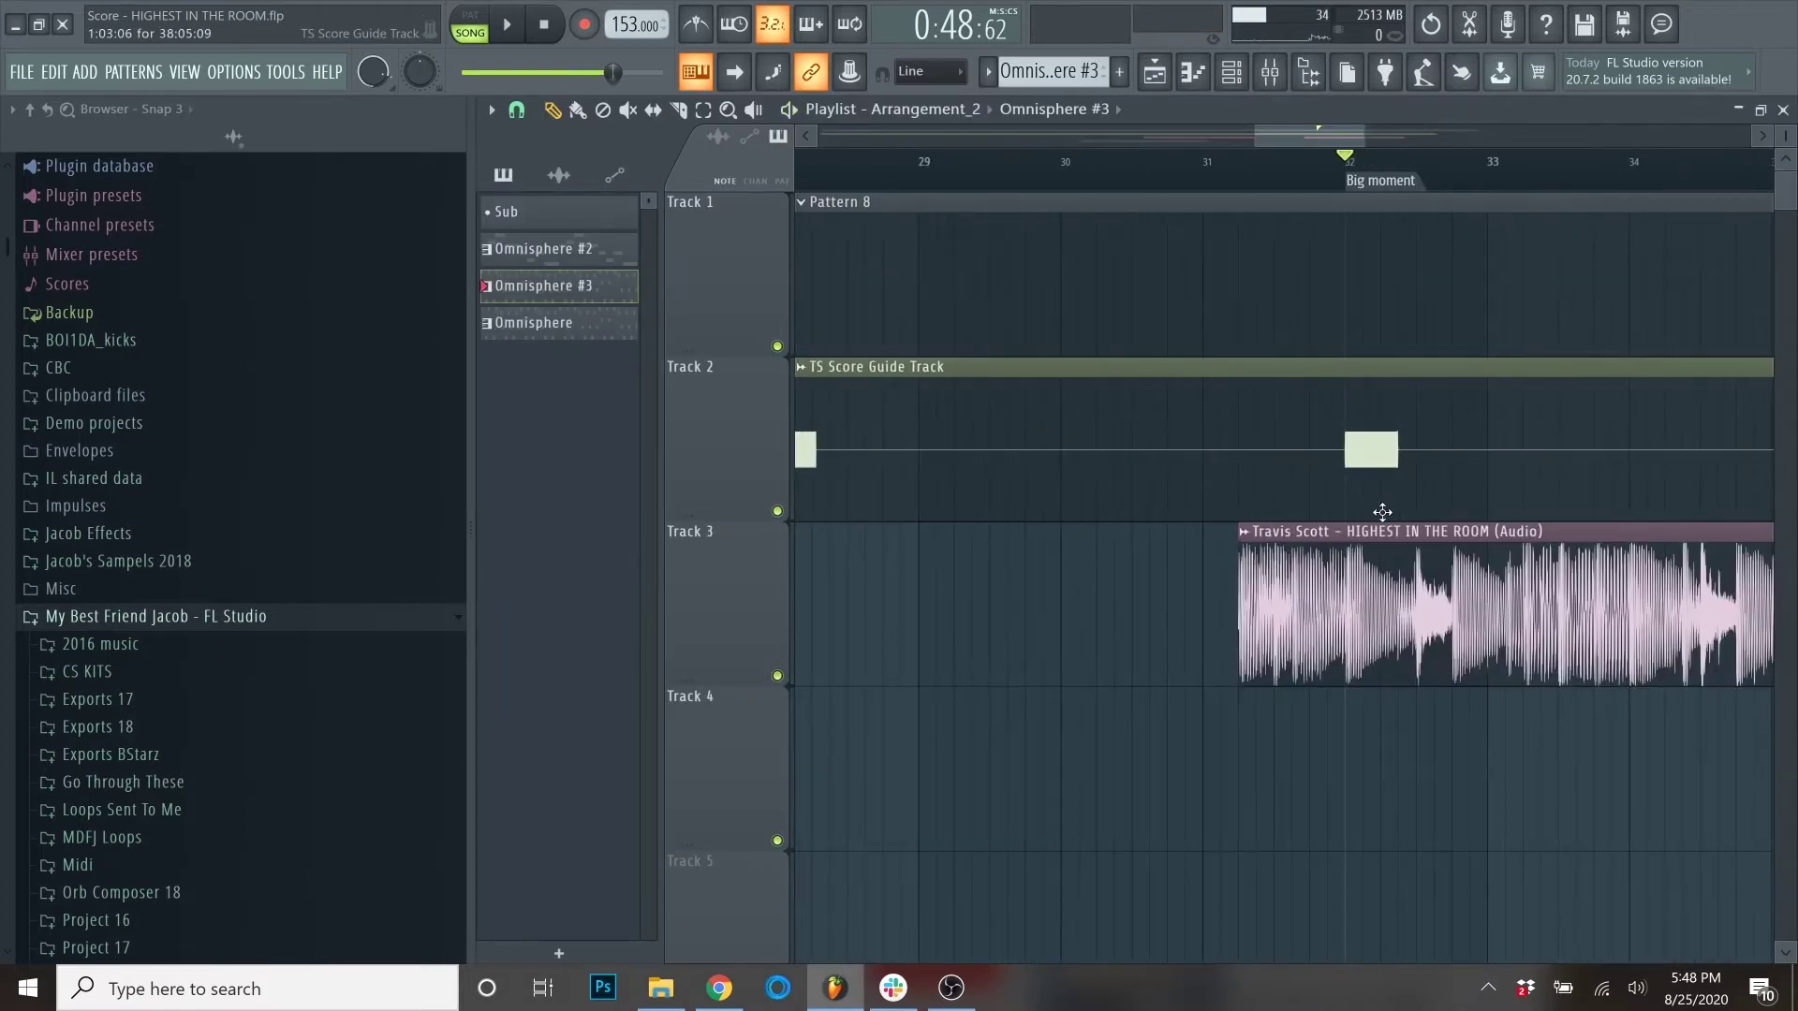
scroll(1409, 522, "down", 2)
scroll(1469, 446, "up", 3)
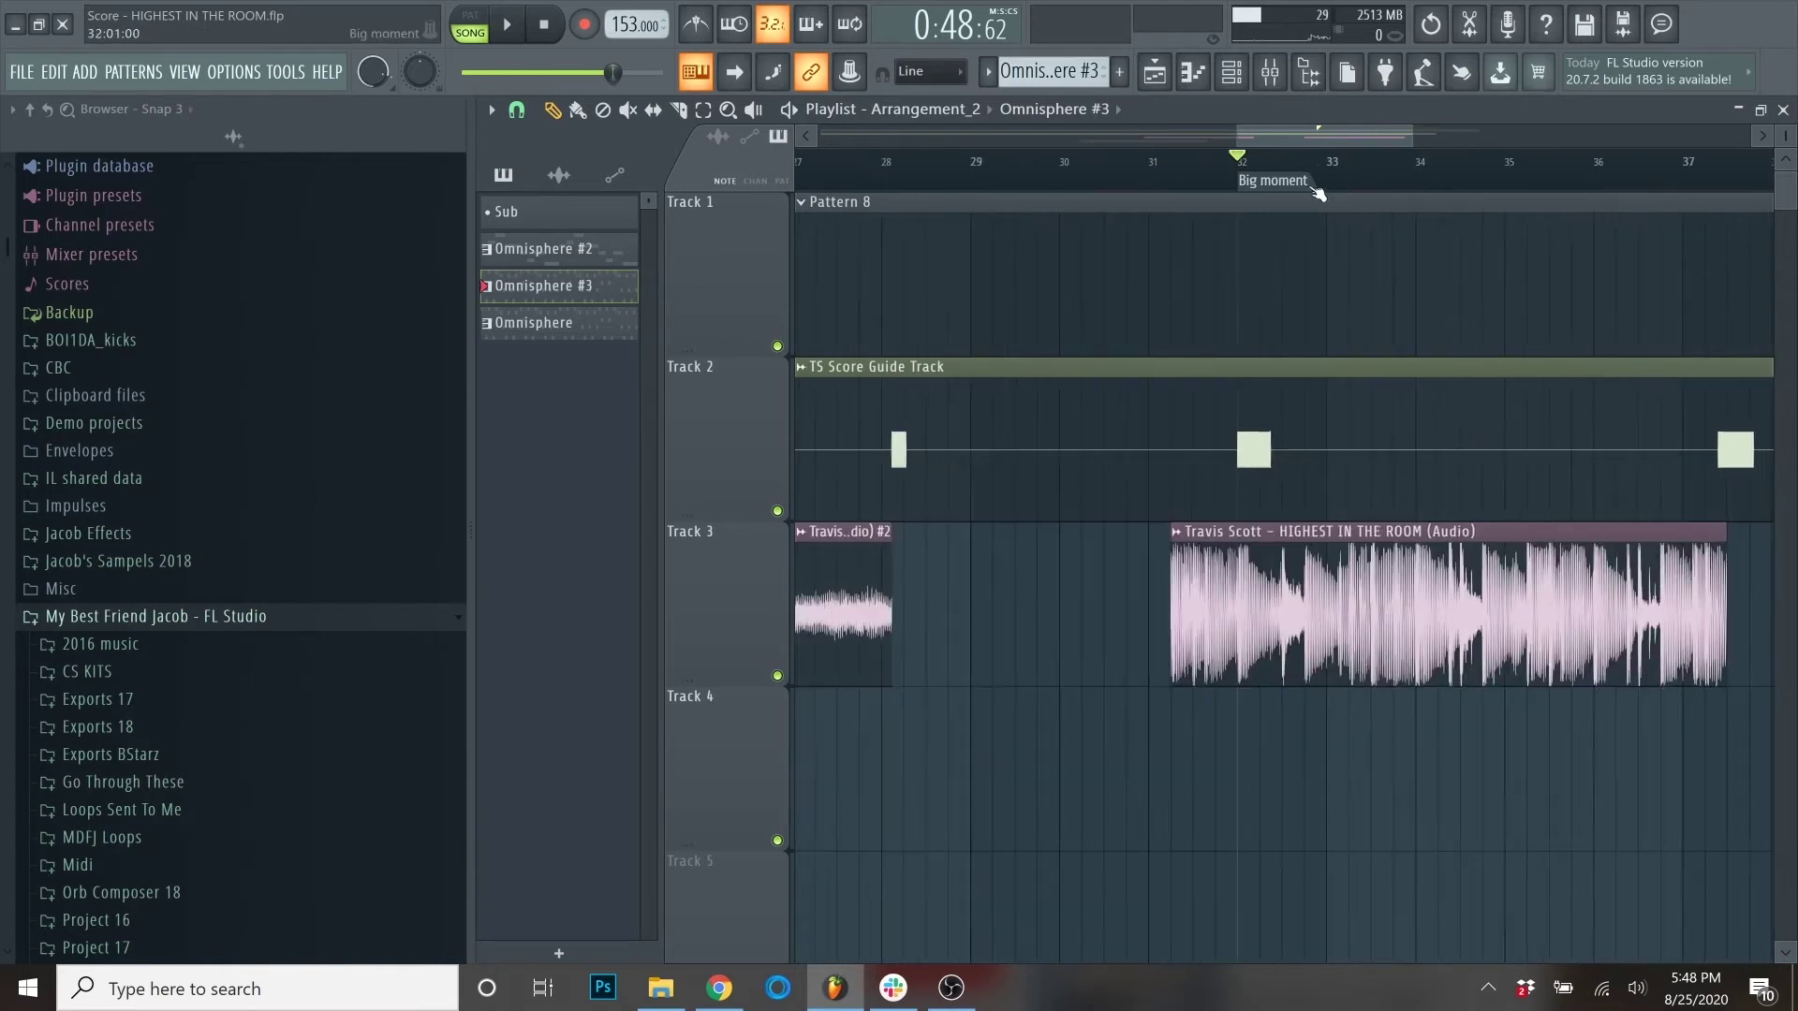
Step: Play the song with the trailer video, then restore the playlist at about bar 25
key("F5")
key("space")
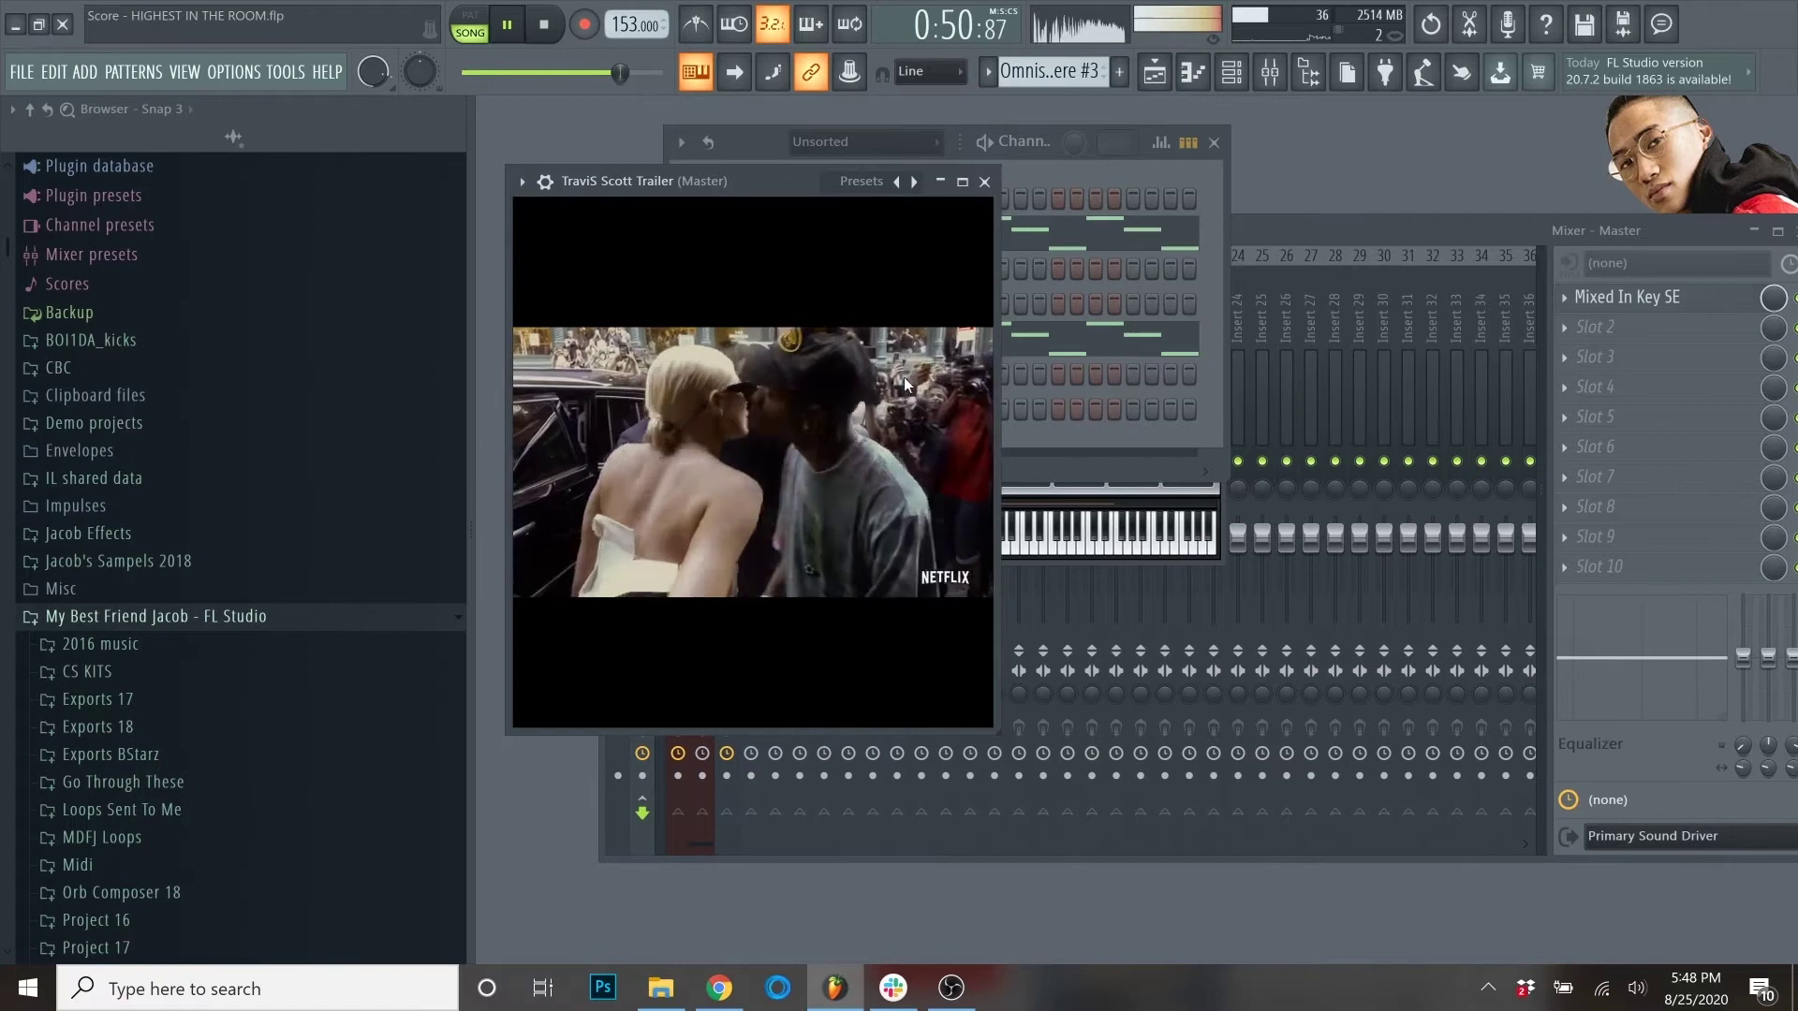
key("space")
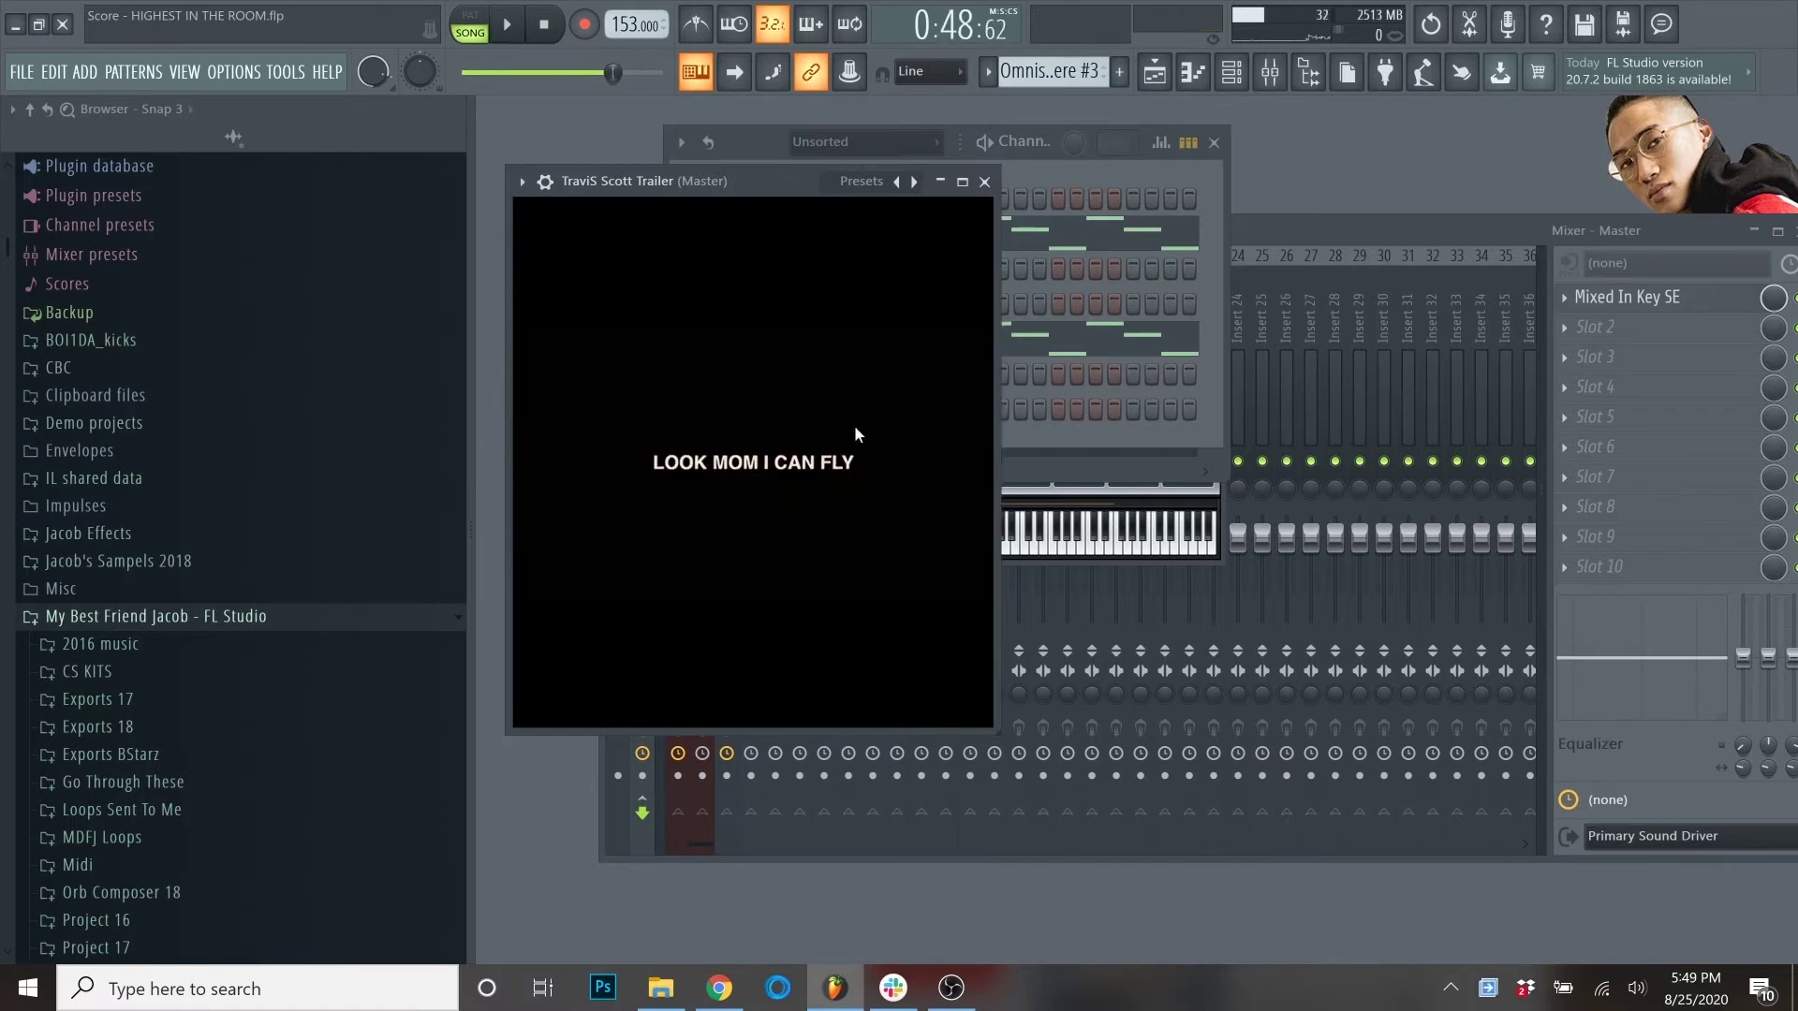
key("F5")
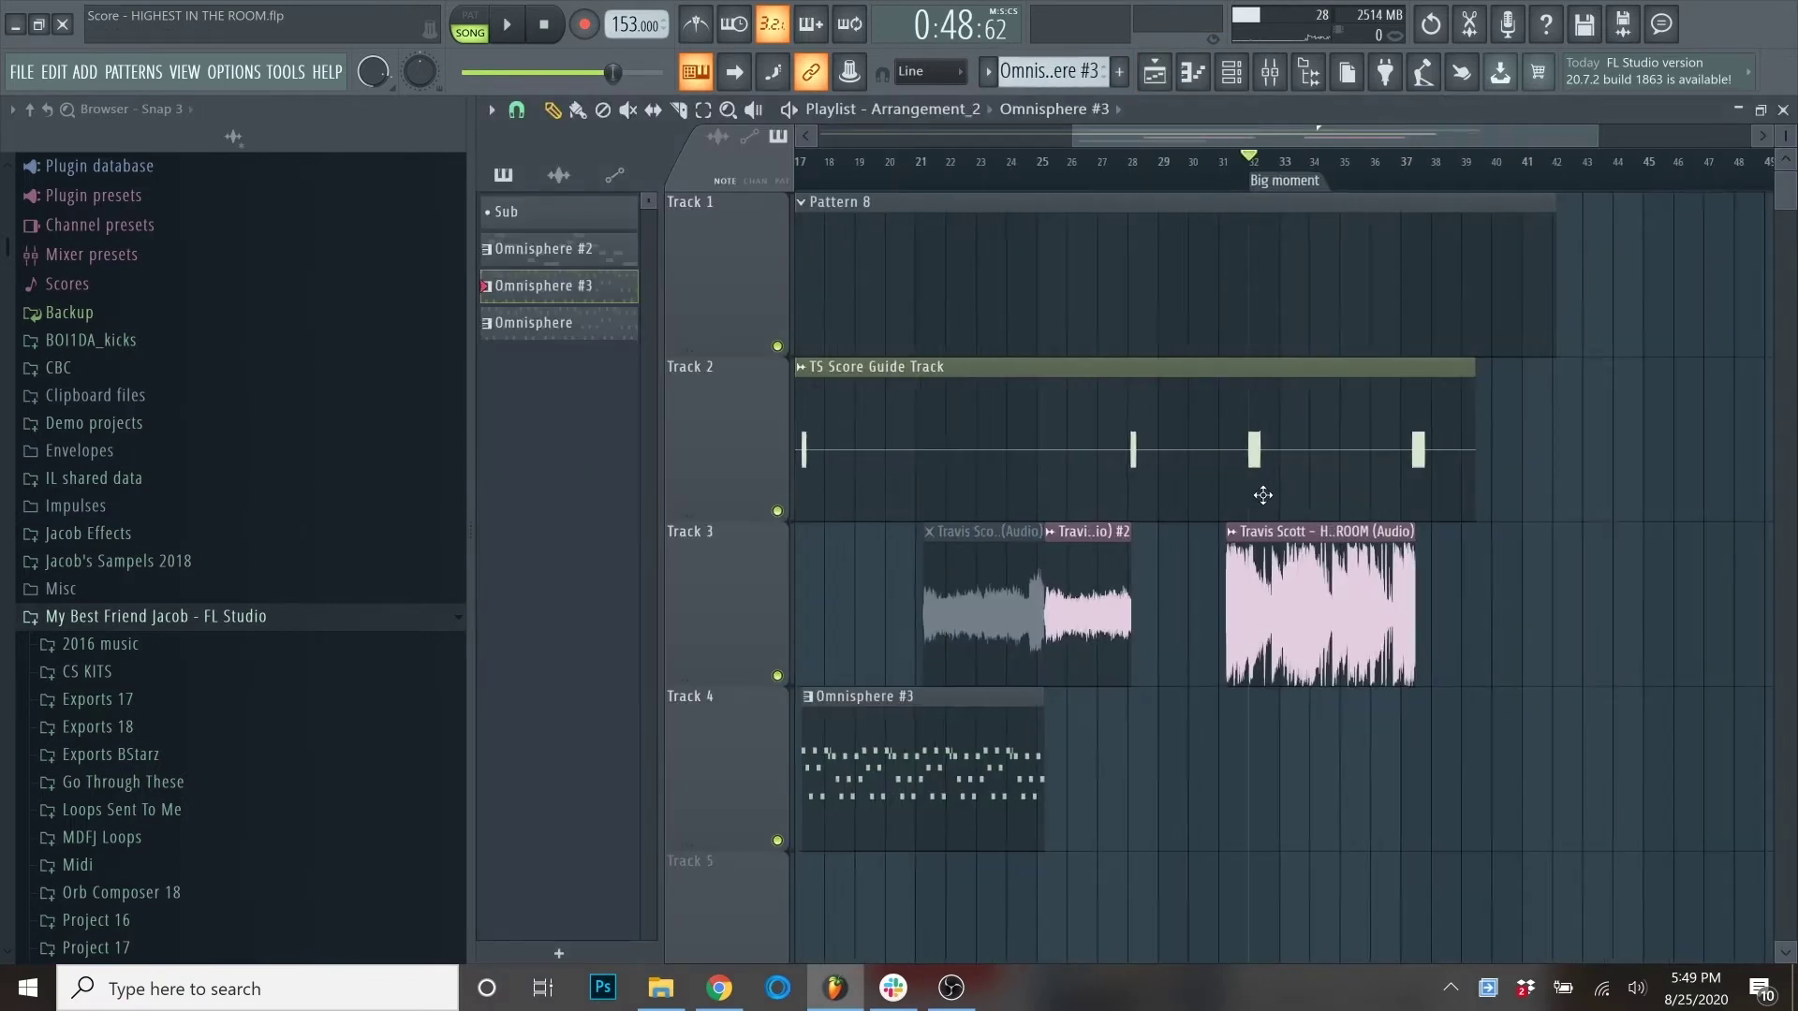
scroll(1040, 316, "up", 3)
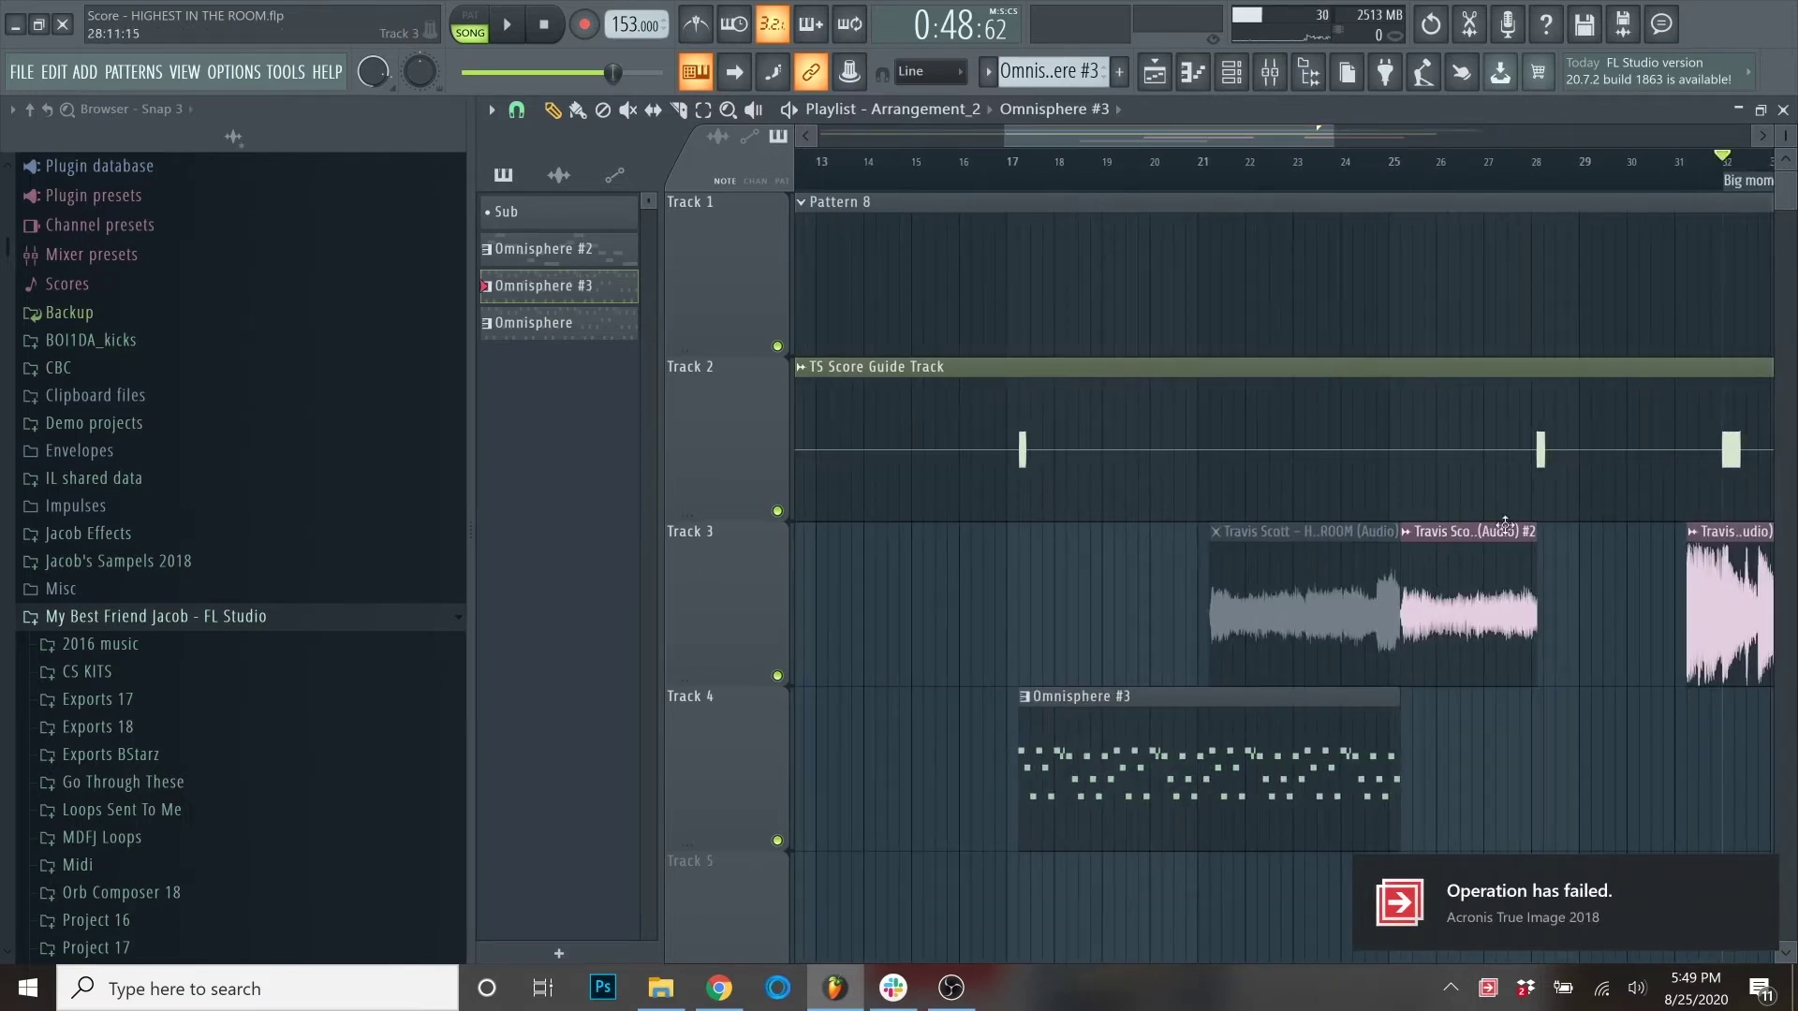
scroll(1373, 561, "up", 2)
left_click(1267, 160)
scroll(1488, 322, "up", 2)
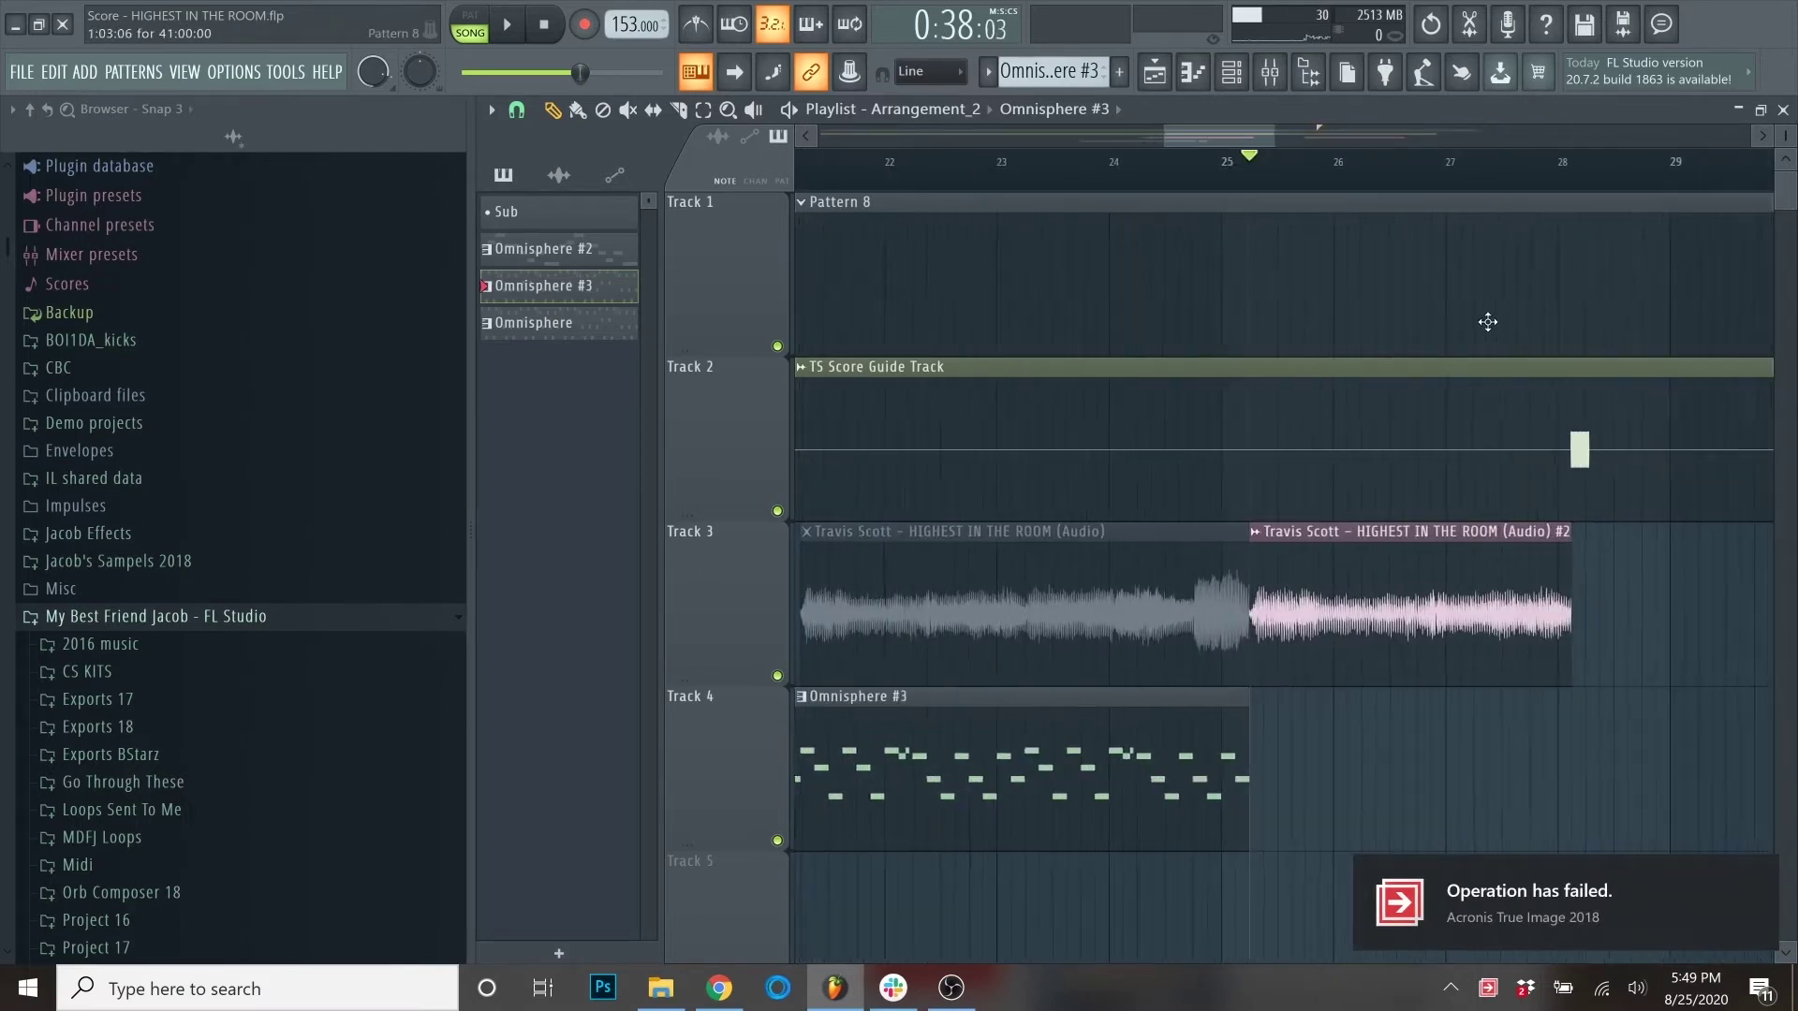
scroll(1254, 183, "down", 2)
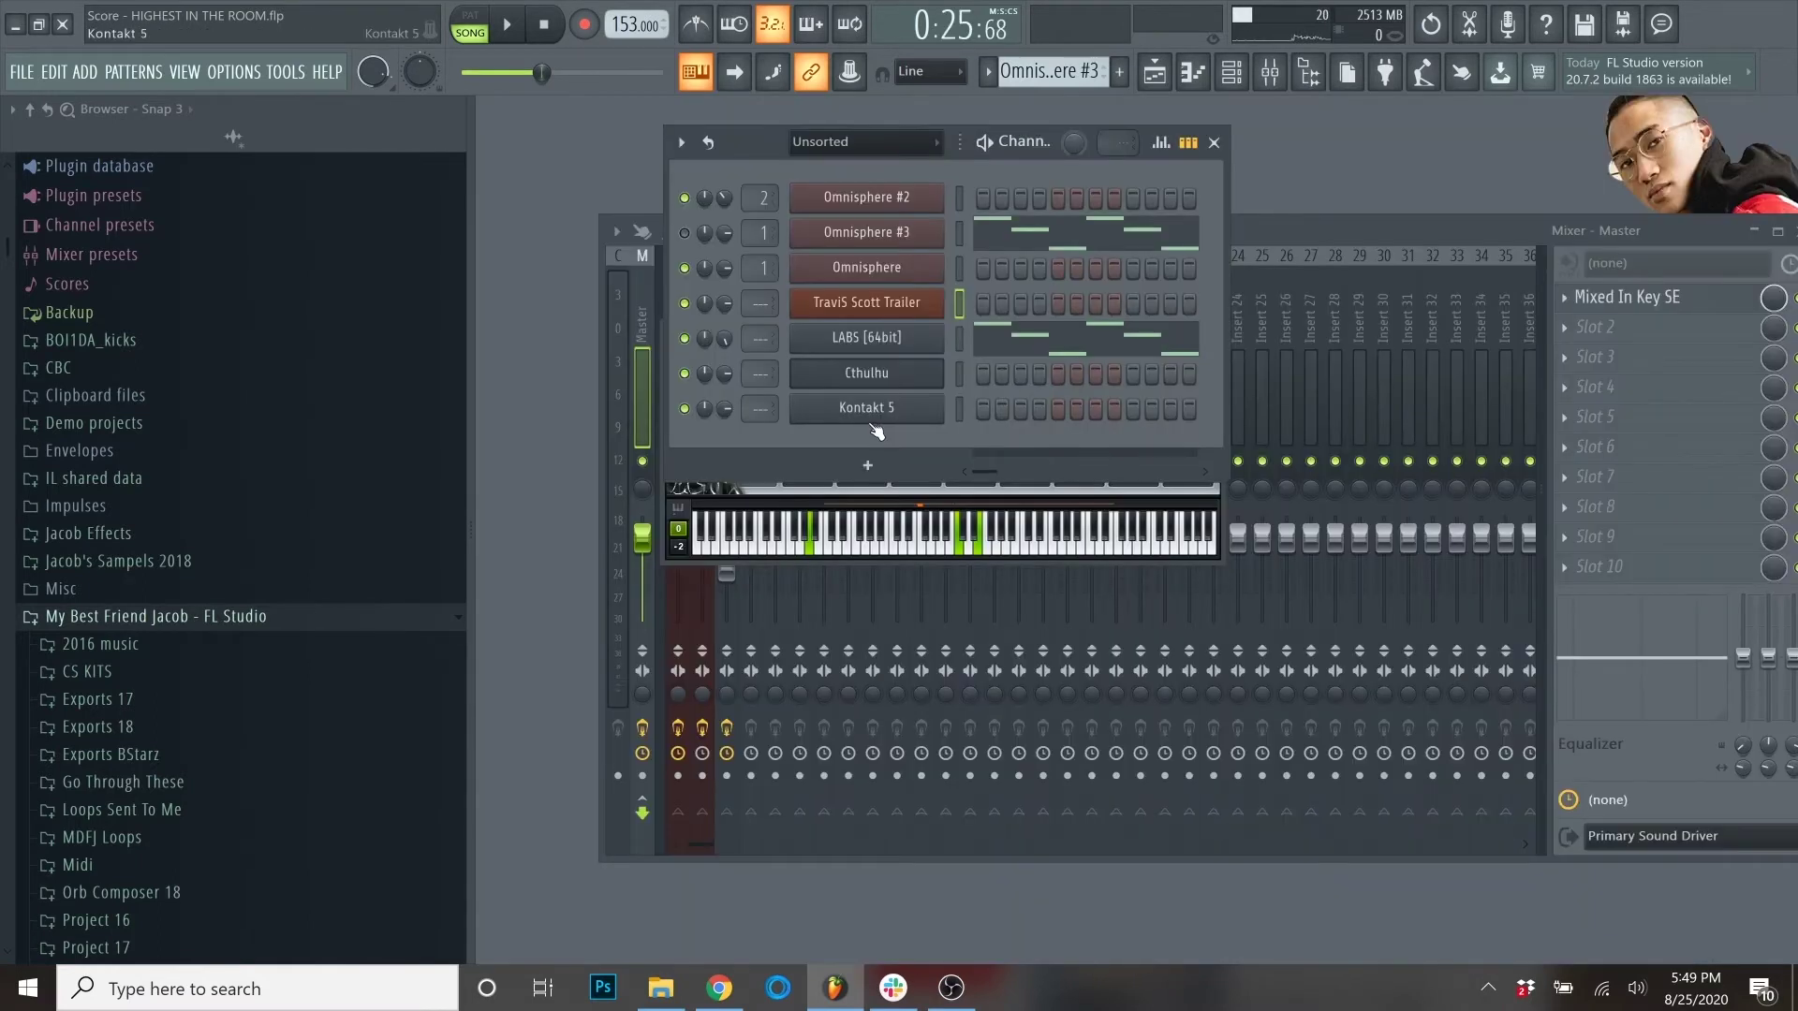
left_click(864, 417)
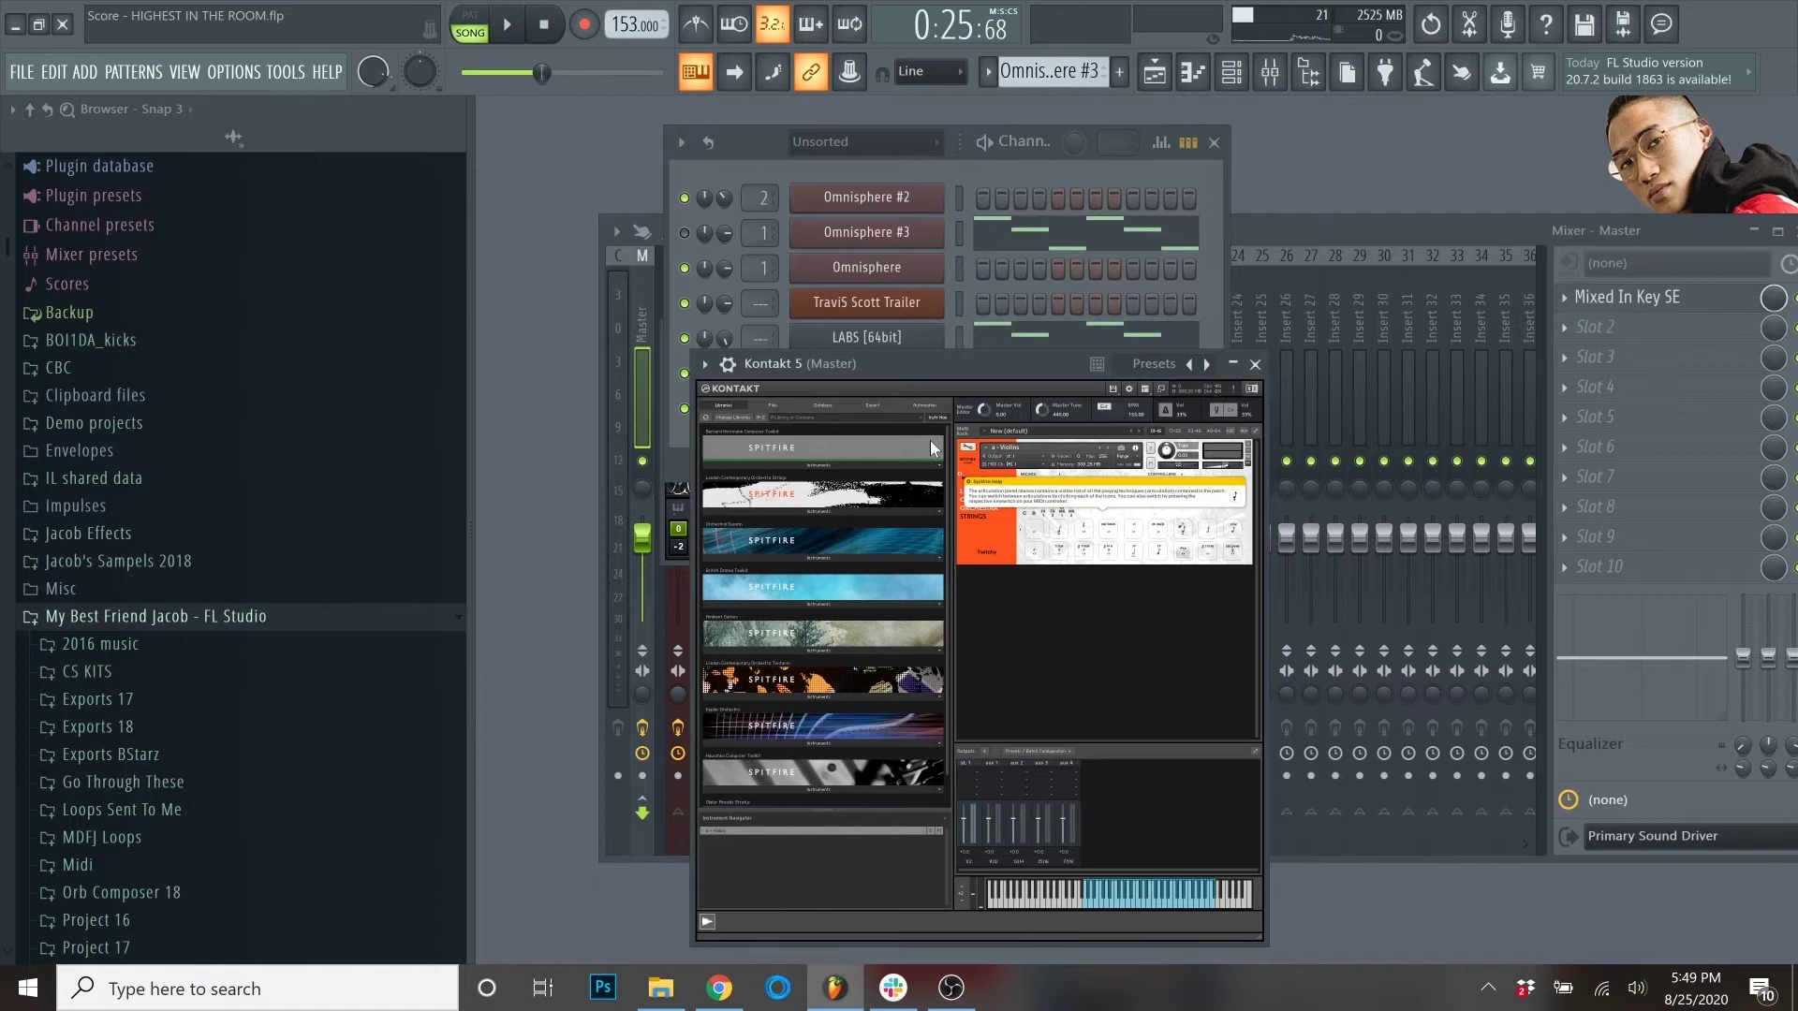
left_click_drag(912, 369, 1386, 267)
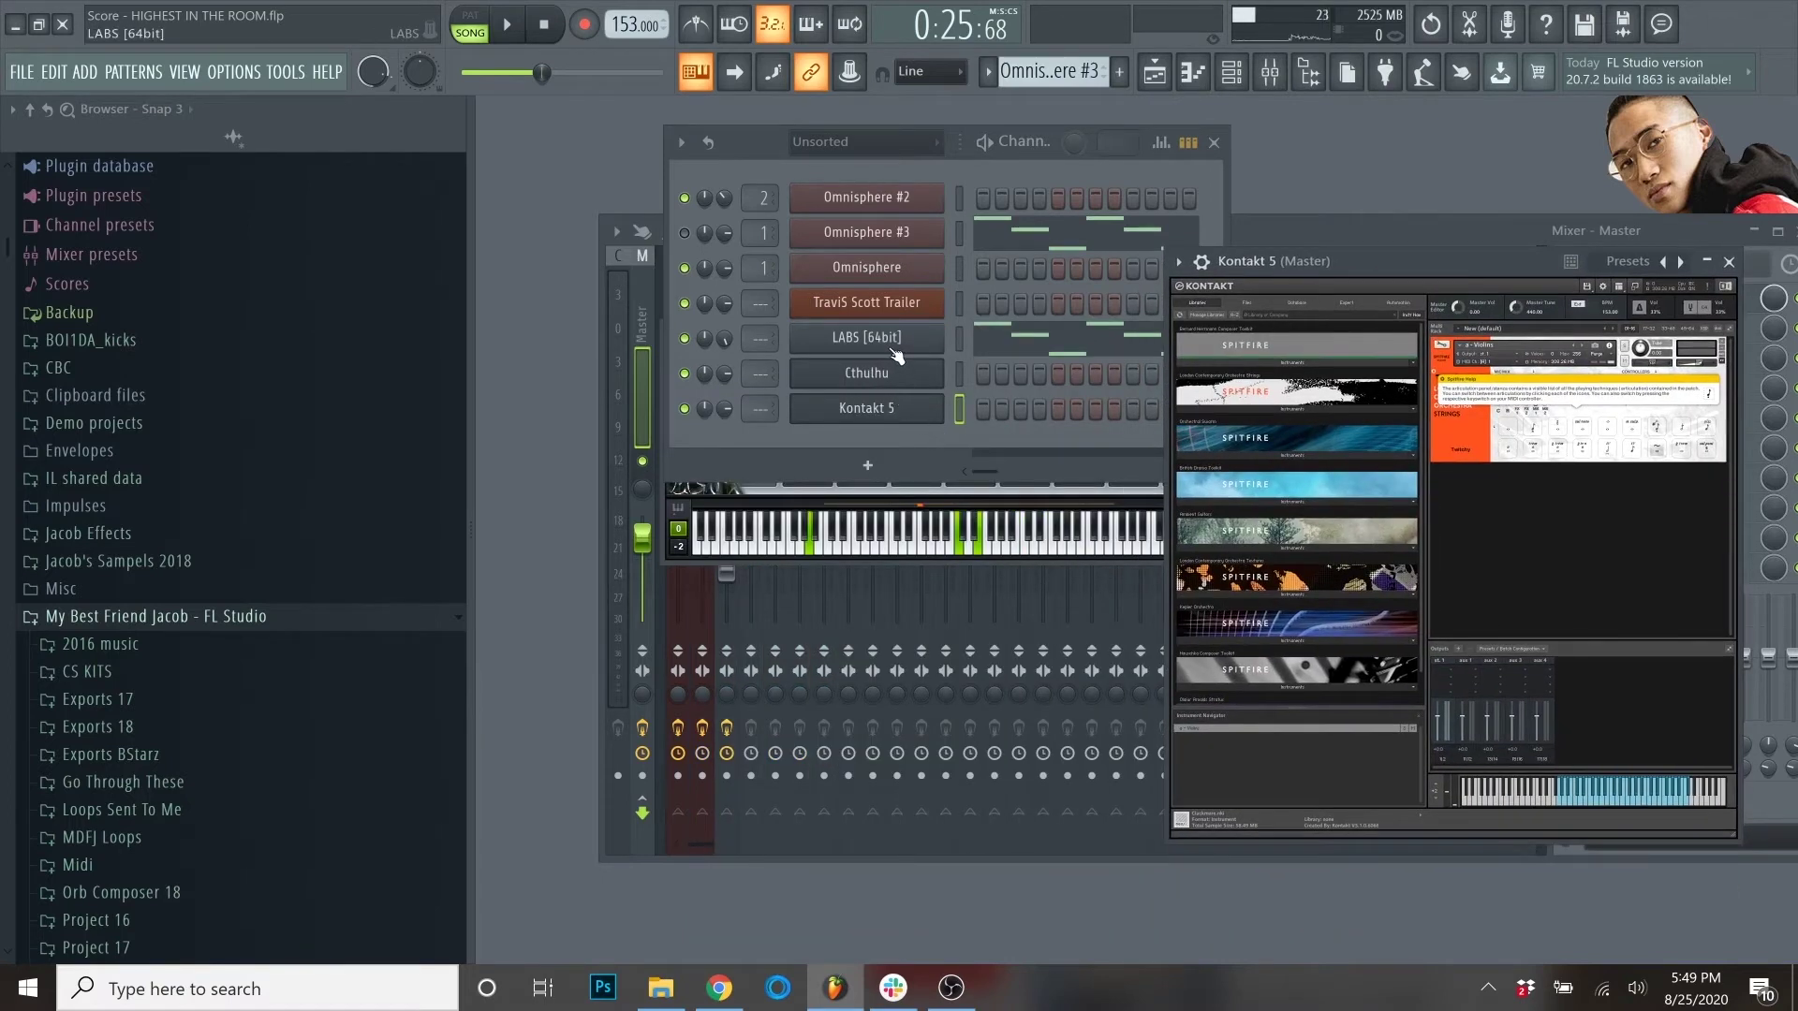
left_click(888, 347)
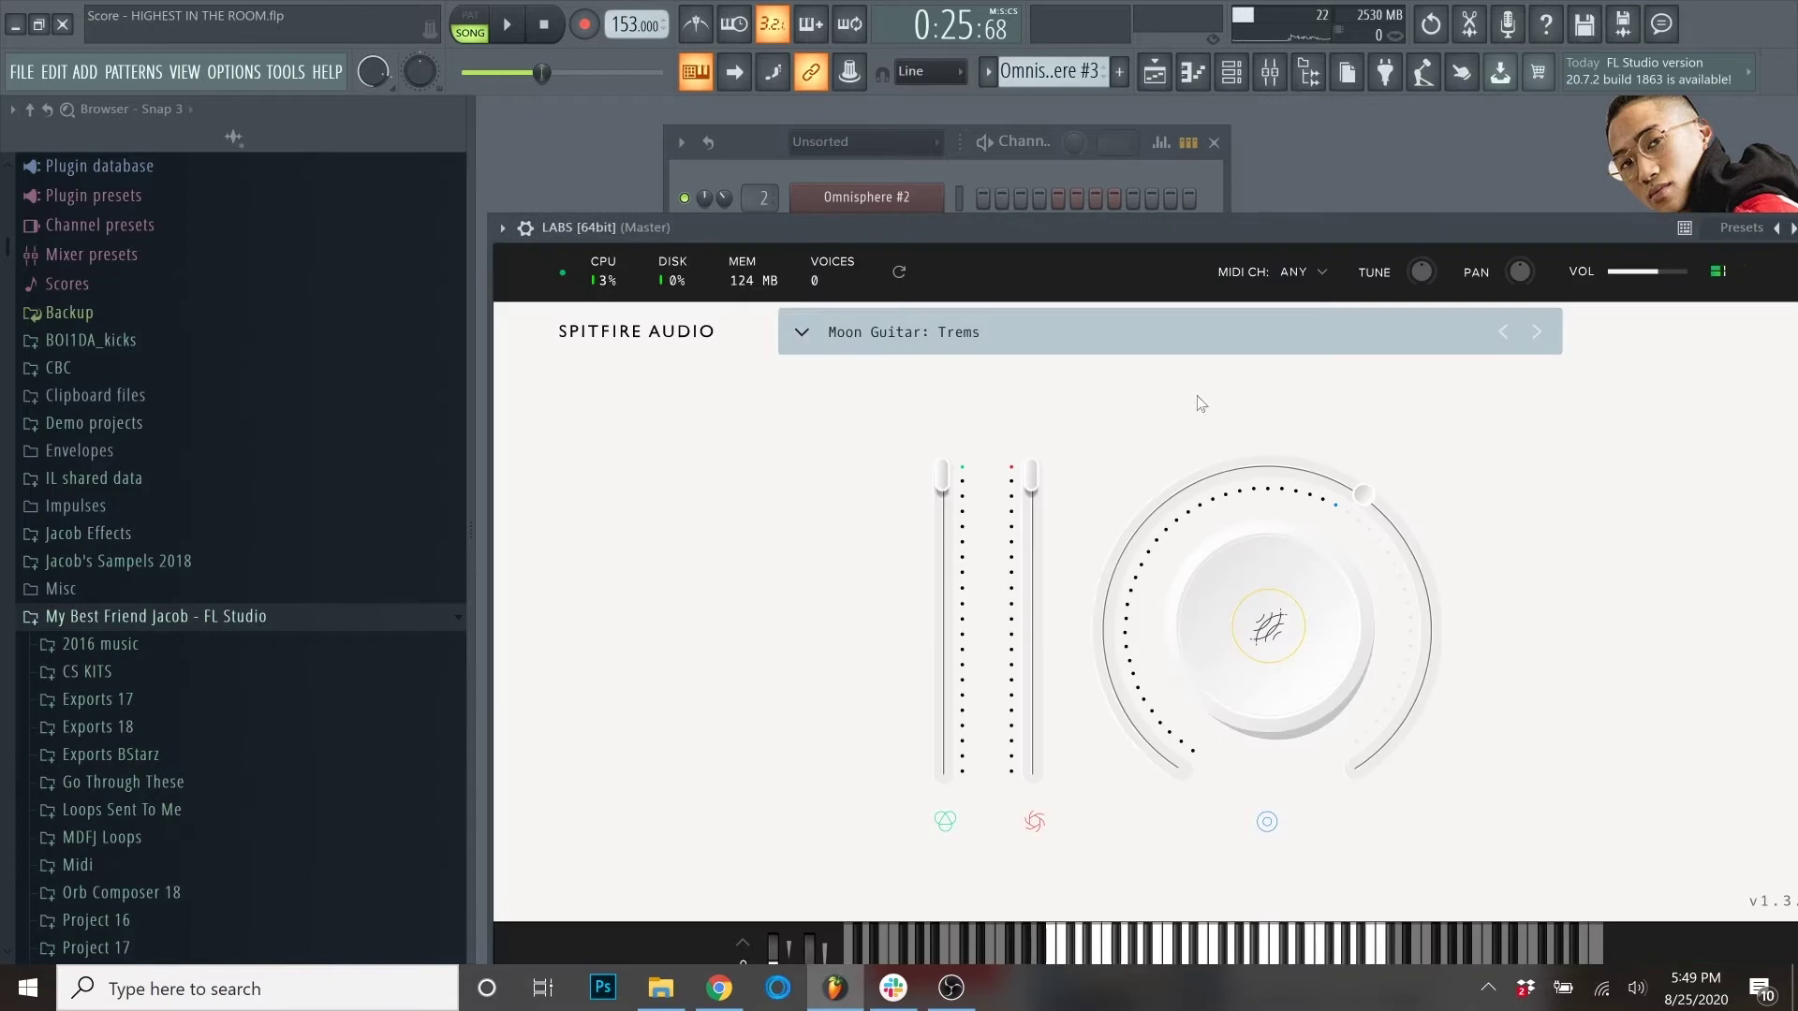
left_click_drag(1611, 225, 1500, 179)
left_click(1731, 183)
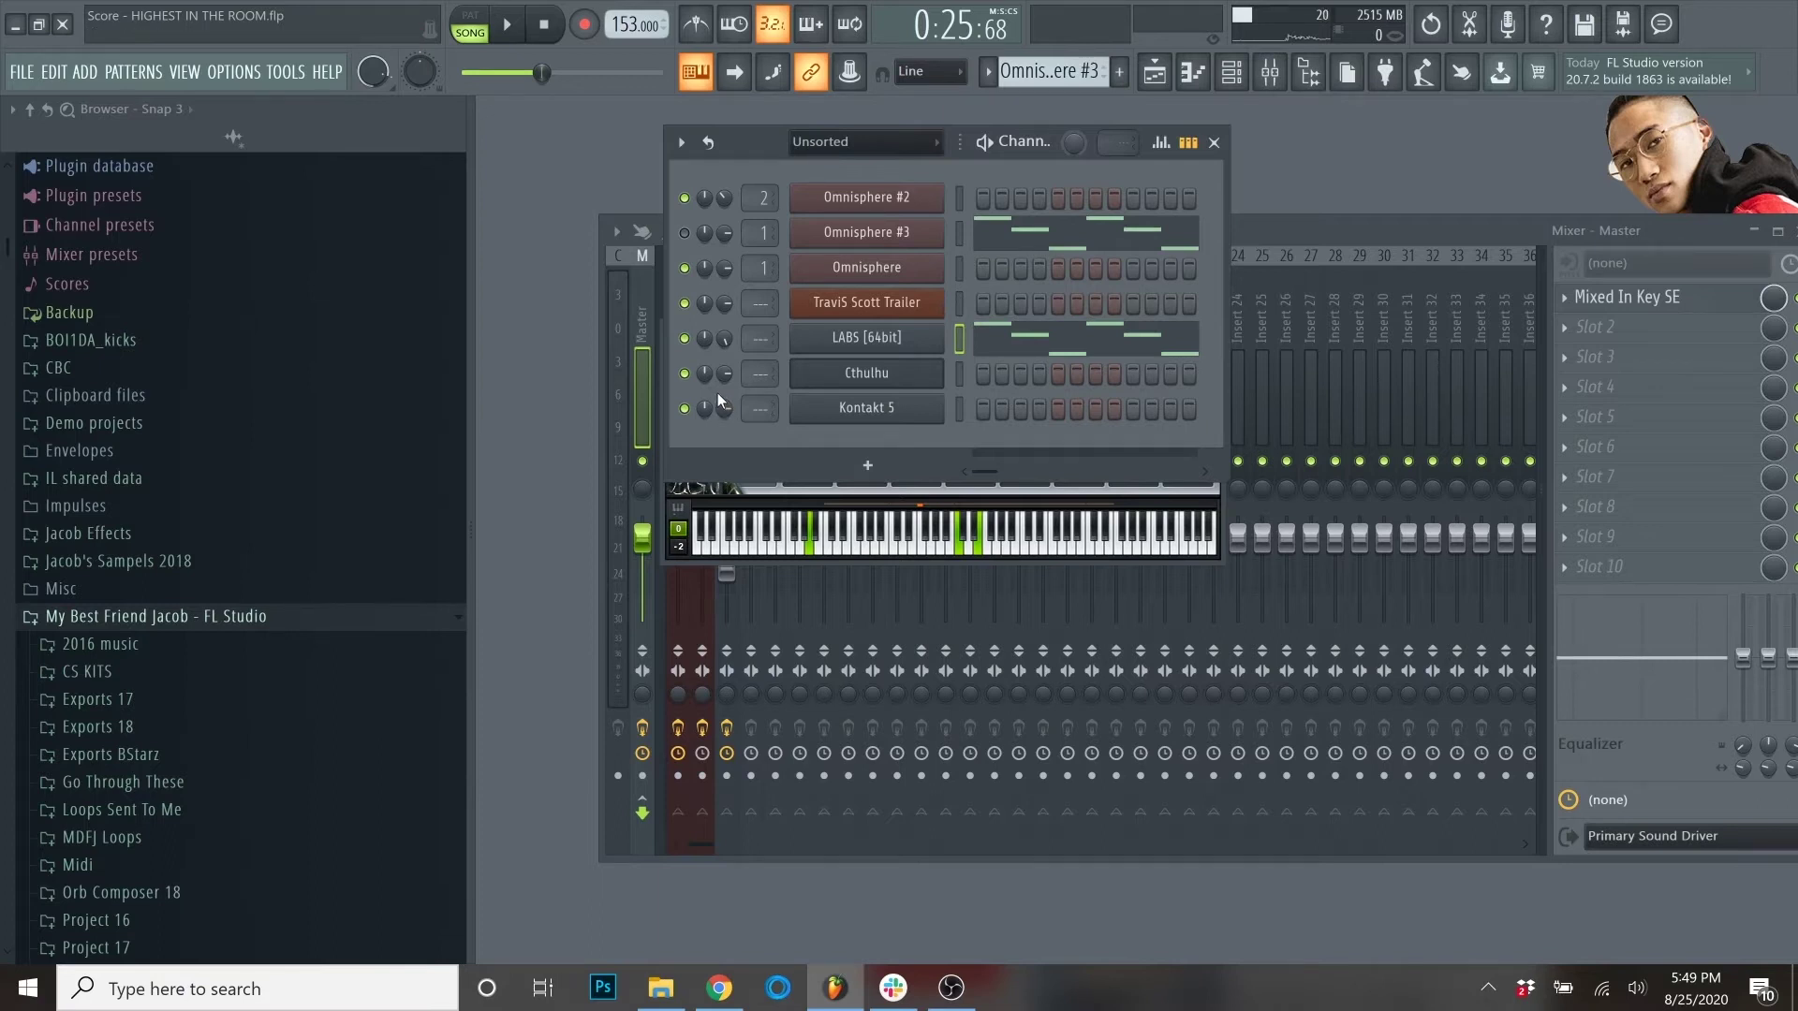
key("space")
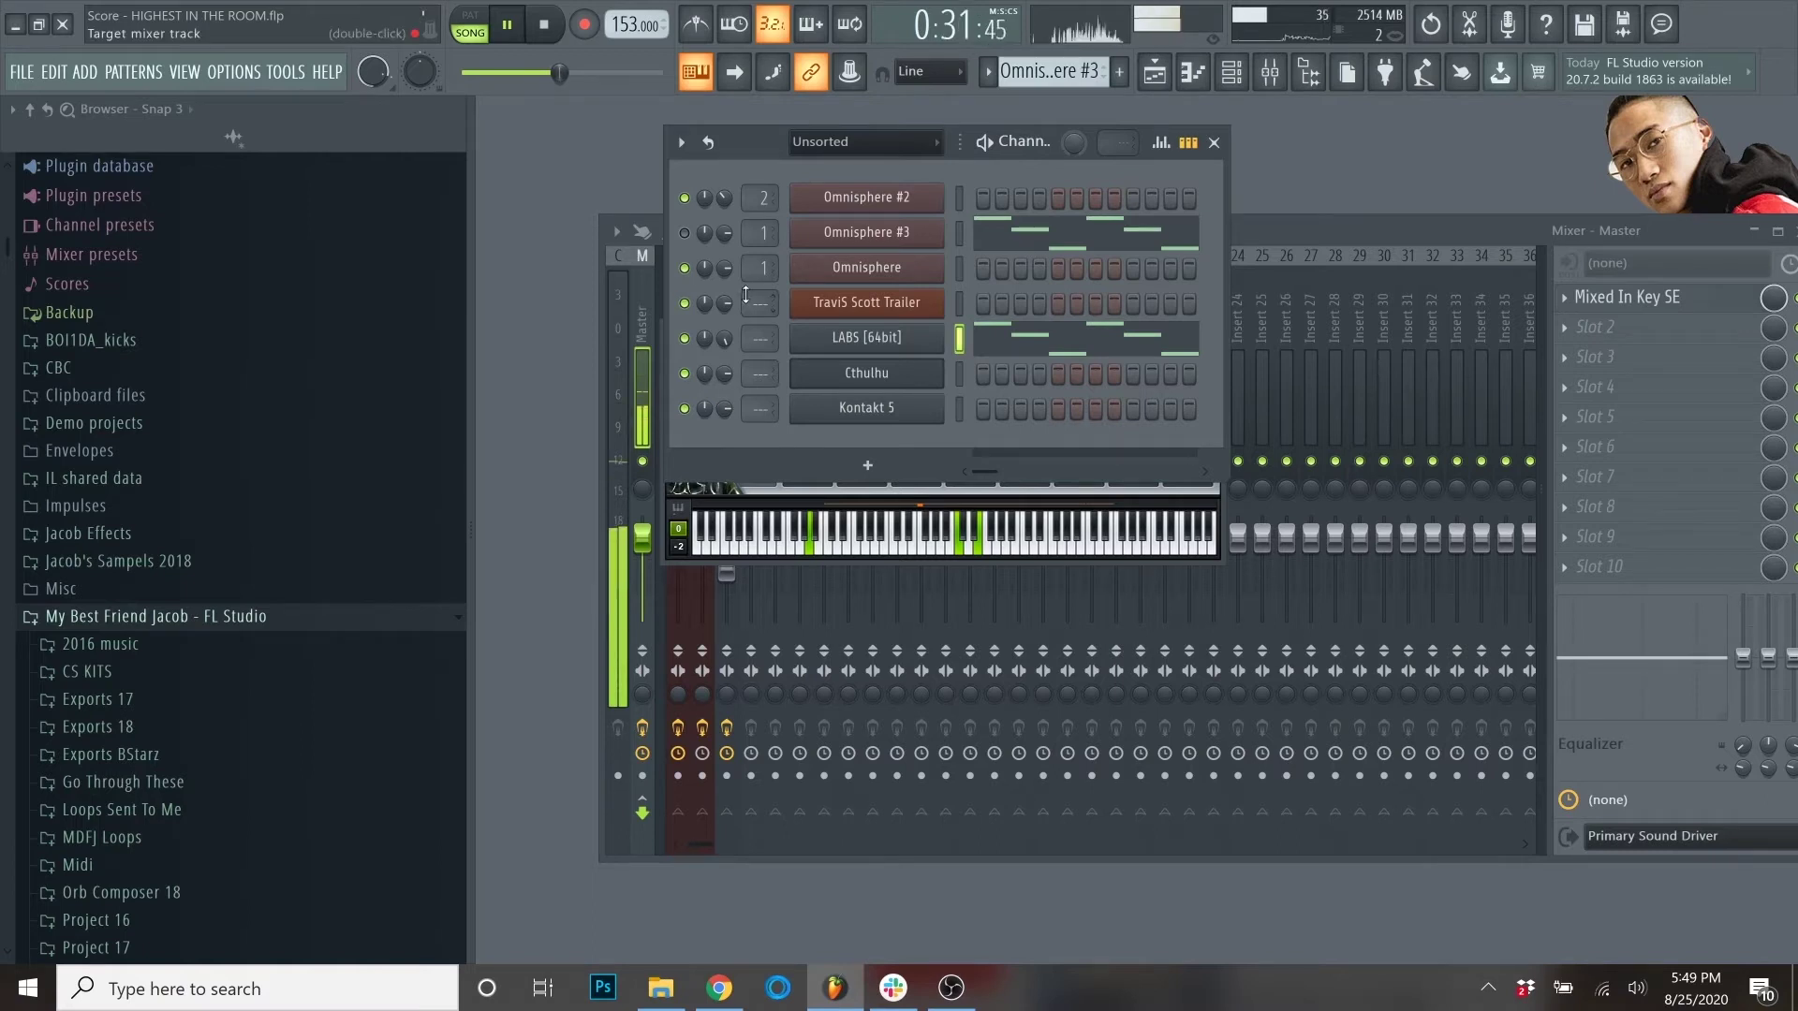
key("space")
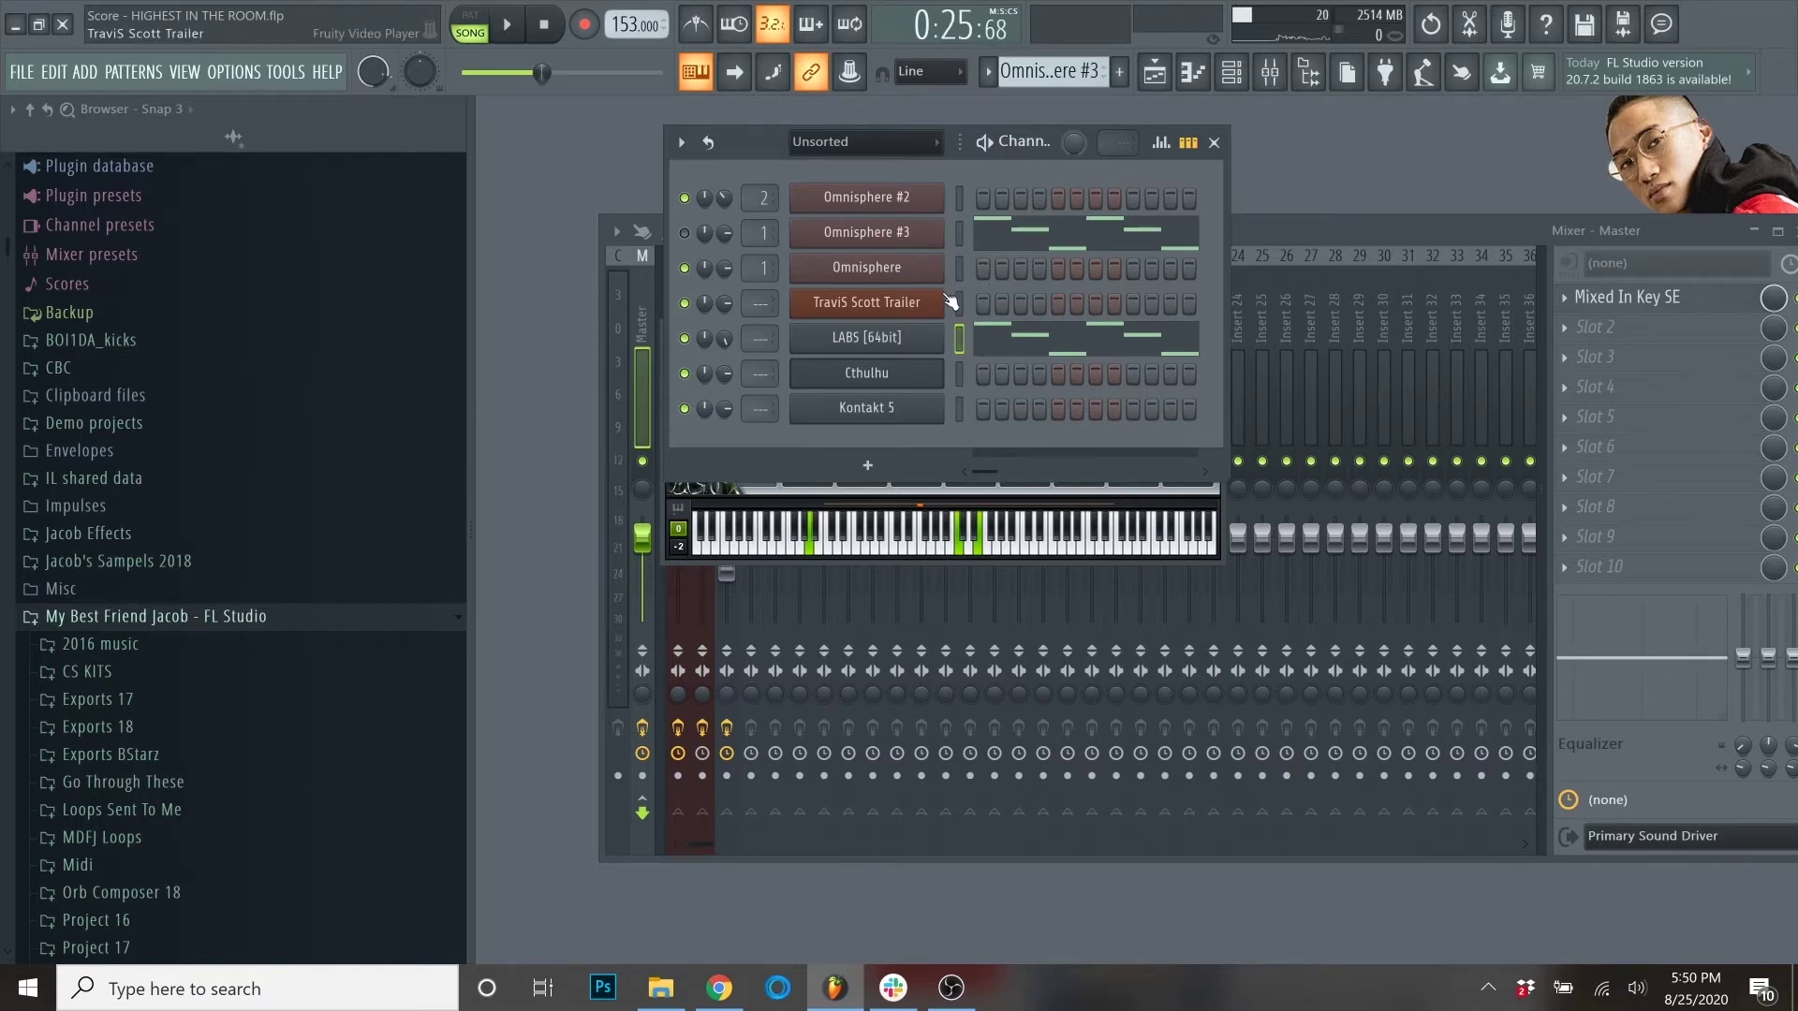
Step: Review the arrangement in the Playlist, then close it to leave the Channel Rack and Mixer visible
key("F5")
scroll(936, 506, "down", 2)
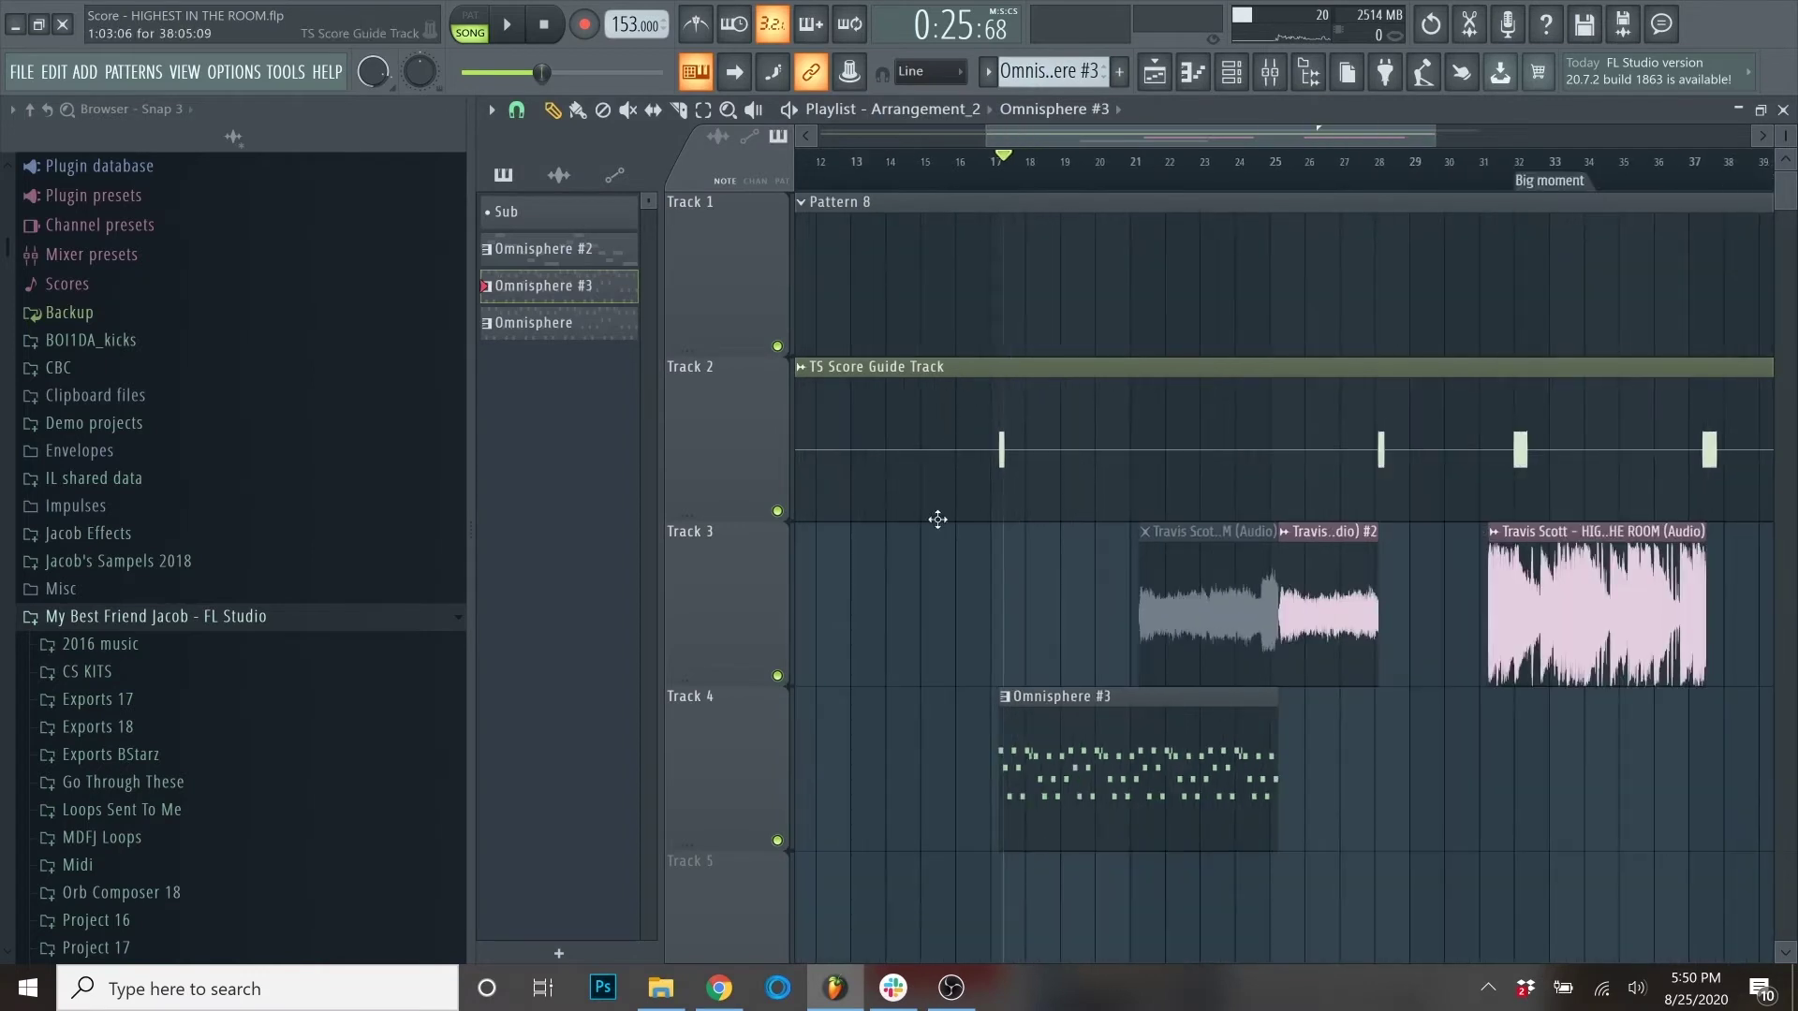
scroll(1217, 458, "down", 1)
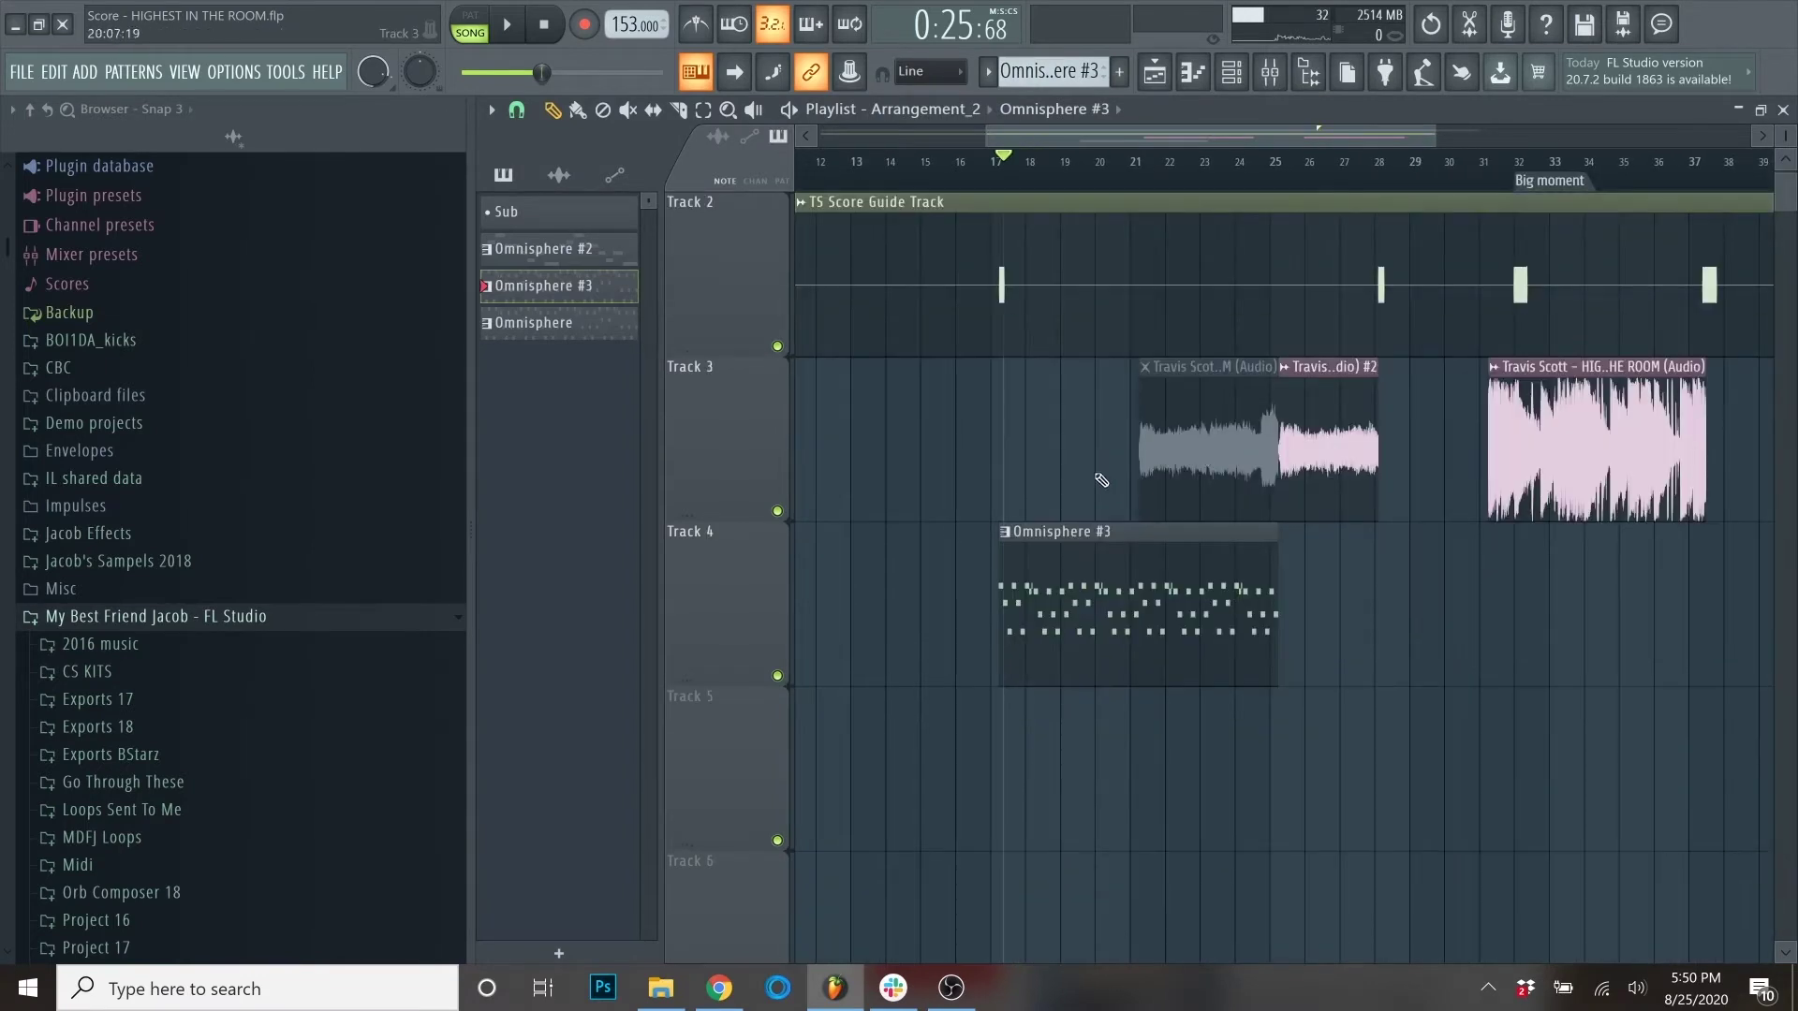
scroll(1073, 468, "up", 3)
scroll(971, 459, "up", 1)
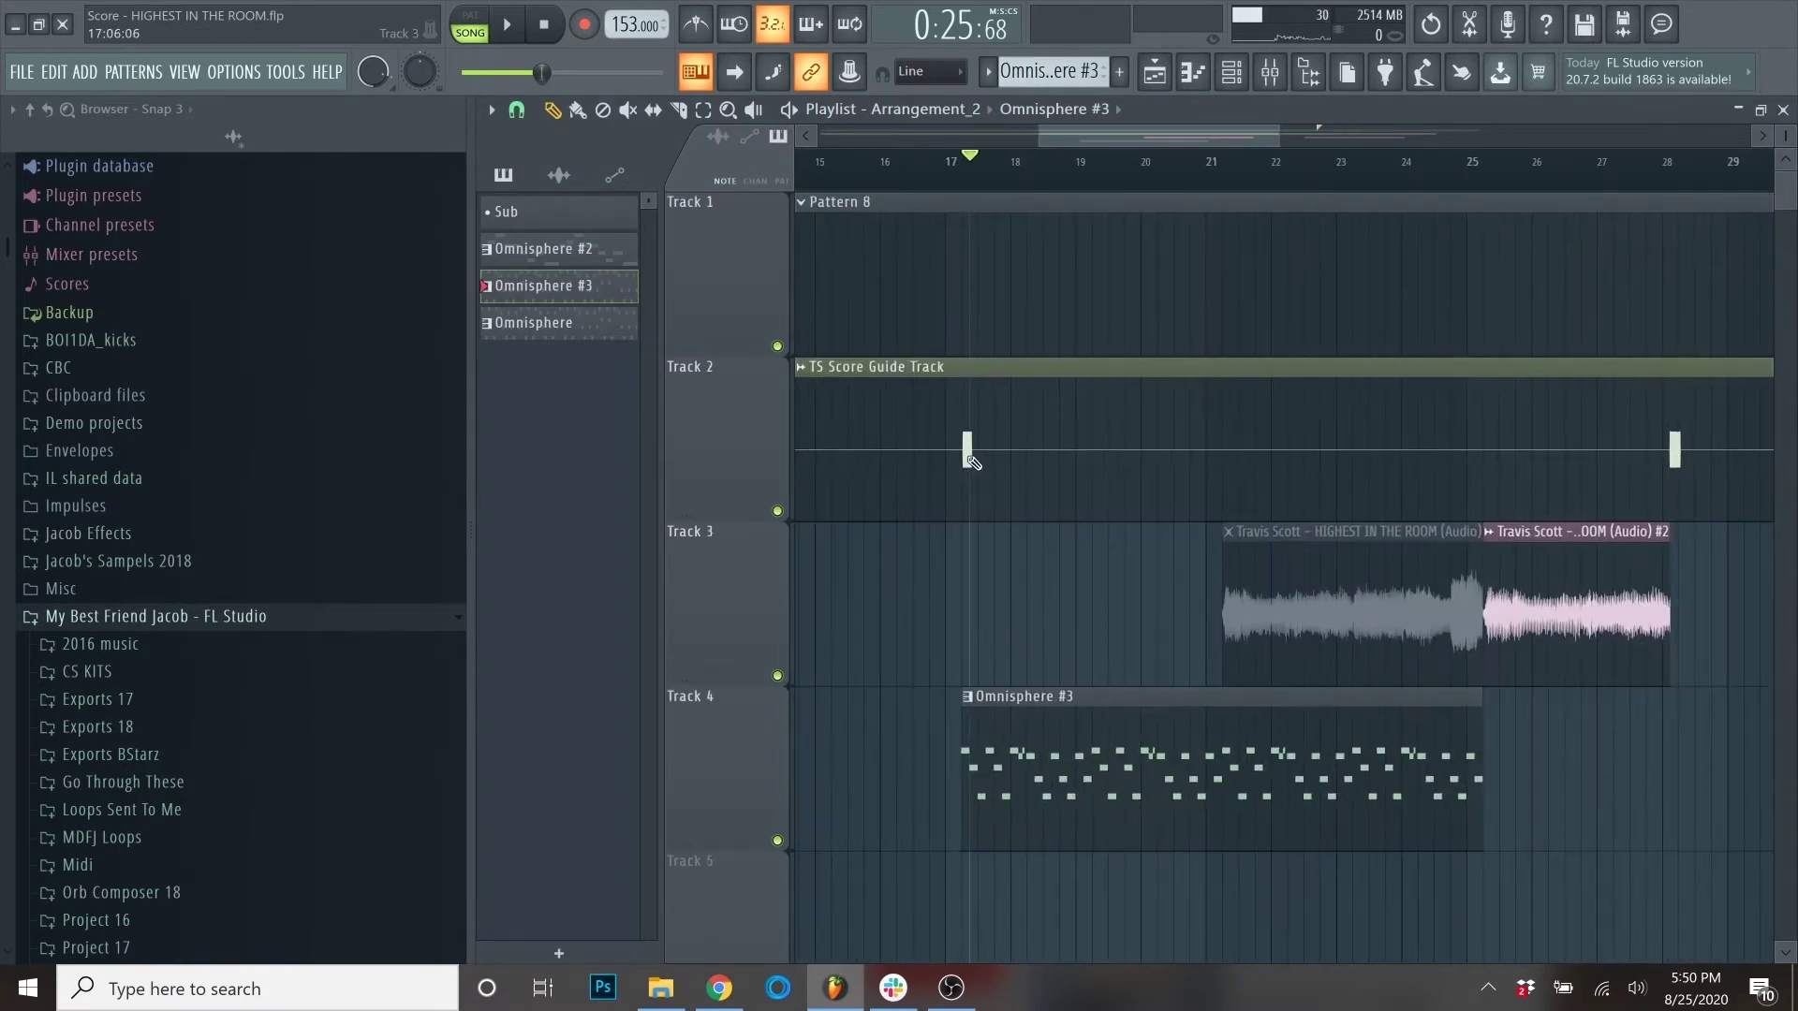
scroll(971, 459, "down", 3)
scroll(923, 509, "up", 1)
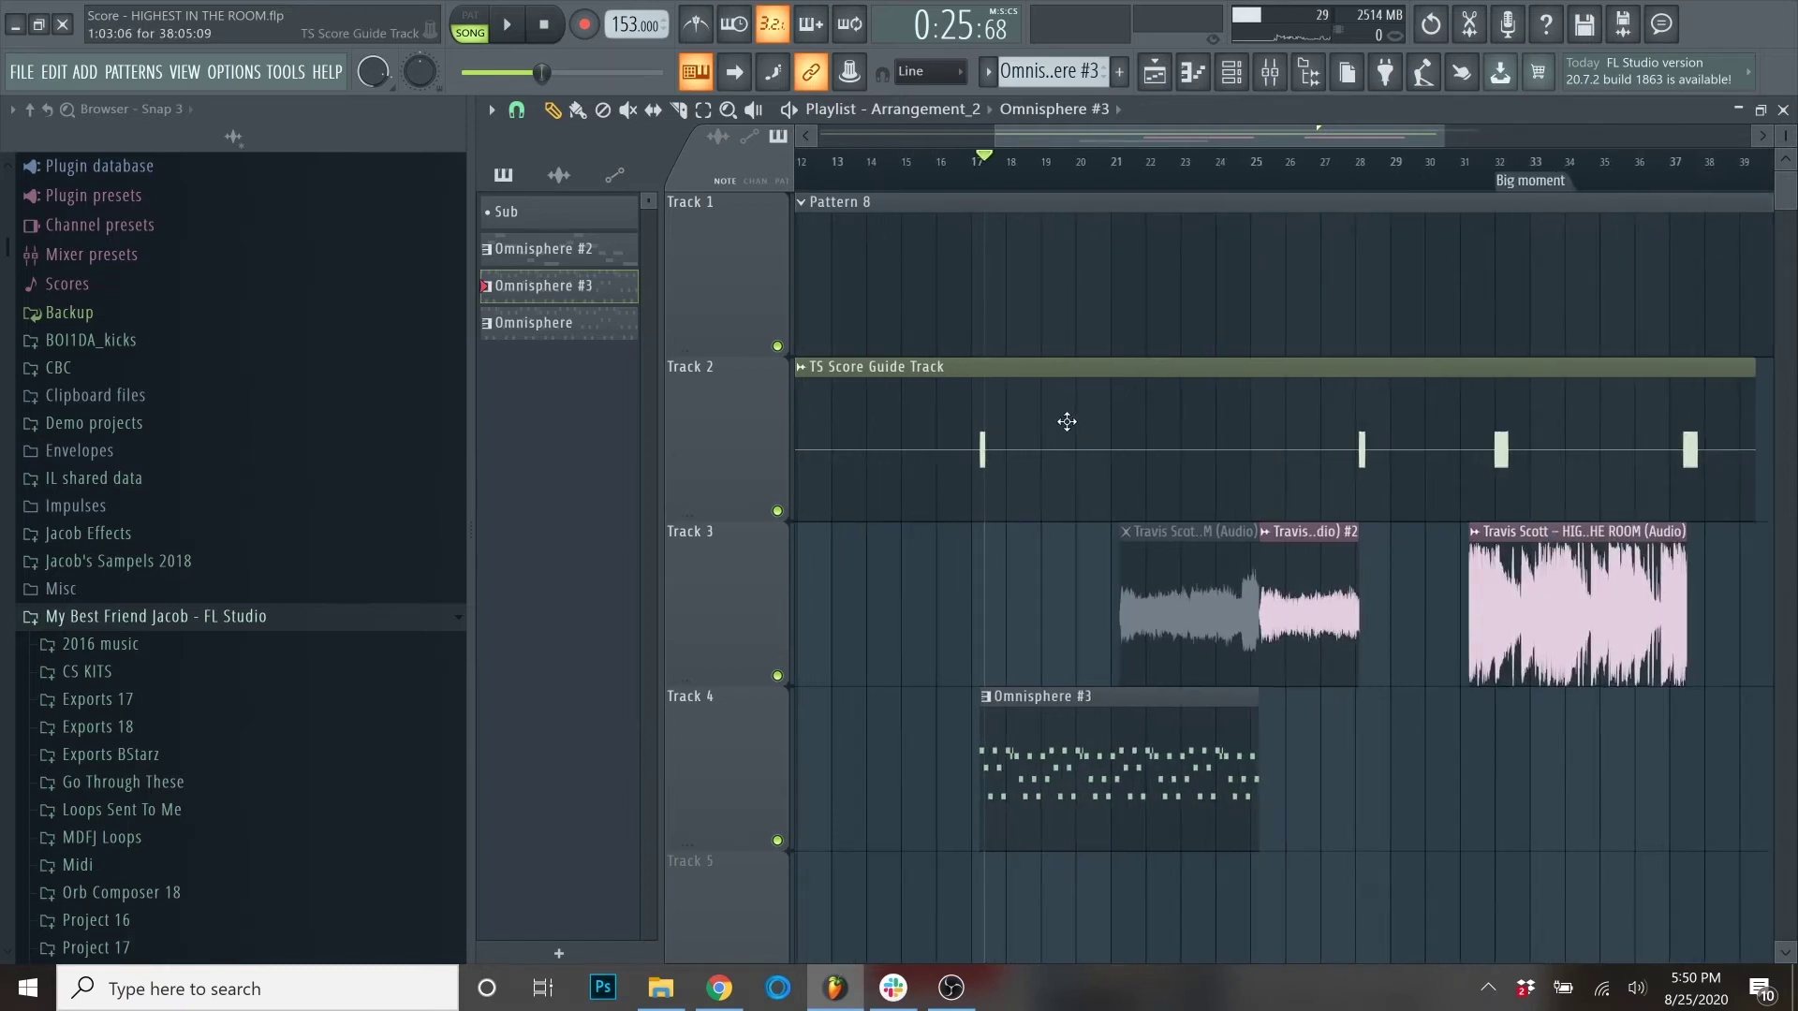
scroll(1040, 450, "up", 2)
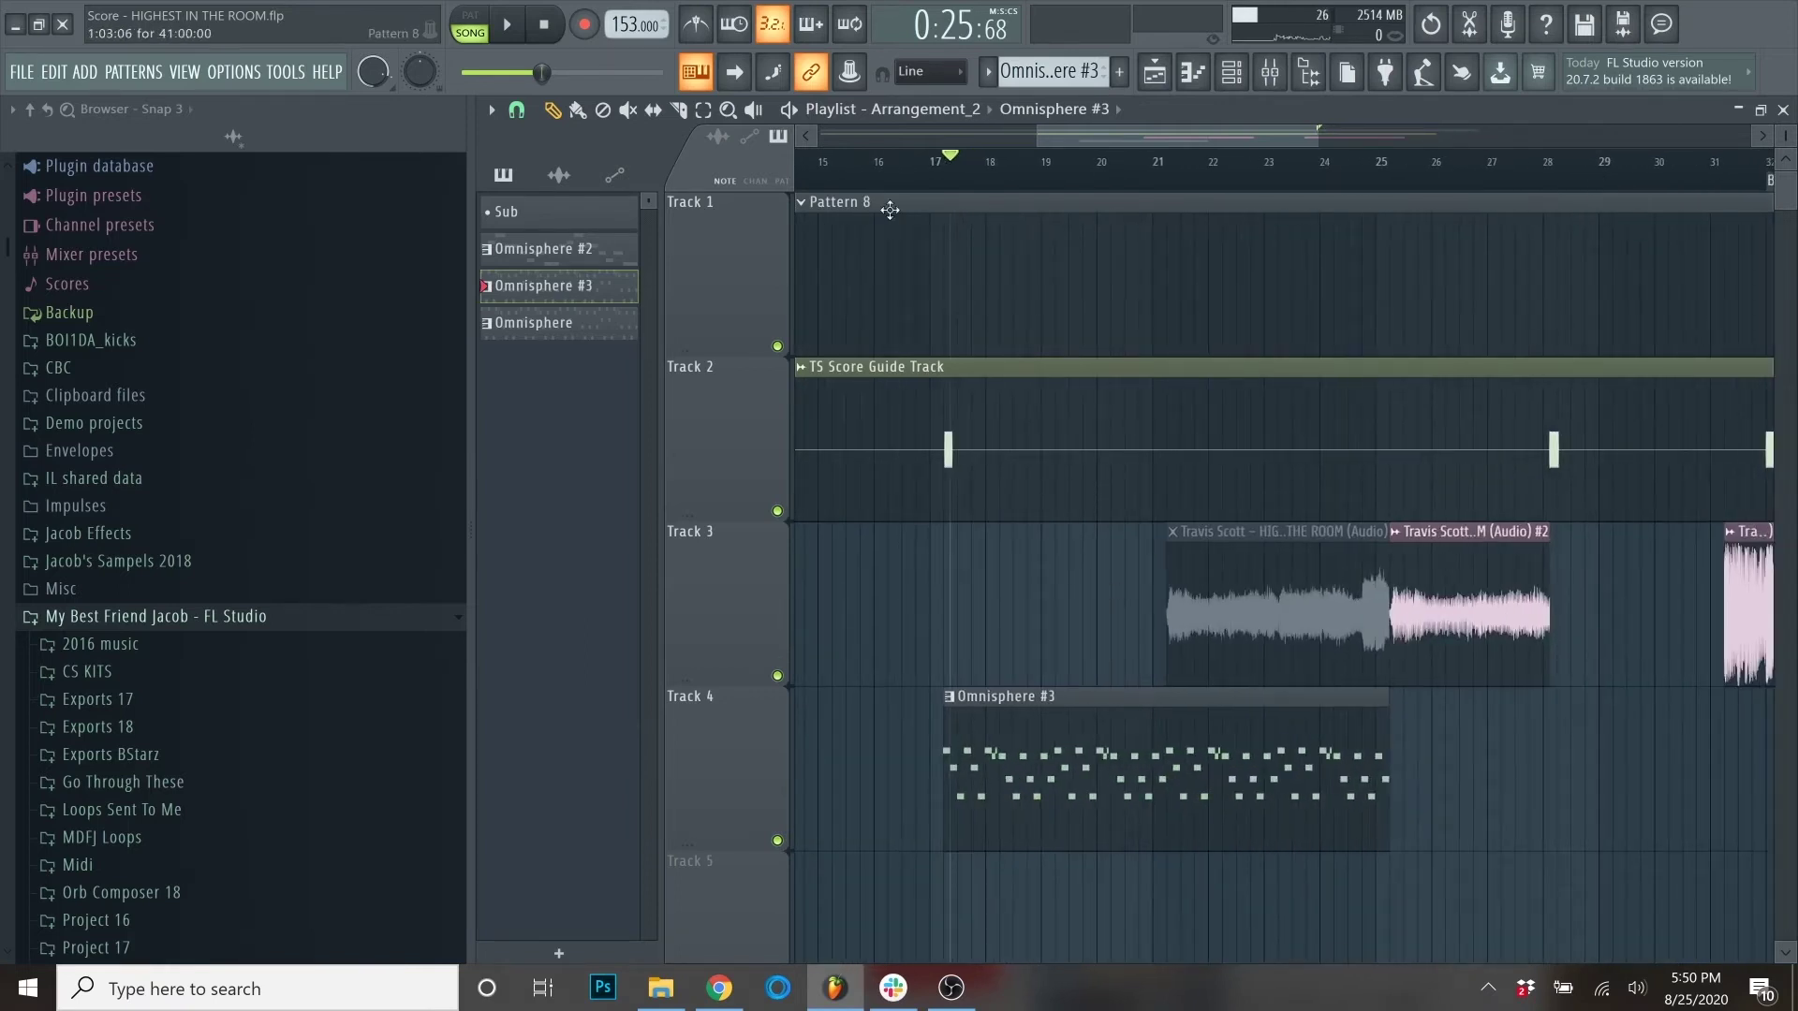
left_click(1783, 109)
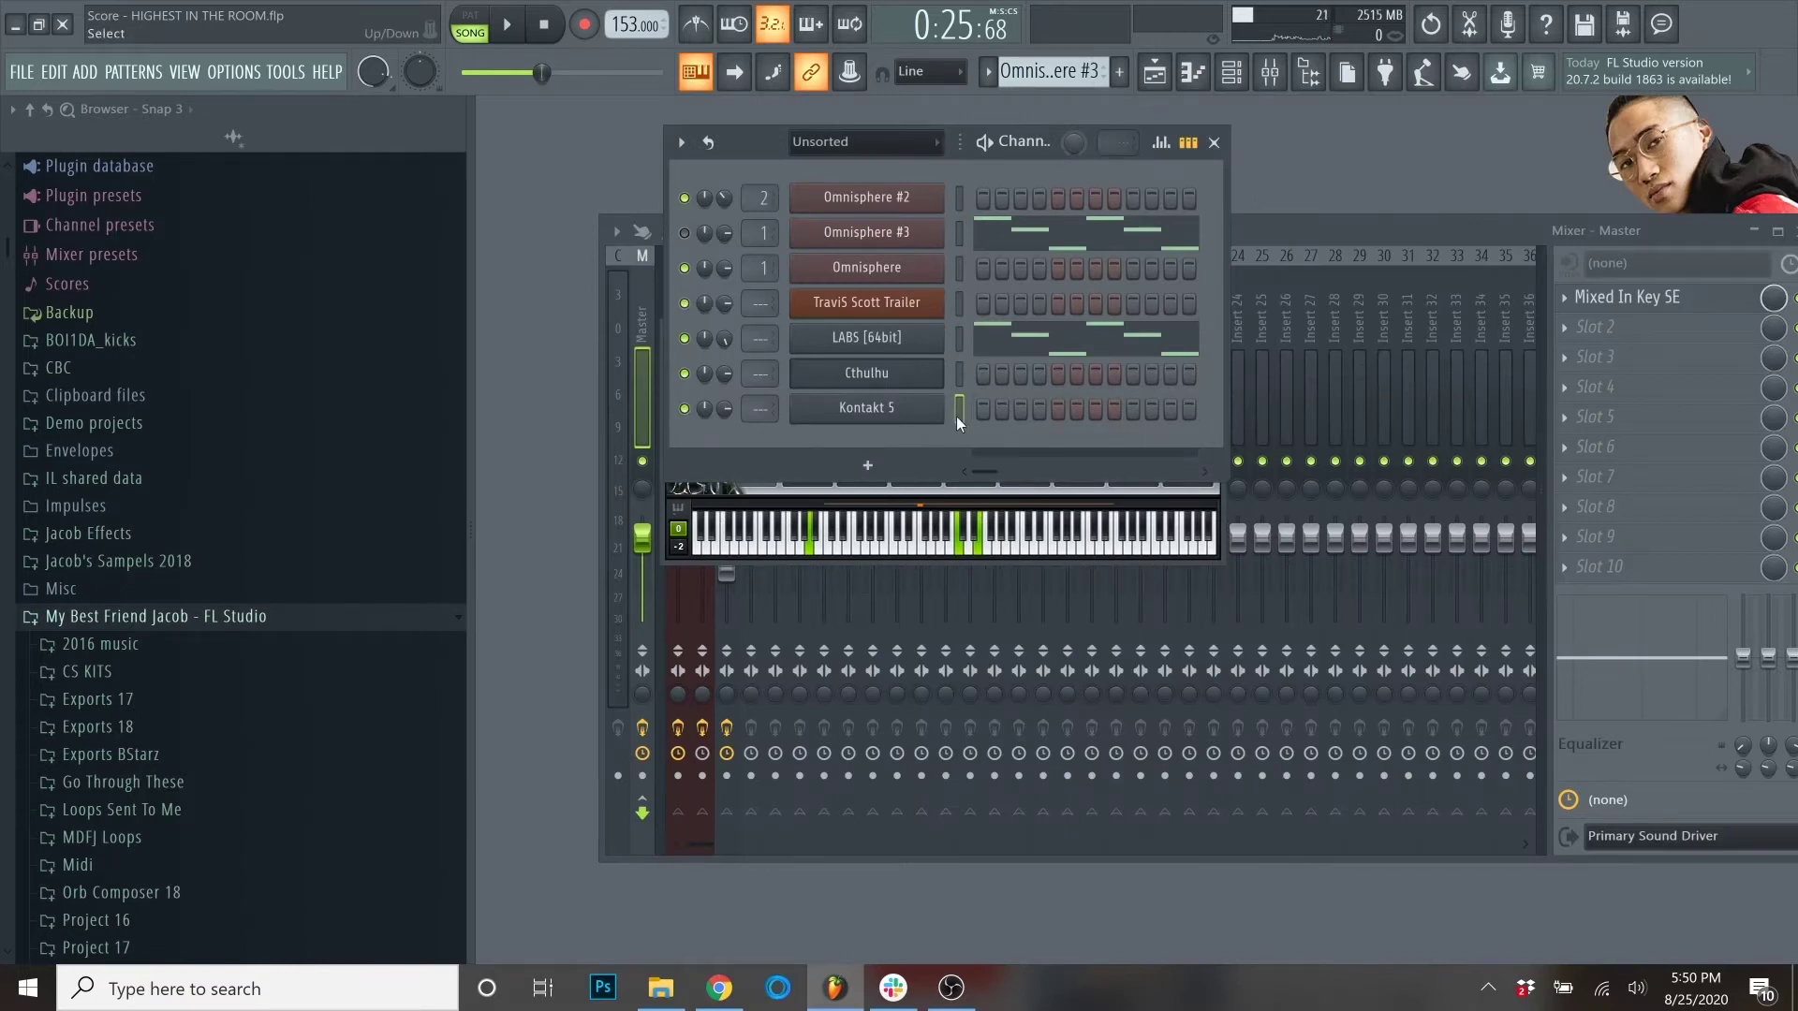
Step: Open the Kontakt 5 Spitfire strings instrument, move its window aside and dismiss its help box
left_click(922, 424)
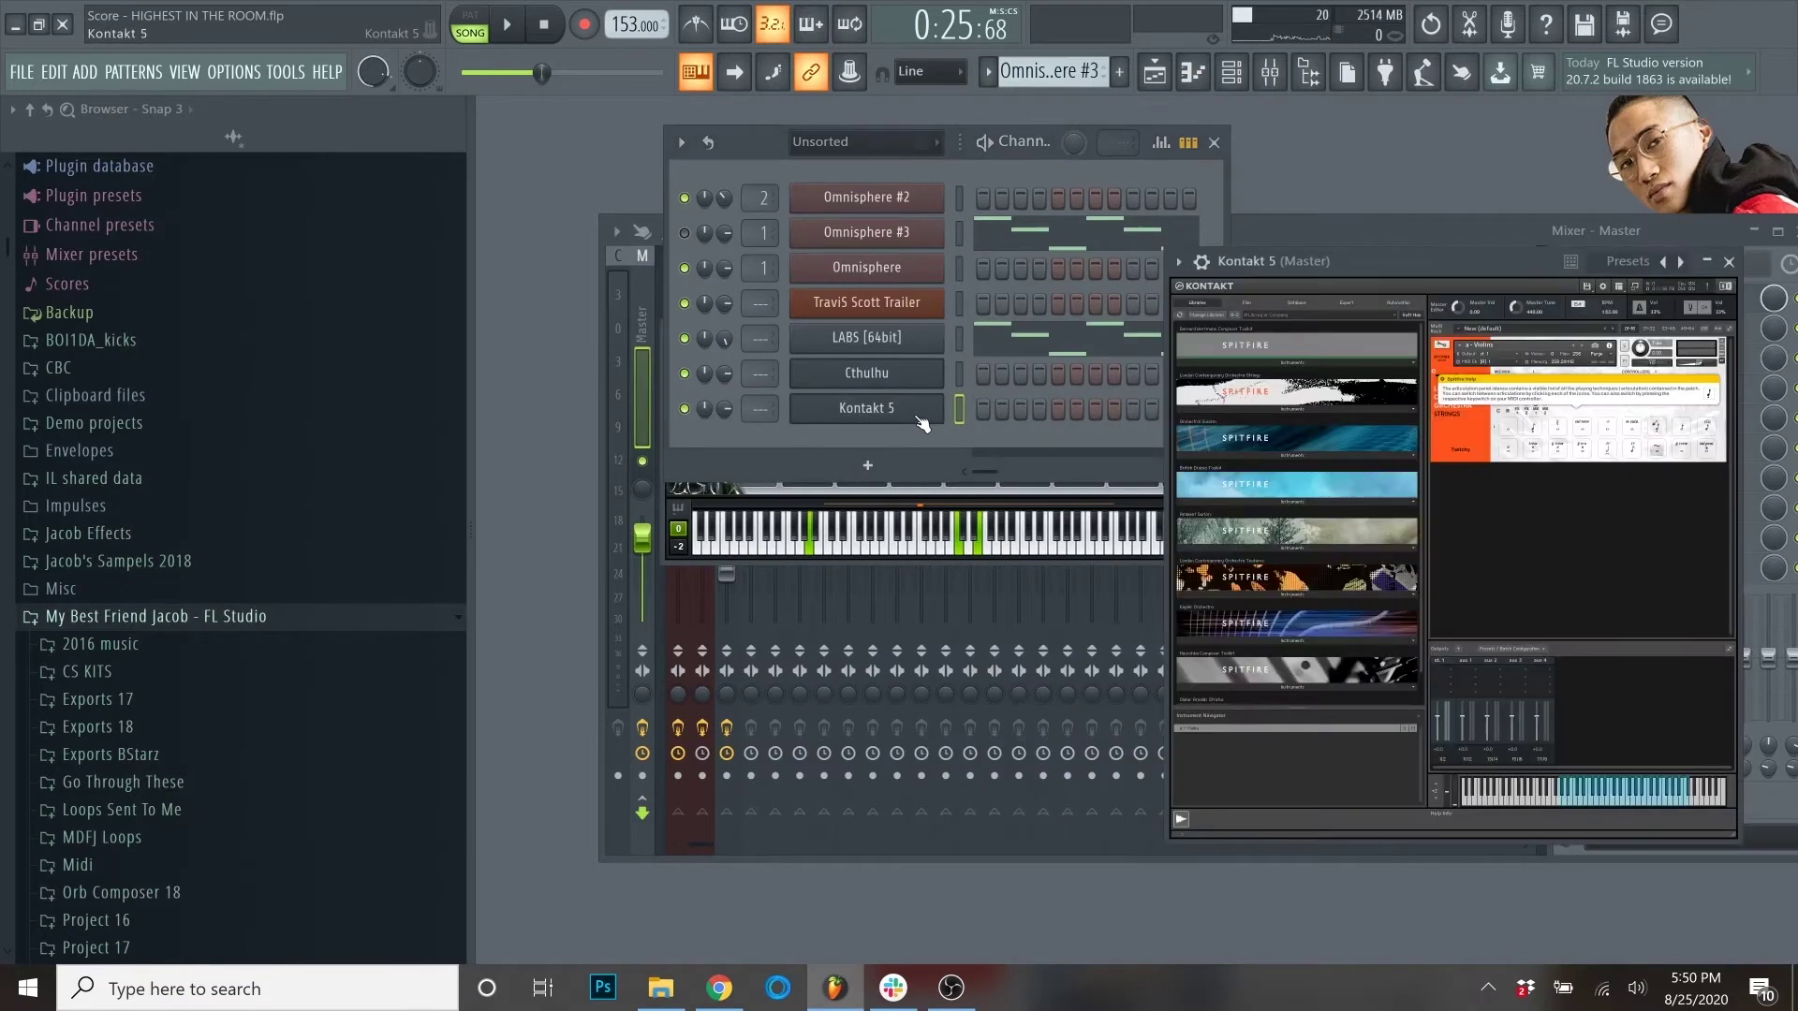
left_click_drag(1351, 262, 1160, 228)
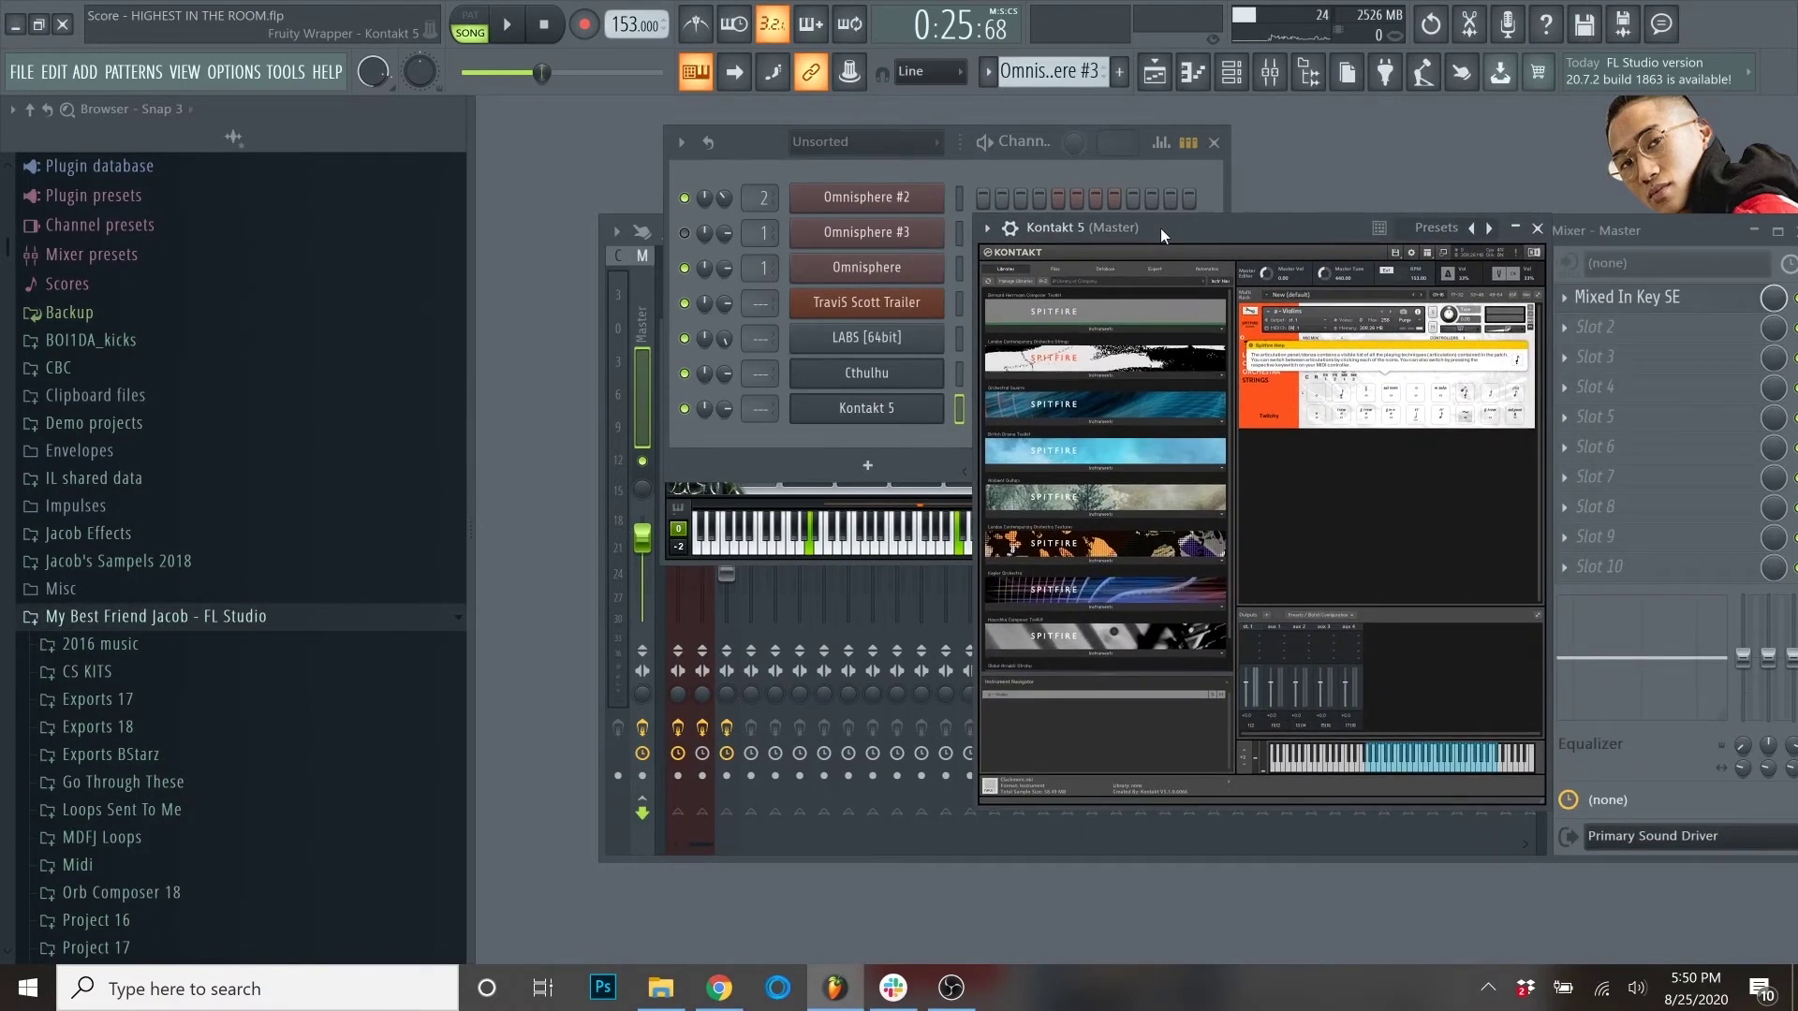
left_click(1306, 367)
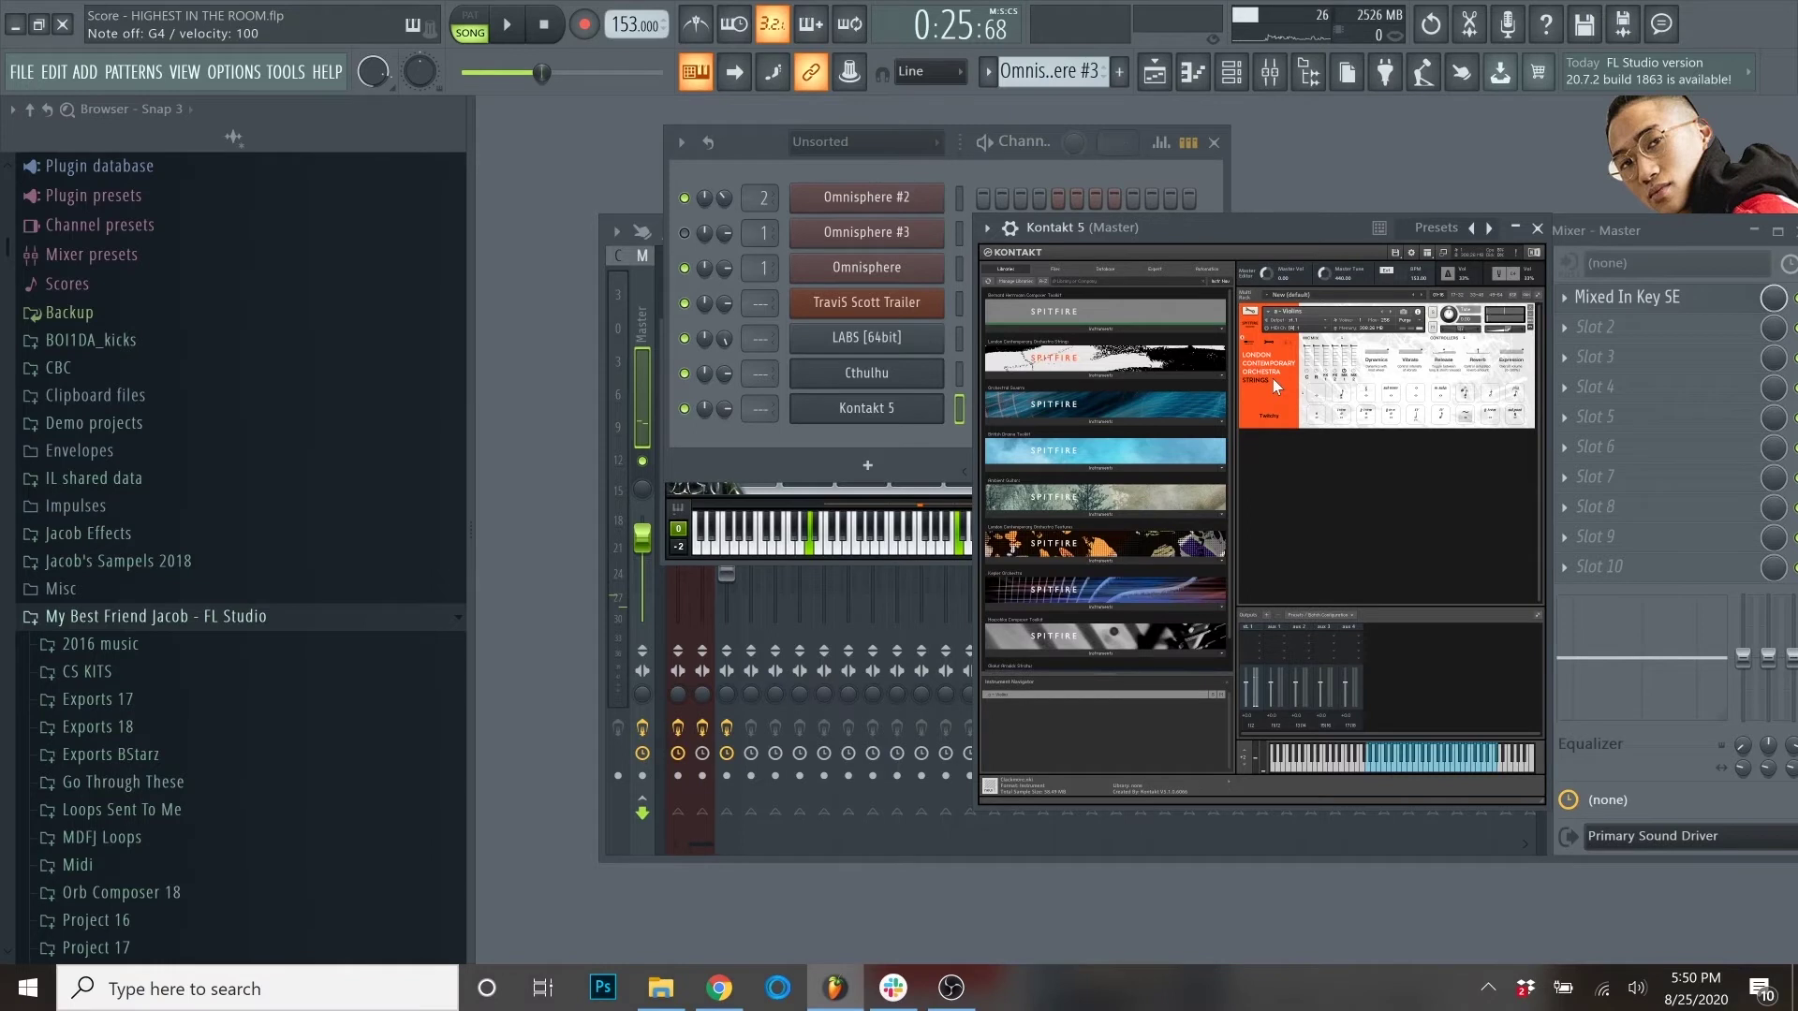
left_click_drag(1223, 232, 1221, 229)
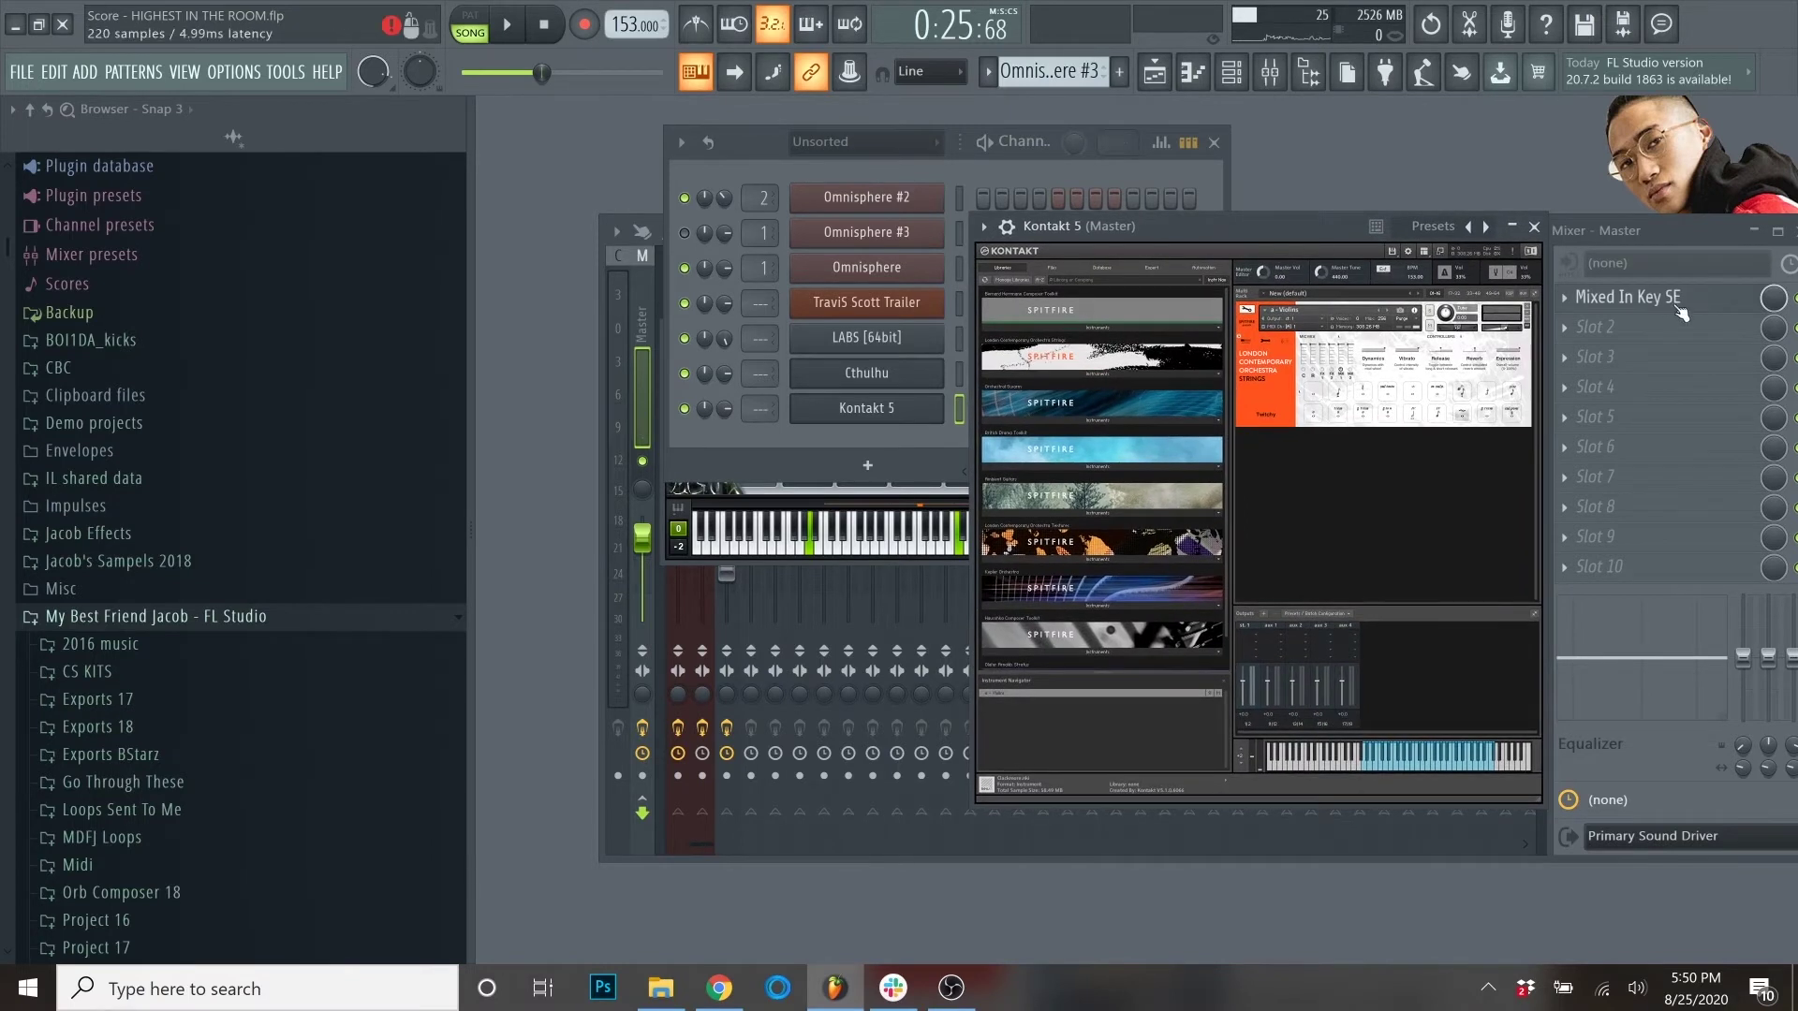
left_click(1683, 236)
Step: Read the D Minor key in Mixed In Key SE on the Master channel, then close it
left_click(1654, 309)
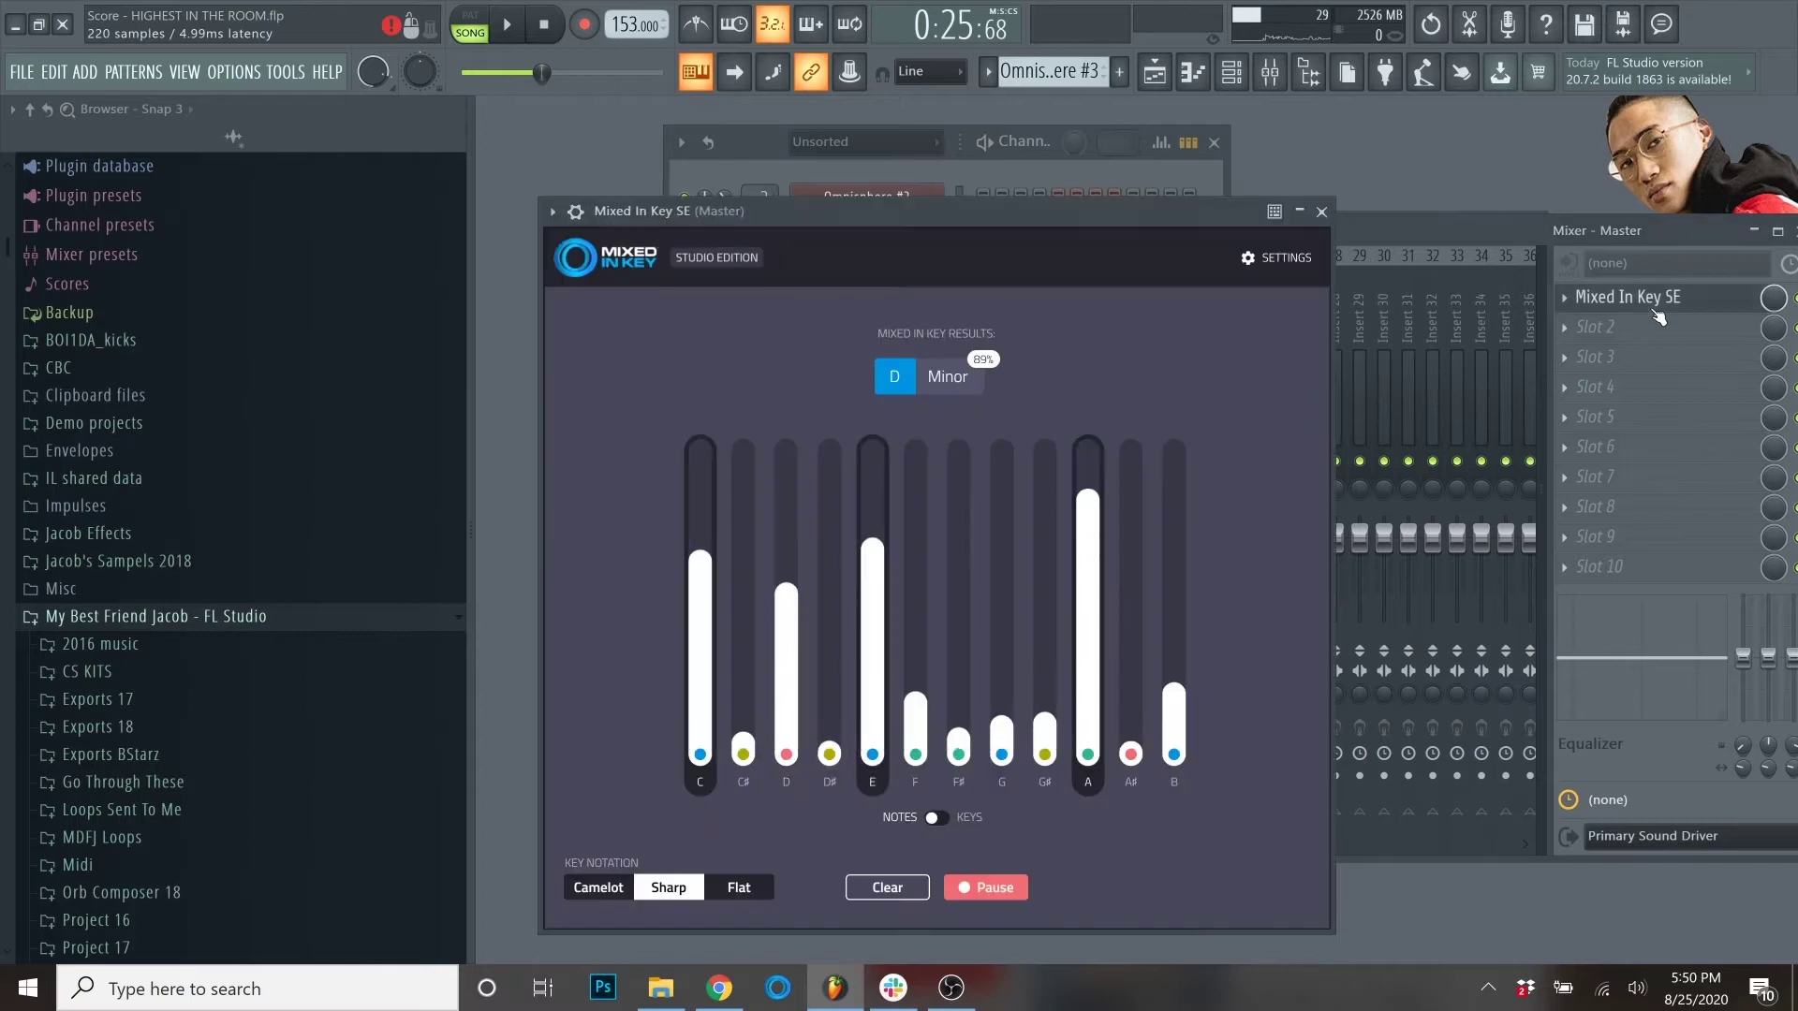
left_click(1321, 212)
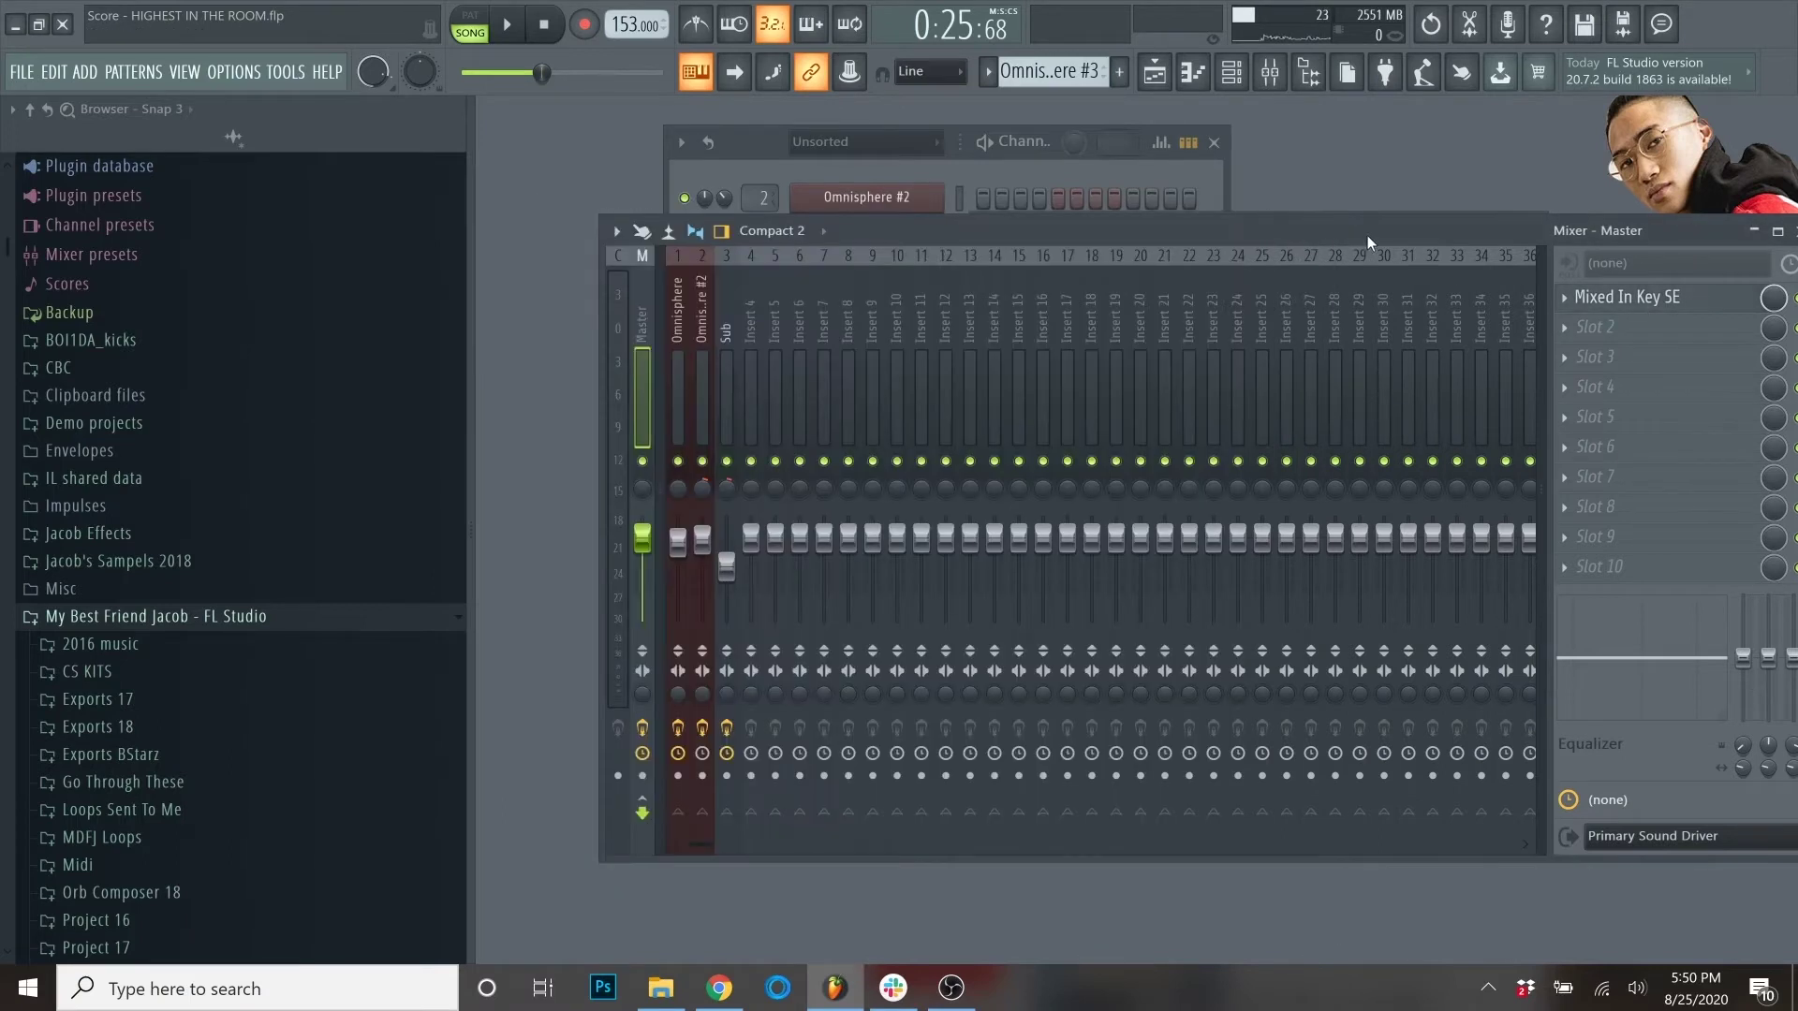
Step: Bring the Channel Rack forward, switch to pattern mode and audition the current pattern
left_click(746, 144)
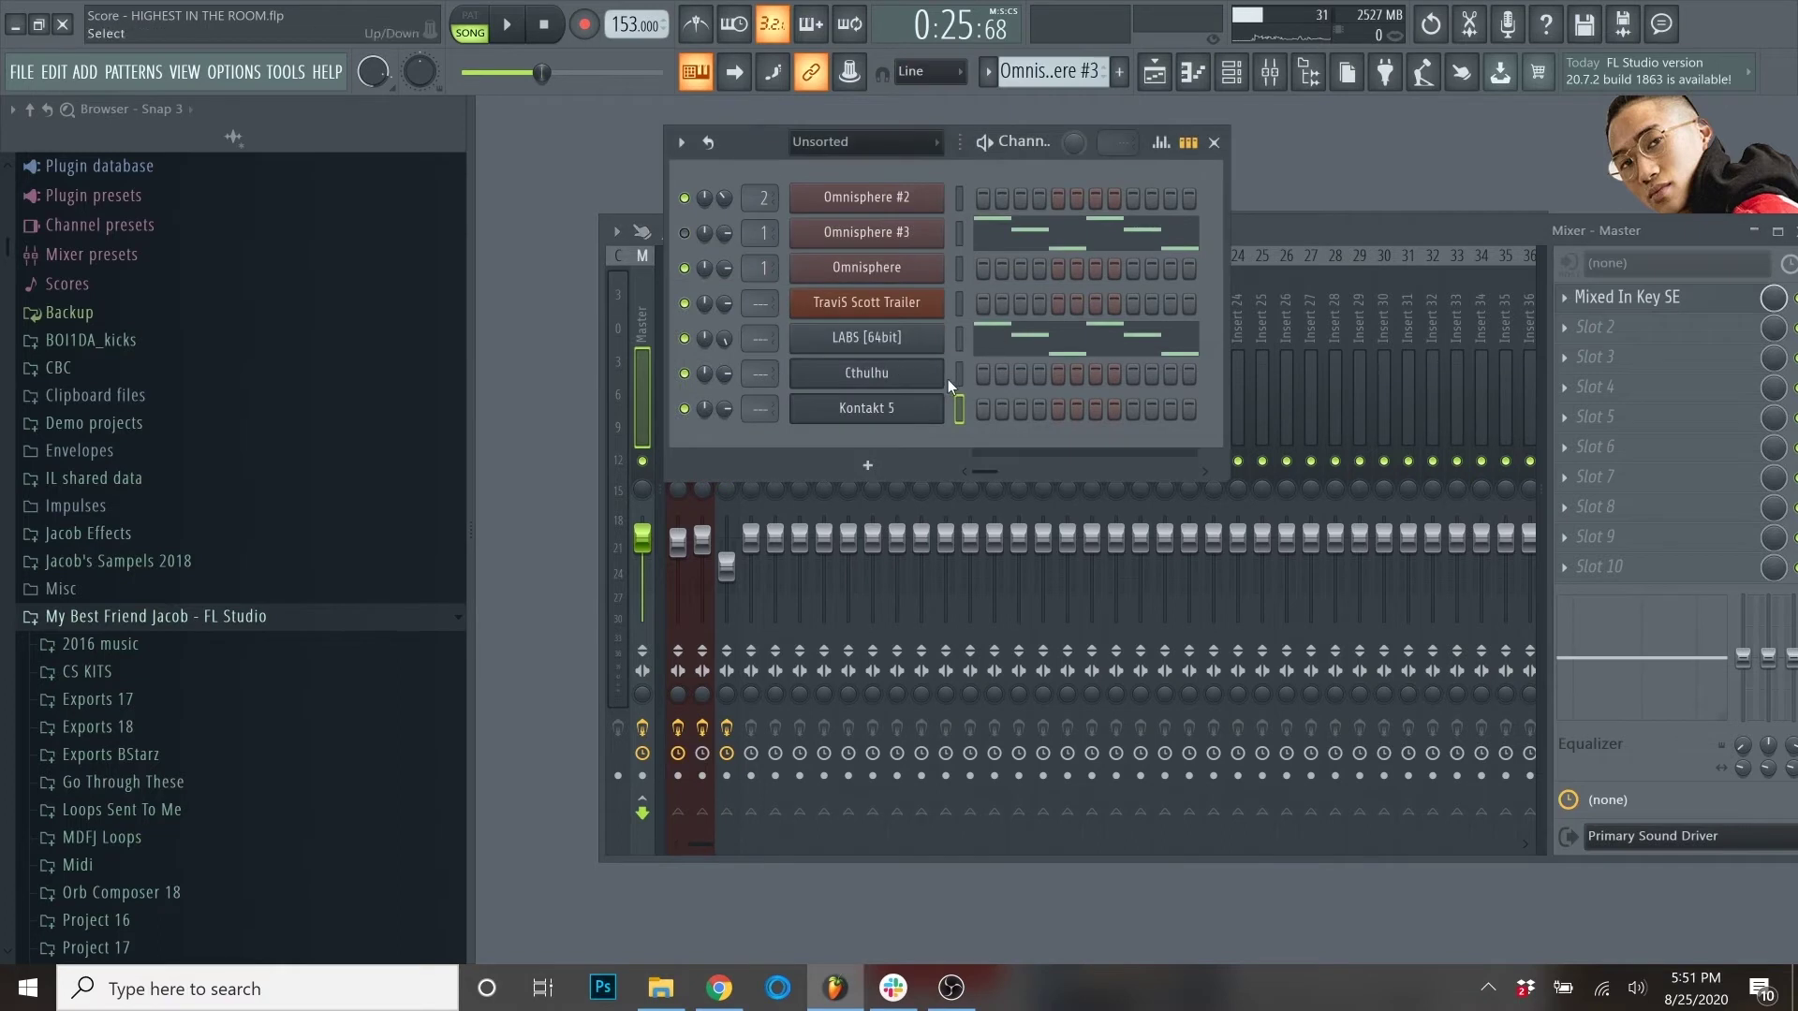
key("l")
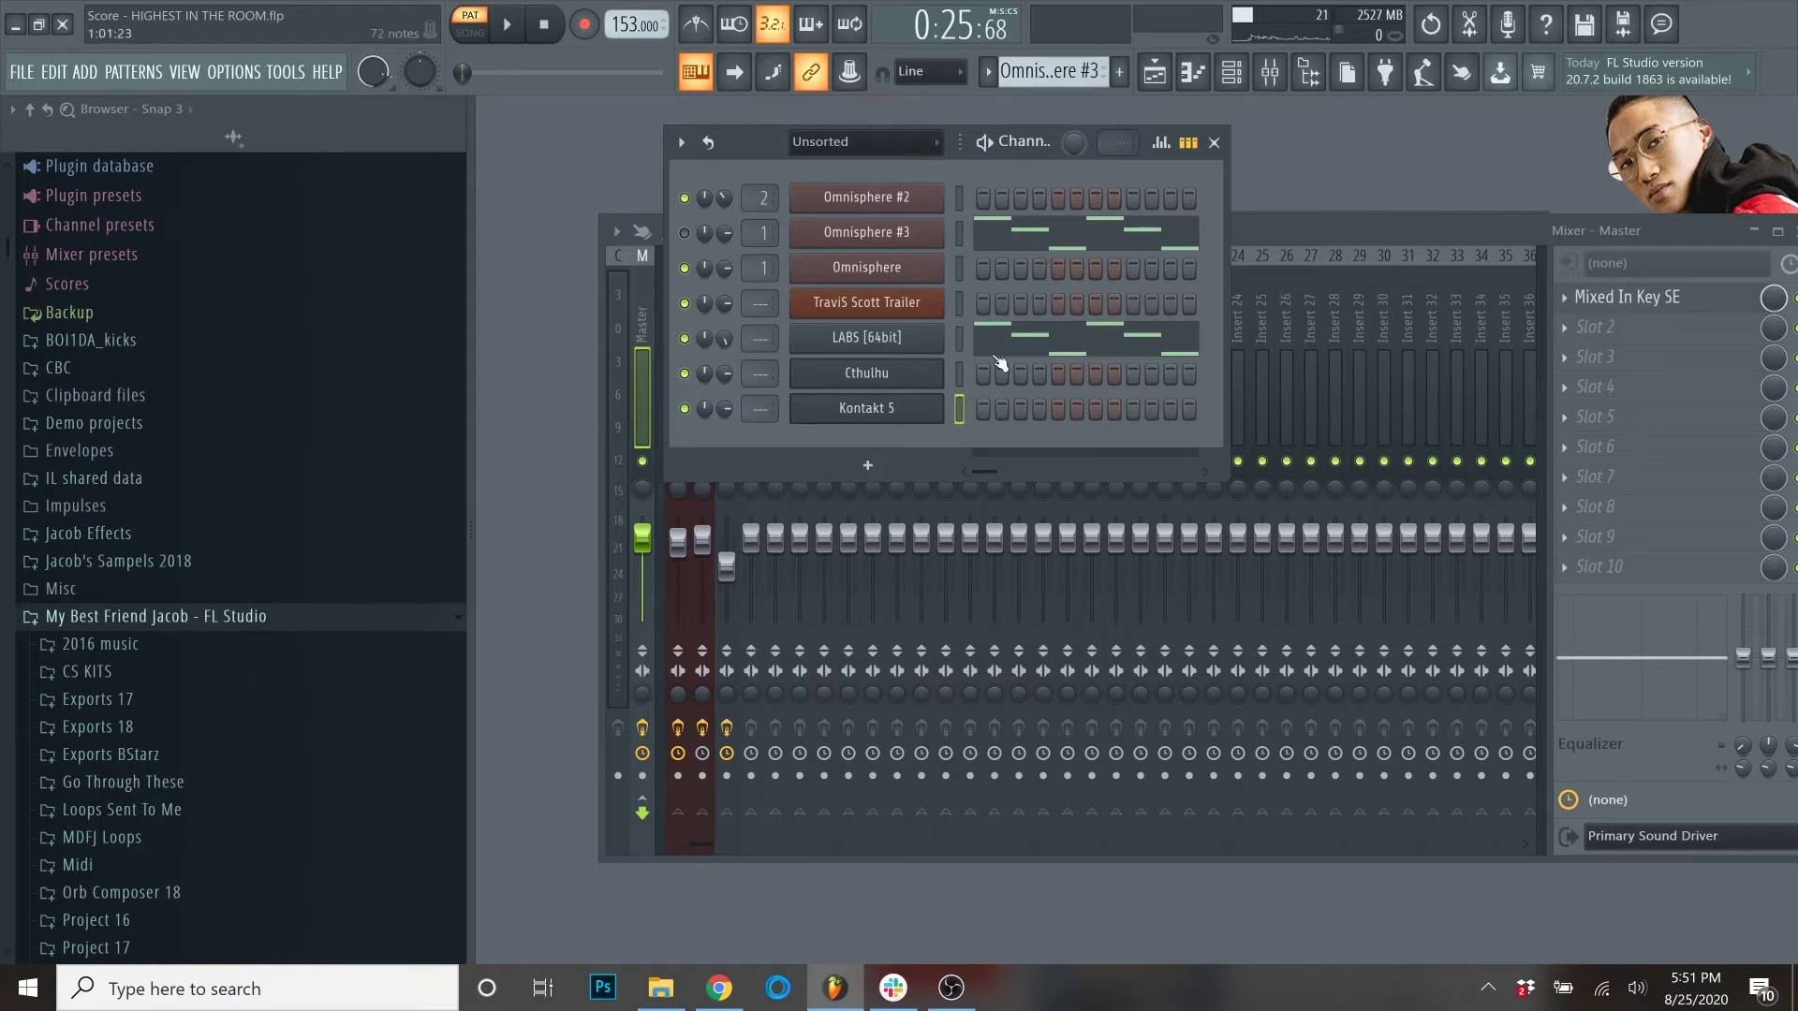
key("space")
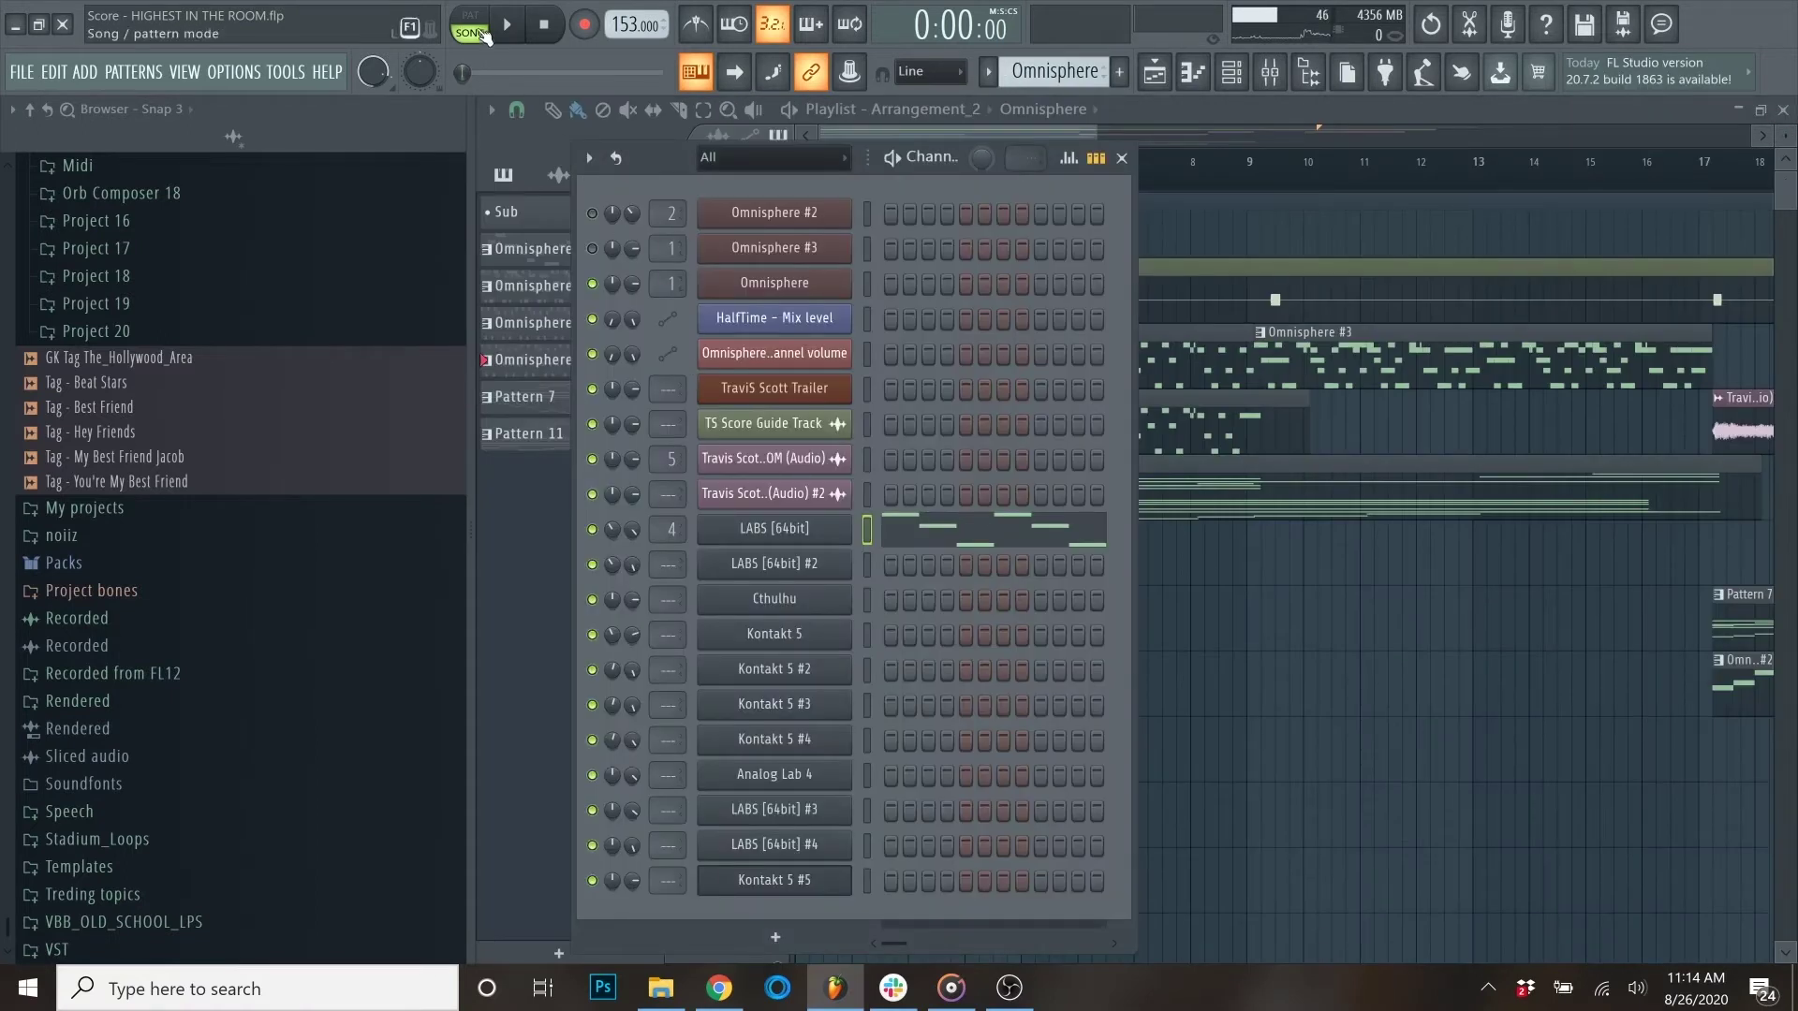
Step: Play the arrangement, then open the Omnisphere clip's arpeggiated notes in the LABS [64bit] piano roll
key("F6")
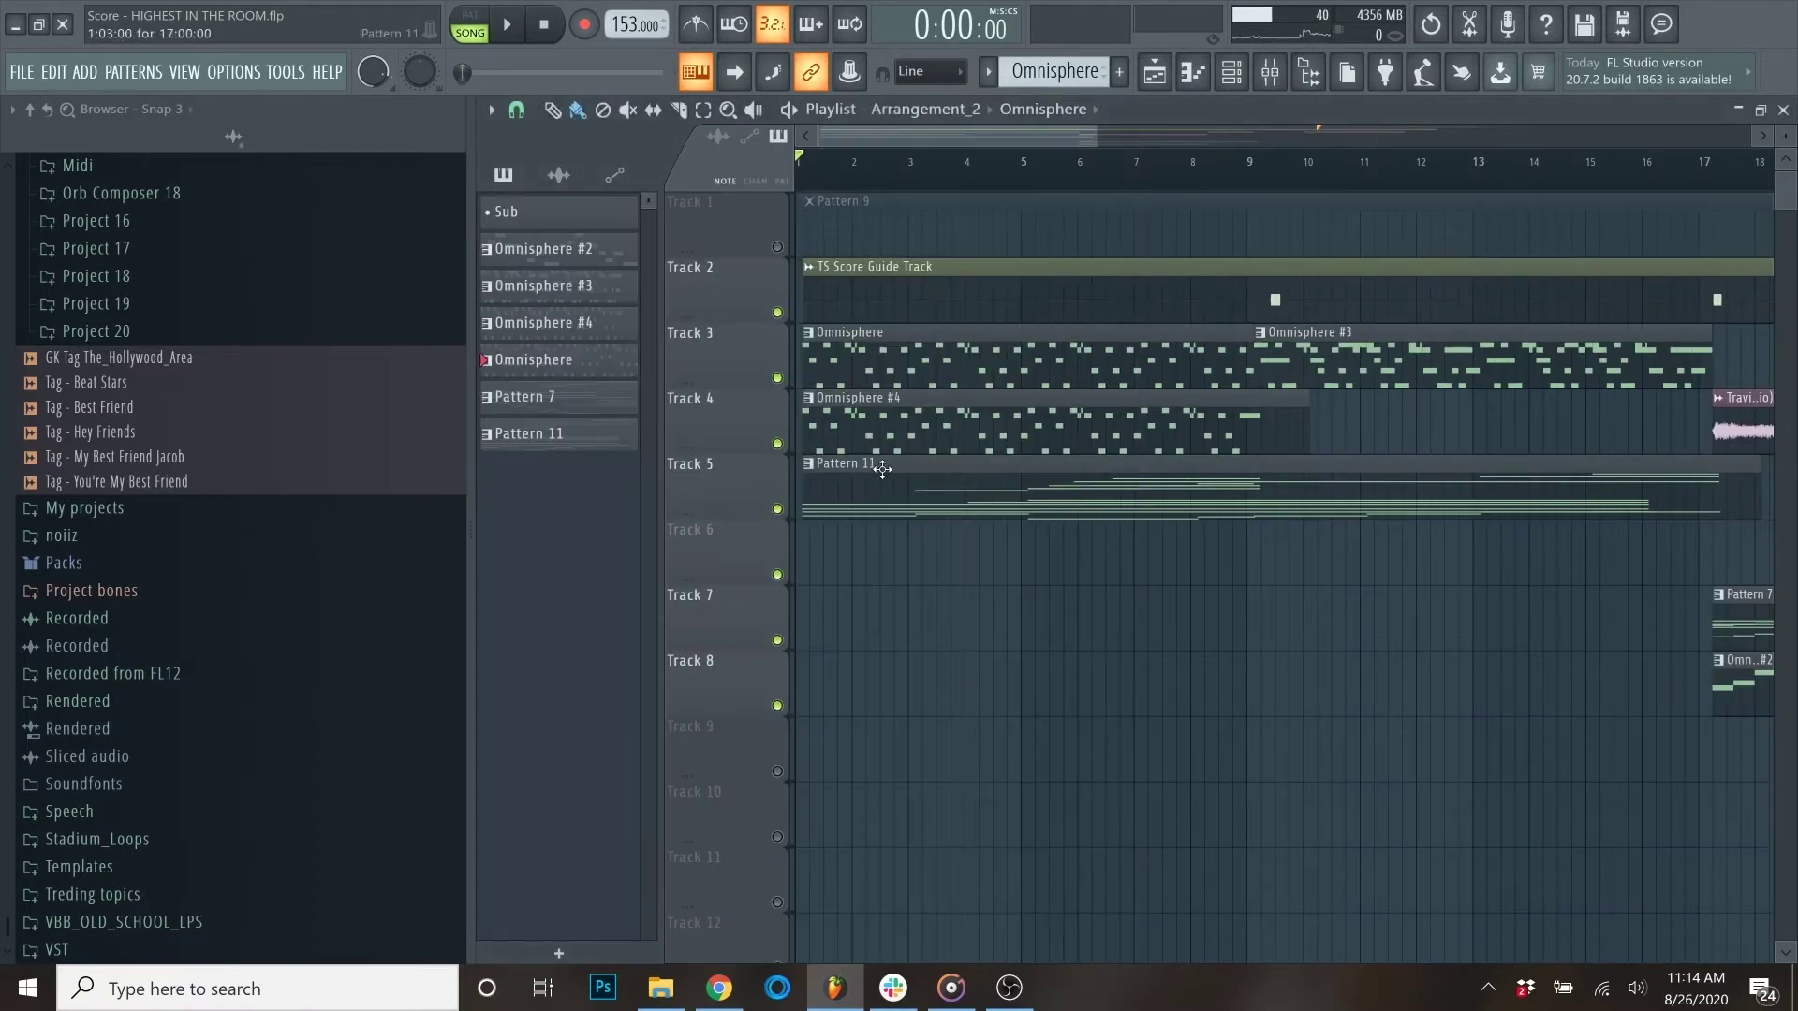
key("space")
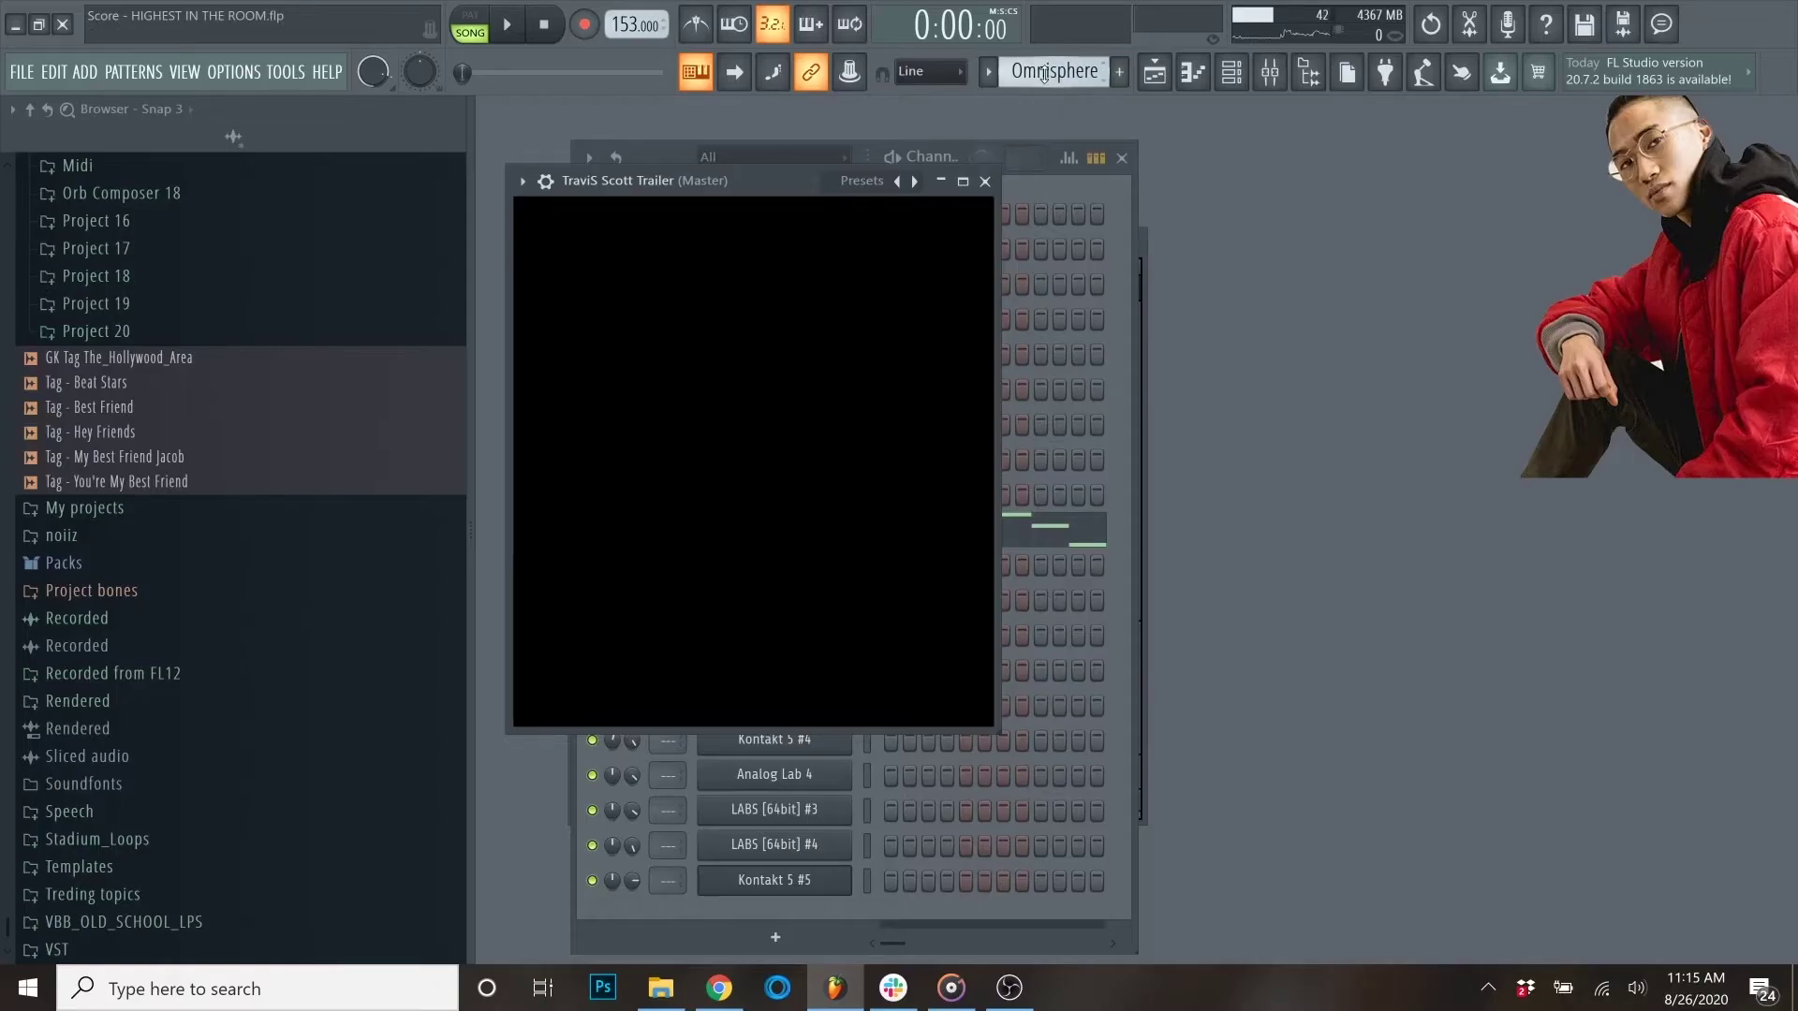
left_click(1154, 72)
scroll(766, 168, "up", 2)
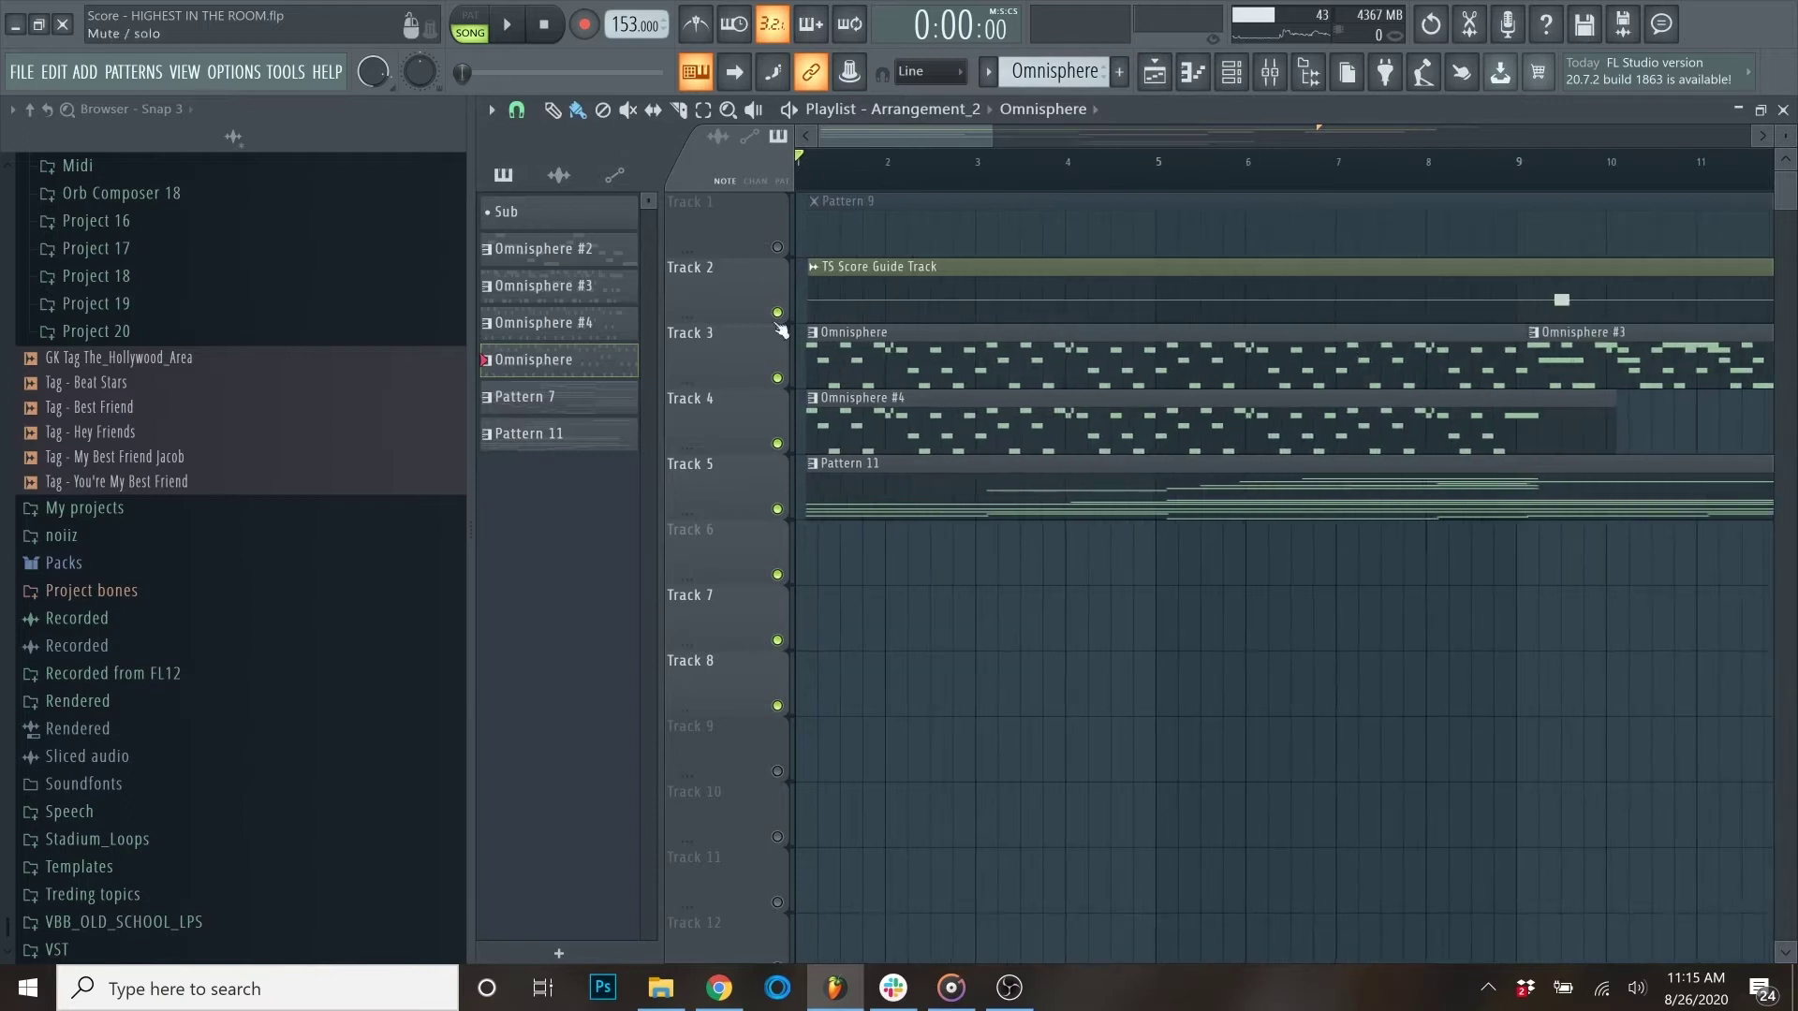
double_click(893, 372)
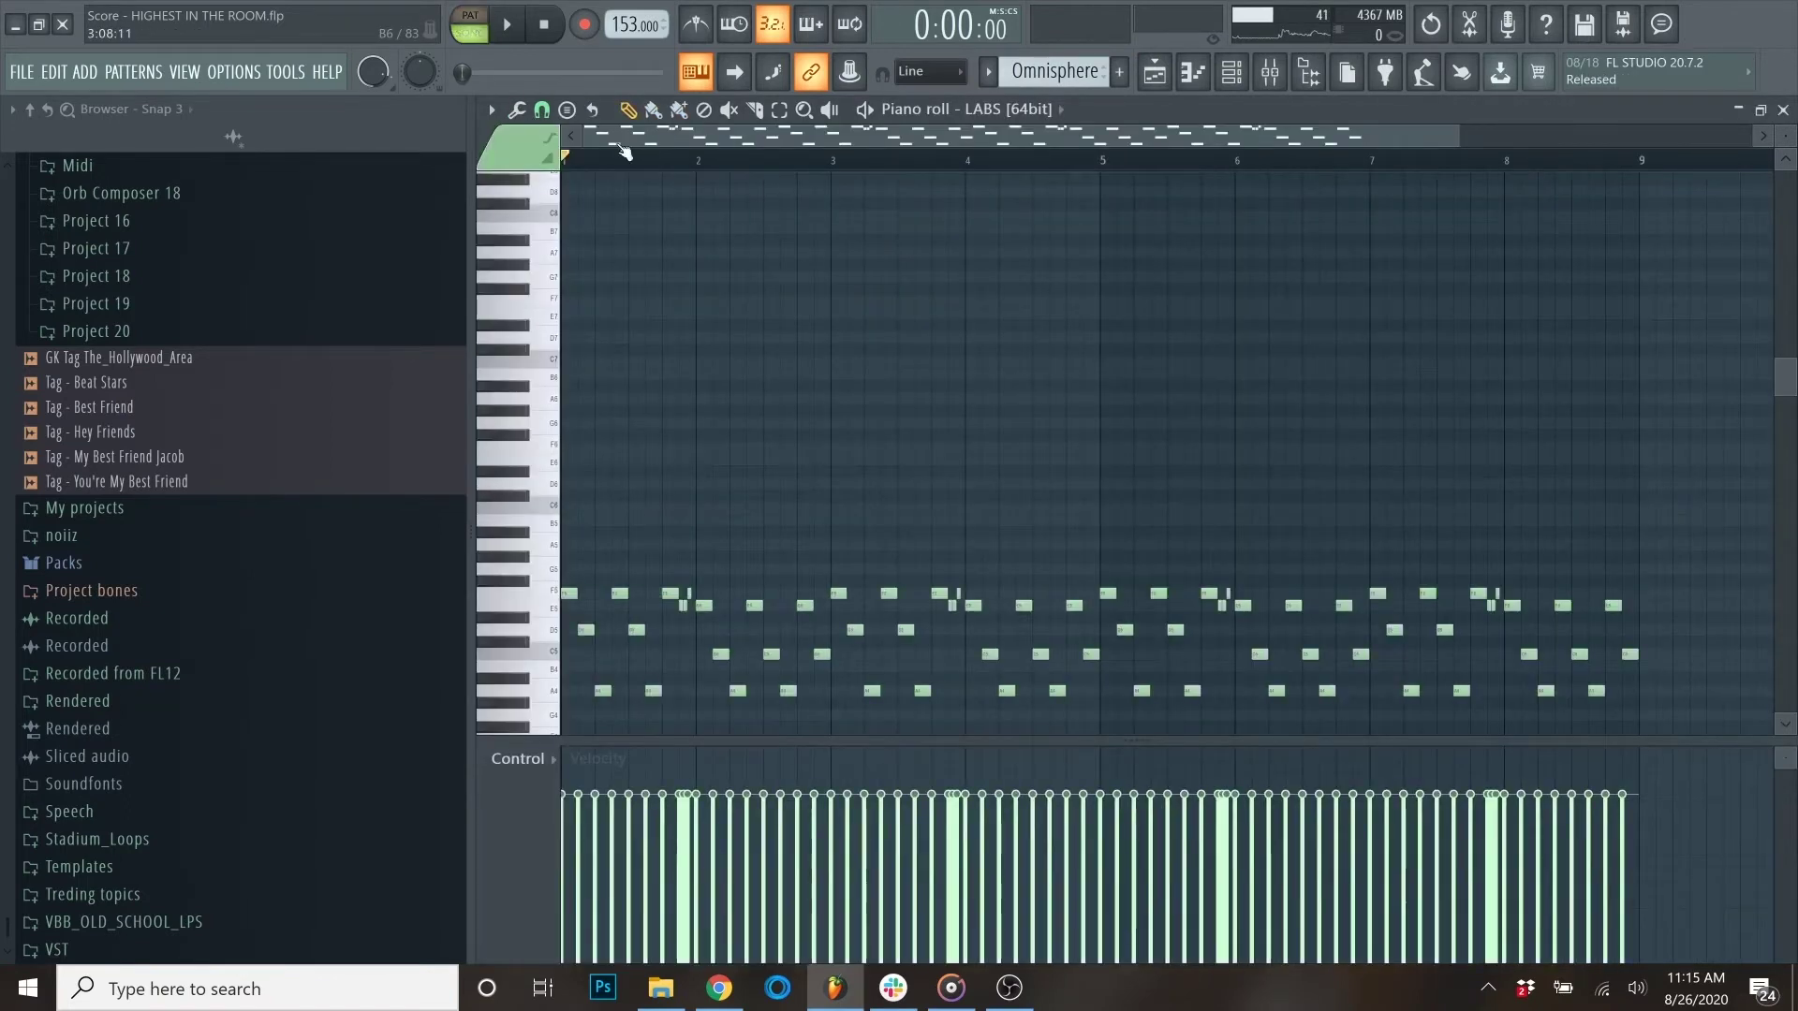
Step: Audition the LABS pattern, close its piano roll and check the LABS instrument's sound
key("space")
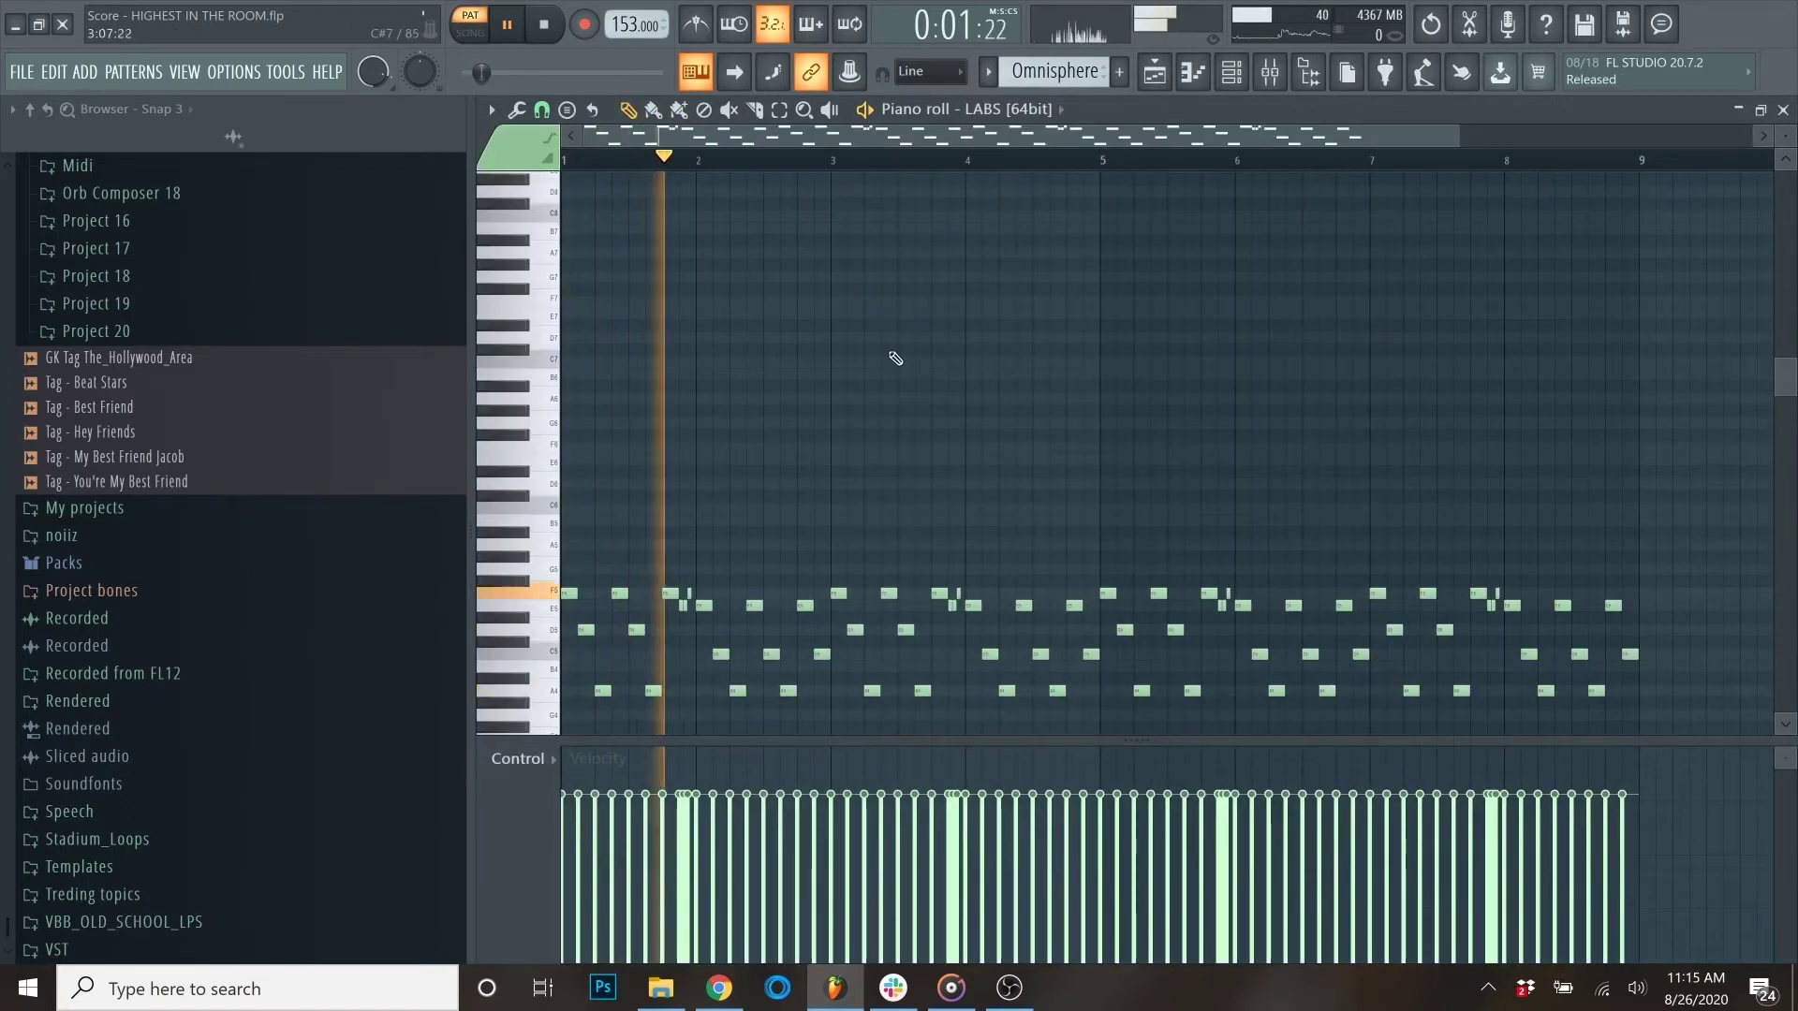
scroll(922, 337, "down", 3)
scroll(943, 312, "down", 3)
key("space")
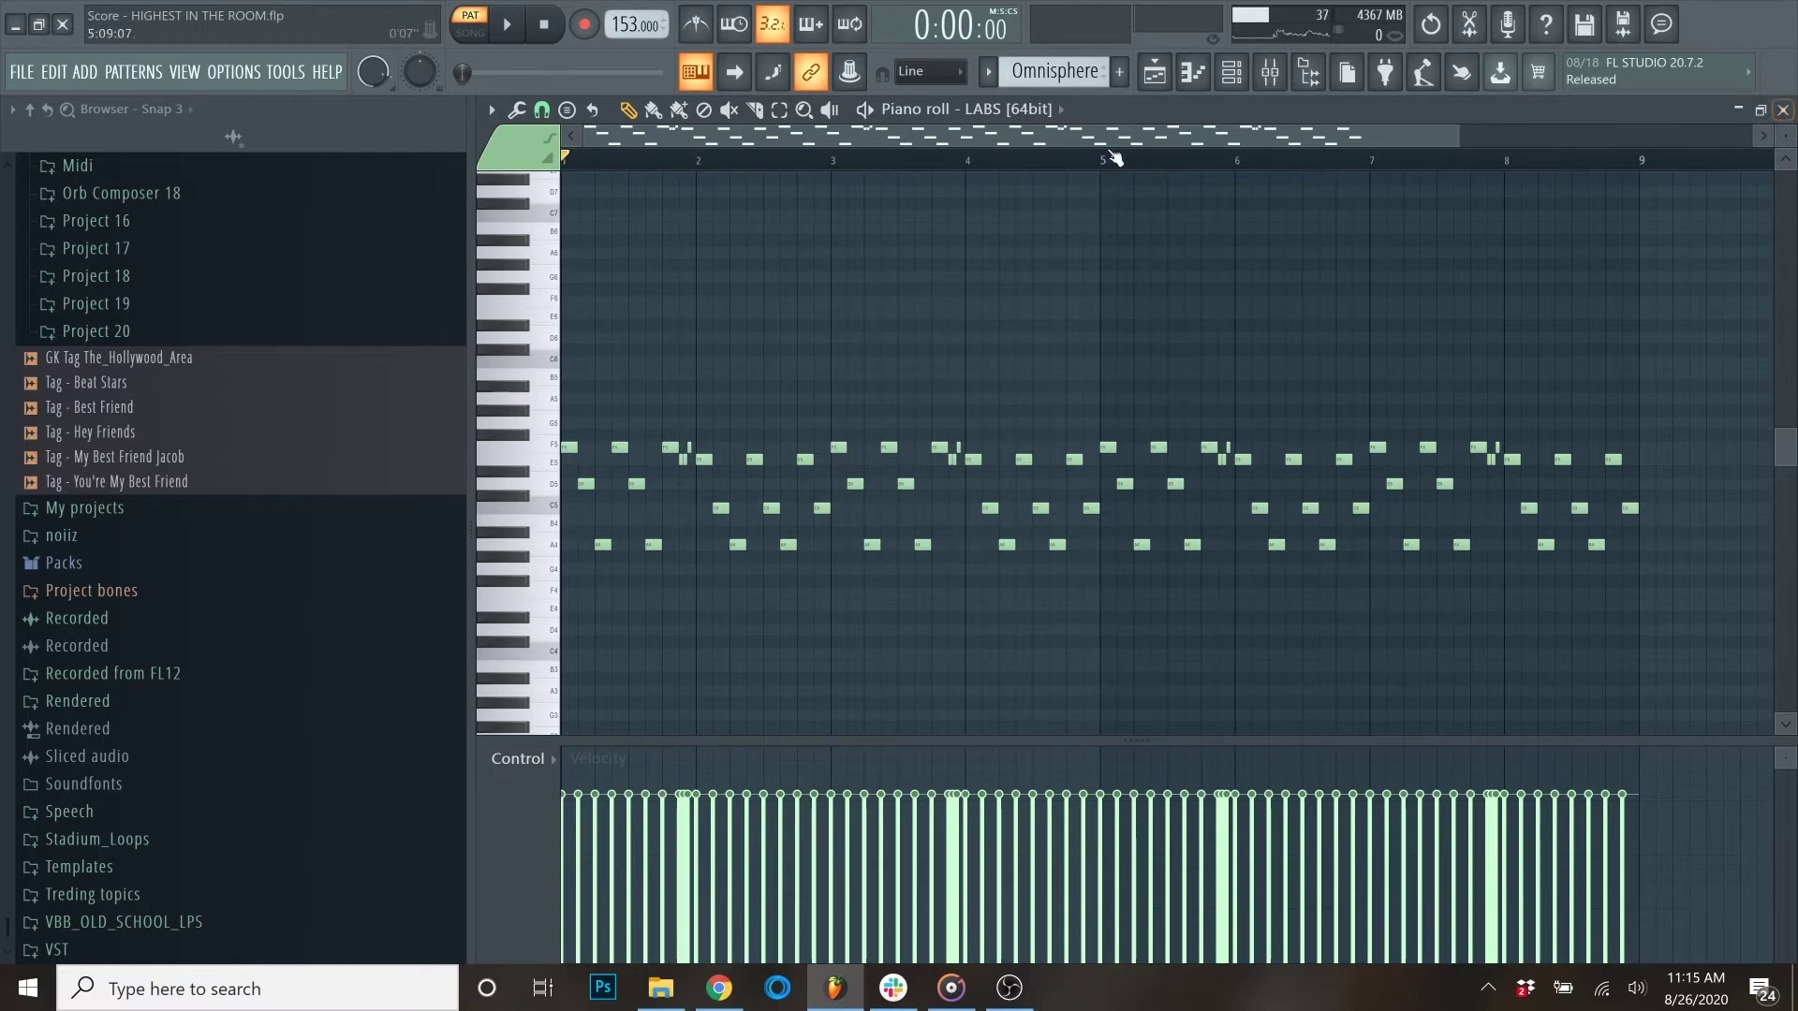
left_click(1782, 109)
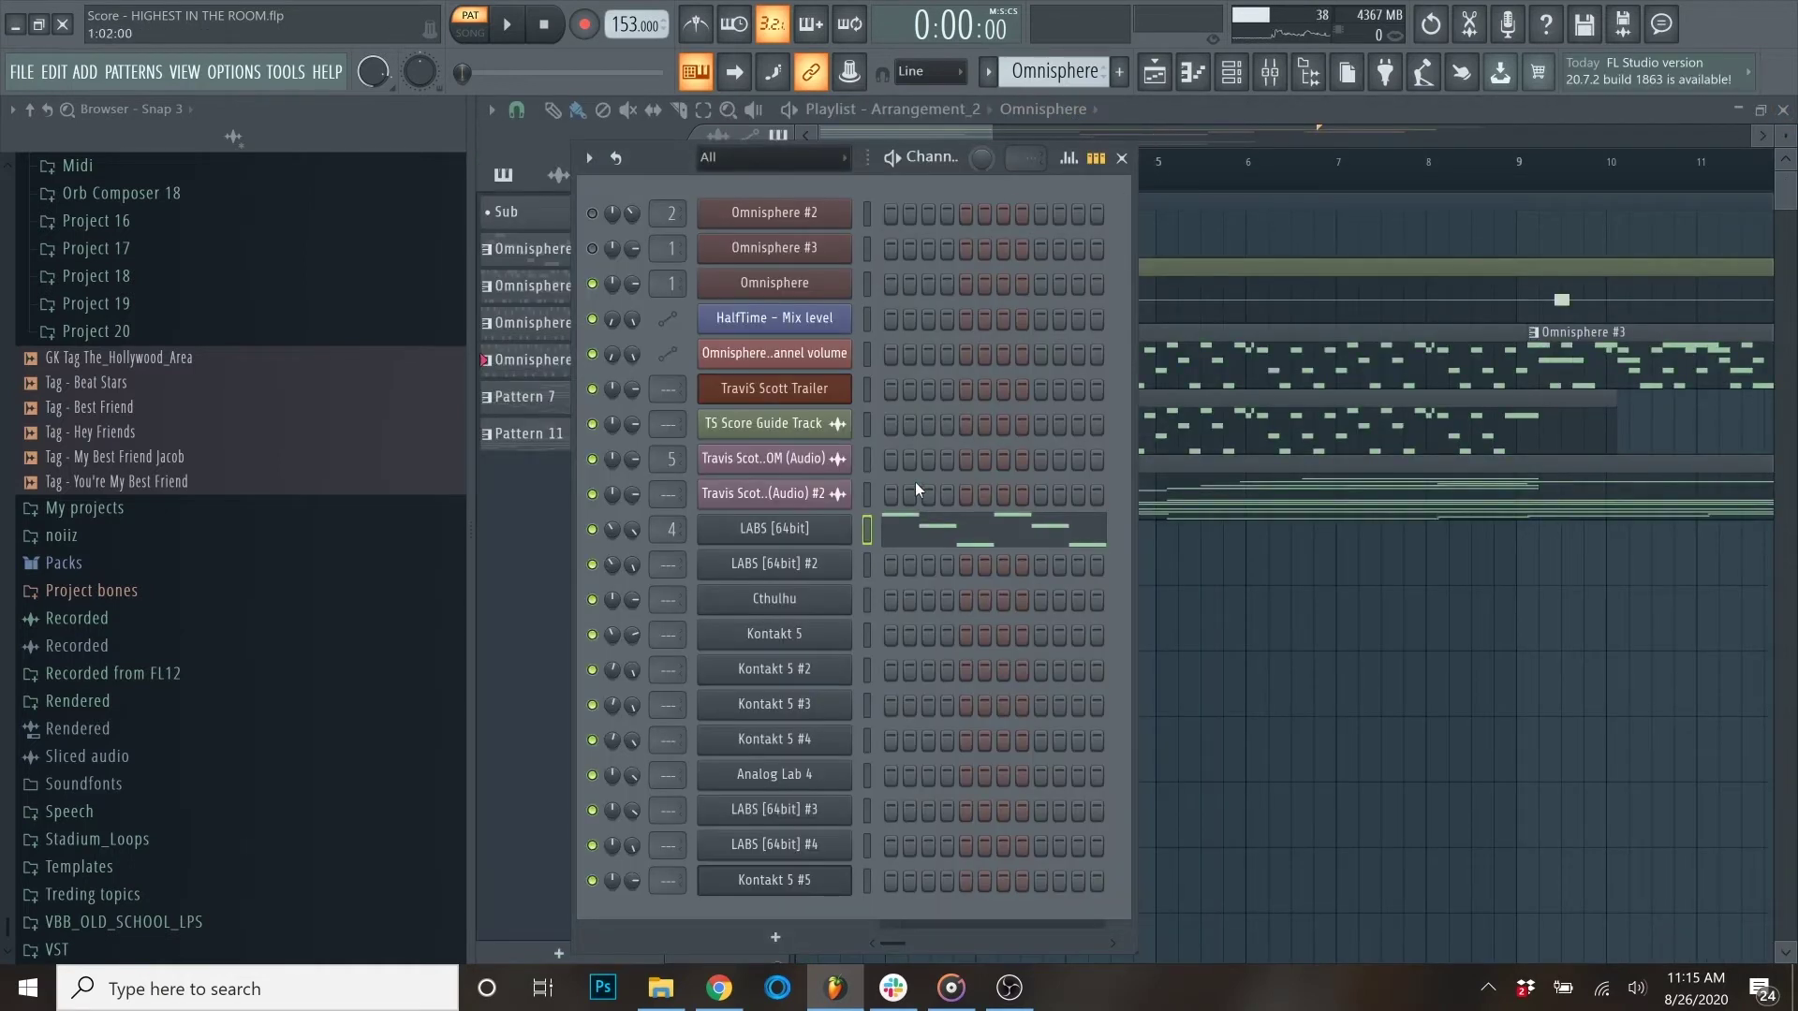
left_click(811, 524)
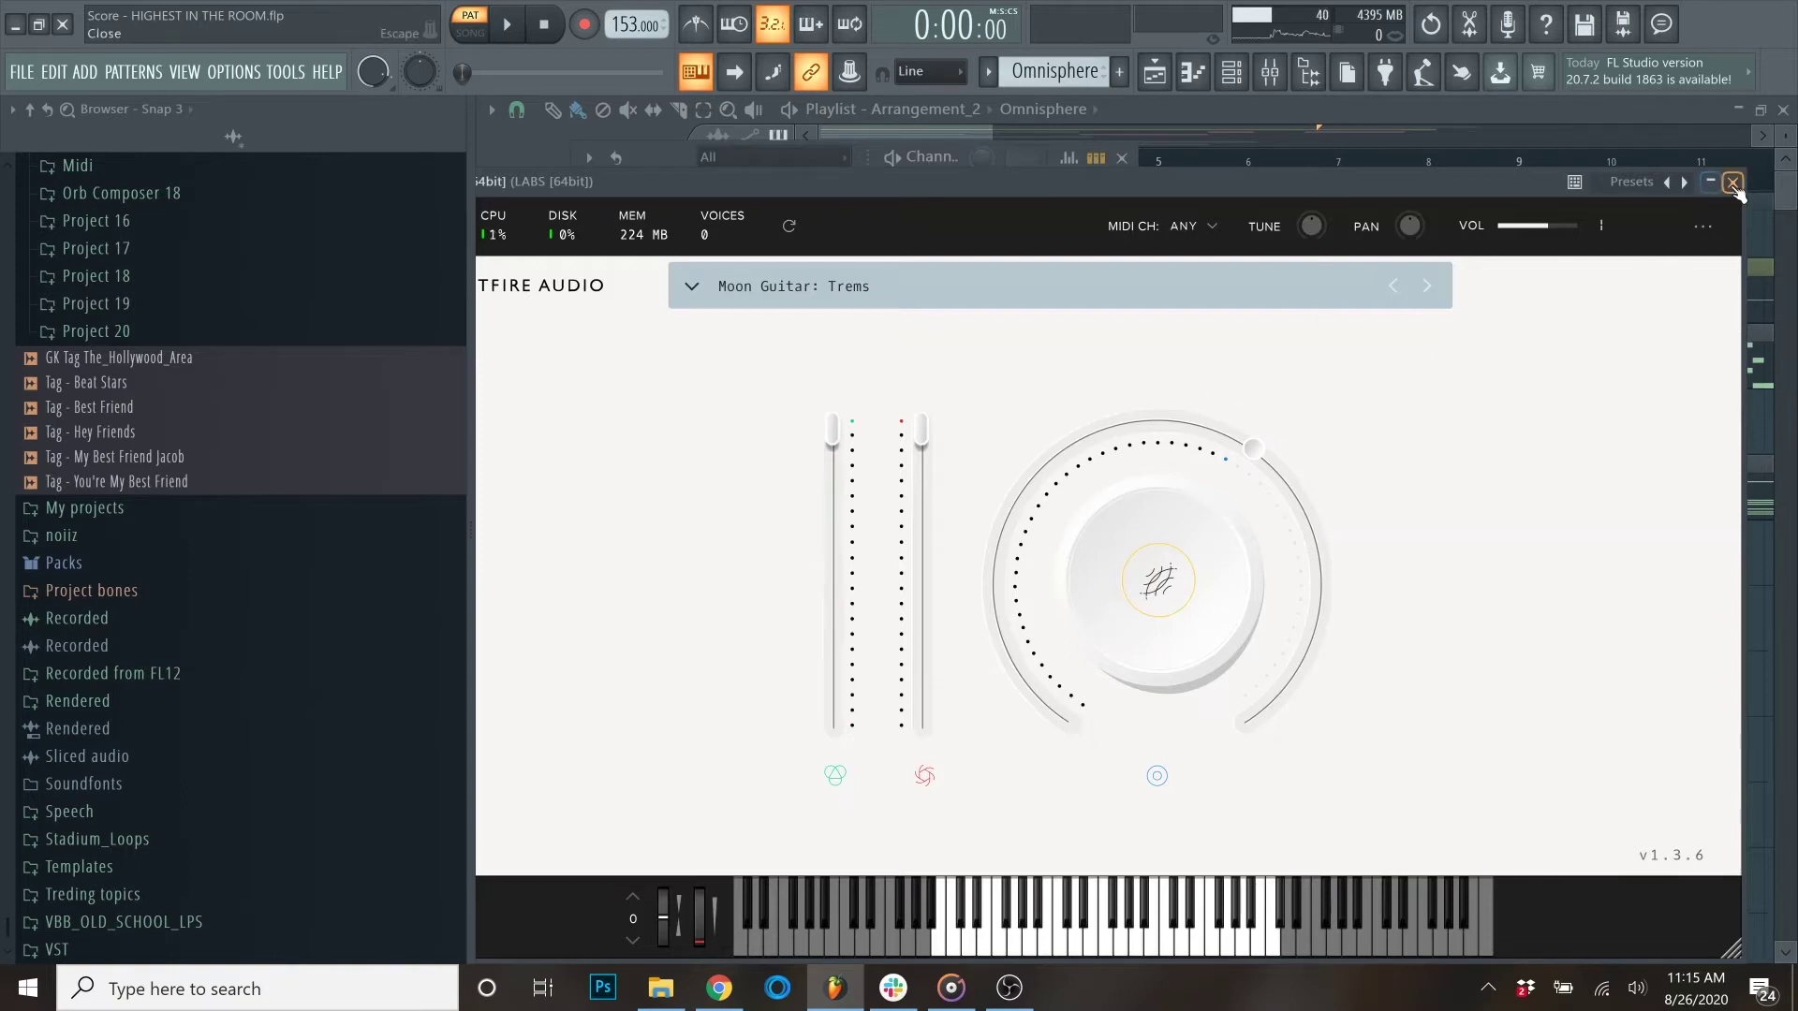
left_click(1732, 182)
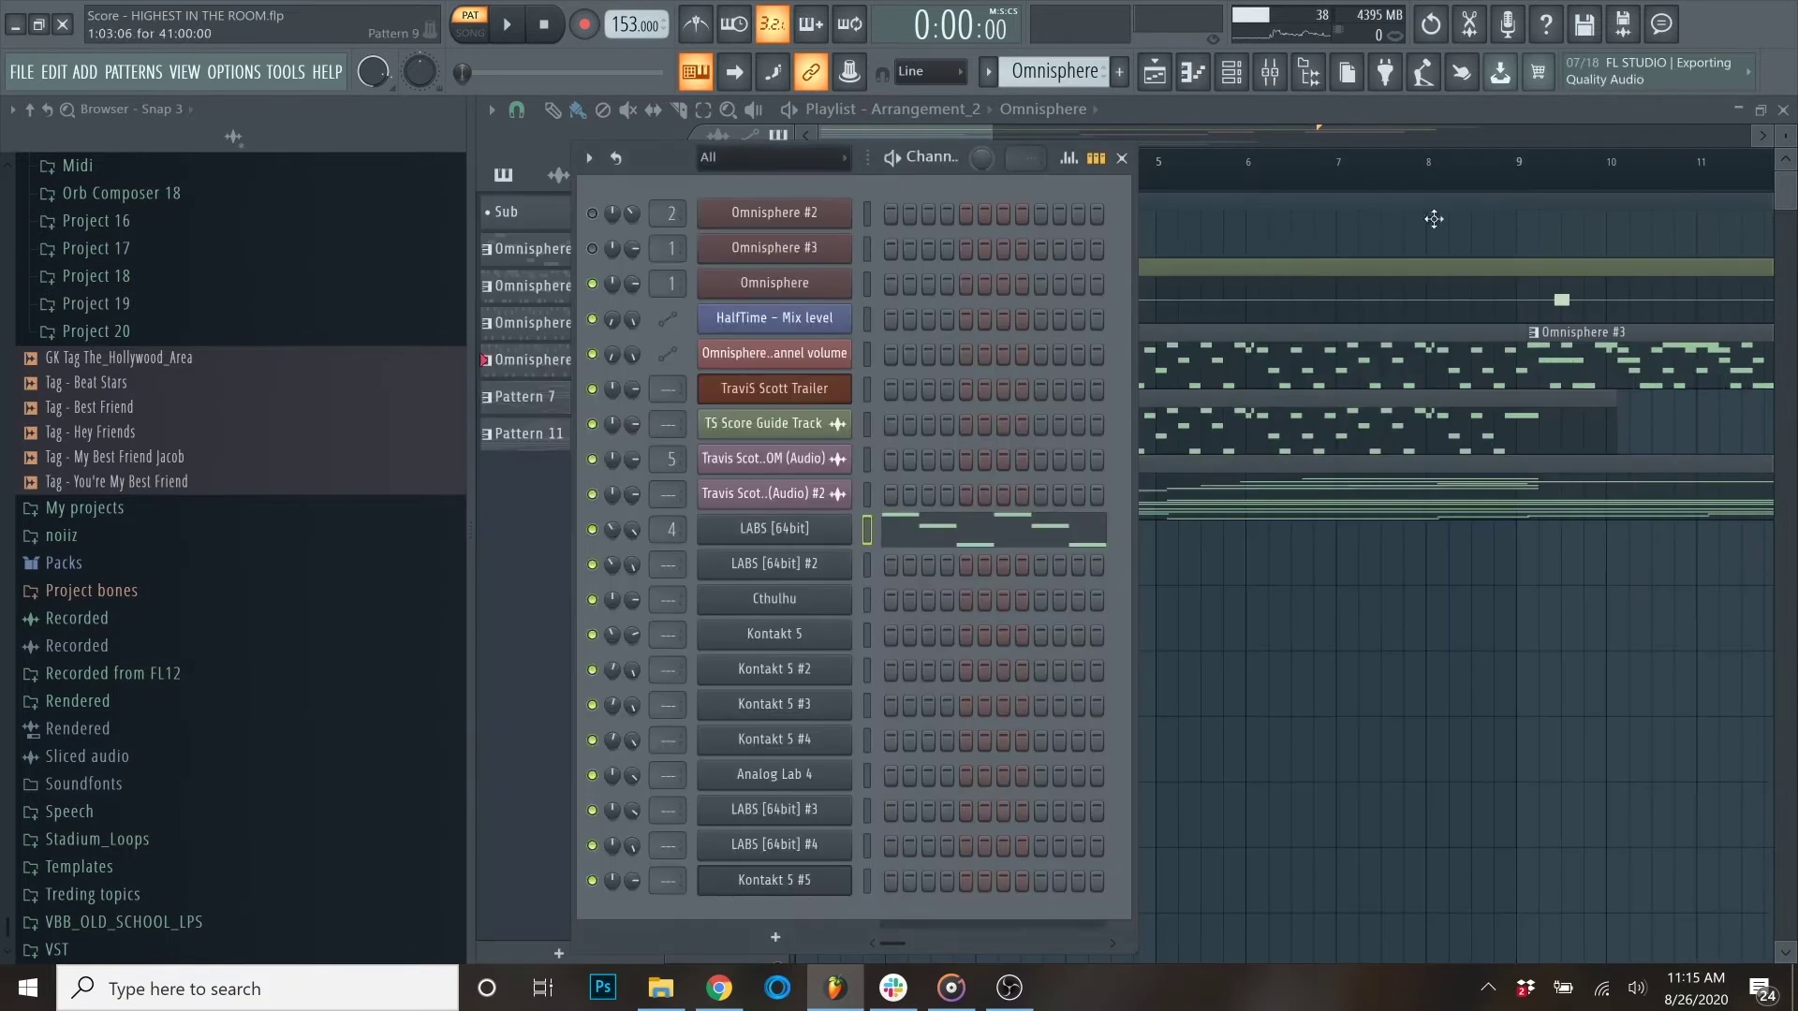
Step: From the Playlist, reset to bar 1, inspect a clip's notes, then play Pattern 11
left_click(1176, 126)
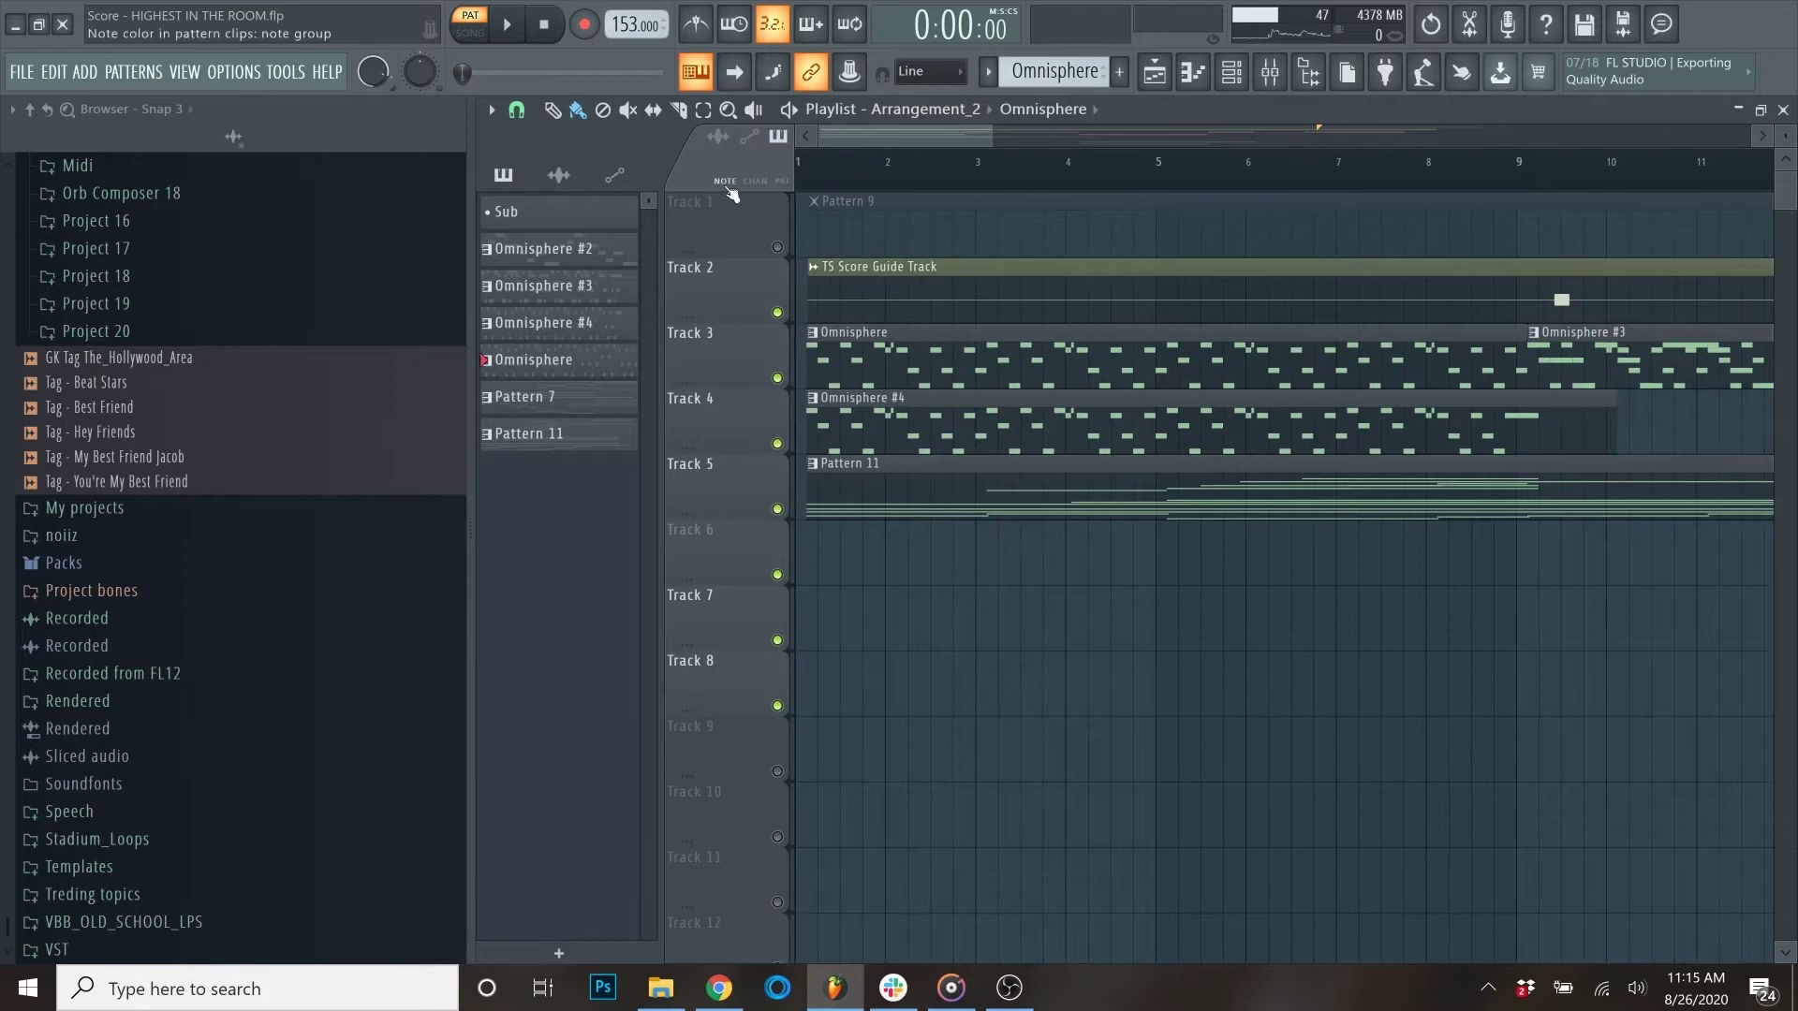
left_click(805, 167)
left_click(840, 442)
double_click(841, 442)
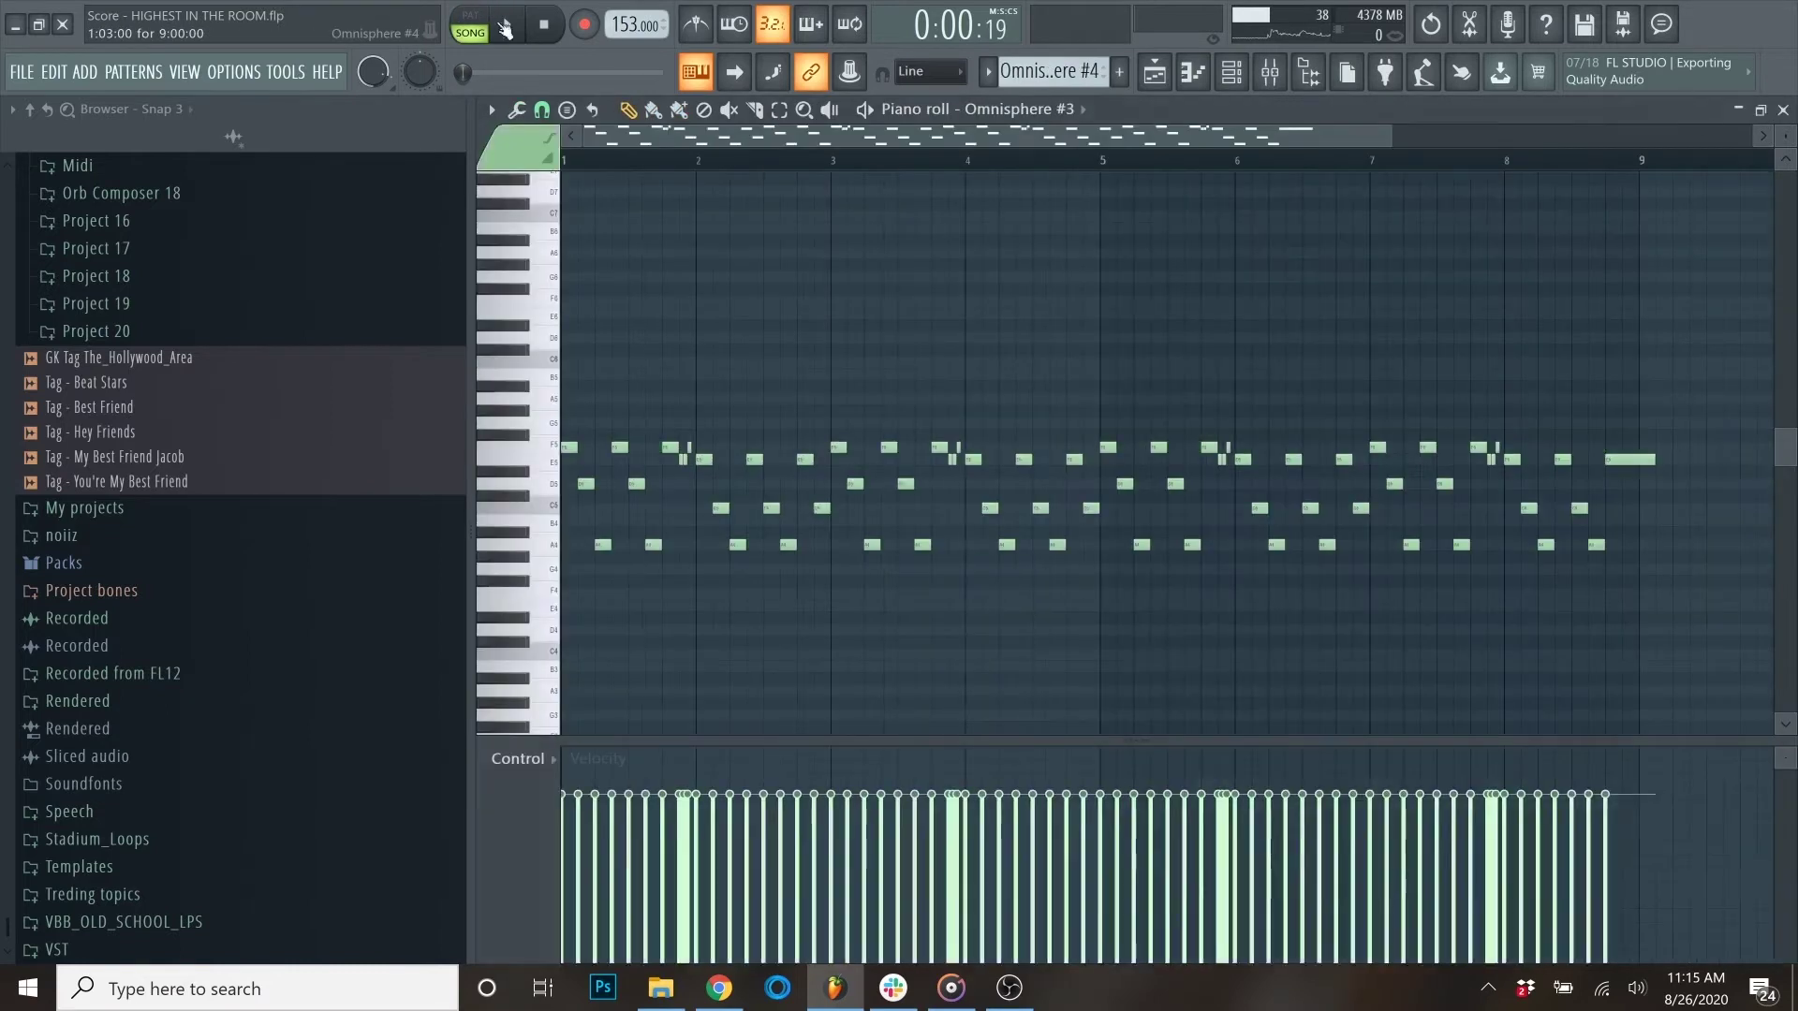
left_click(1783, 110)
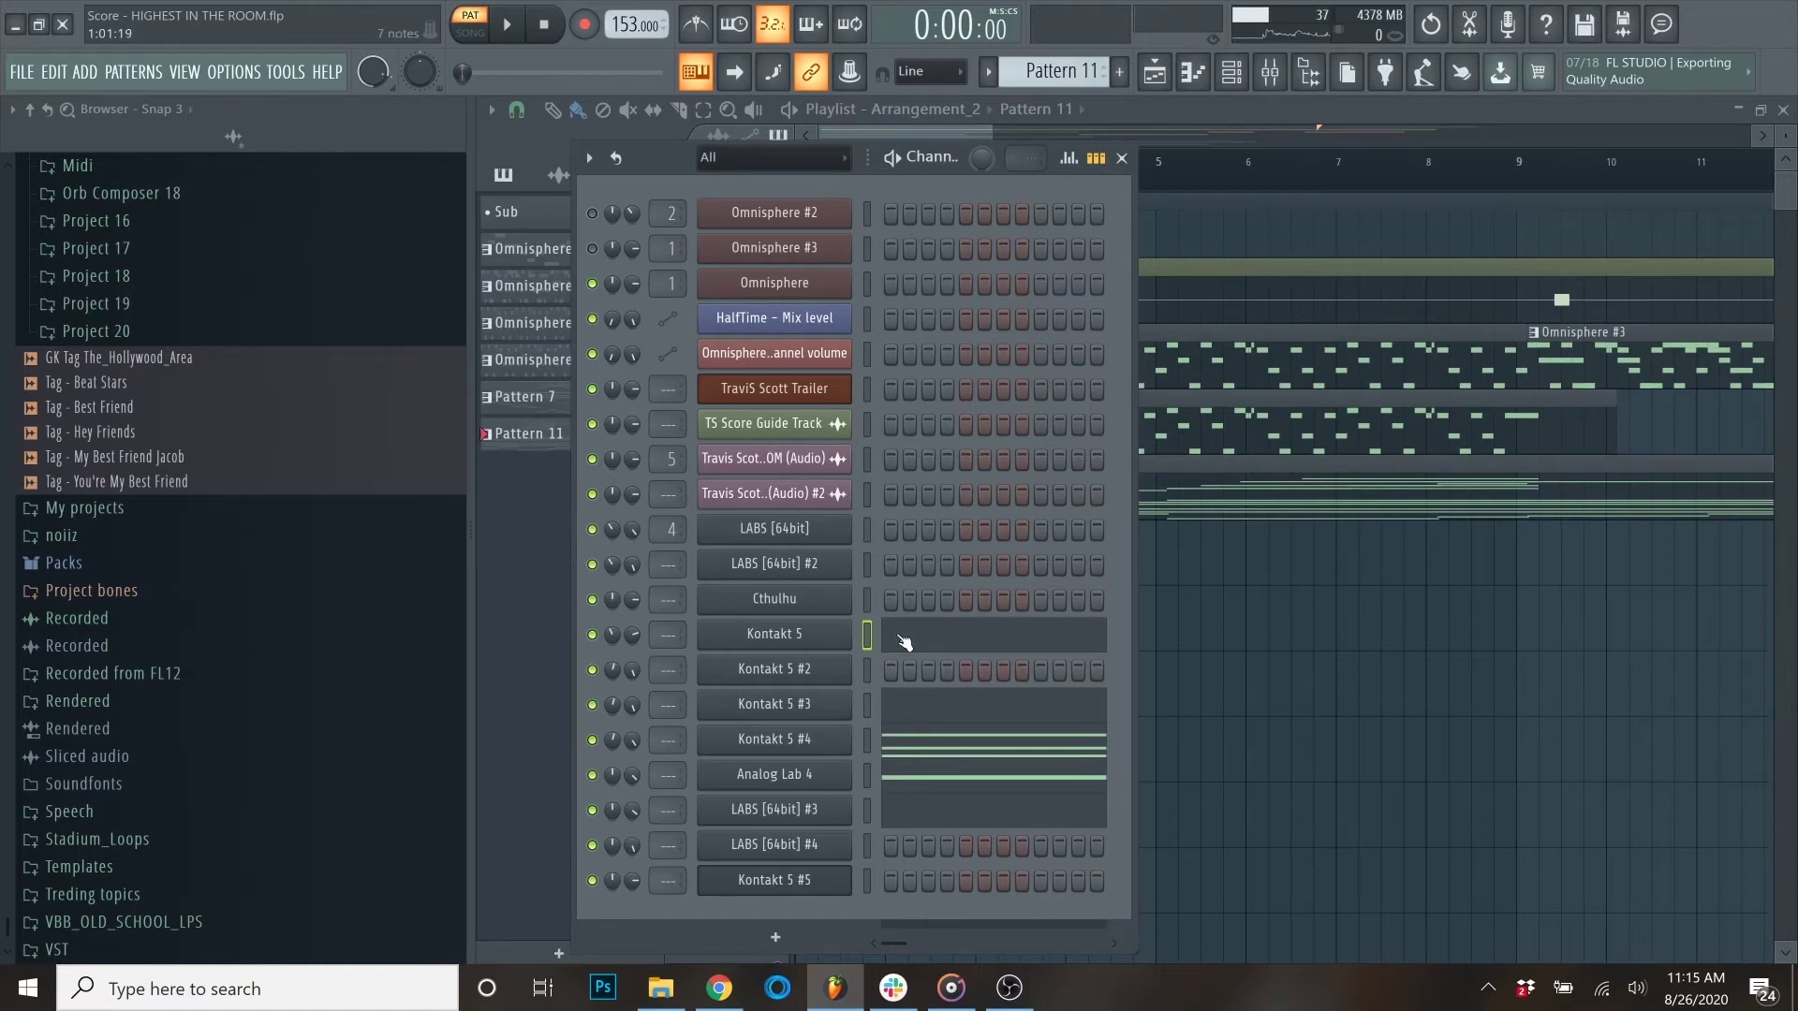
key("space")
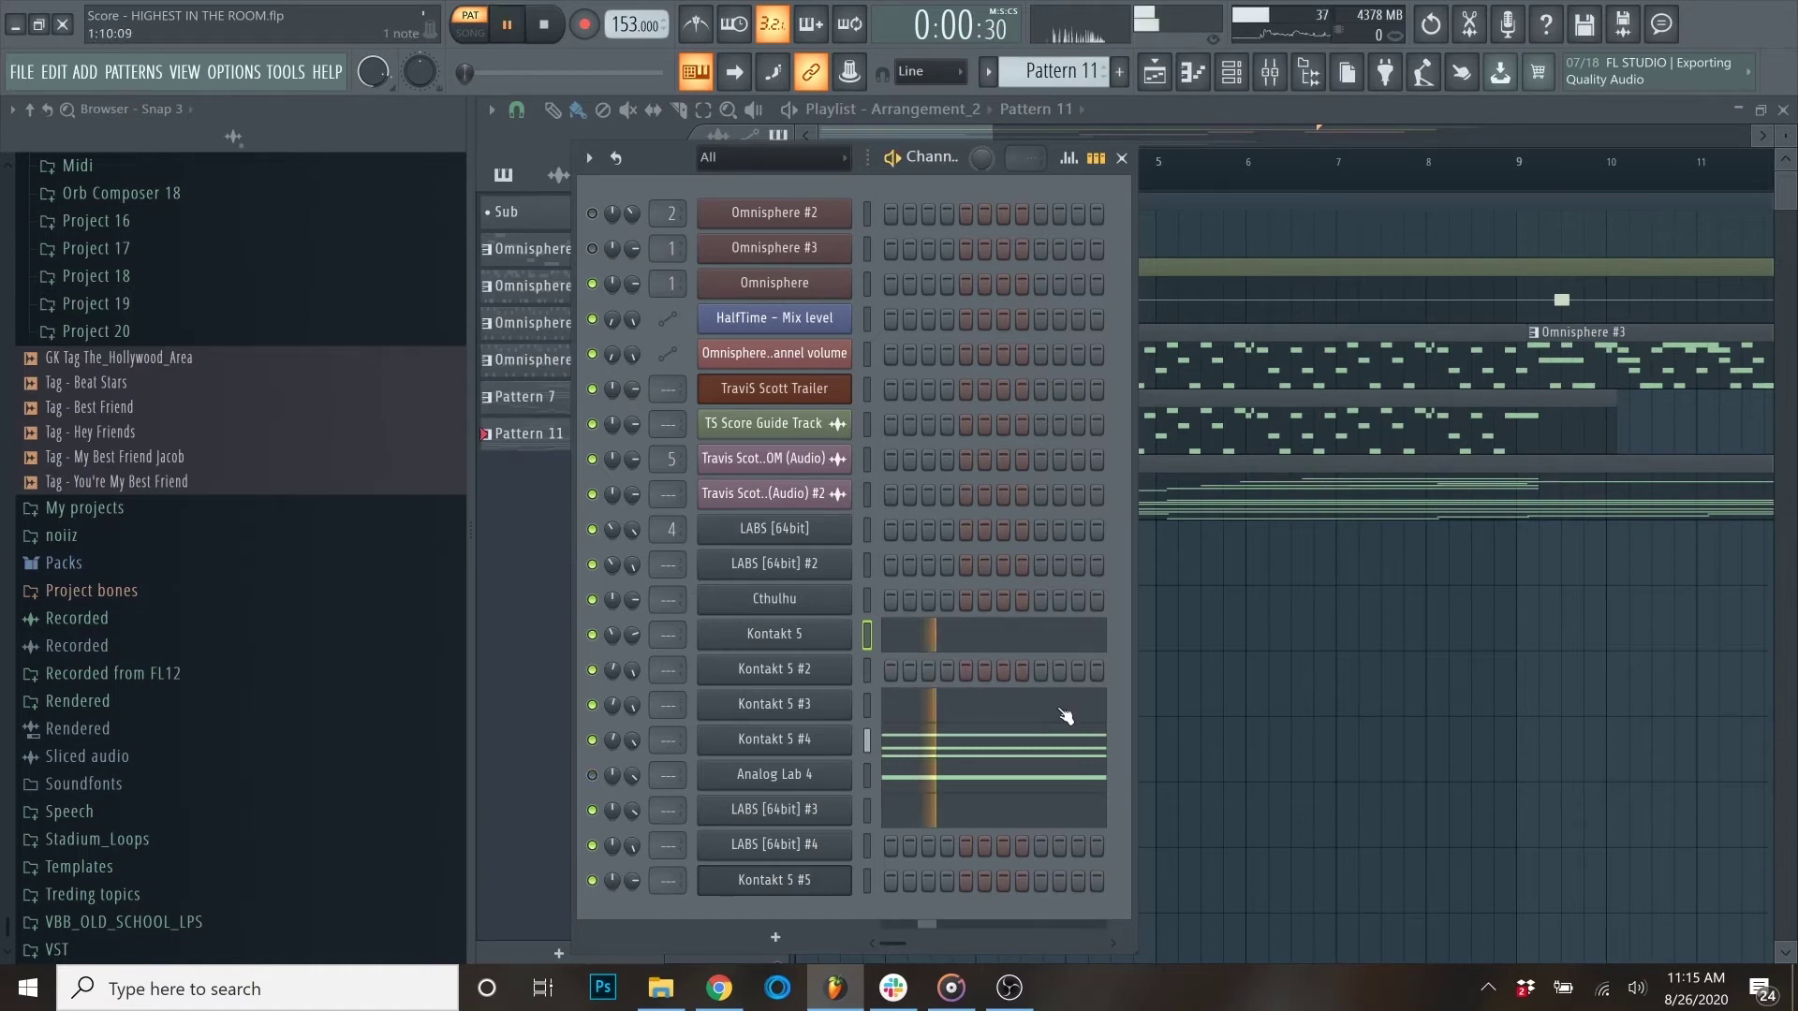
Step: Delete Kontakt 5 #4's long A4, F4 and D4 notes at bar 5 and audition the rest
left_click(1036, 738)
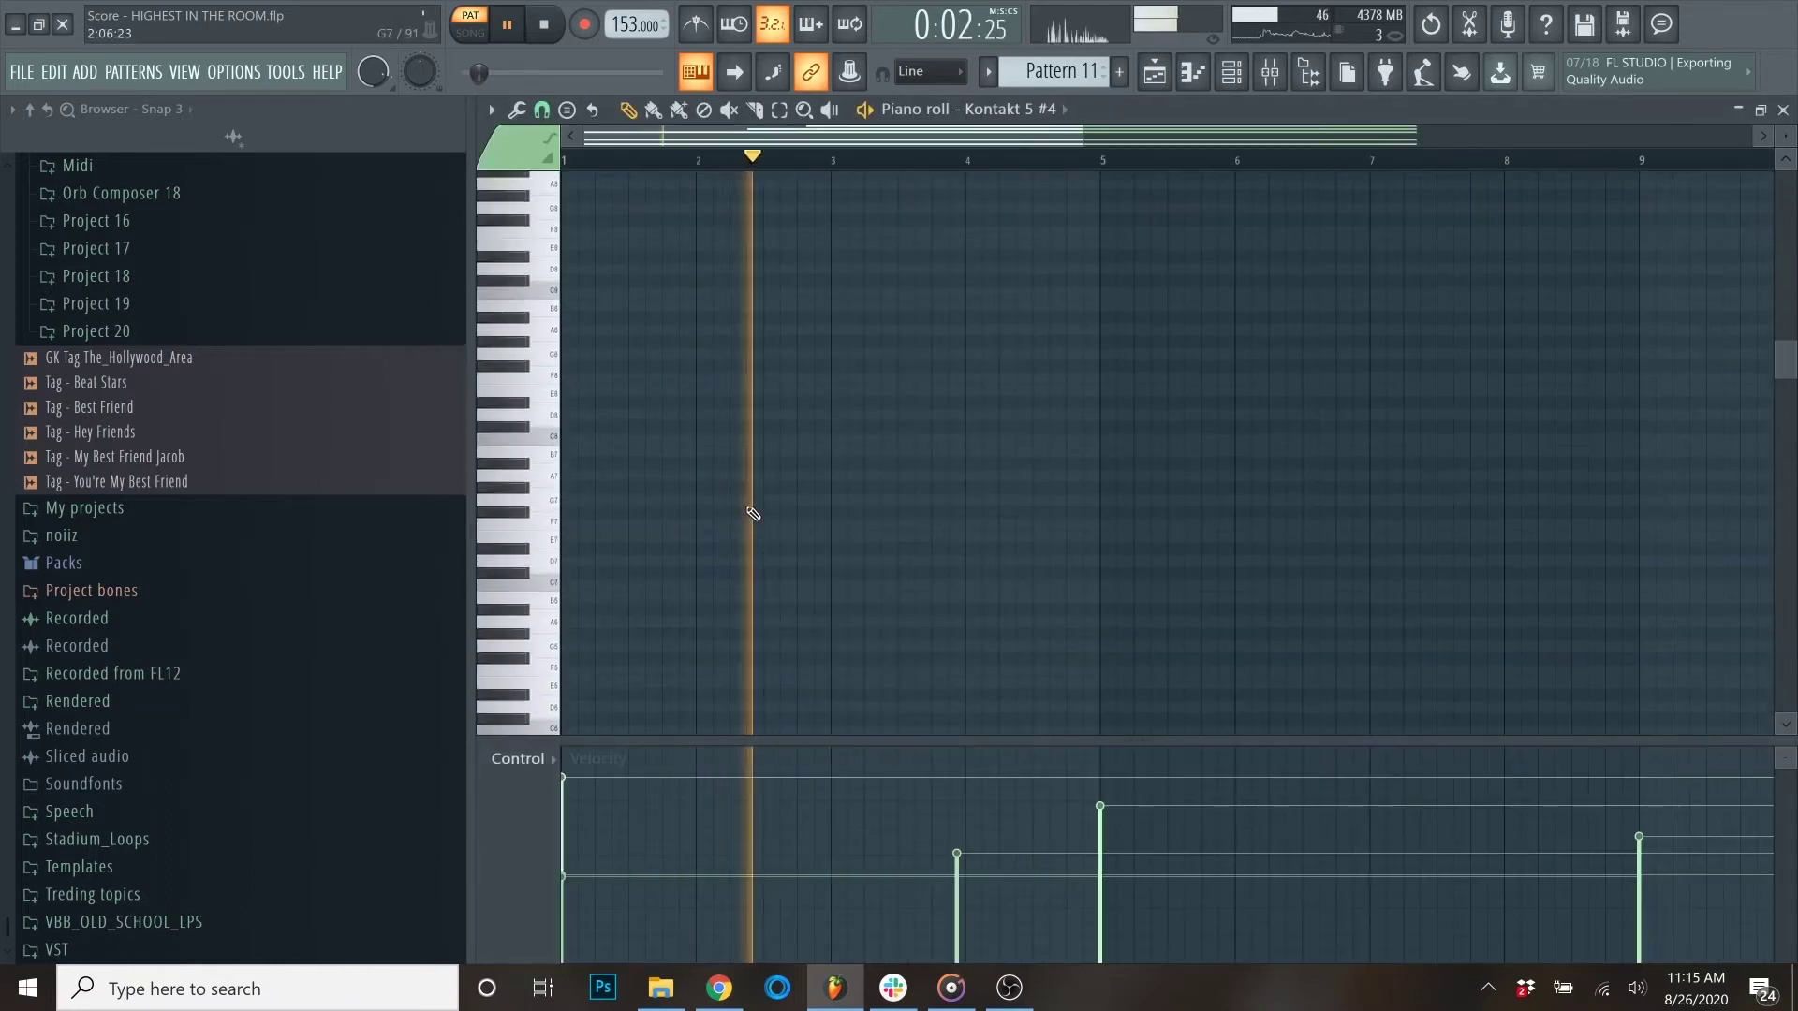
scroll(754, 512, "down", 6)
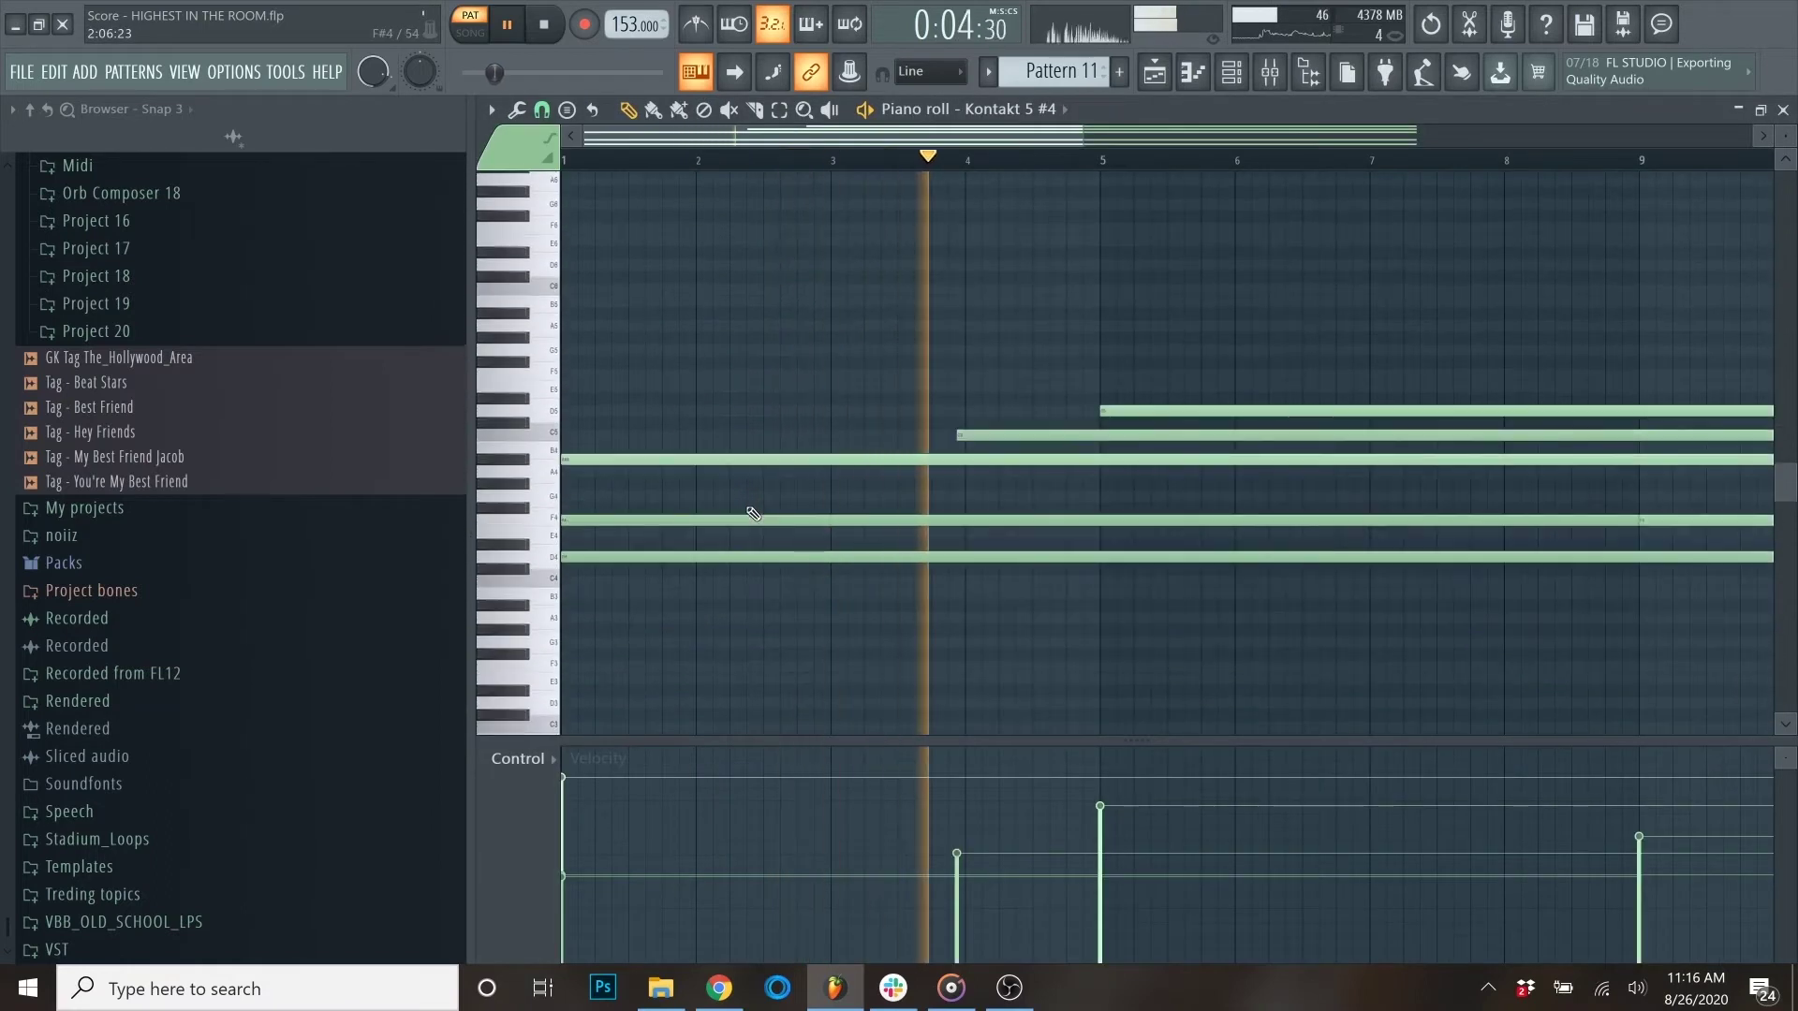
left_click(1103, 159)
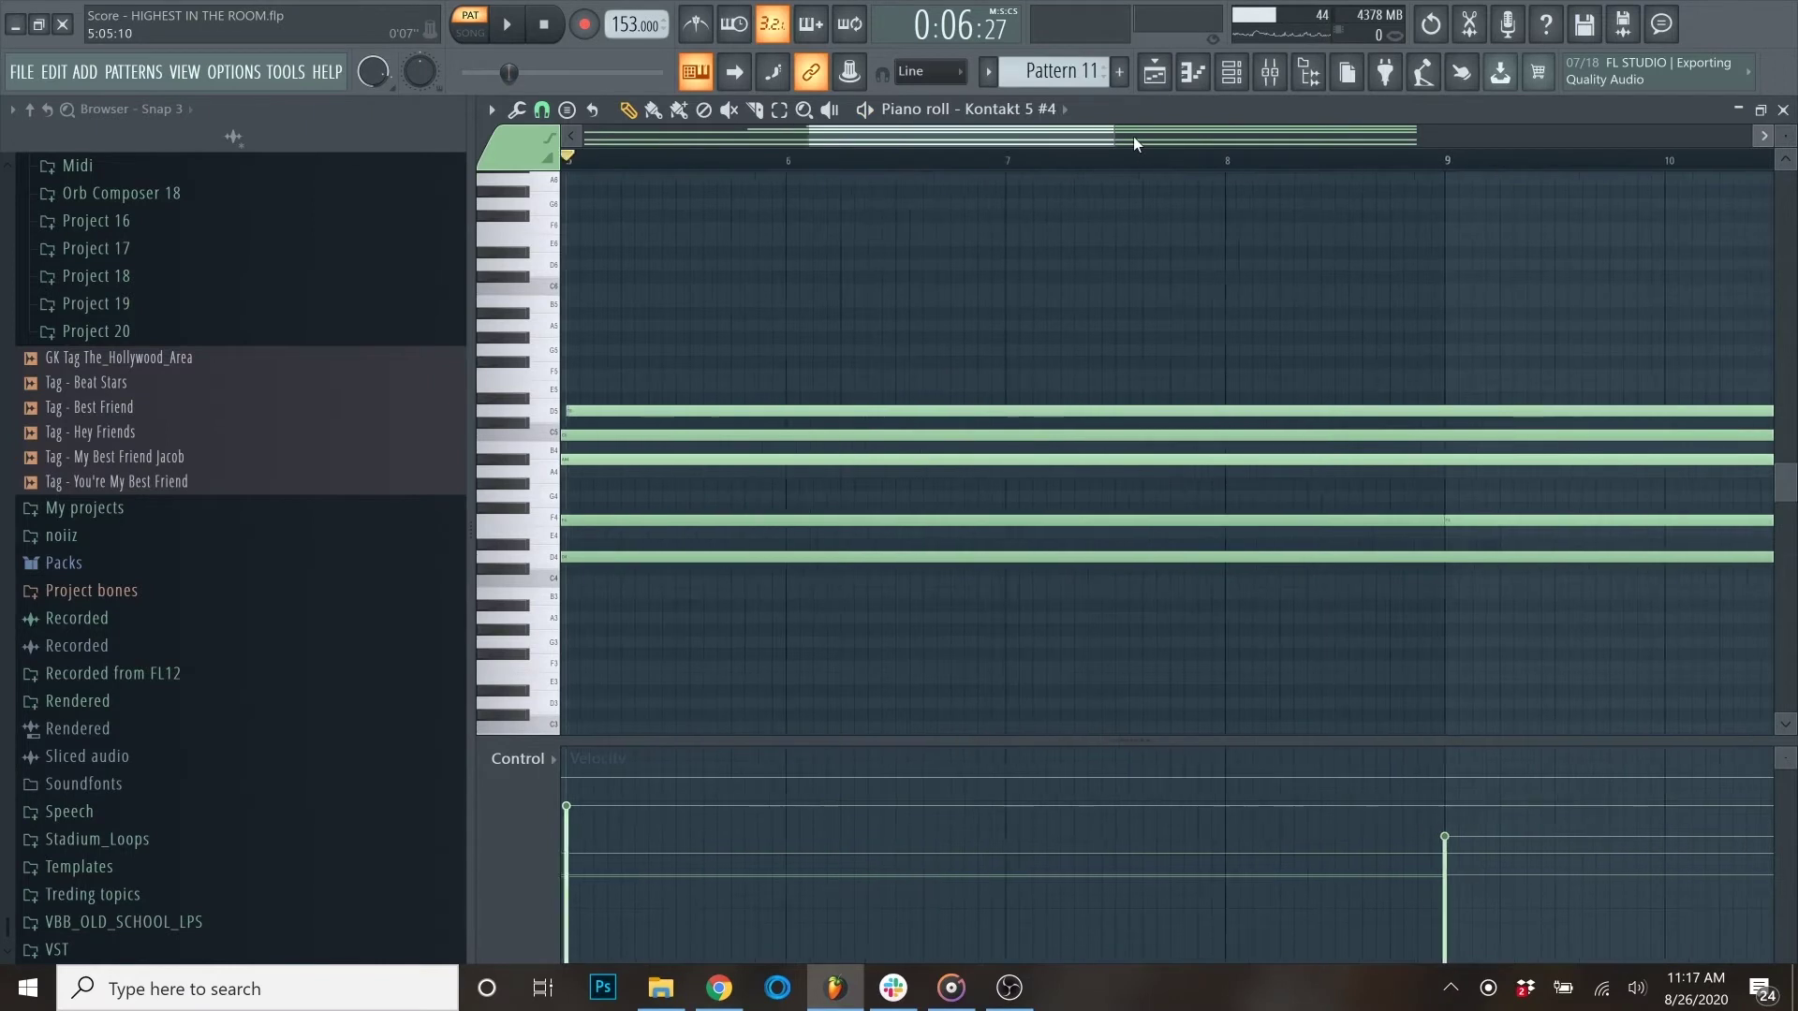
left_click_drag(1011, 136, 948, 152)
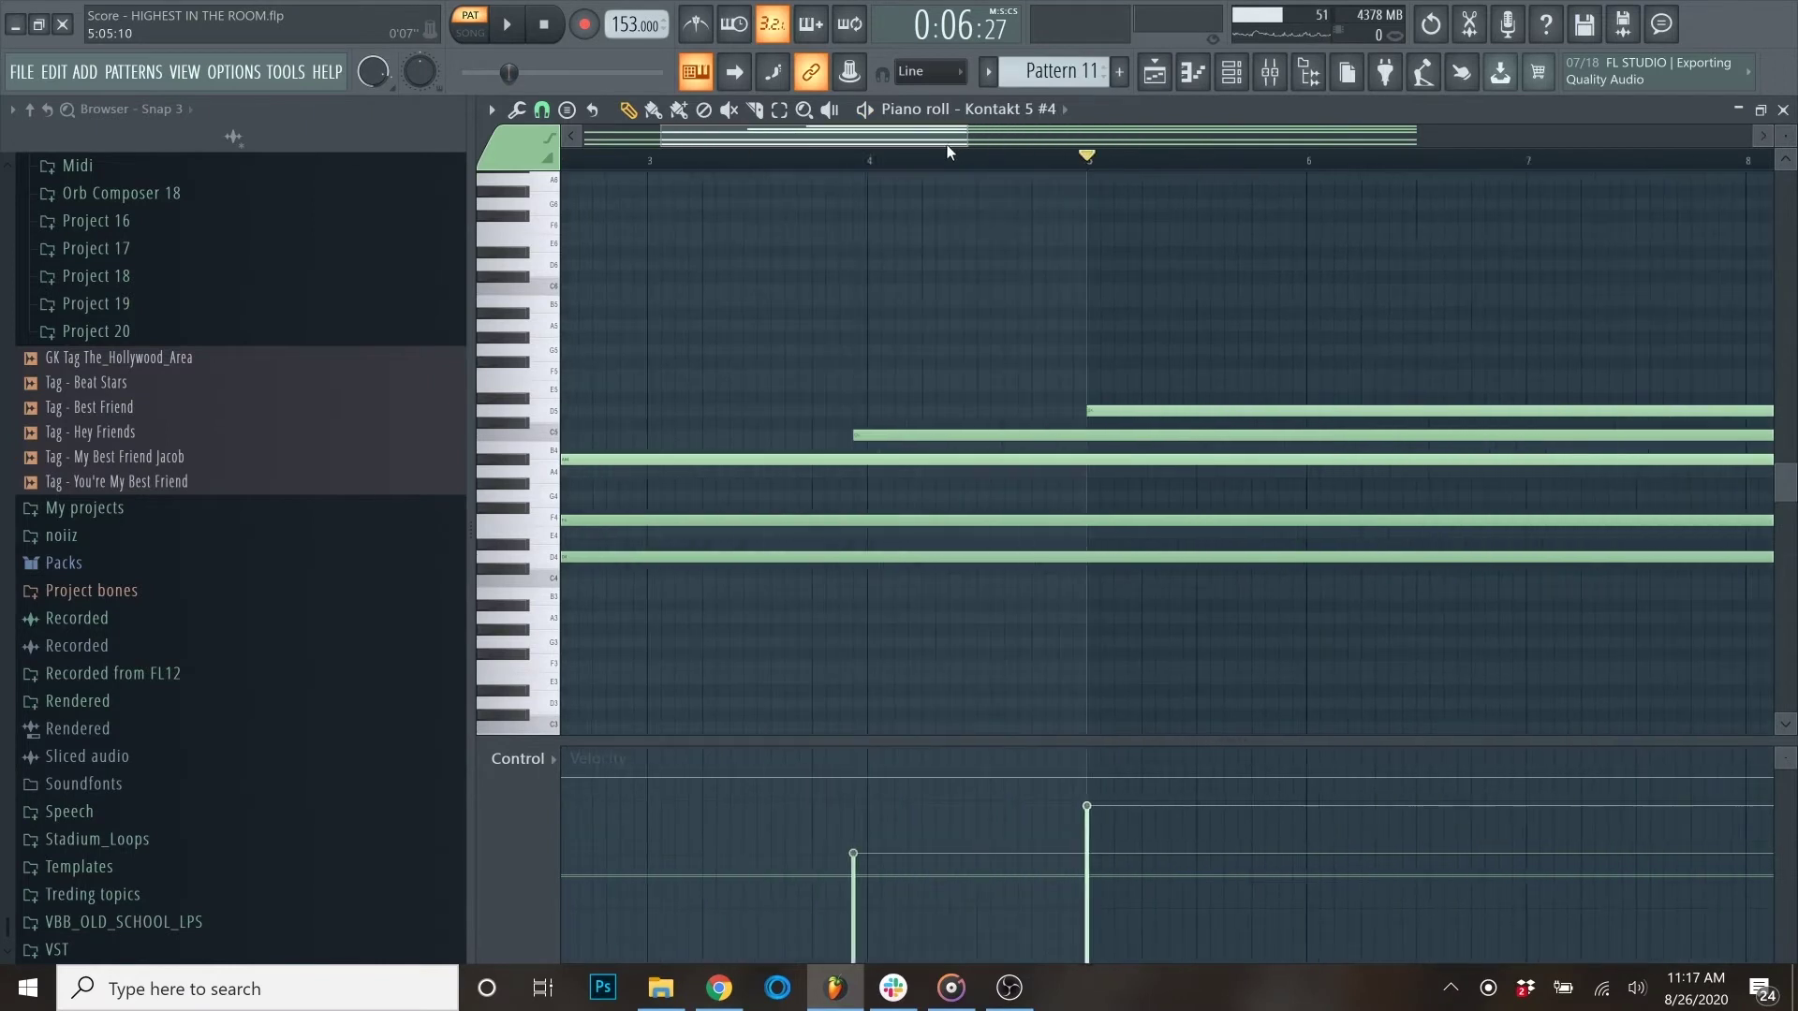
right_click(1153, 458)
right_click(1155, 520)
right_click(1152, 556)
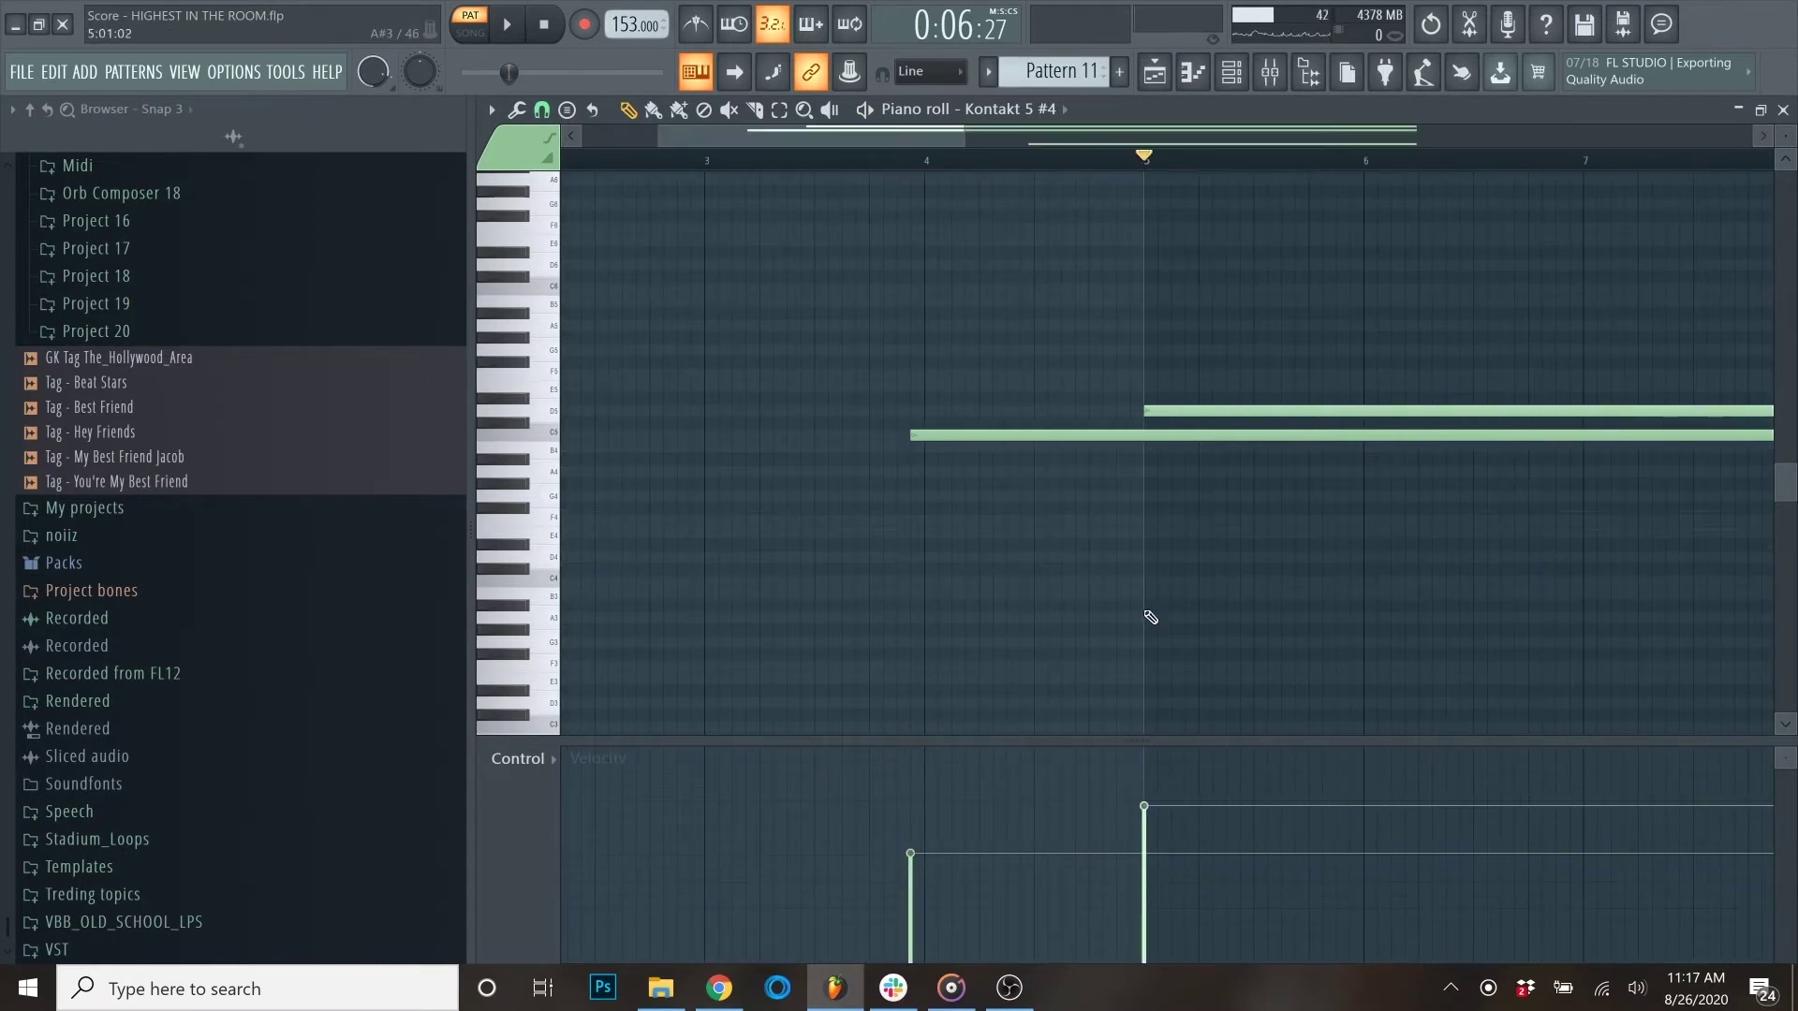
left_click(559, 433)
key("space")
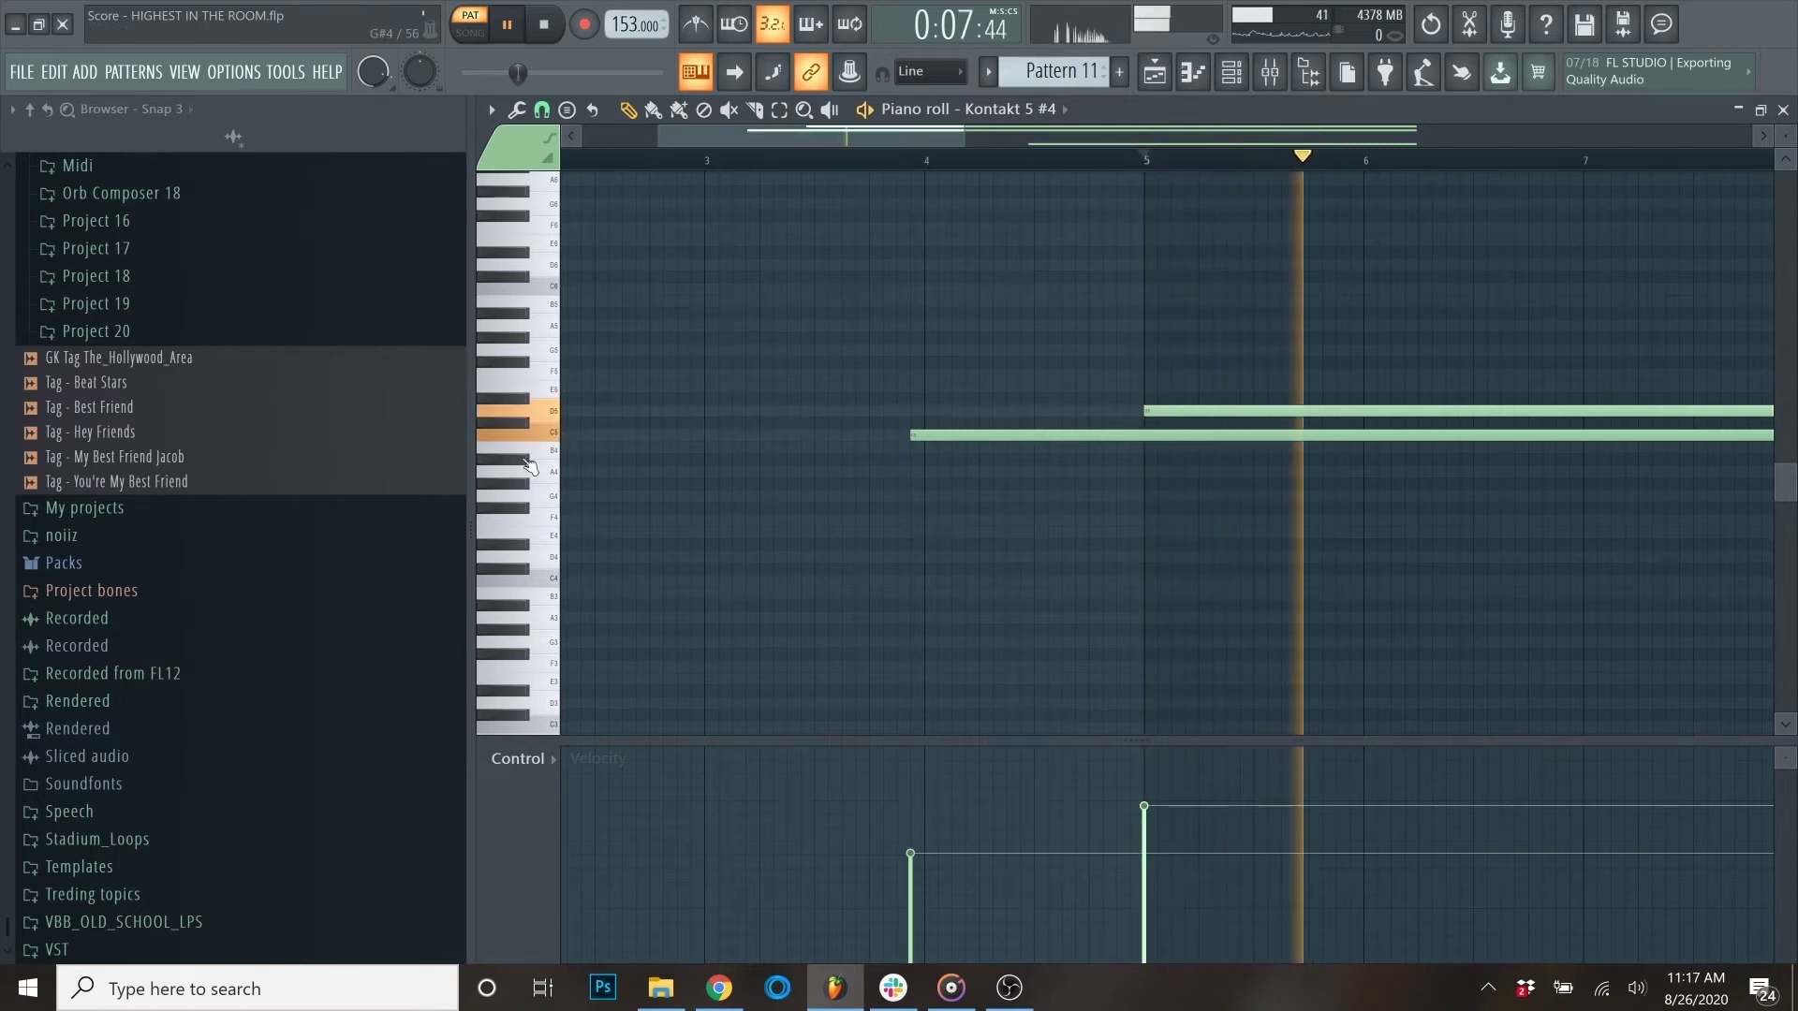
key("space")
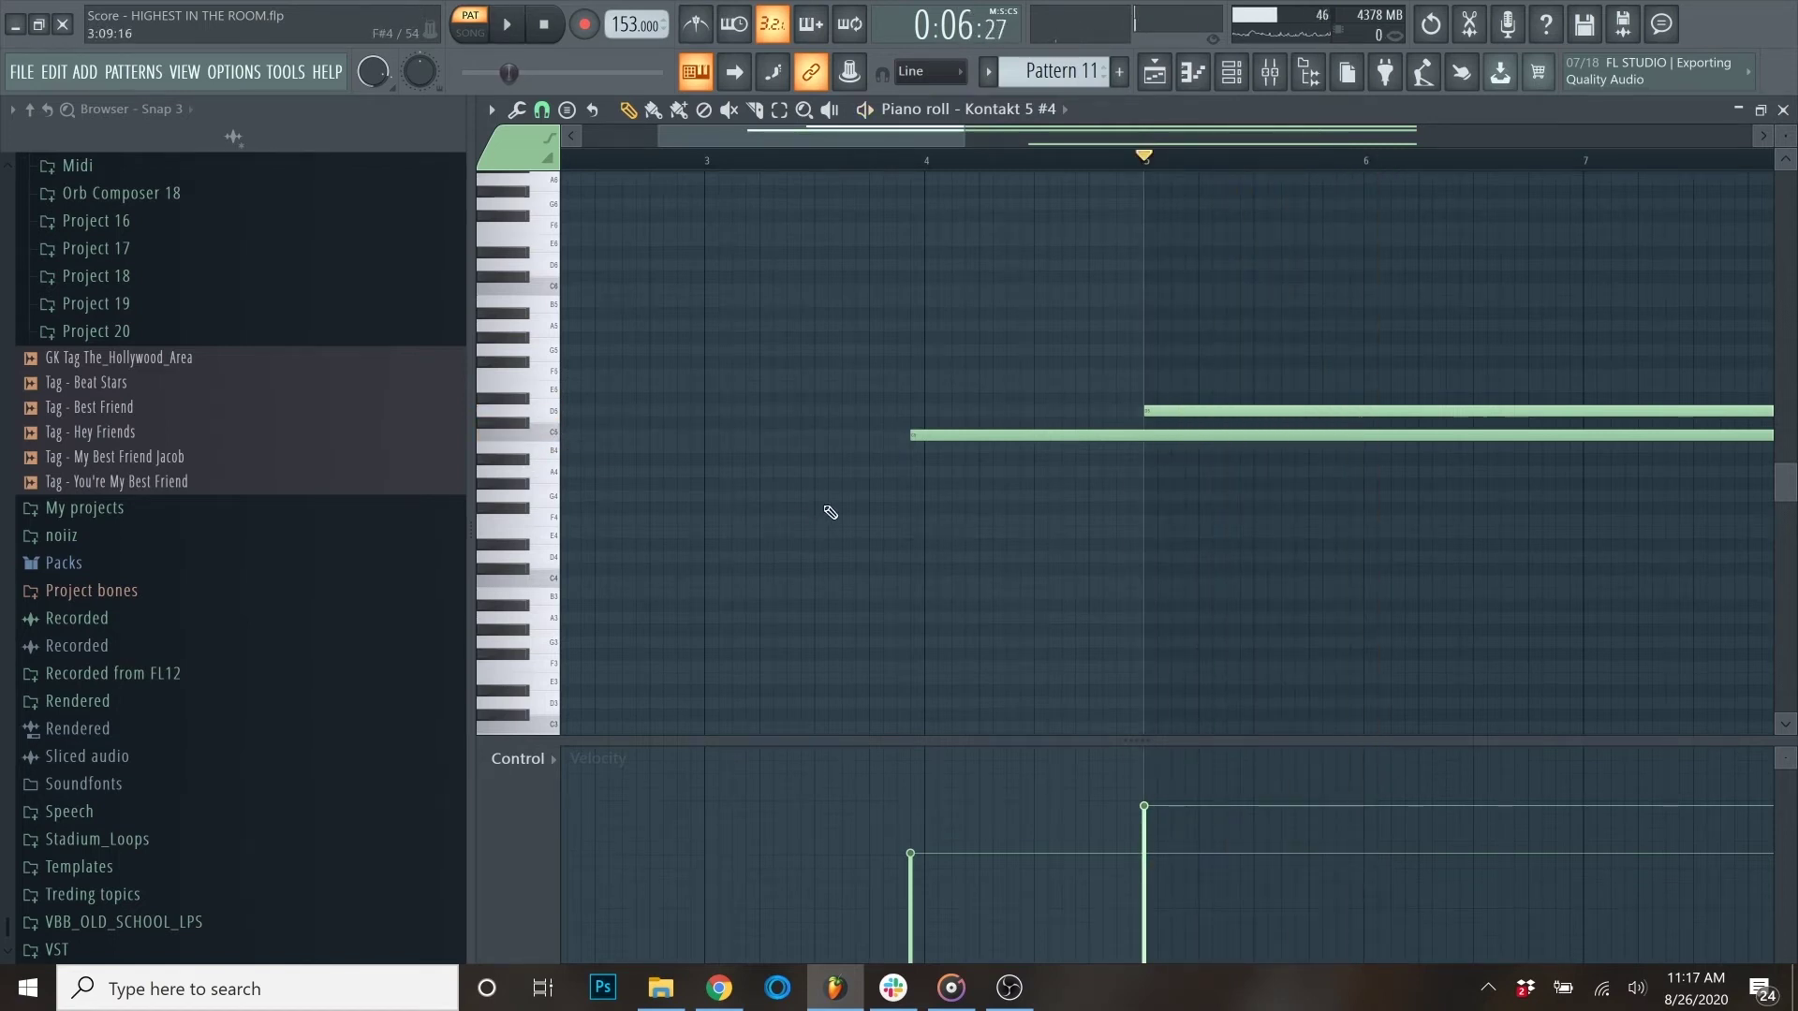
Step: Paste three long held notes (B4, F4, D4) into the pattern, check them, and close the piano roll
key("ctrl+v")
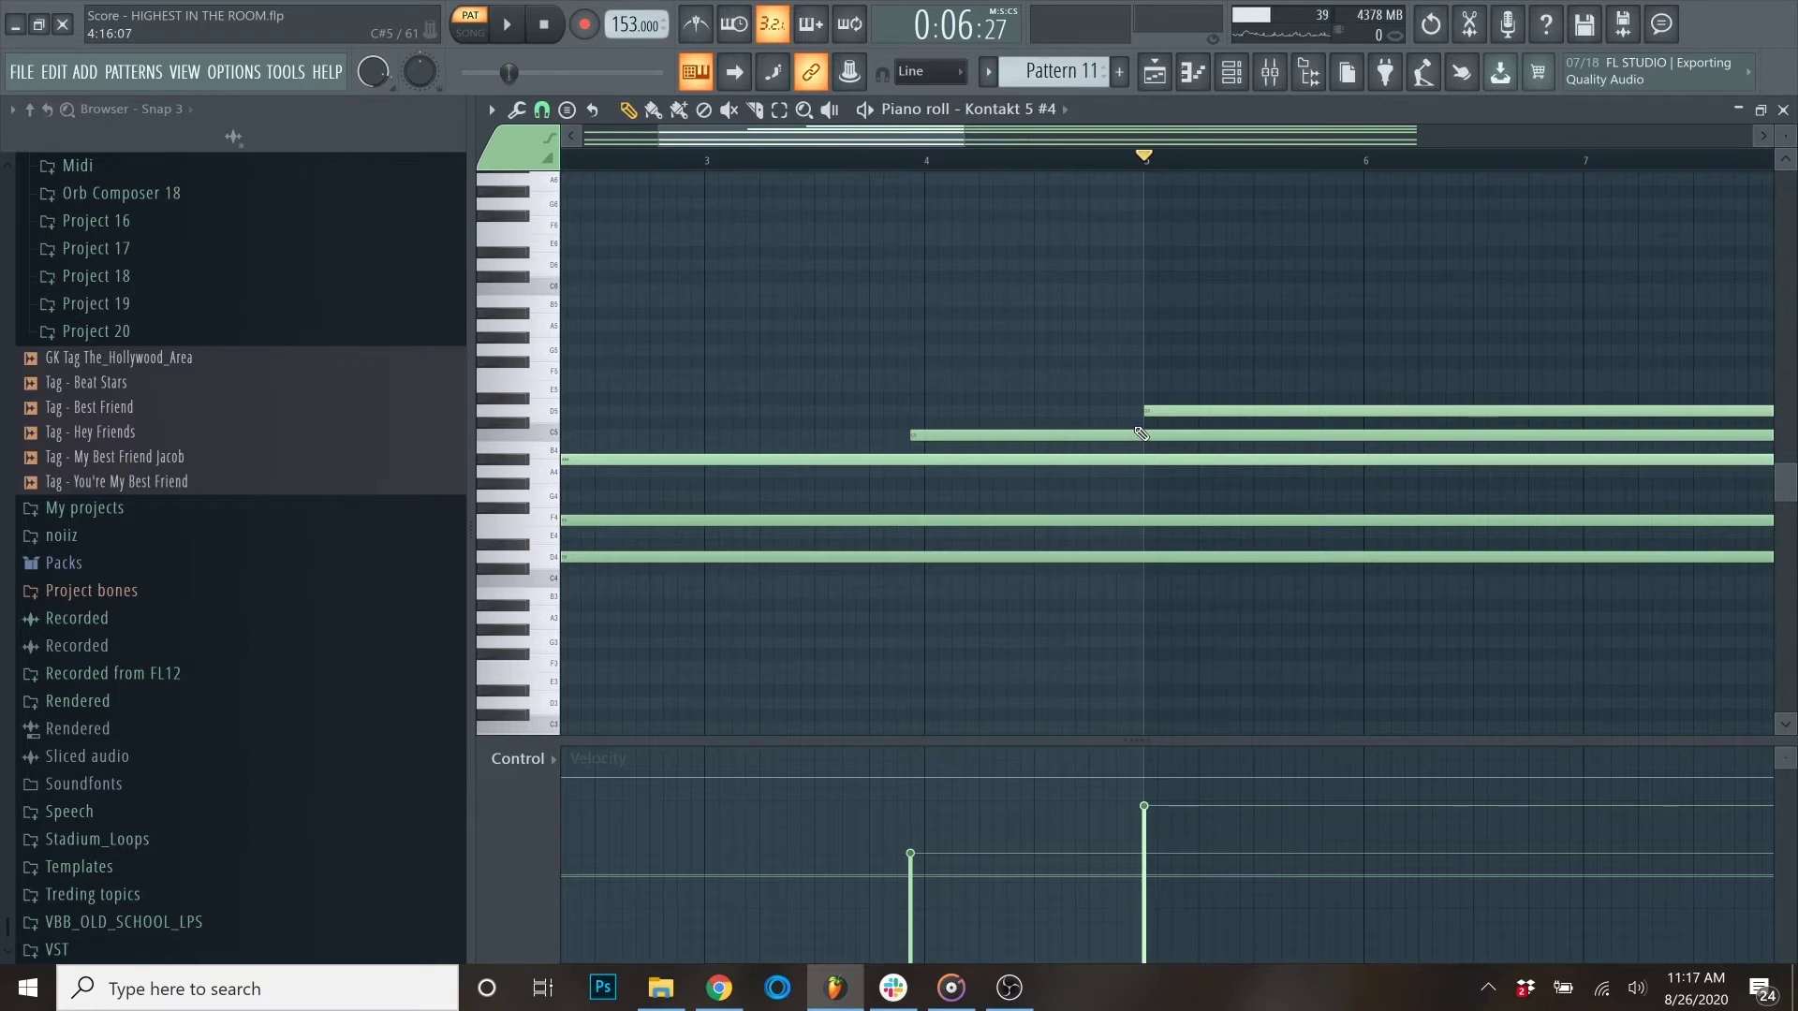
scroll(1142, 434, "up", 2)
scroll(1161, 417, "up", 1)
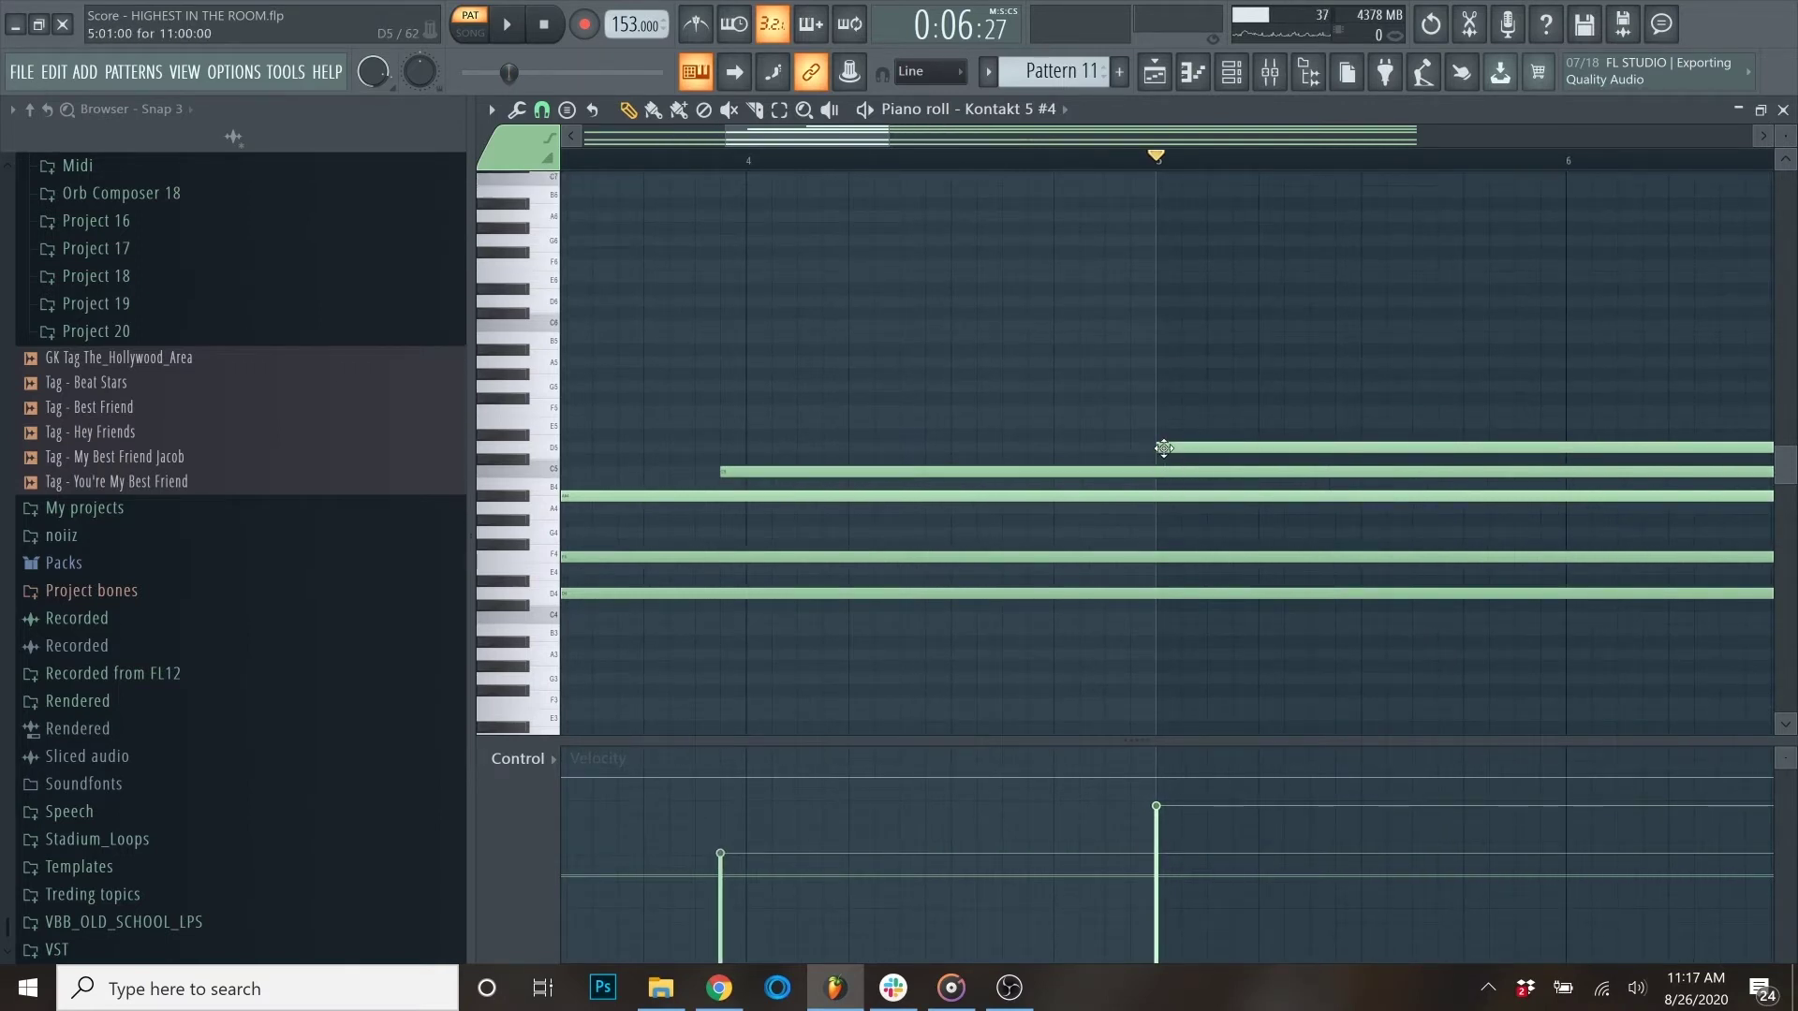
scroll(1086, 450, "down", 2)
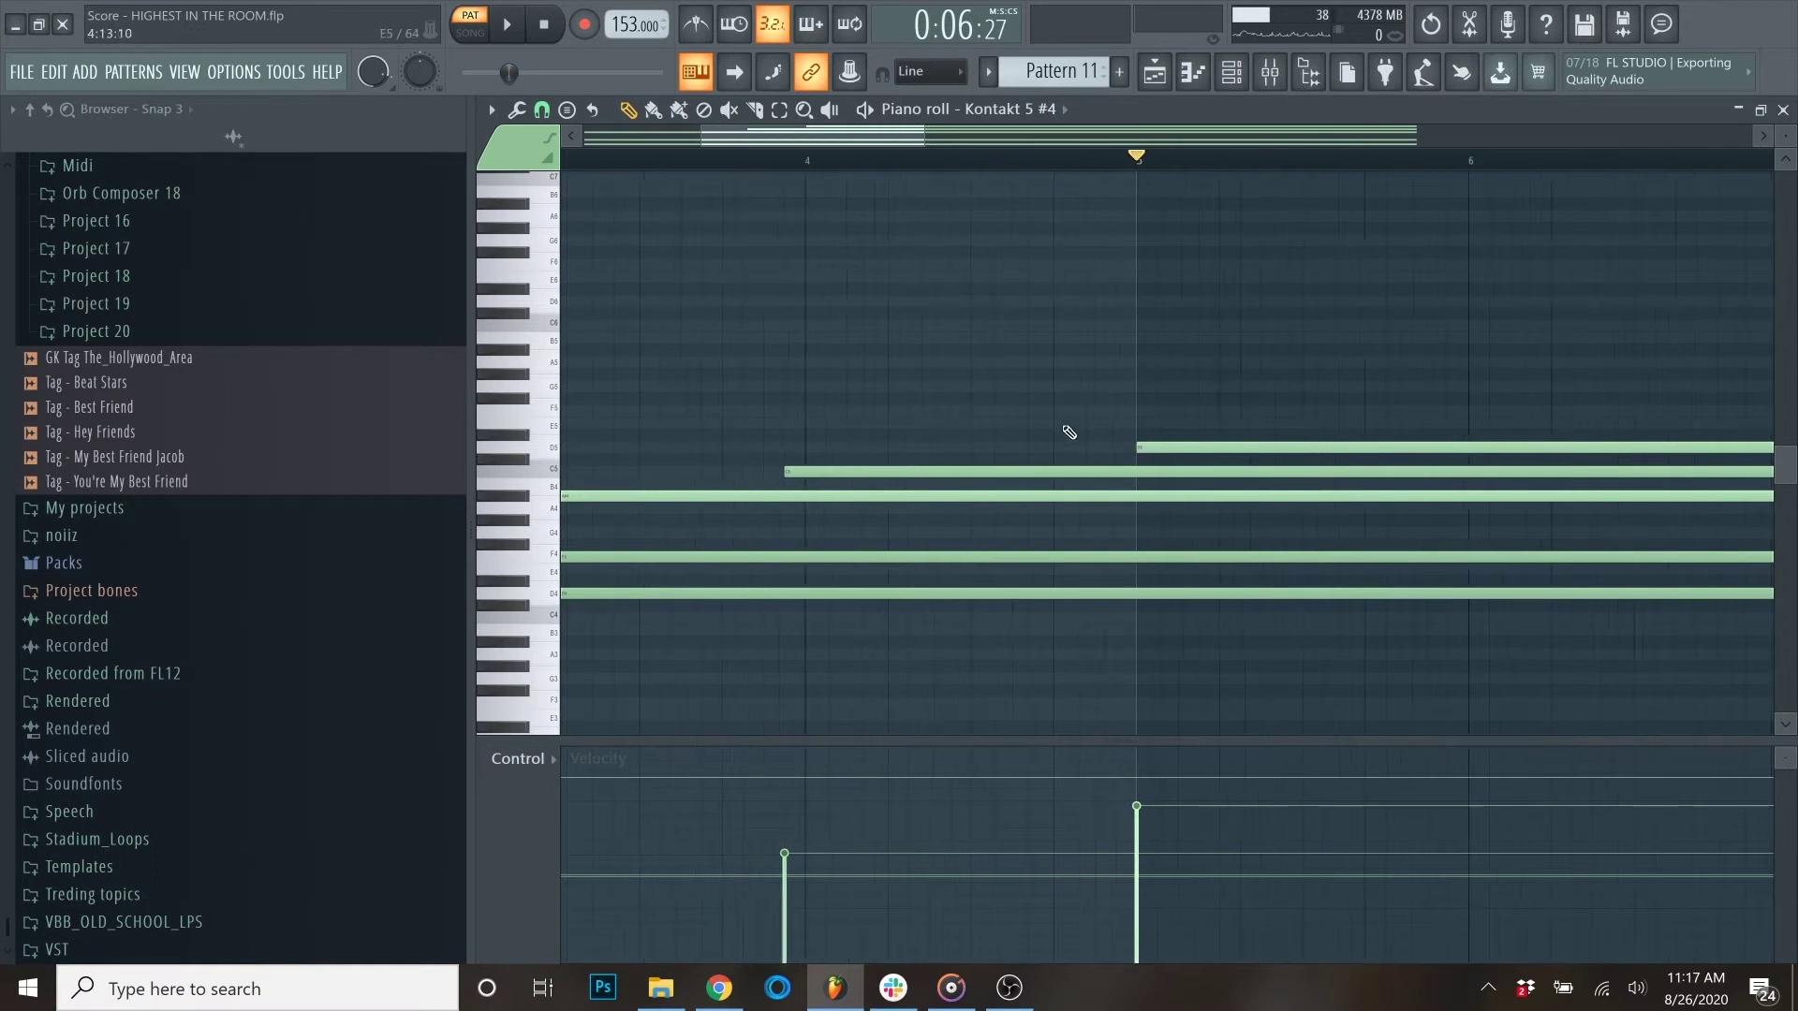
scroll(1067, 431, "down", 3)
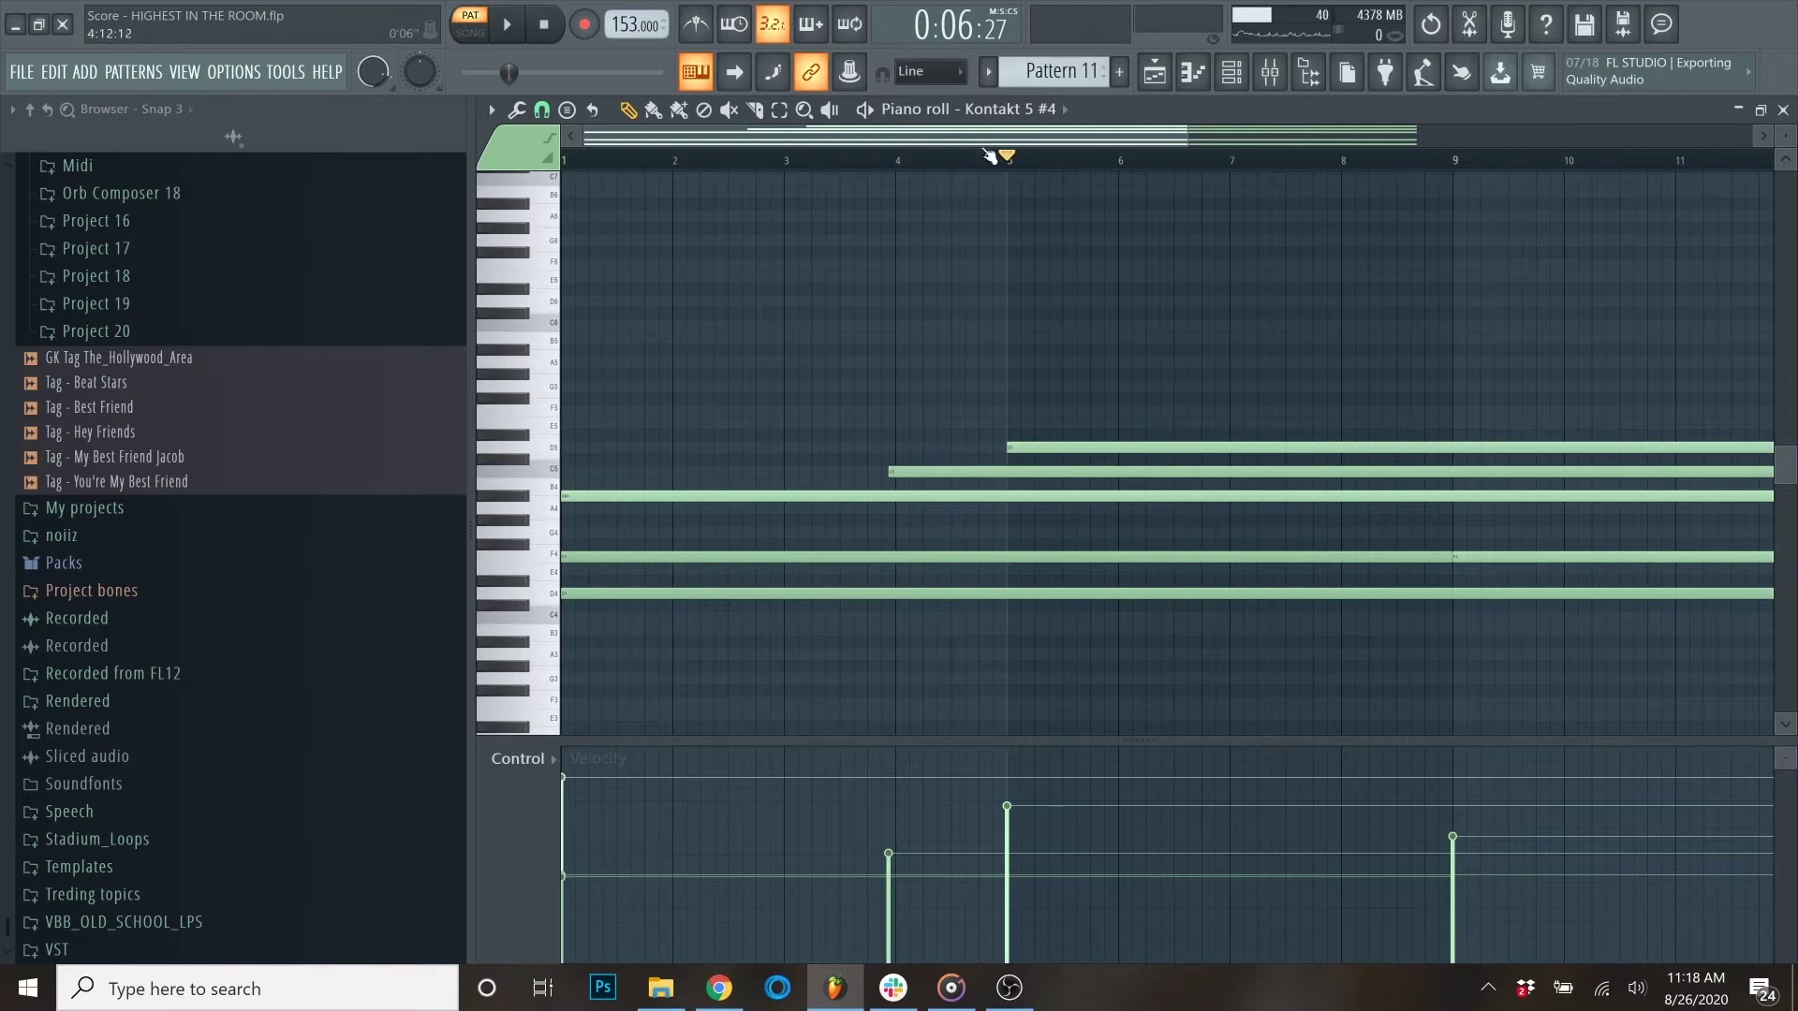
scroll(949, 306, "down", 2)
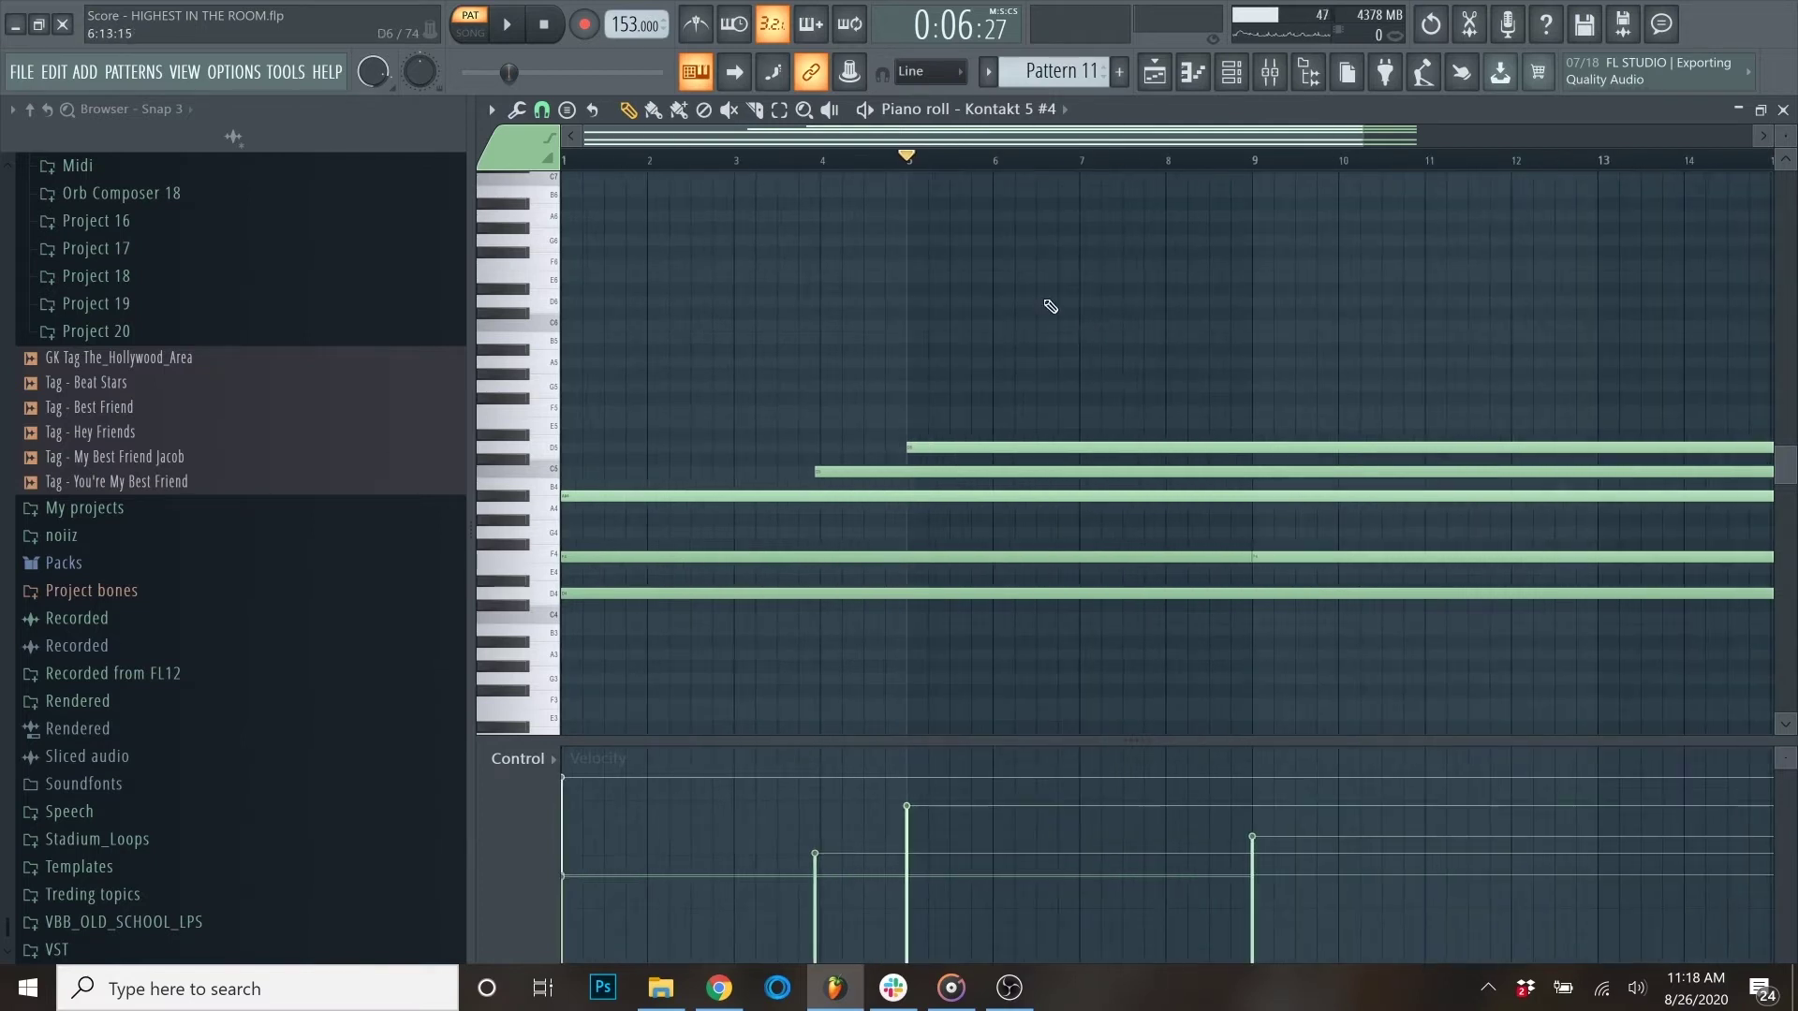
left_click(1783, 109)
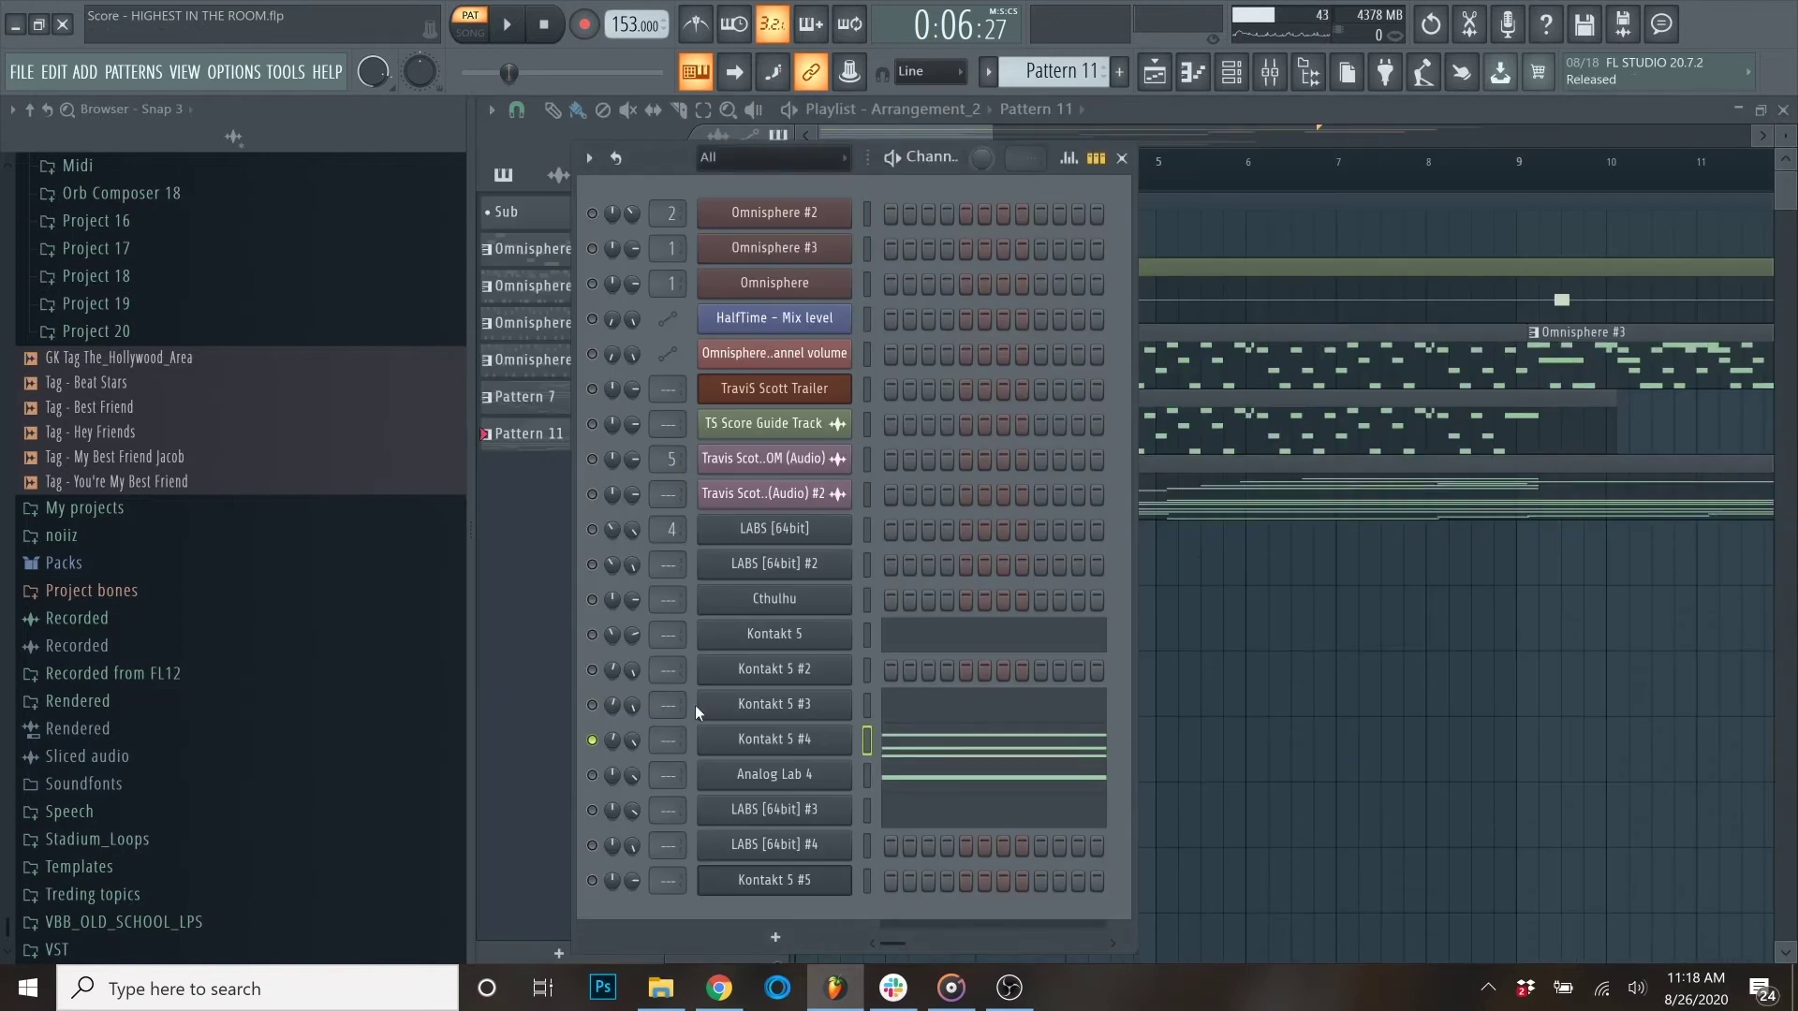
Step: Switch to Song mode and briefly play from the Big moment marker before returning to the start
key("F6")
scroll(1096, 300, "down", 4)
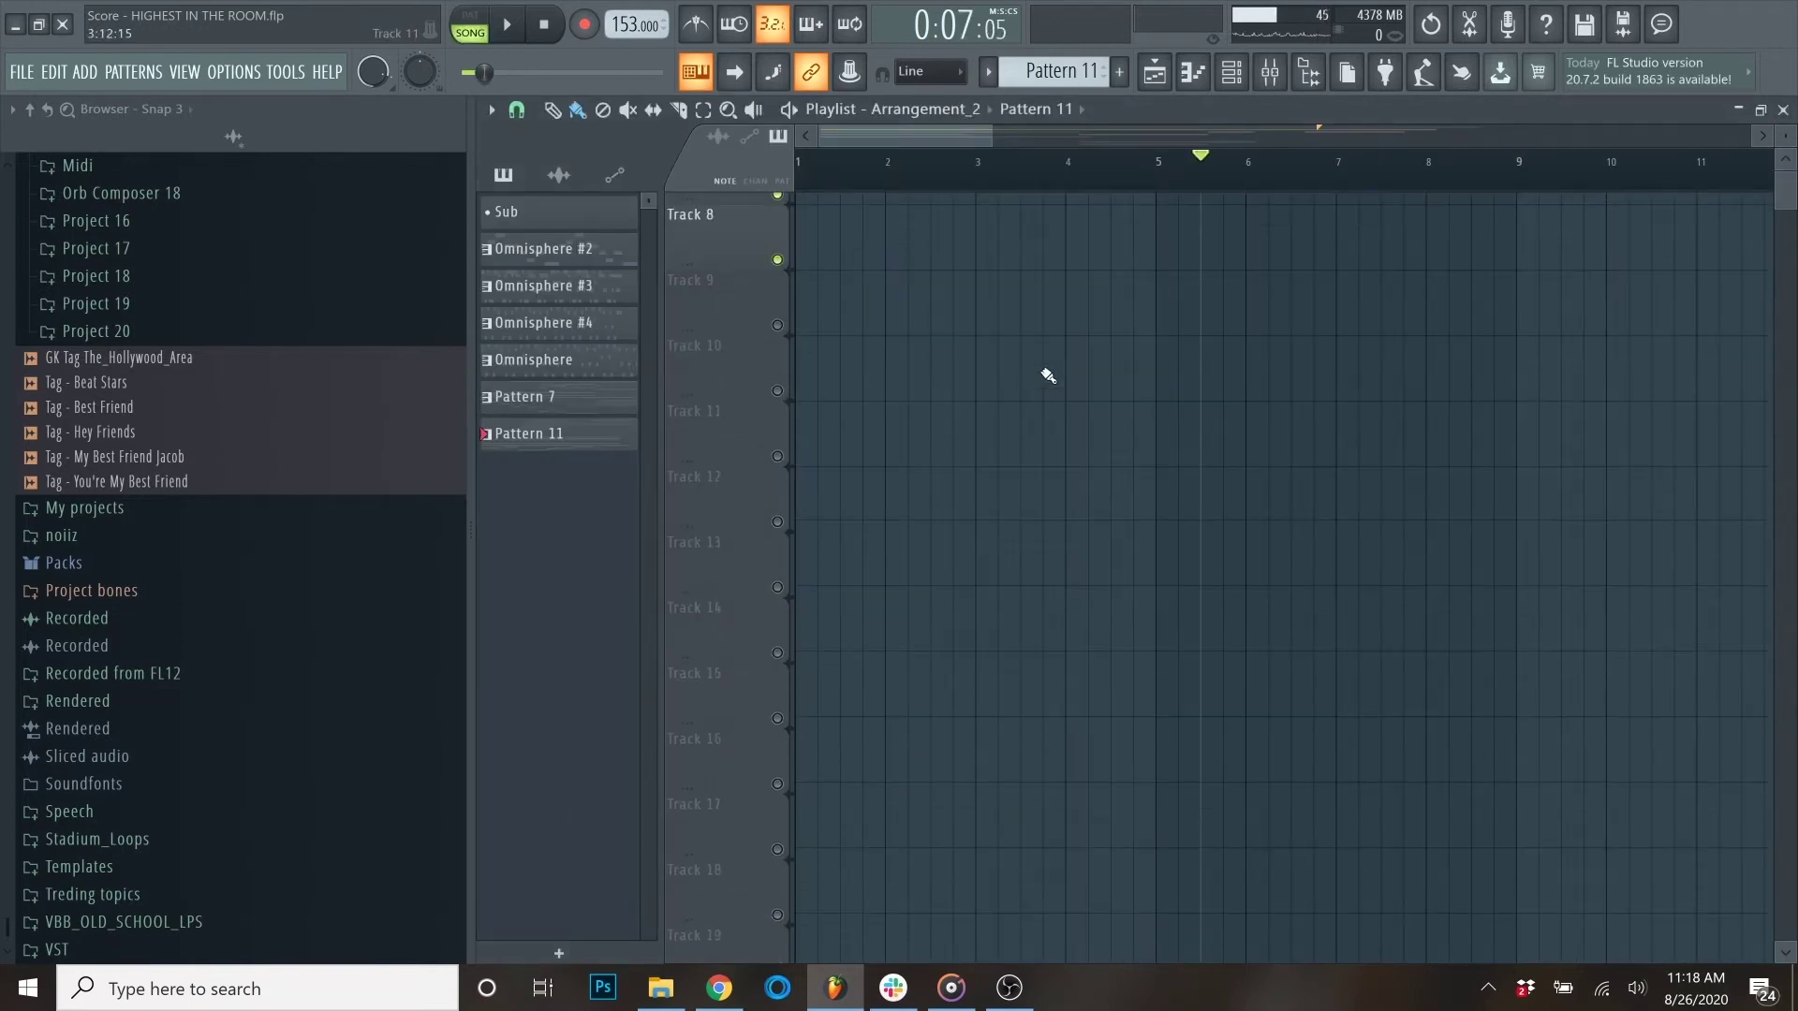
left_click(1350, 182)
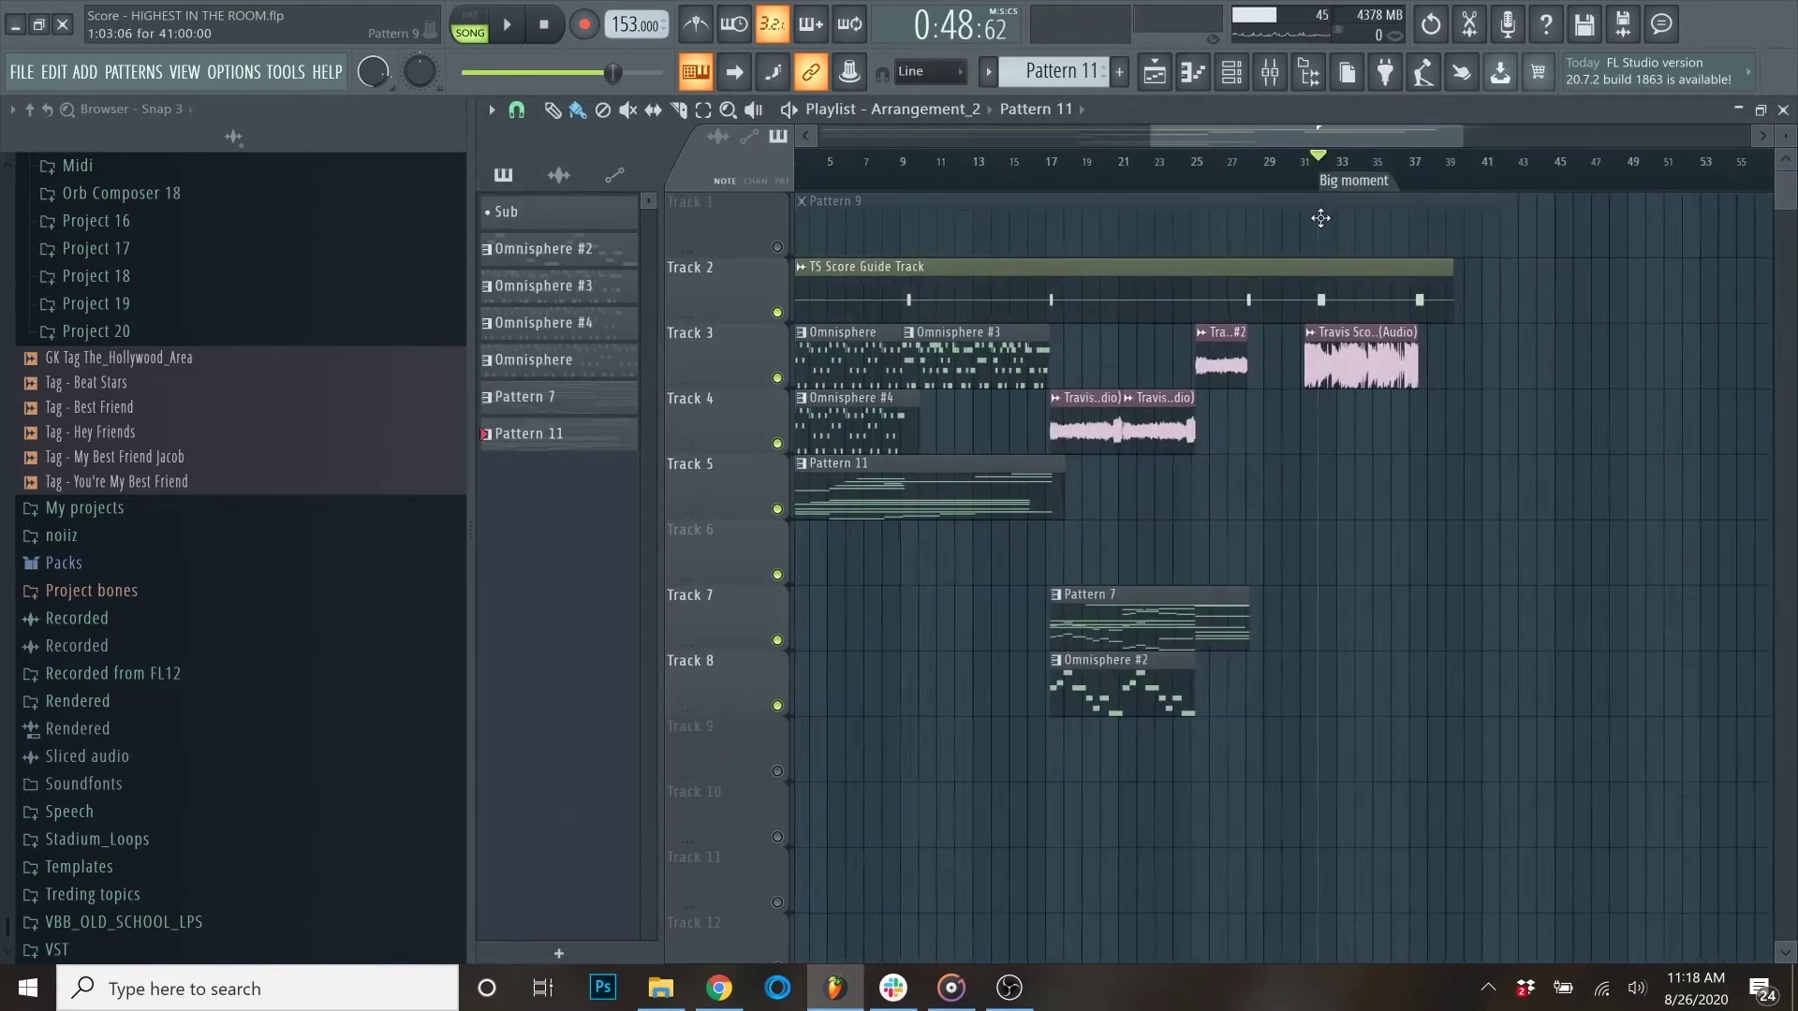
scroll(1337, 225, "up", 4)
key("space")
key("space")
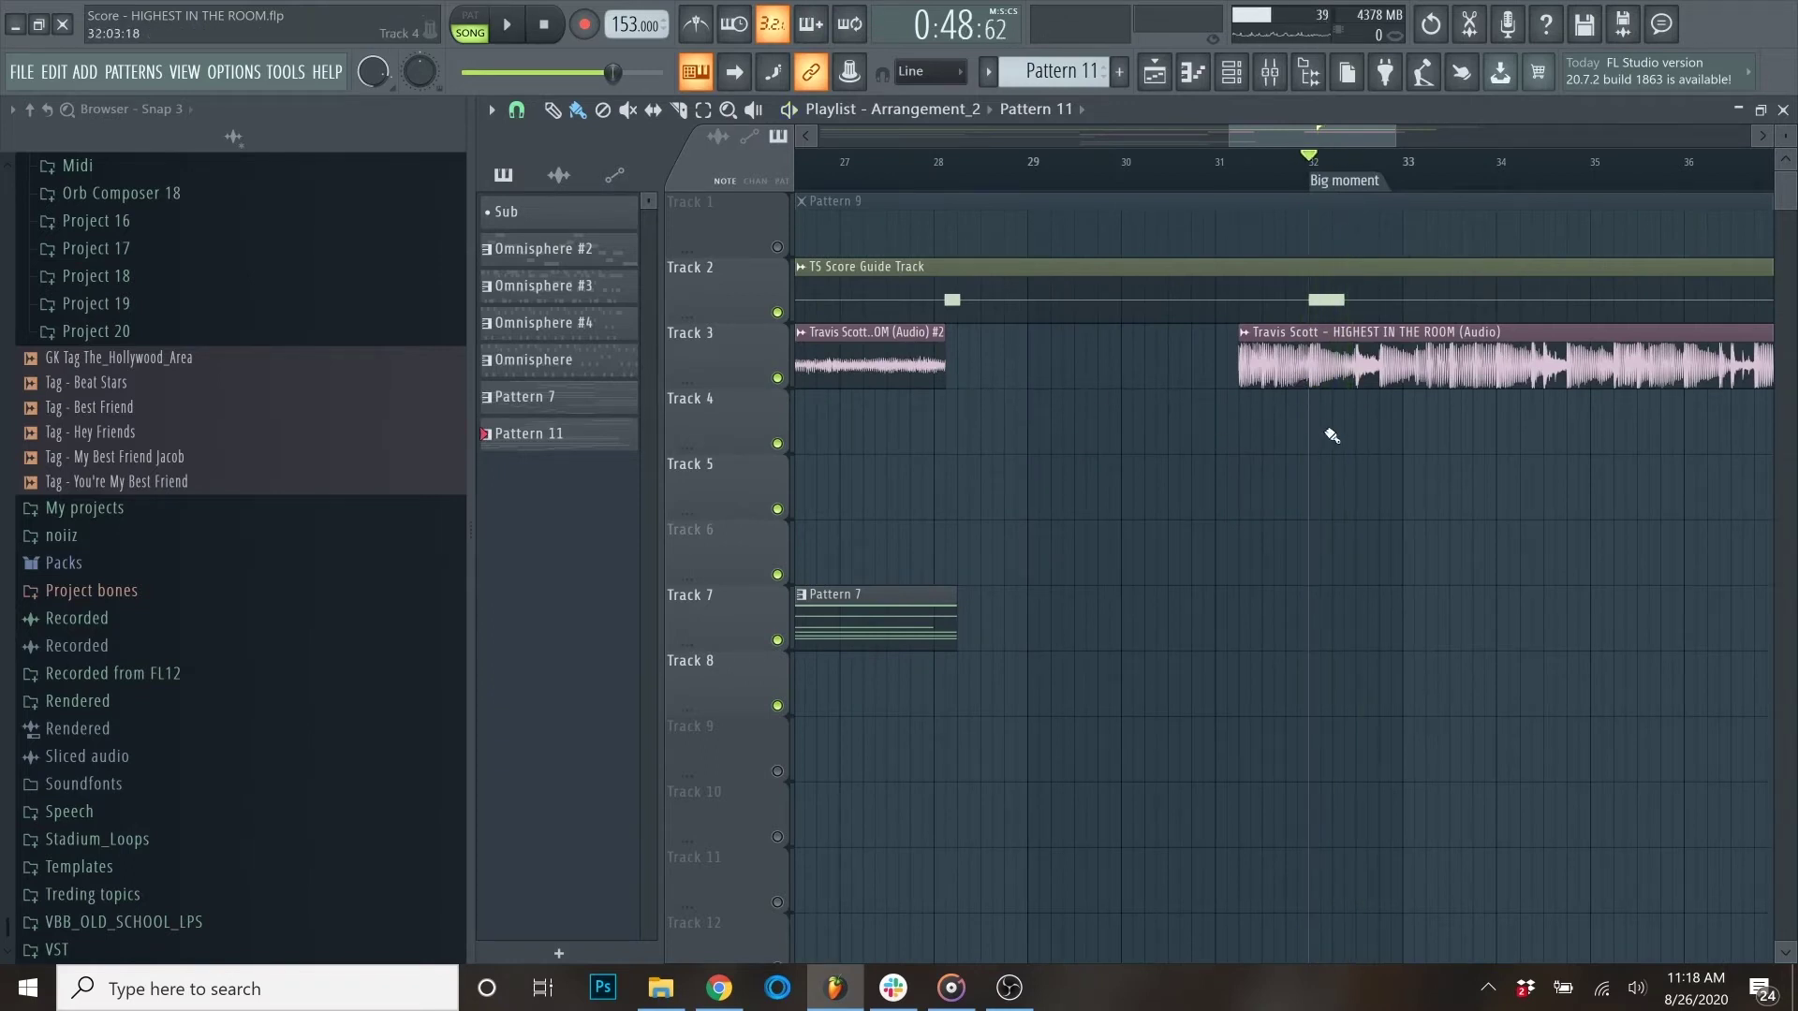
scroll(1332, 436, "down", 5)
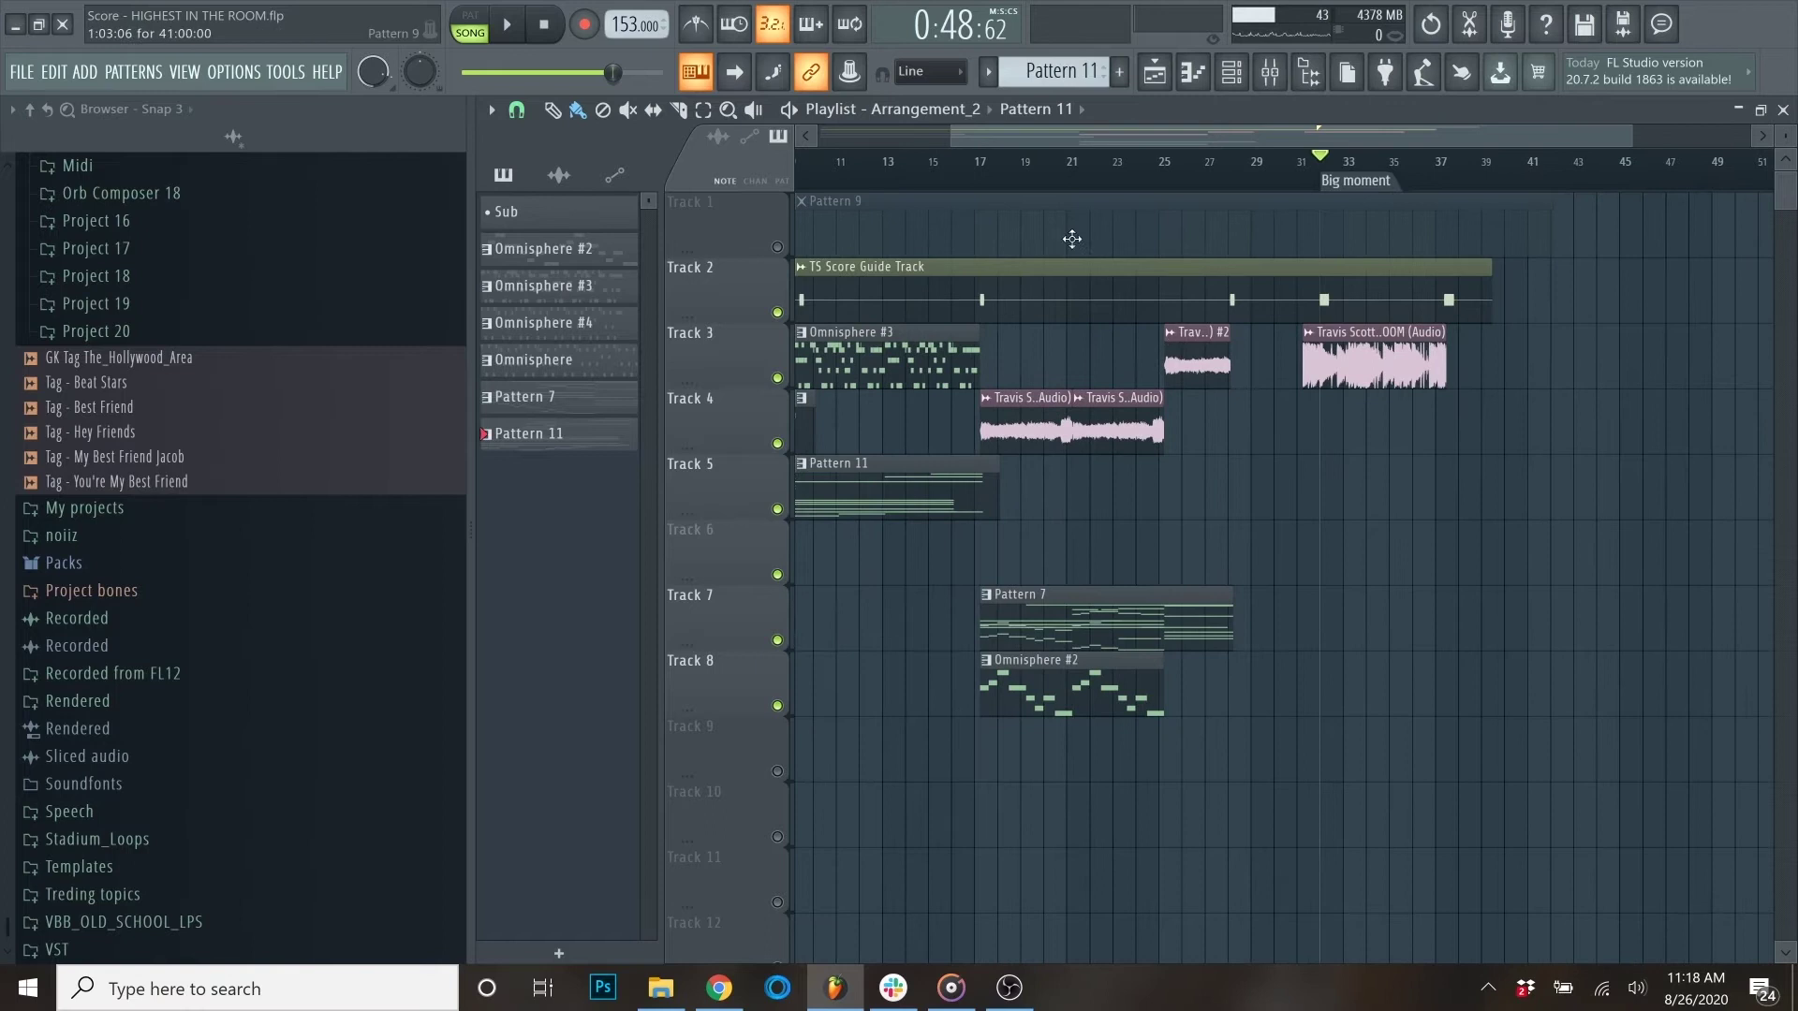
scroll(807, 132, "up", 1)
key("Home")
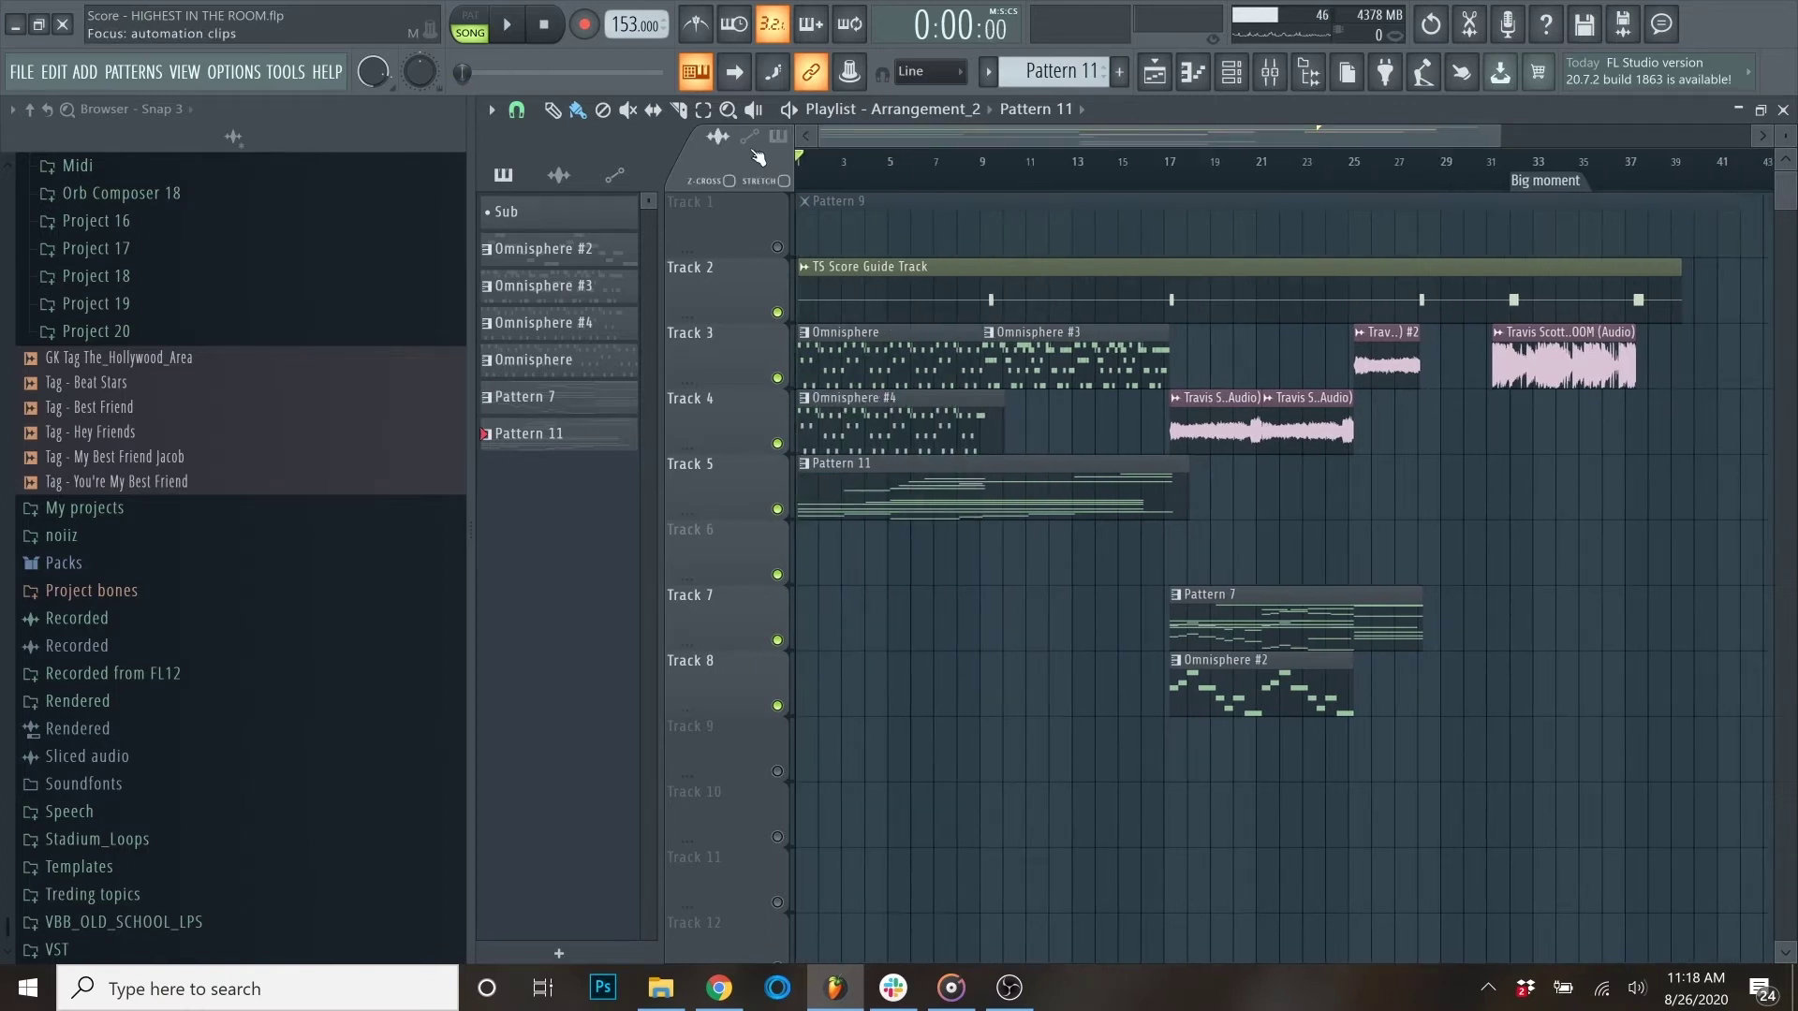
scroll(847, 137, "up", 4)
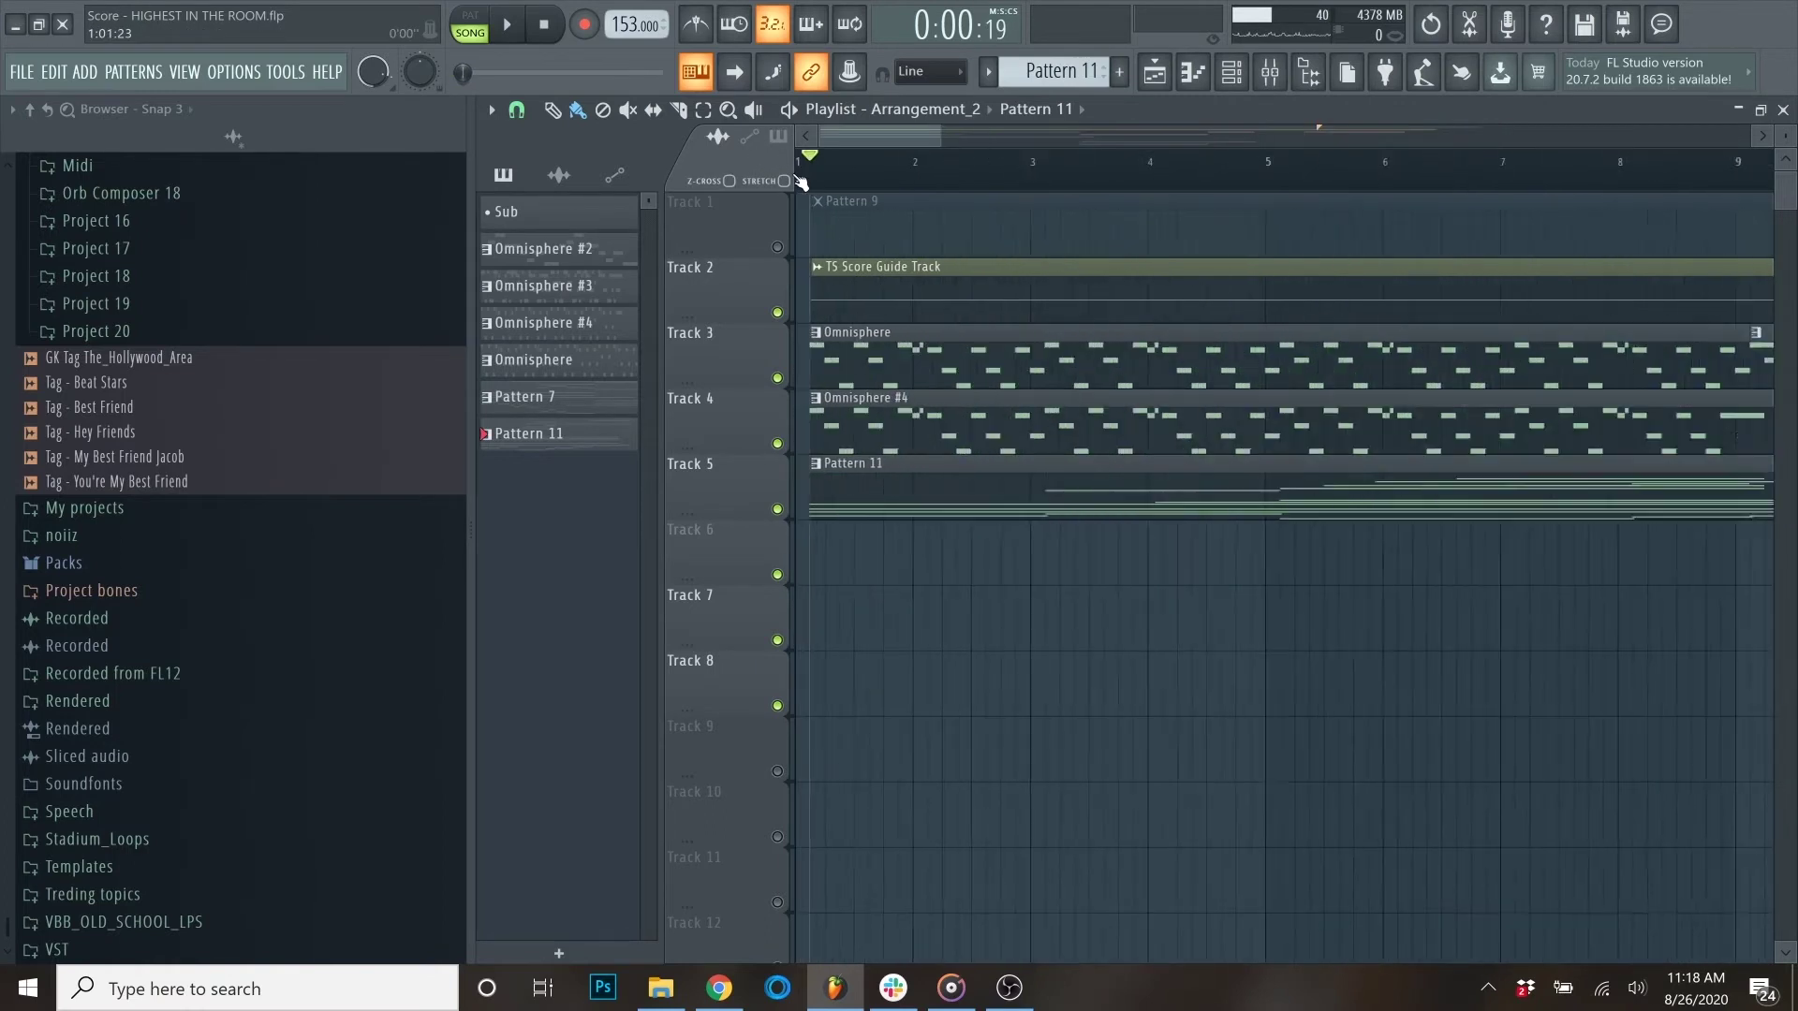
scroll(834, 166, "down", 5)
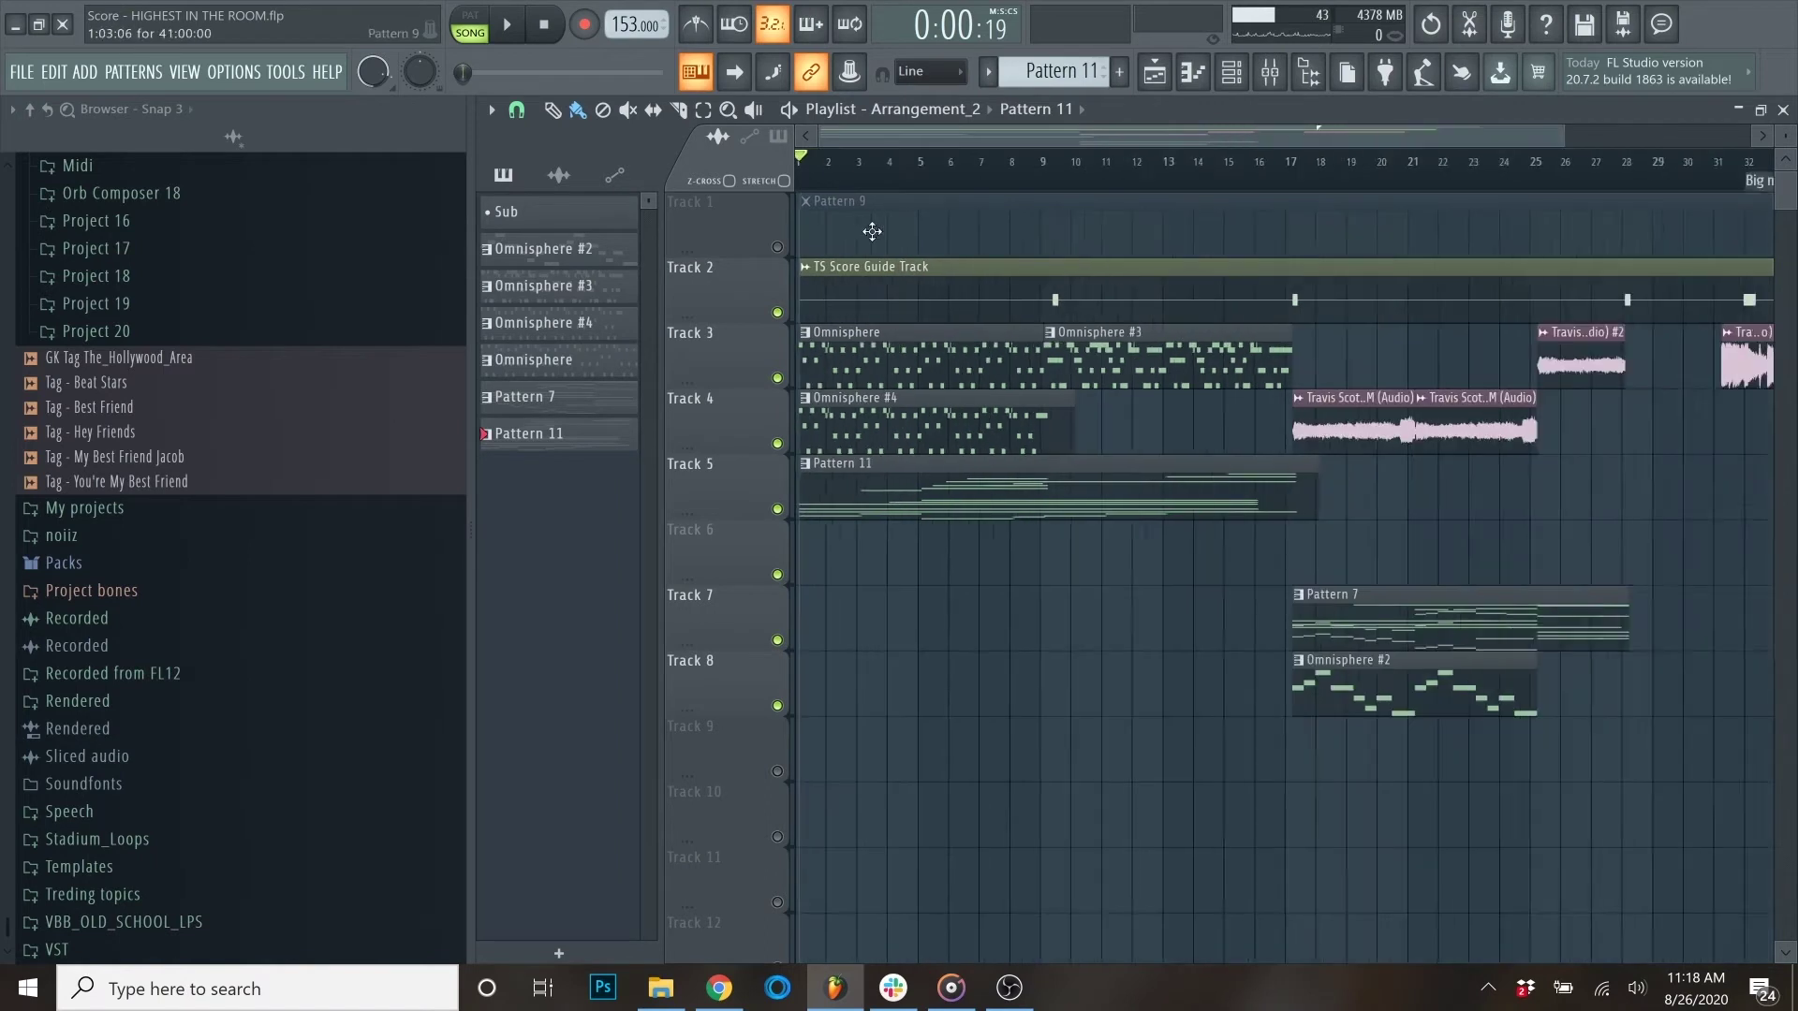
scroll(833, 169, "up", 3)
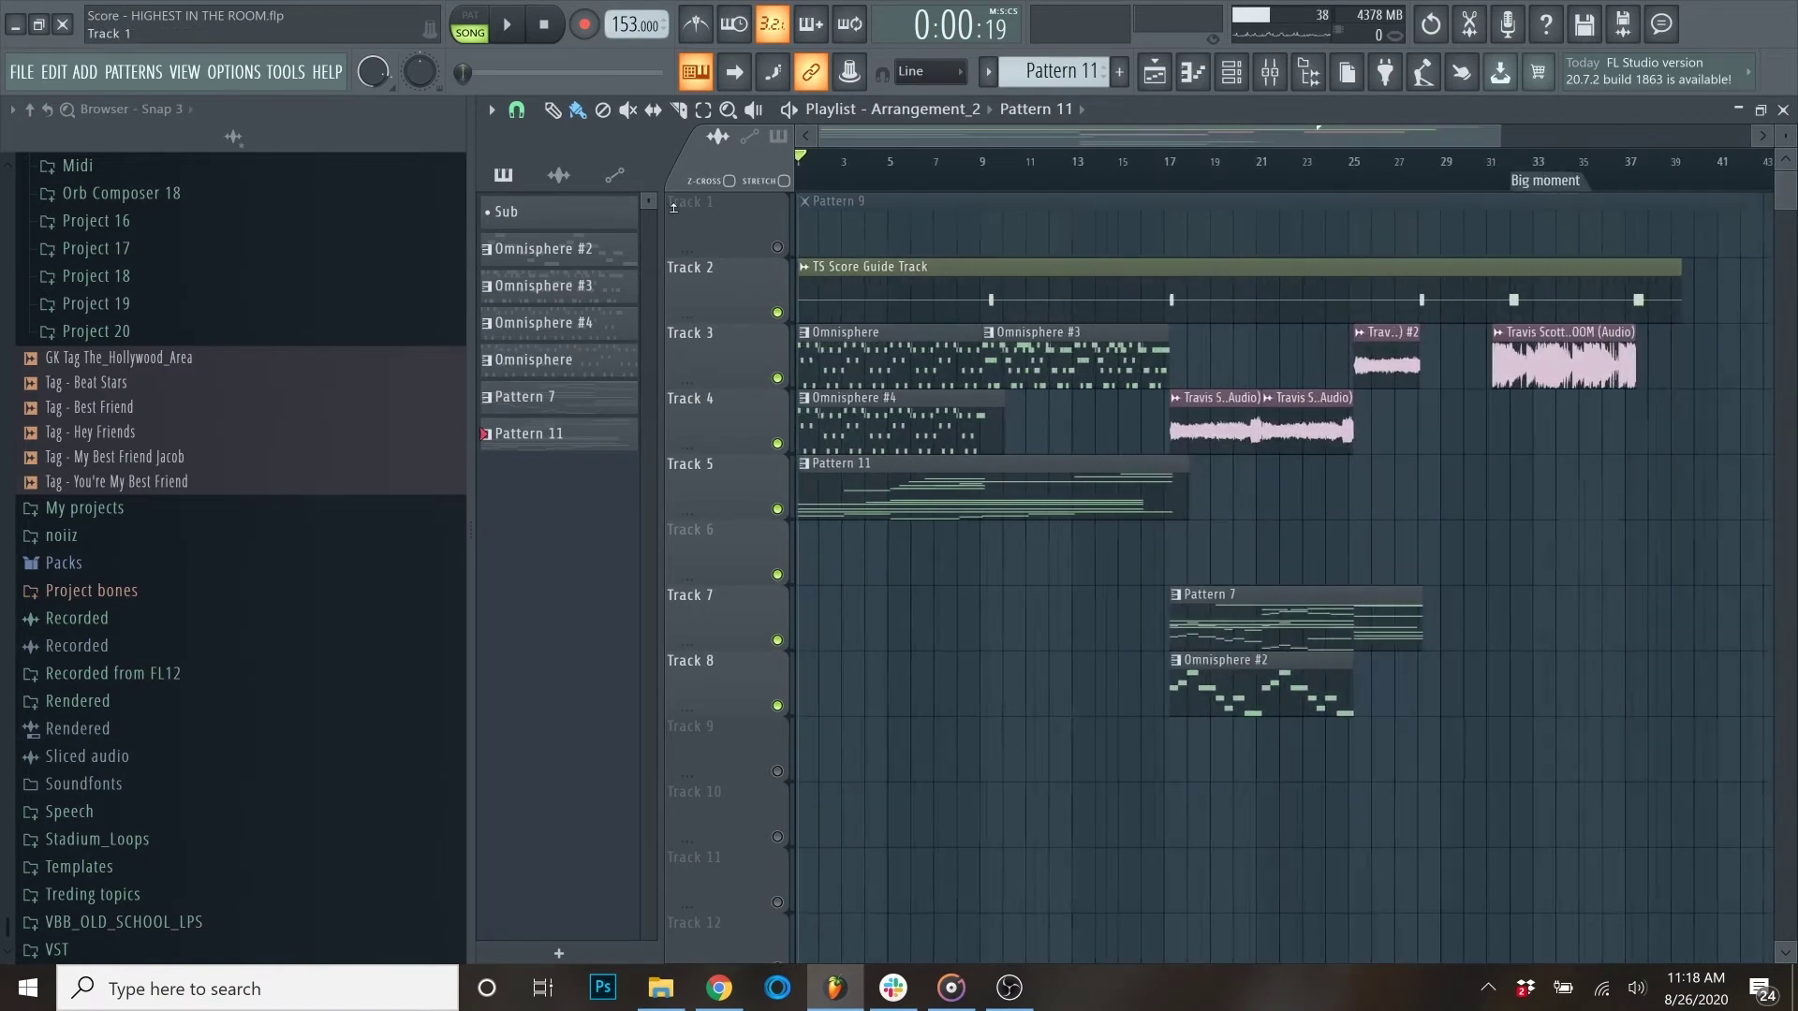
Step: Solo Track 3 and audition it from around bar 25
left_click_drag(833, 169, 1035, 166)
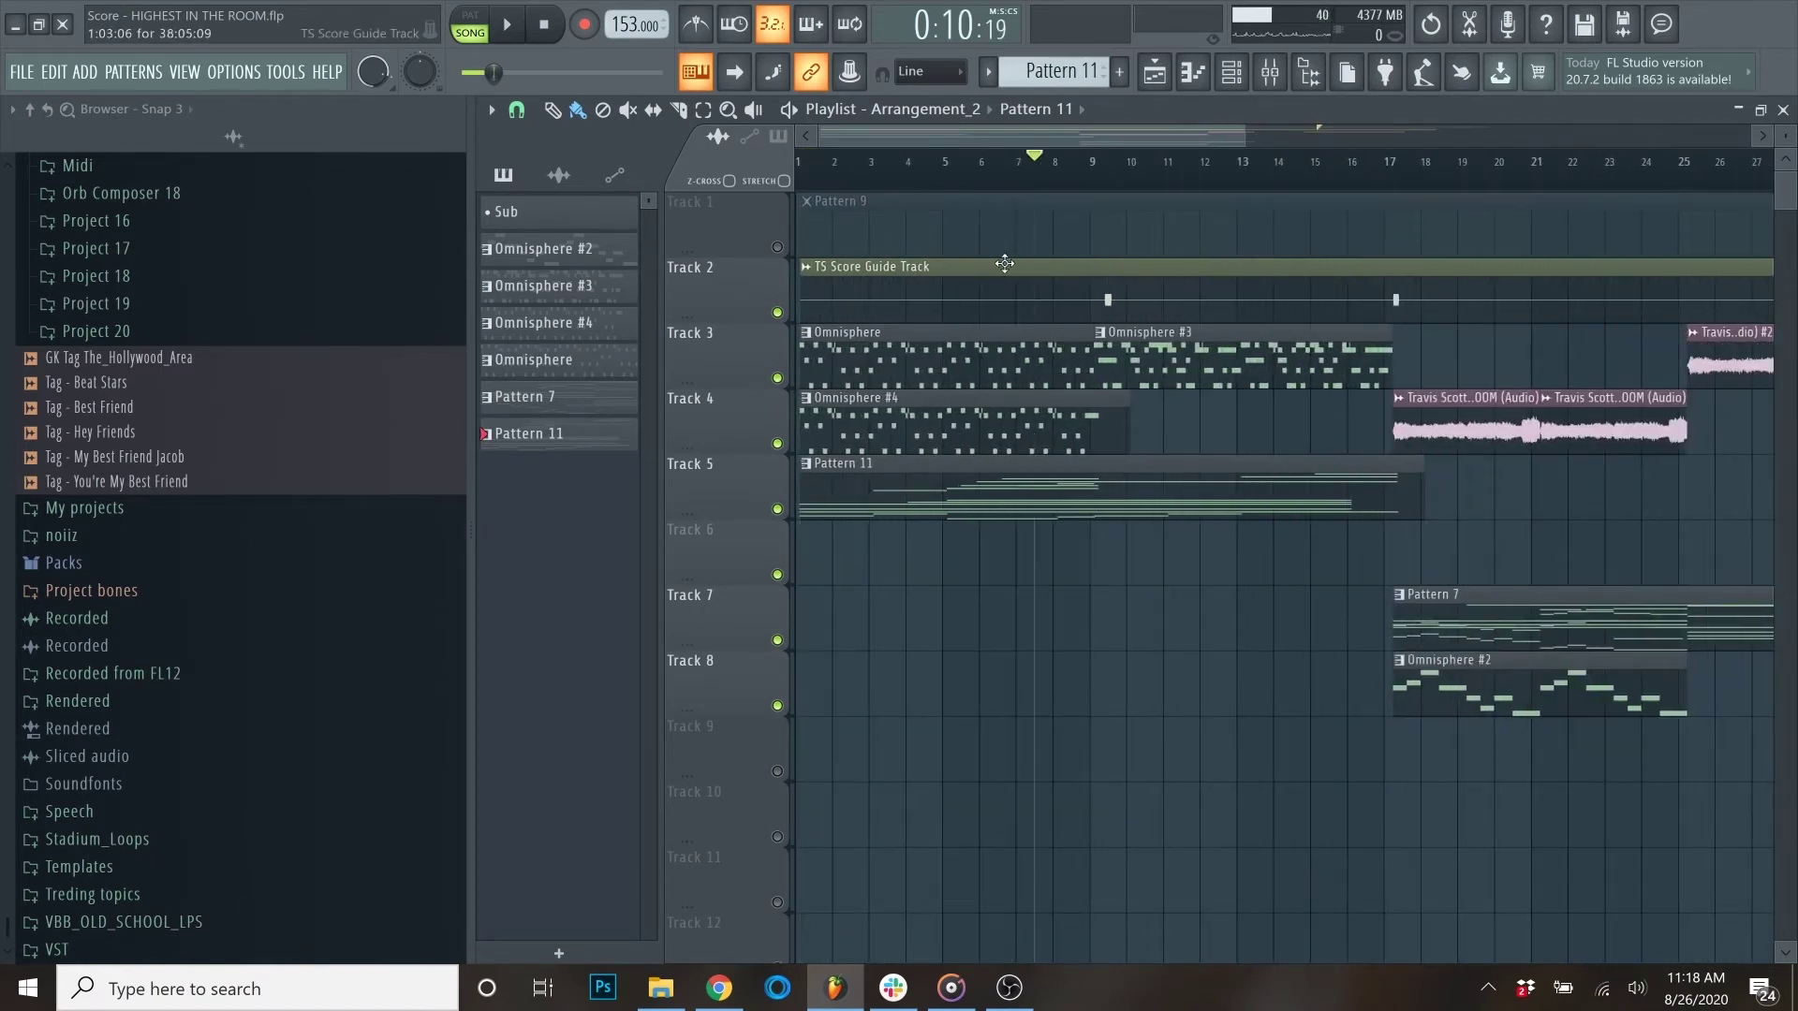
scroll(1035, 166, "down", 3)
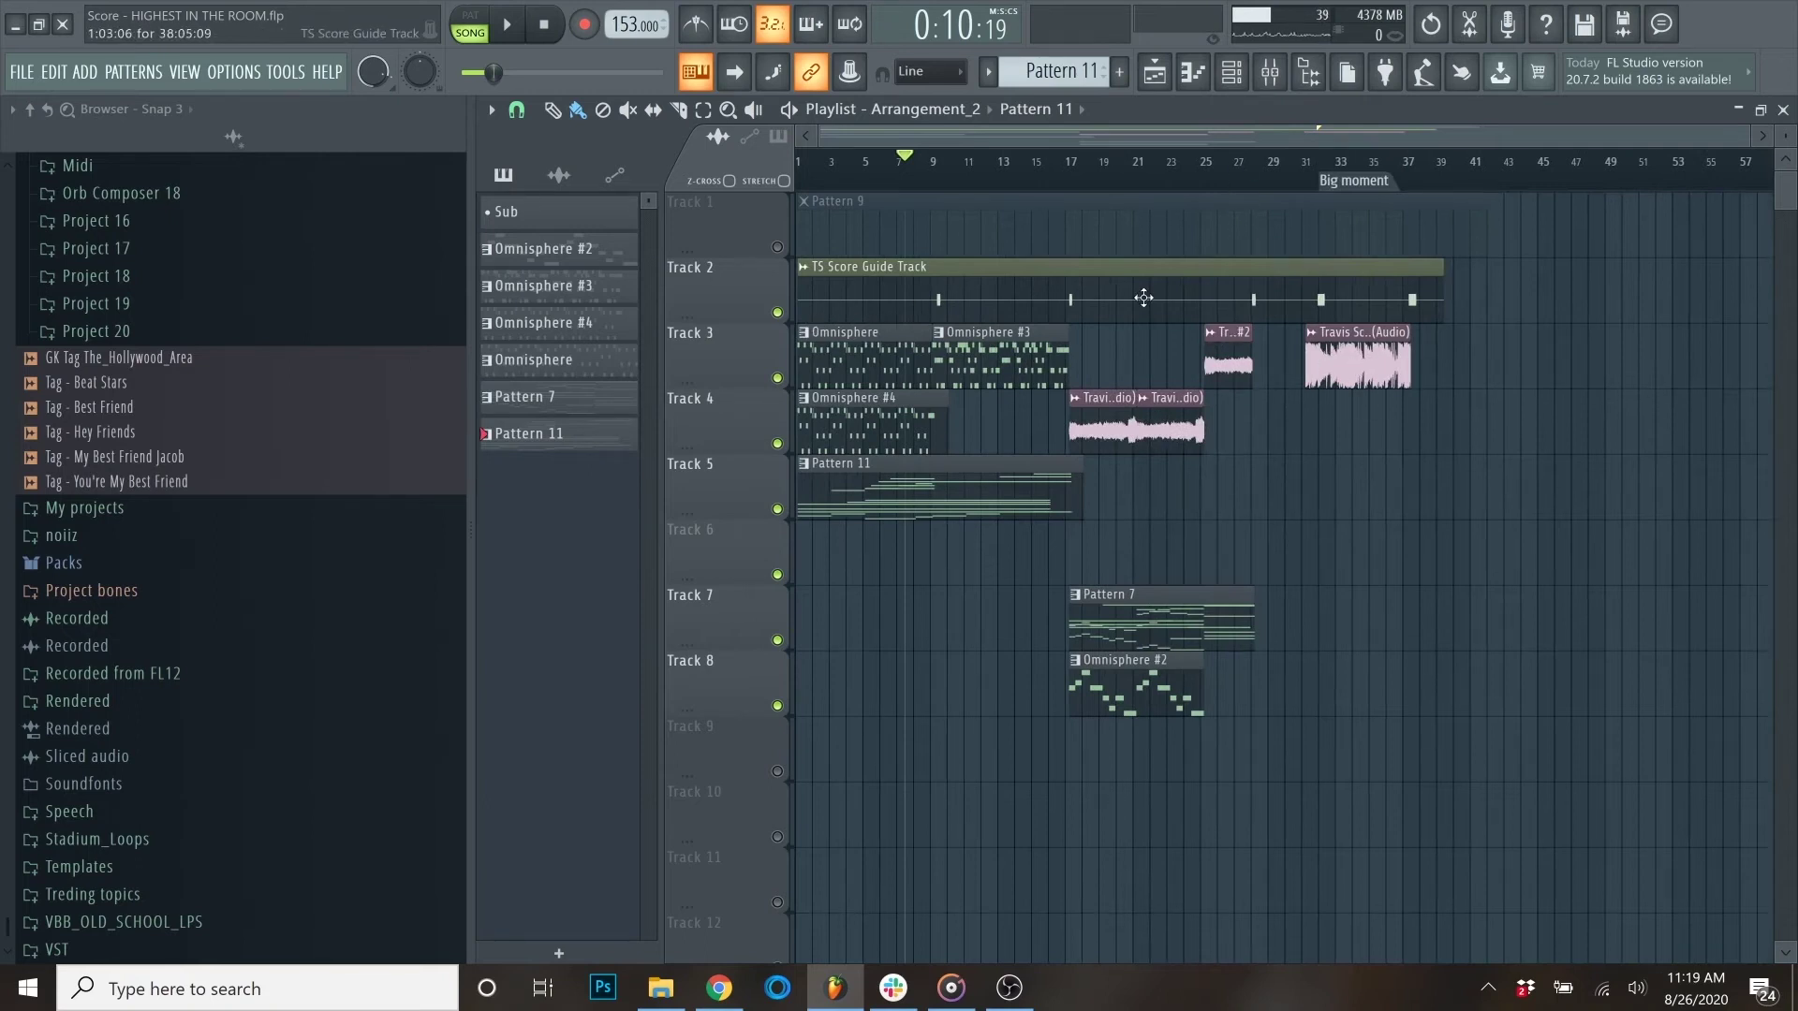
left_click(1195, 161)
scroll(1195, 161, "up", 8)
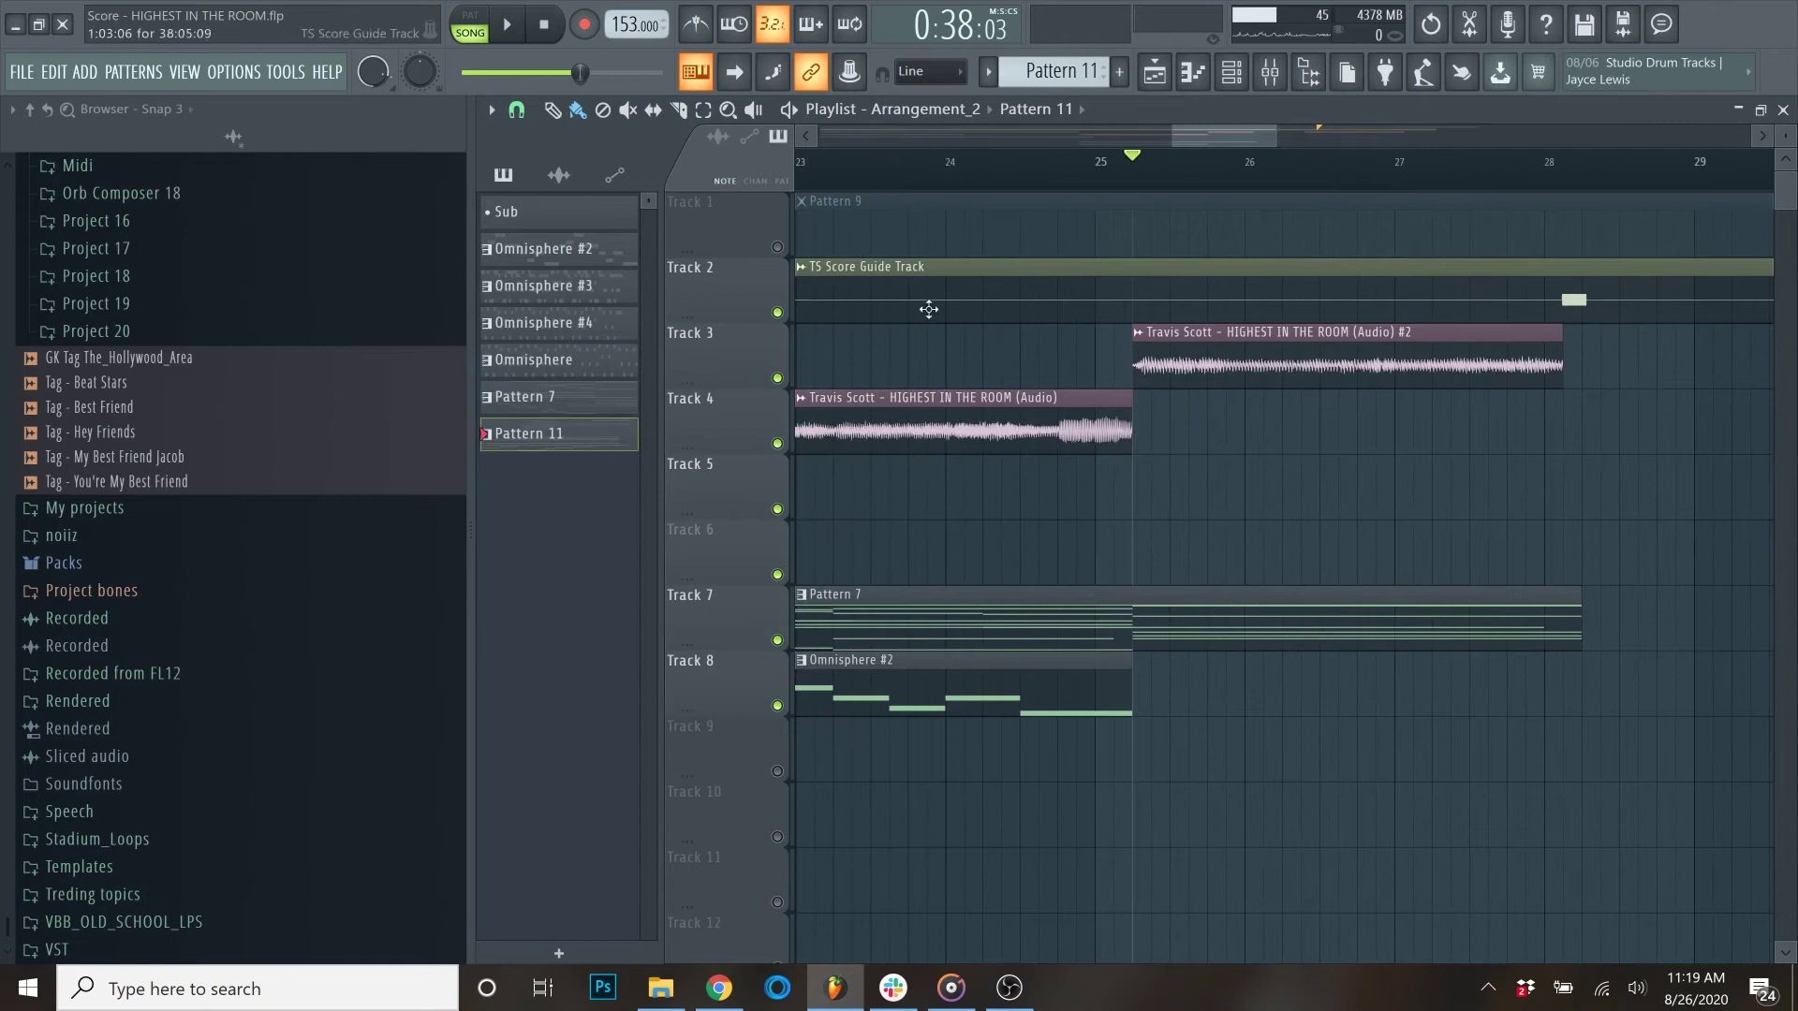
right_click(777, 378)
key("space")
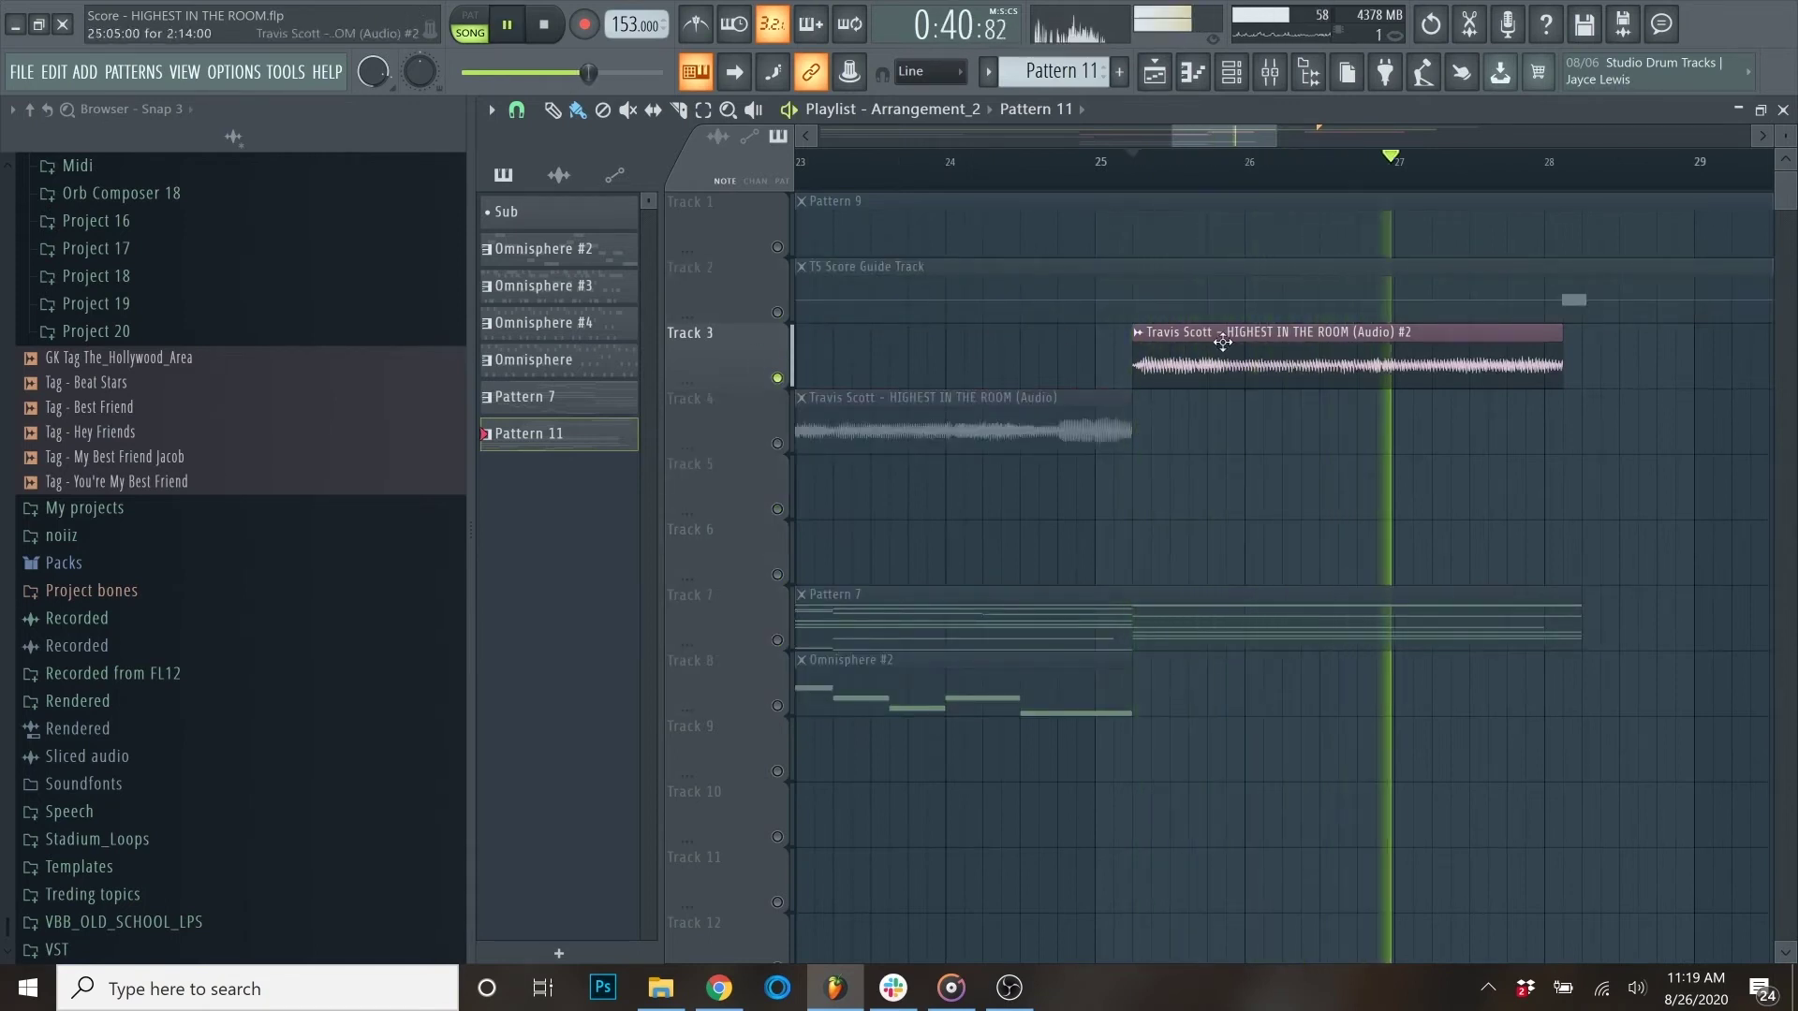
key("space")
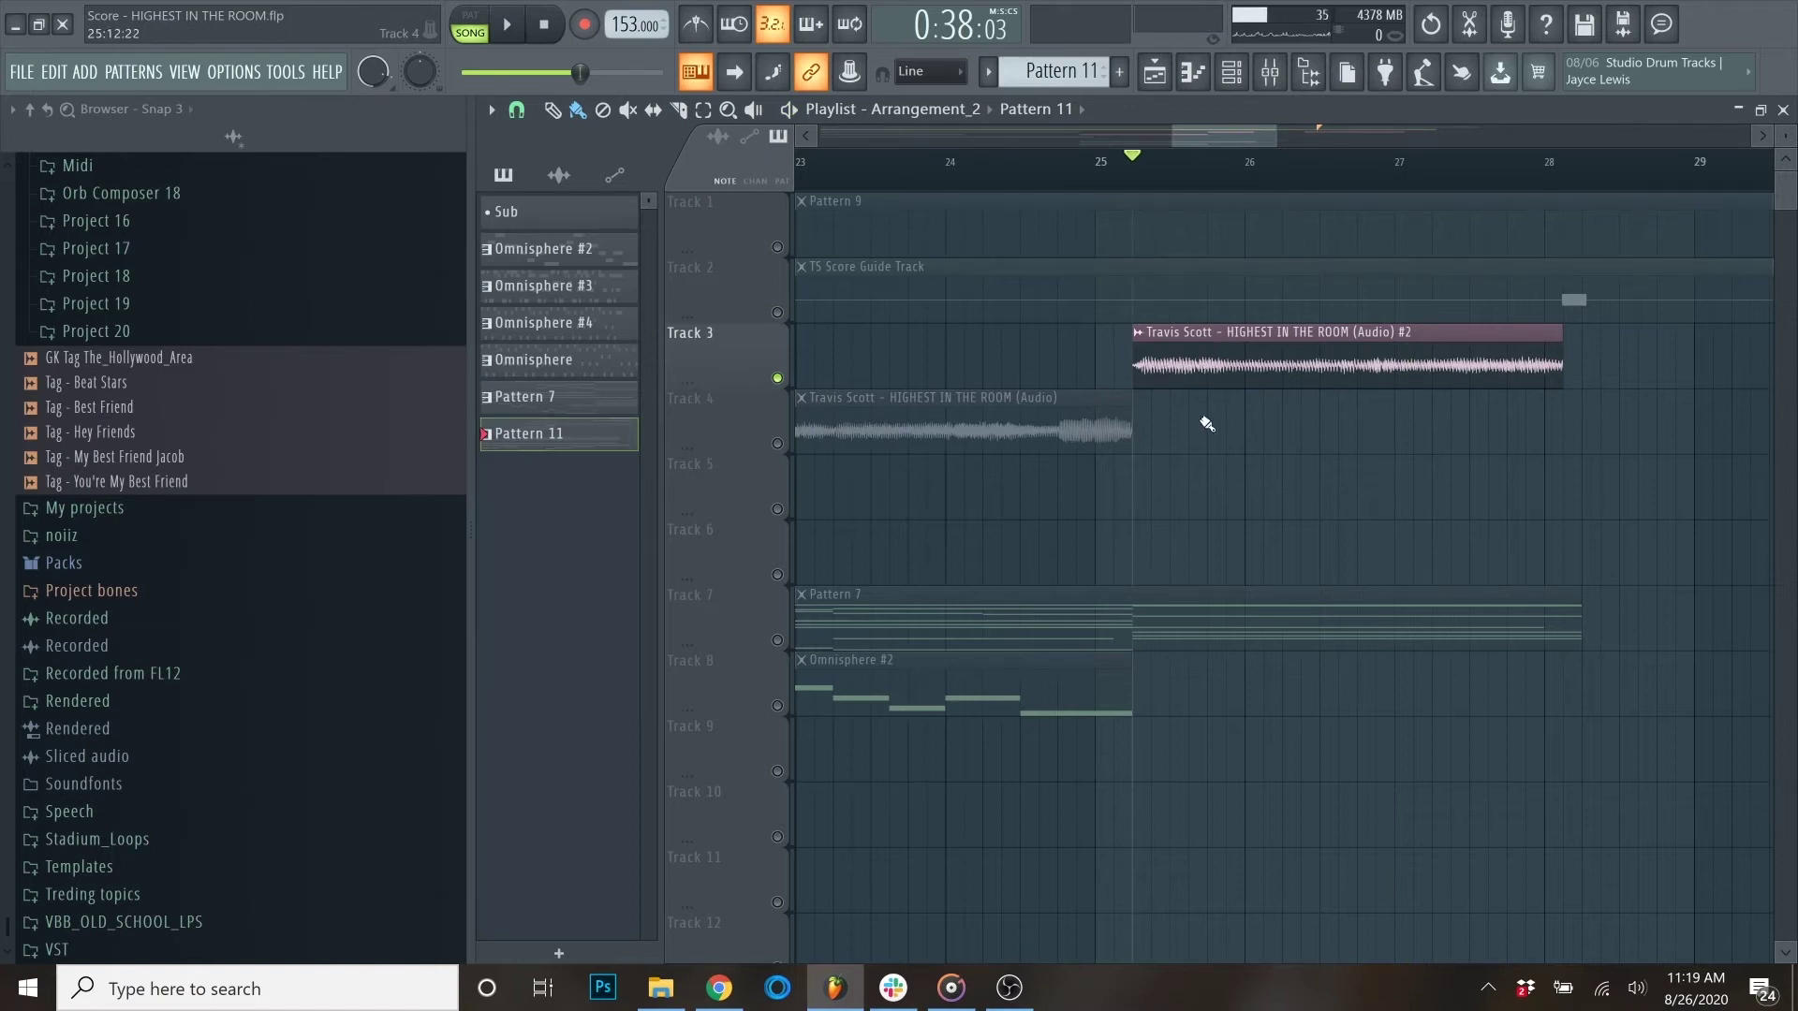
Step: Unmute Track 7 (Pattern 7) and Track 8 (Omnisphere #2) to play alongside Track 3
left_click(777, 641)
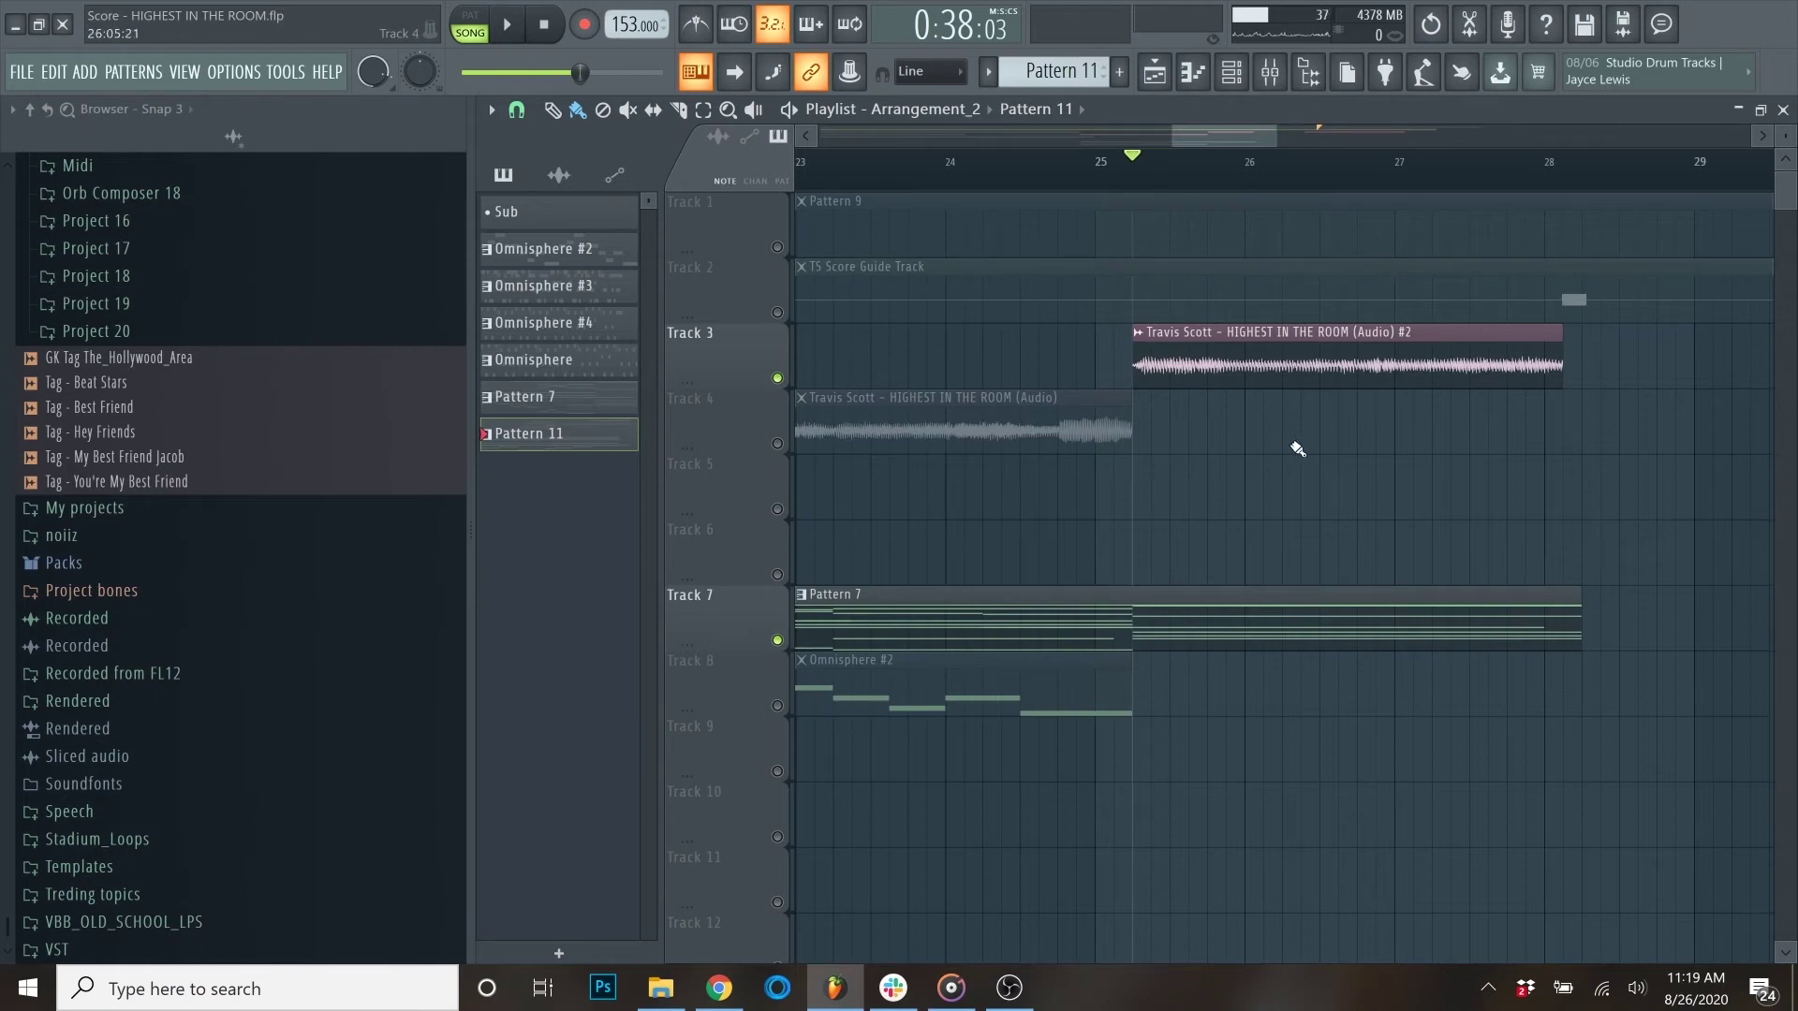
key("space")
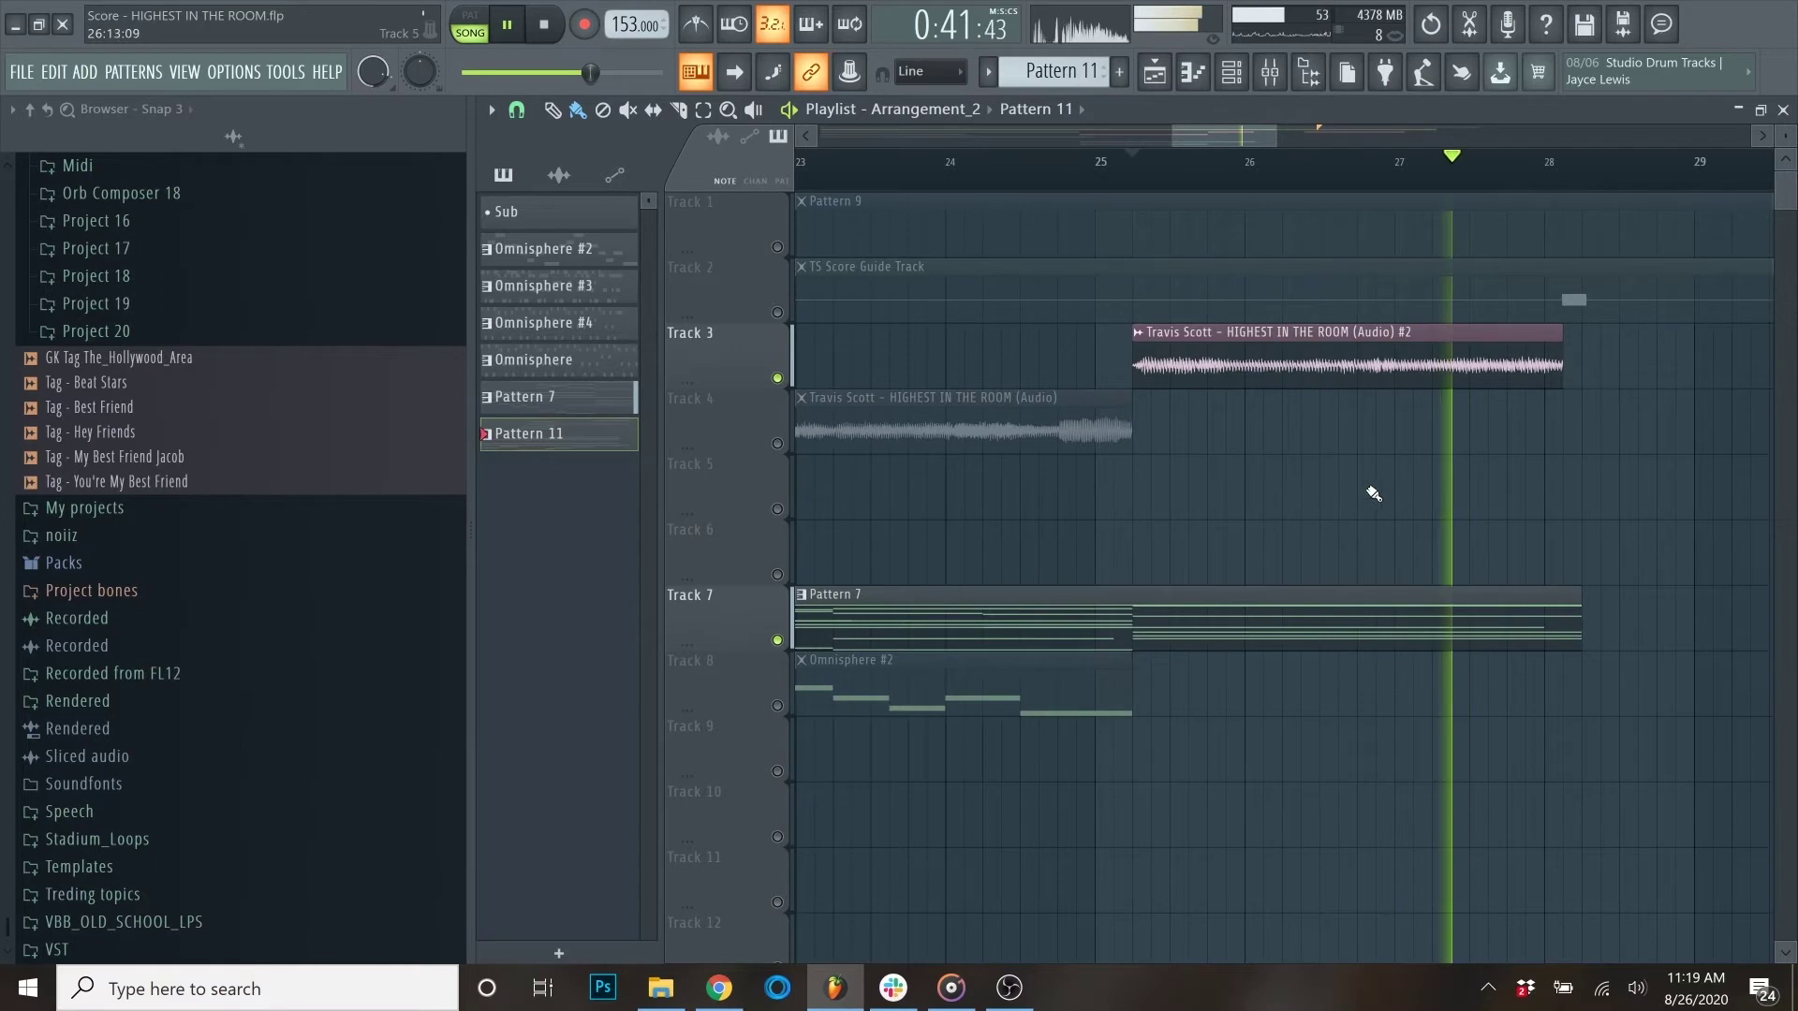
key("space")
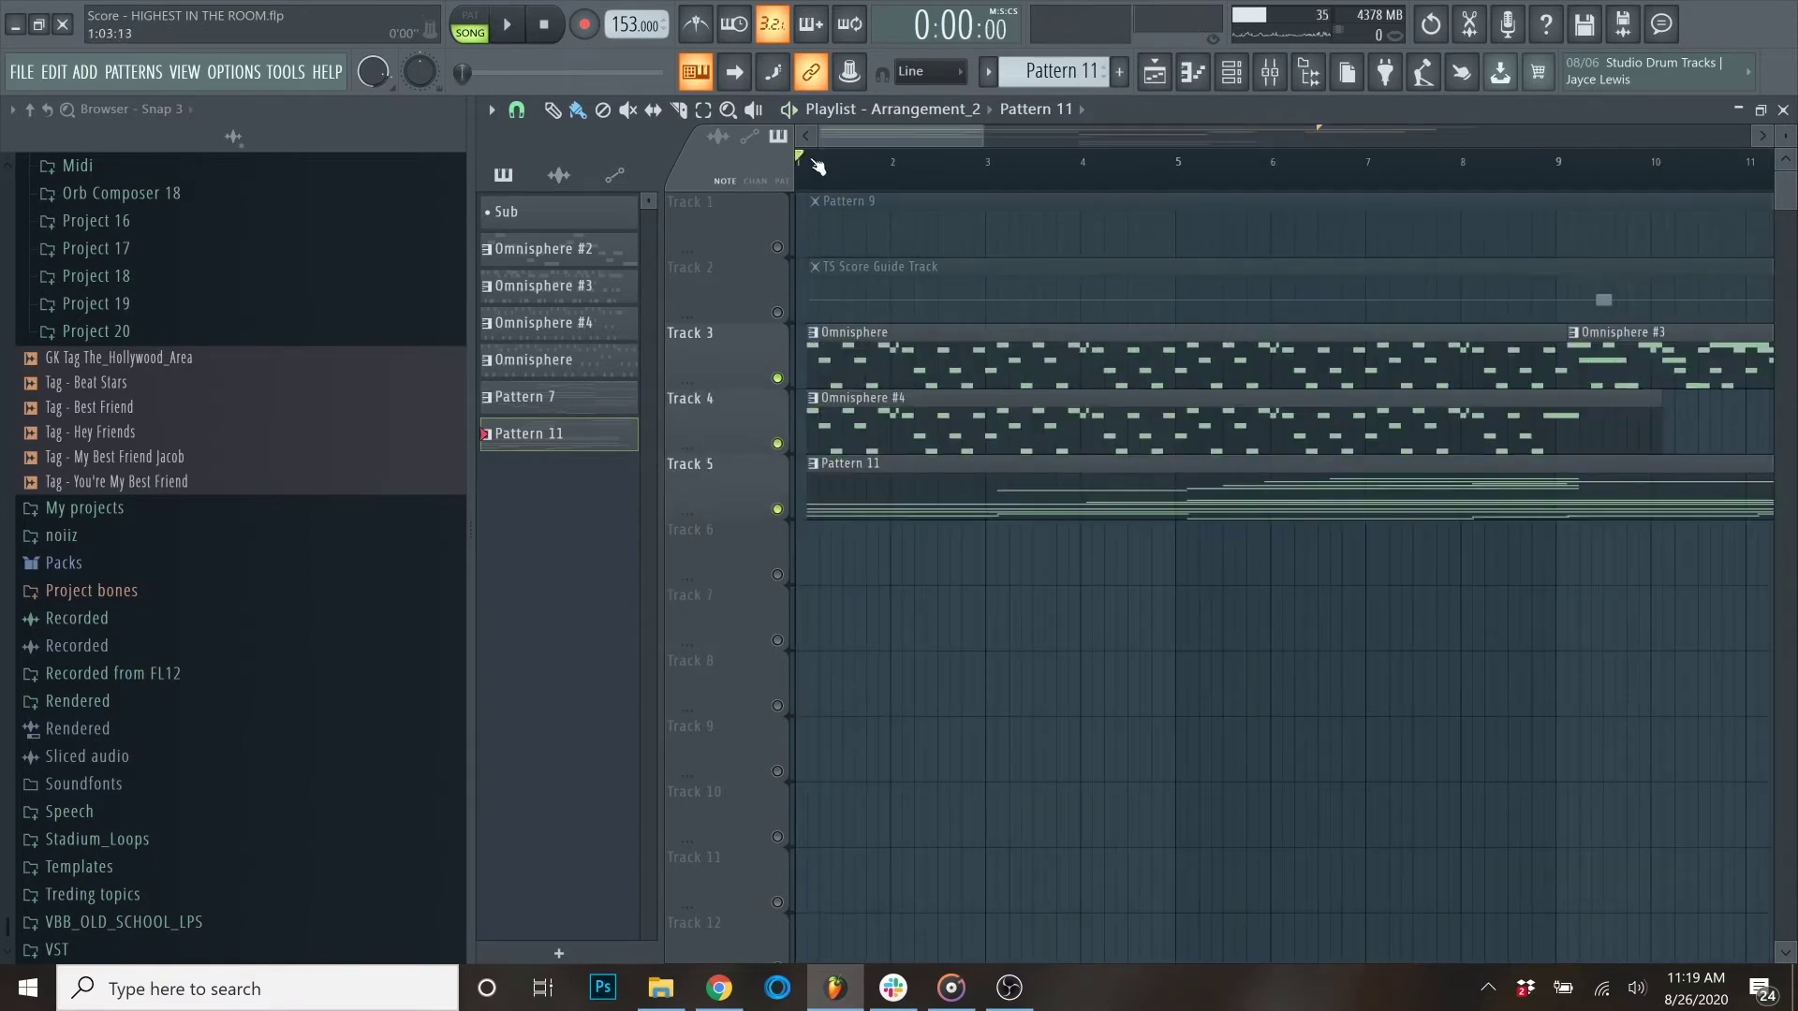
left_click(811, 161)
scroll(1111, 395, "down", 5)
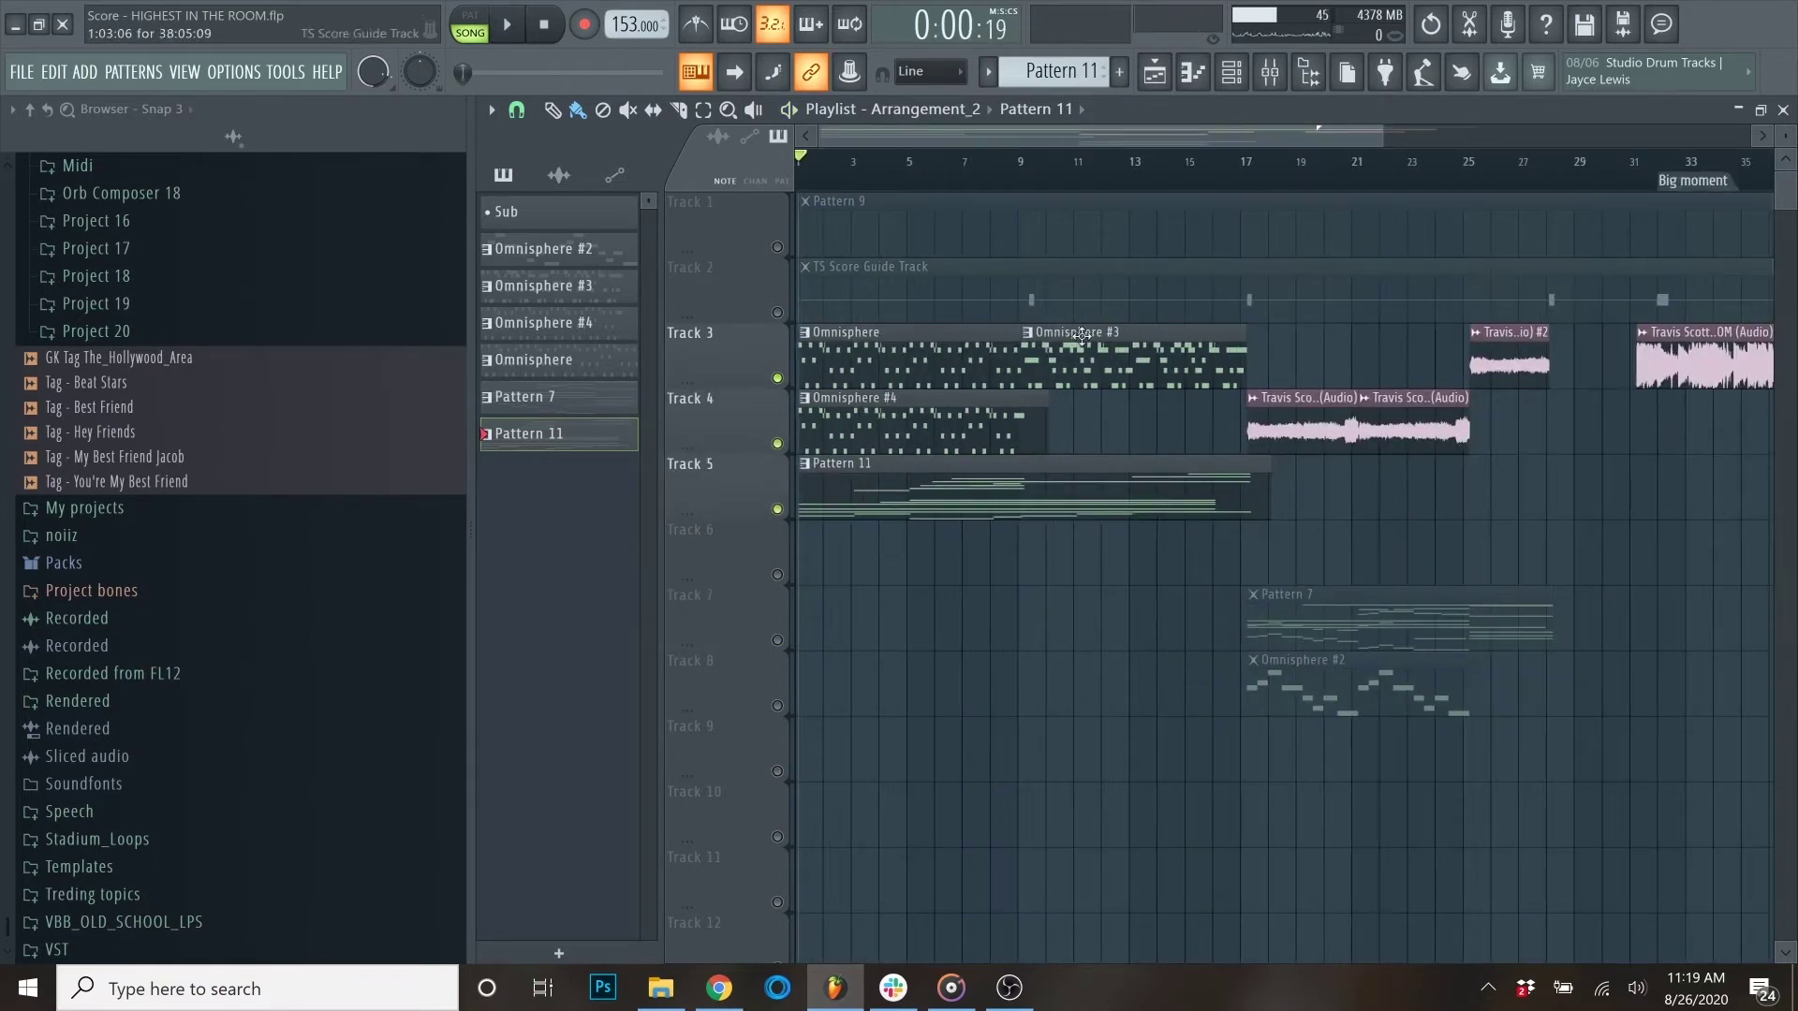
left_click(777, 641)
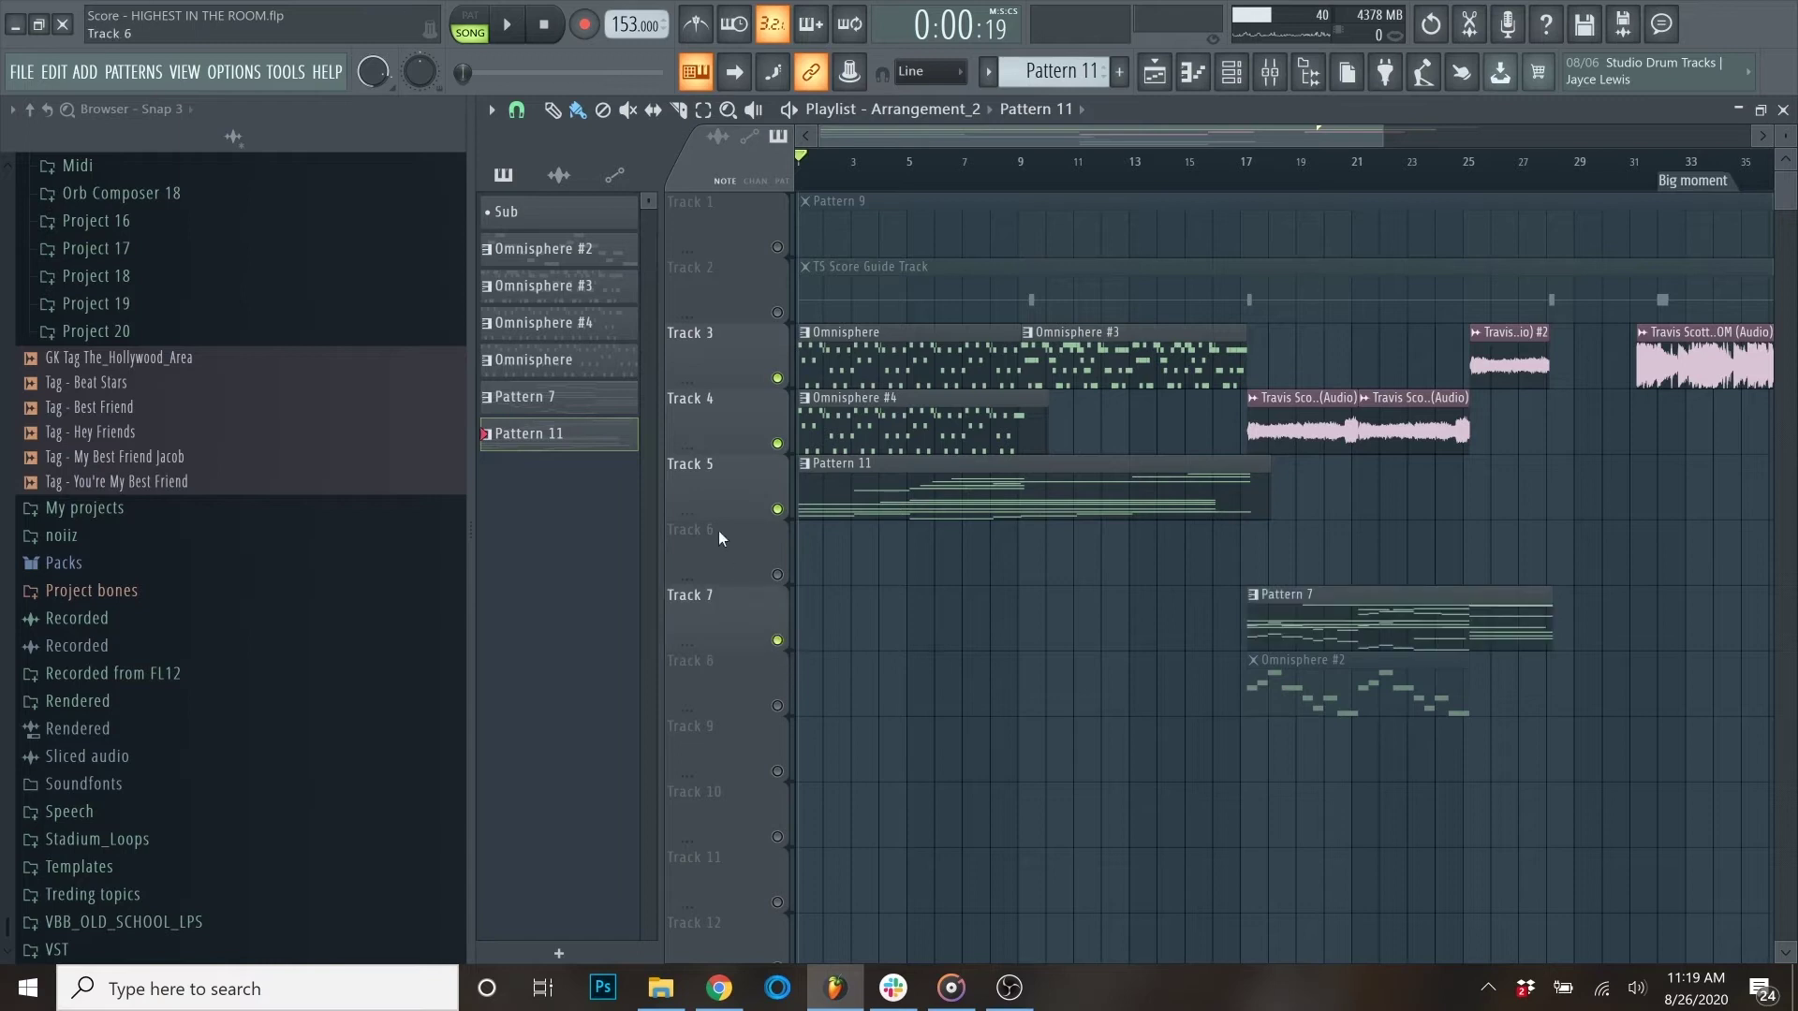
left_click(778, 706)
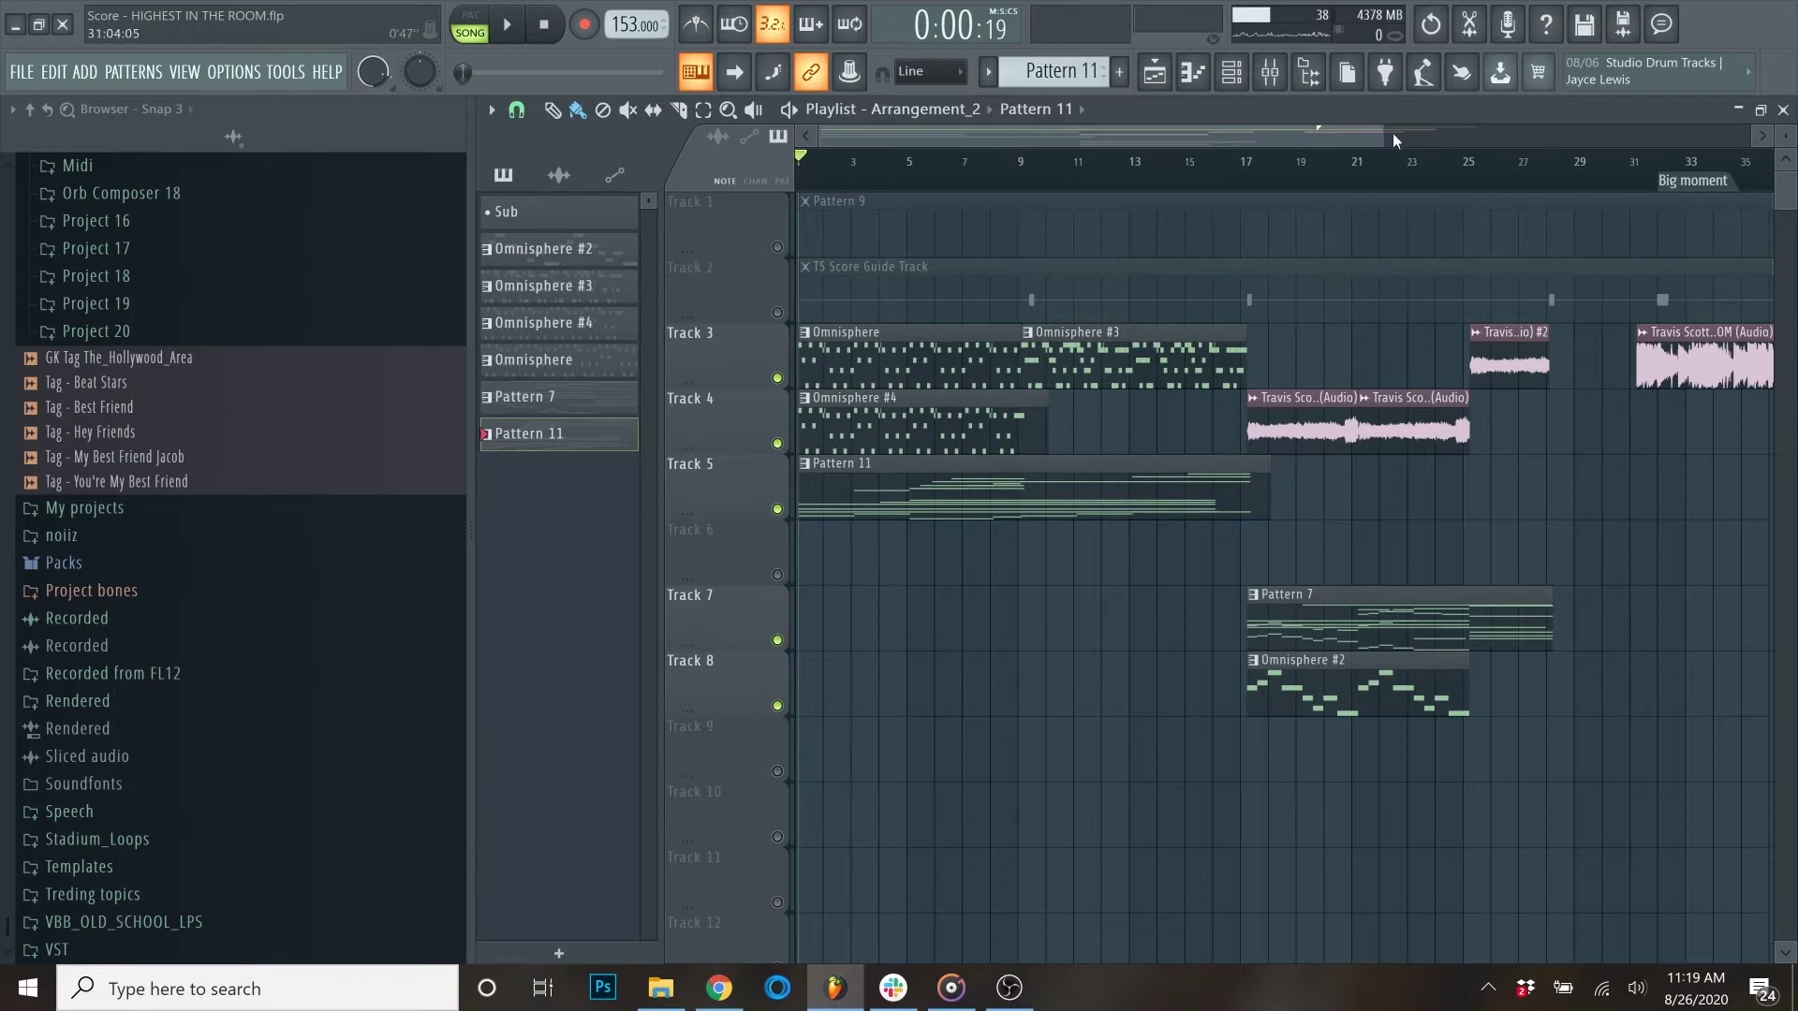
Step: Open the trailer's Fruity Video Player, move it to the right side, and bring back the Playlist
left_click(1783, 110)
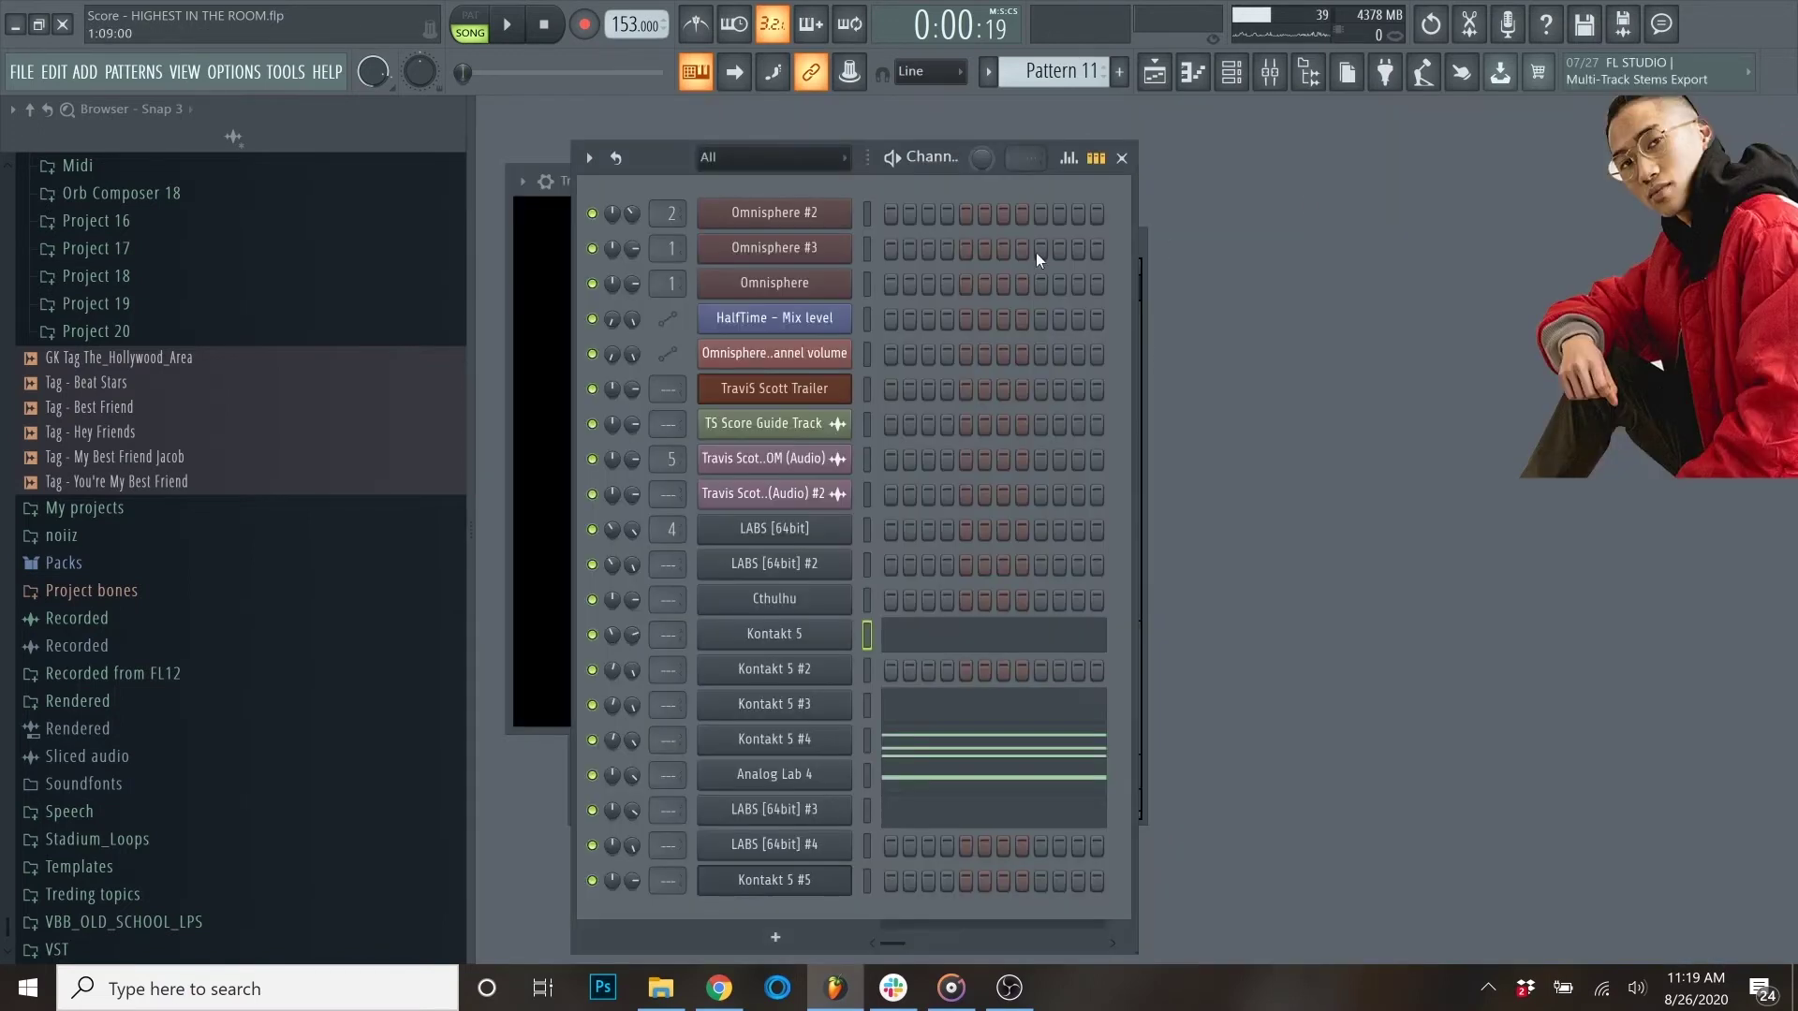
left_click(812, 386)
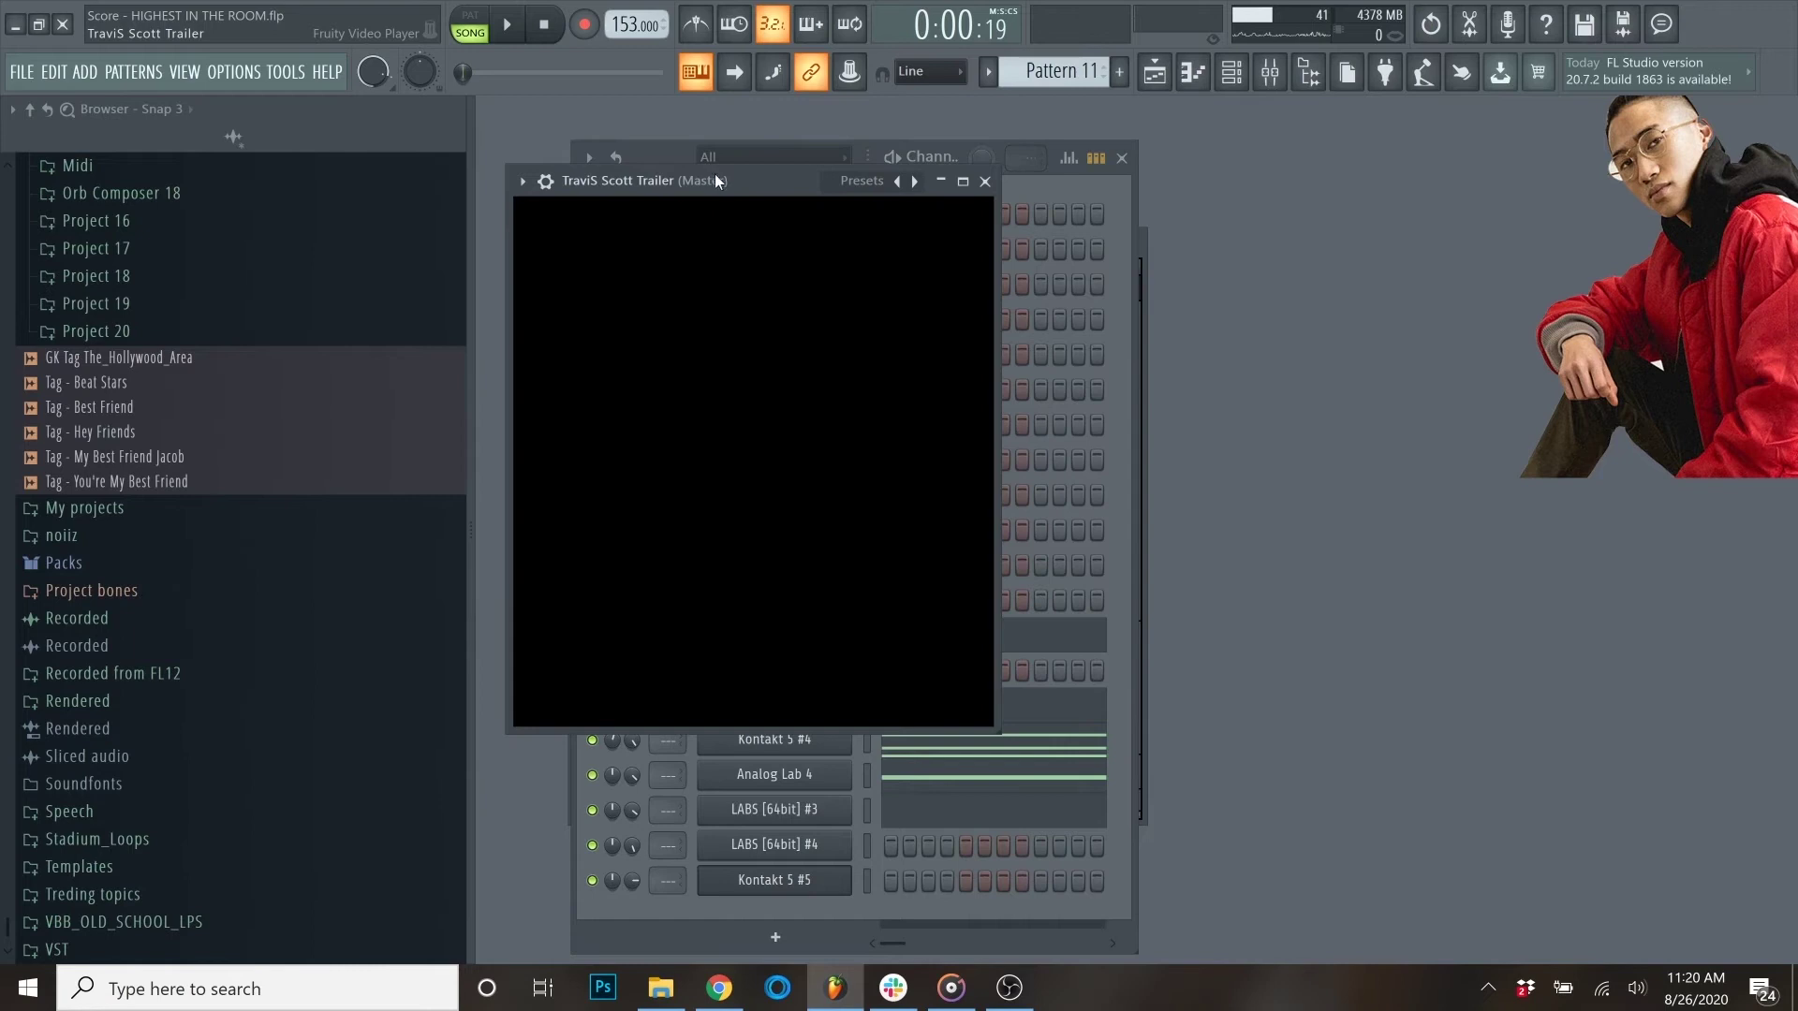
left_click_drag(719, 188, 1393, 153)
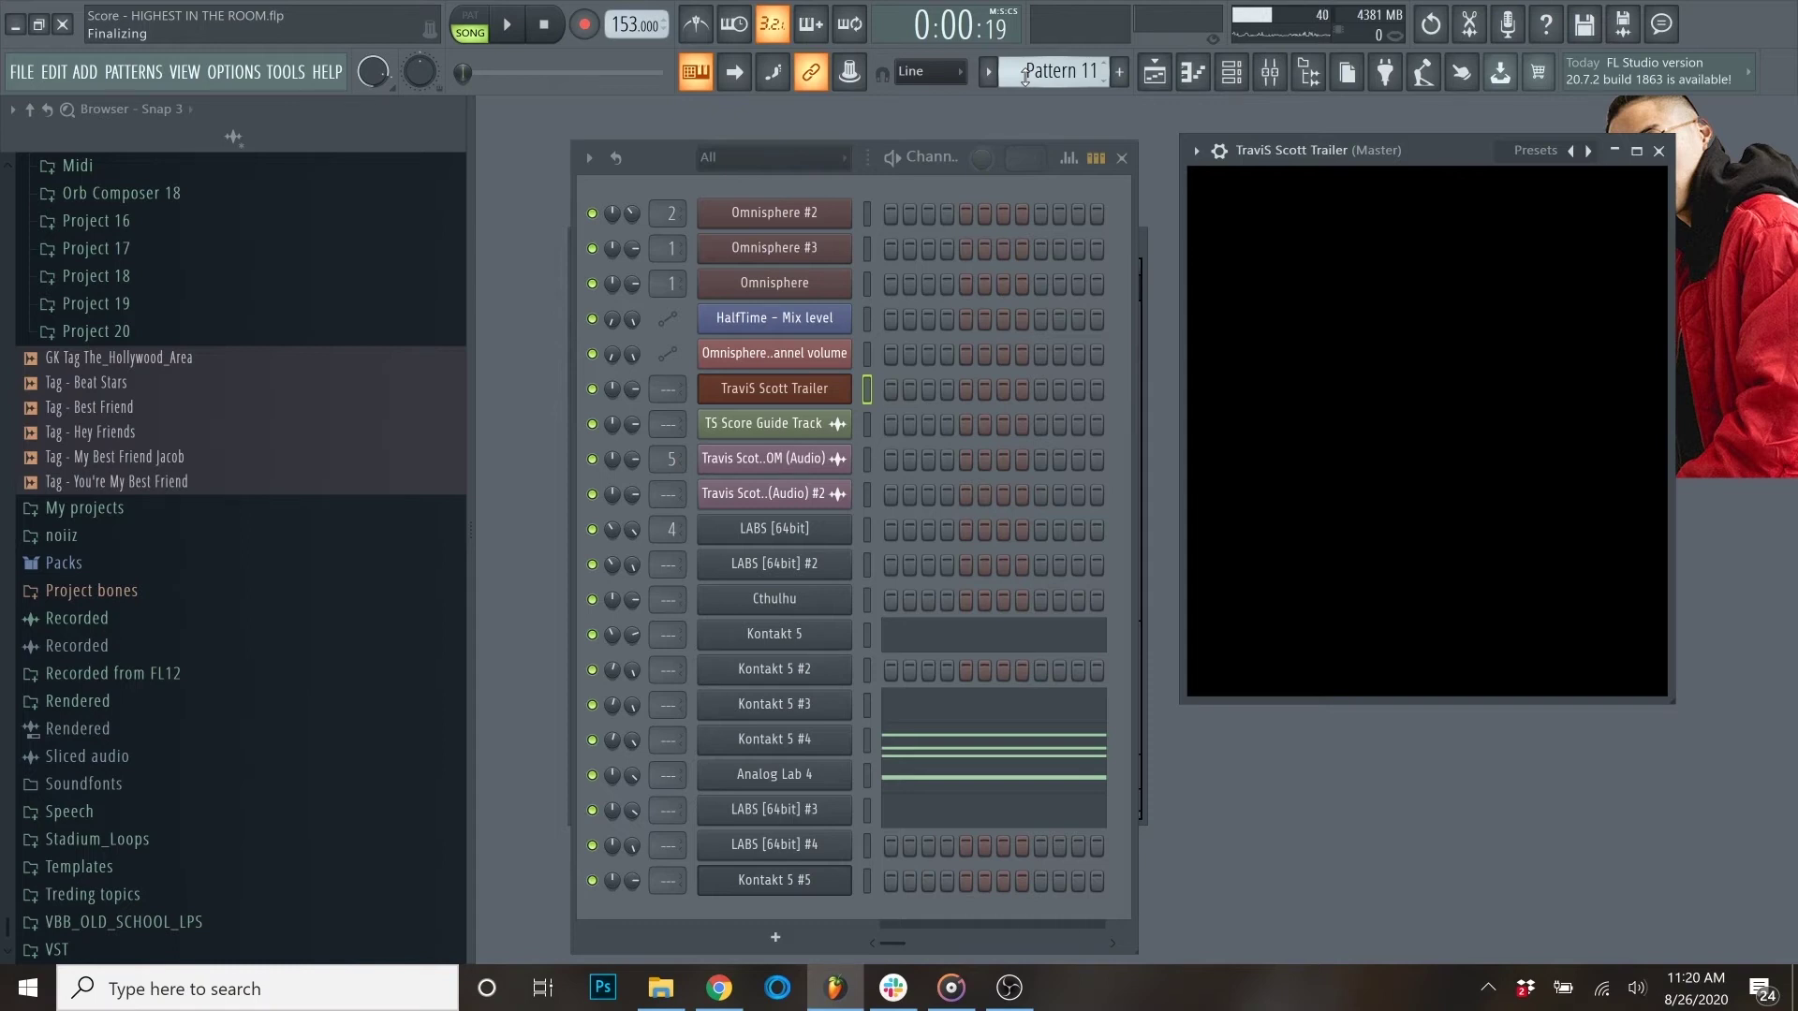
key("F5")
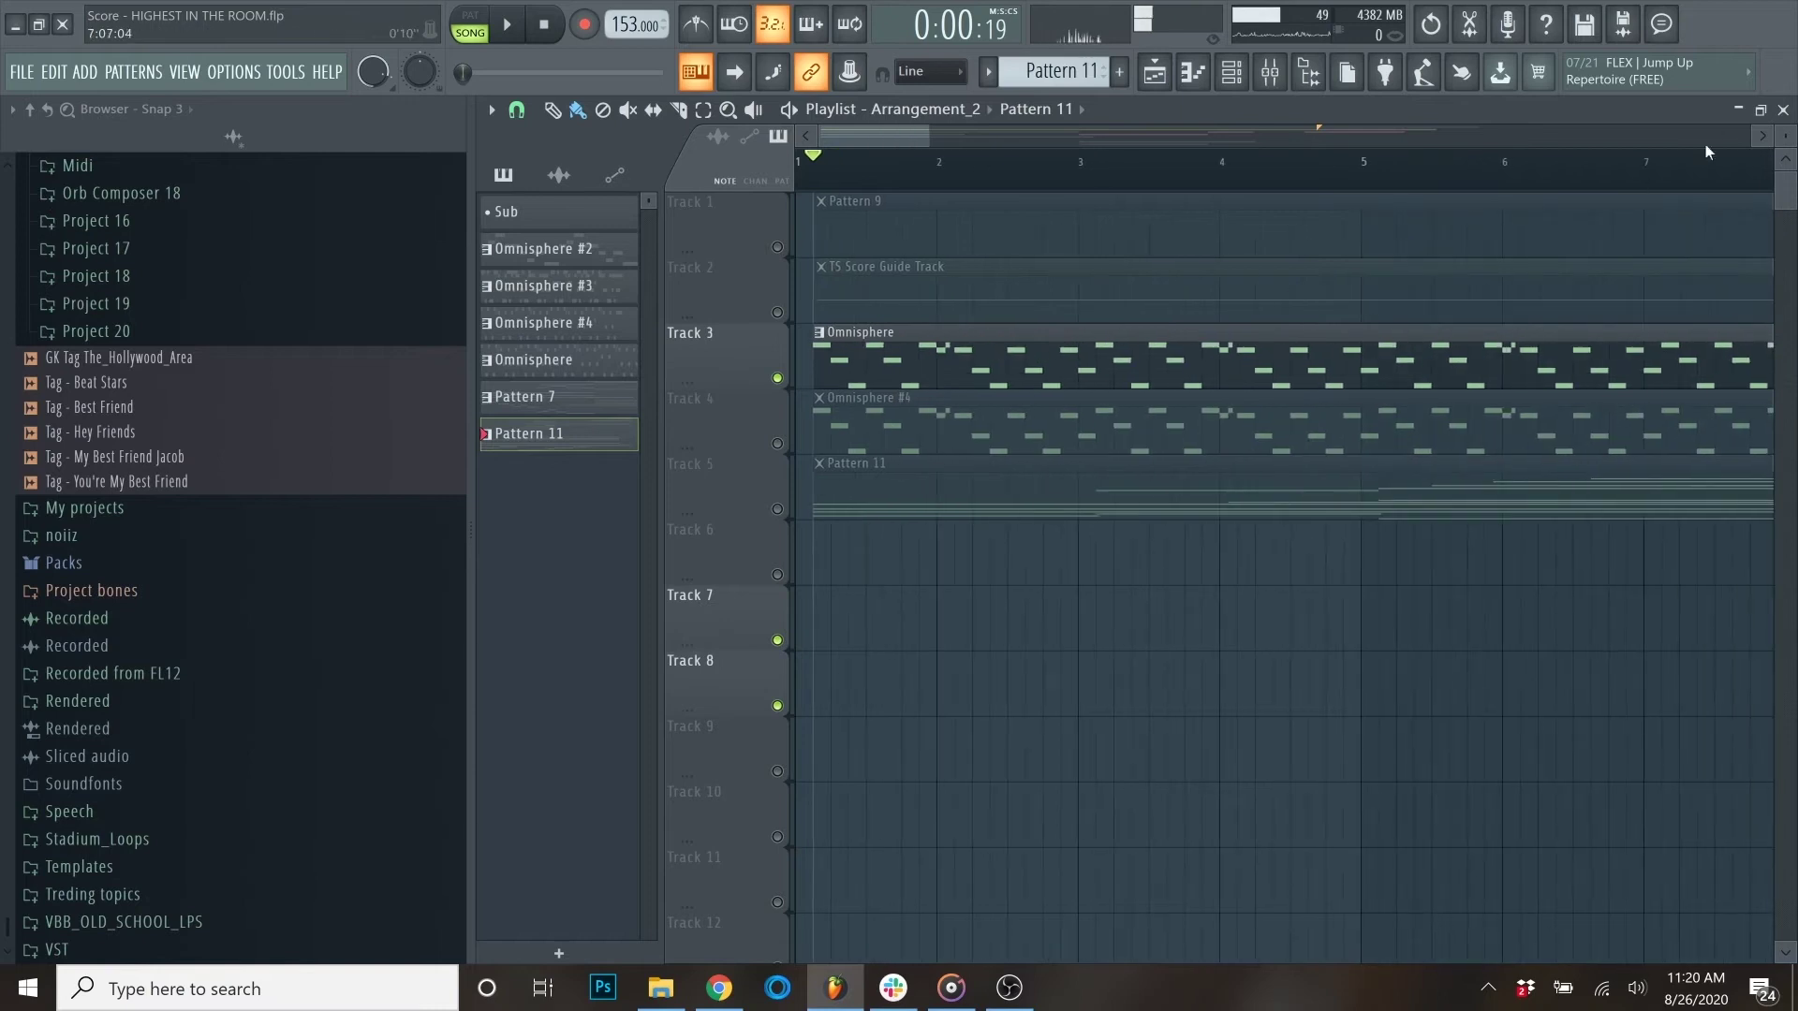
Step: Glance at the LABS [64bit] notes, then open the Mixer at the LABS [64bit] insert
key("F5")
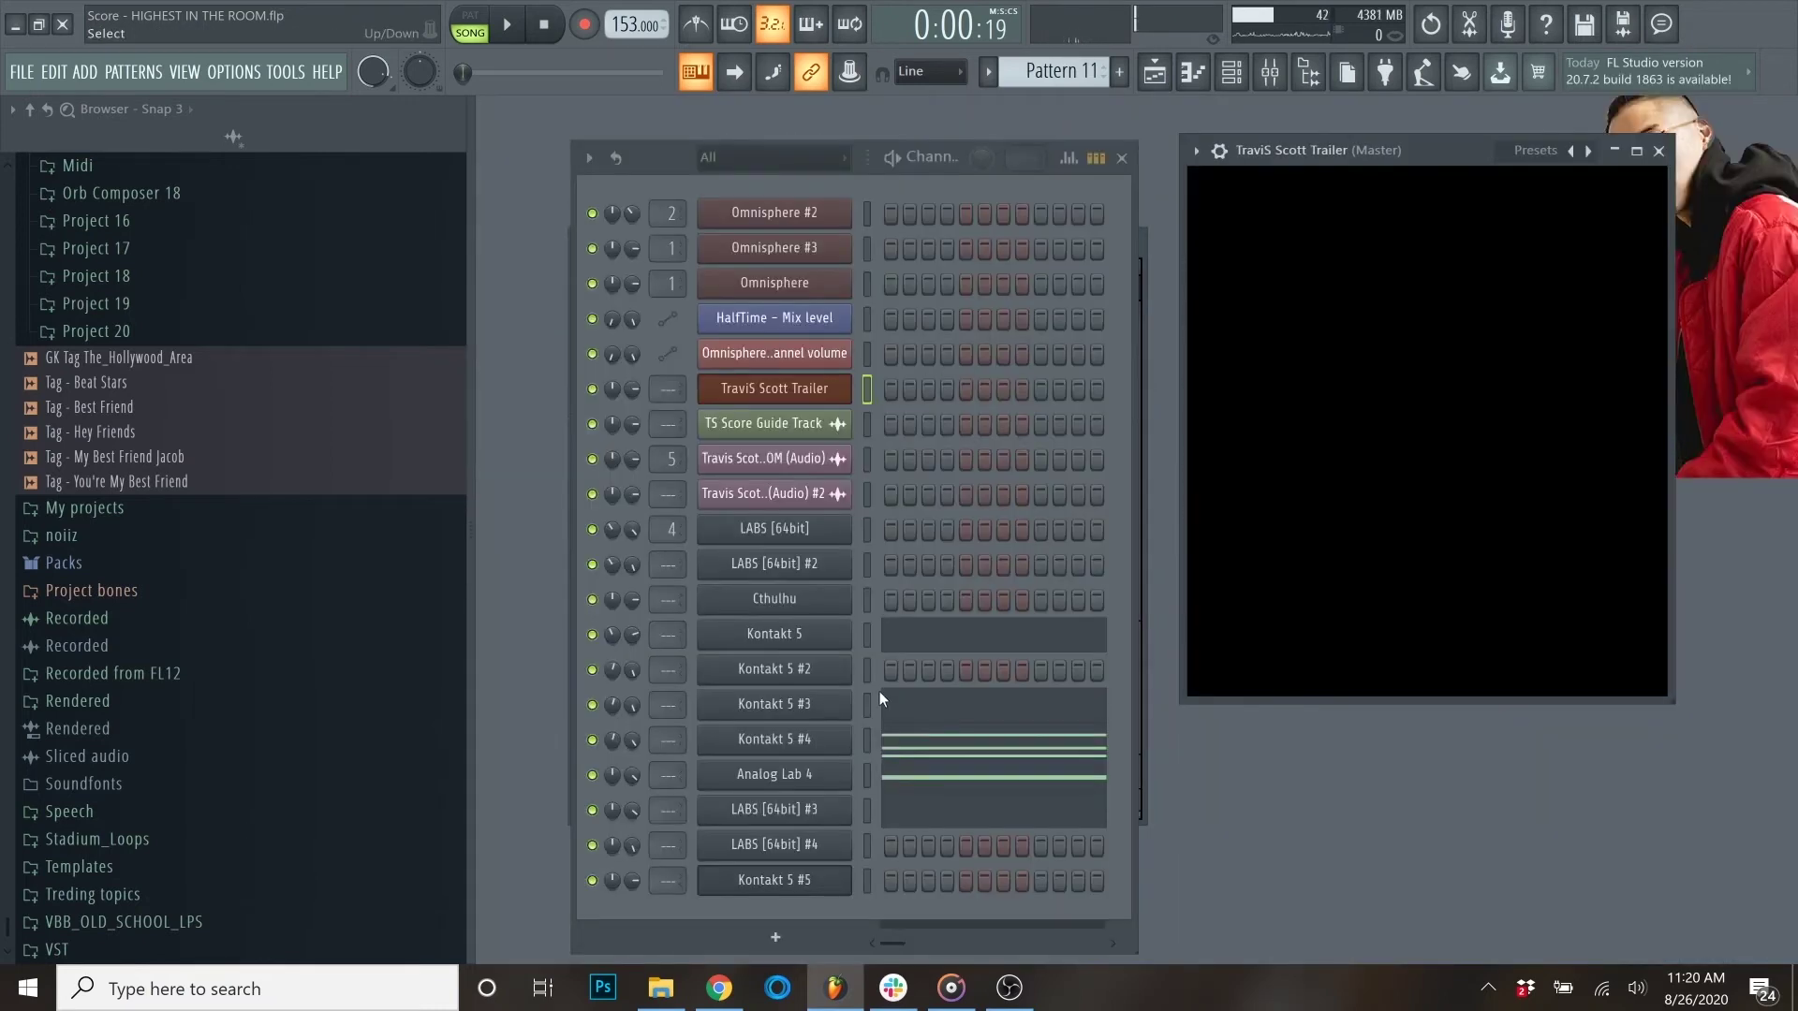
key("F5")
double_click(1024, 309)
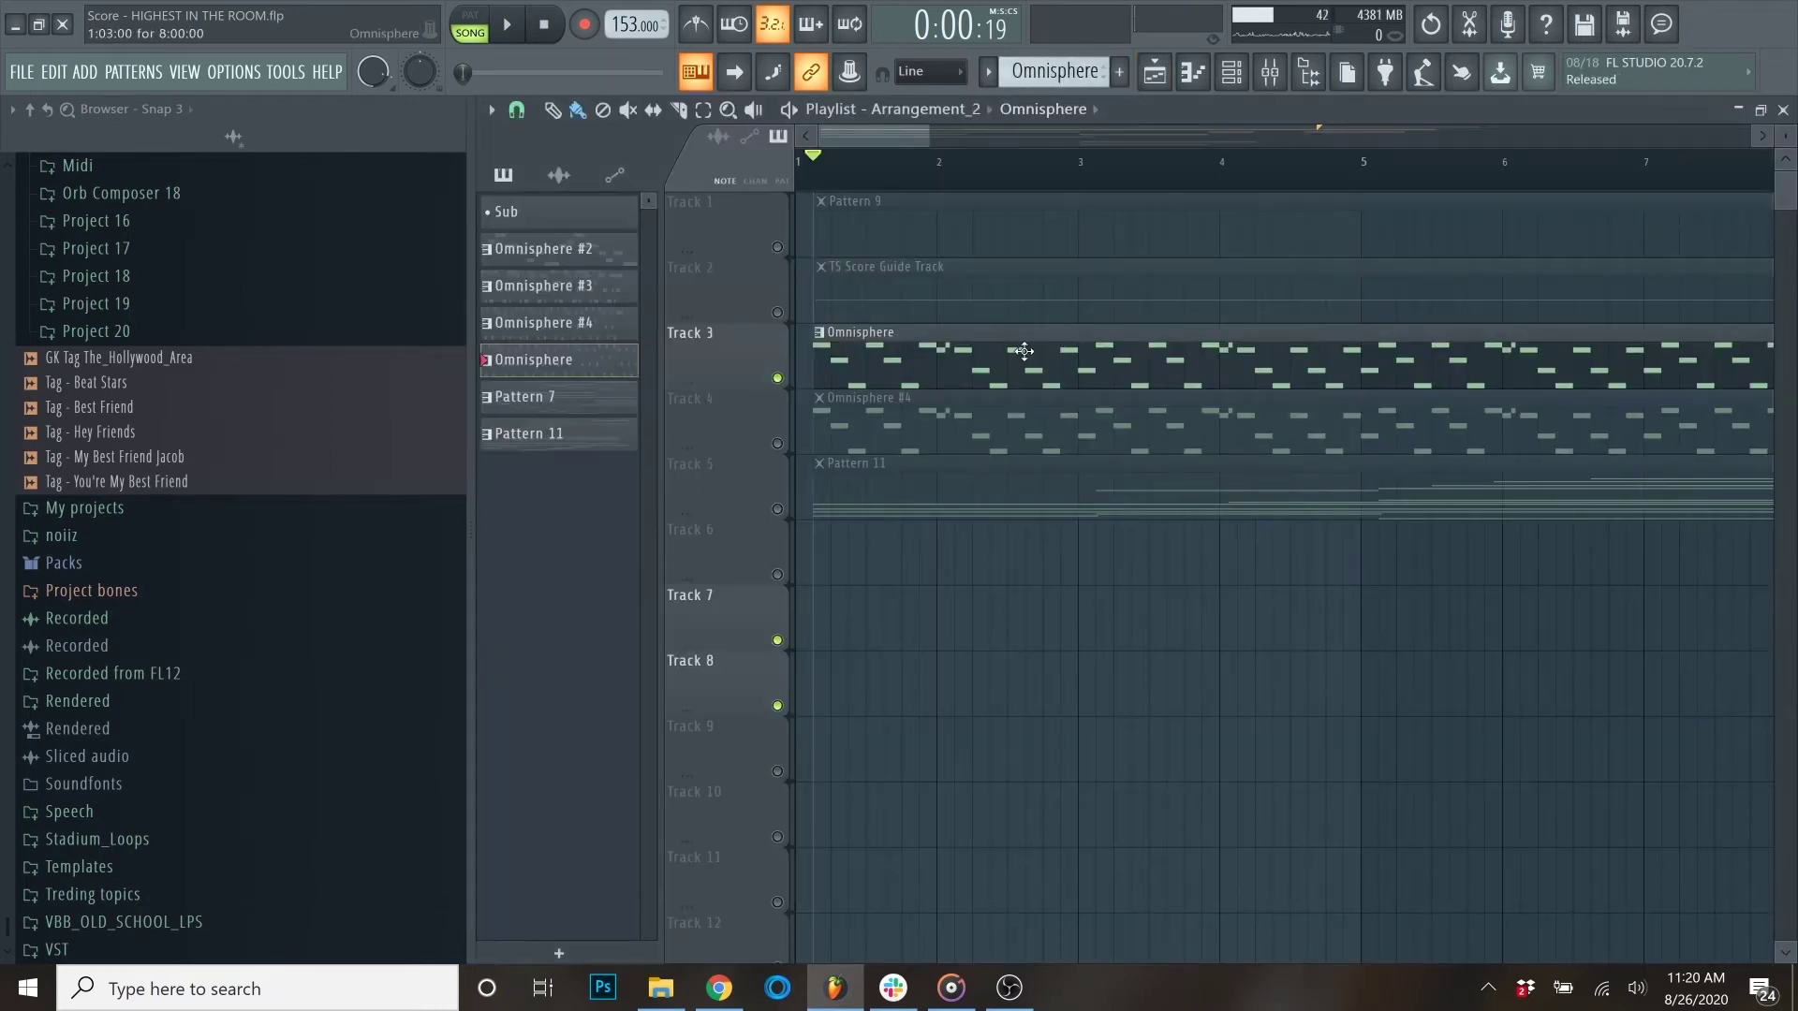
key("F7")
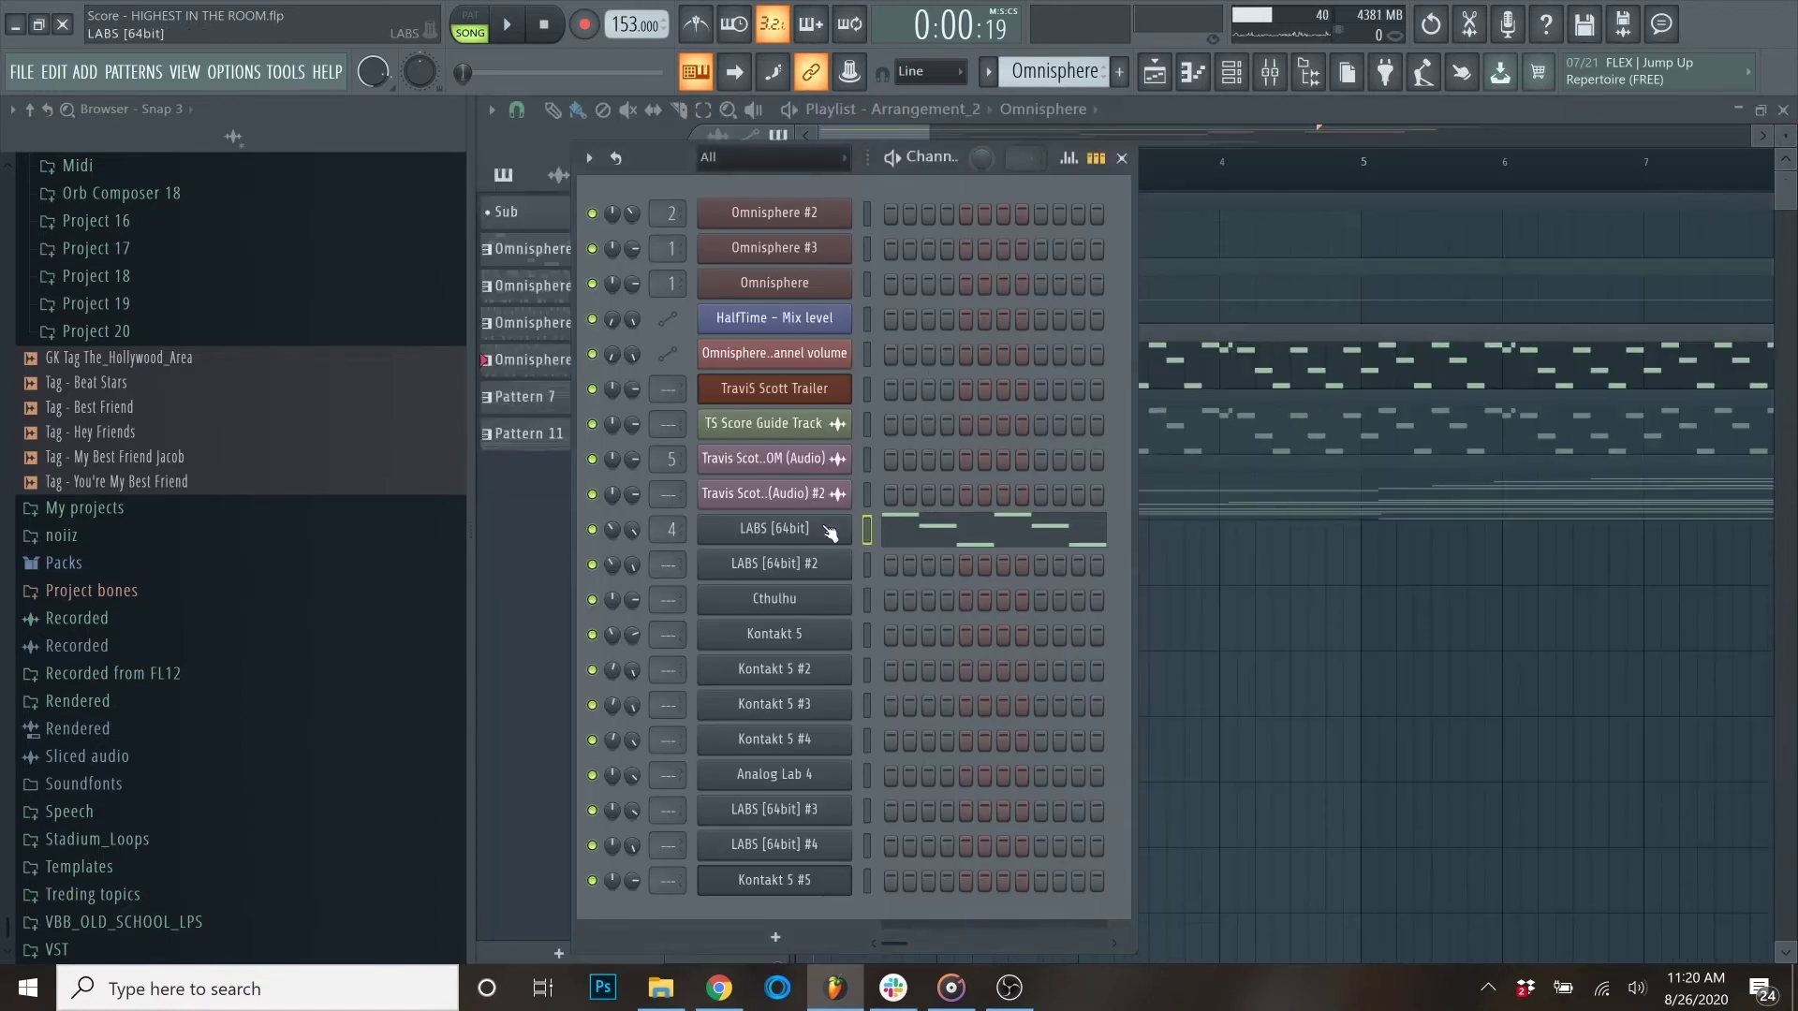
key("F9")
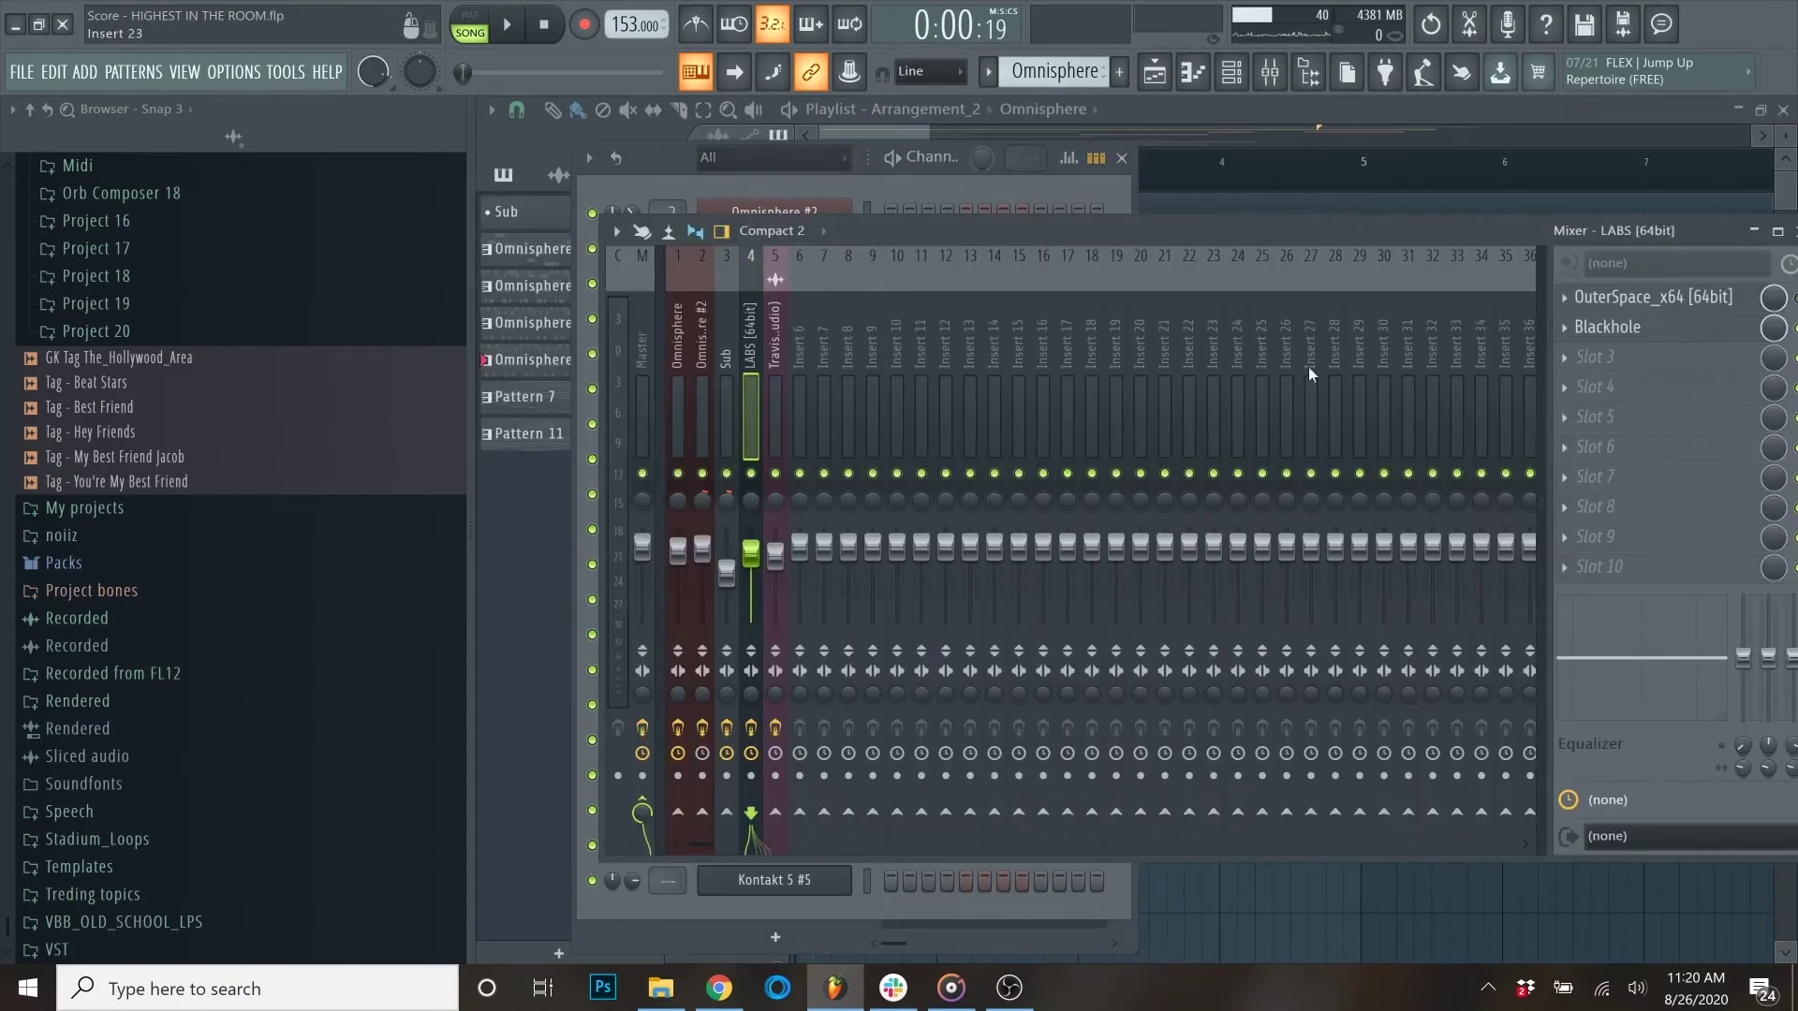
Step: Add Fruity Parametric EQ 2 to the LABS insert with the '20Hz + 18kHz cut' preset and audition it
left_click(1560, 355)
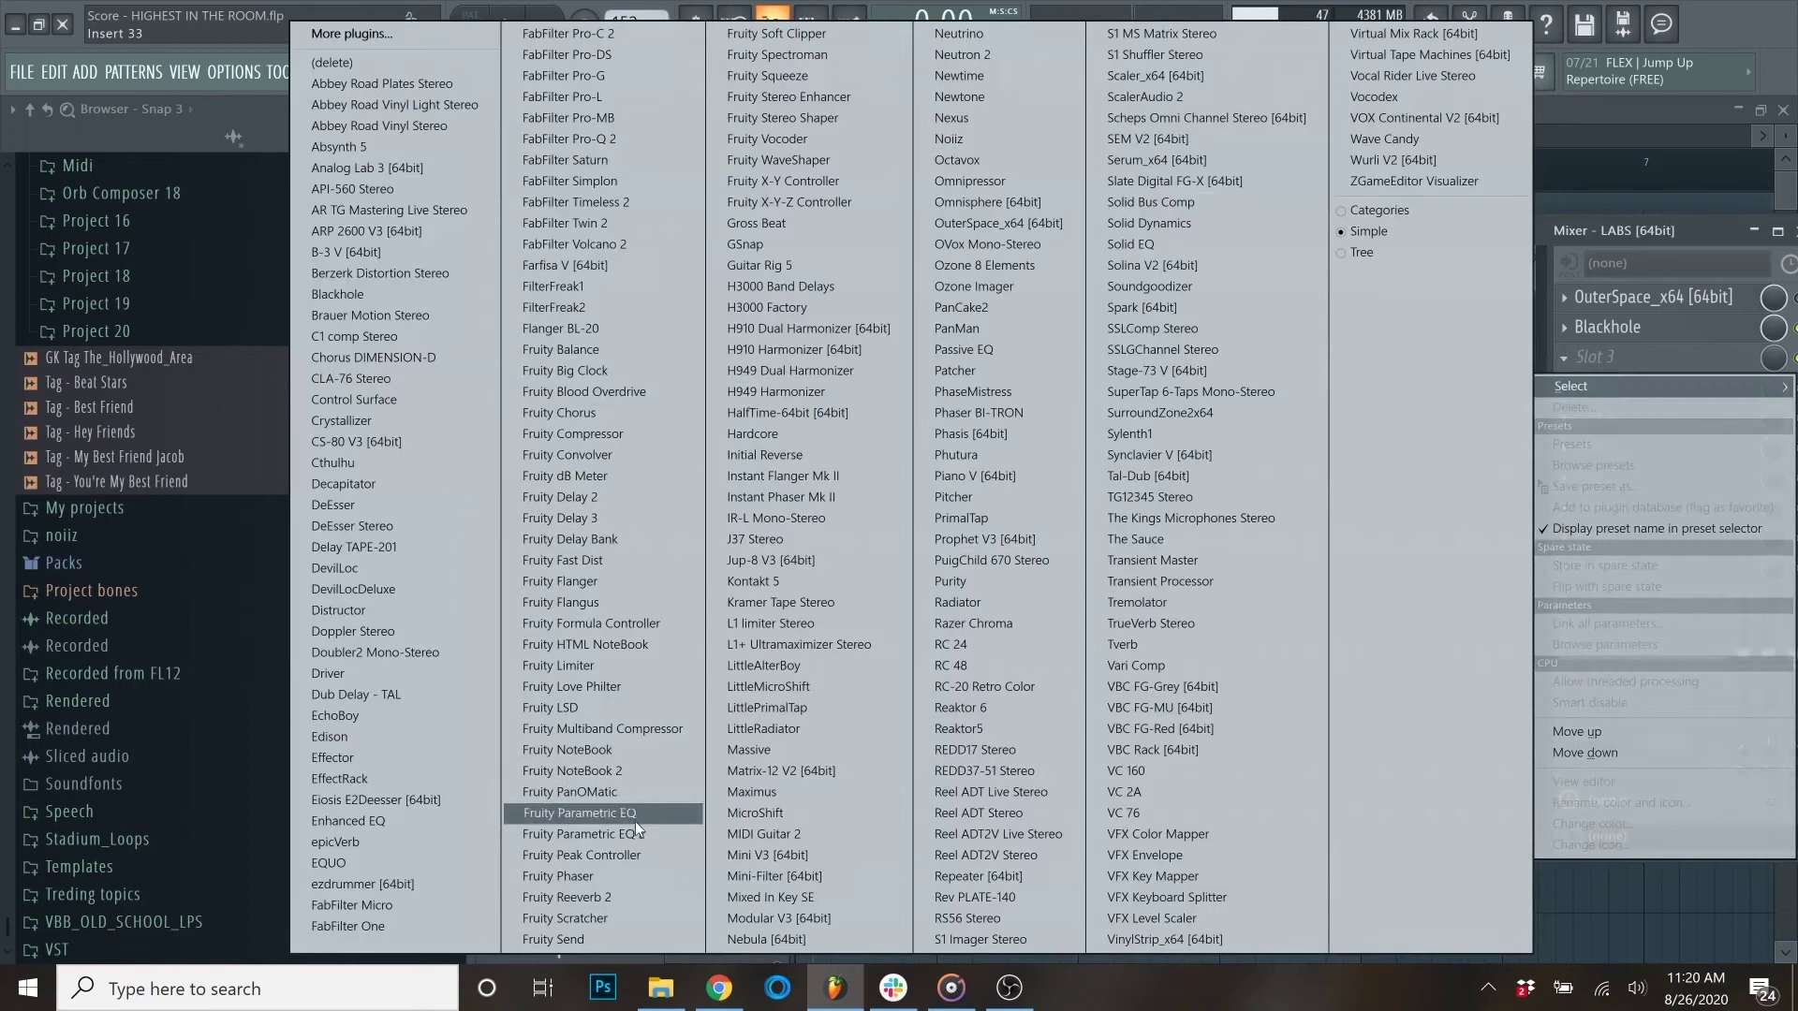
left_click(585, 834)
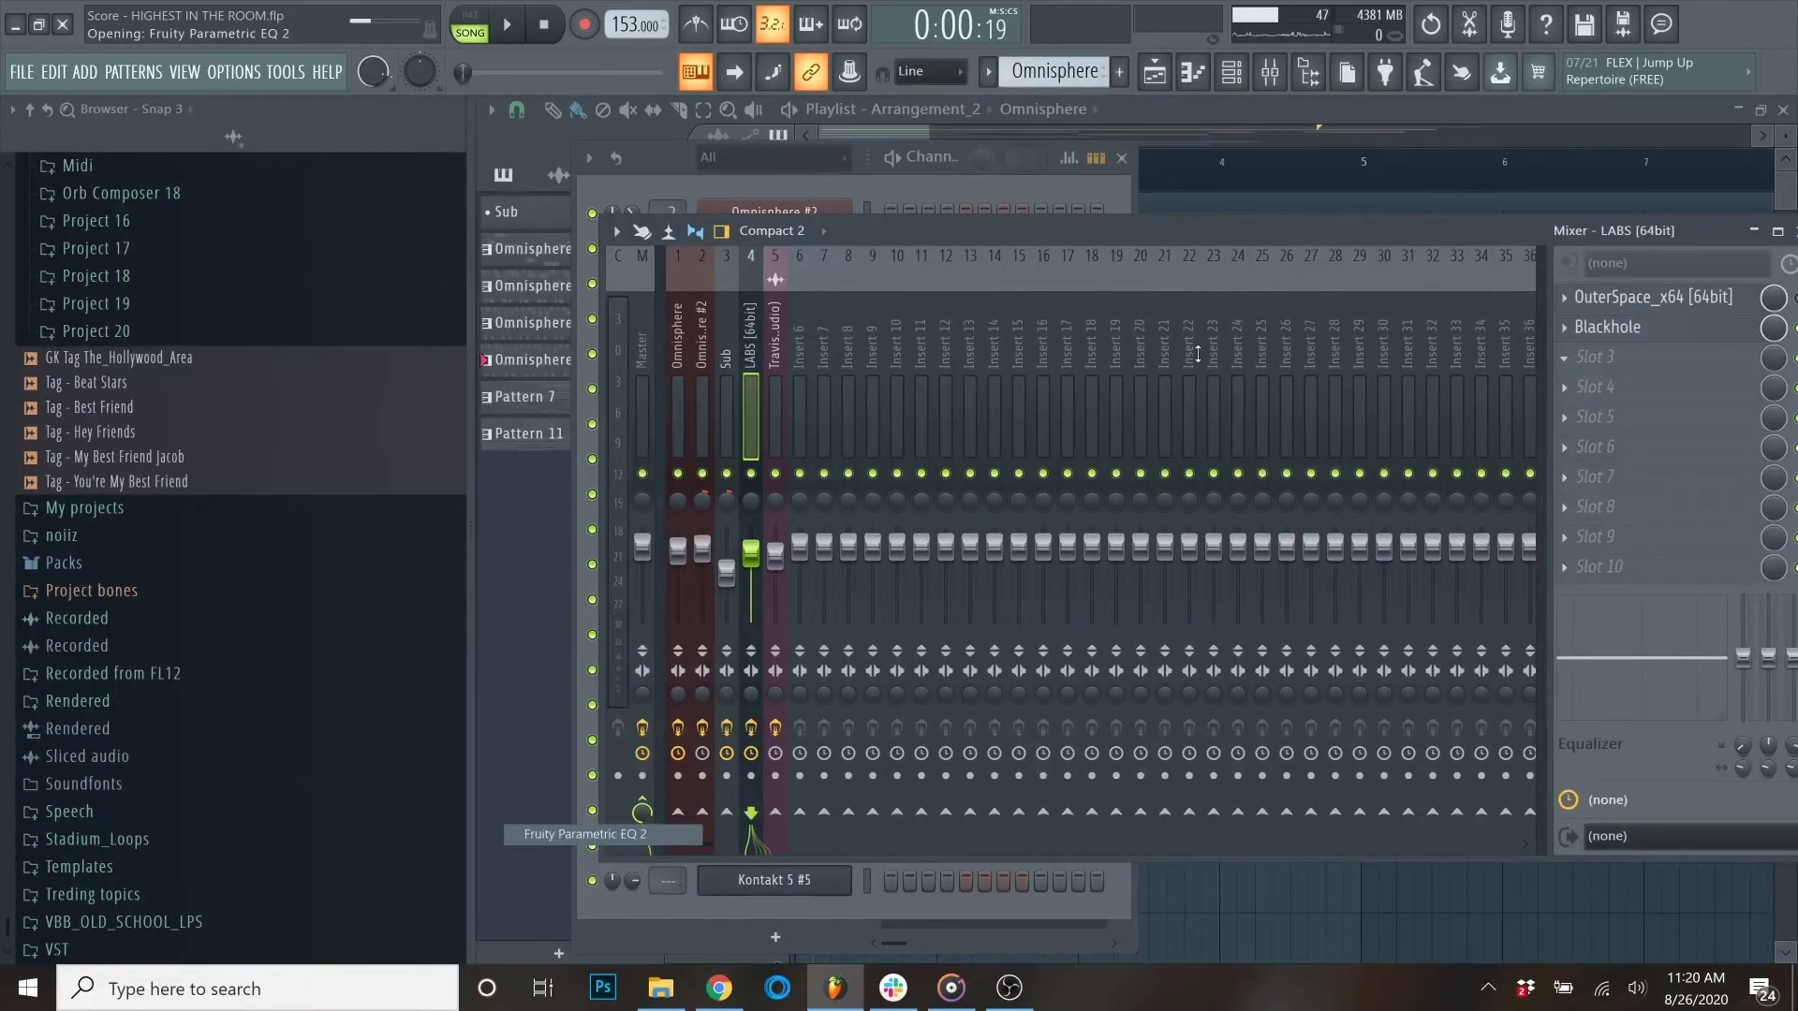
left_click(1267, 274)
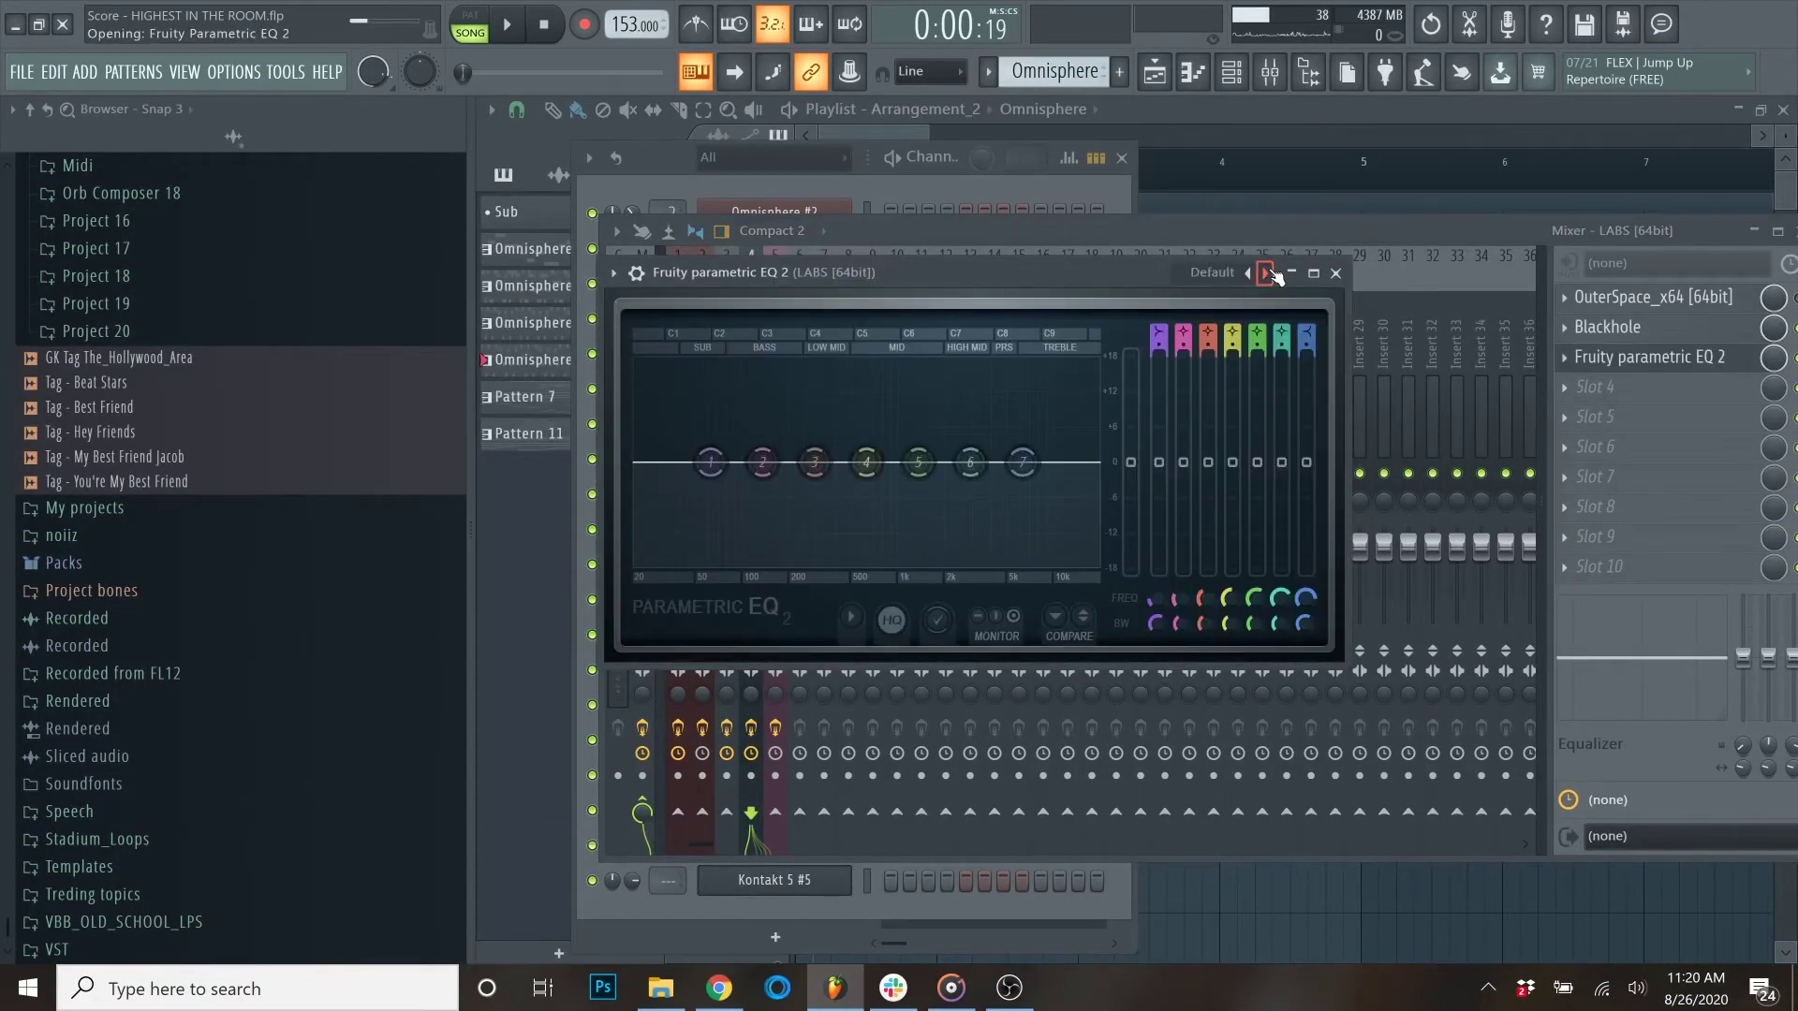
key("space")
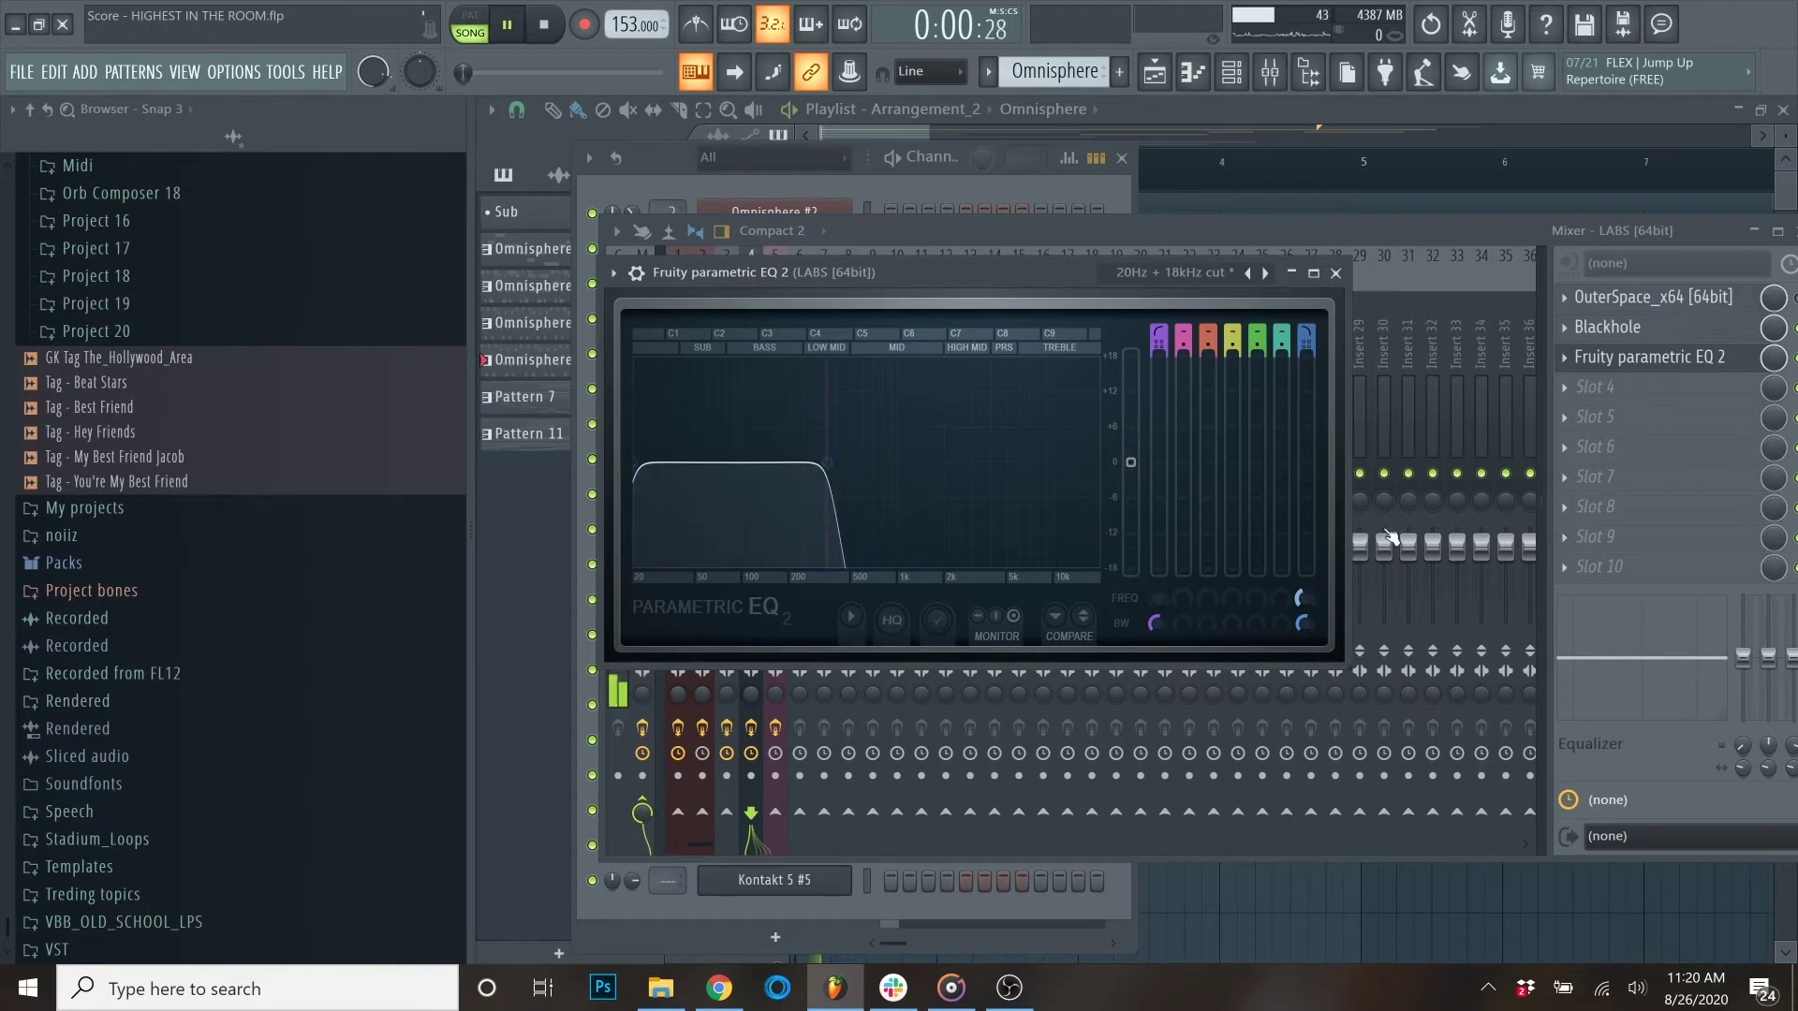
scroll(1307, 594, "up", 3)
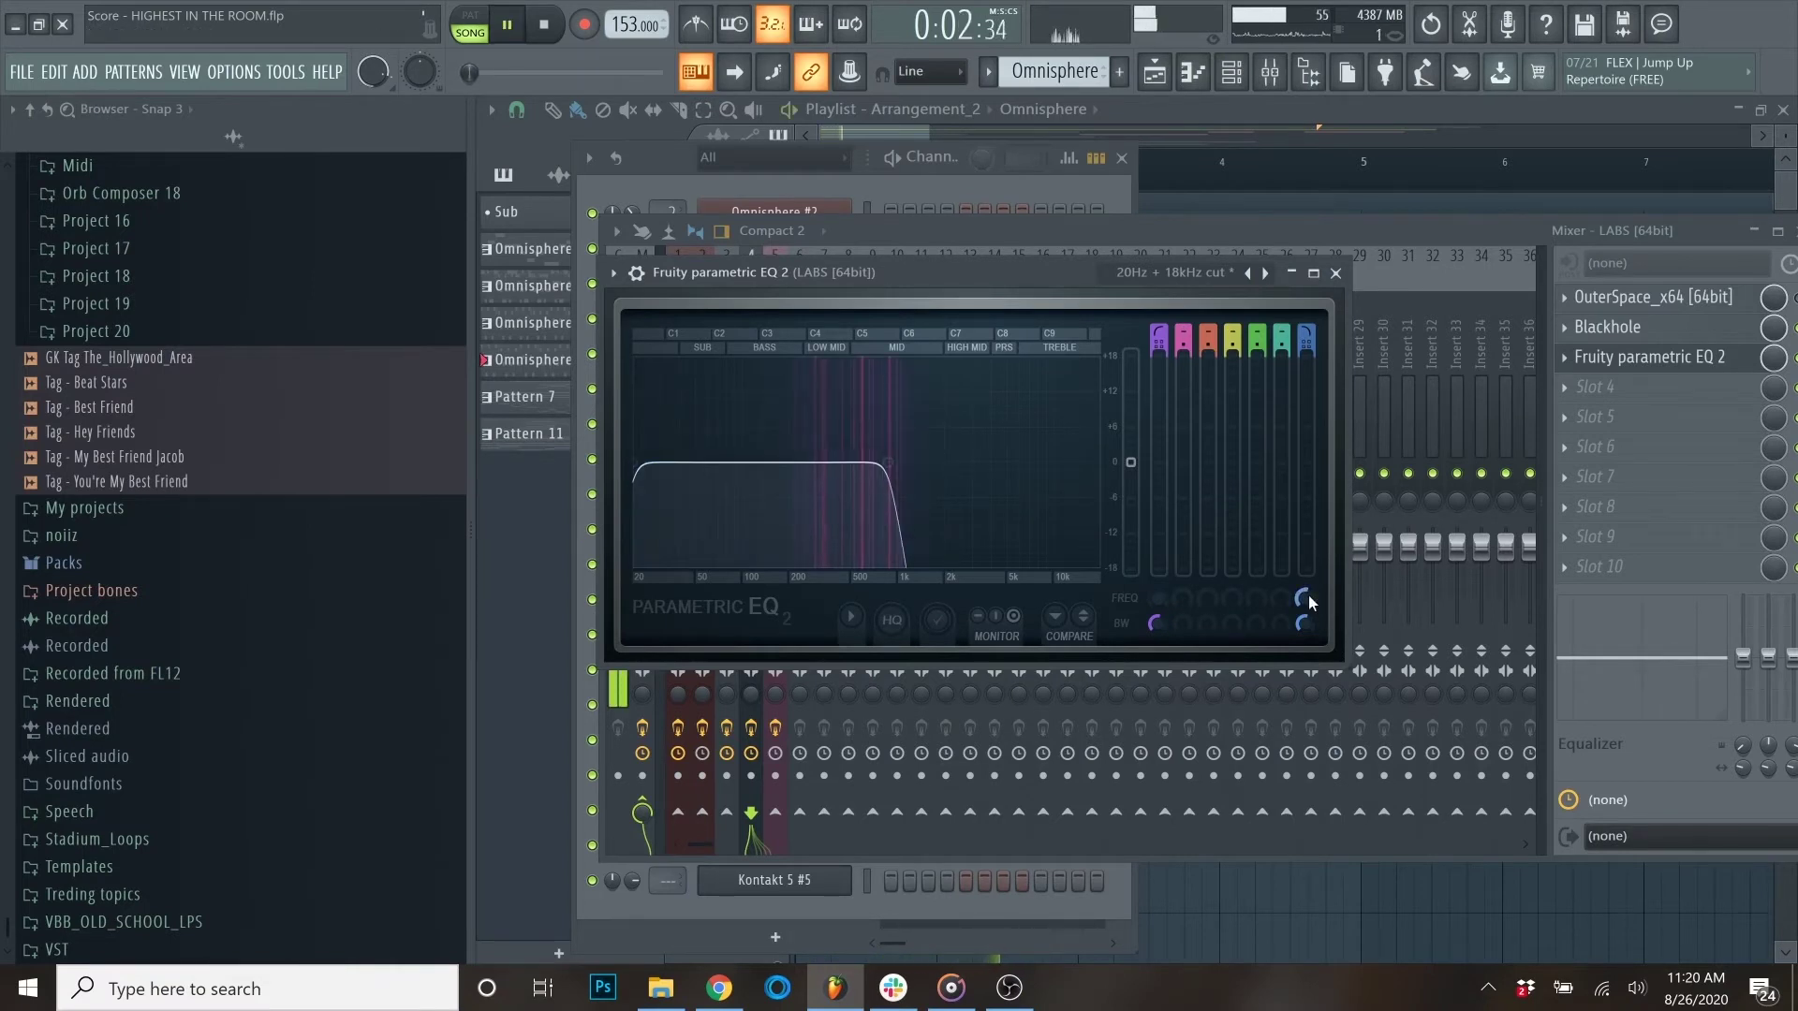
scroll(1154, 597, "up", 3)
key("space")
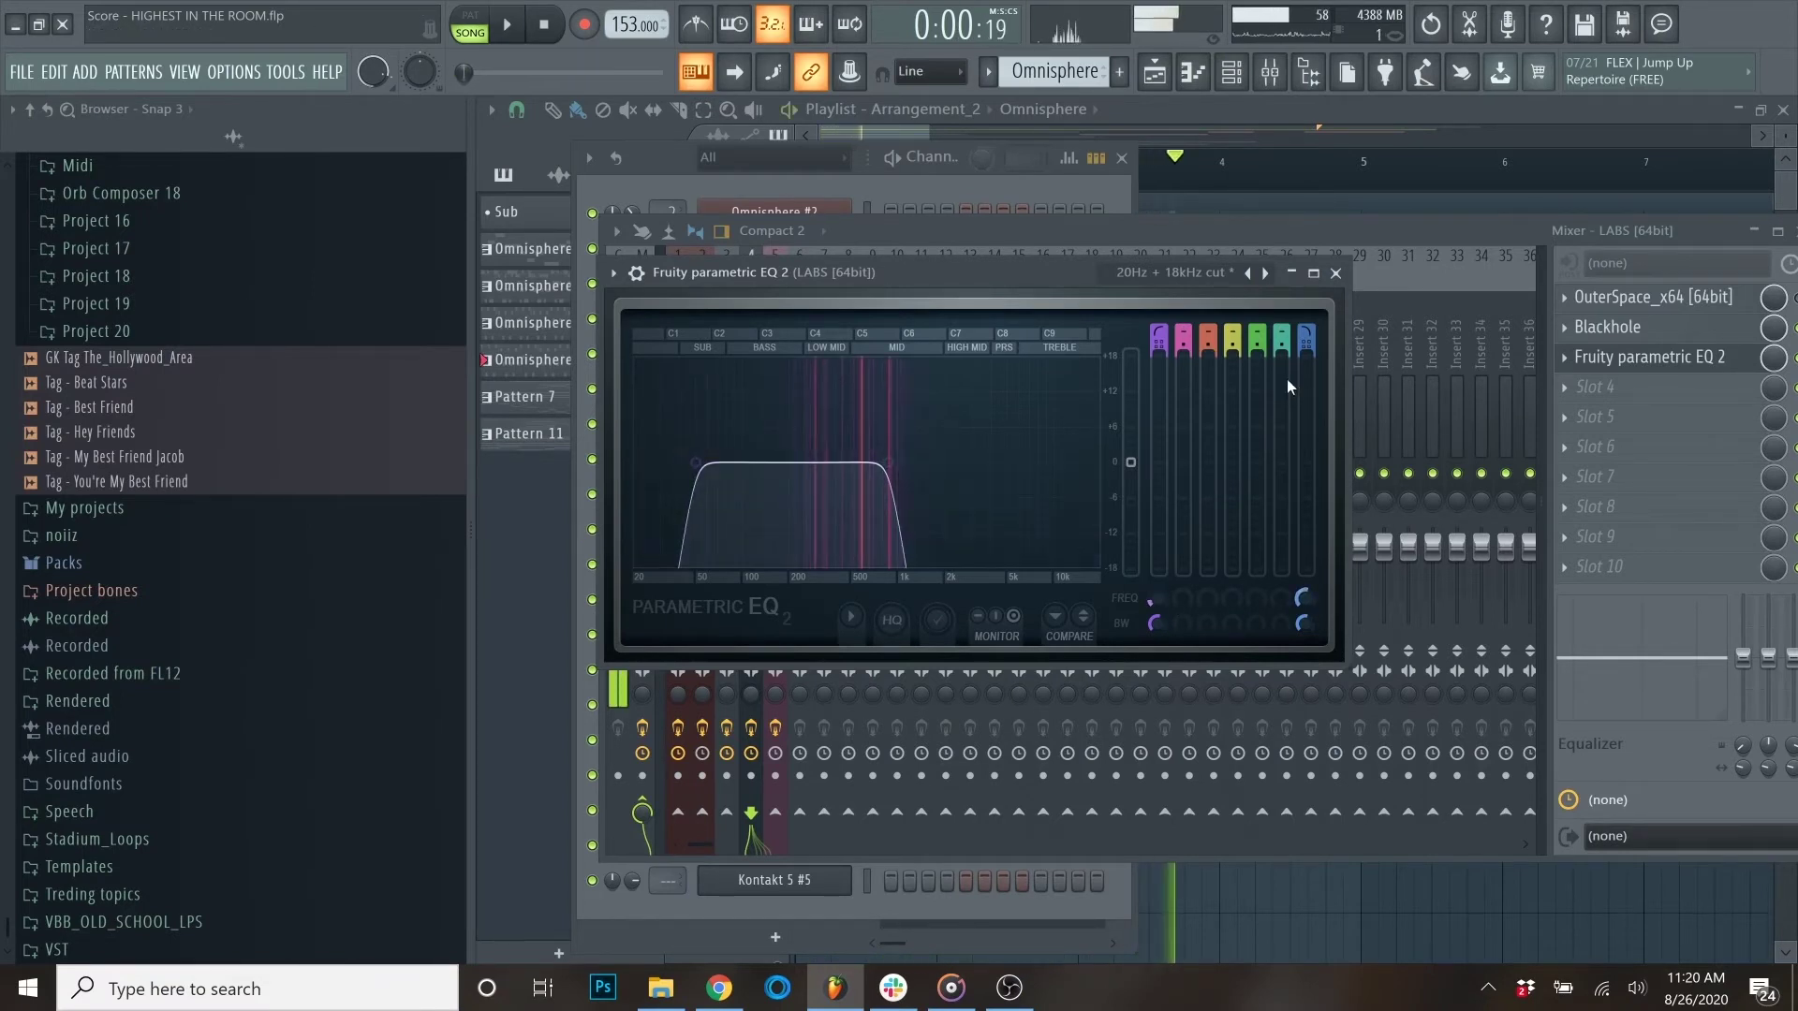
left_click(1335, 272)
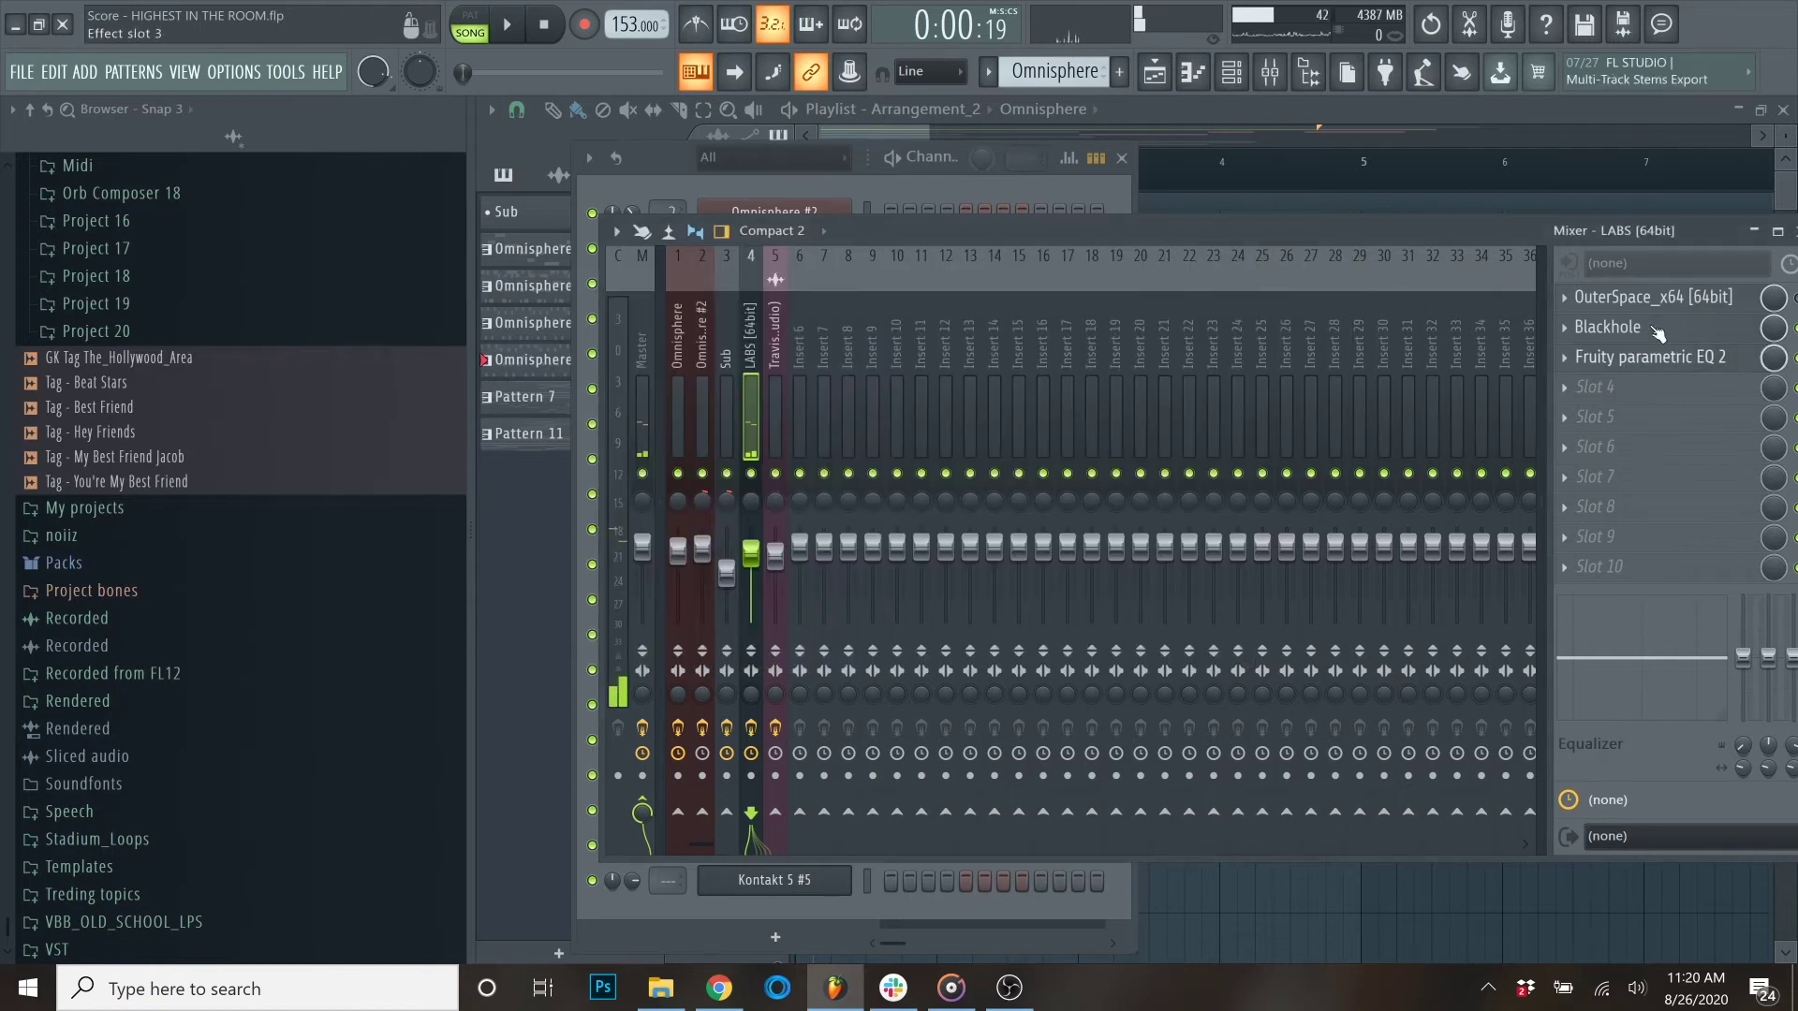
Step: Hide the Playlist to reveal the mixer and move the trailer video window left
left_click(1204, 133)
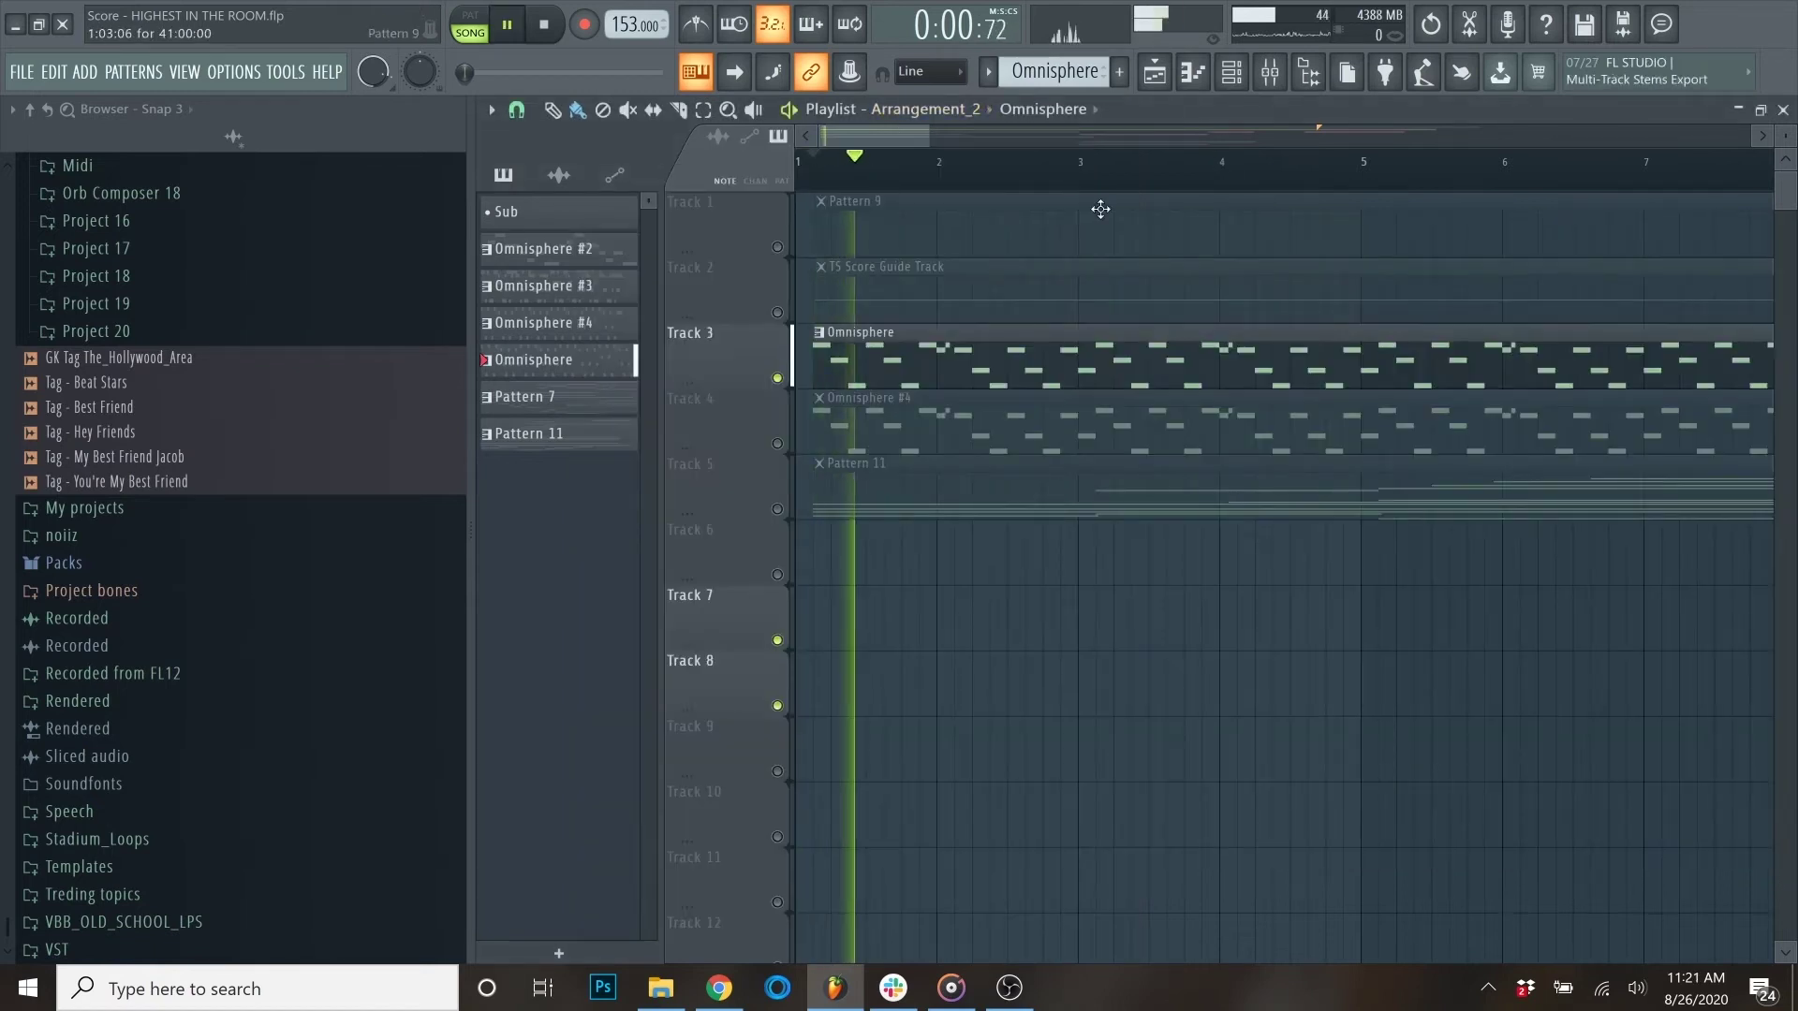
key("F5")
key("space")
left_click_drag(1373, 153, 705, 139)
Step: Play the score against the trailer picture, then briefly reopen and close the Playlist
key("space")
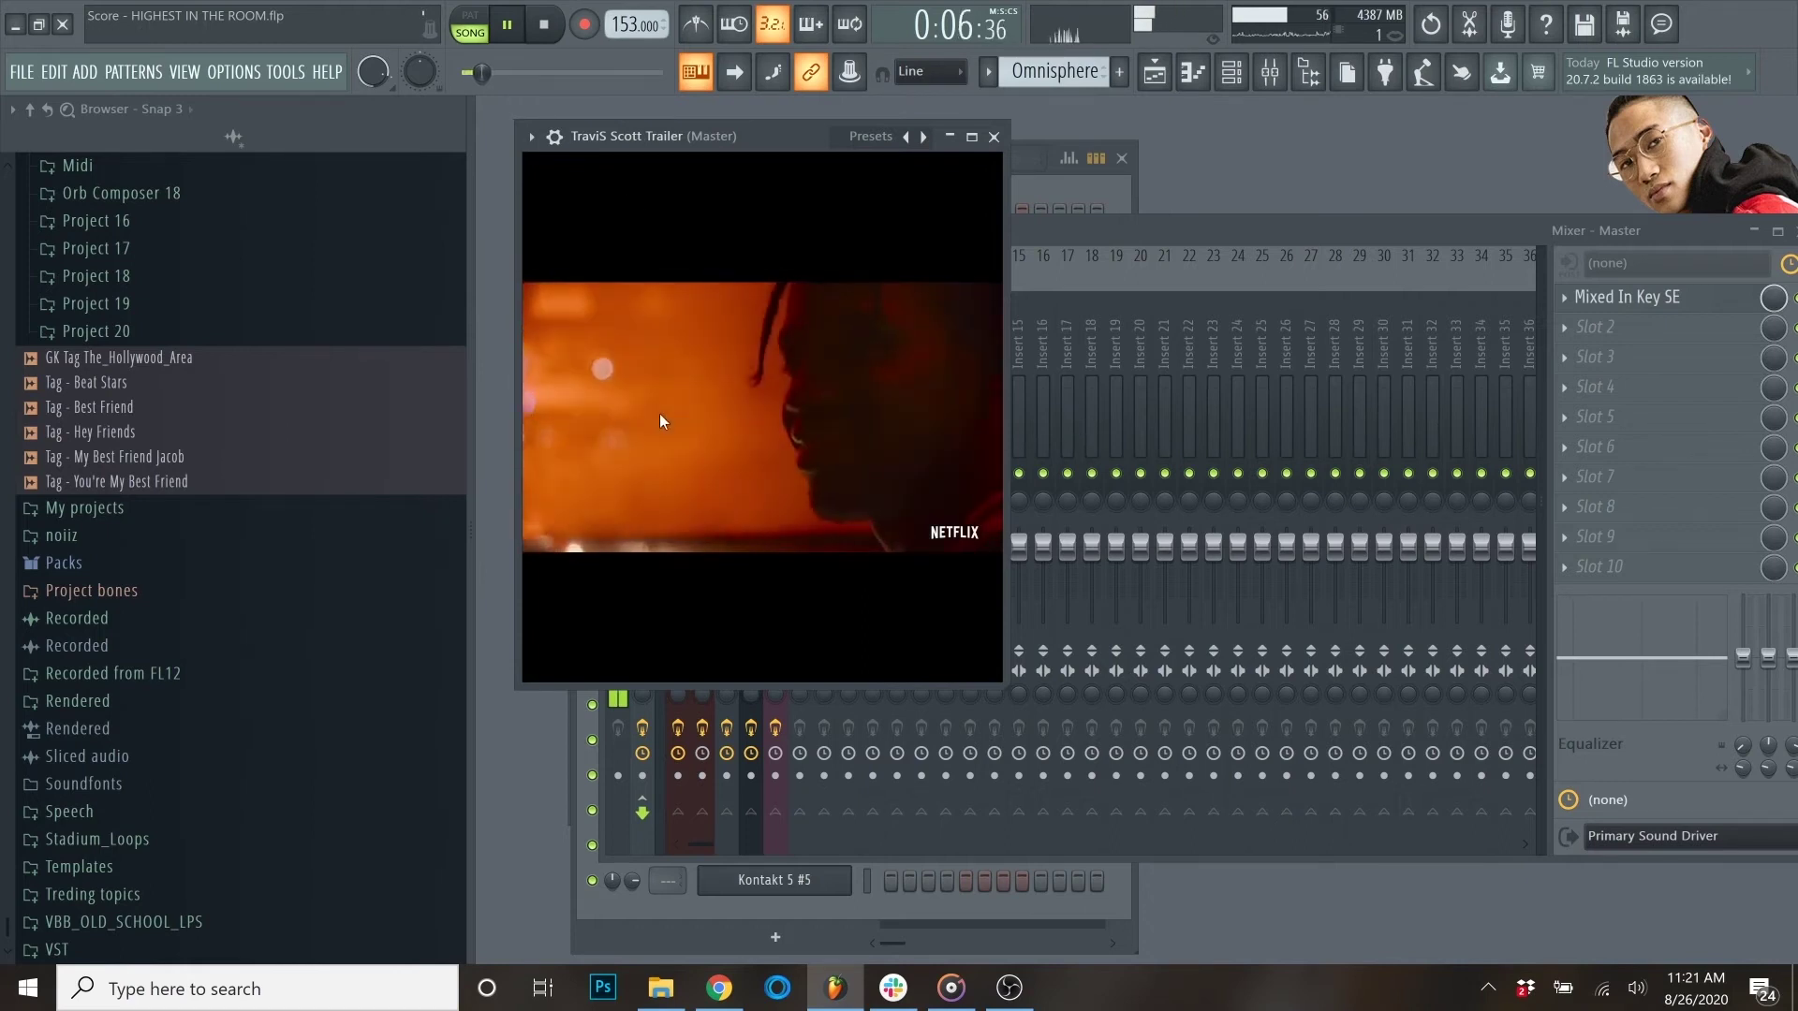
key("space")
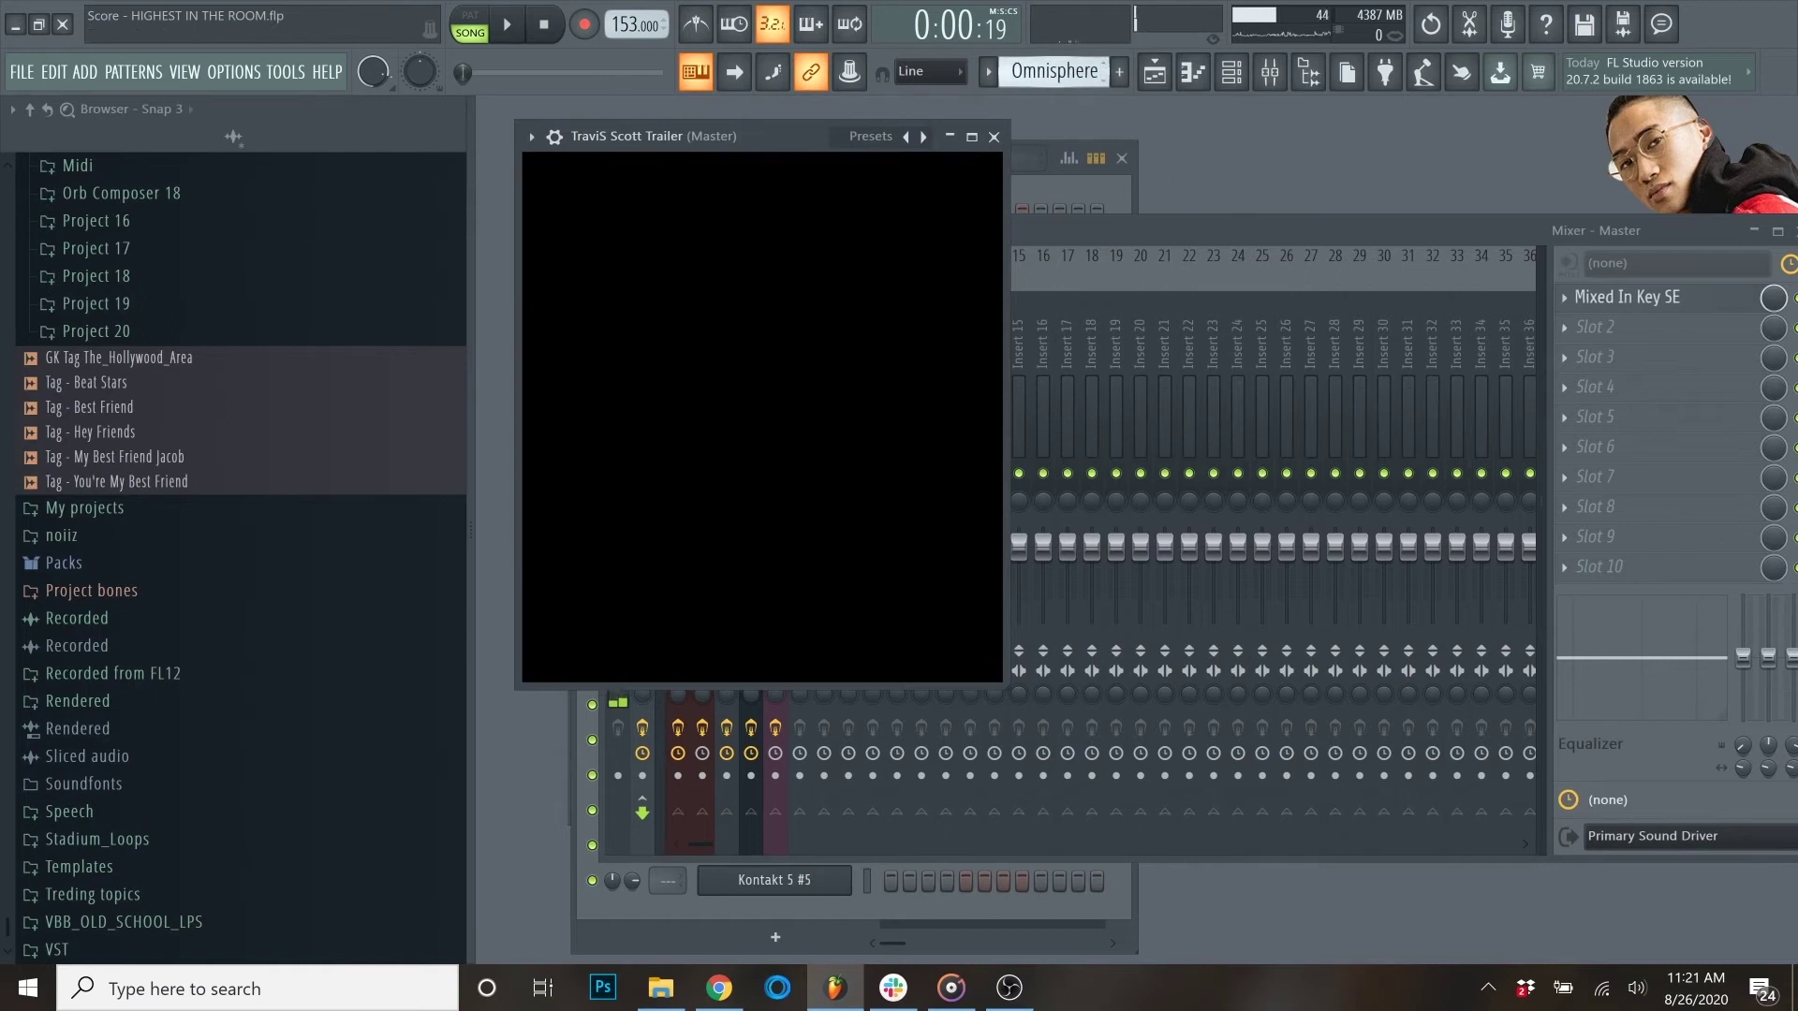
left_click(1155, 71)
left_click(1782, 110)
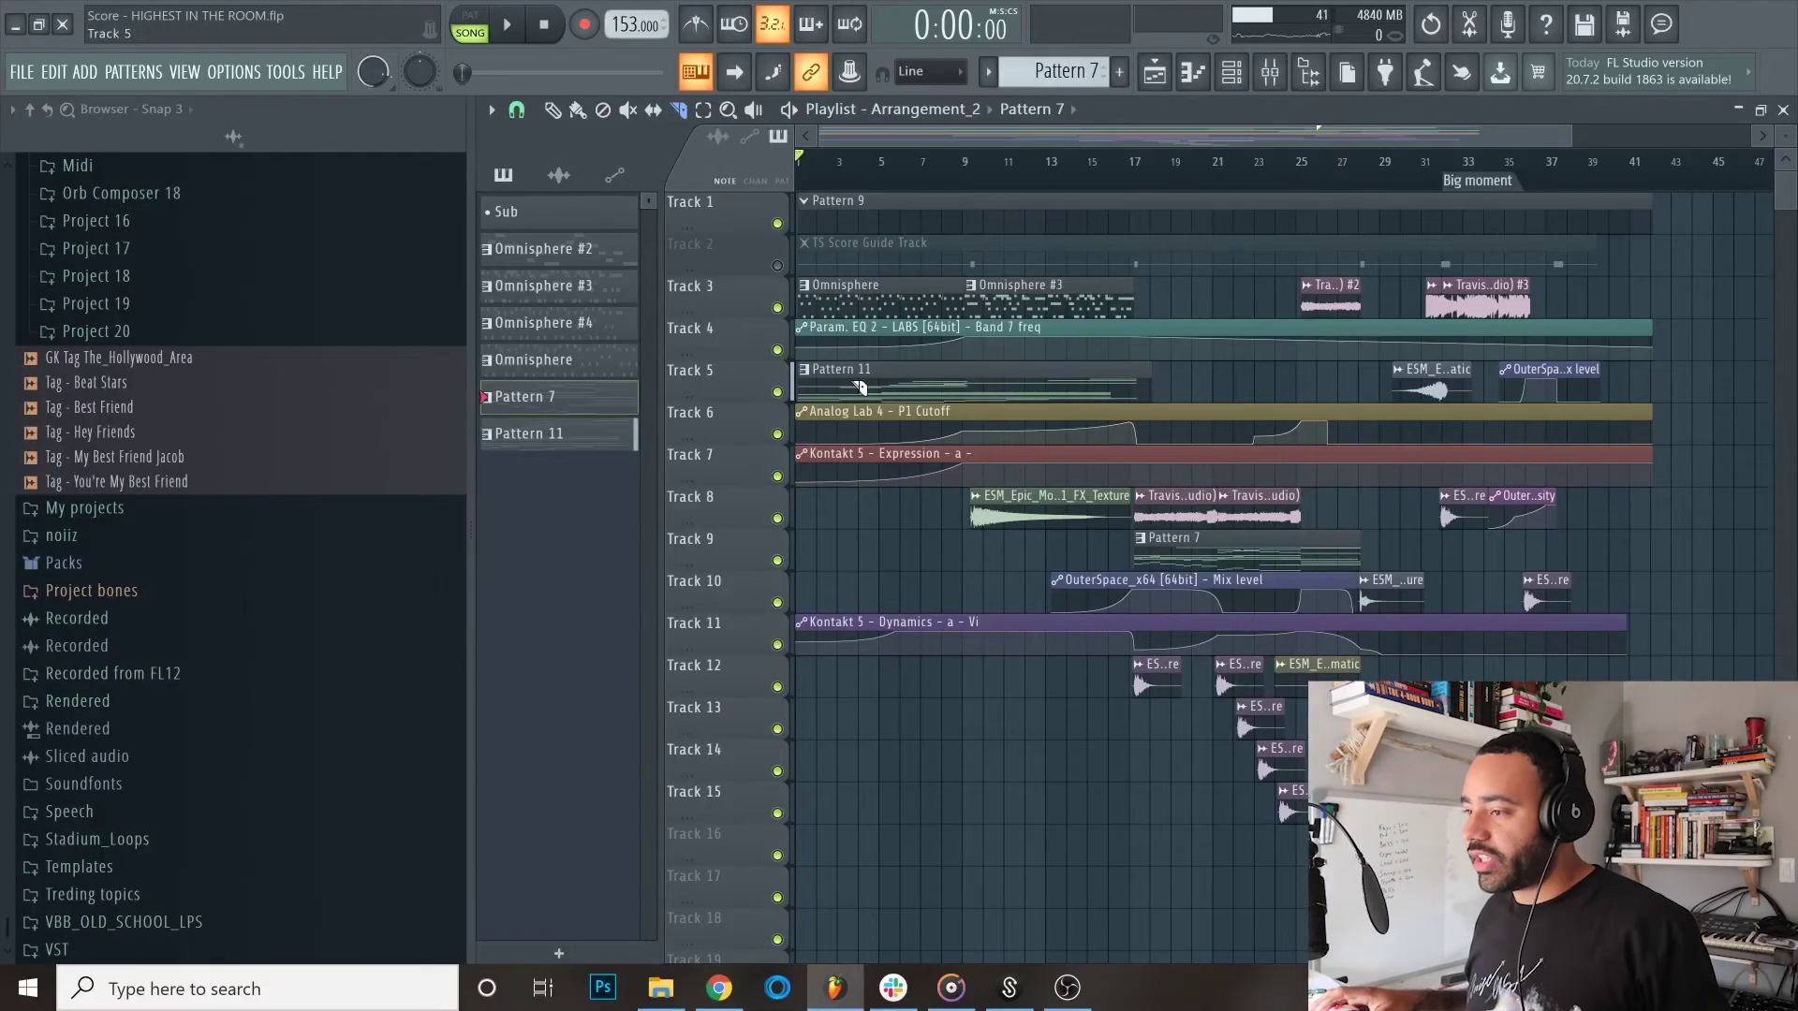
Step: Zoom the Arrangement_2 playlist to show instrument, automation and audio clips up to the Big moment marker
scroll(870, 543, "up", 2, "alt")
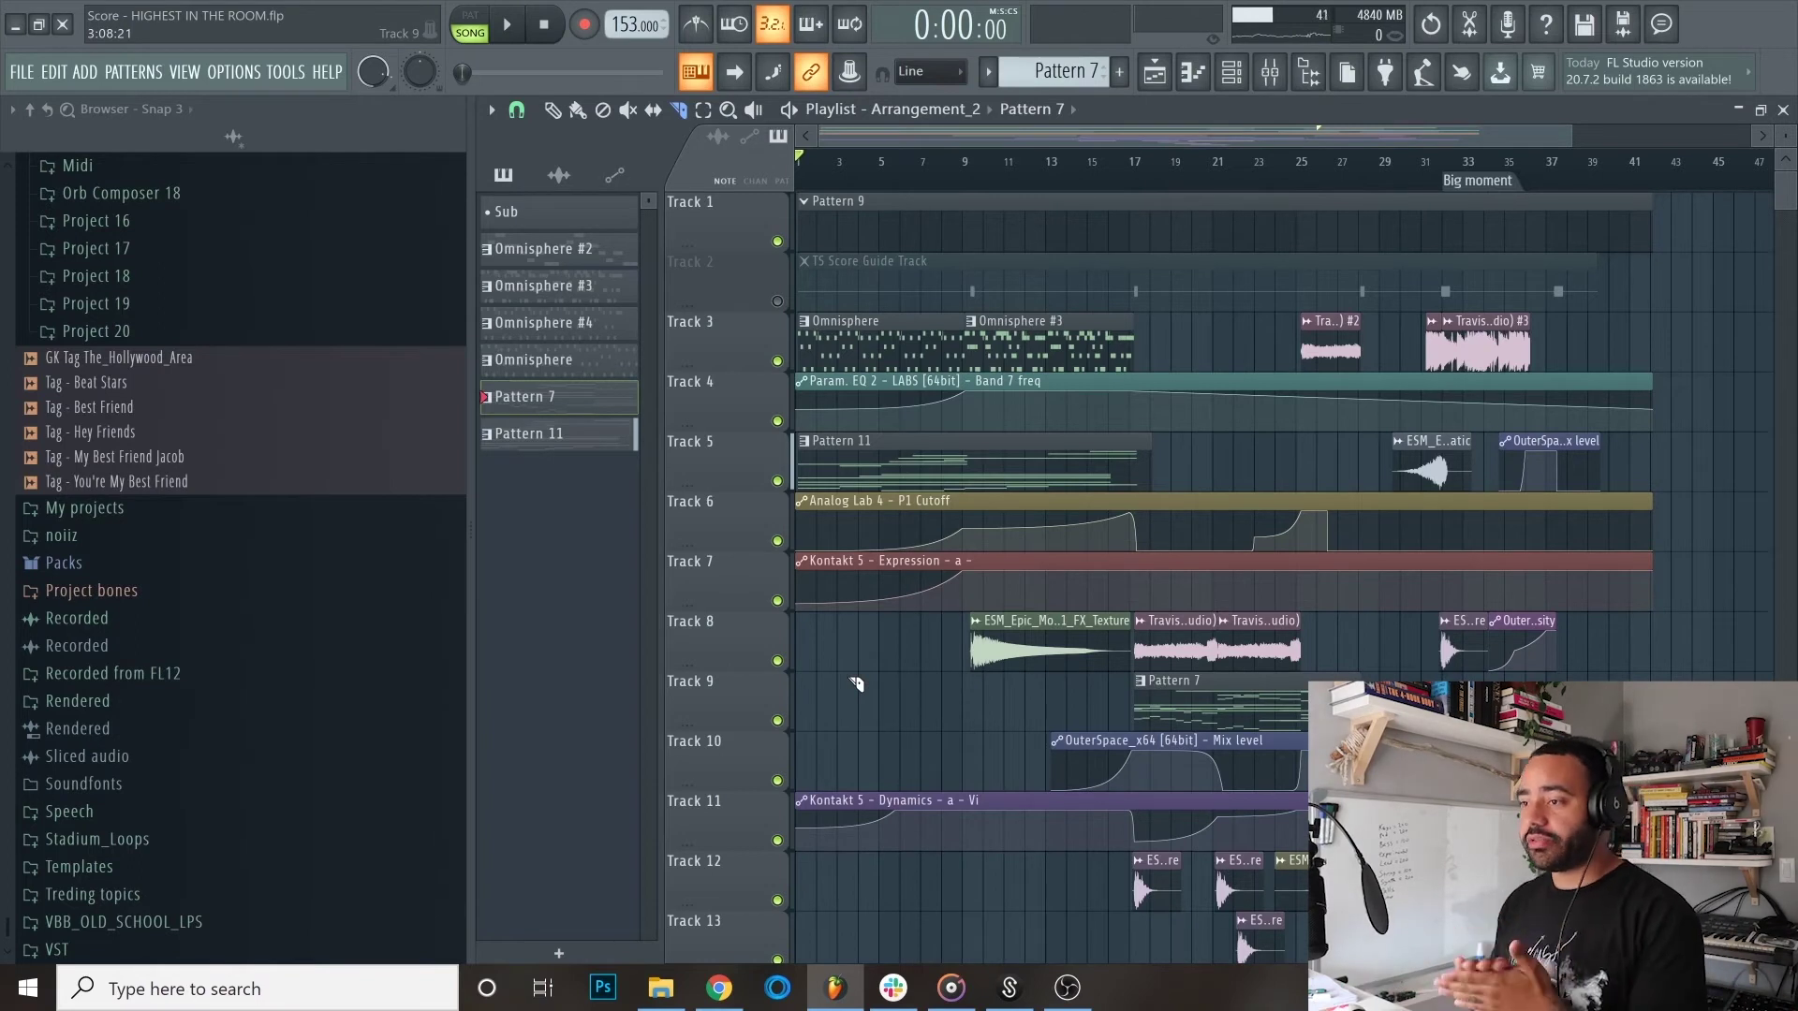
scroll(857, 684, "up", 3, "ctrl")
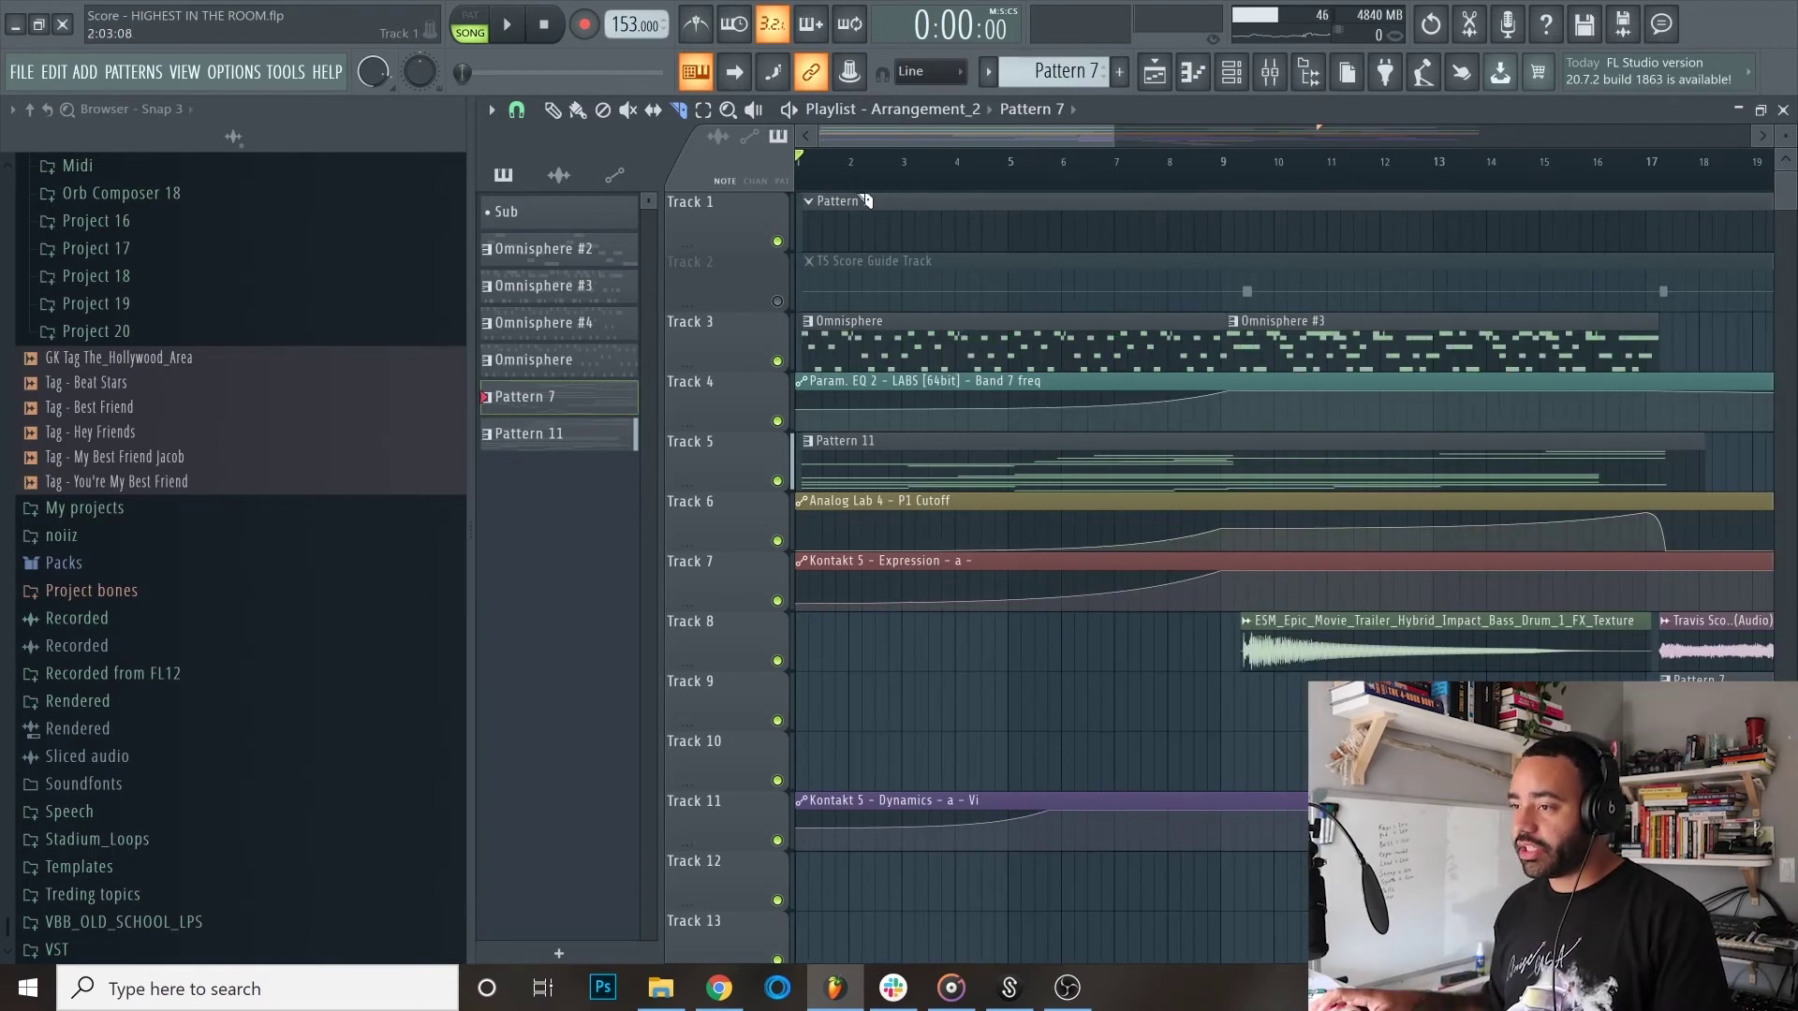
Step: Audition the arrangement from the start, then place the song position at bar 9 where Omnisphere #3 begins
key("space")
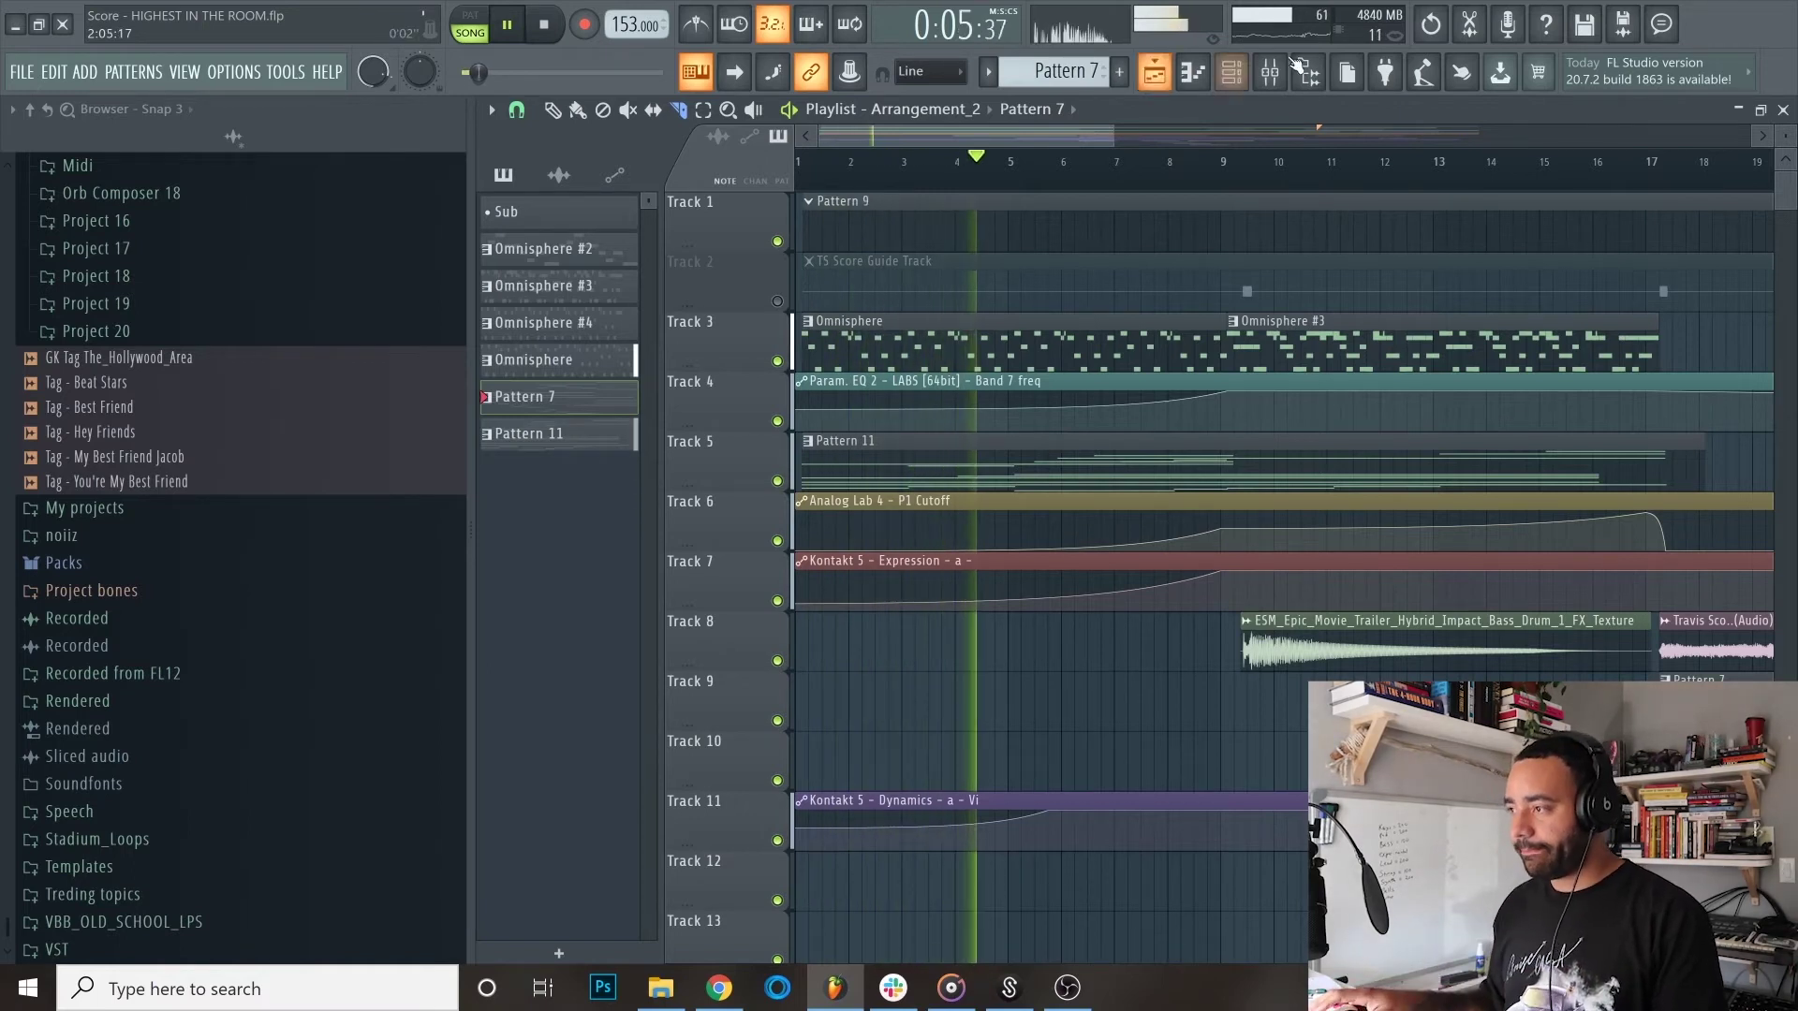
scroll(1330, 384, "up", 2)
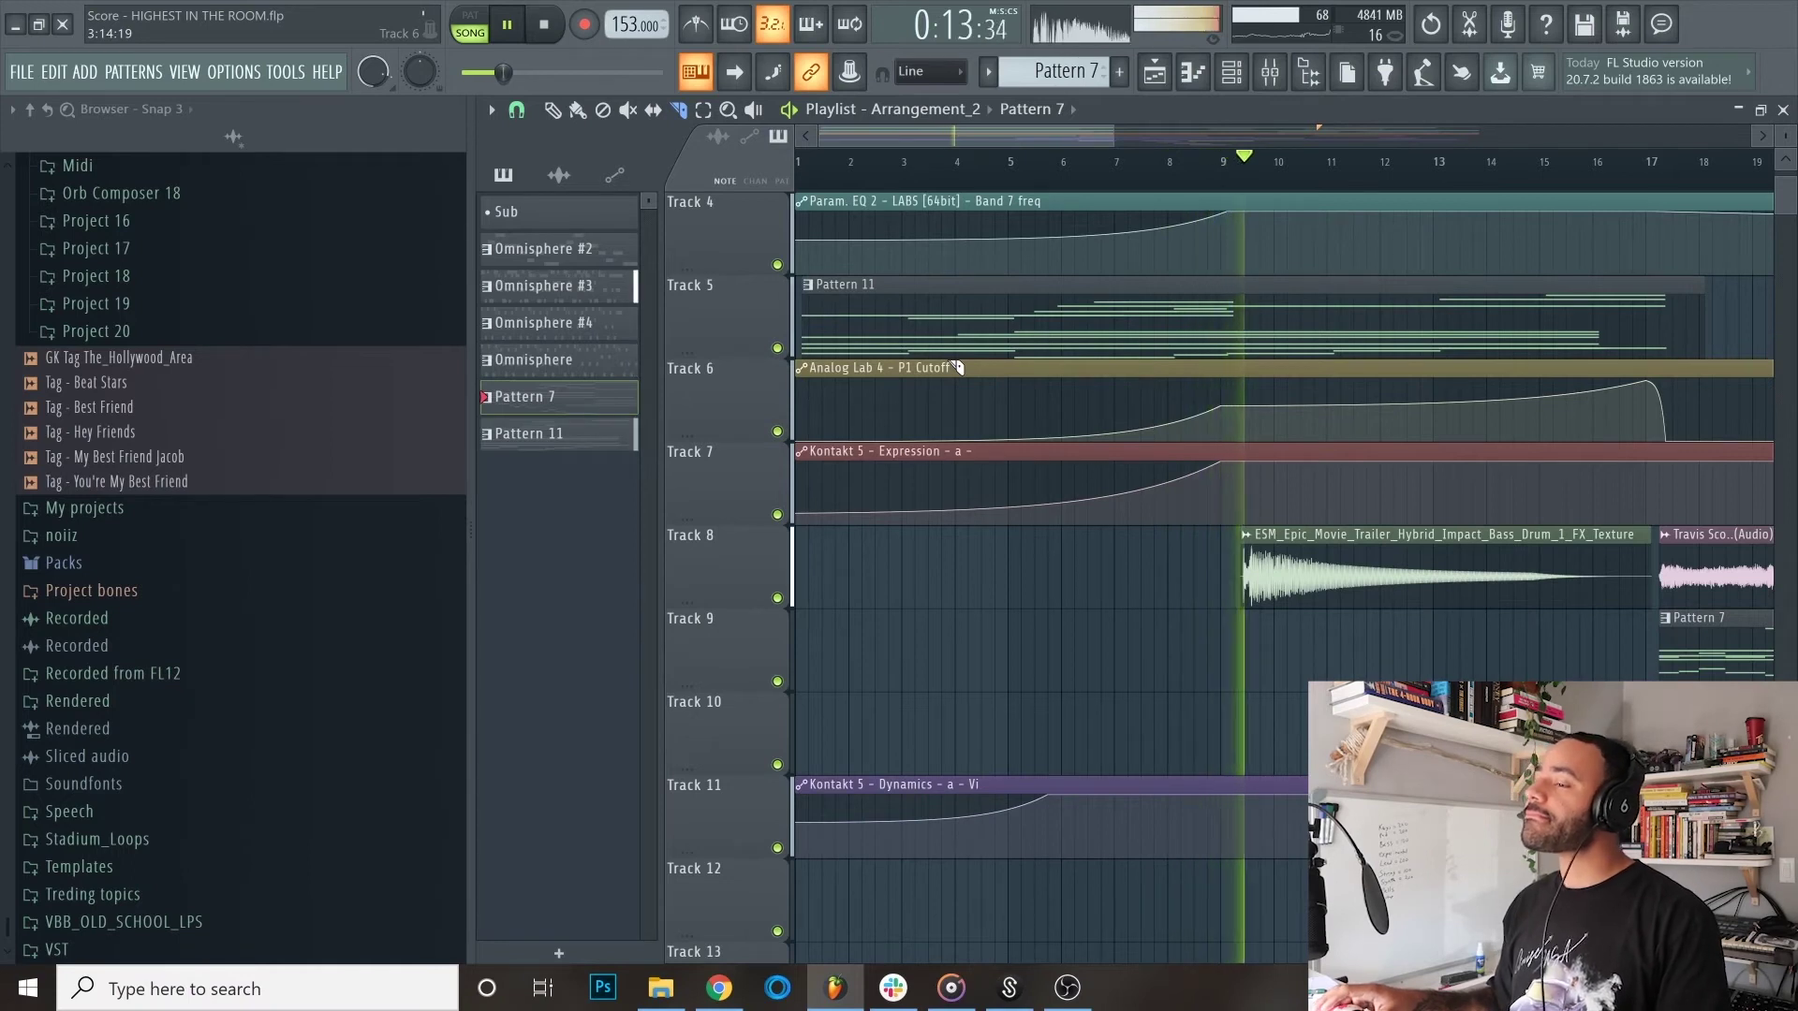
key("space")
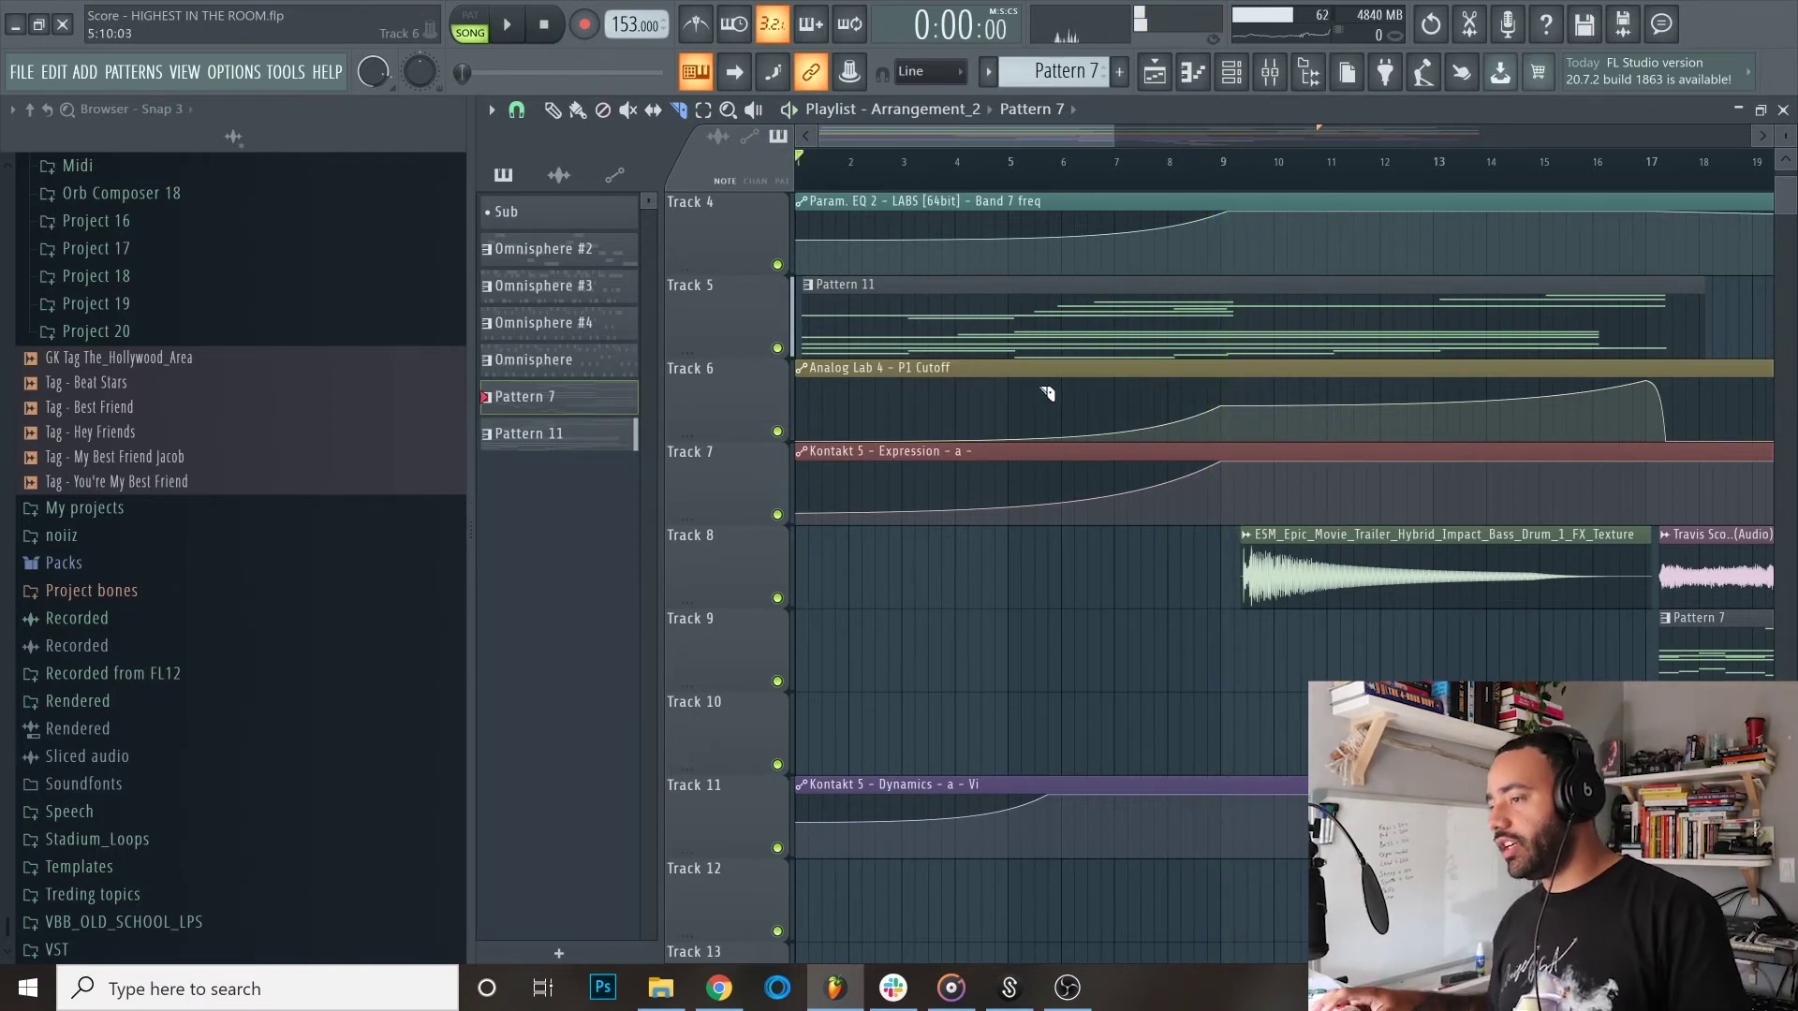
scroll(1035, 400, "up", 2)
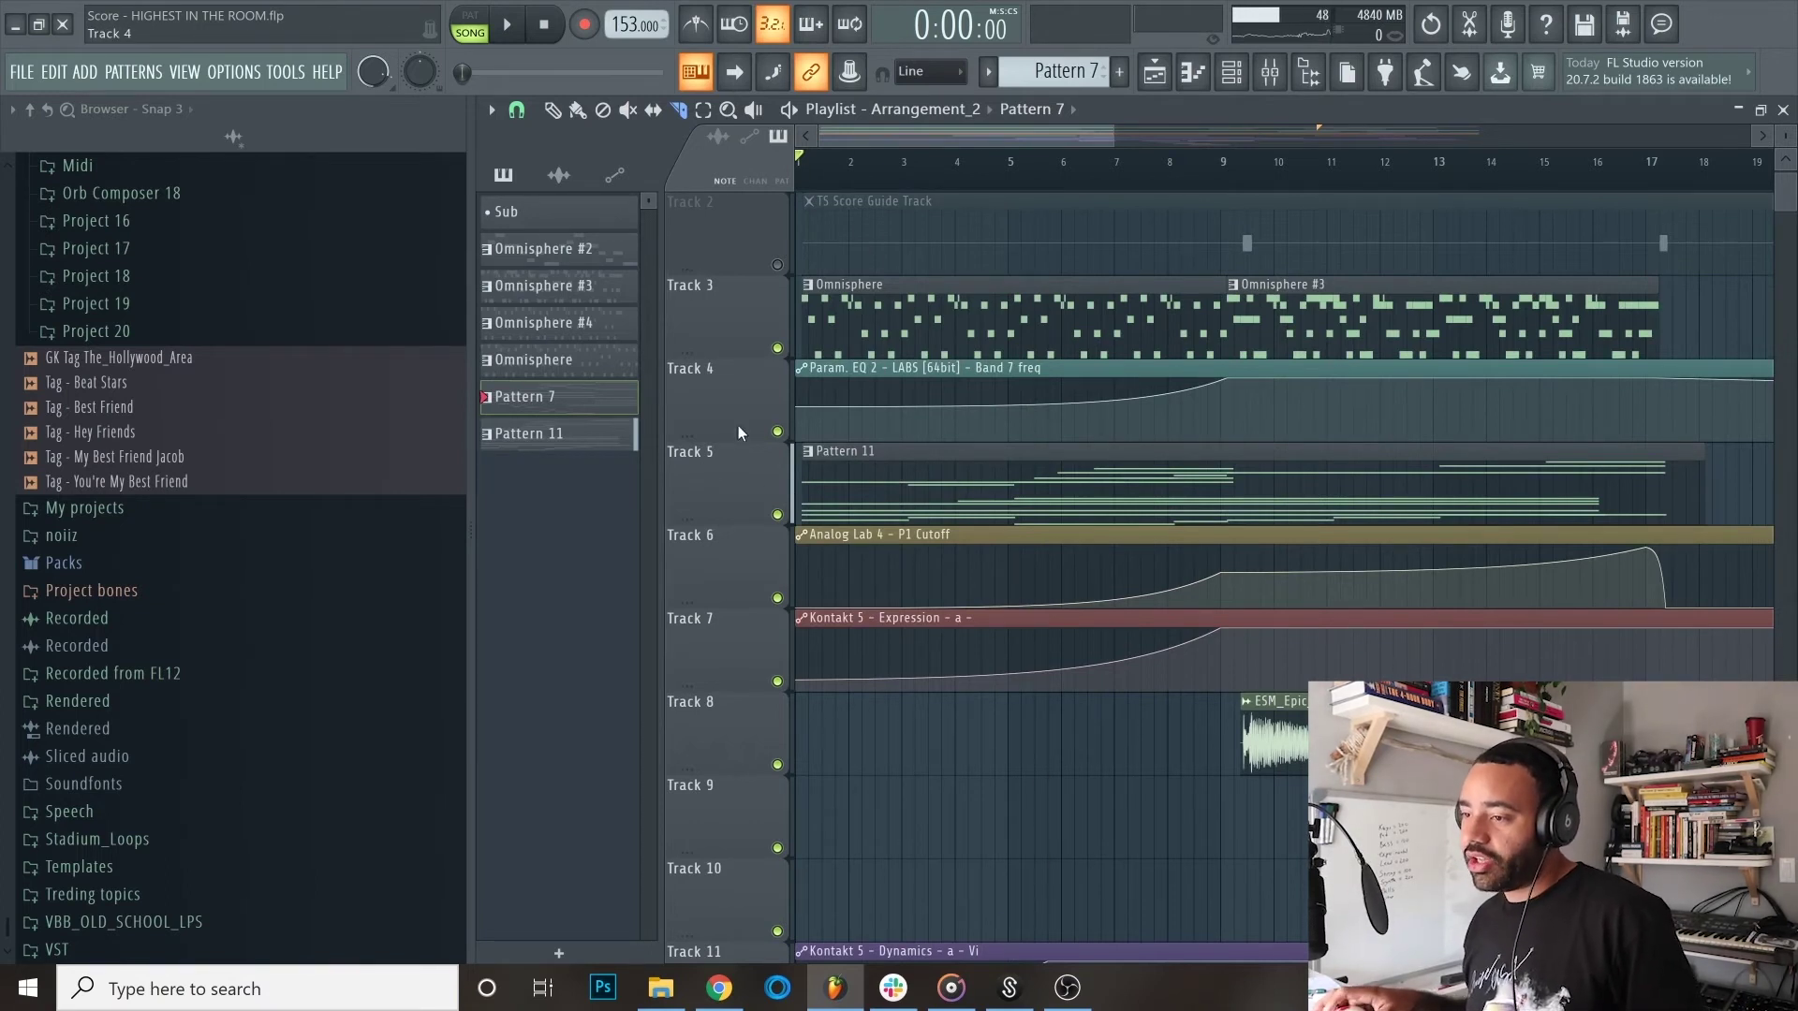
scroll(785, 547, "up", 1, "ctrl")
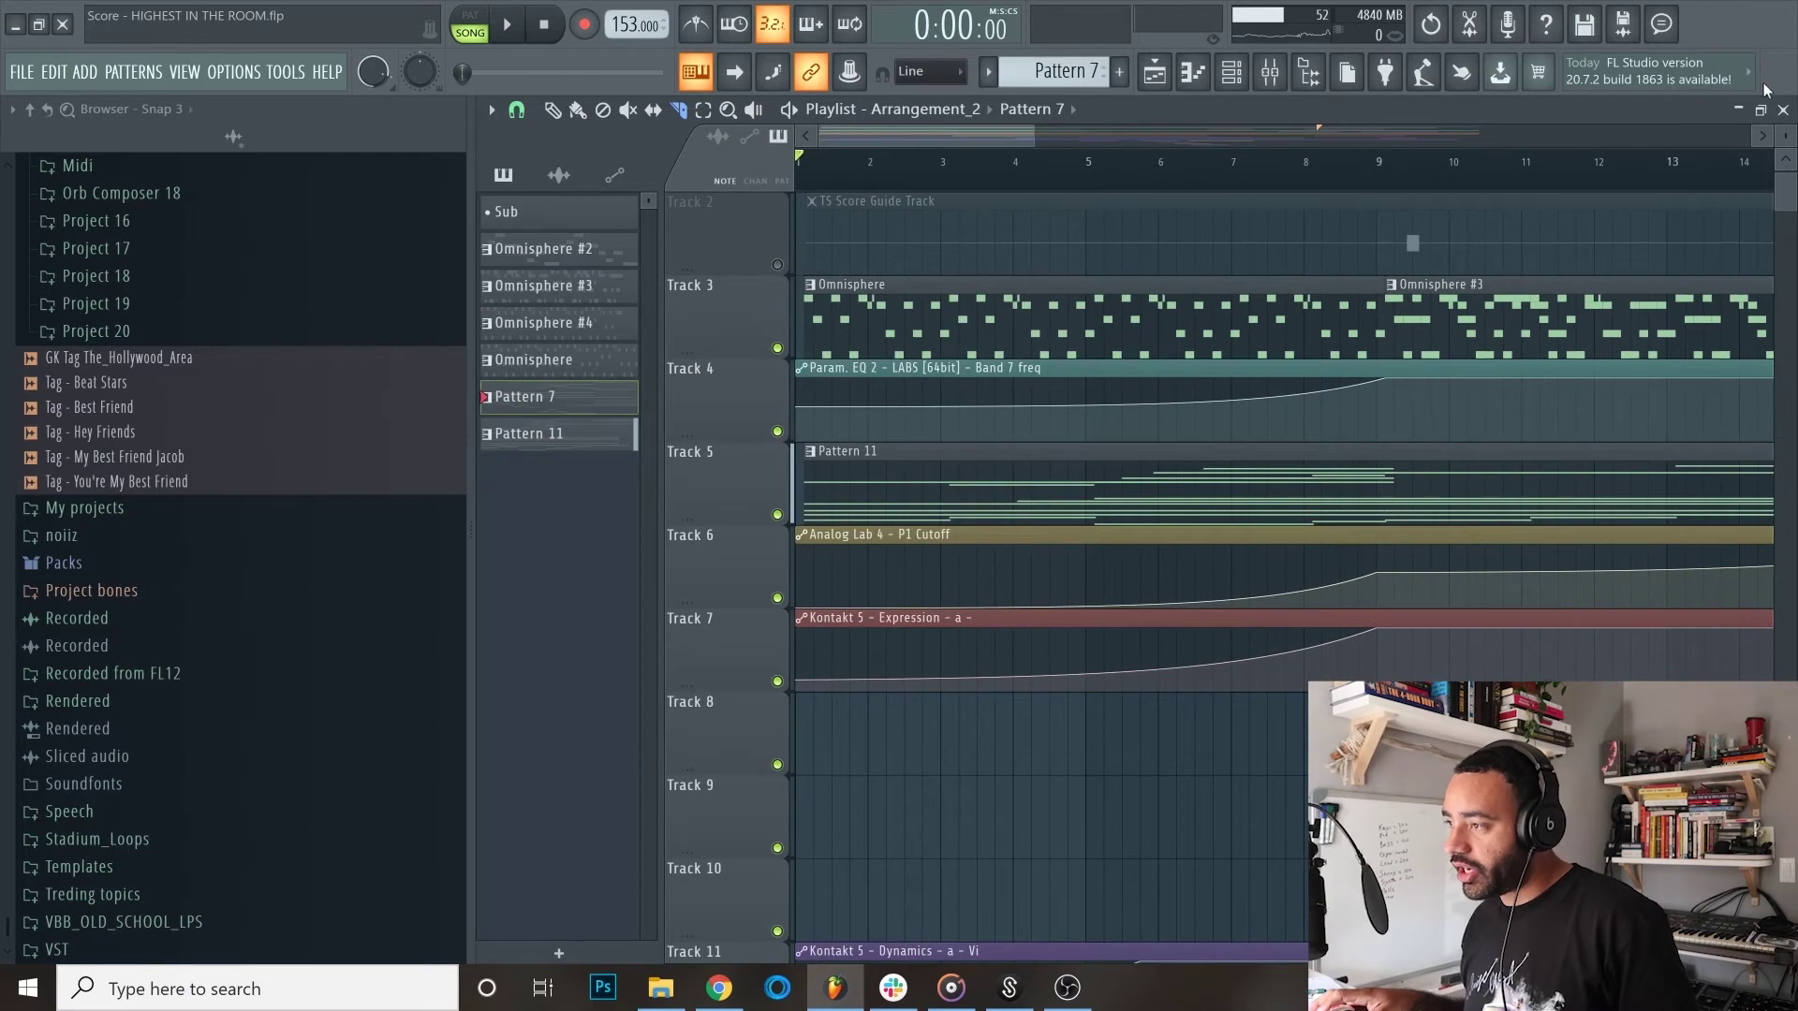
left_click(1384, 174)
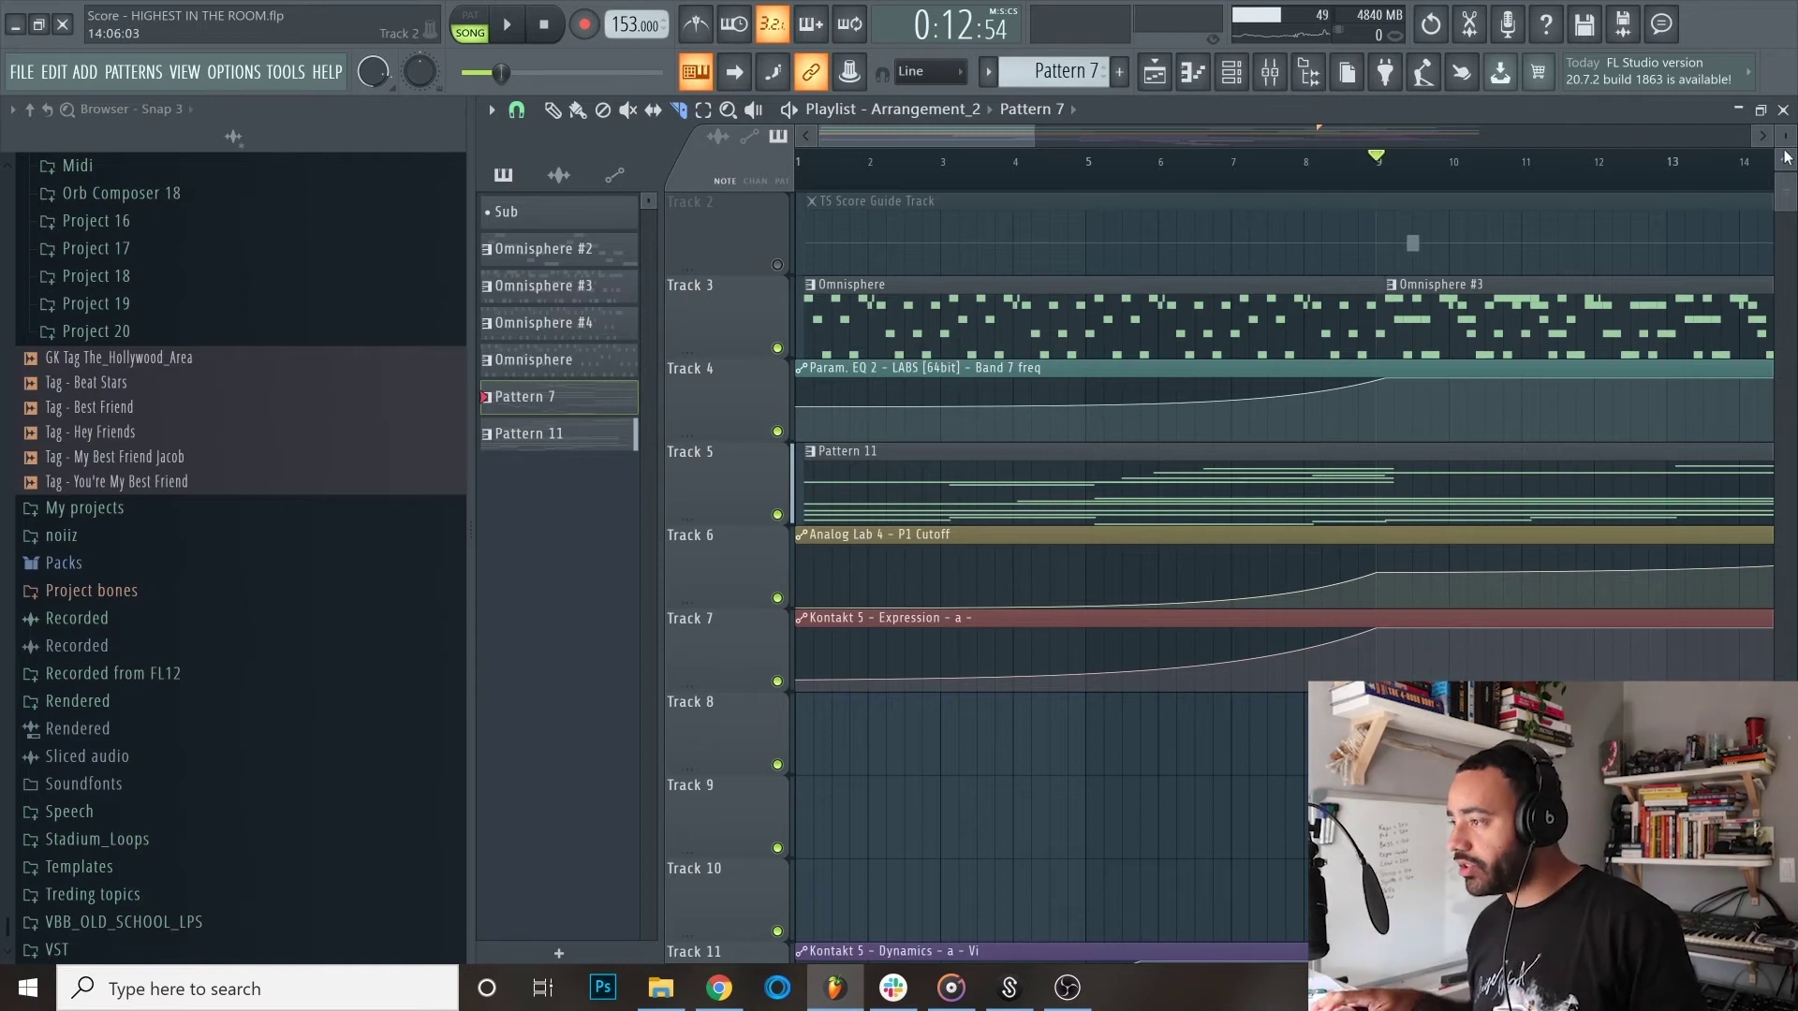
Step: Close the Playlist and trailer video window, and open the Kontakt 5 instrument window
left_click(1783, 109)
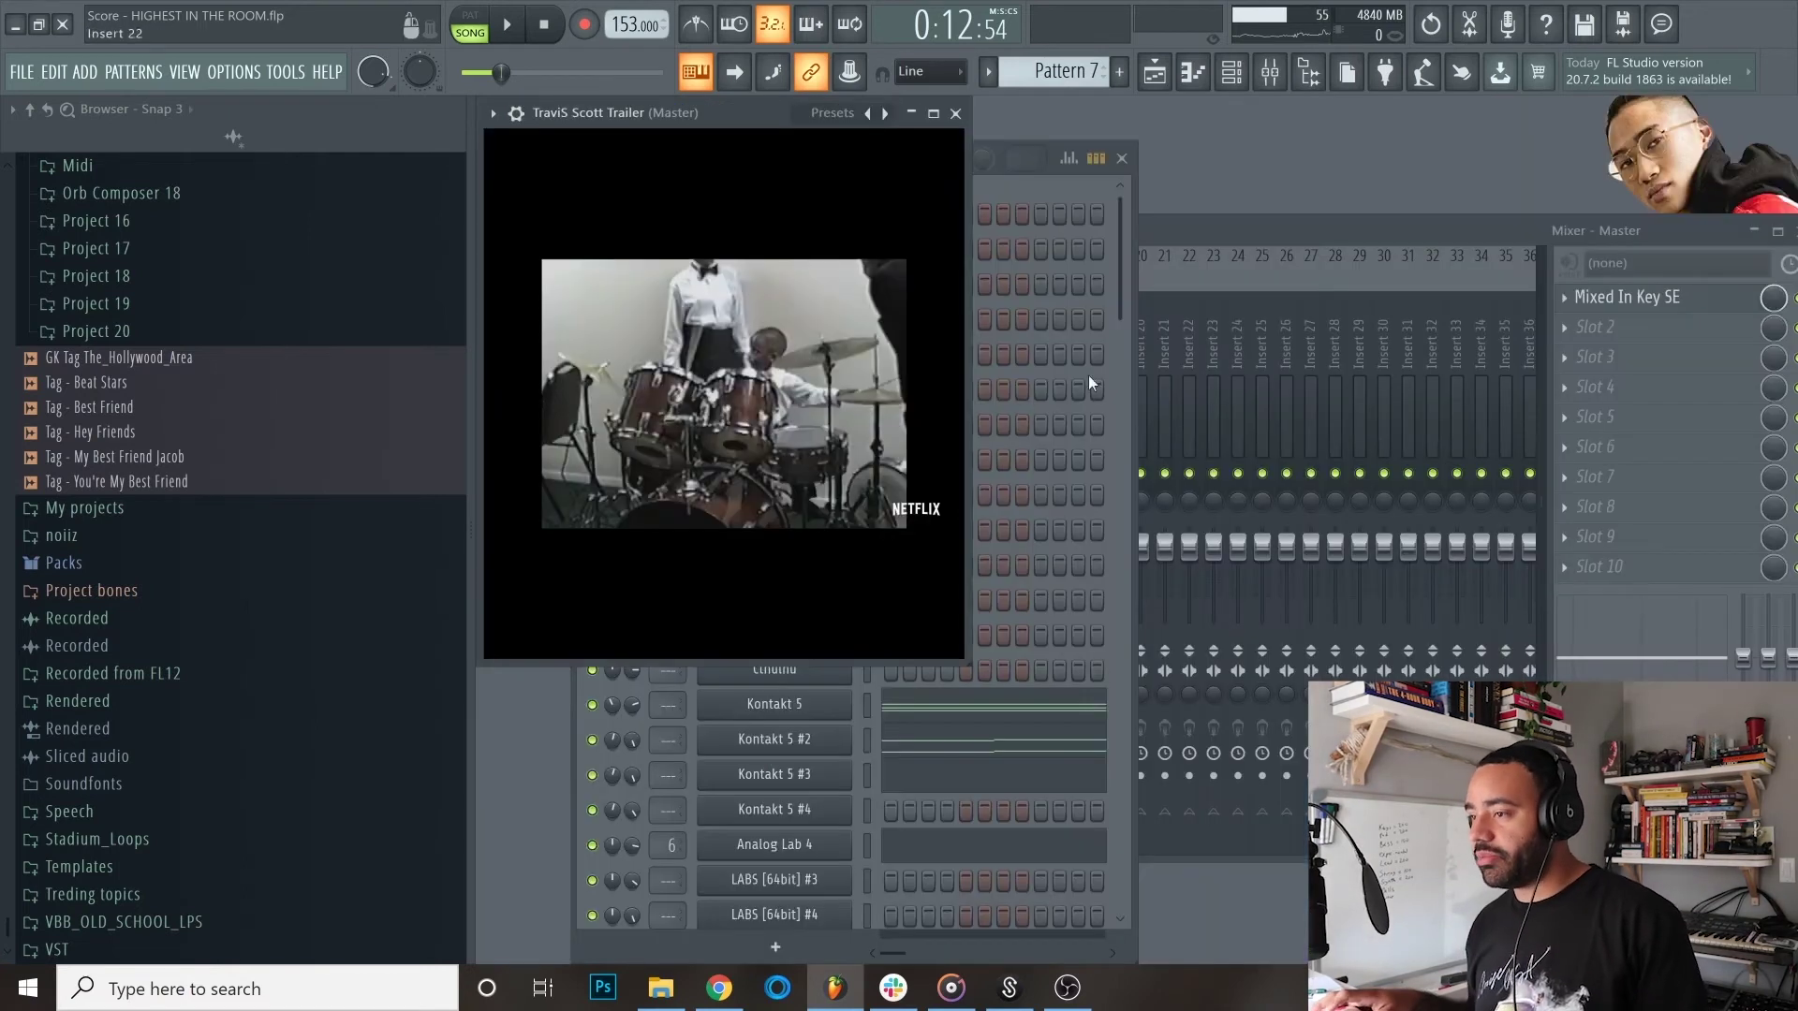
left_click(956, 115)
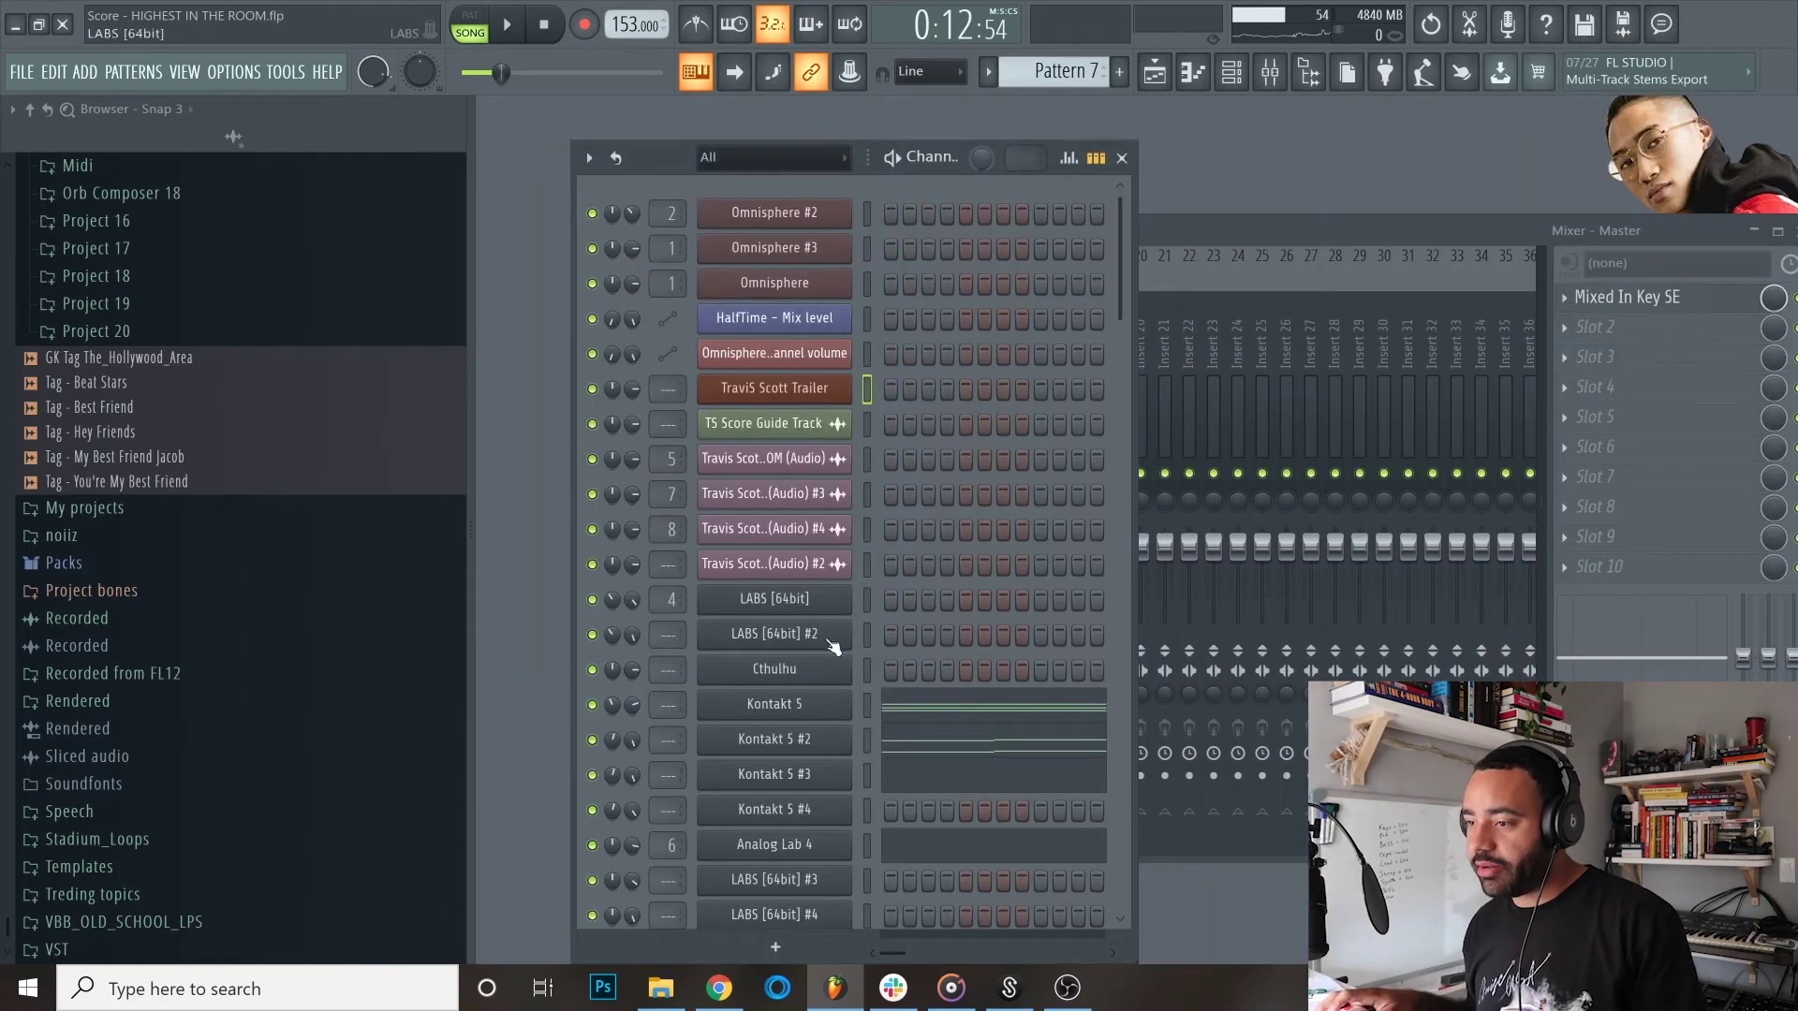
left_click(822, 704)
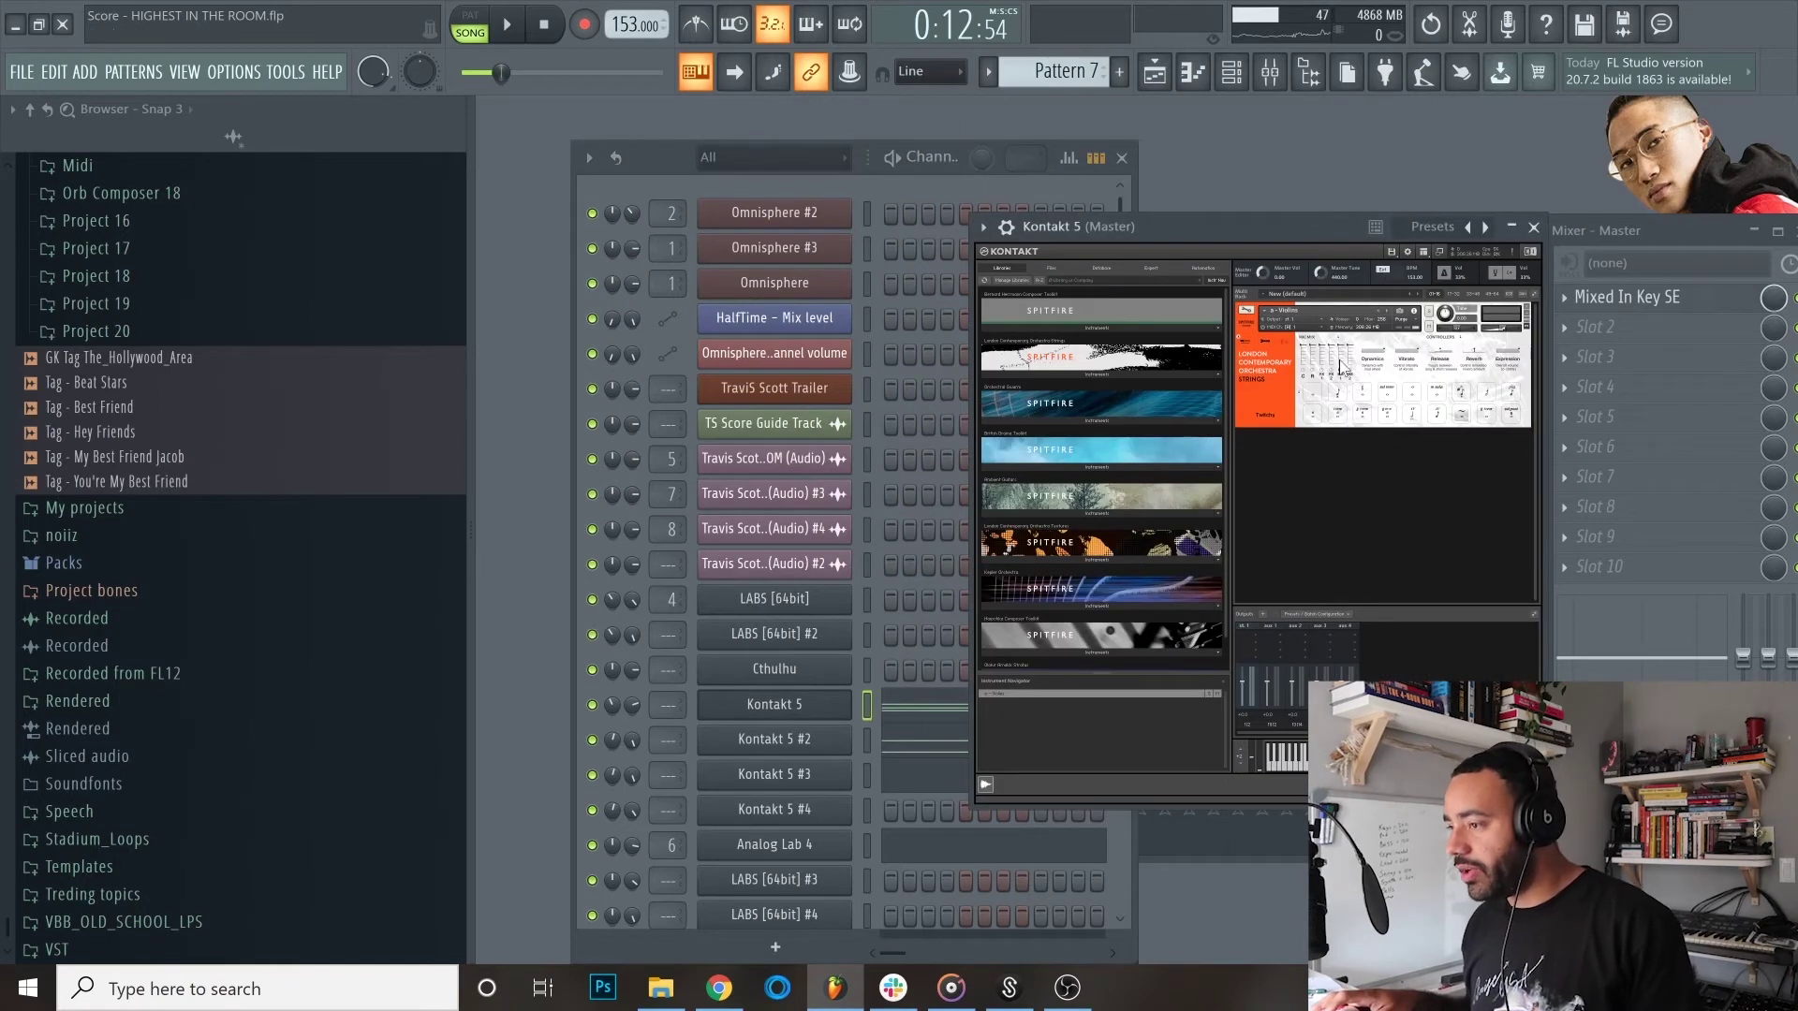
Step: Solo Track 5 in the Playlist and play the arrangement from bar 1
key("F5")
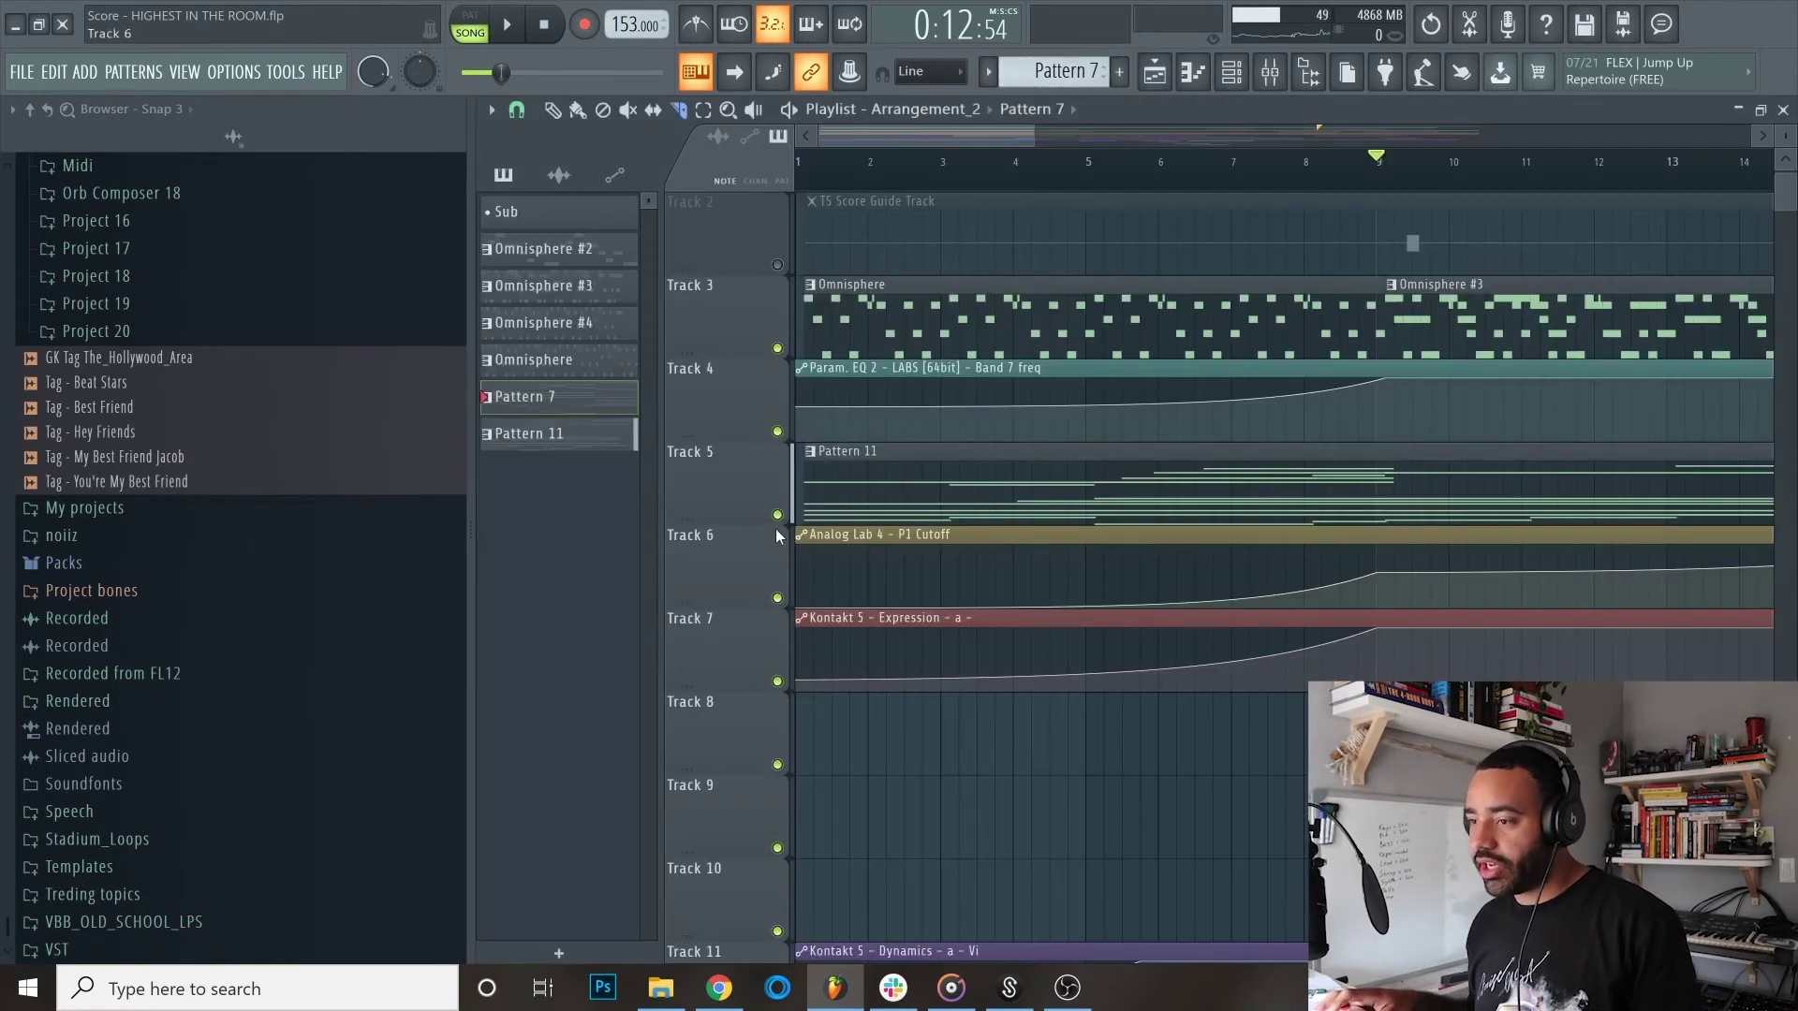
right_click(777, 514)
left_click(808, 159)
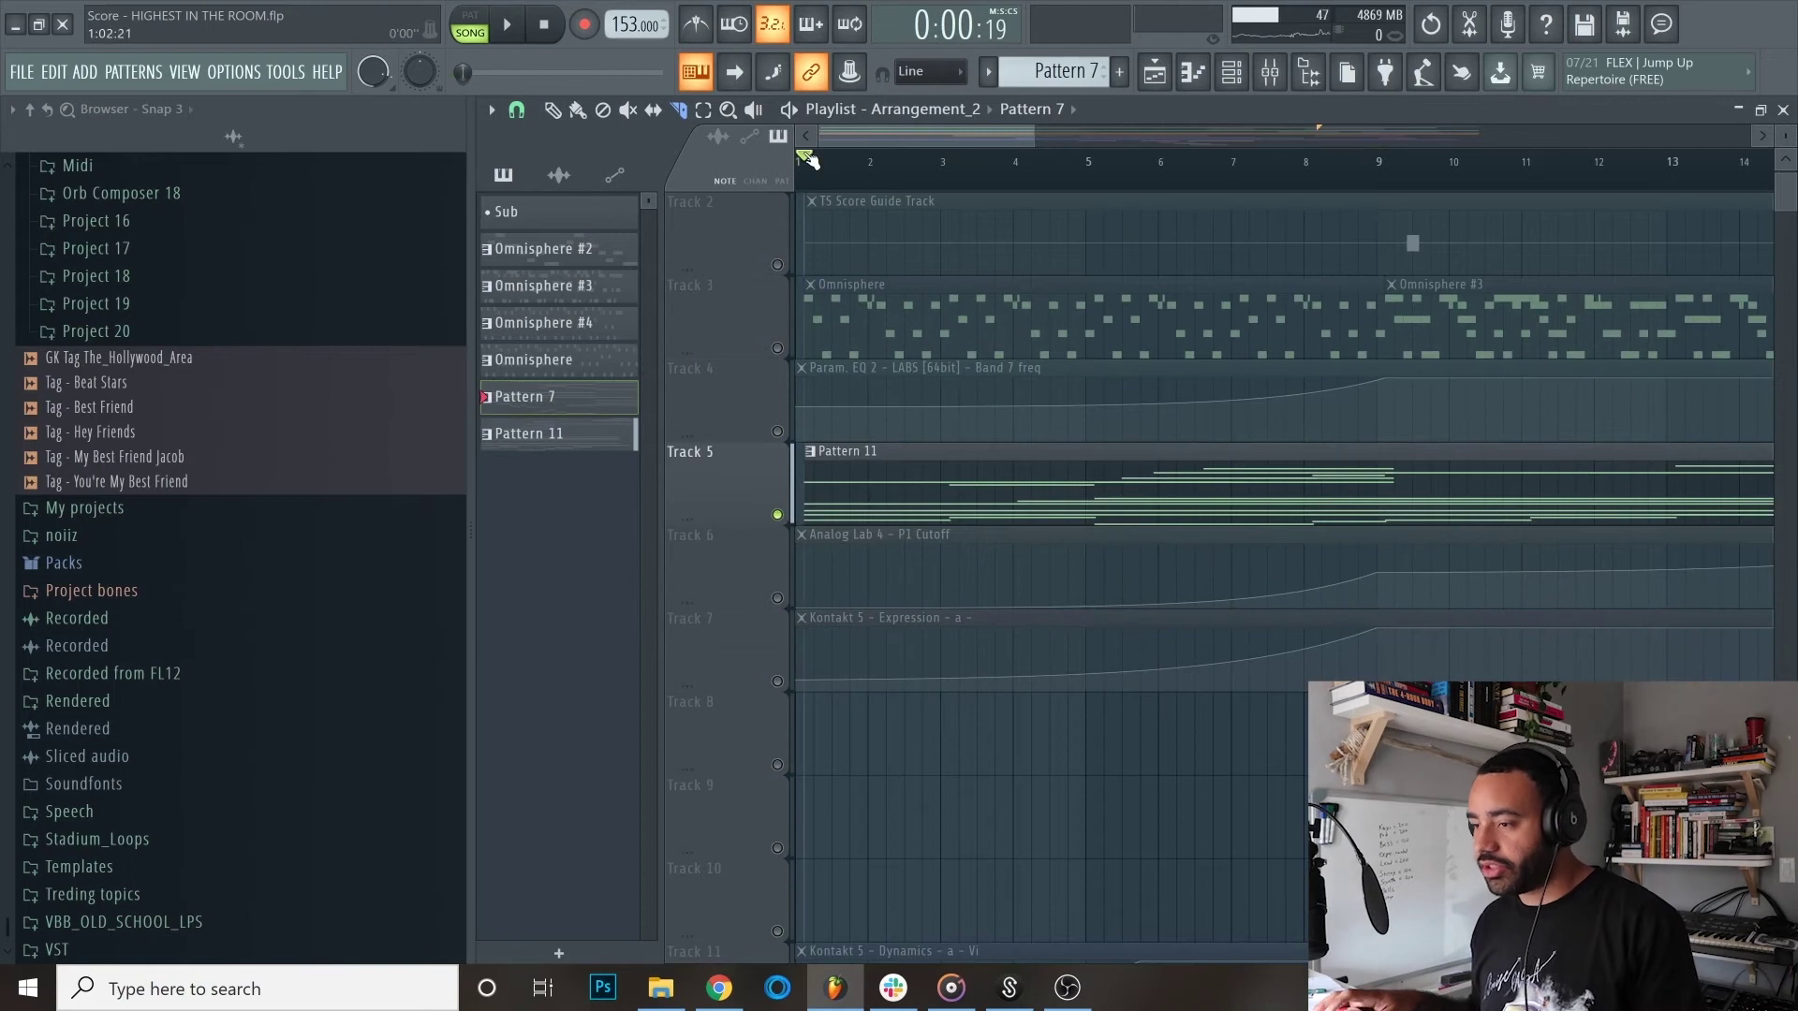
left_click(1783, 109)
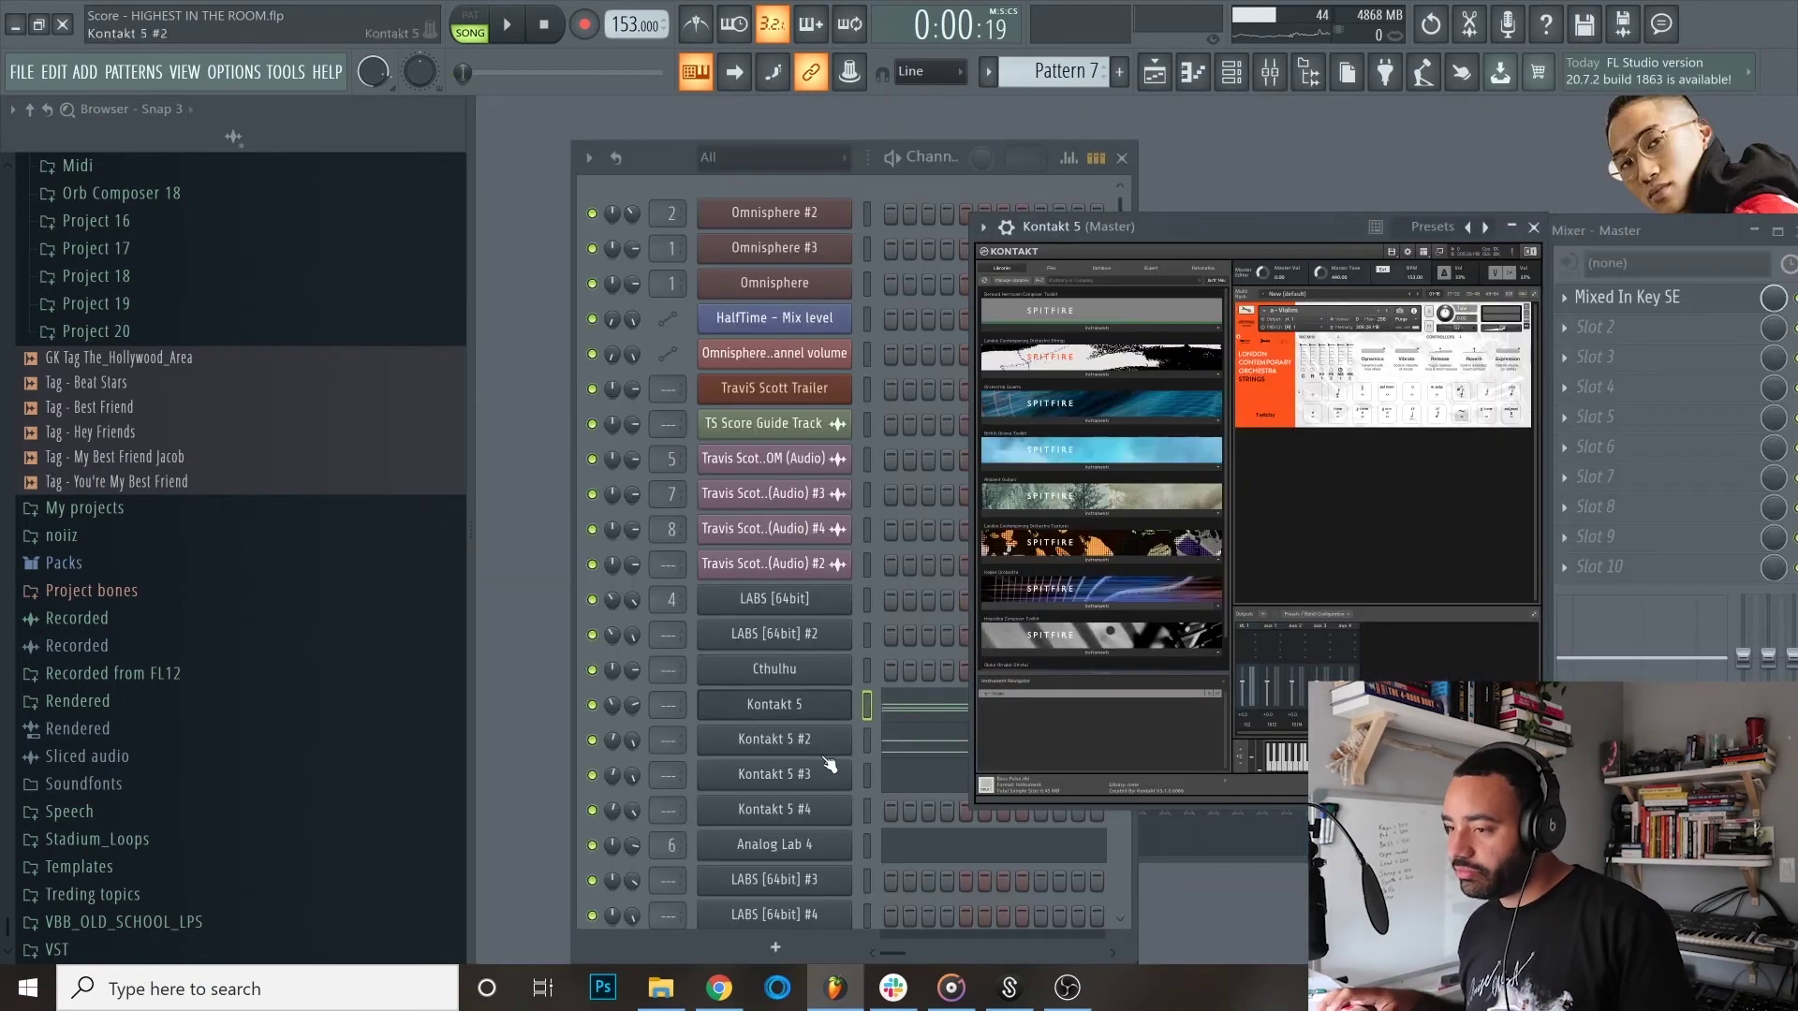
key("F5")
left_click(777, 680)
key("space")
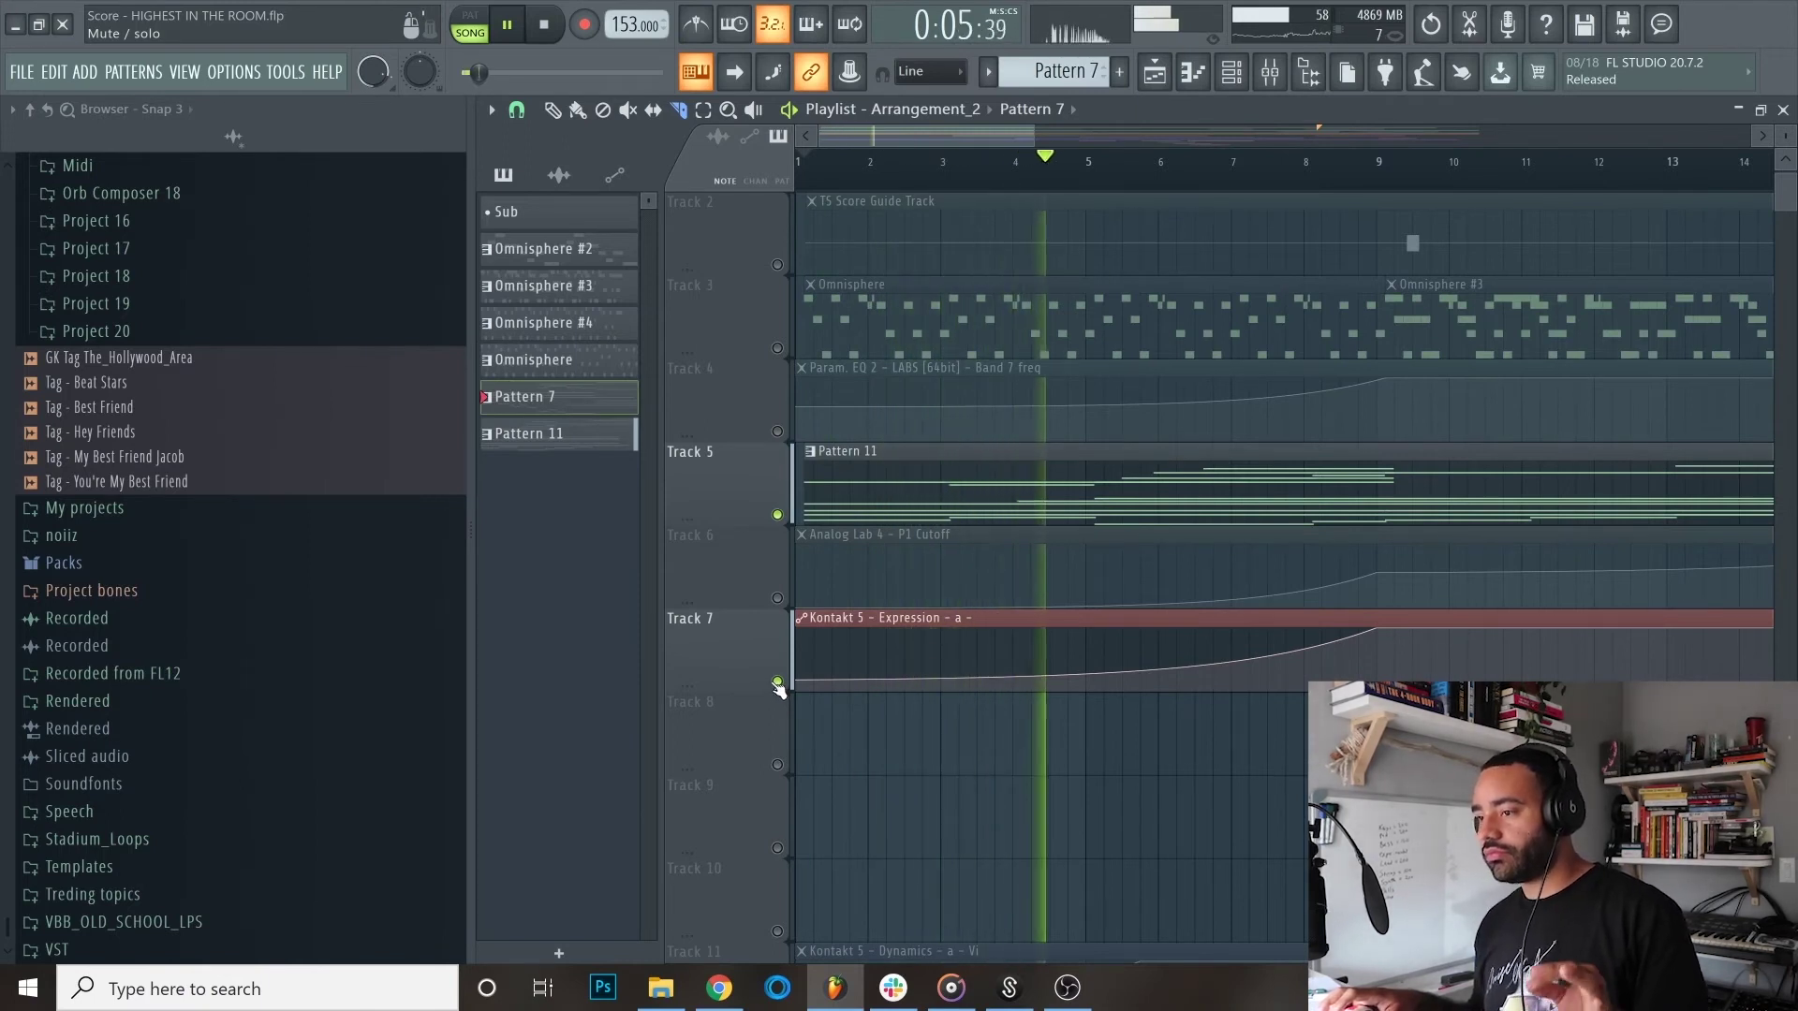
Step: Unmute Track 11's Dynamics automation and Track 8's ESM impact audio, then set the position near bar 9
scroll(807, 773, "down", 2)
scroll(808, 772, "down", 1)
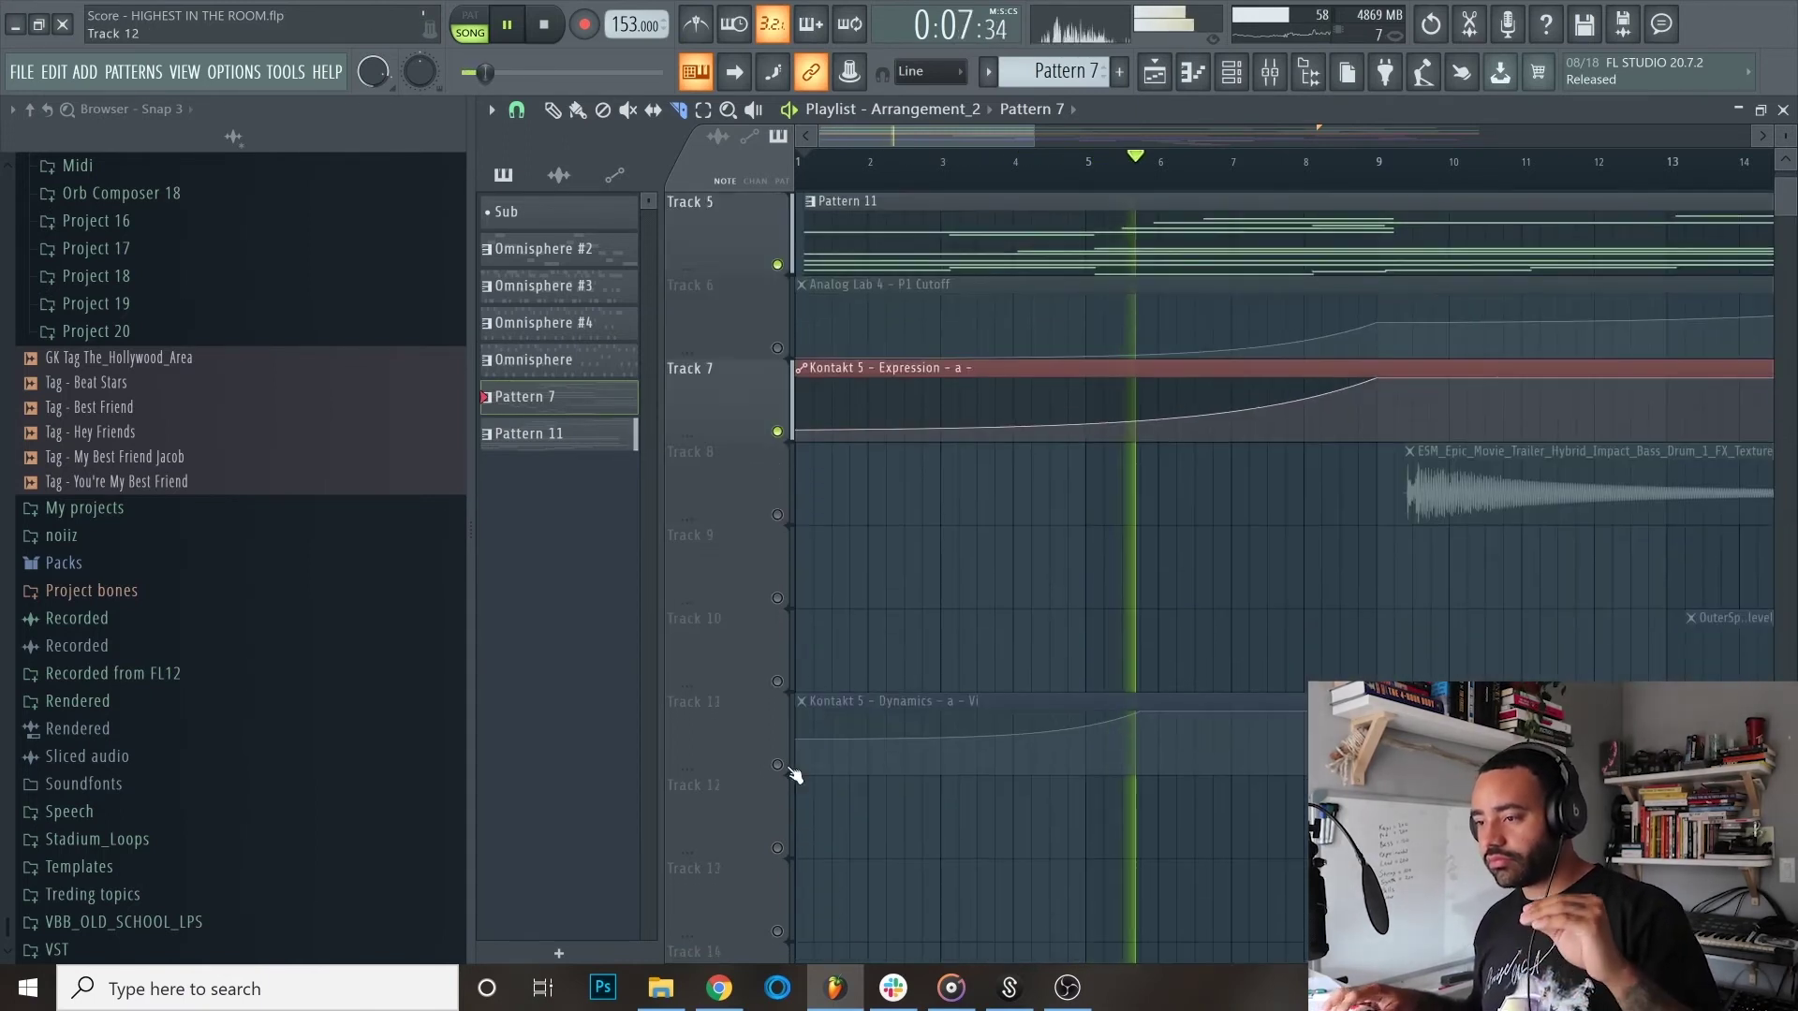
left_click(778, 765)
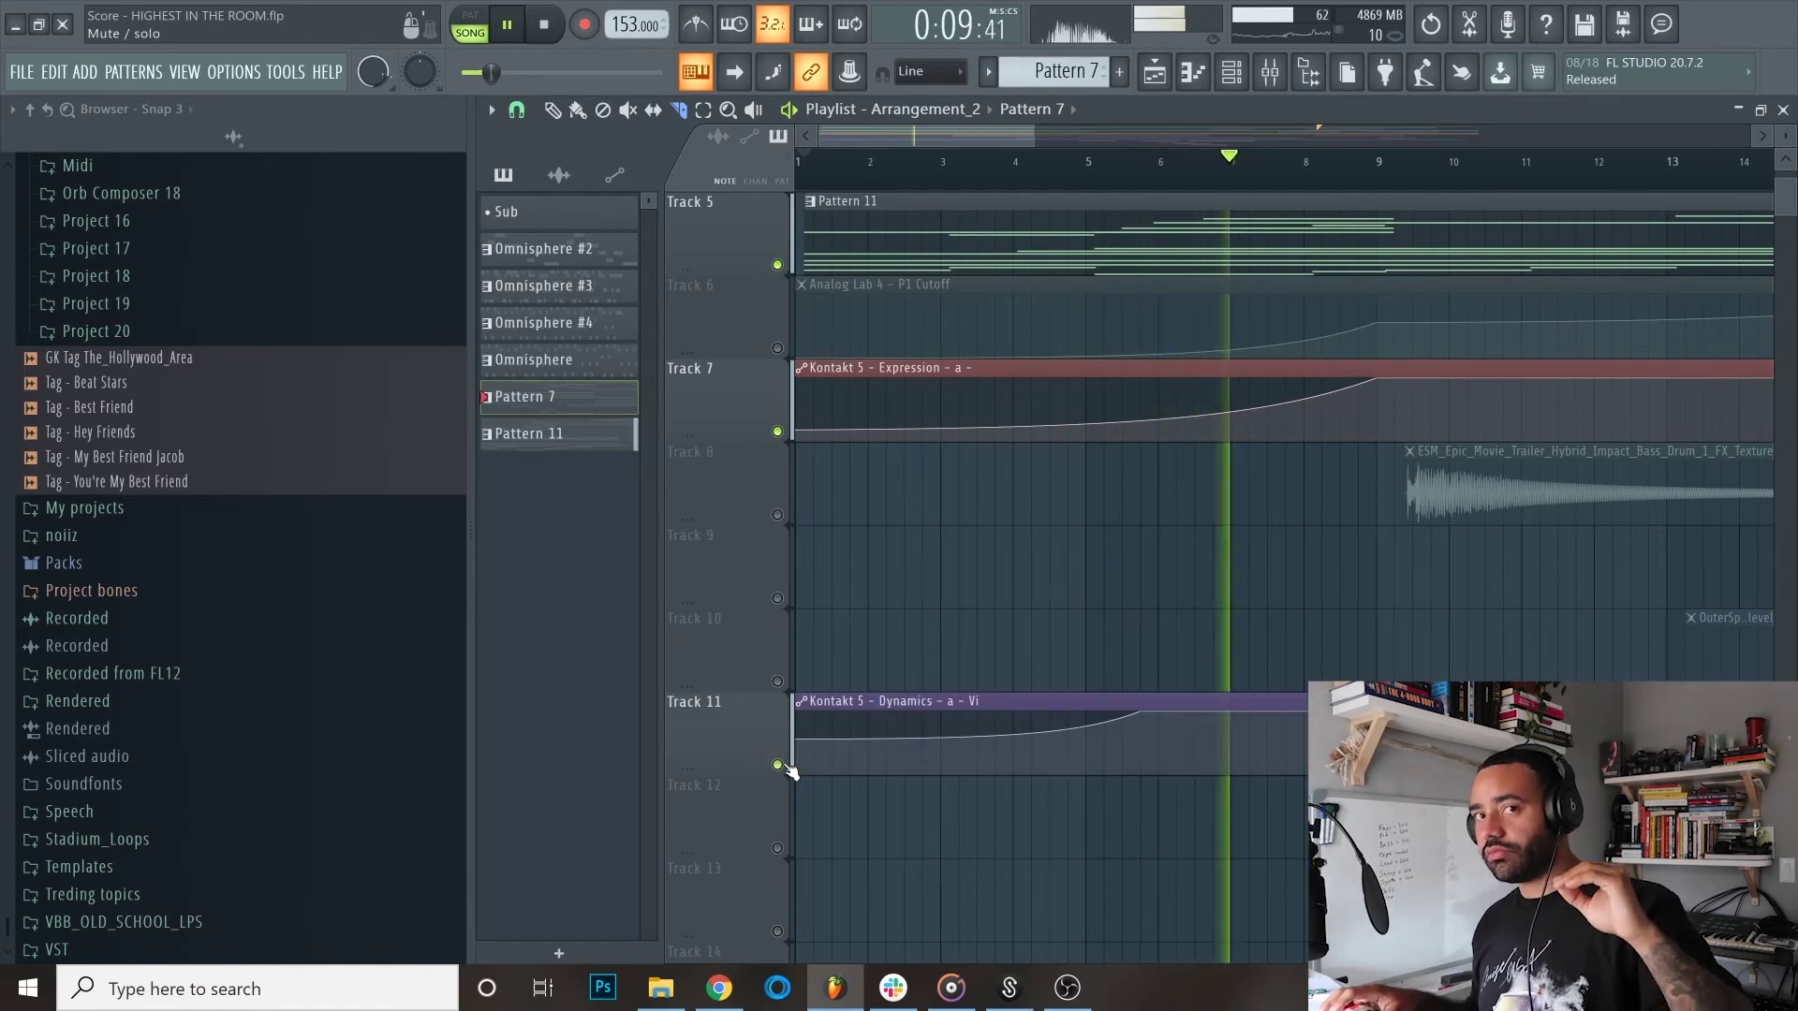
scroll(1212, 677, "up", 1)
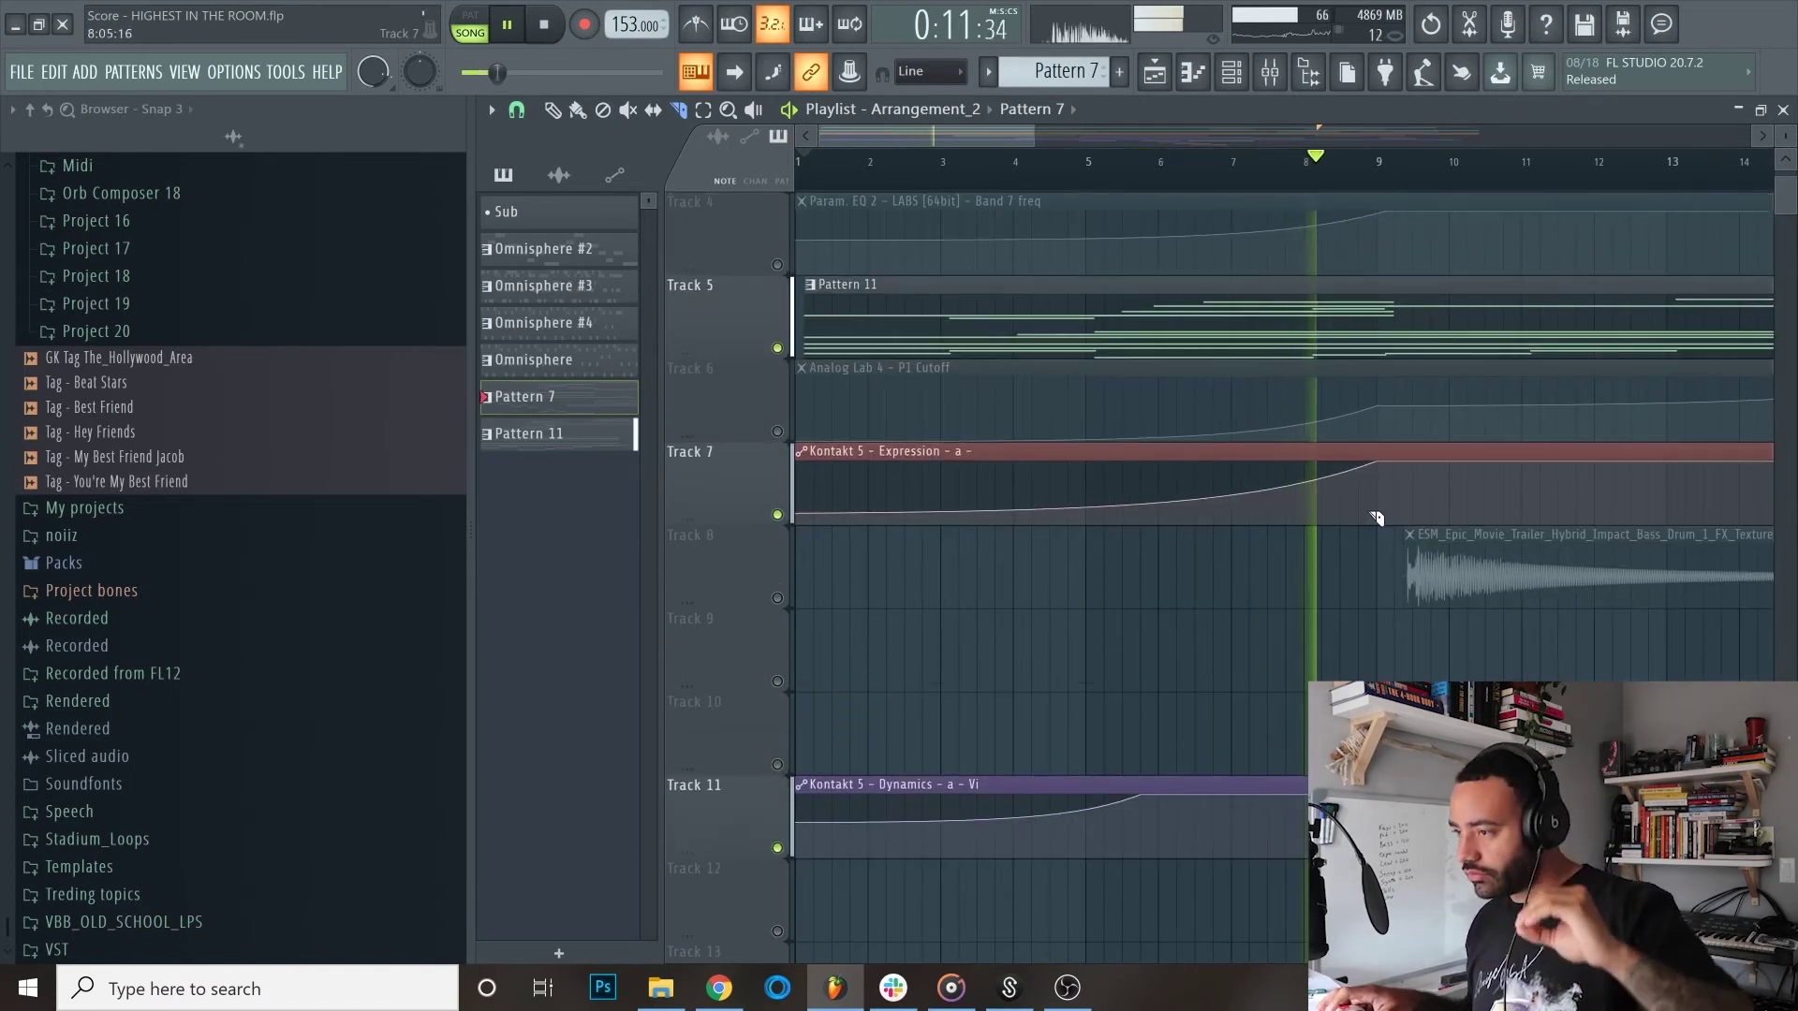
scroll(1416, 538, "up", 4)
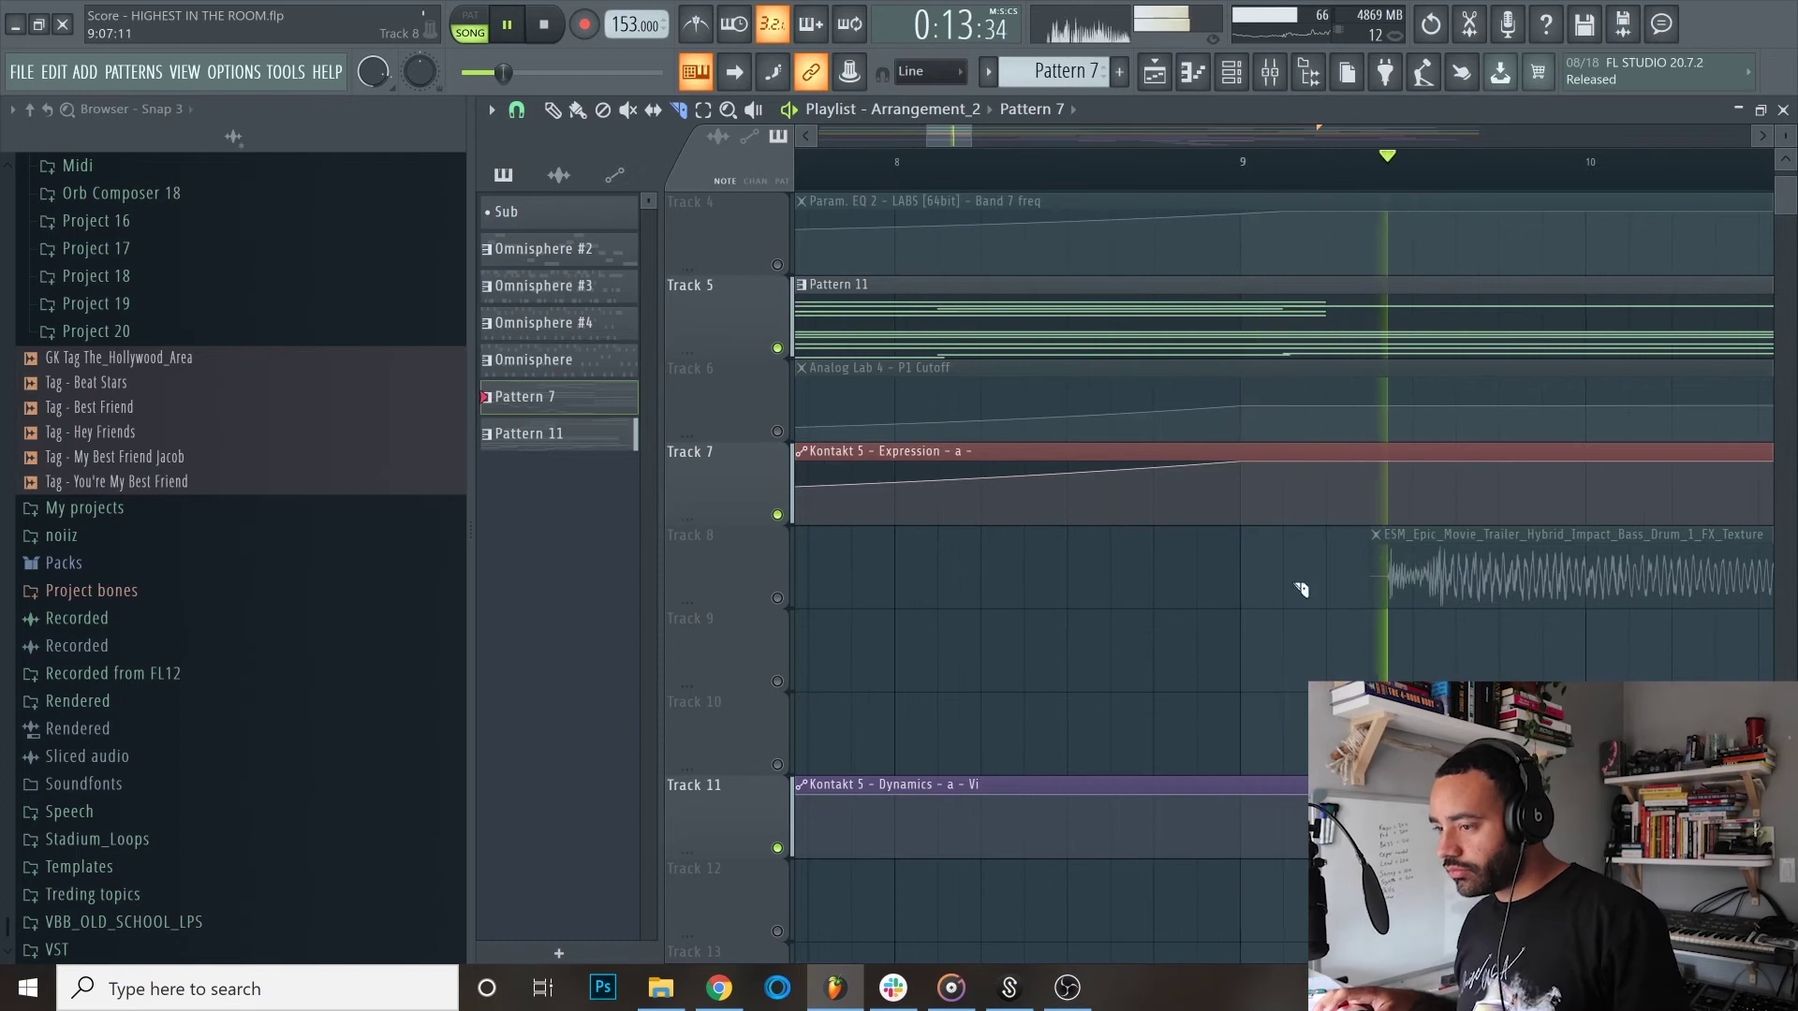
key("space")
left_click(777, 598)
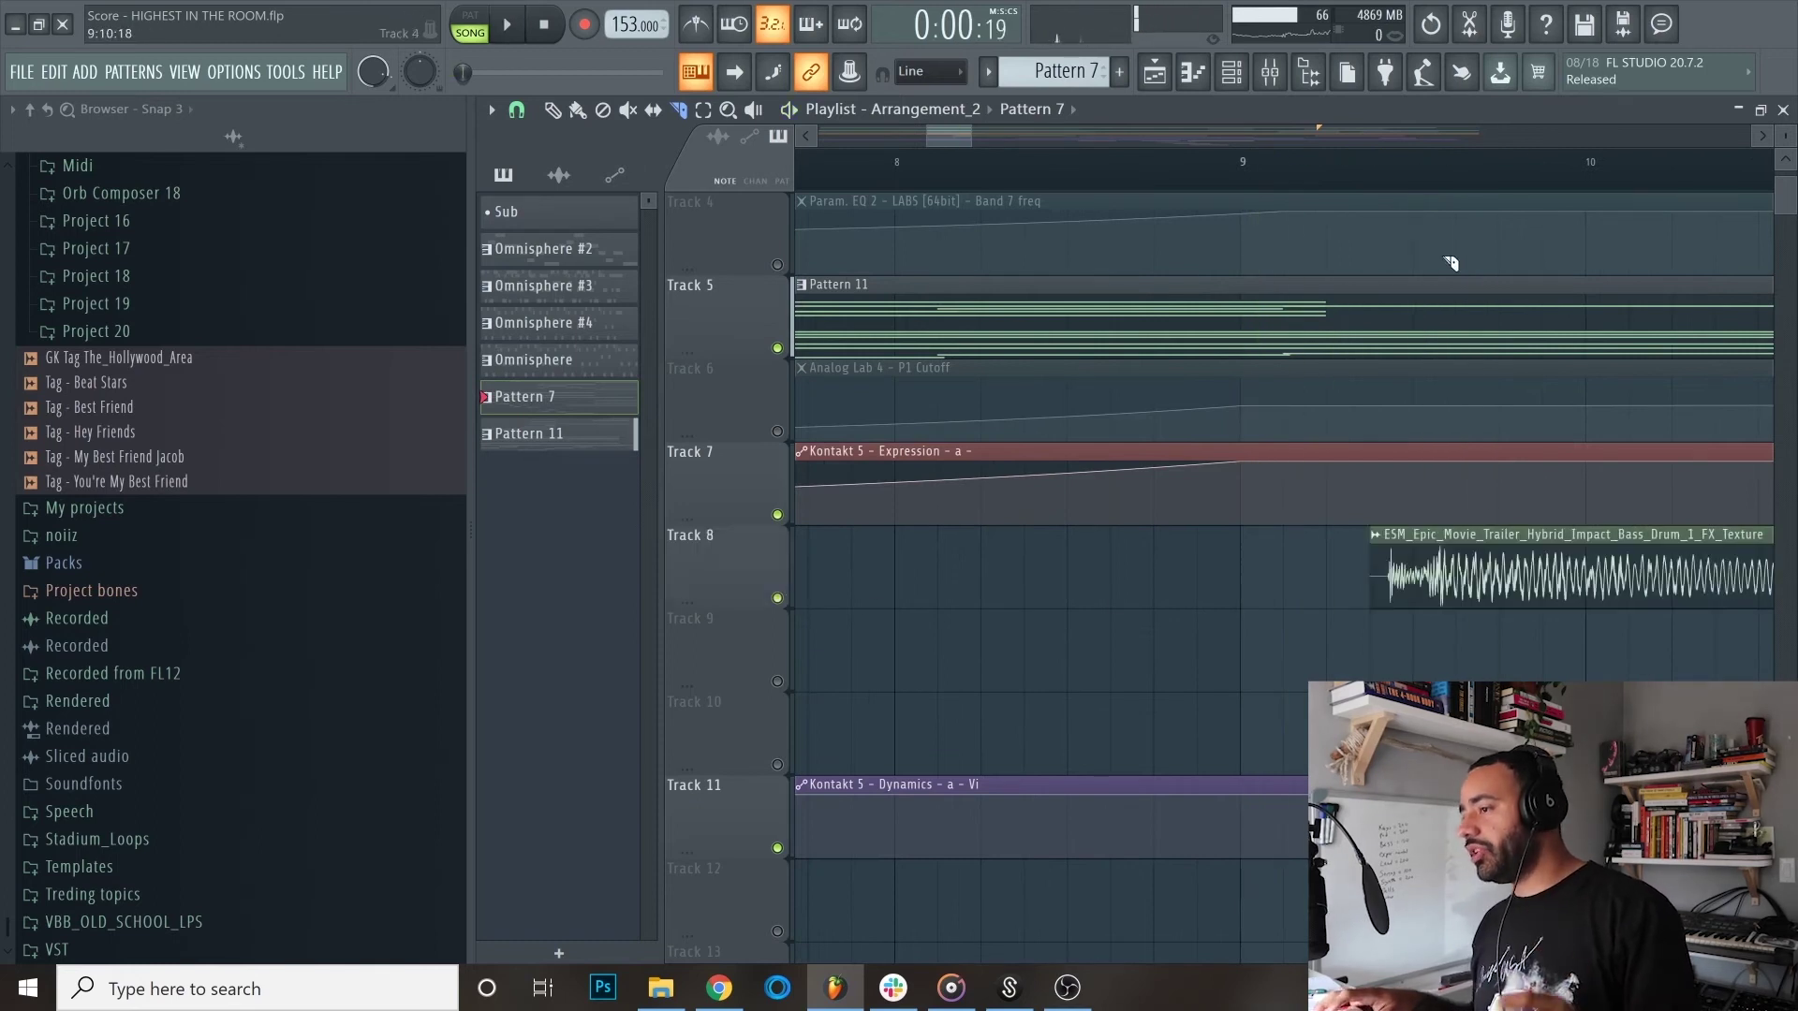
left_click(1389, 167)
scroll(1416, 393, "up", 3)
Step: Try the TS Score Guide track and mute it again, then unmute Track 4's Param EQ and Track 3's Omnisphere
left_click(777, 348)
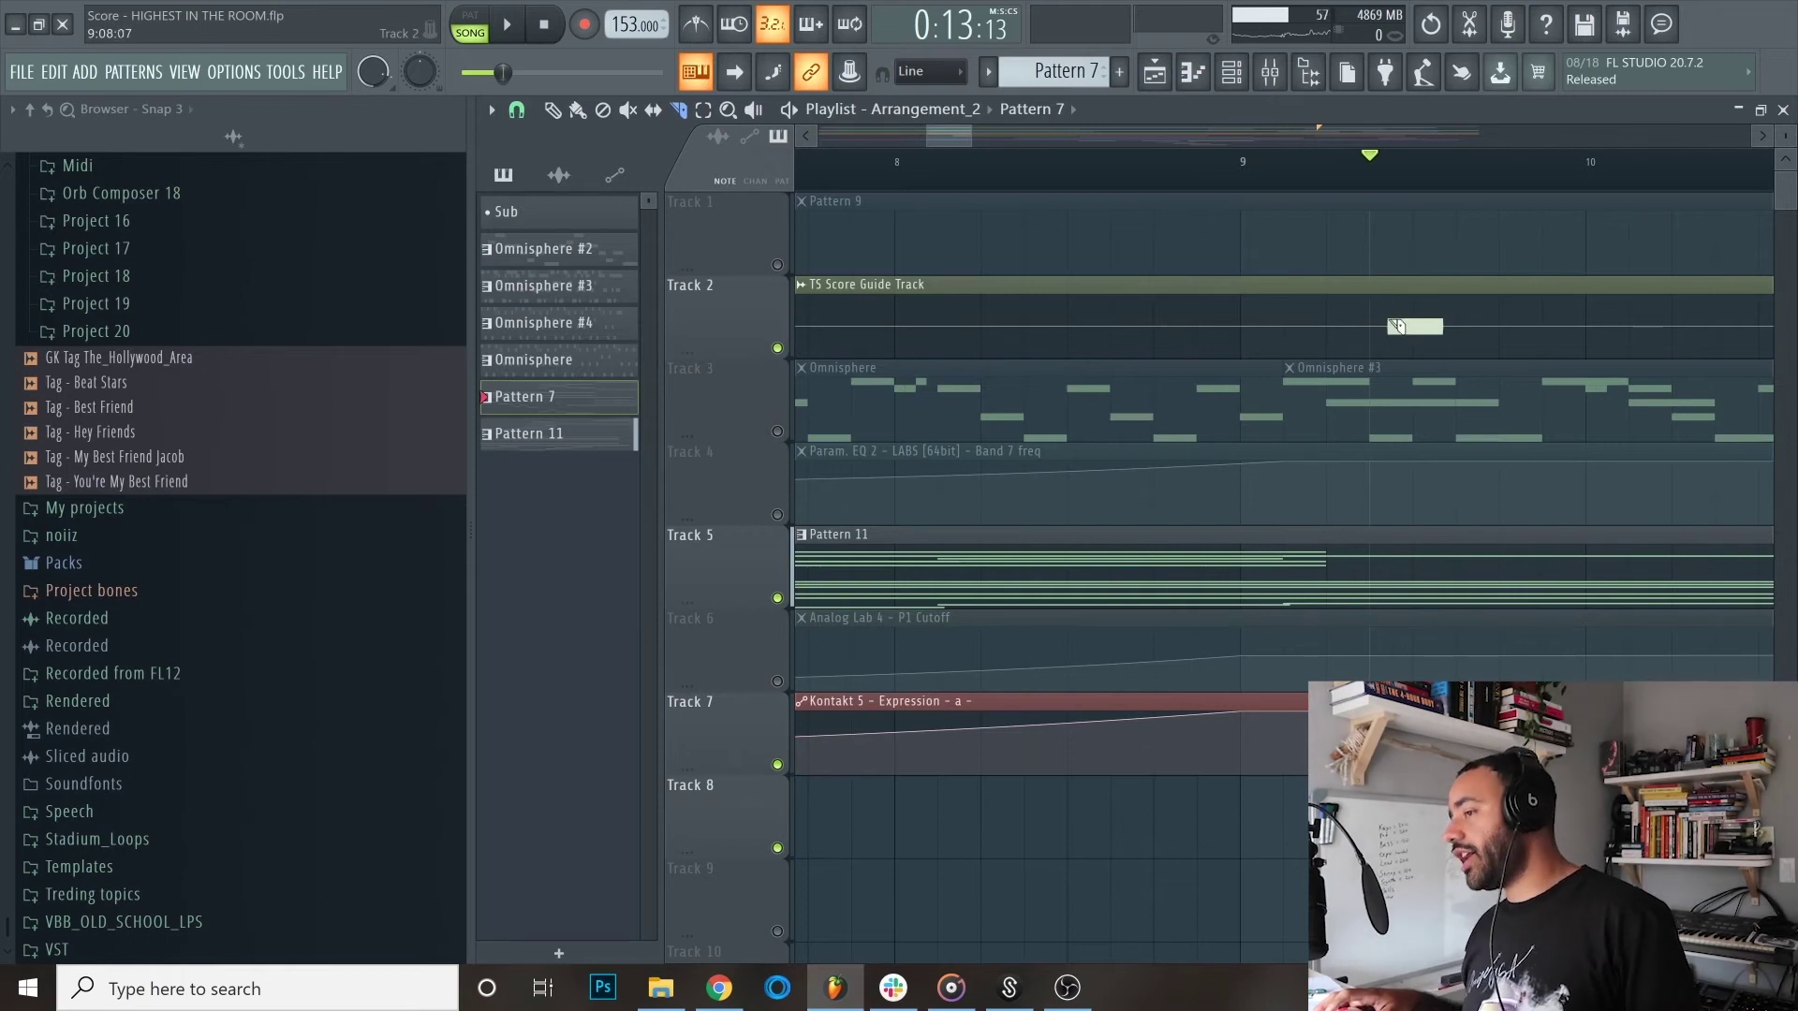
scroll(1442, 459, "down", 2)
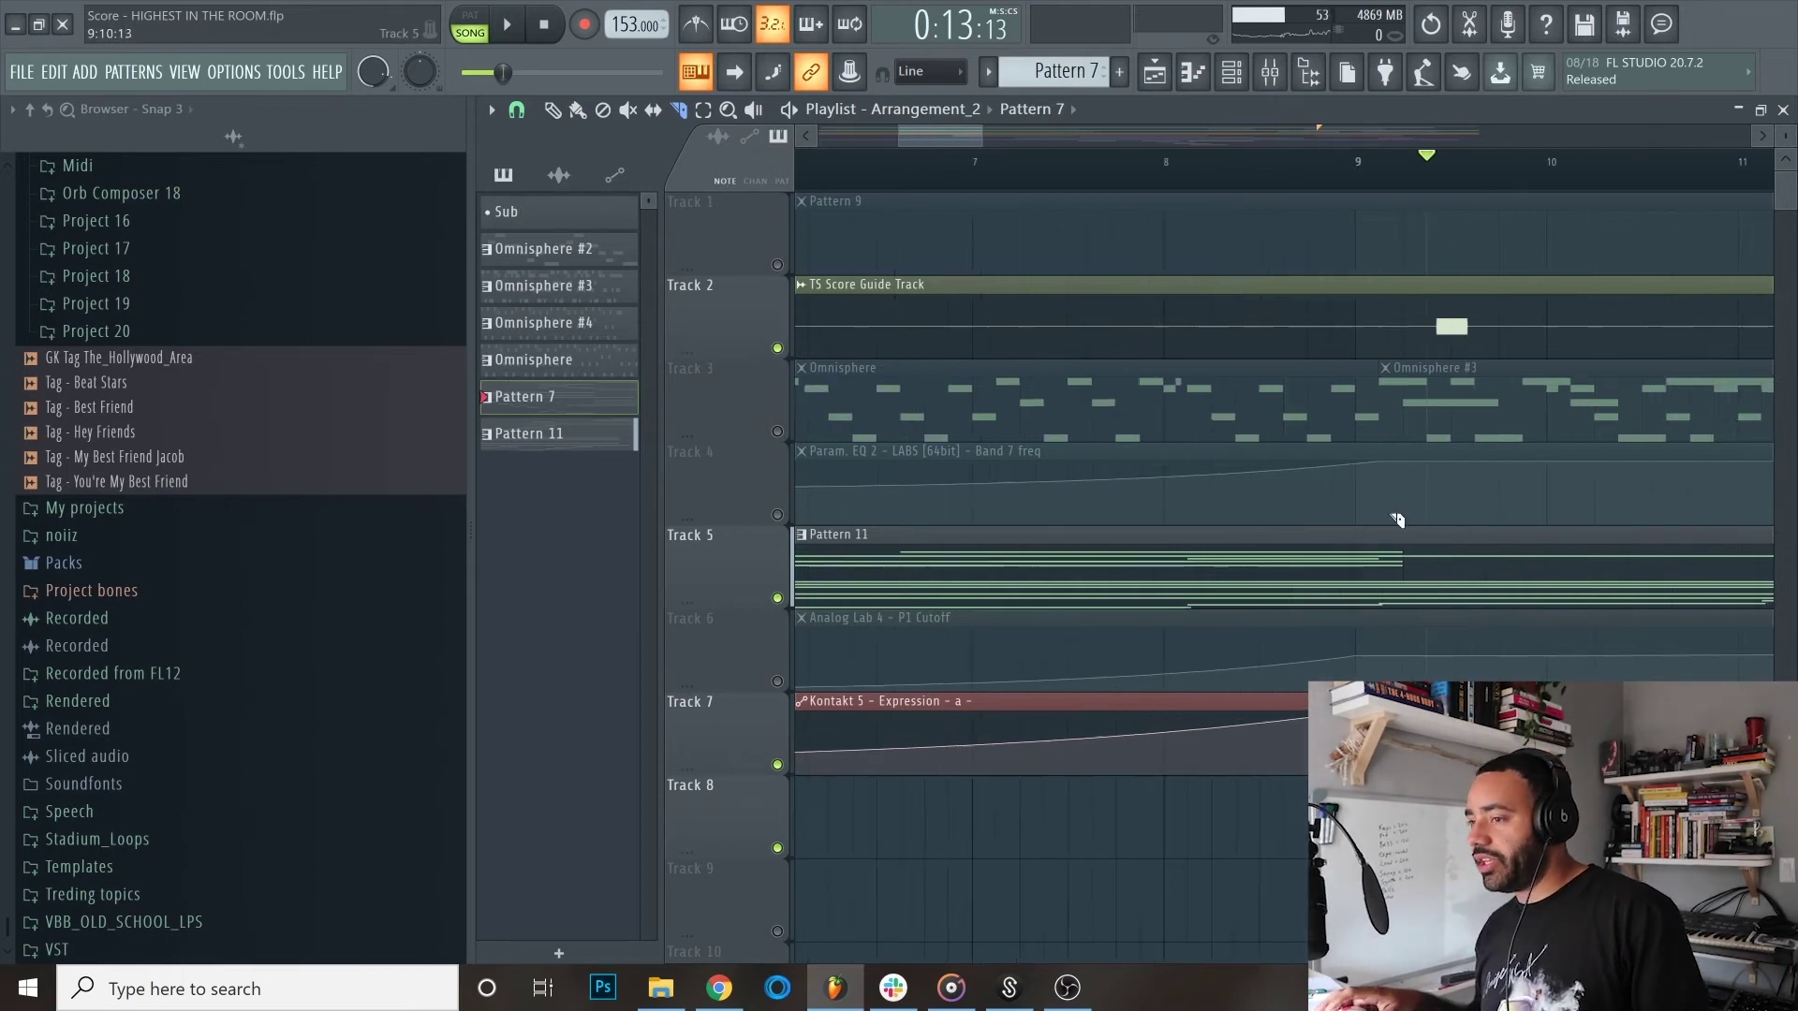
left_click(777, 349)
scroll(1345, 490, "down", 3)
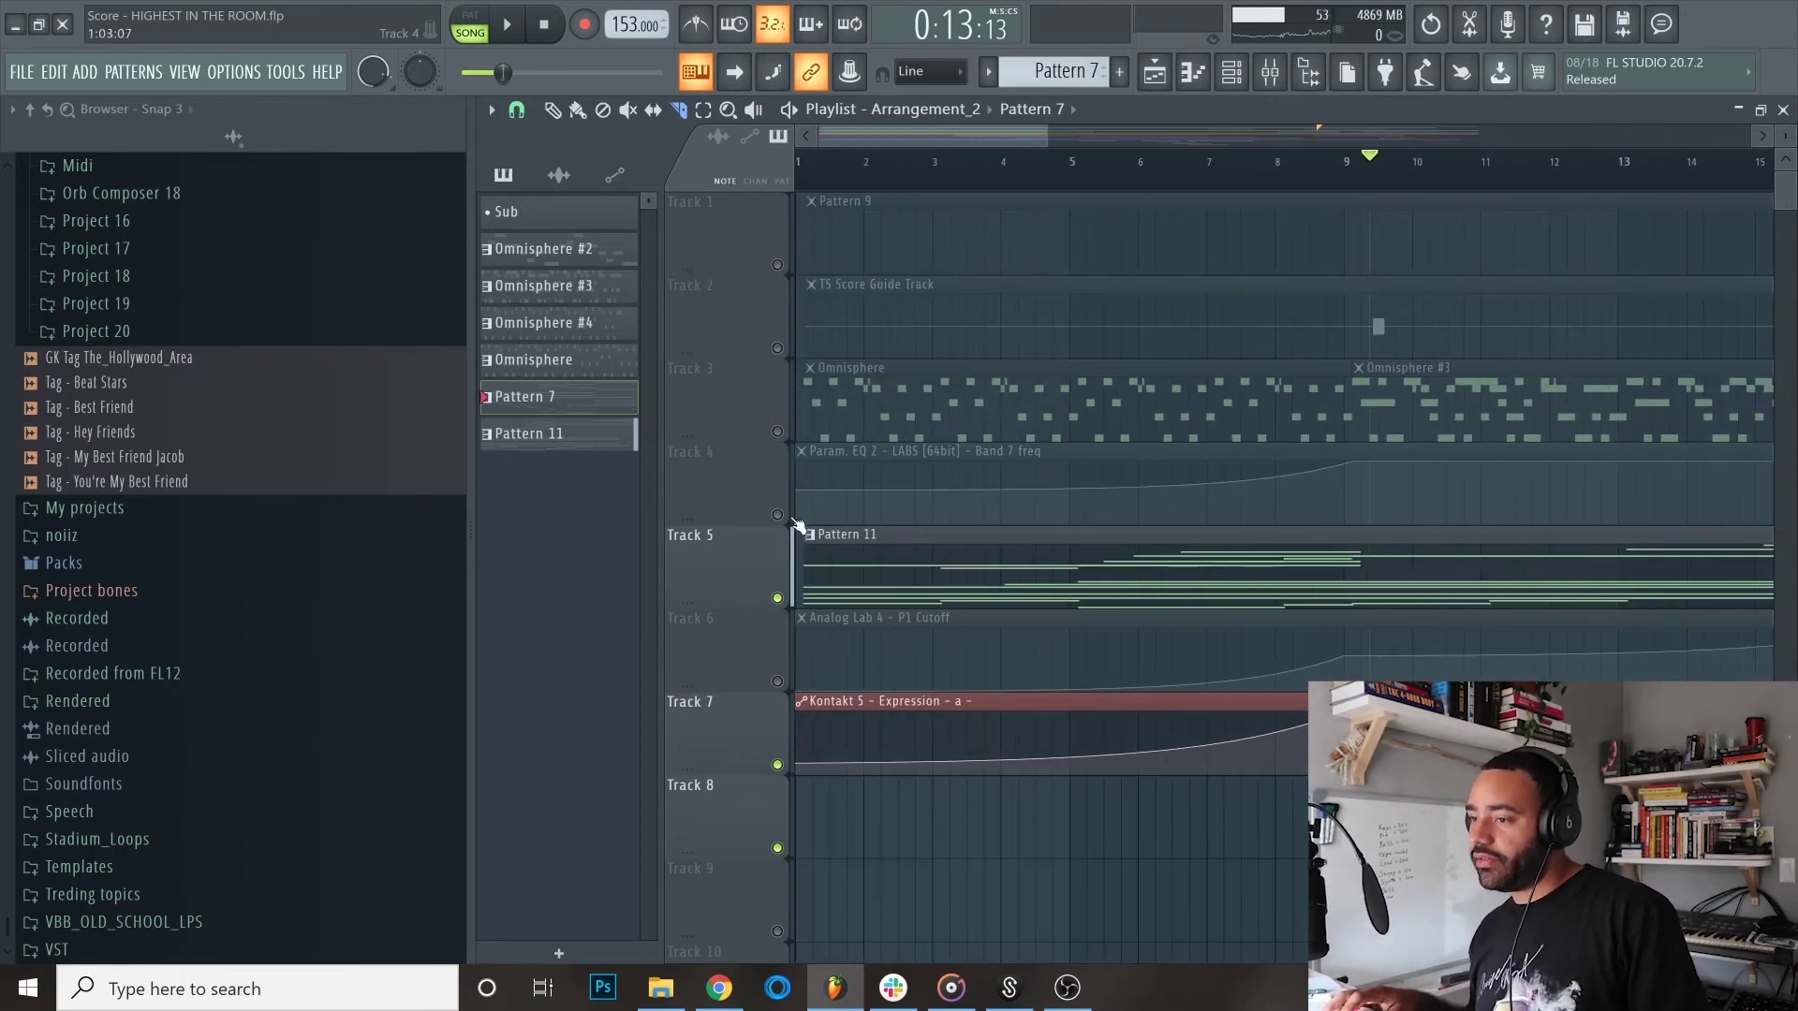
left_click(777, 515)
left_click(777, 431)
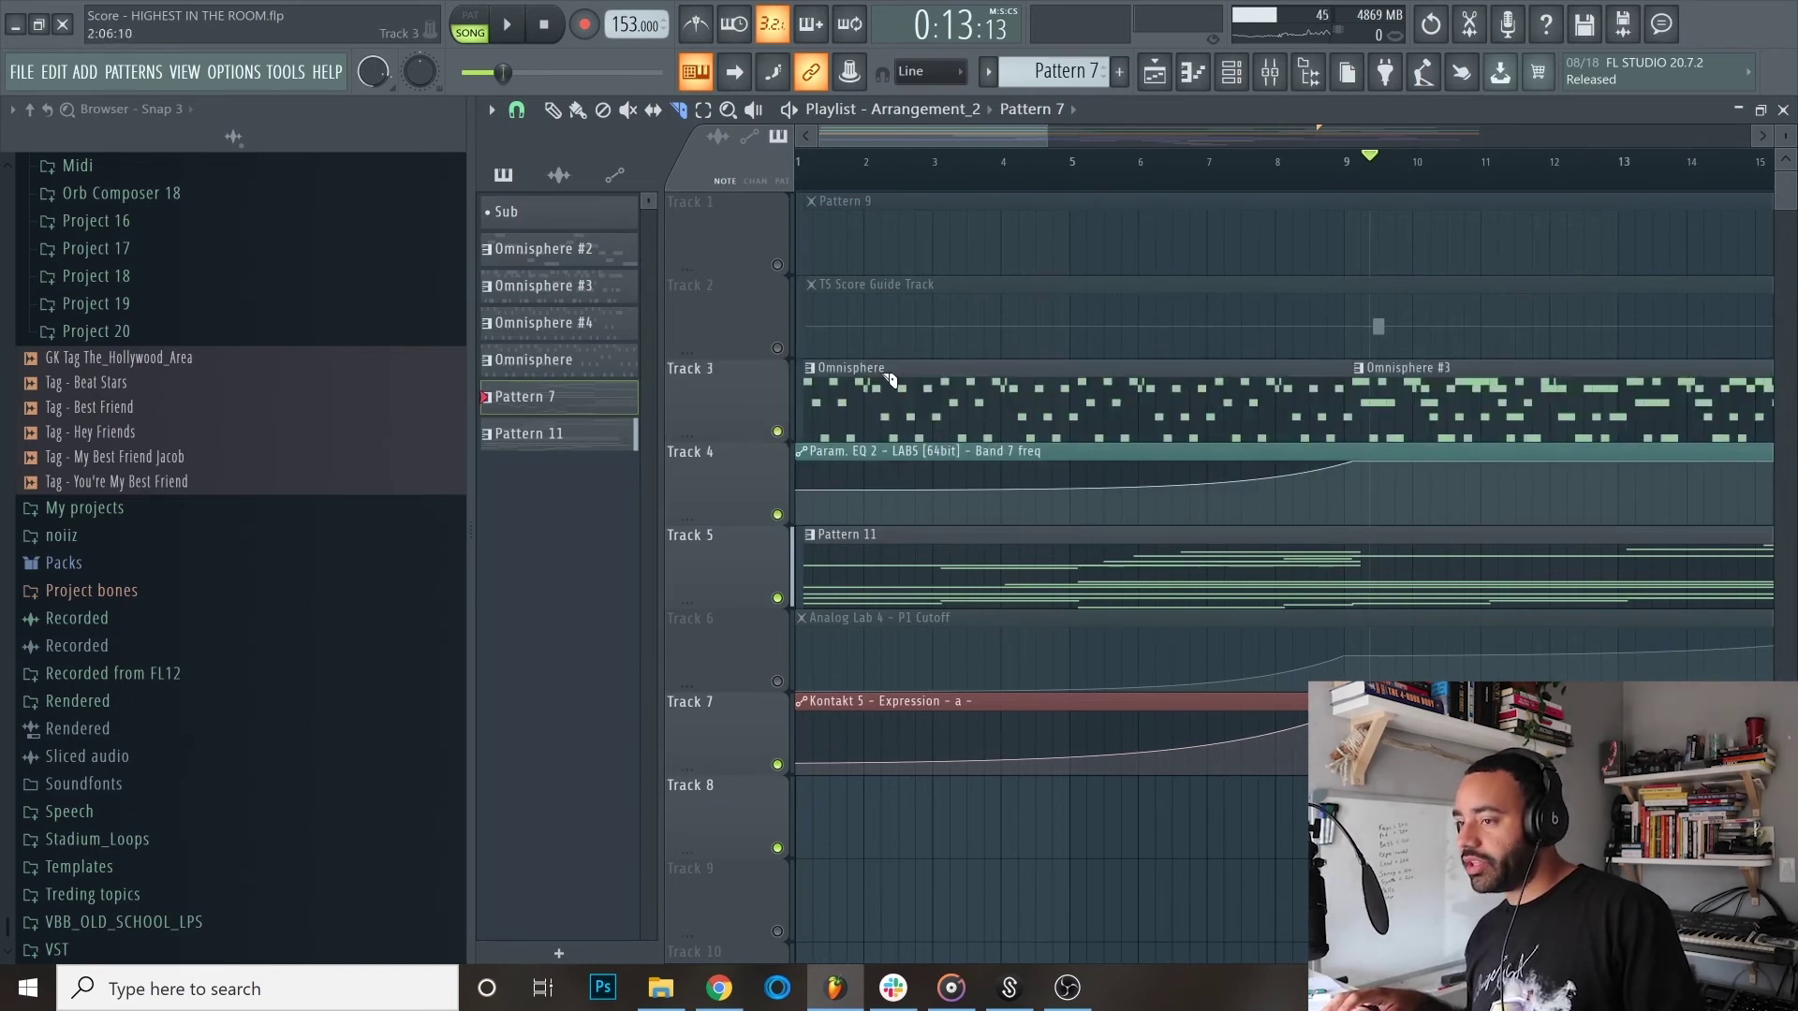
Step: Solo Track 3 with Track 4's Param EQ automation and play the song from the start
right_click(777, 432)
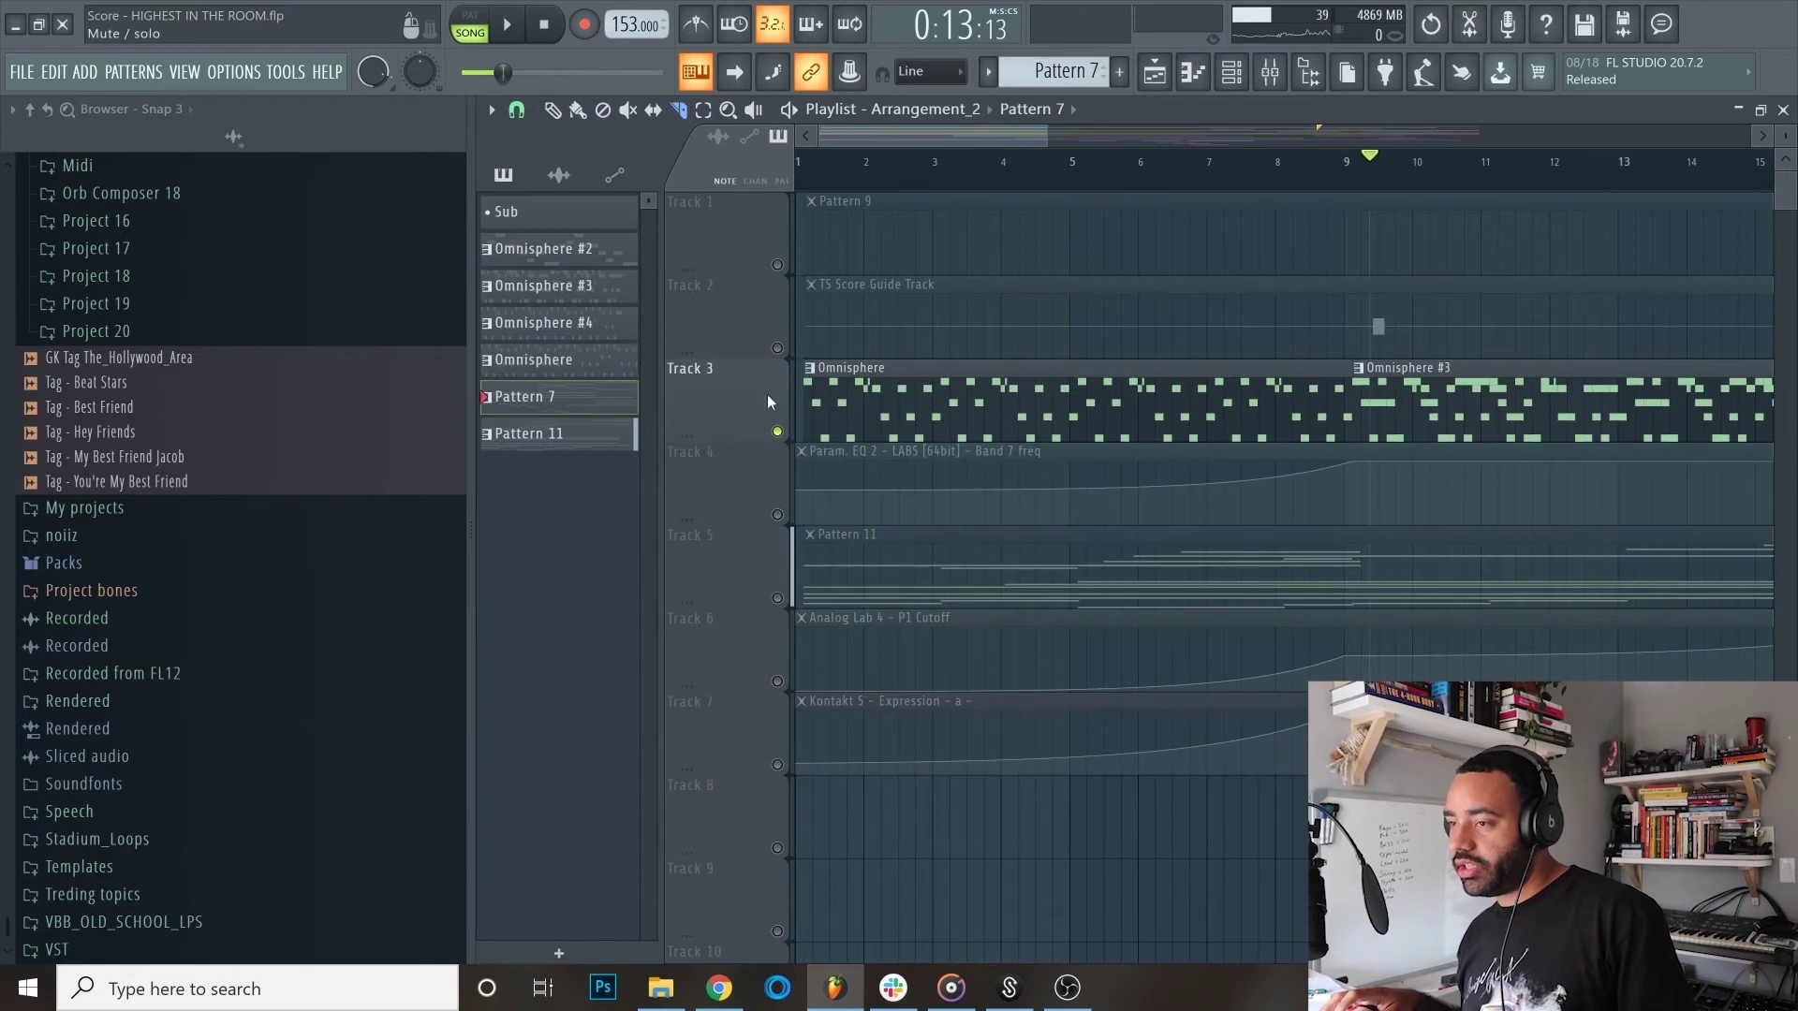
left_click(824, 178)
left_click(777, 515)
key("space")
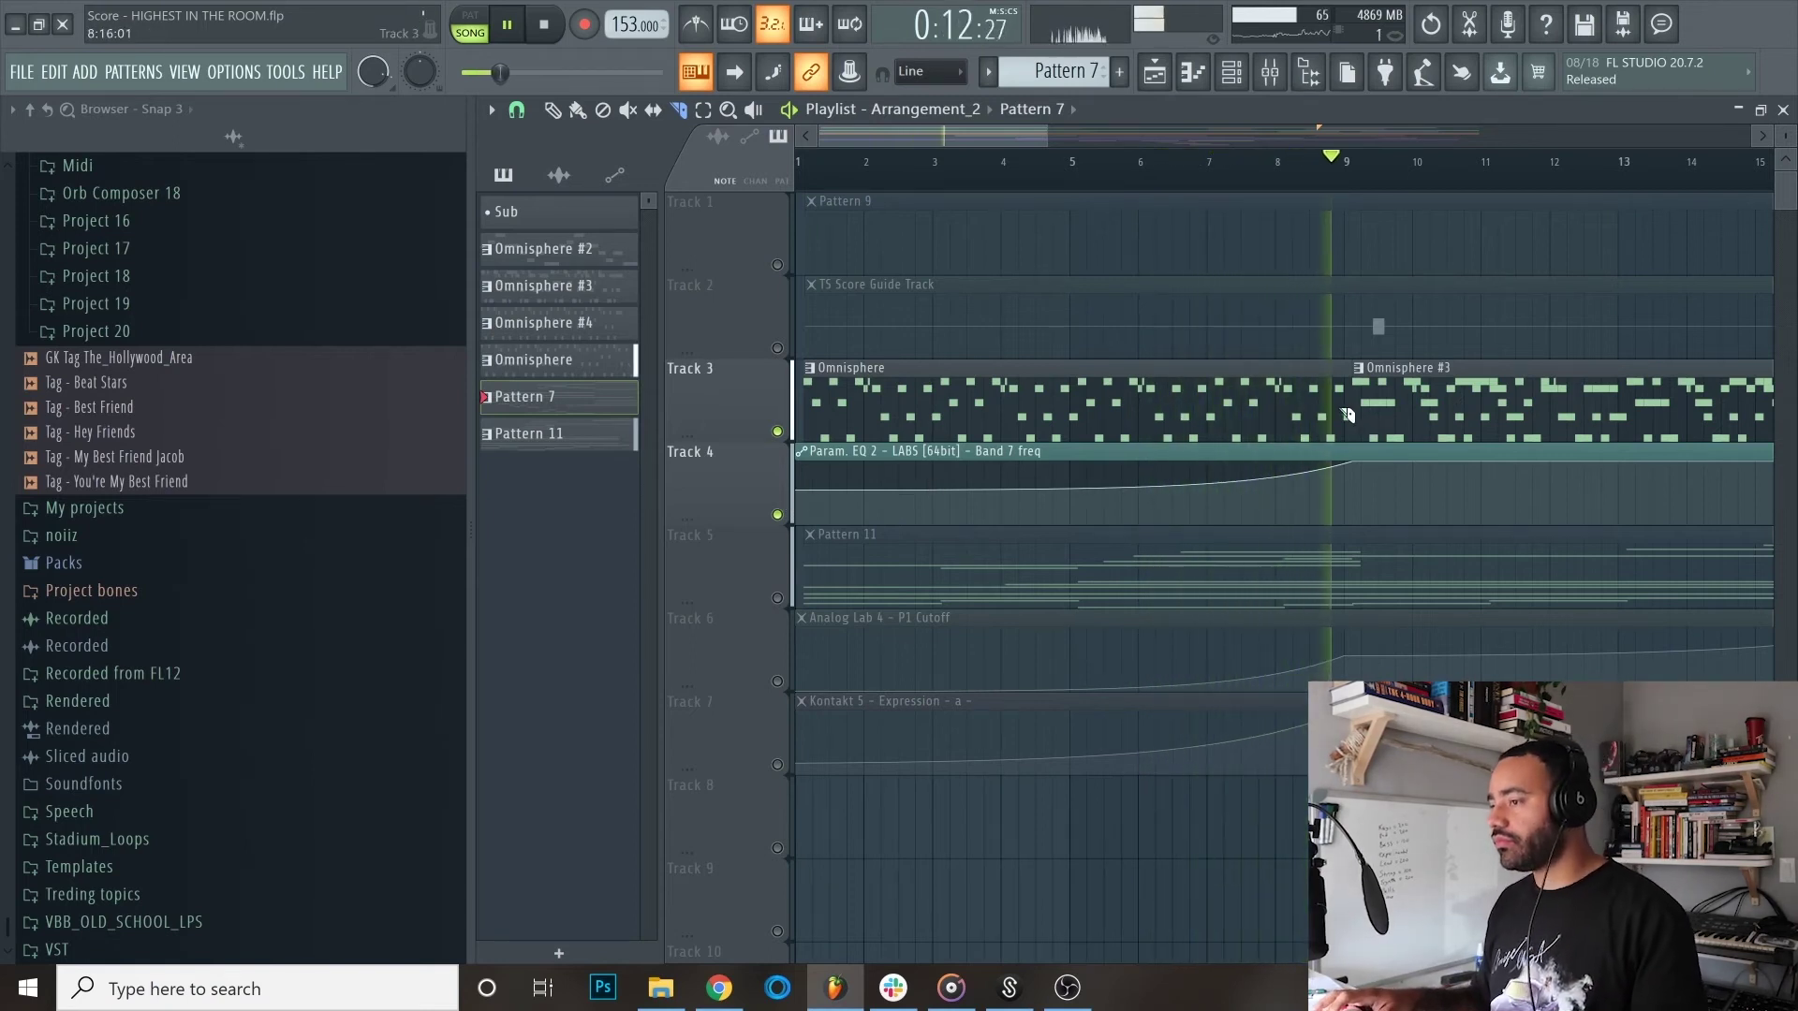
key("space")
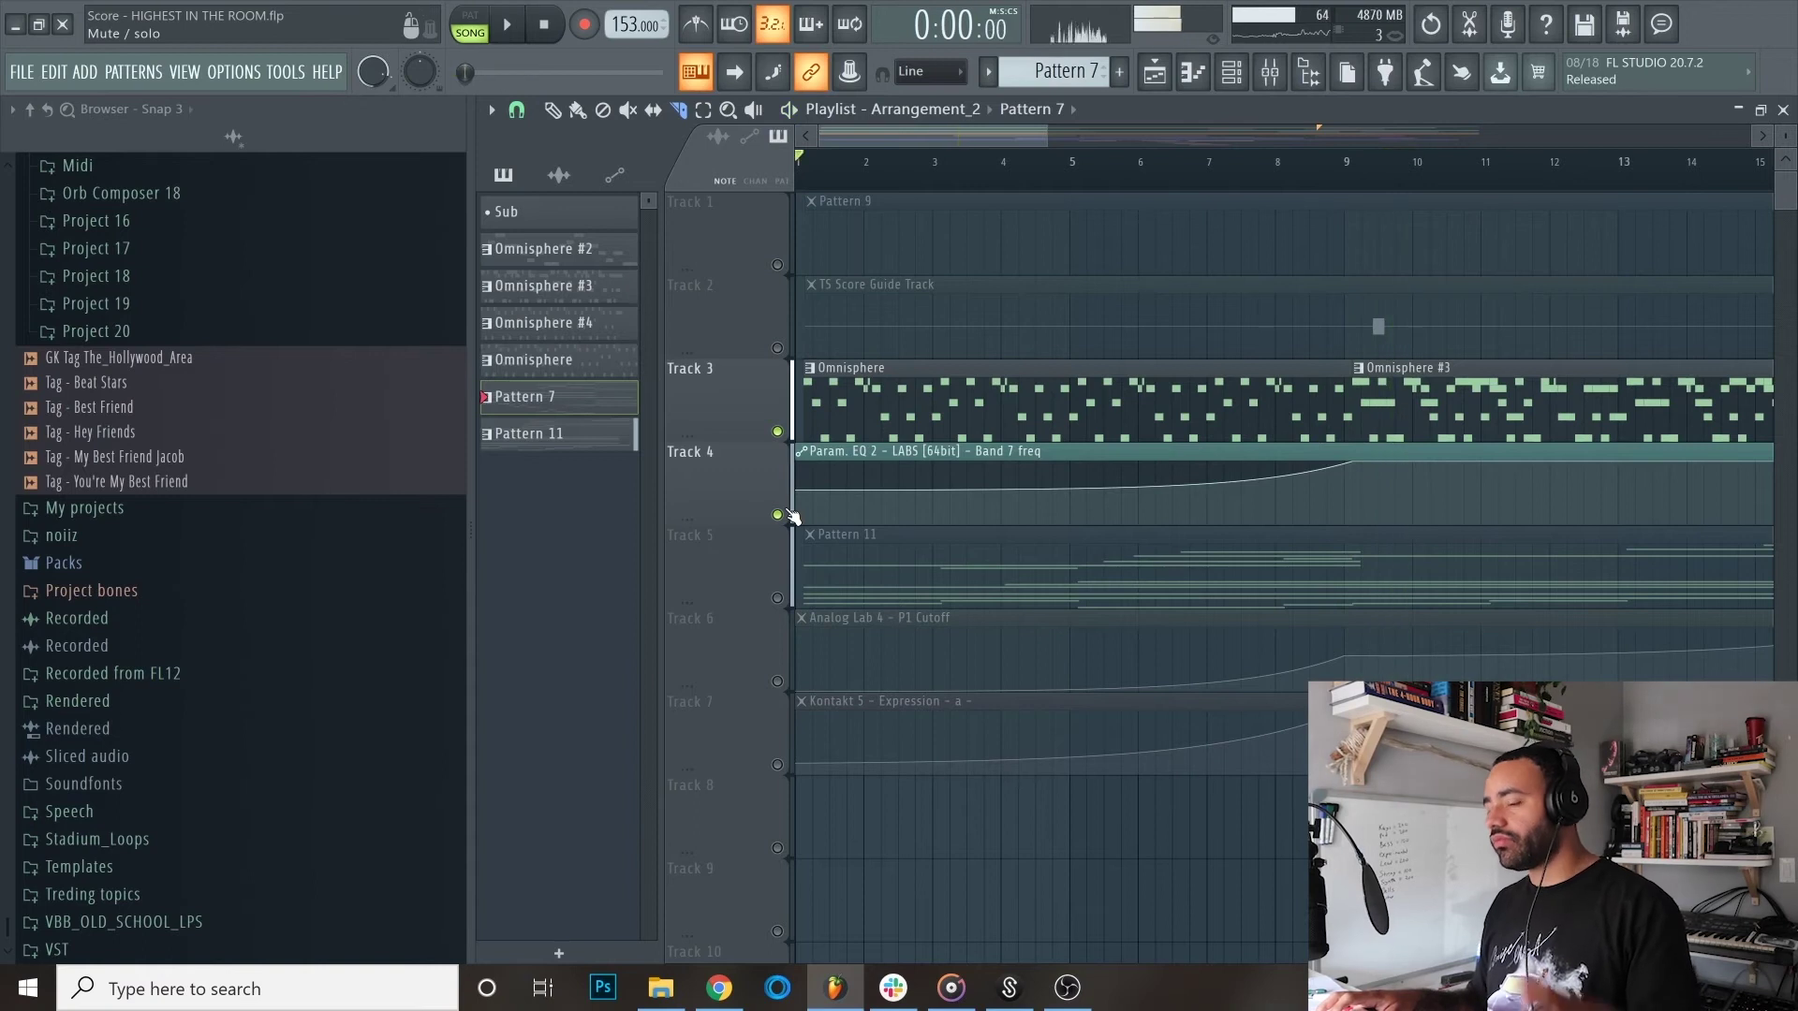
Step: Mute Track 4's Param EQ automation and audition Track 3's Omnisphere clips from bar 9
left_click(784, 514)
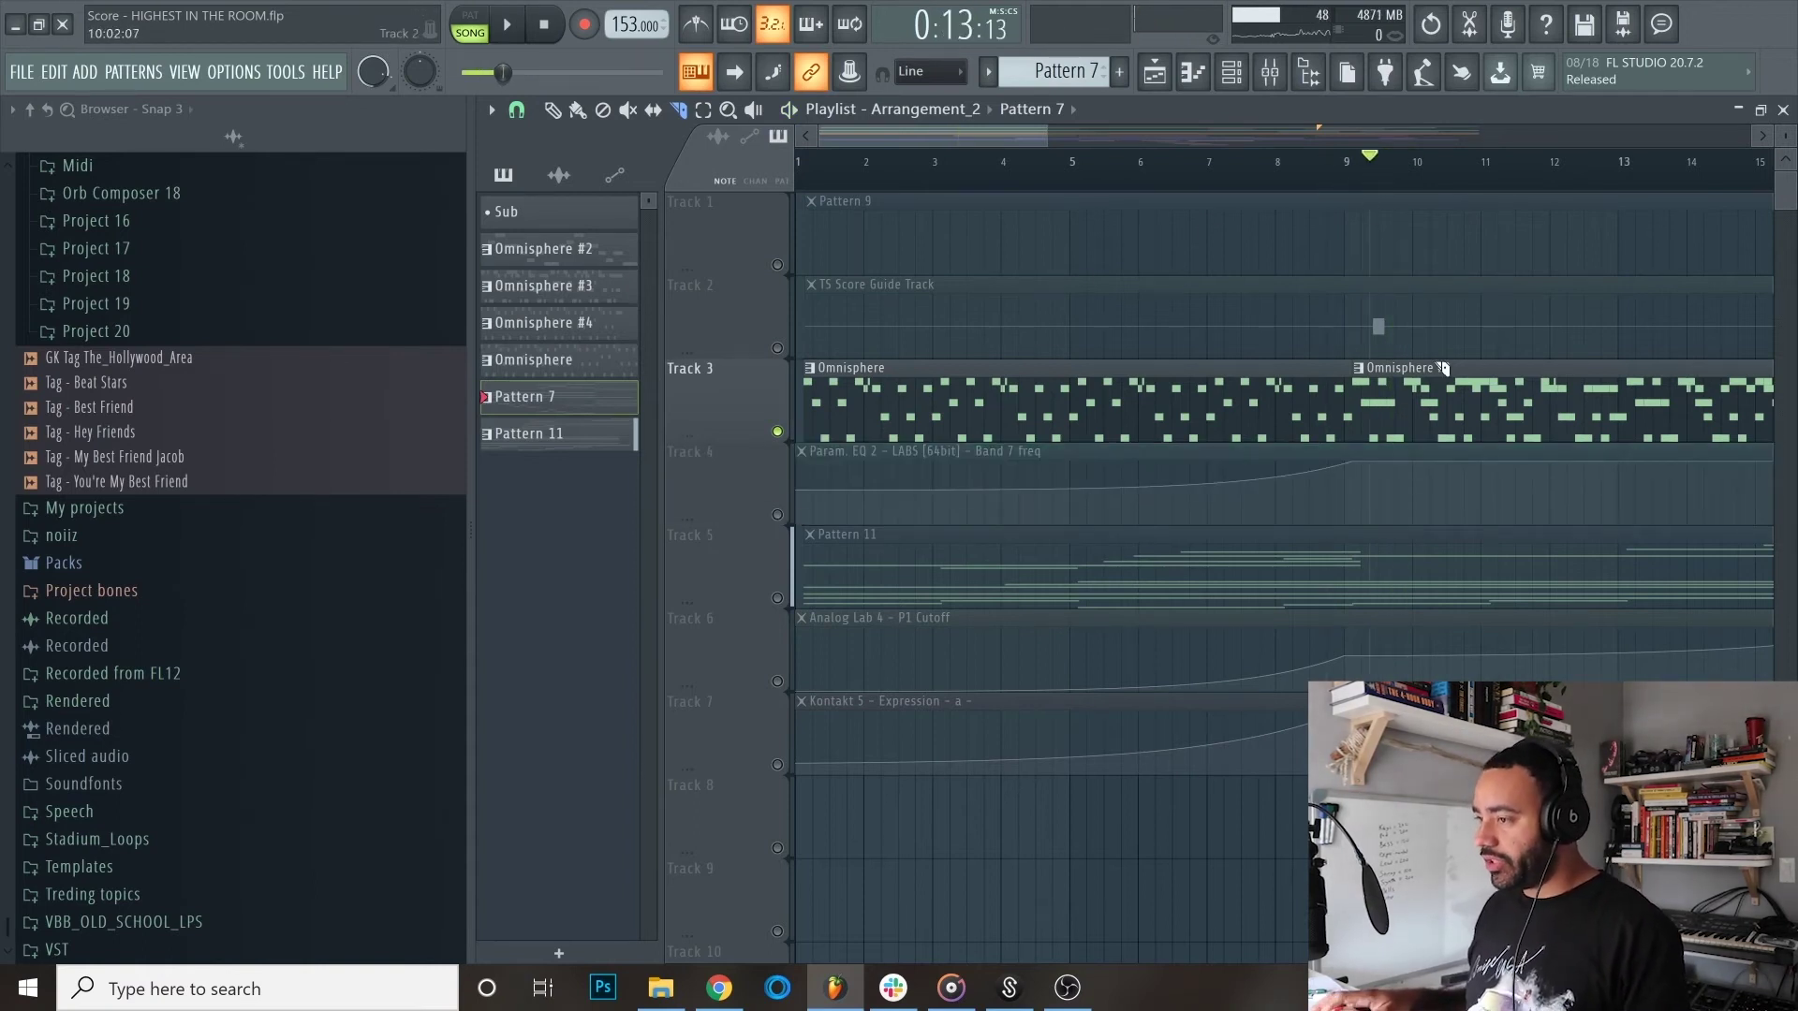
scroll(1423, 525, "up", 3, "ctrl")
scroll(962, 762, "down", 5)
scroll(947, 762, "up", 2)
left_click(778, 431)
key("space")
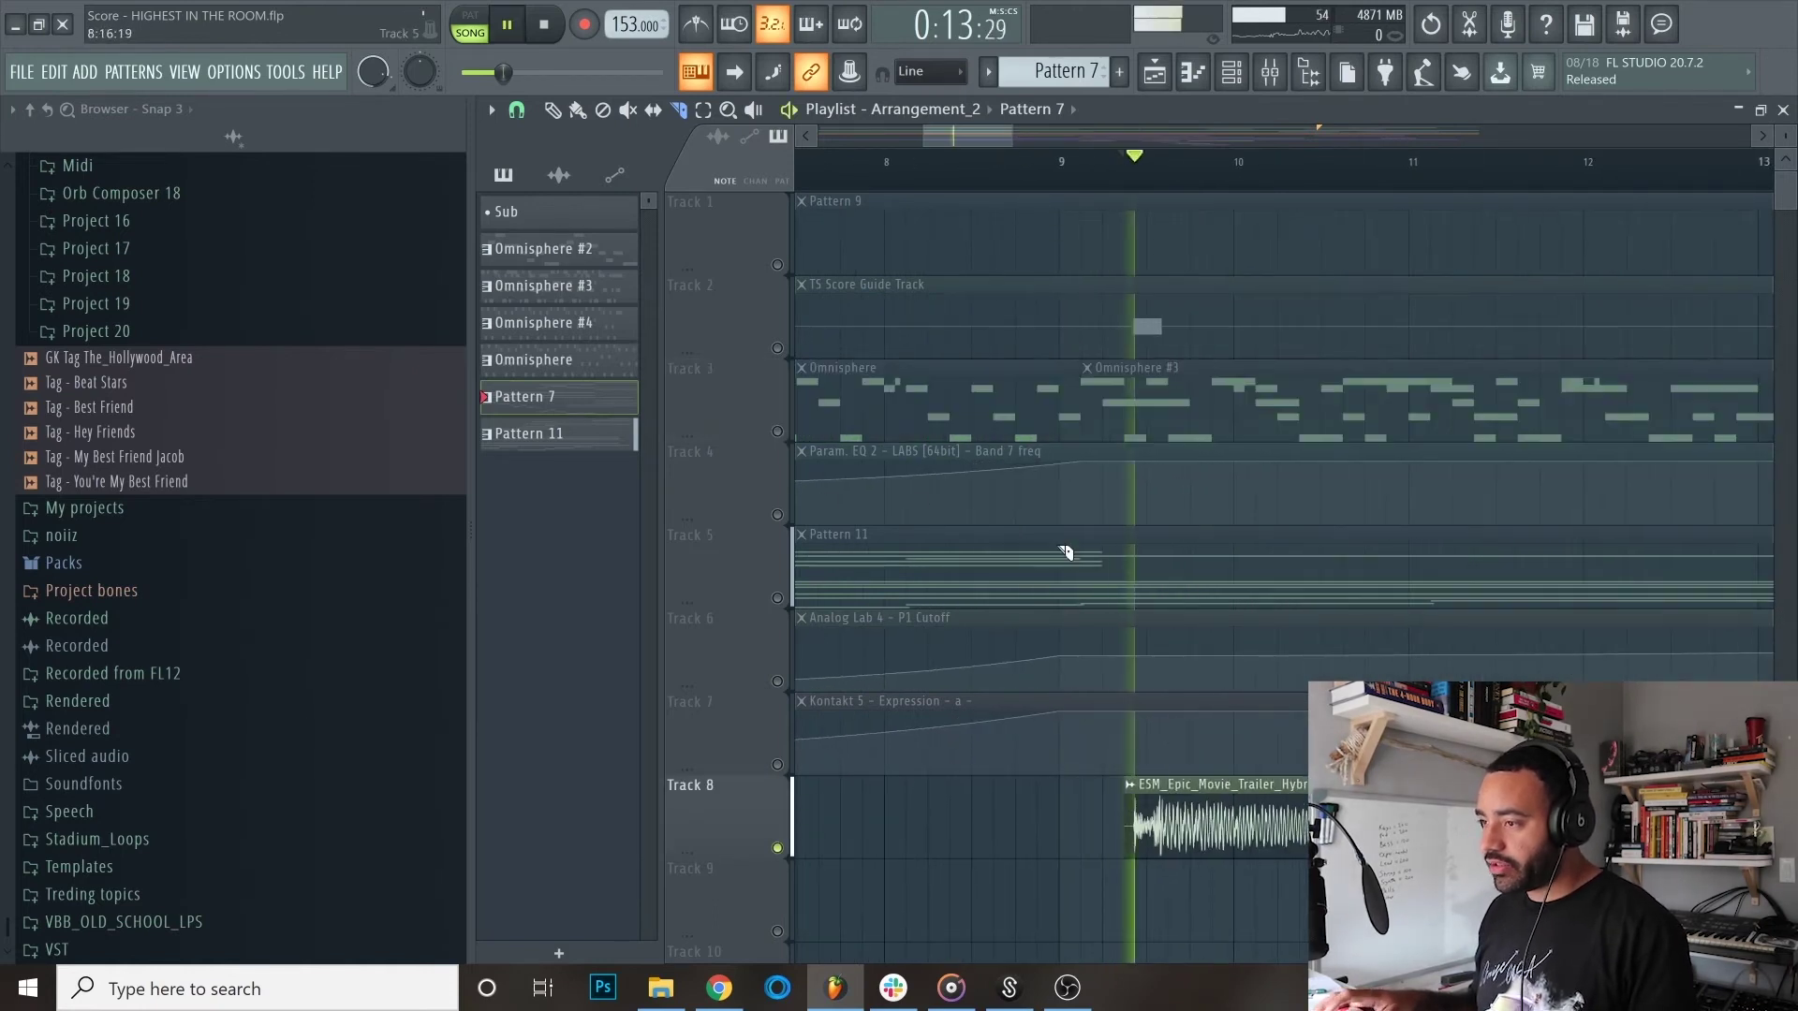
key("space")
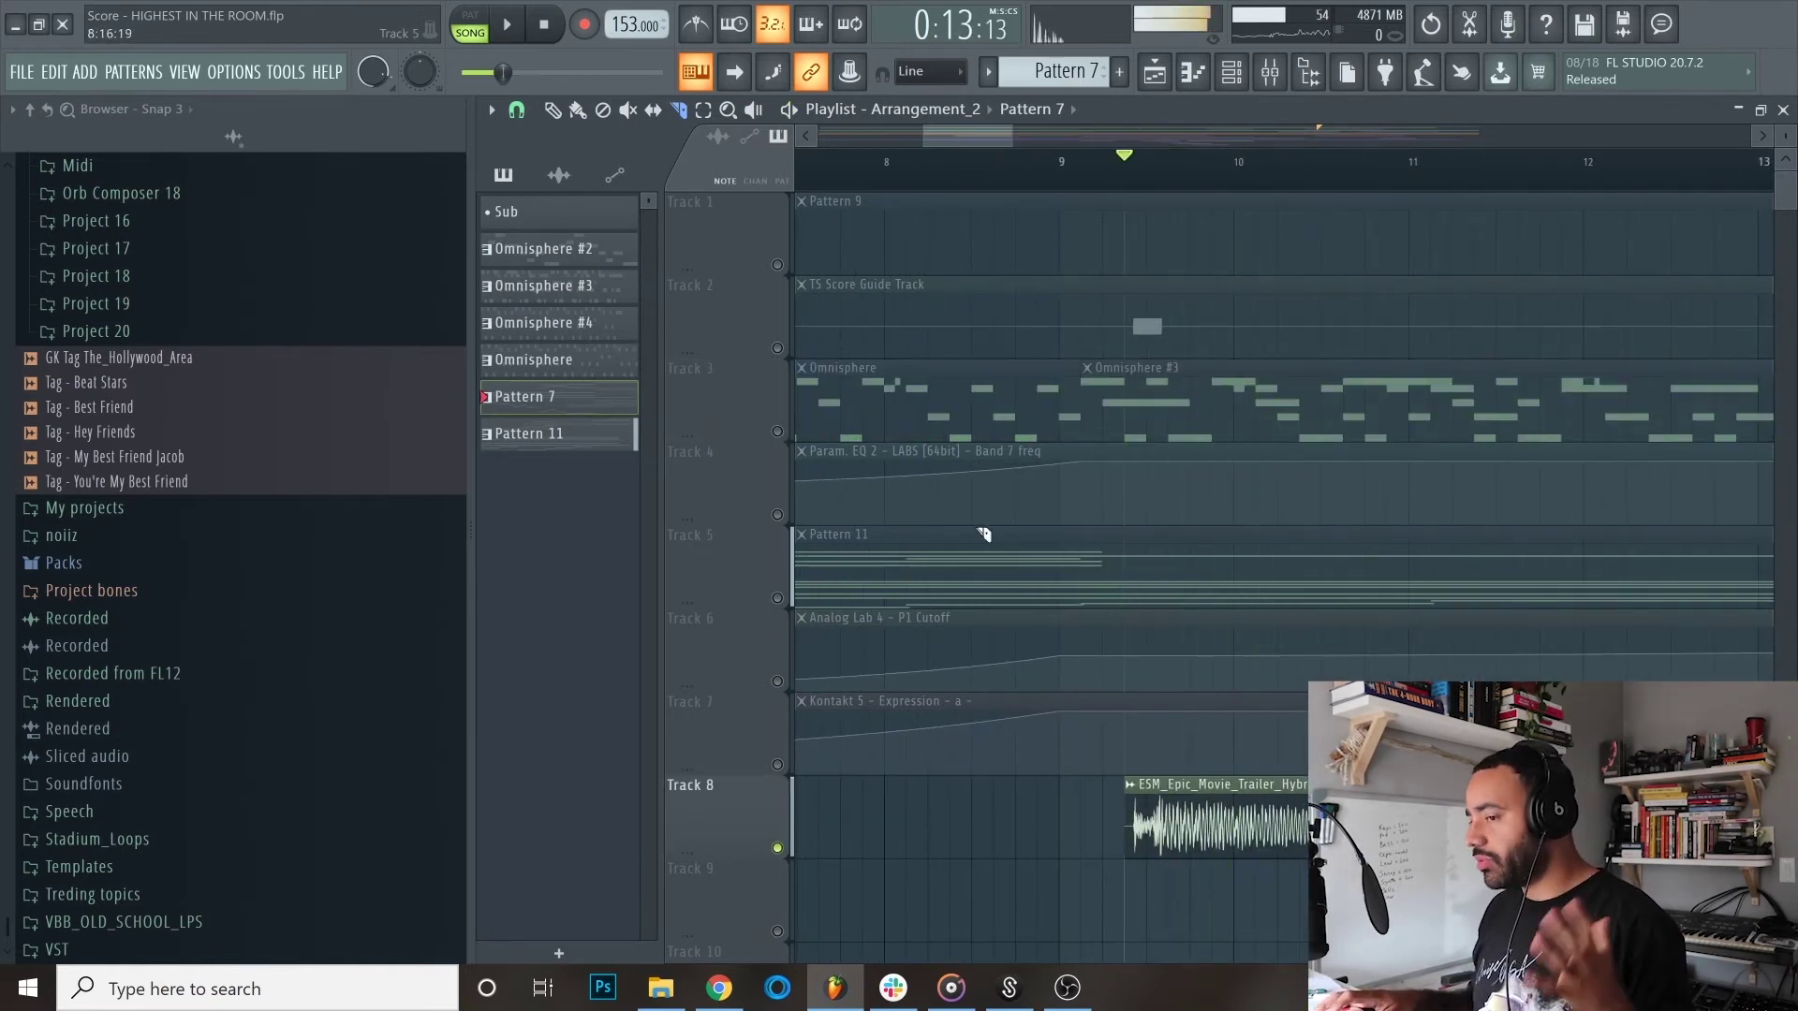
left_click(778, 431)
scroll(904, 504, "down", 4, "ctrl")
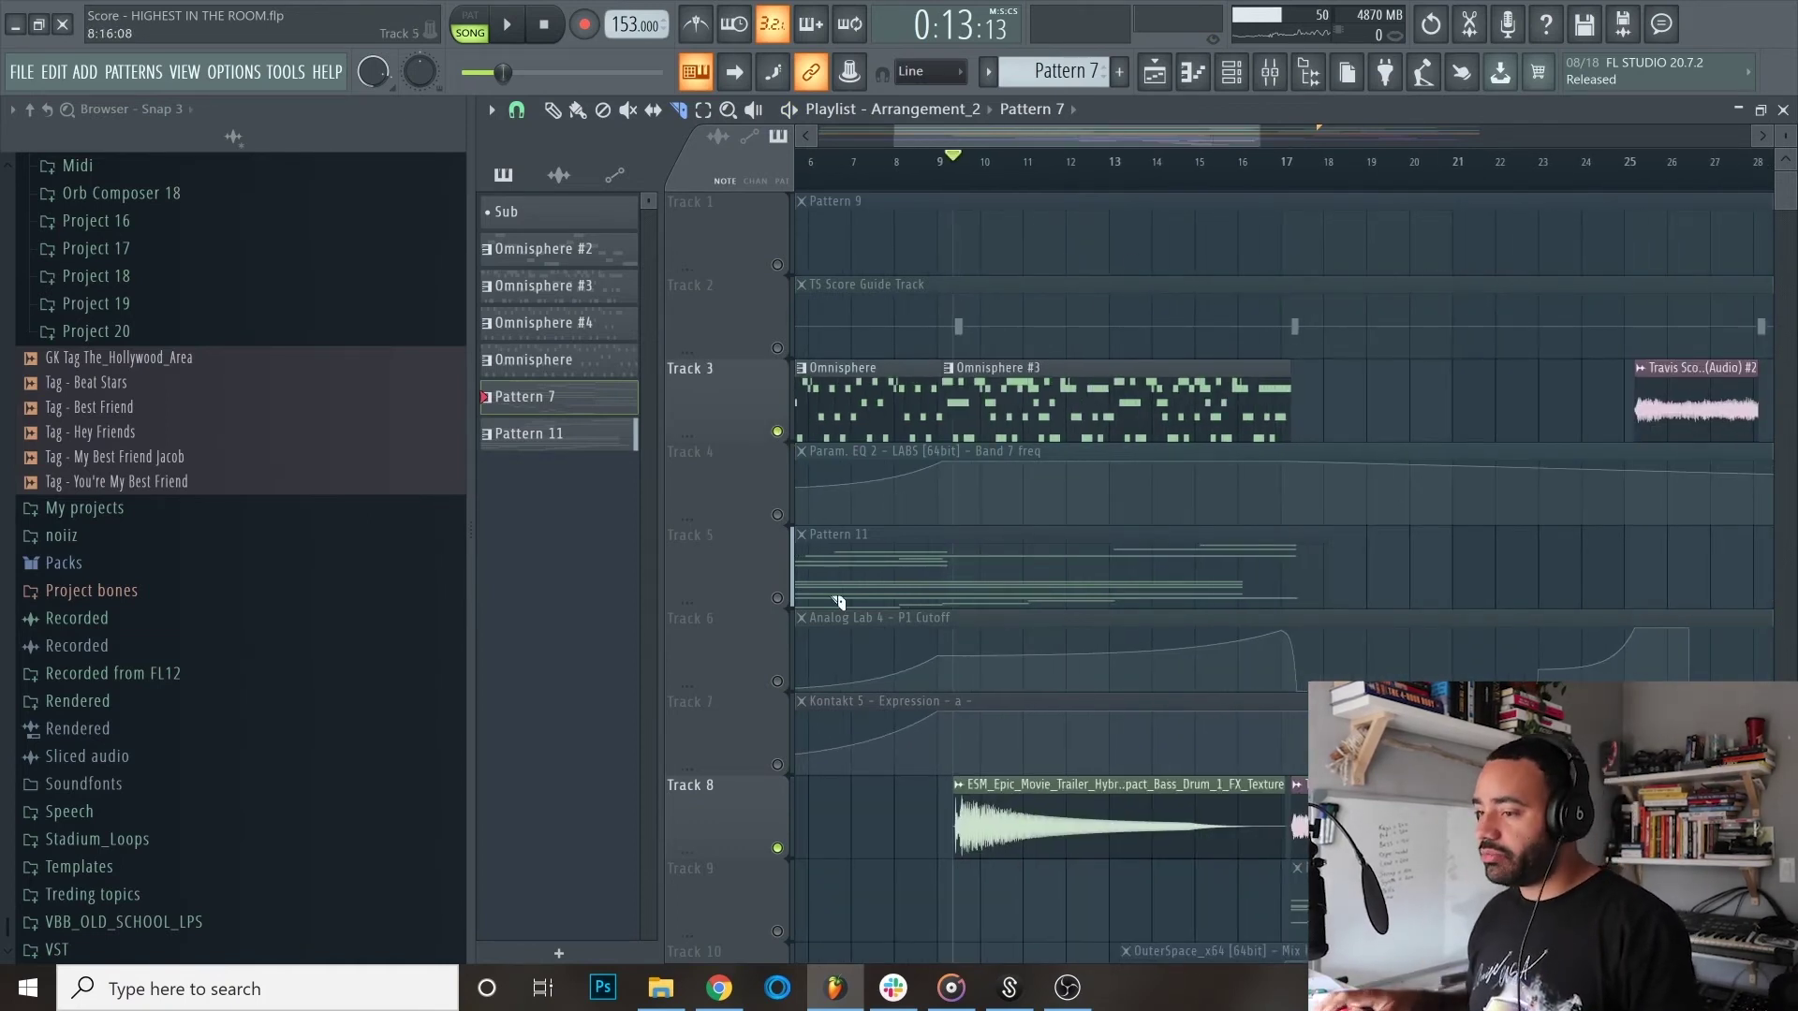
Step: Unmute every playlist track at once and browse the full arrangement
right_click(778, 681)
right_click(777, 682)
scroll(1128, 734, "down", 4)
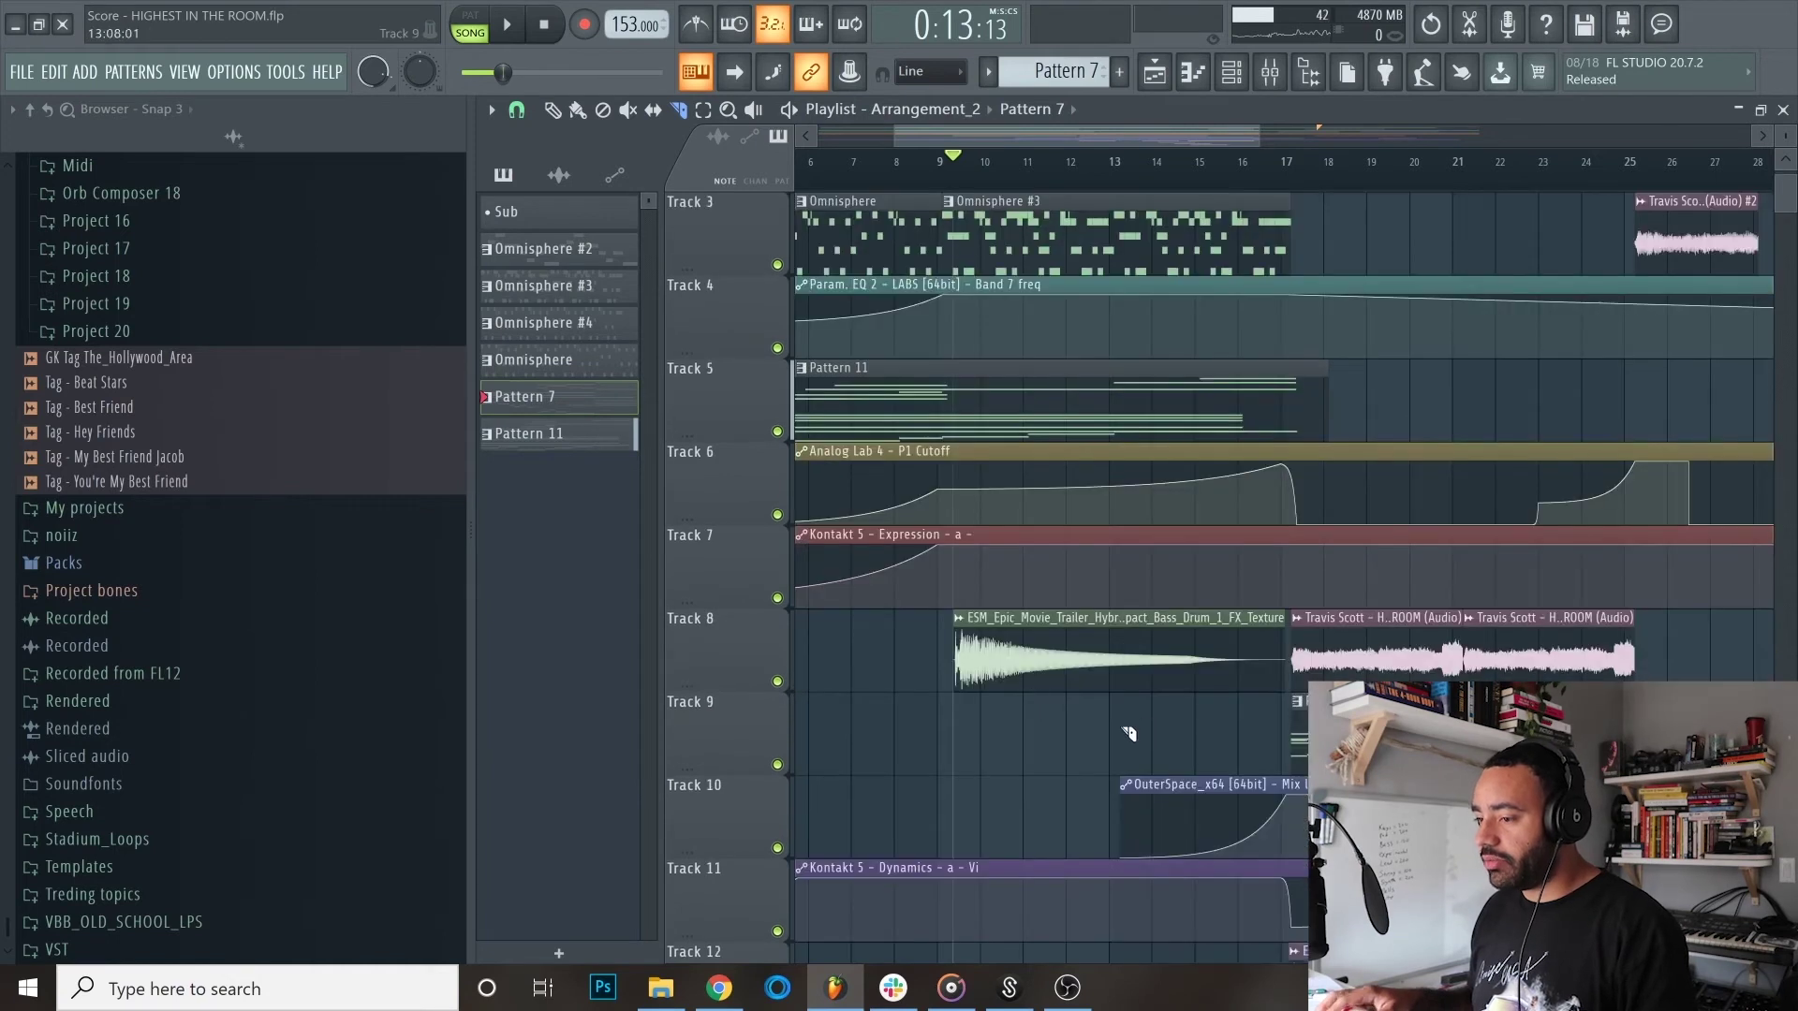
scroll(1293, 702, "up", 2, "ctrl")
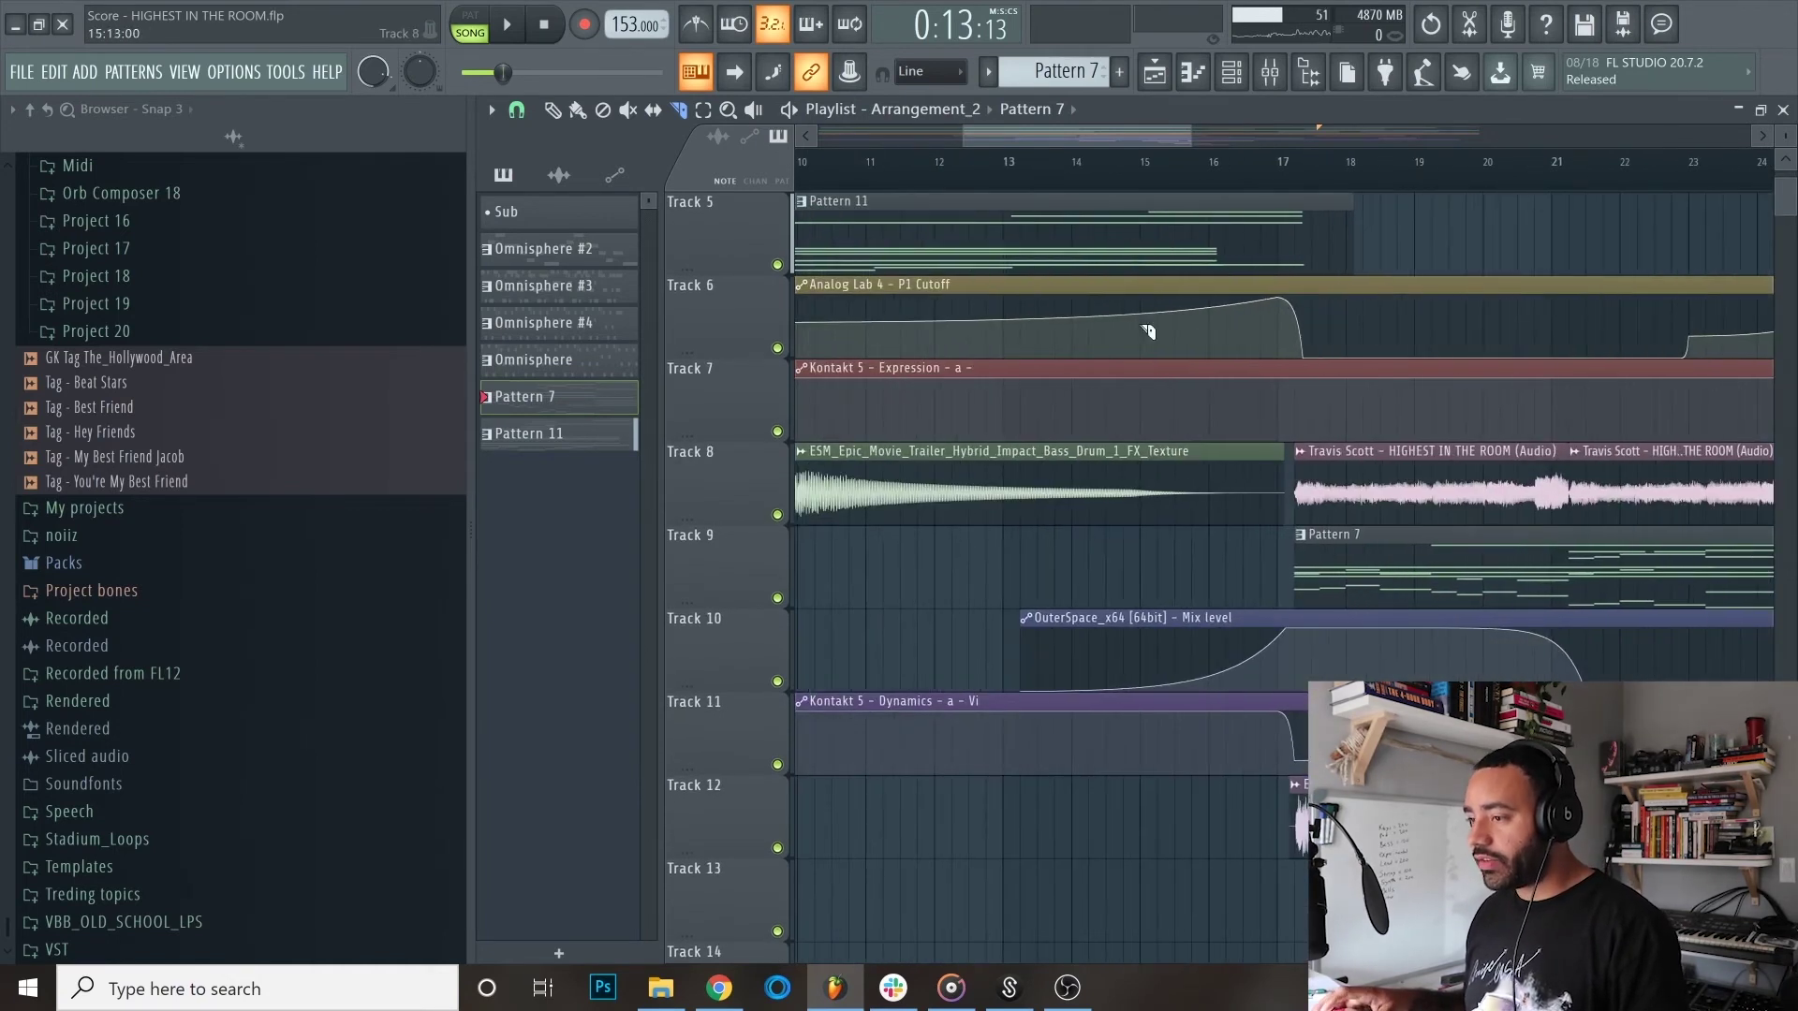
scroll(1168, 410, "up", 3)
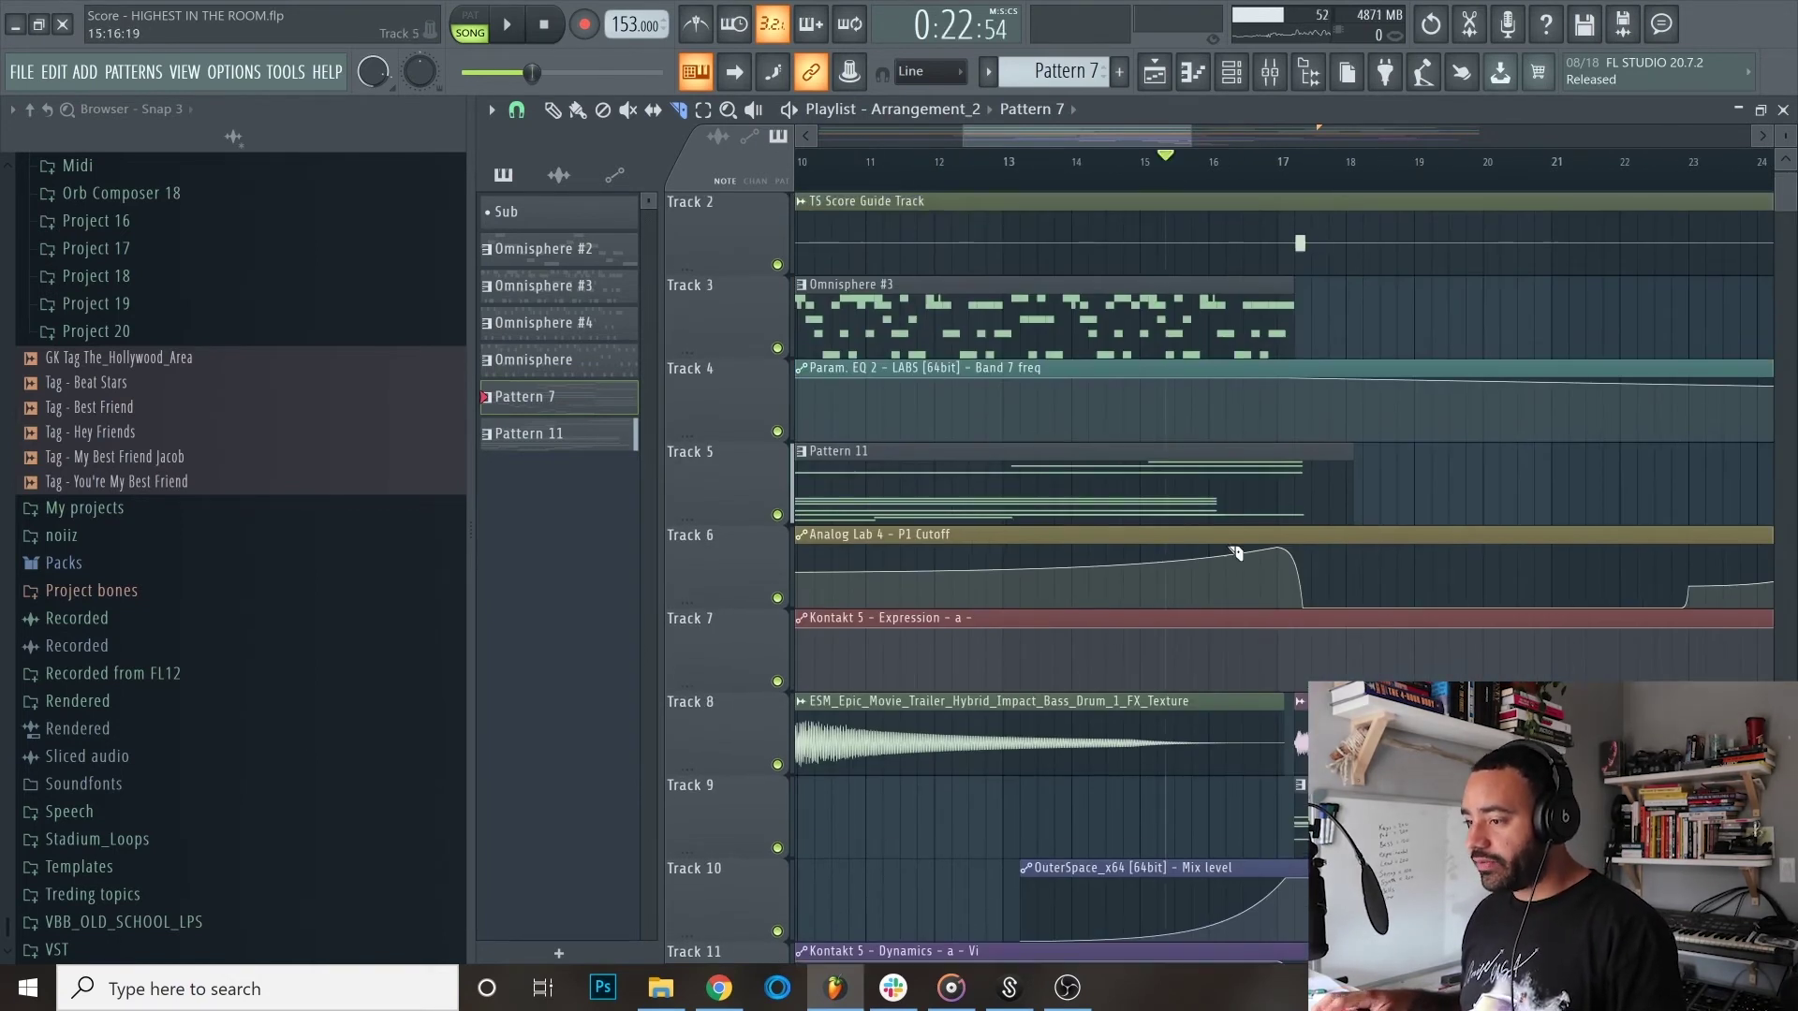
scroll(1227, 609, "down", 2)
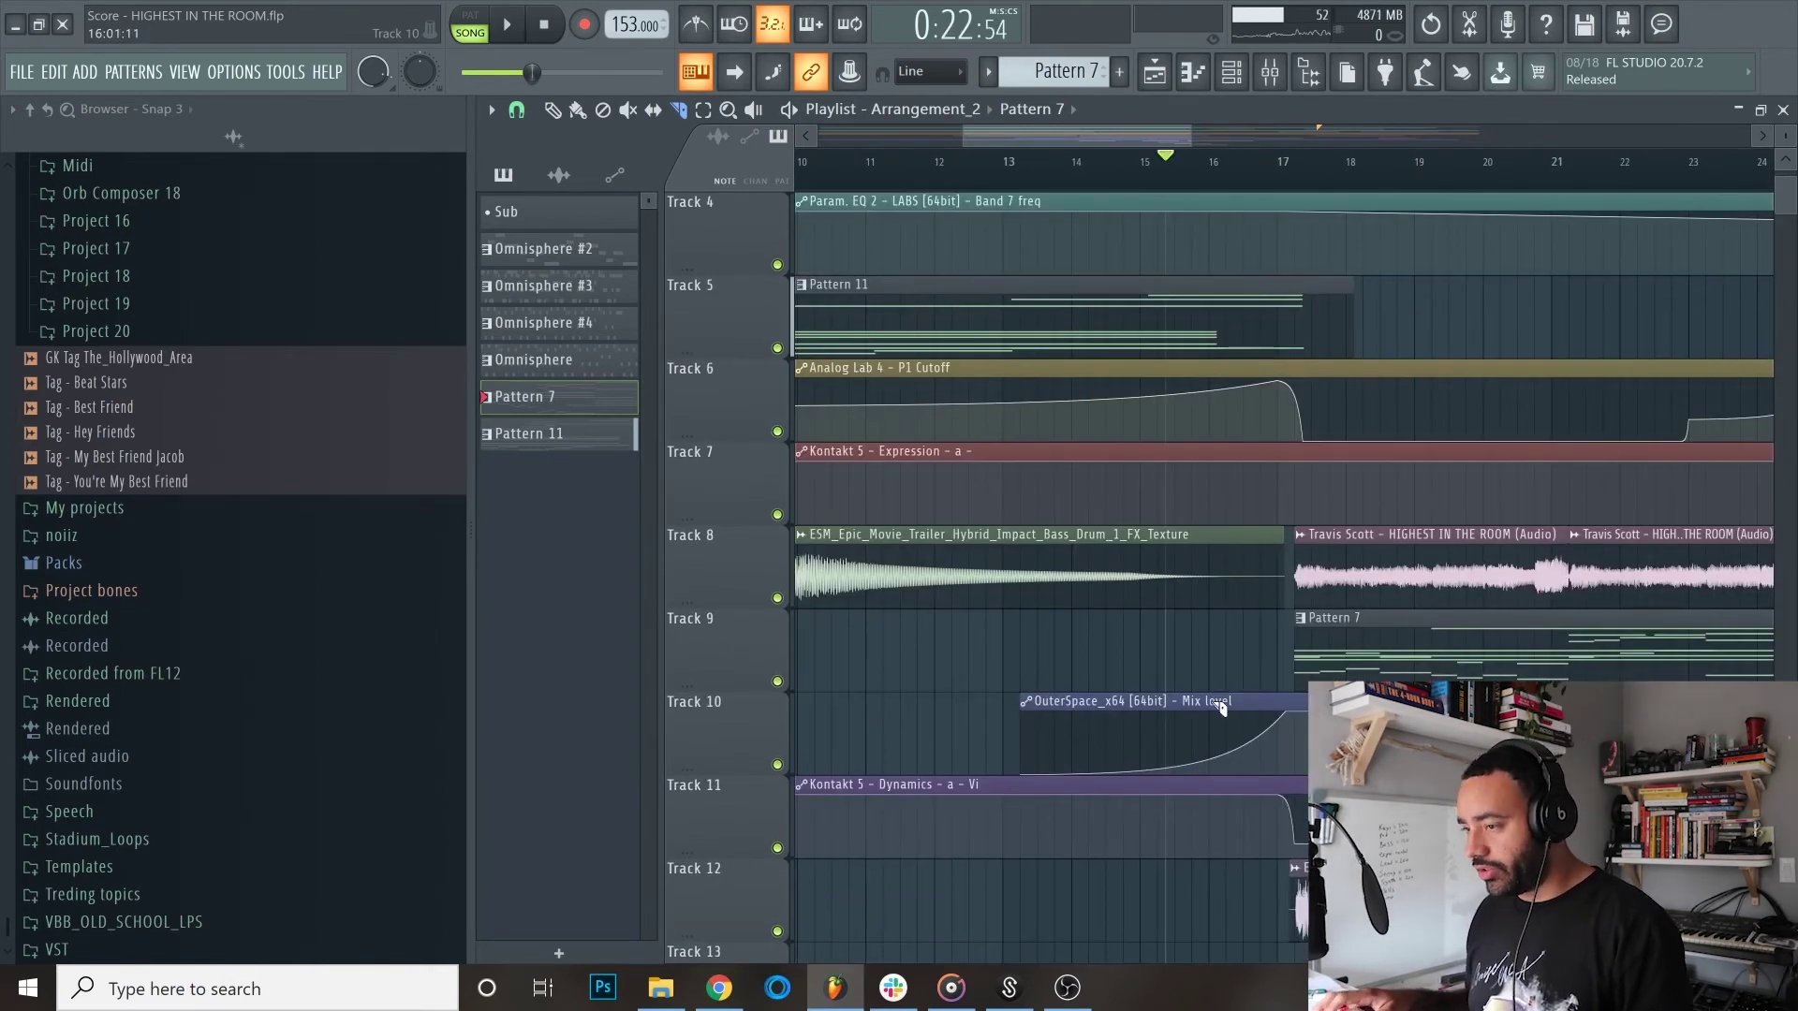
scroll(1220, 707, "up", 3)
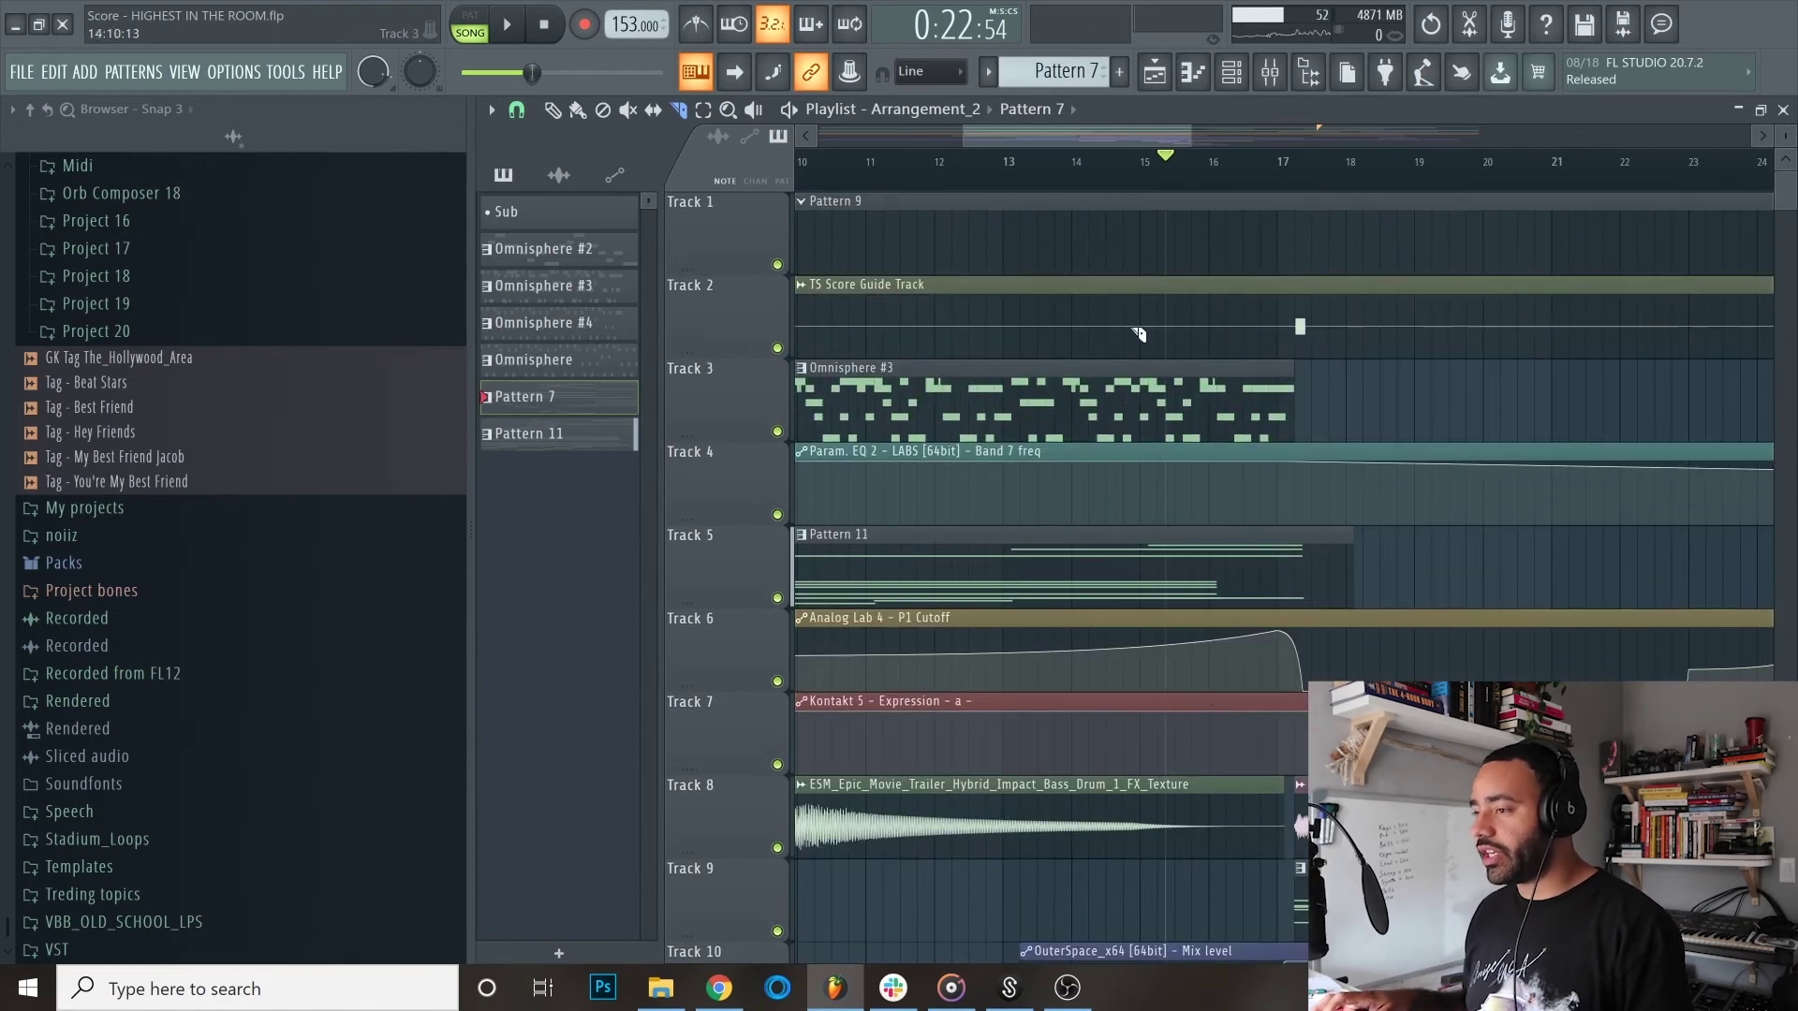
scroll(1787, 141, "up", 2)
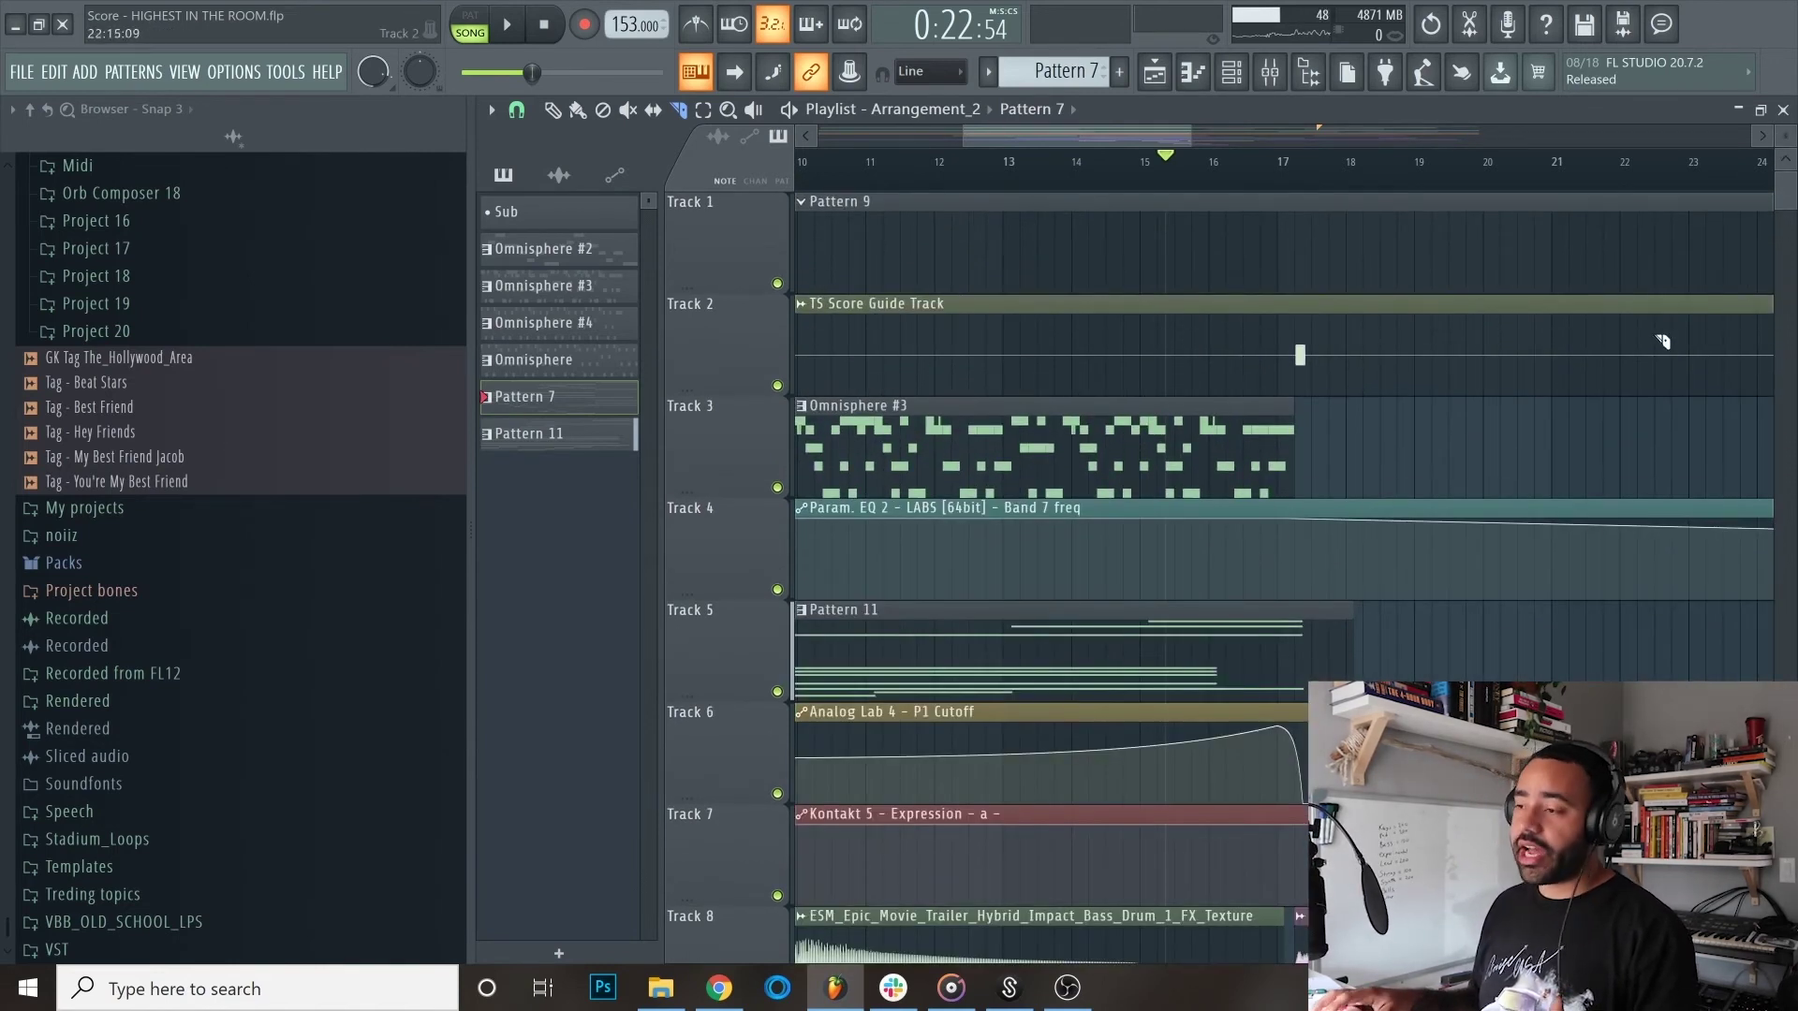
scroll(1529, 376, "down", 3)
scroll(1358, 332, "up", 2, "ctrl")
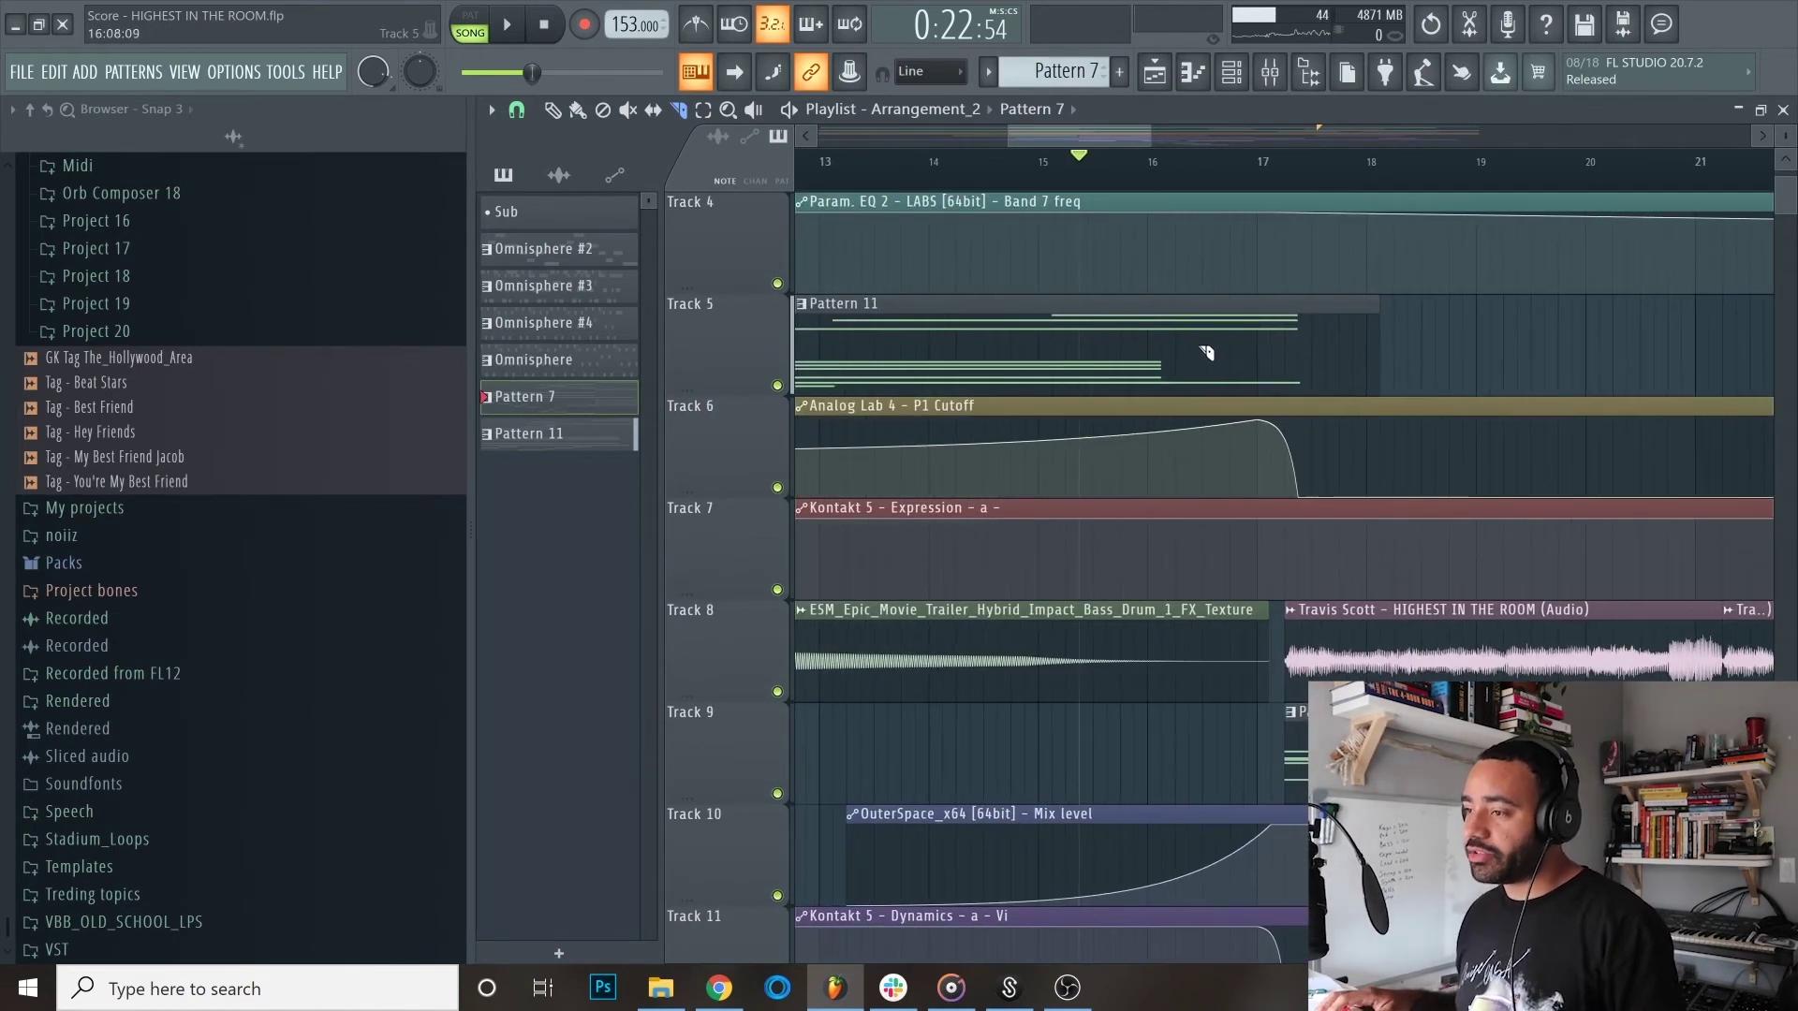
scroll(1625, 199, "up", 3)
scroll(986, 178, "down", 3)
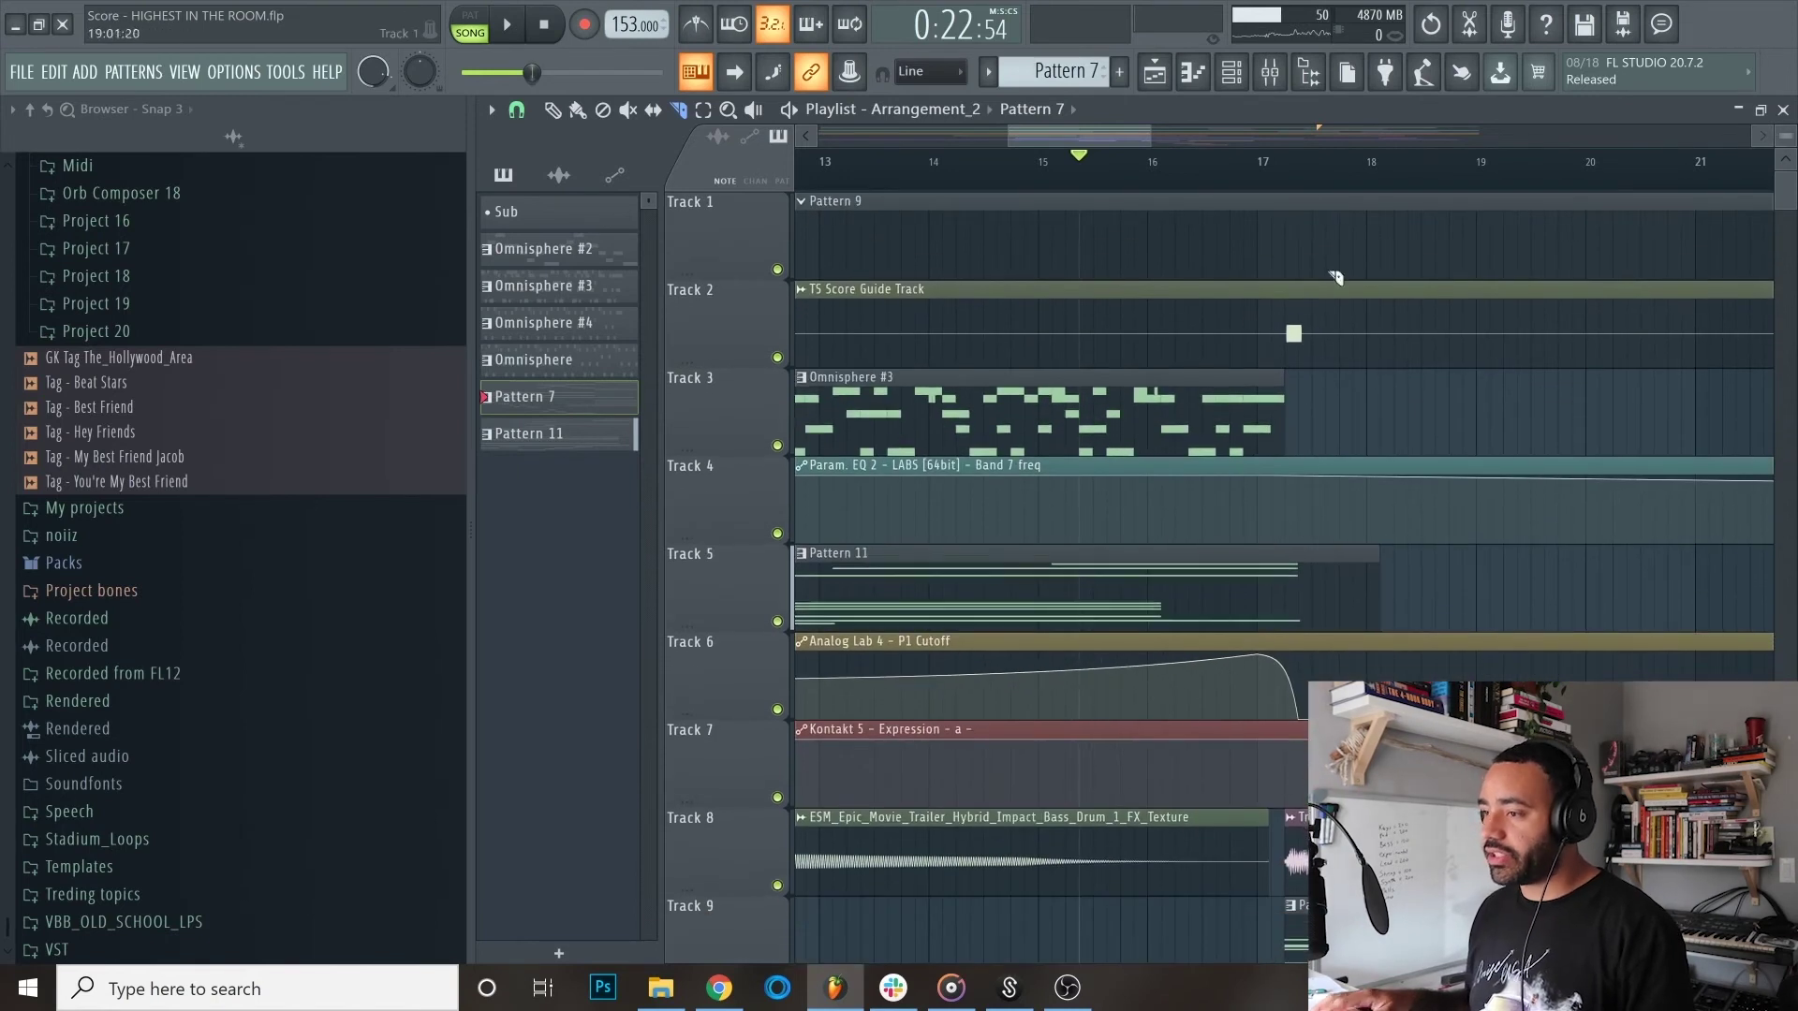
Step: Move the song position just before bar 15 and return to the Playlist for playback
left_click(986, 178)
scroll(1083, 298, "up", 3)
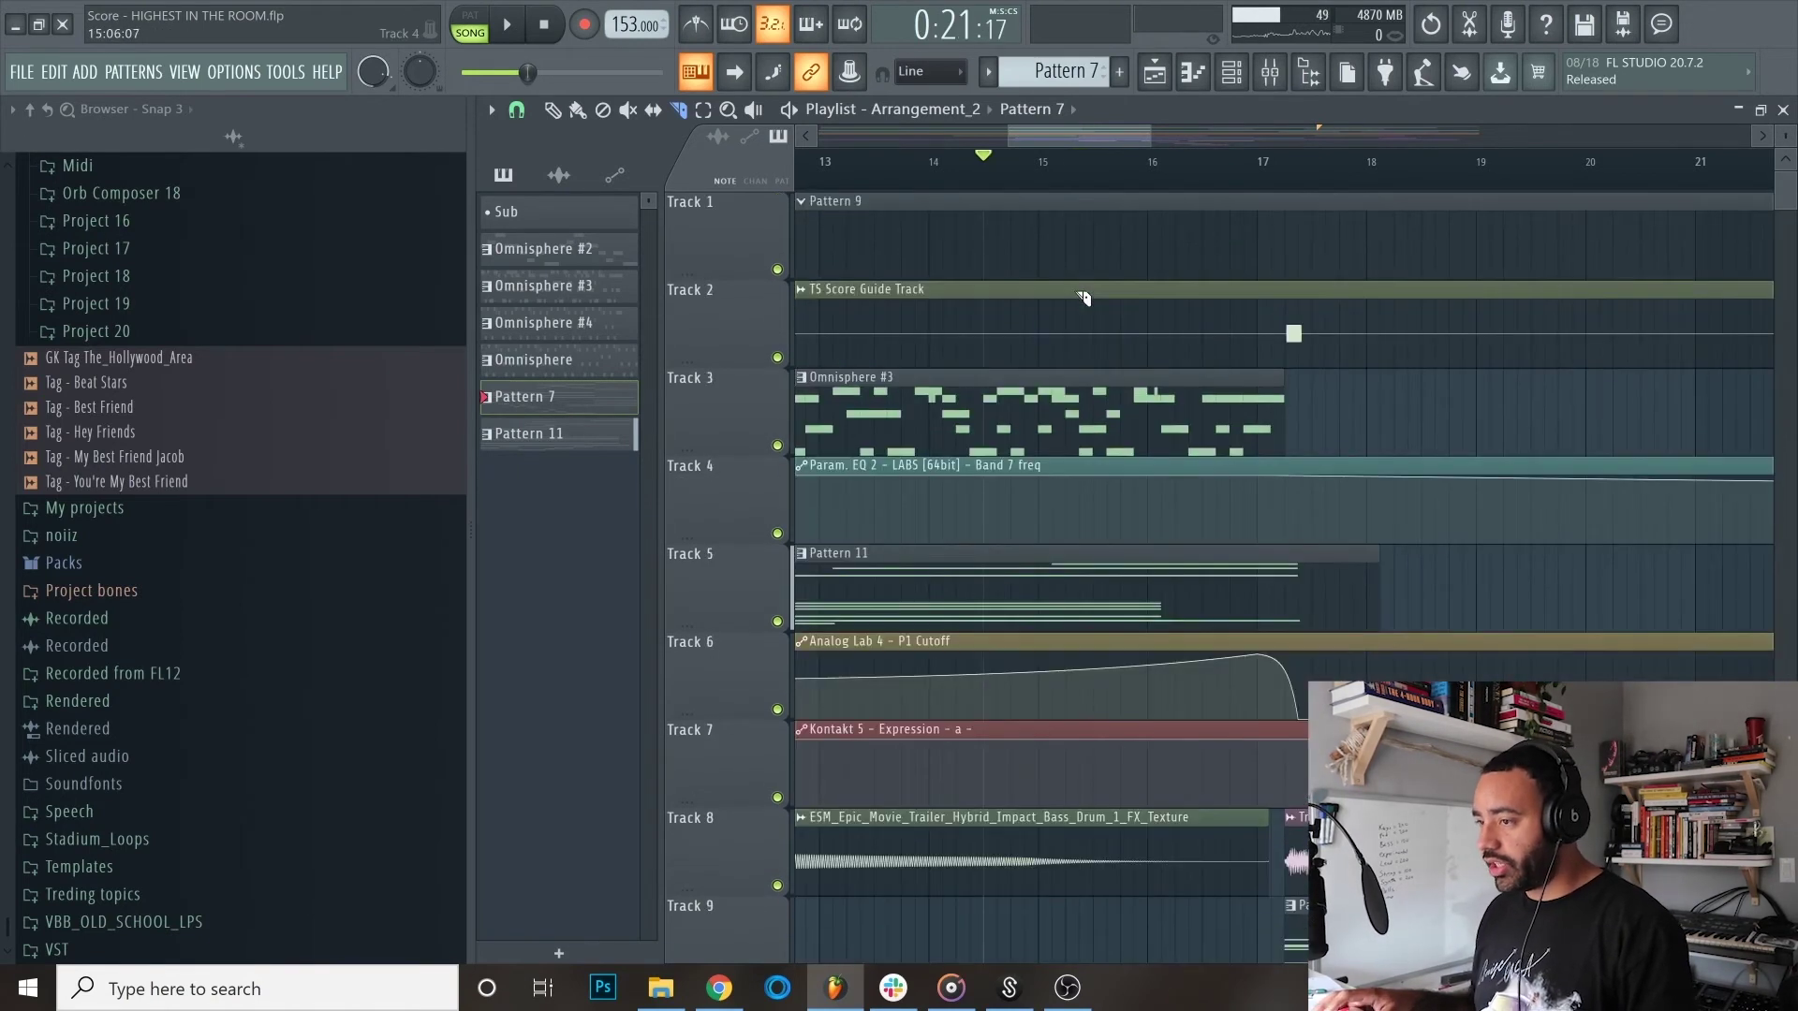
left_click_drag(1067, 140, 1047, 140)
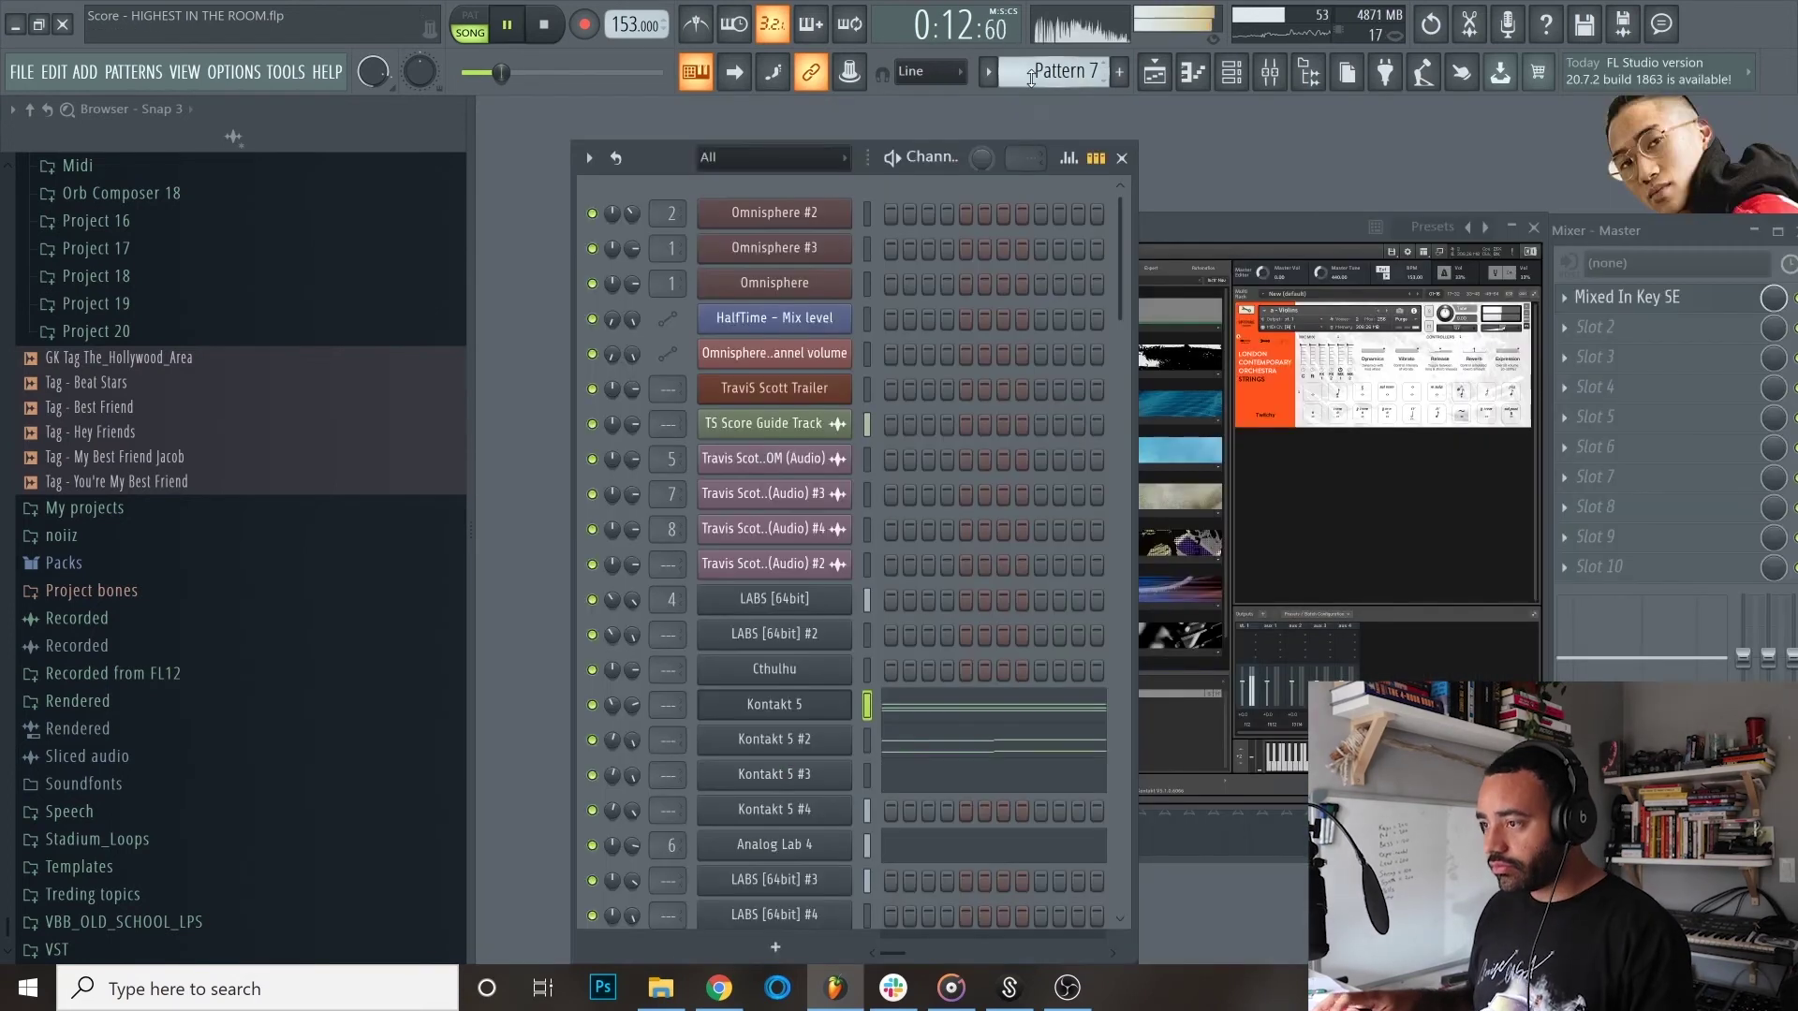
left_click(1155, 72)
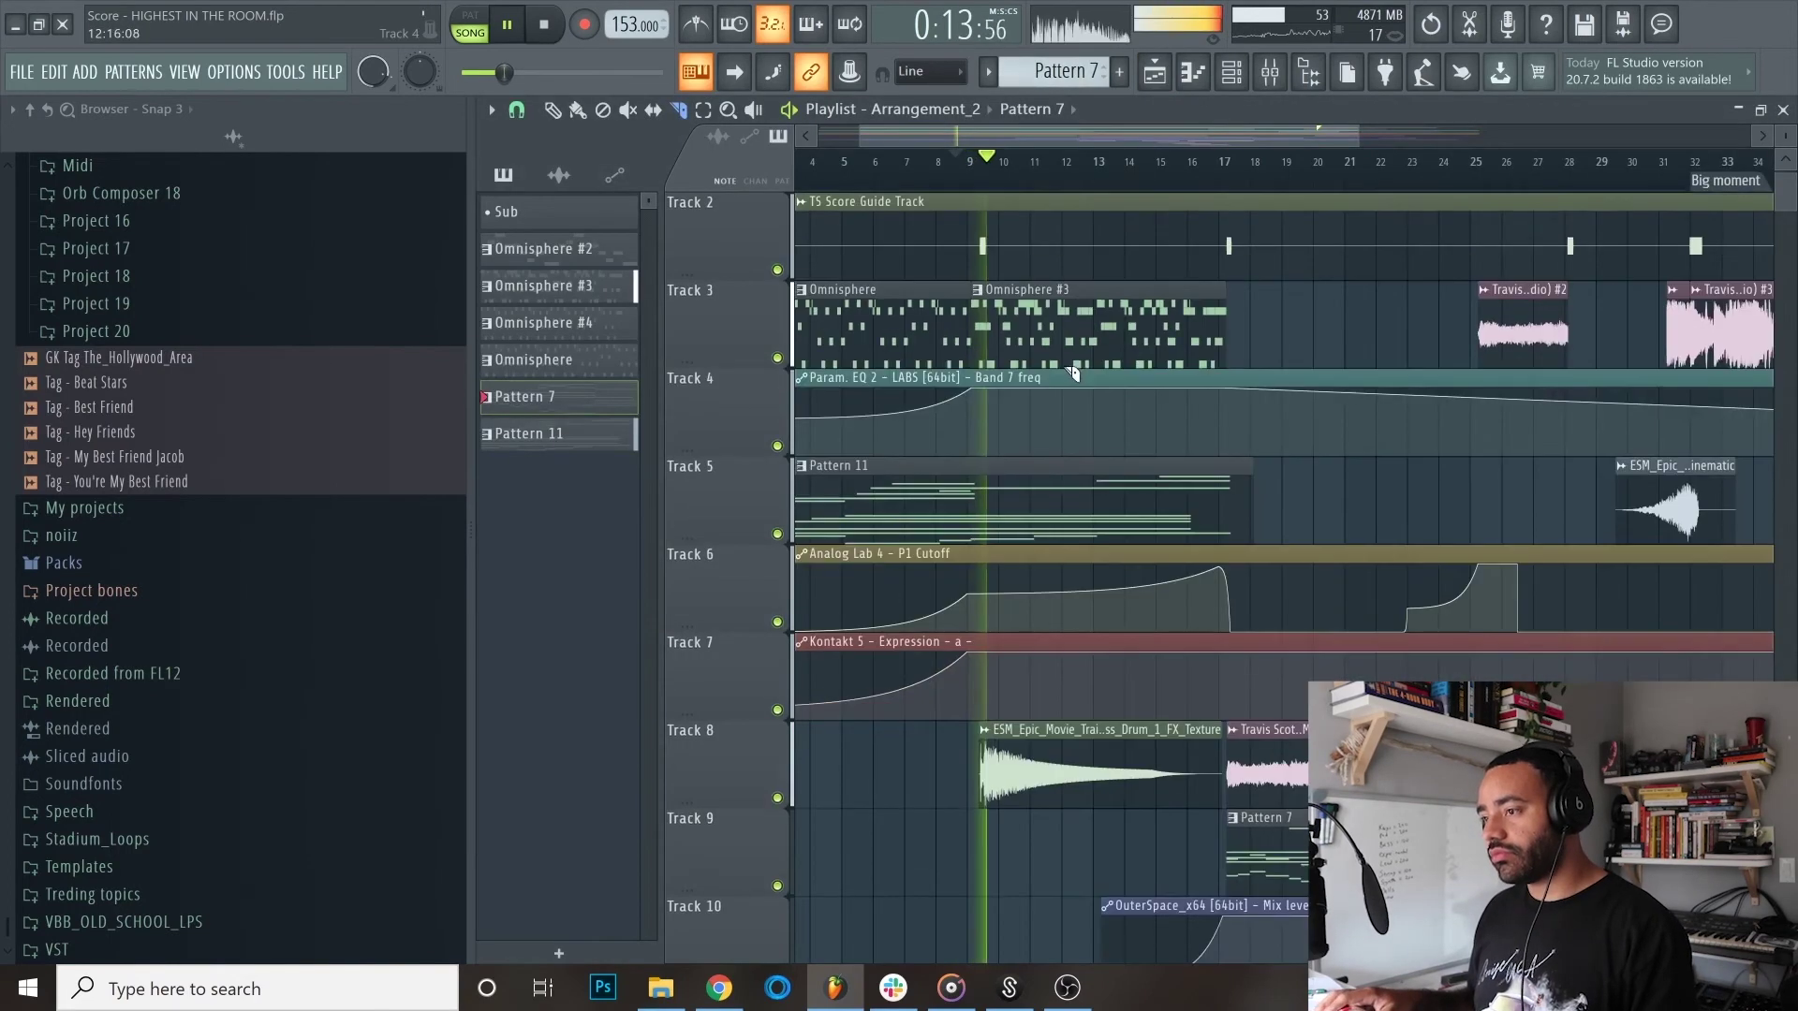
Step: Stop playback and set the song position at bar 17, near Track 8's HIGHEST IN THE ROOM audio
scroll(1119, 235, "up", 3)
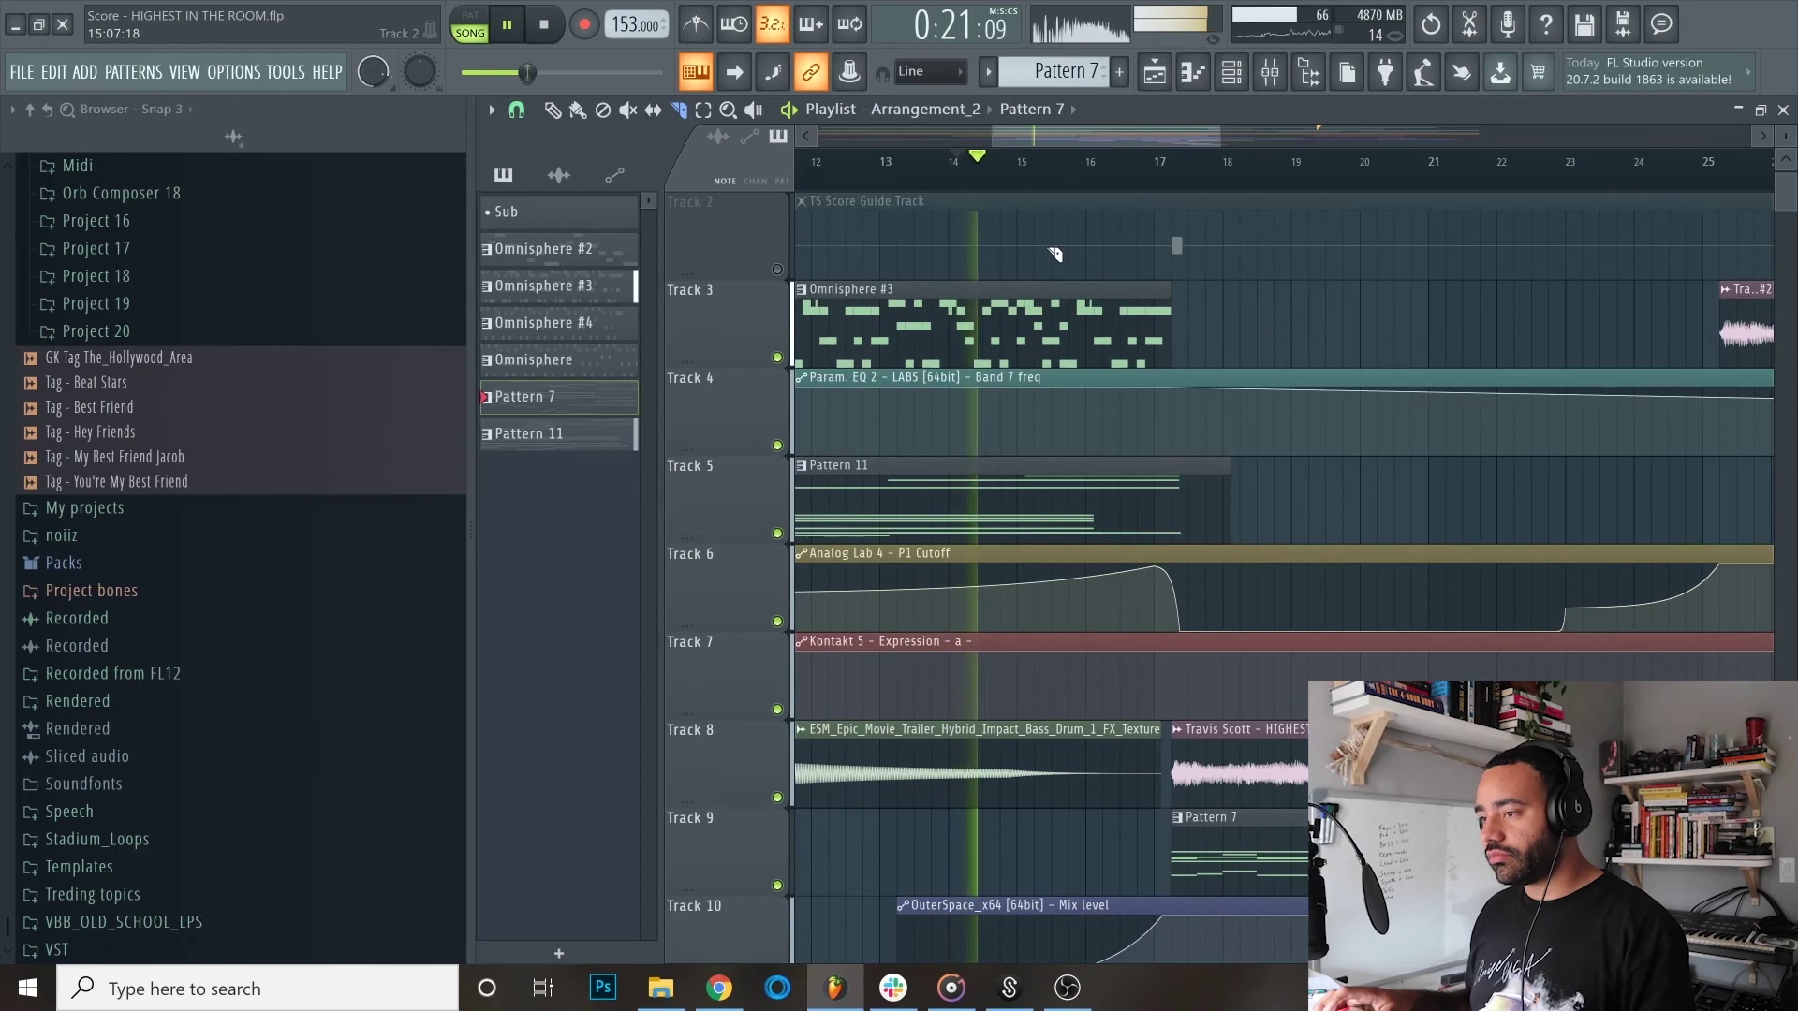
scroll(1056, 249, "up", 2)
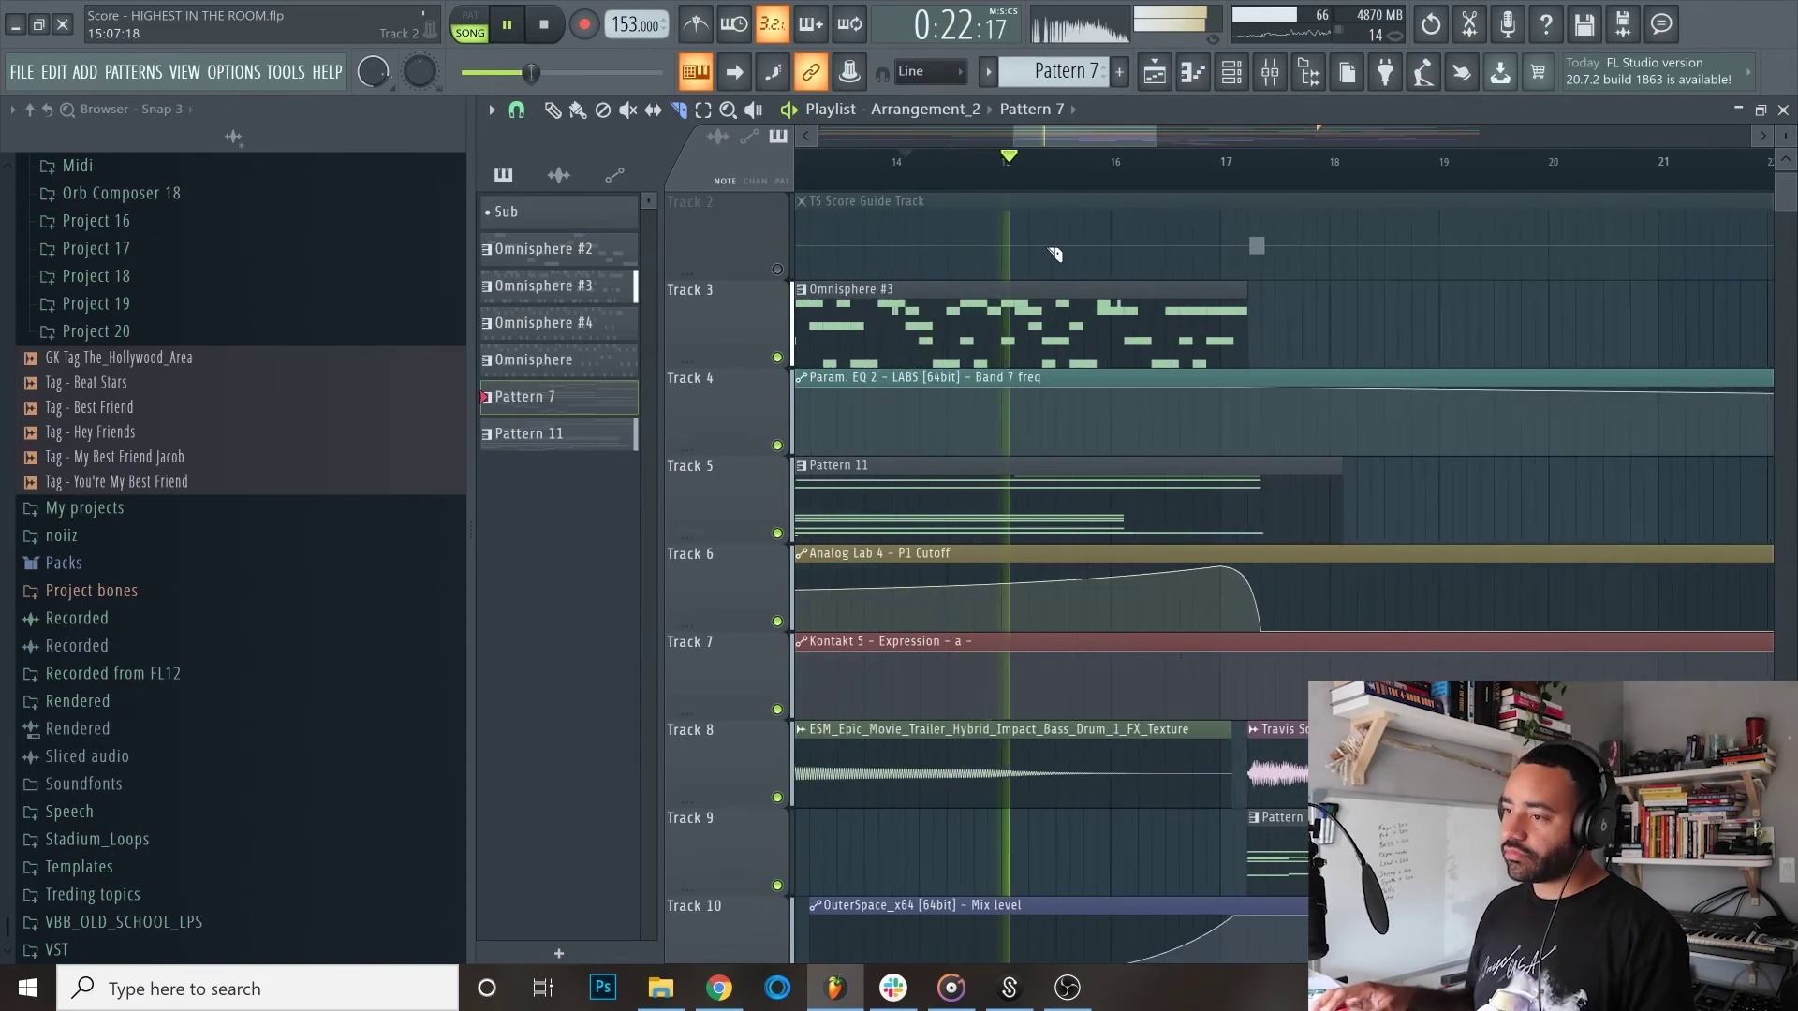
scroll(1372, 458, "up", 2)
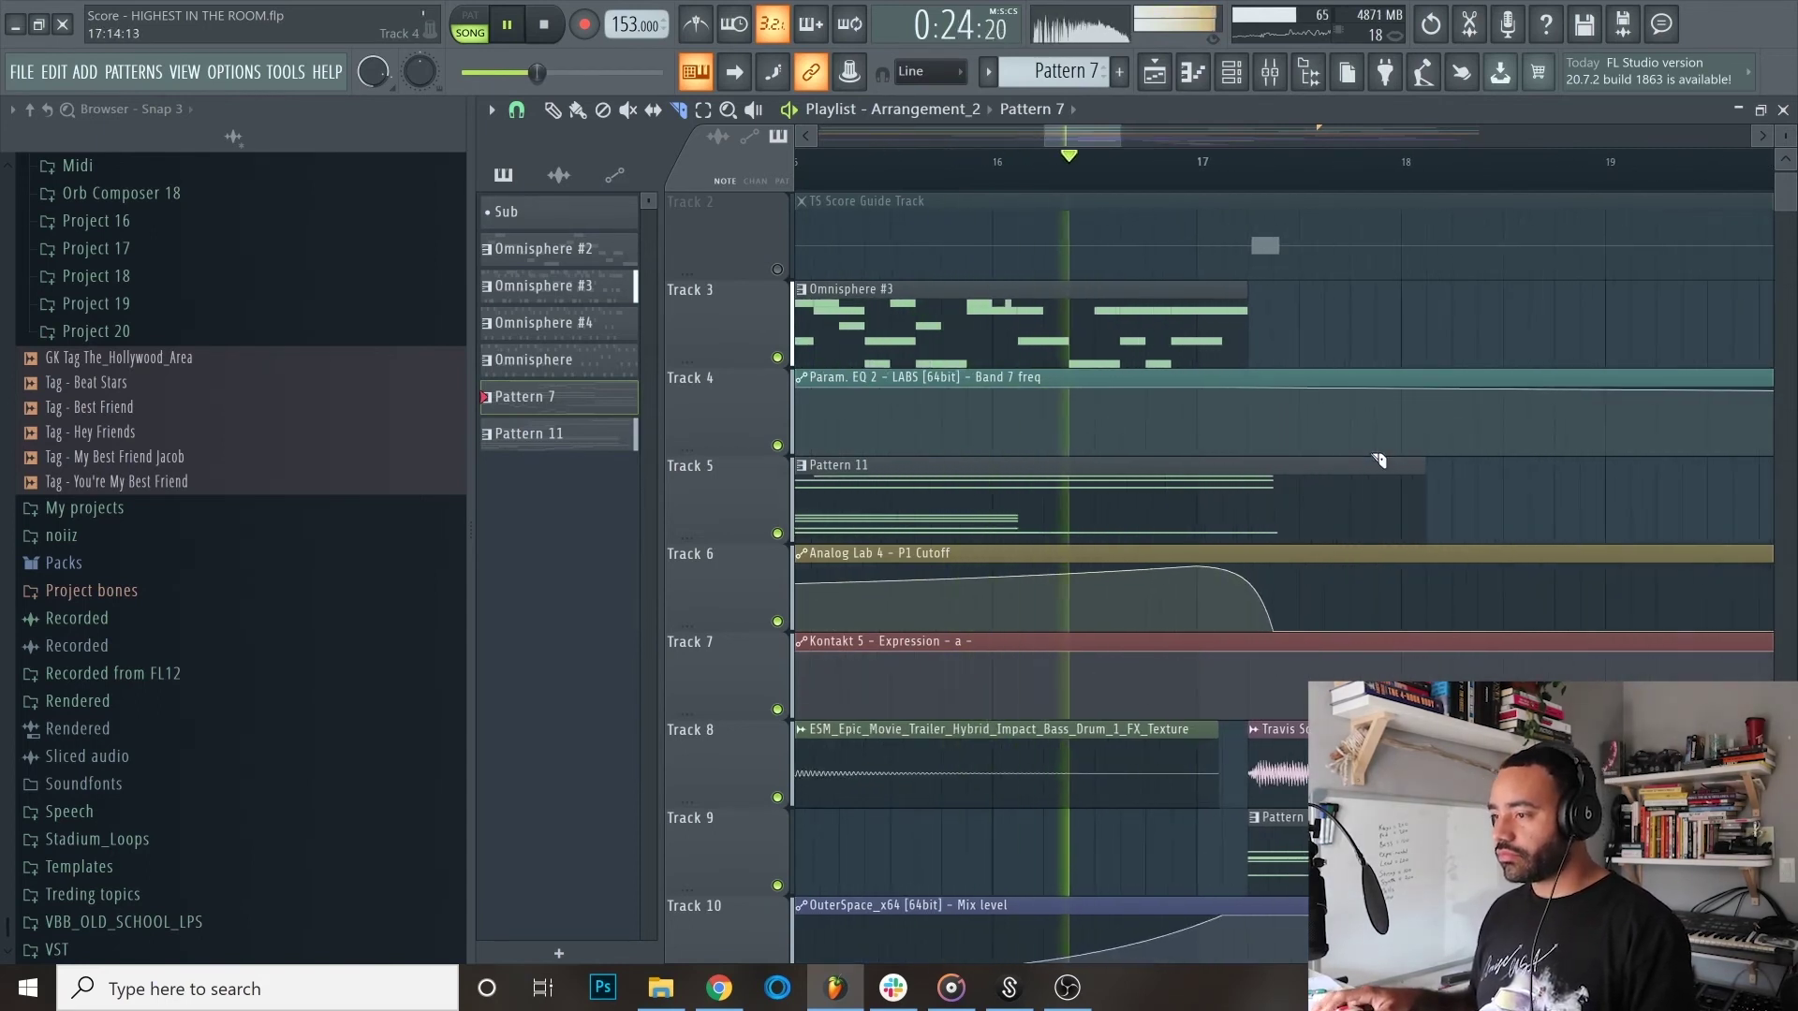
scroll(1379, 460, "down", 2)
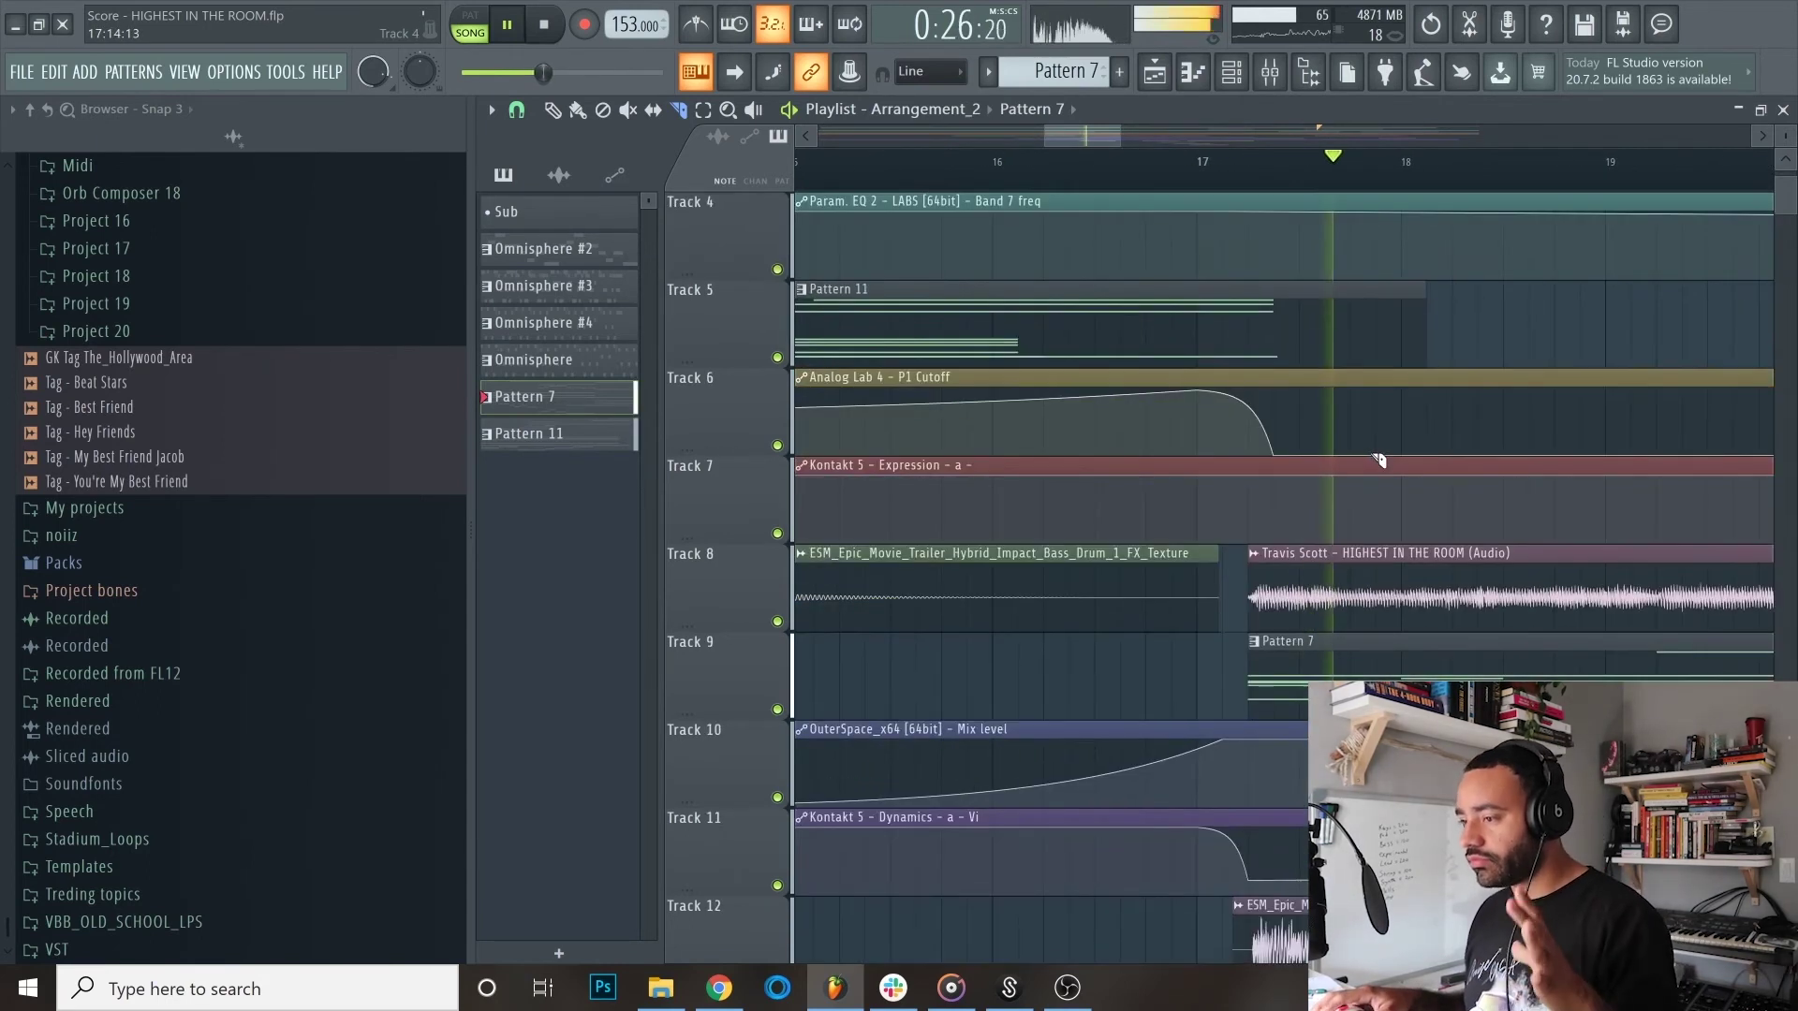
scroll(1379, 460, "down", 3)
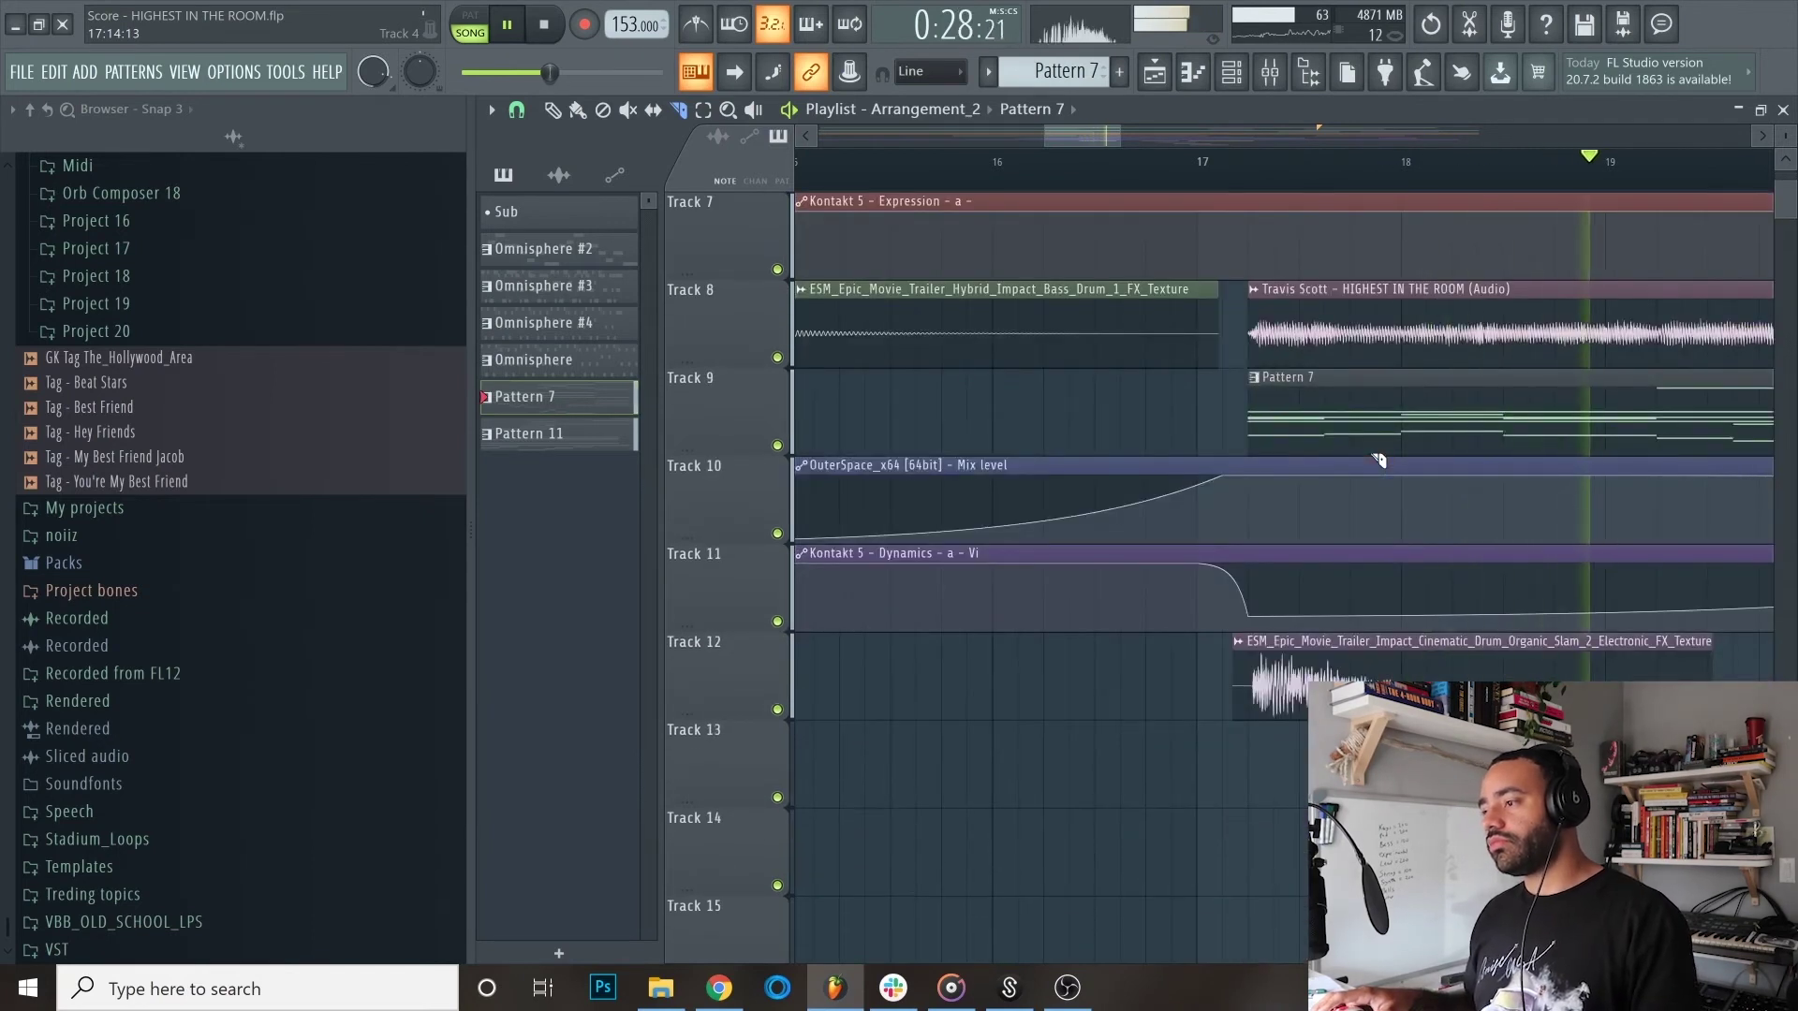
key("space")
scroll(1379, 460, "up", 2)
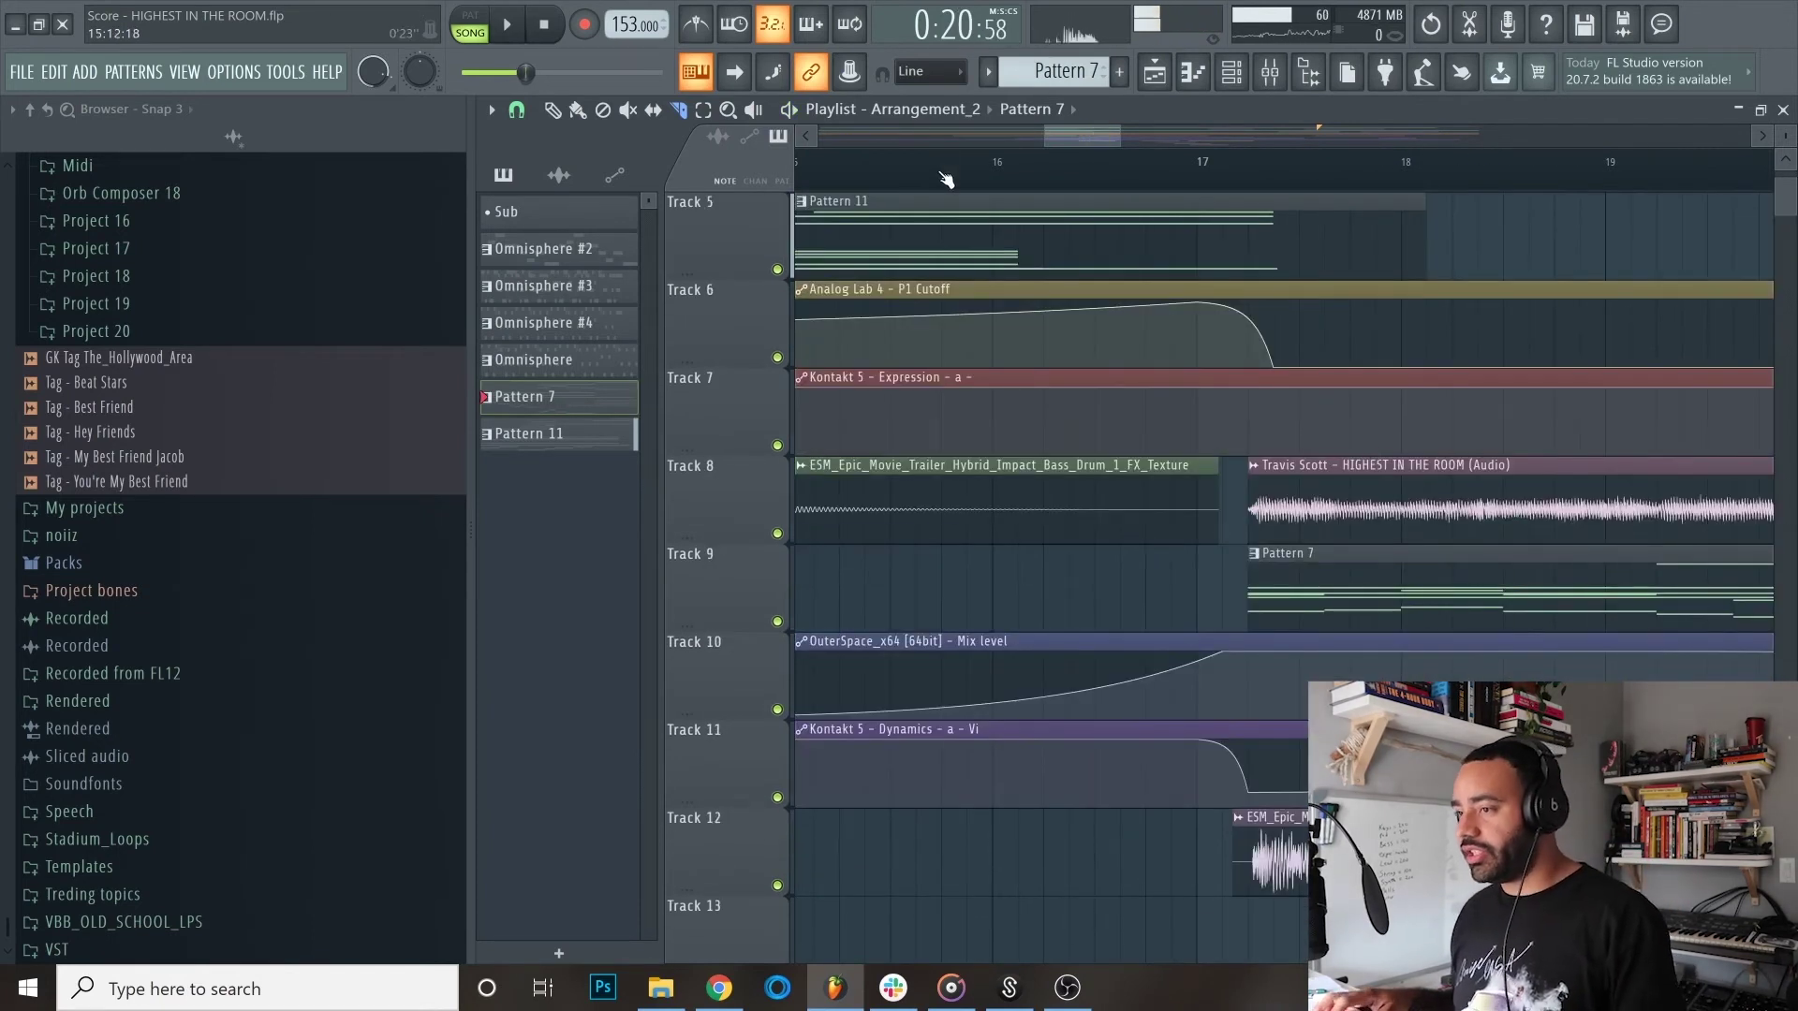
left_click(1250, 170)
scroll(1270, 216, "up", 1)
scroll(1255, 206, "up", 3)
left_click(1253, 178)
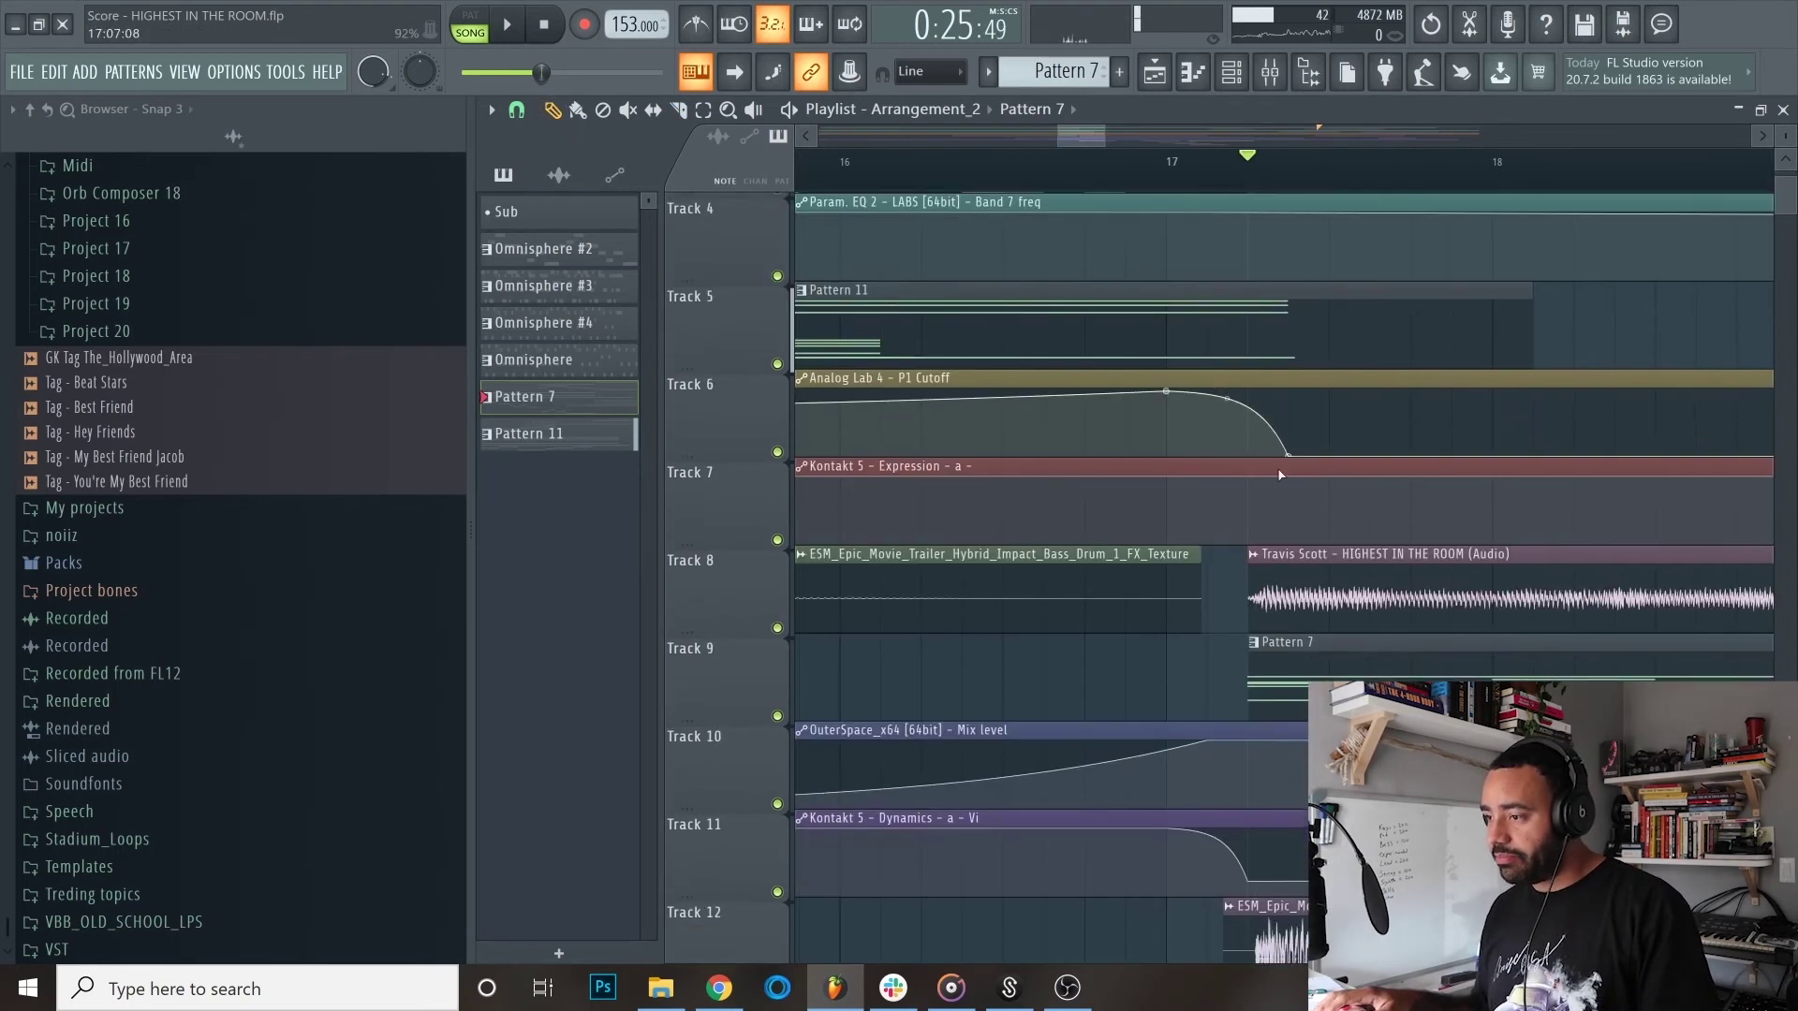
scroll(1258, 672, "down", 3)
scroll(1258, 672, "down", 2)
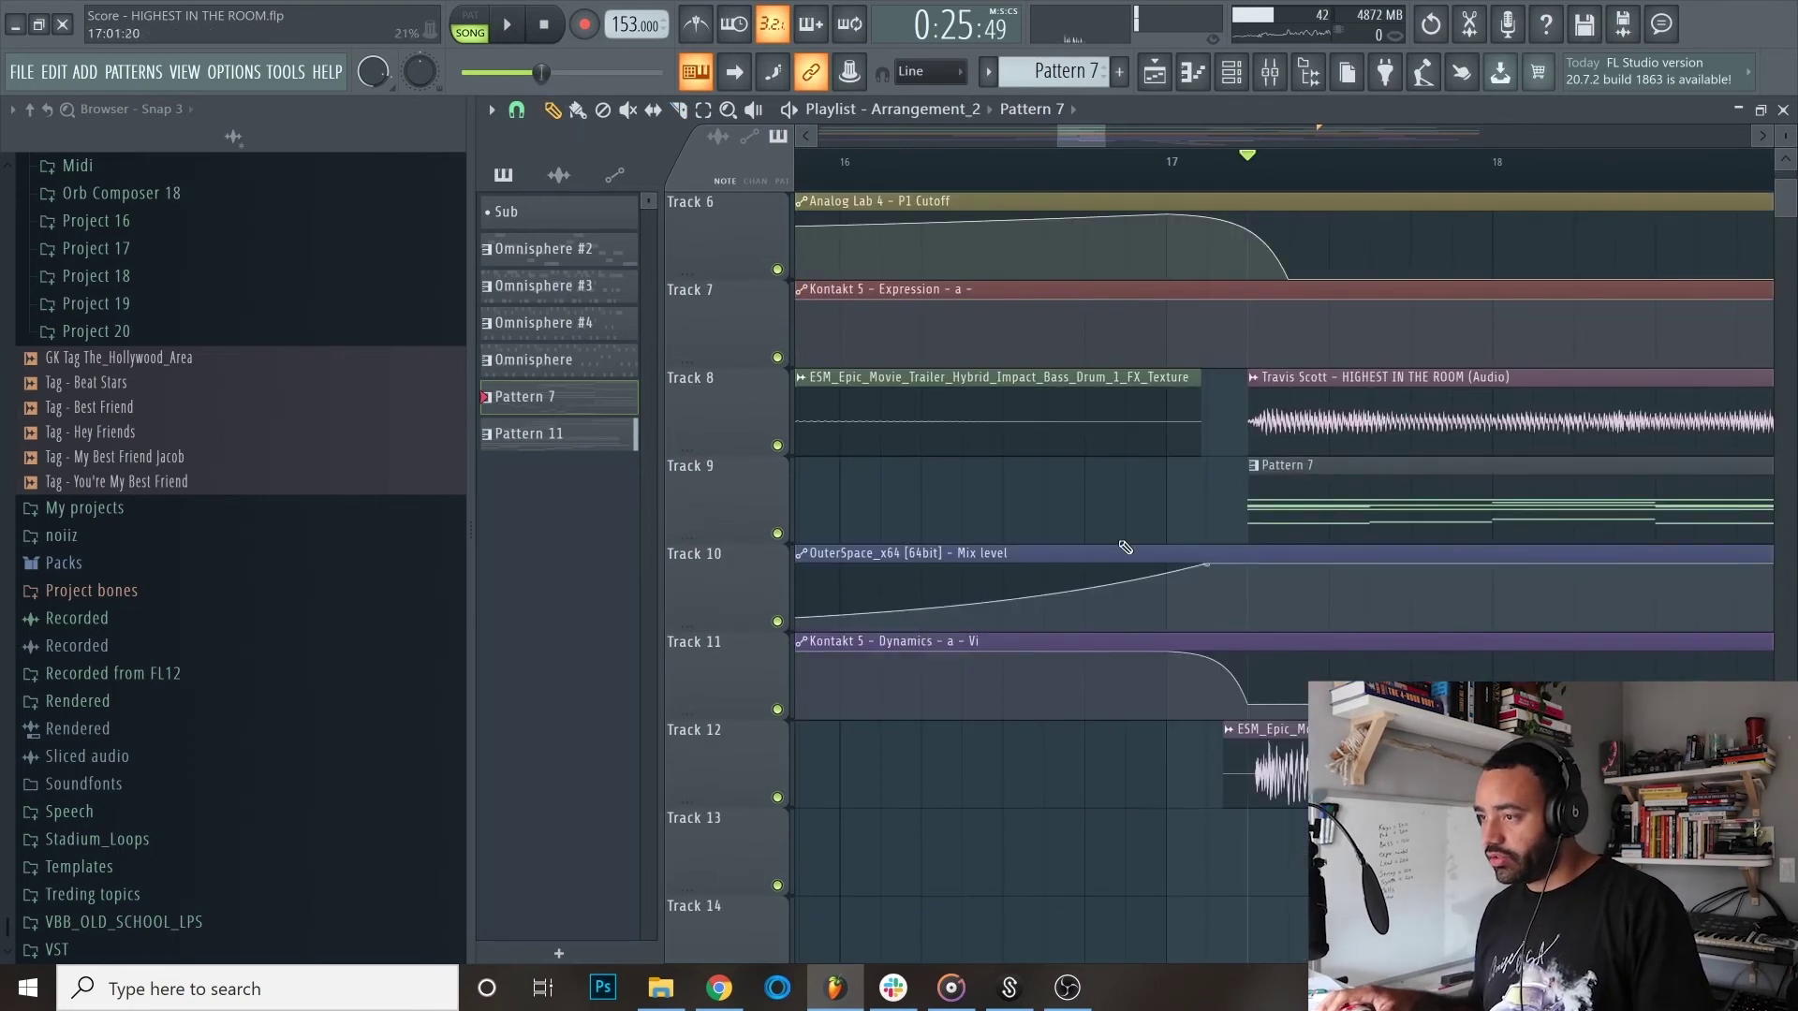
scroll(1251, 540, "up", 3)
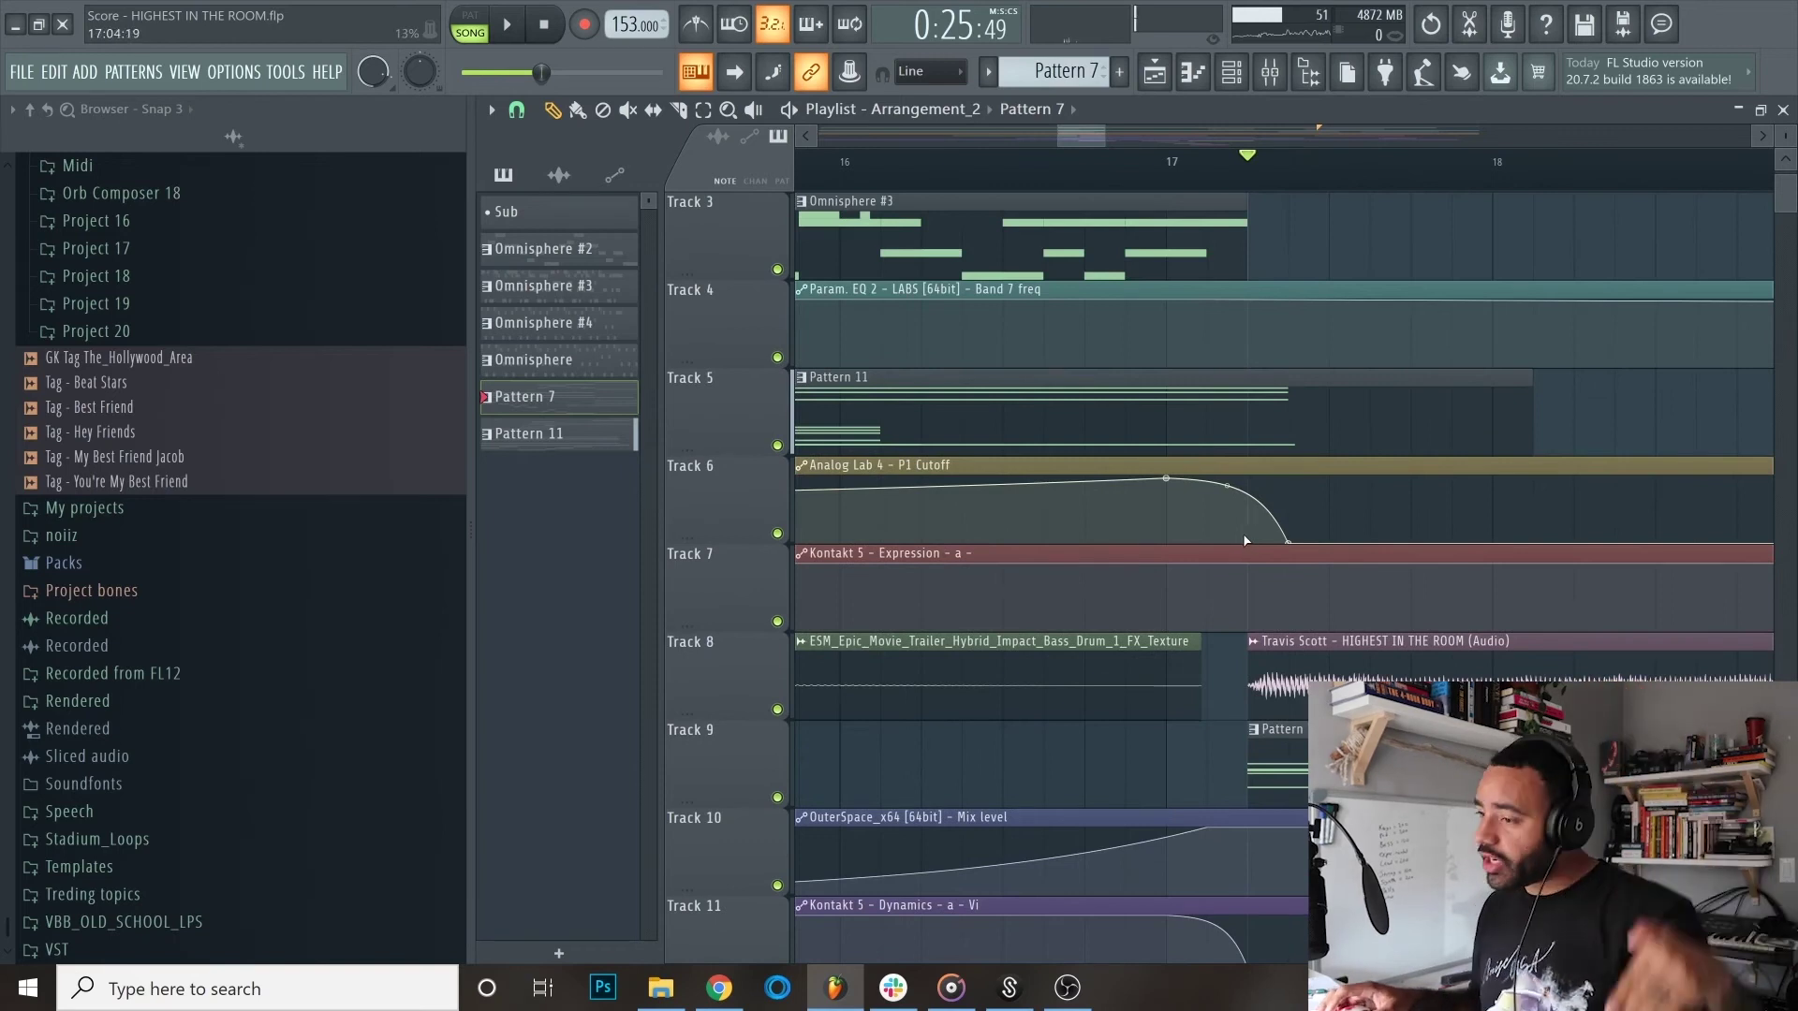
scroll(1250, 541, "down", 2)
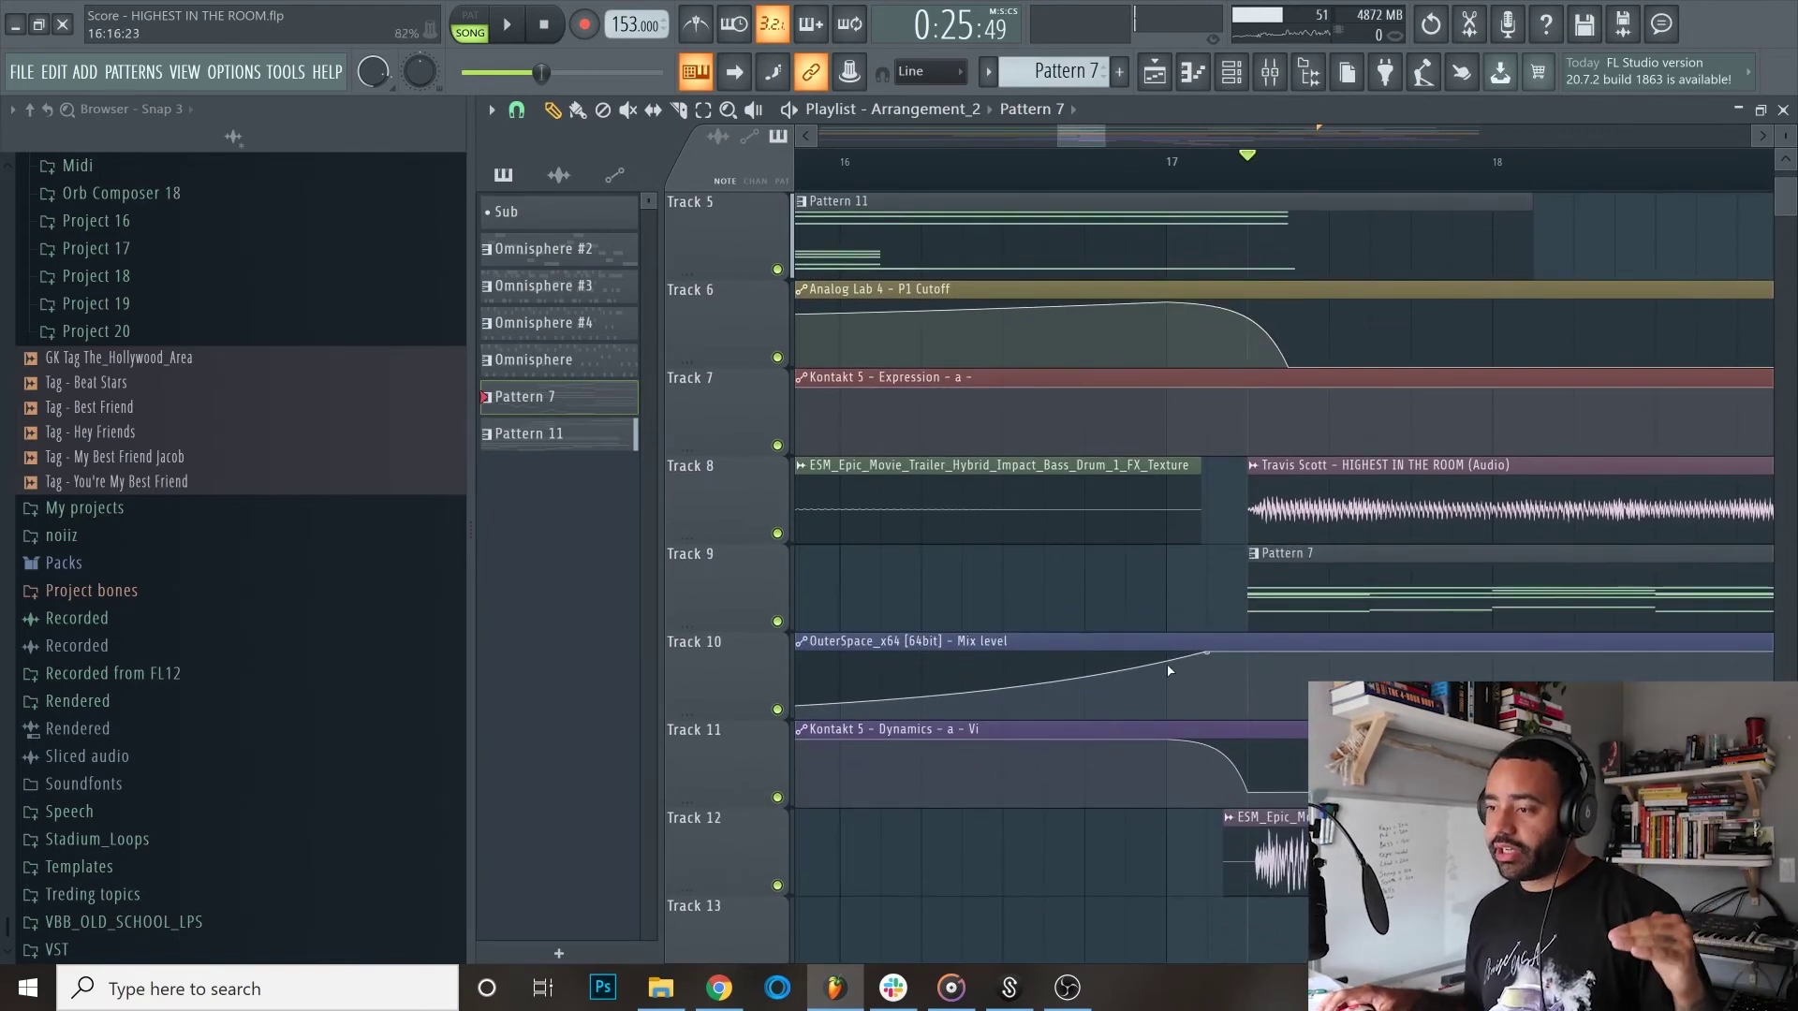
scroll(1182, 688, "down", 1)
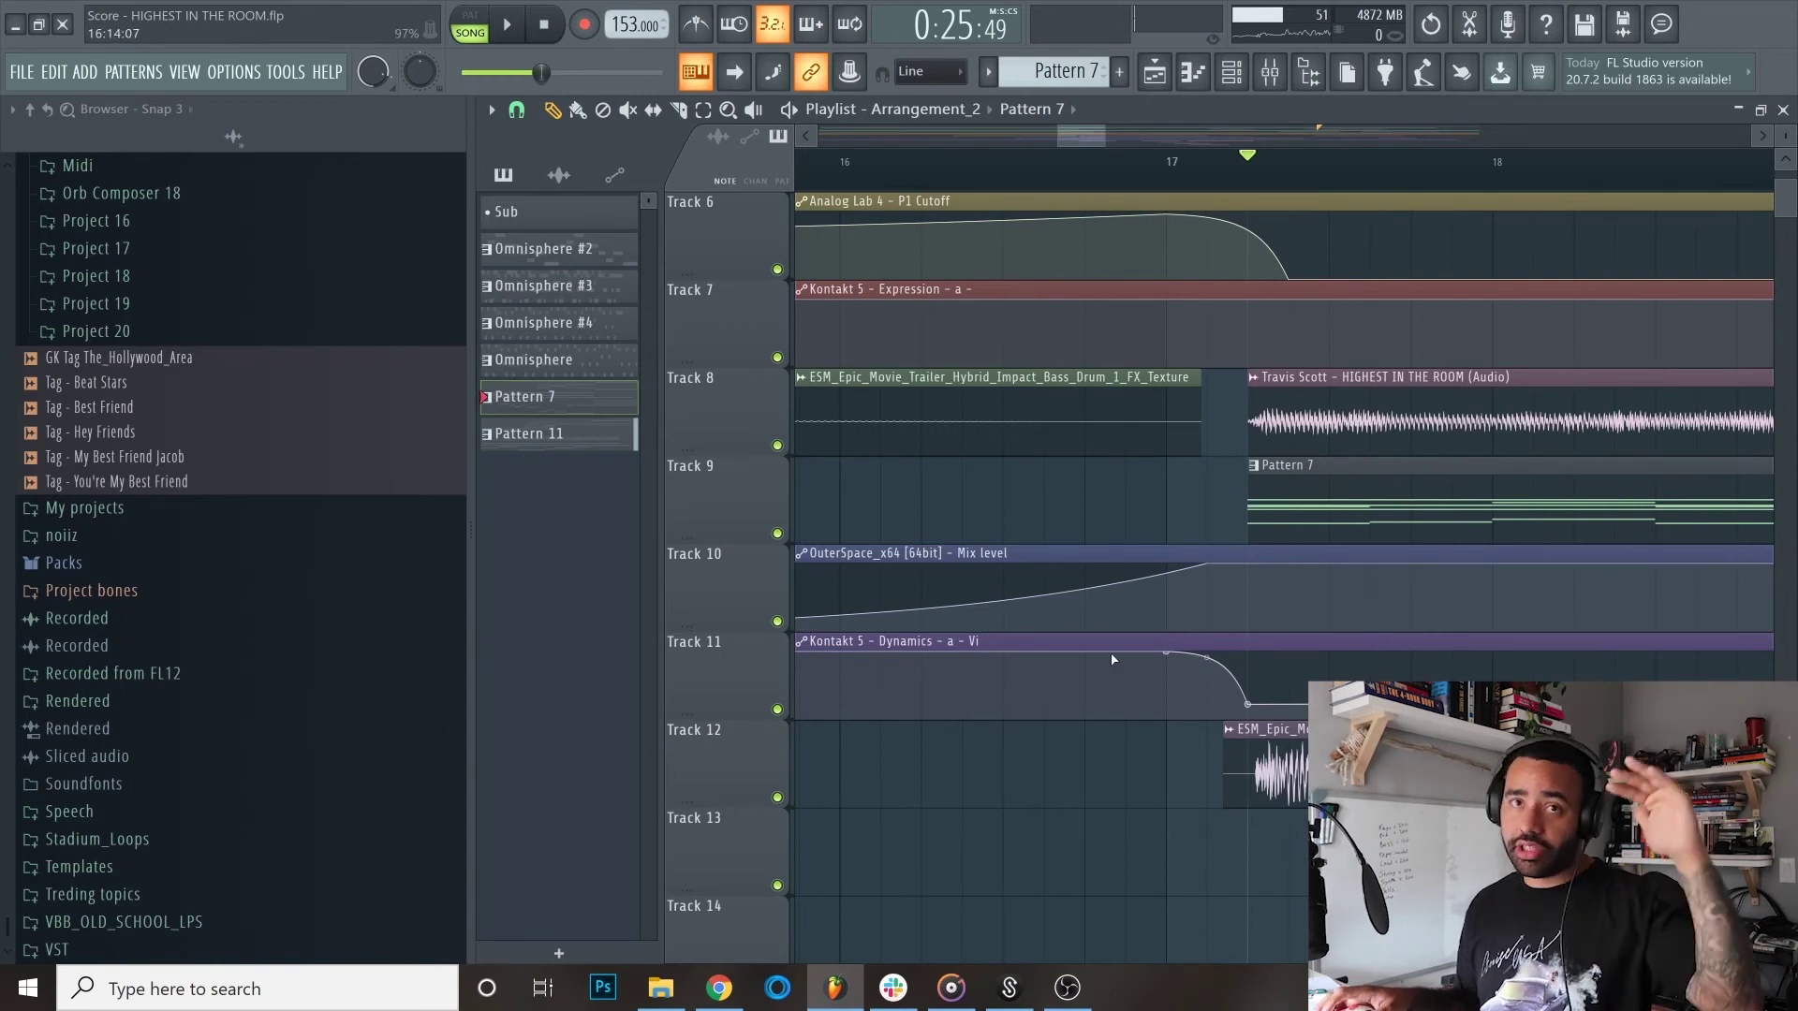
Step: Show the project's audio clips instead of patterns in the picker panel
left_click(1291, 770)
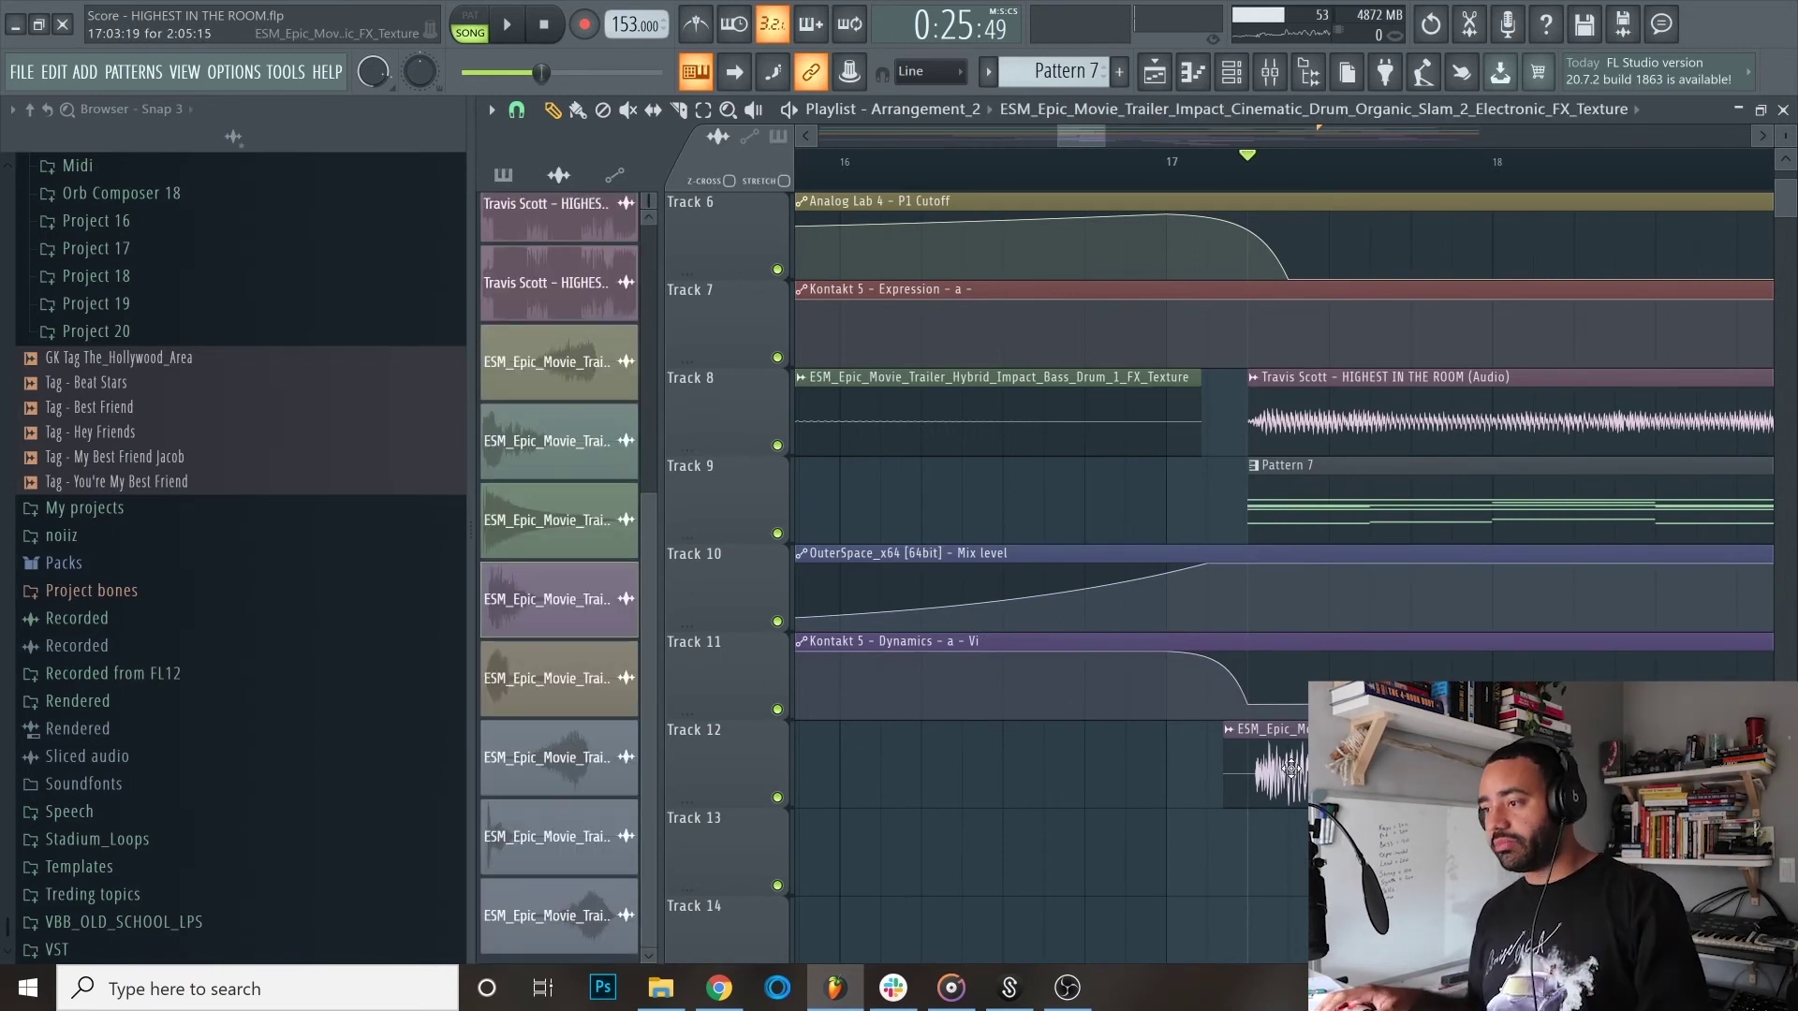
scroll(1133, 393, "down", 3)
scroll(1131, 455, "up", 1)
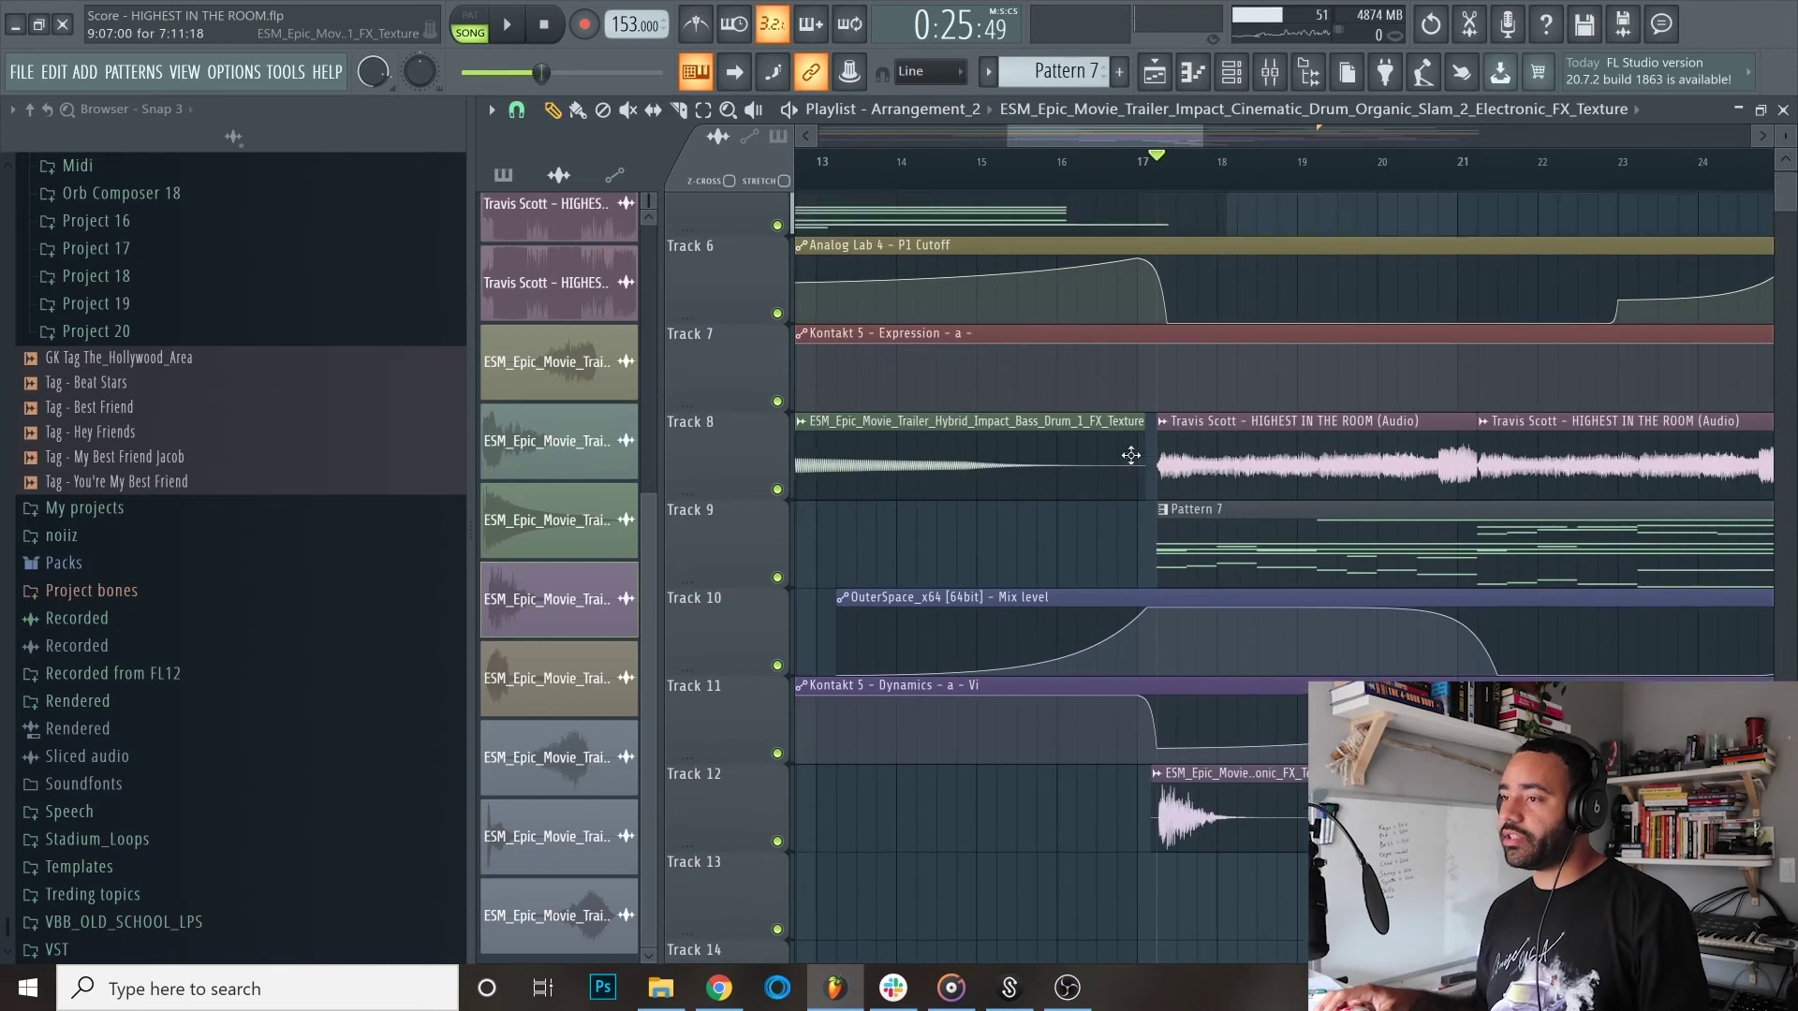
scroll(1131, 455, "up", 1)
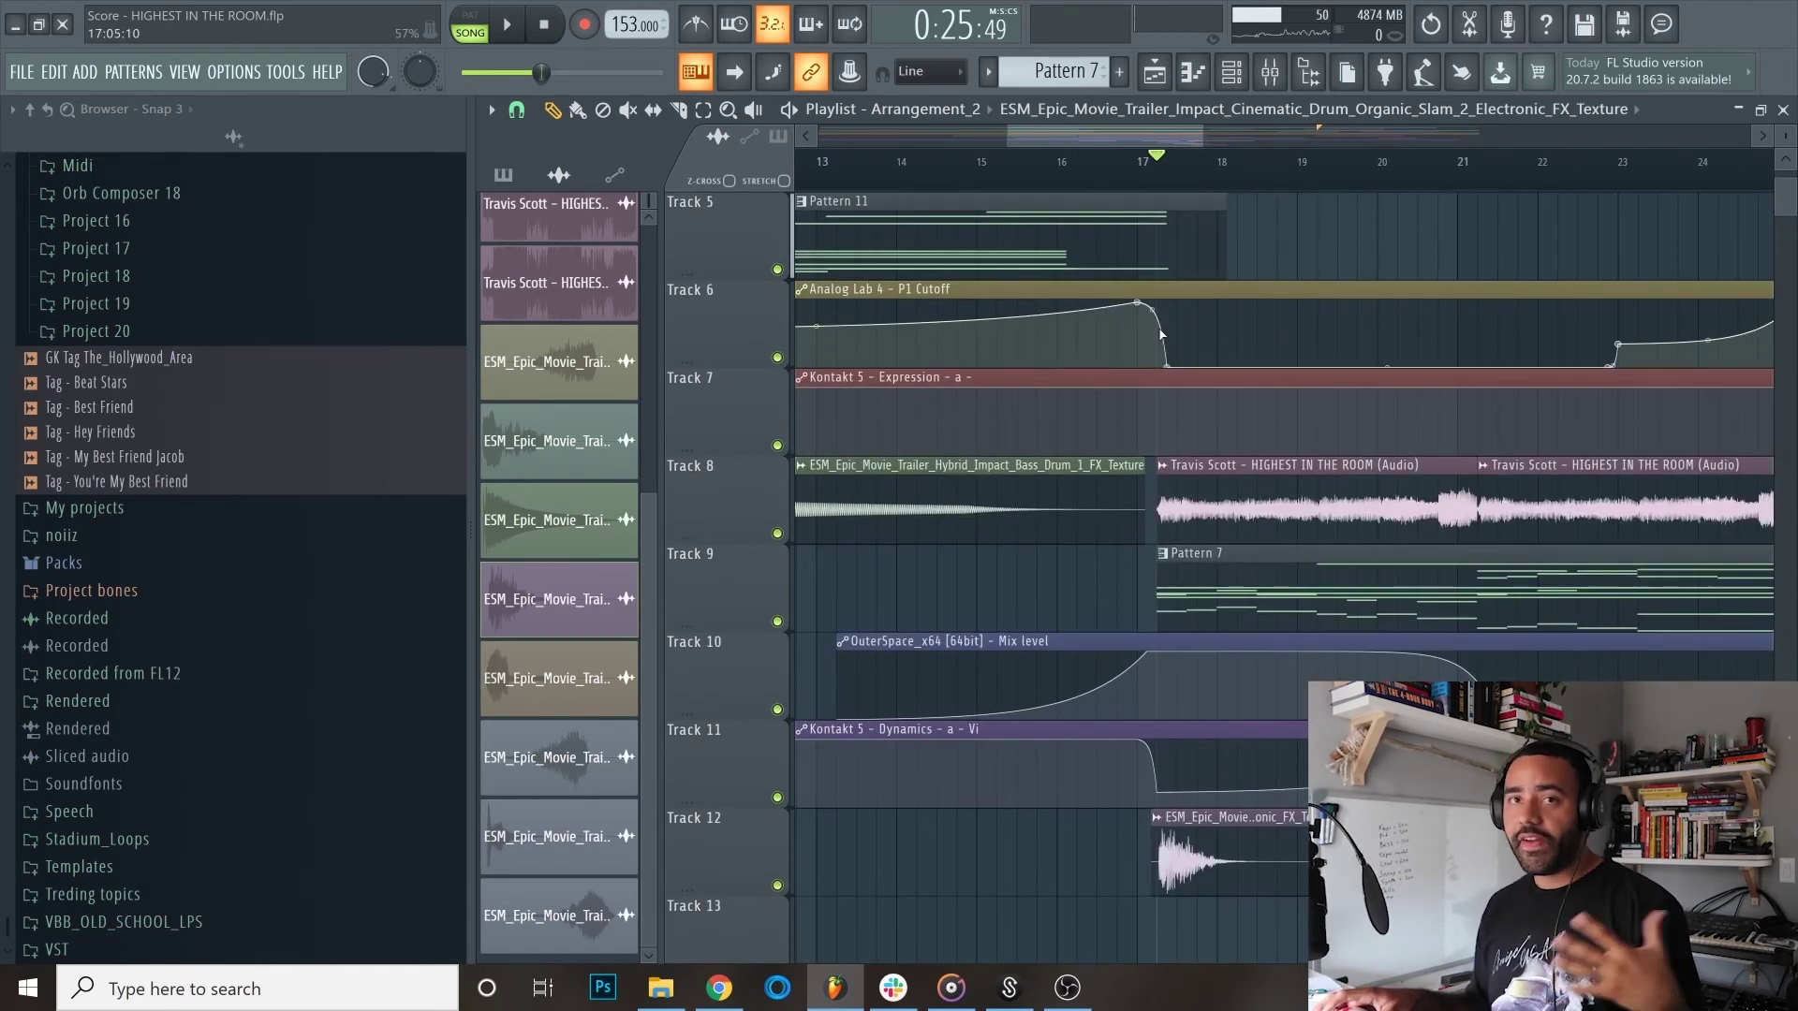
Step: Scroll and zoom the Playlist to bars 24–29 around the riser and HIGHEST IN THE ROOM #2 clips
scroll(1232, 493, "up", 2)
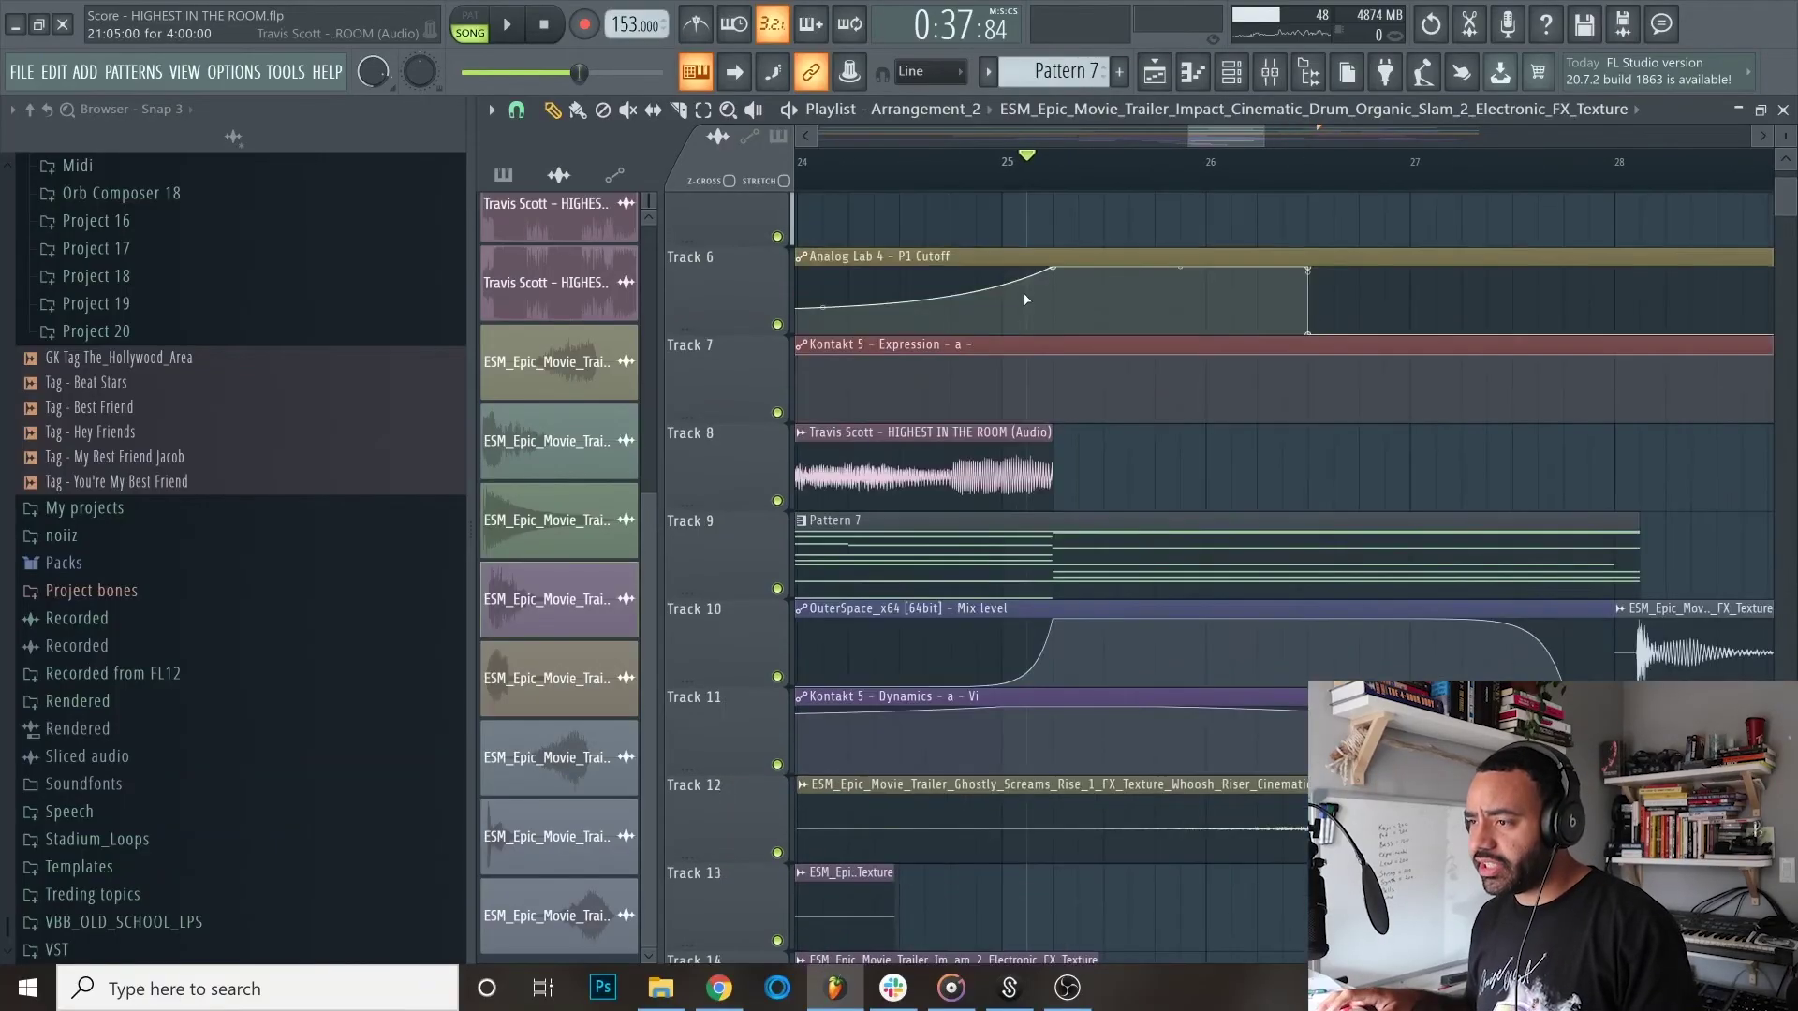
scroll(1072, 325, "down", 1)
scroll(1073, 325, "down", 2)
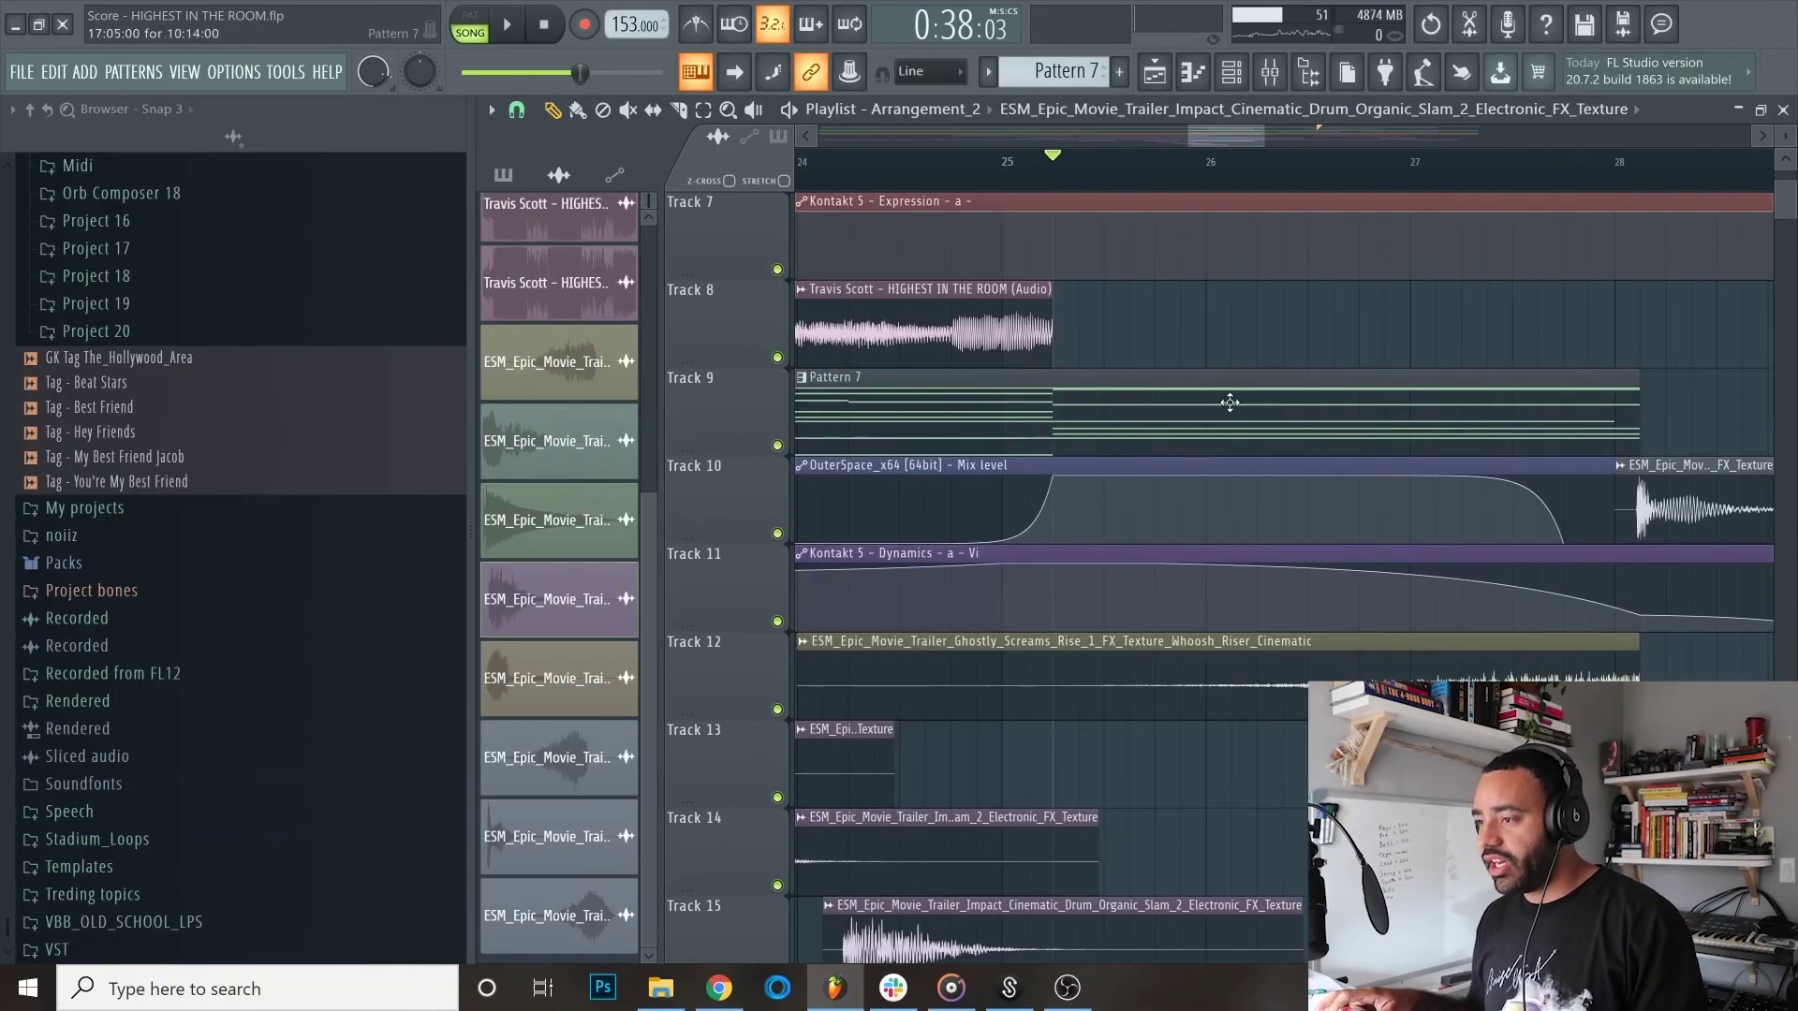
scroll(1228, 401, "up", 3)
scroll(1236, 483, "up", 2)
scroll(1098, 298, "up", 1)
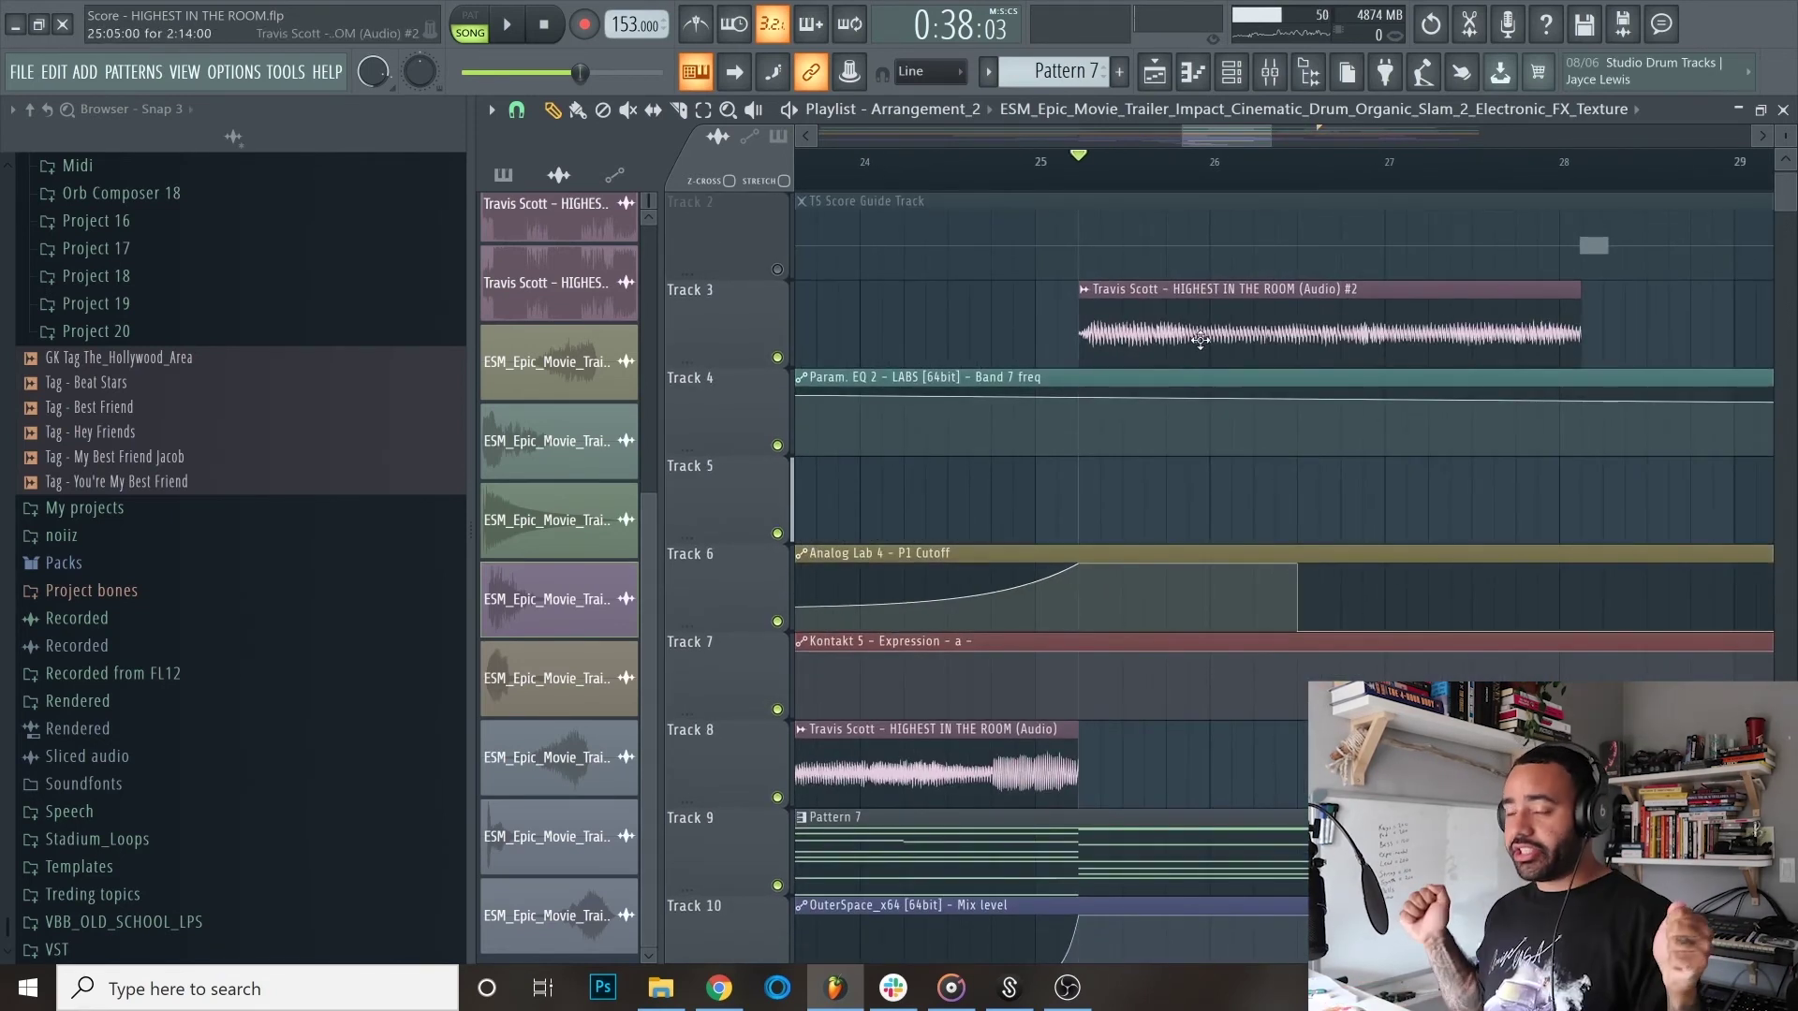
scroll(1200, 339, "down", 4)
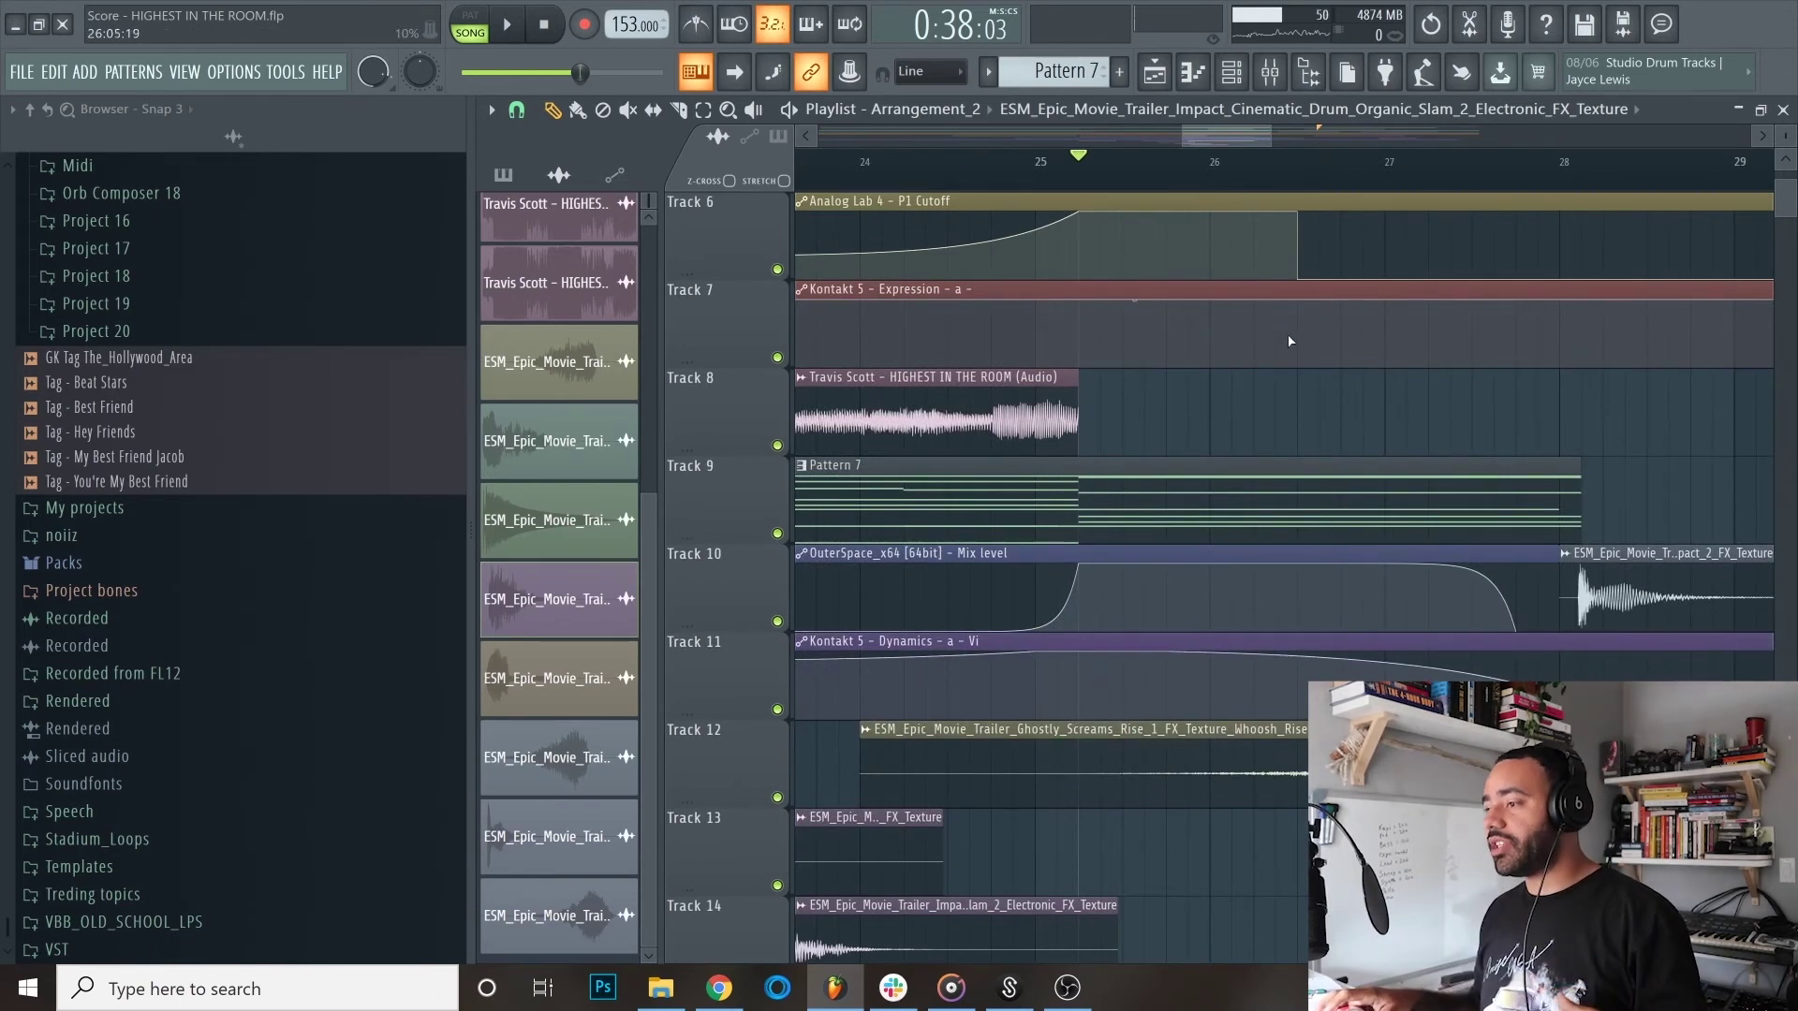
scroll(1348, 455, "up", 1)
scroll(1348, 454, "up", 1)
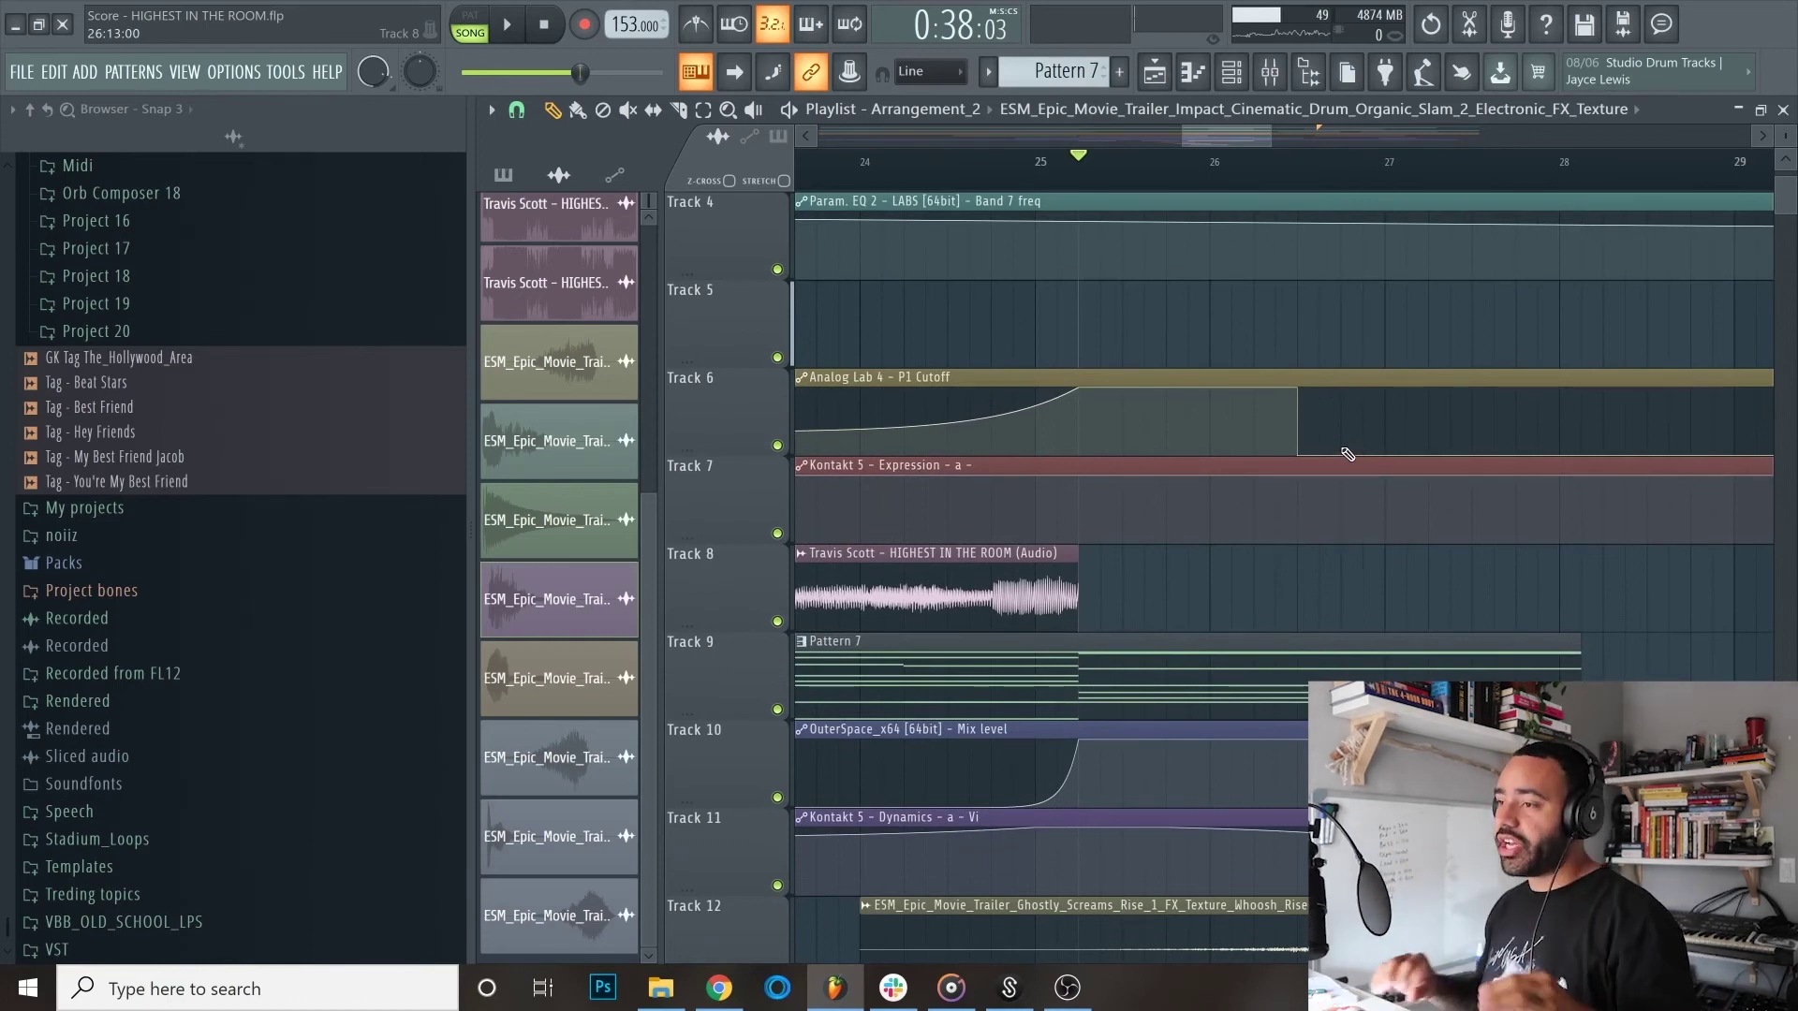
scroll(1348, 454, "up", 3)
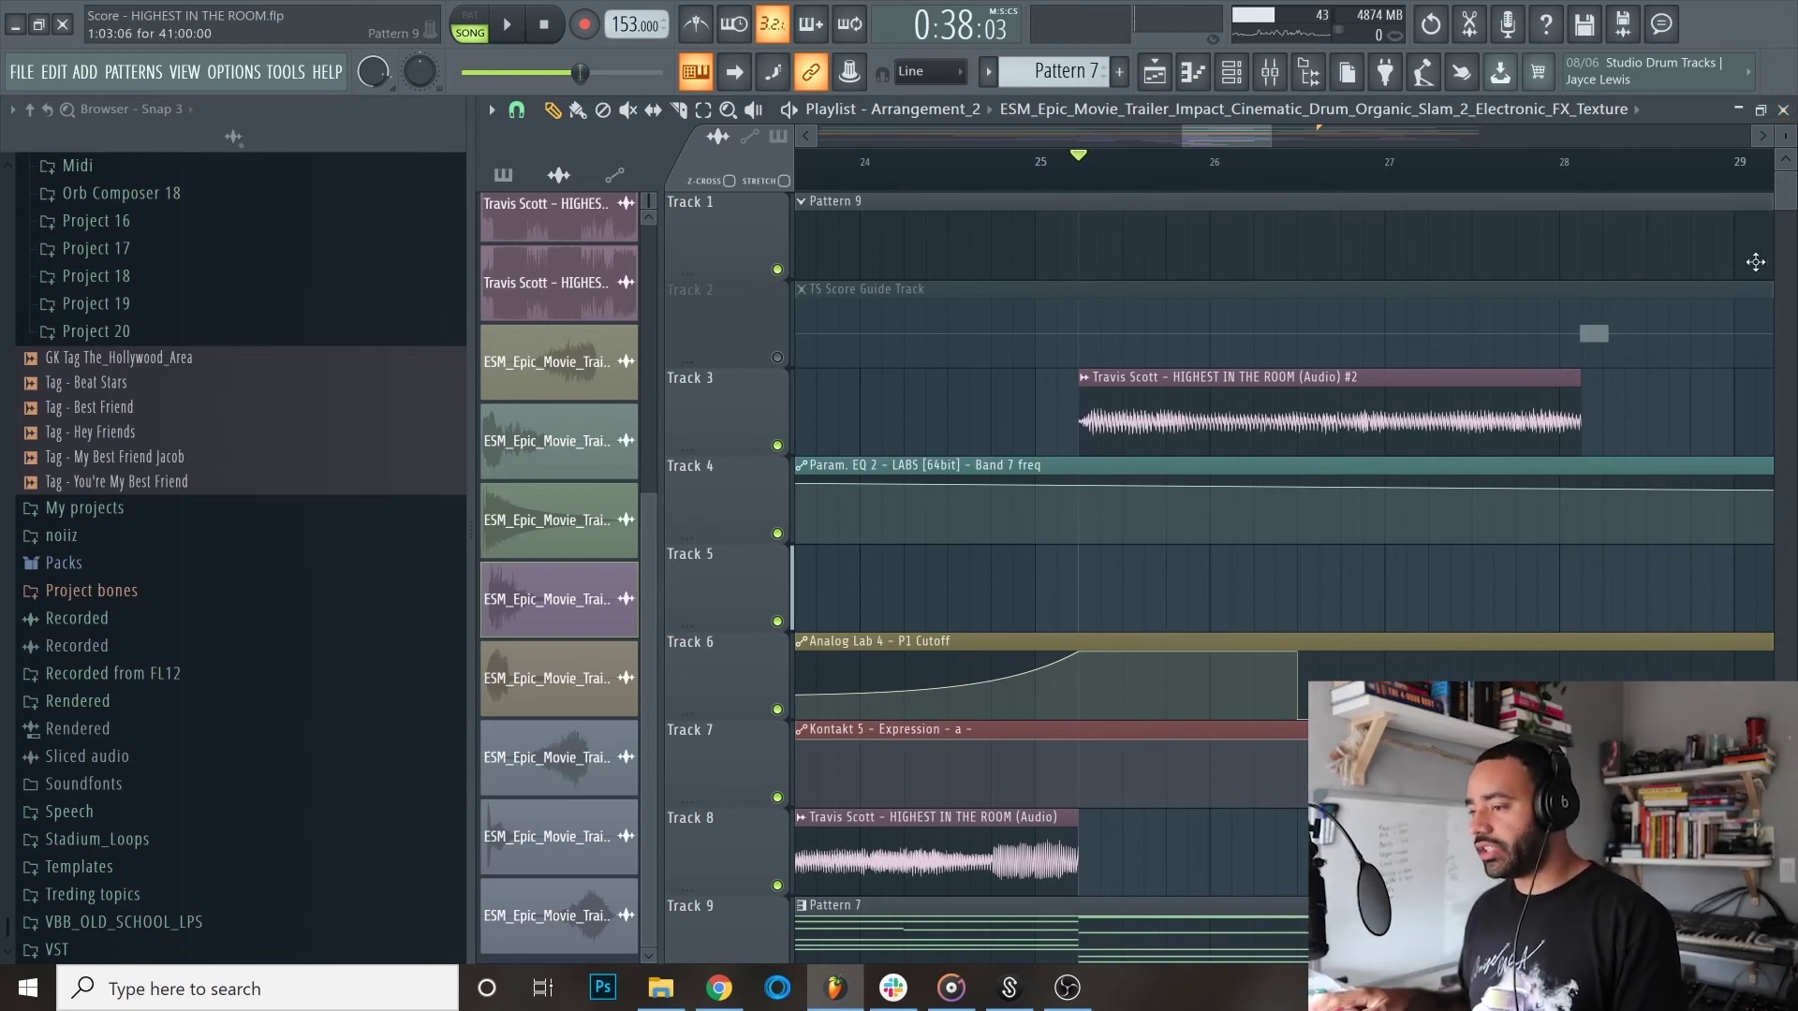
scroll(1589, 311, "down", 1)
Step: Start playback and set the song position near bar 29.6
key("space")
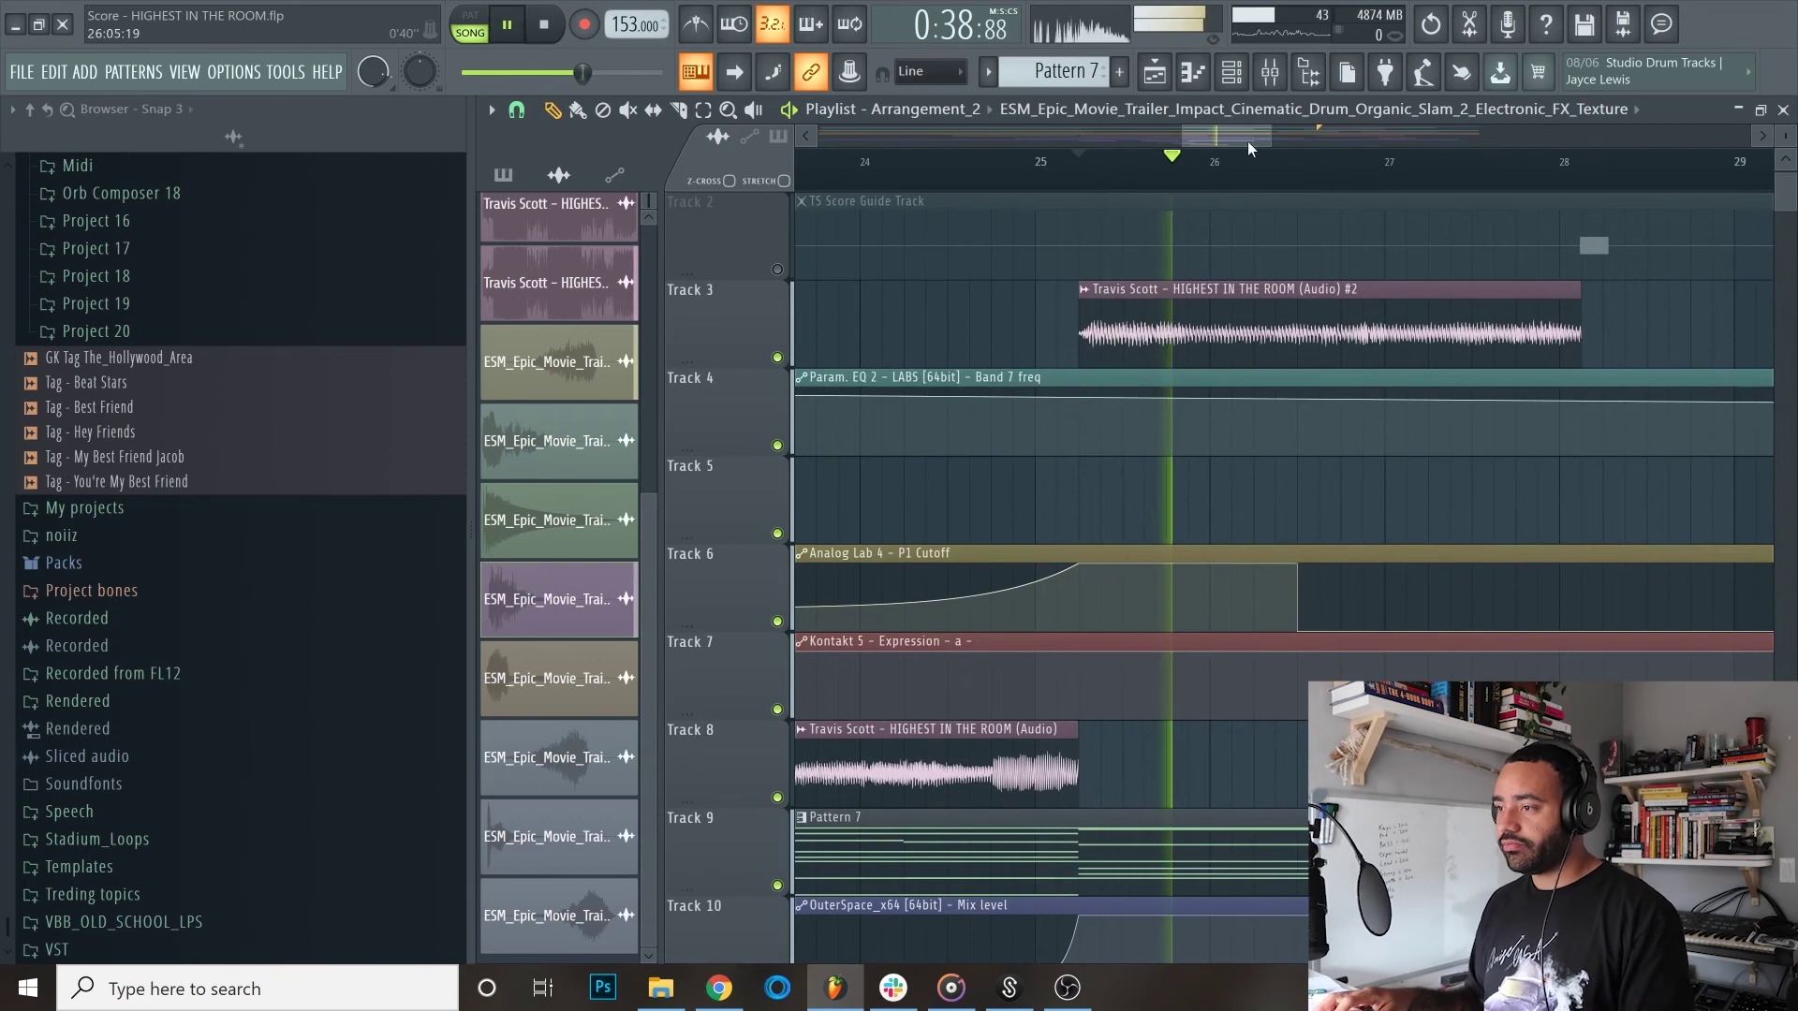
scroll(1380, 393, "down", 1)
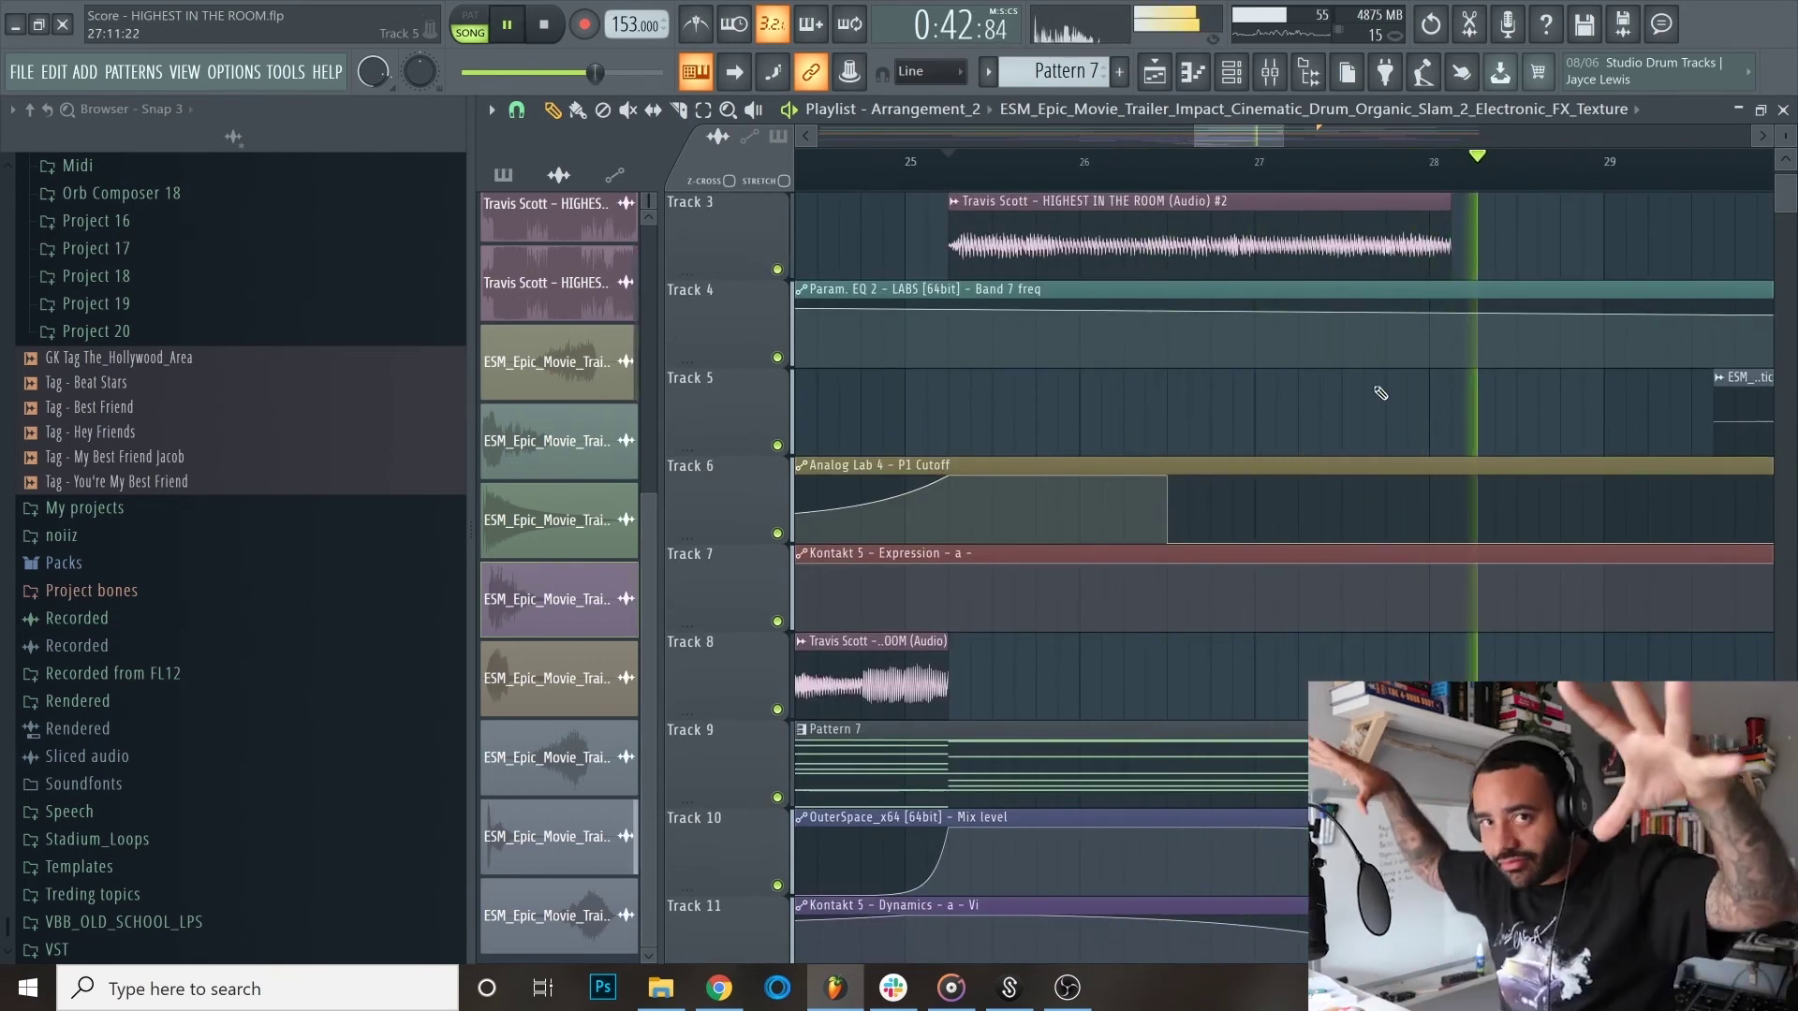
scroll(1380, 393, "down", 3)
left_click(1191, 159)
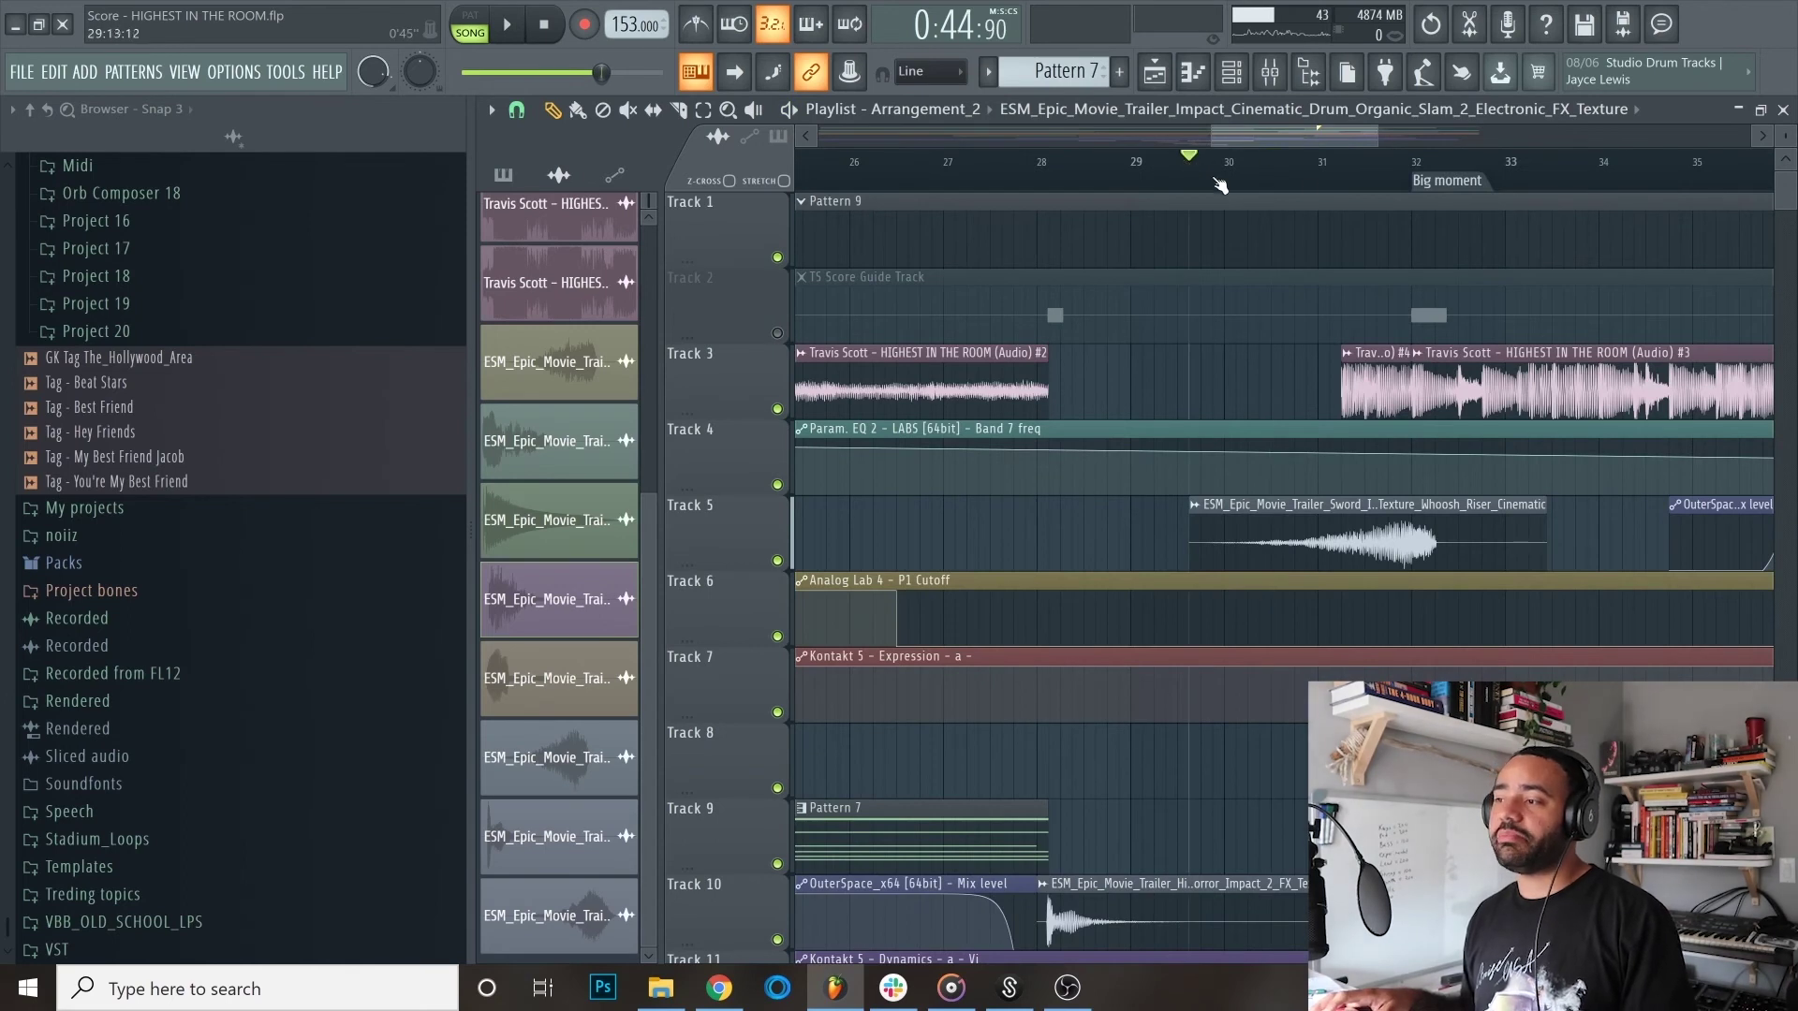
left_click_drag(1235, 134, 1253, 140)
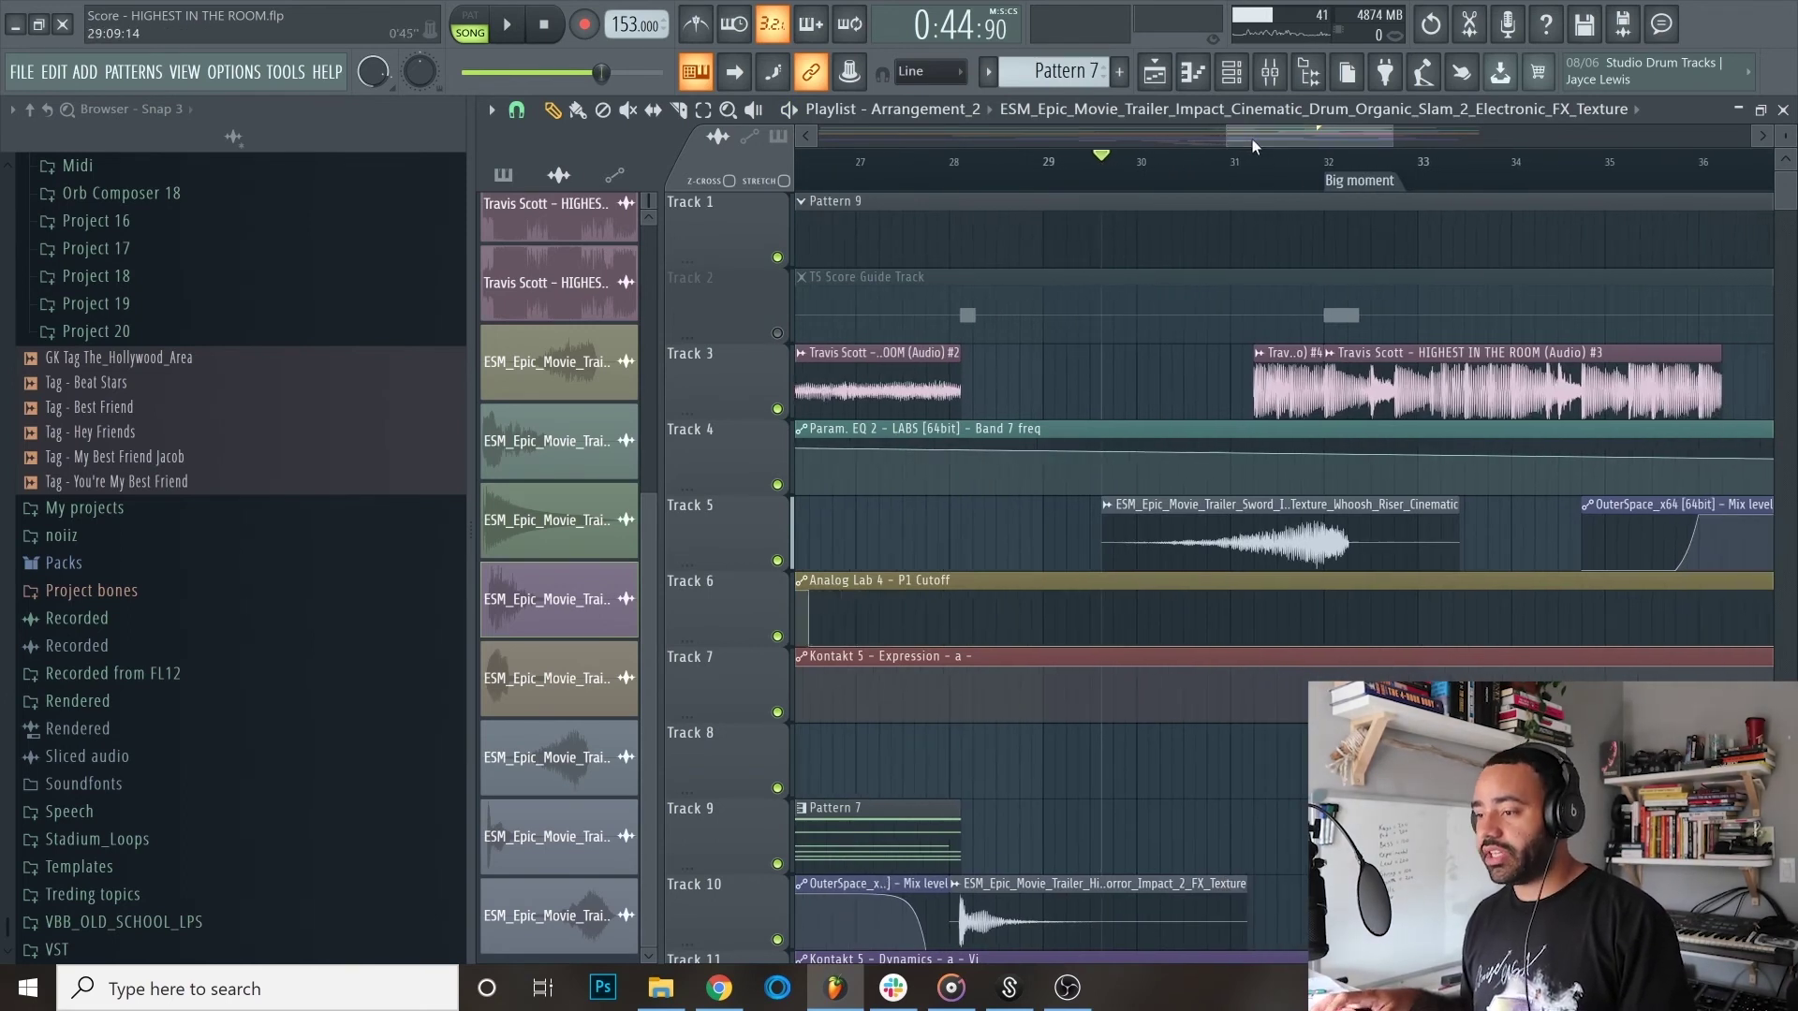
Step: Play the buildup through the Big moment marker, then stop playback
key("space")
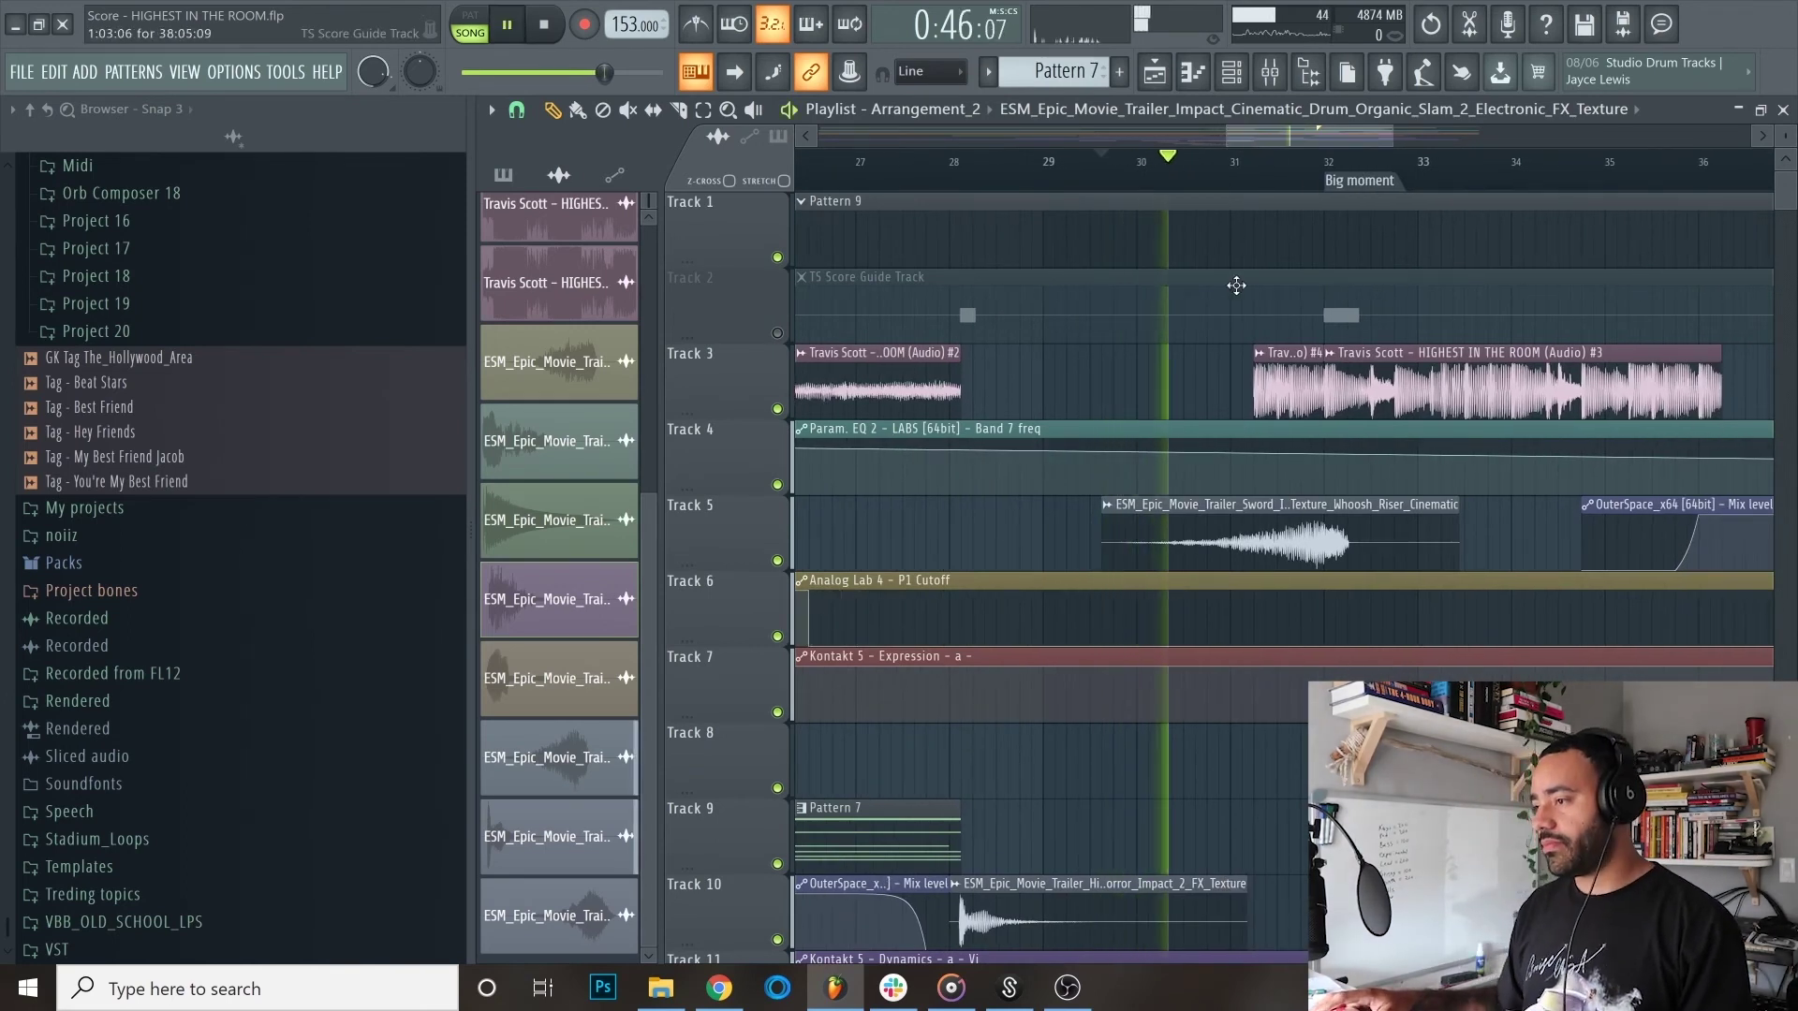
scroll(1323, 375, "up", 3)
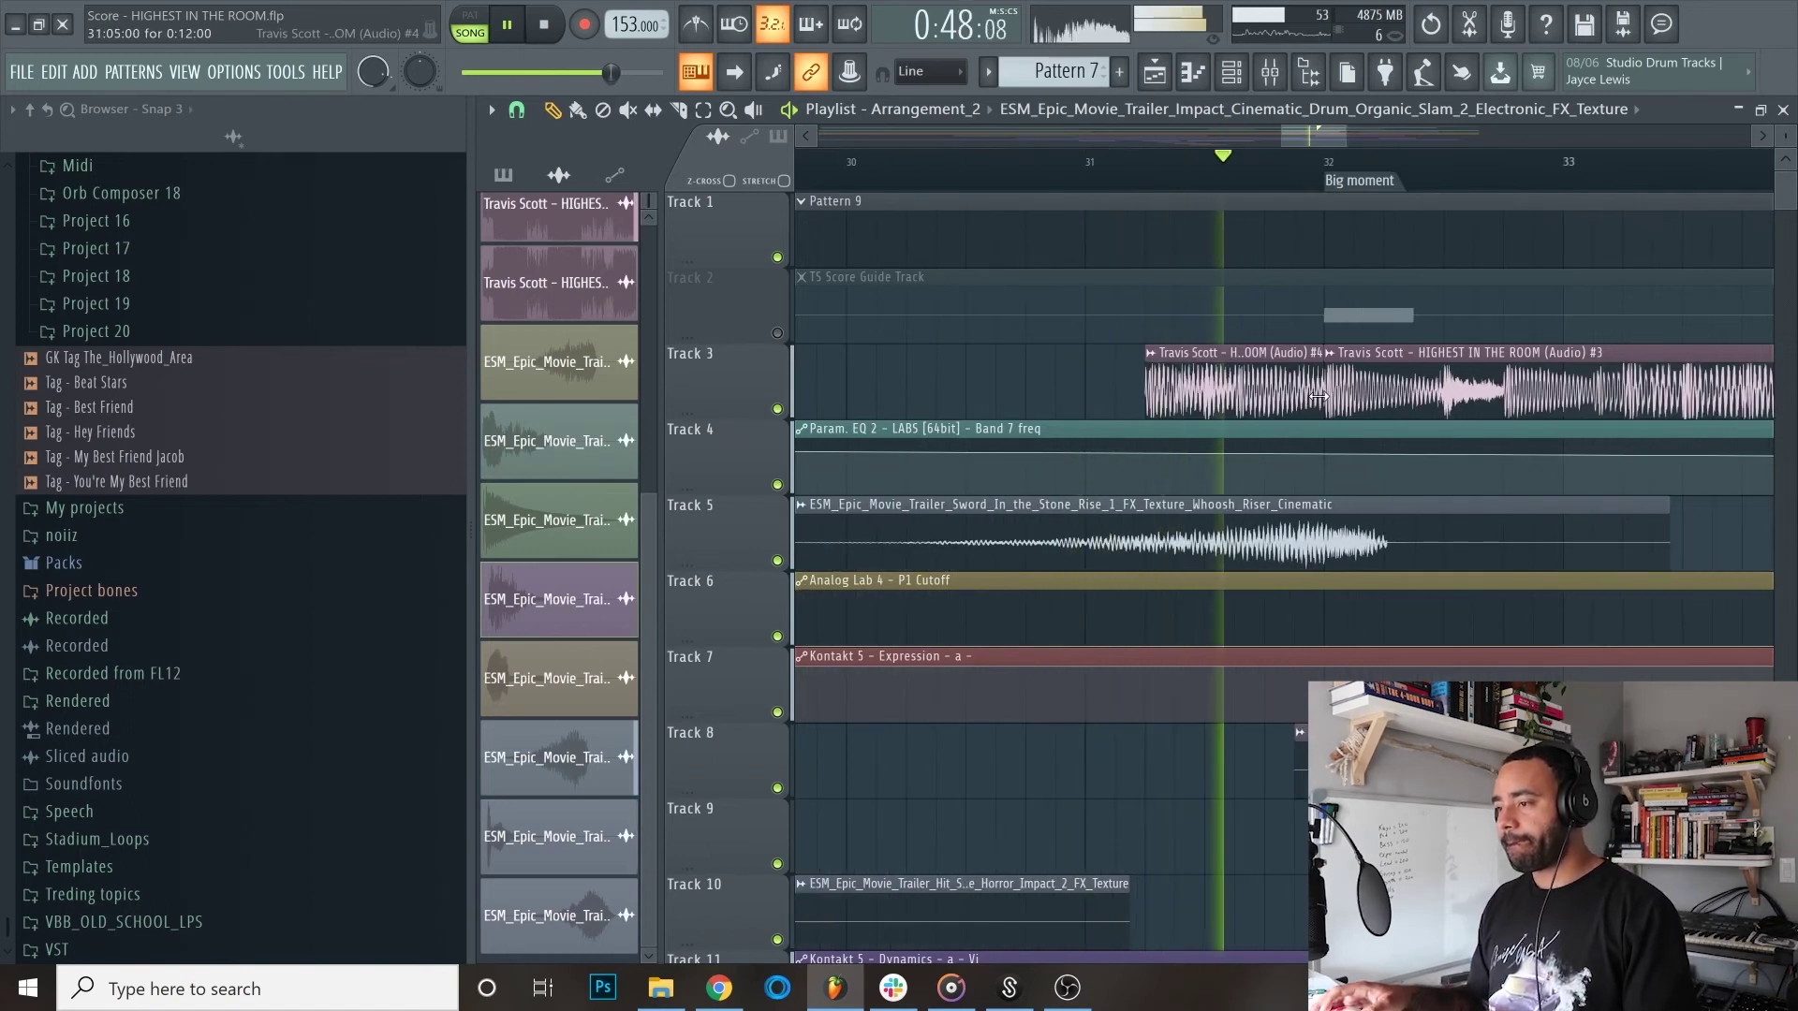
scroll(1318, 396, "down", 3)
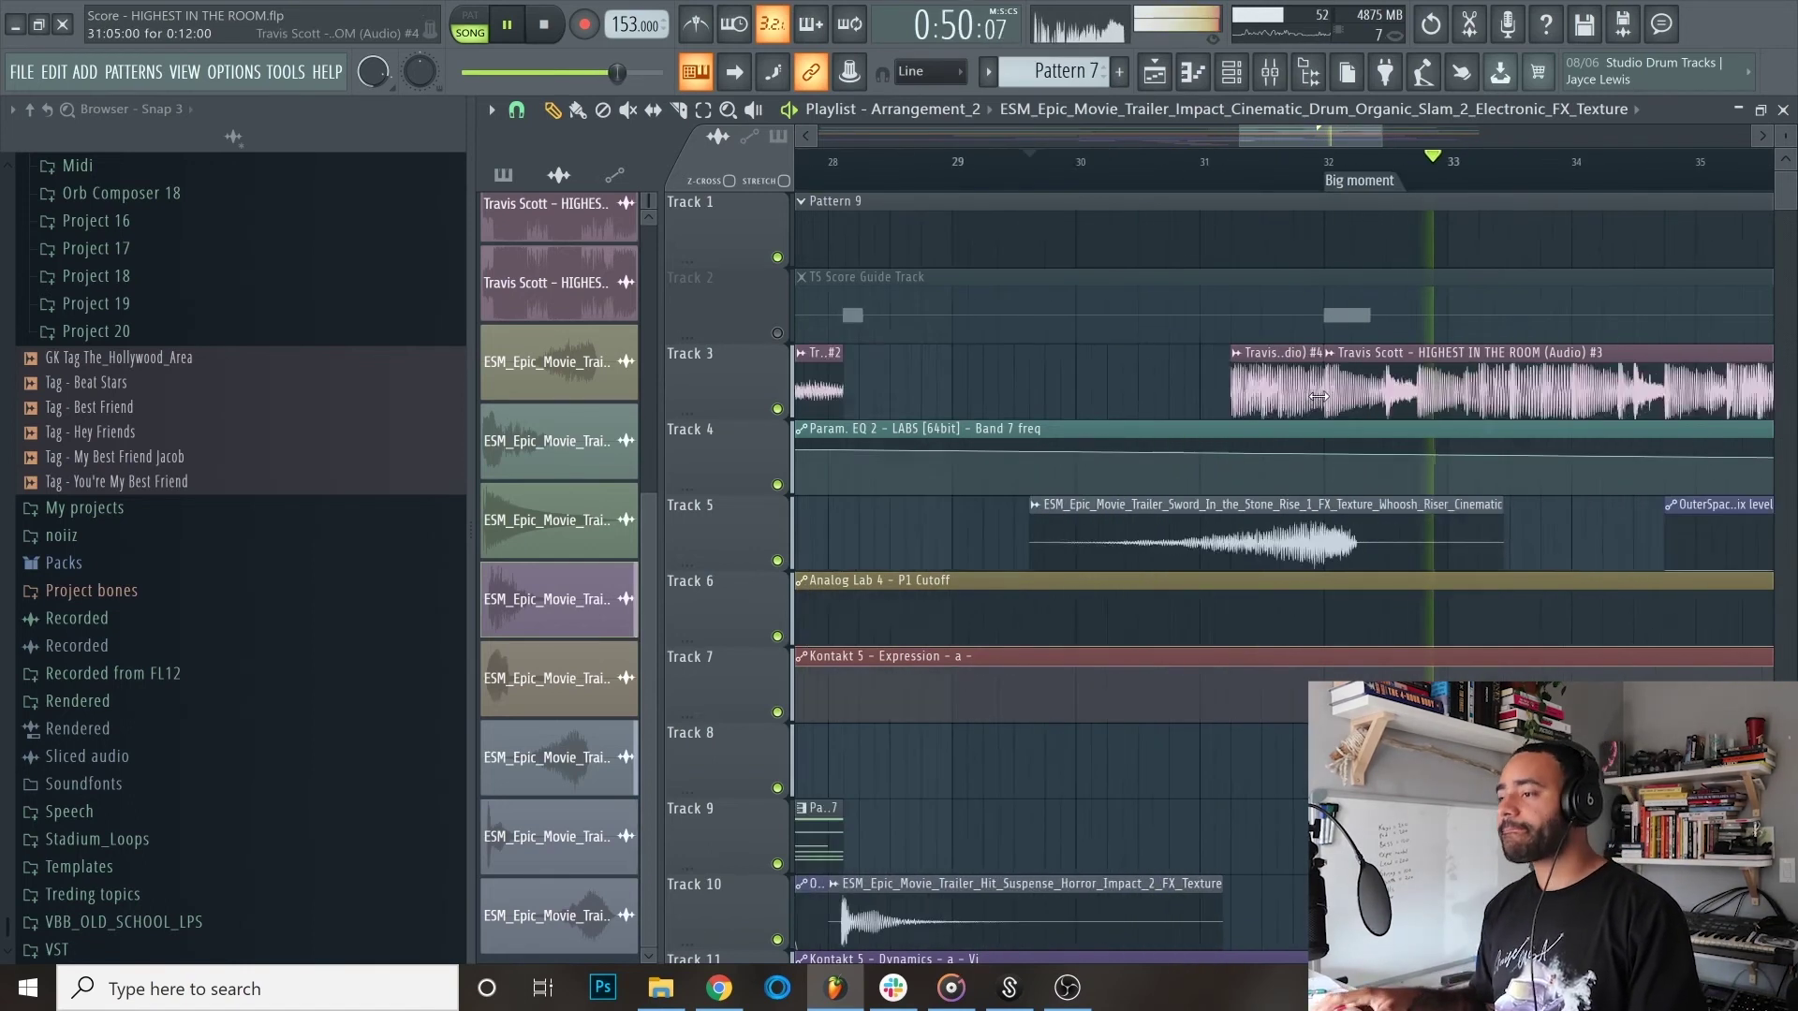
scroll(1358, 356, "down", 2)
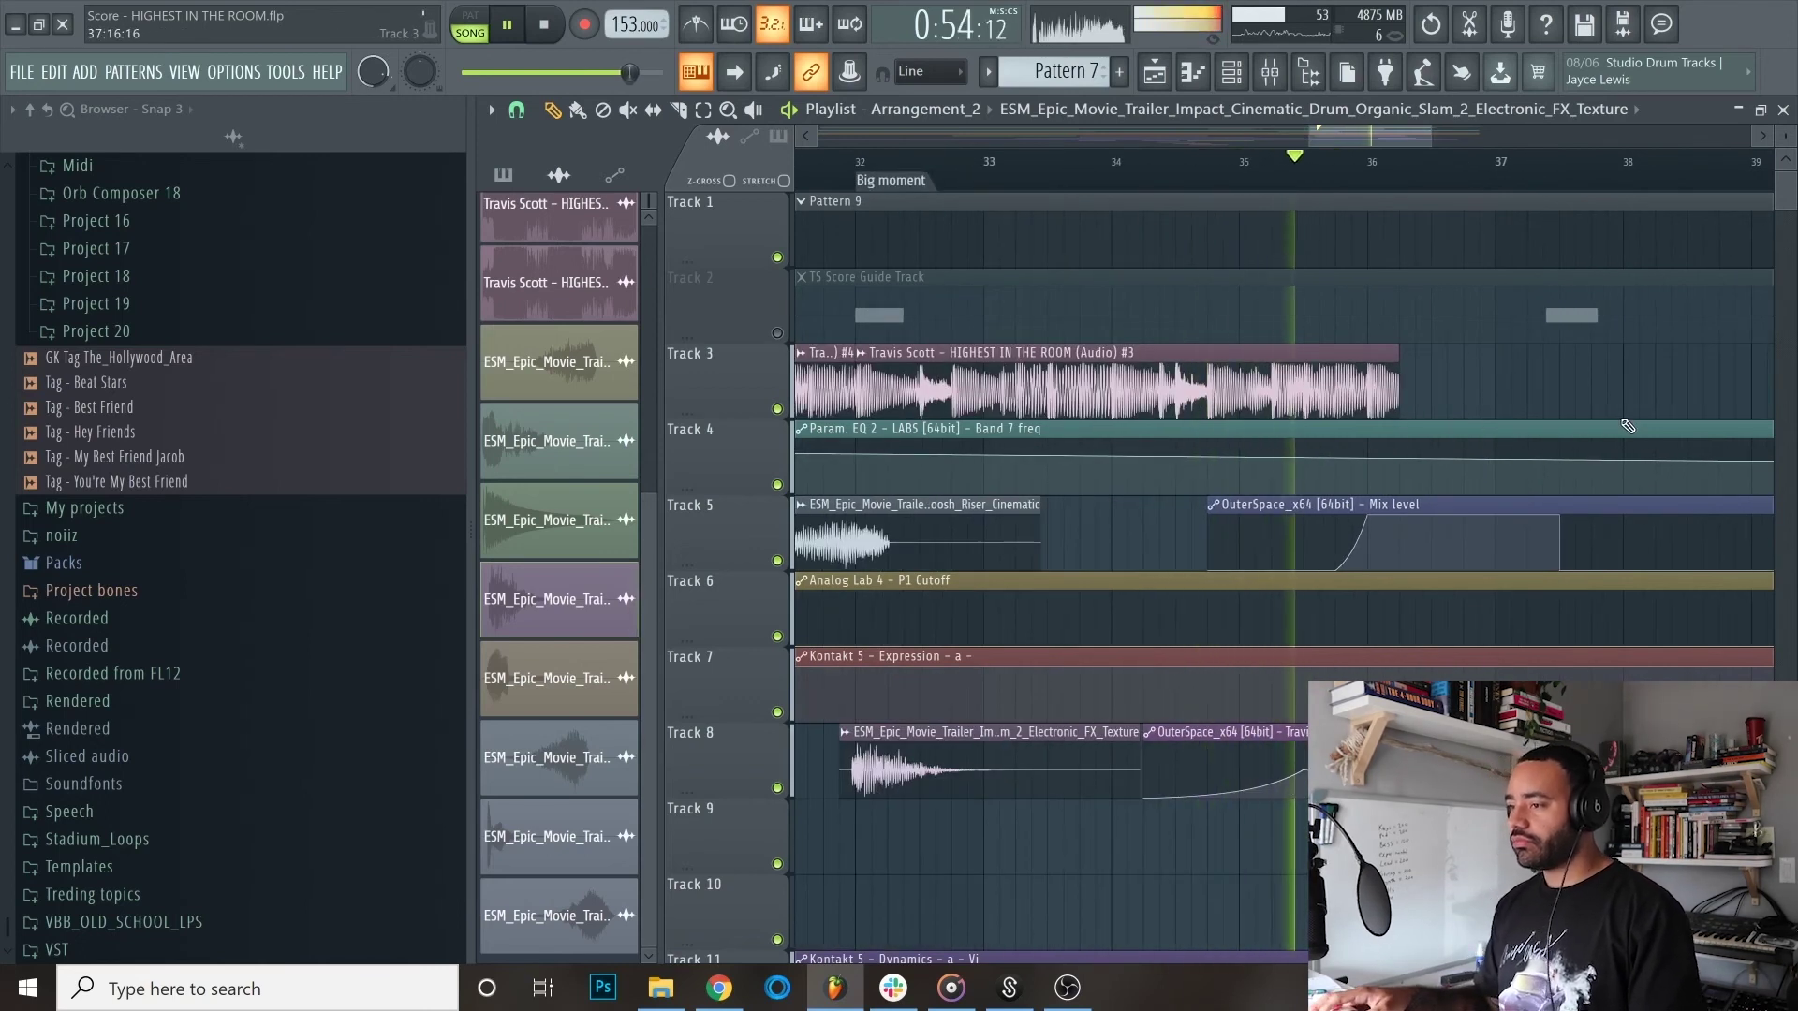
scroll(1543, 550, "up", 3)
scroll(1541, 548, "up", 2)
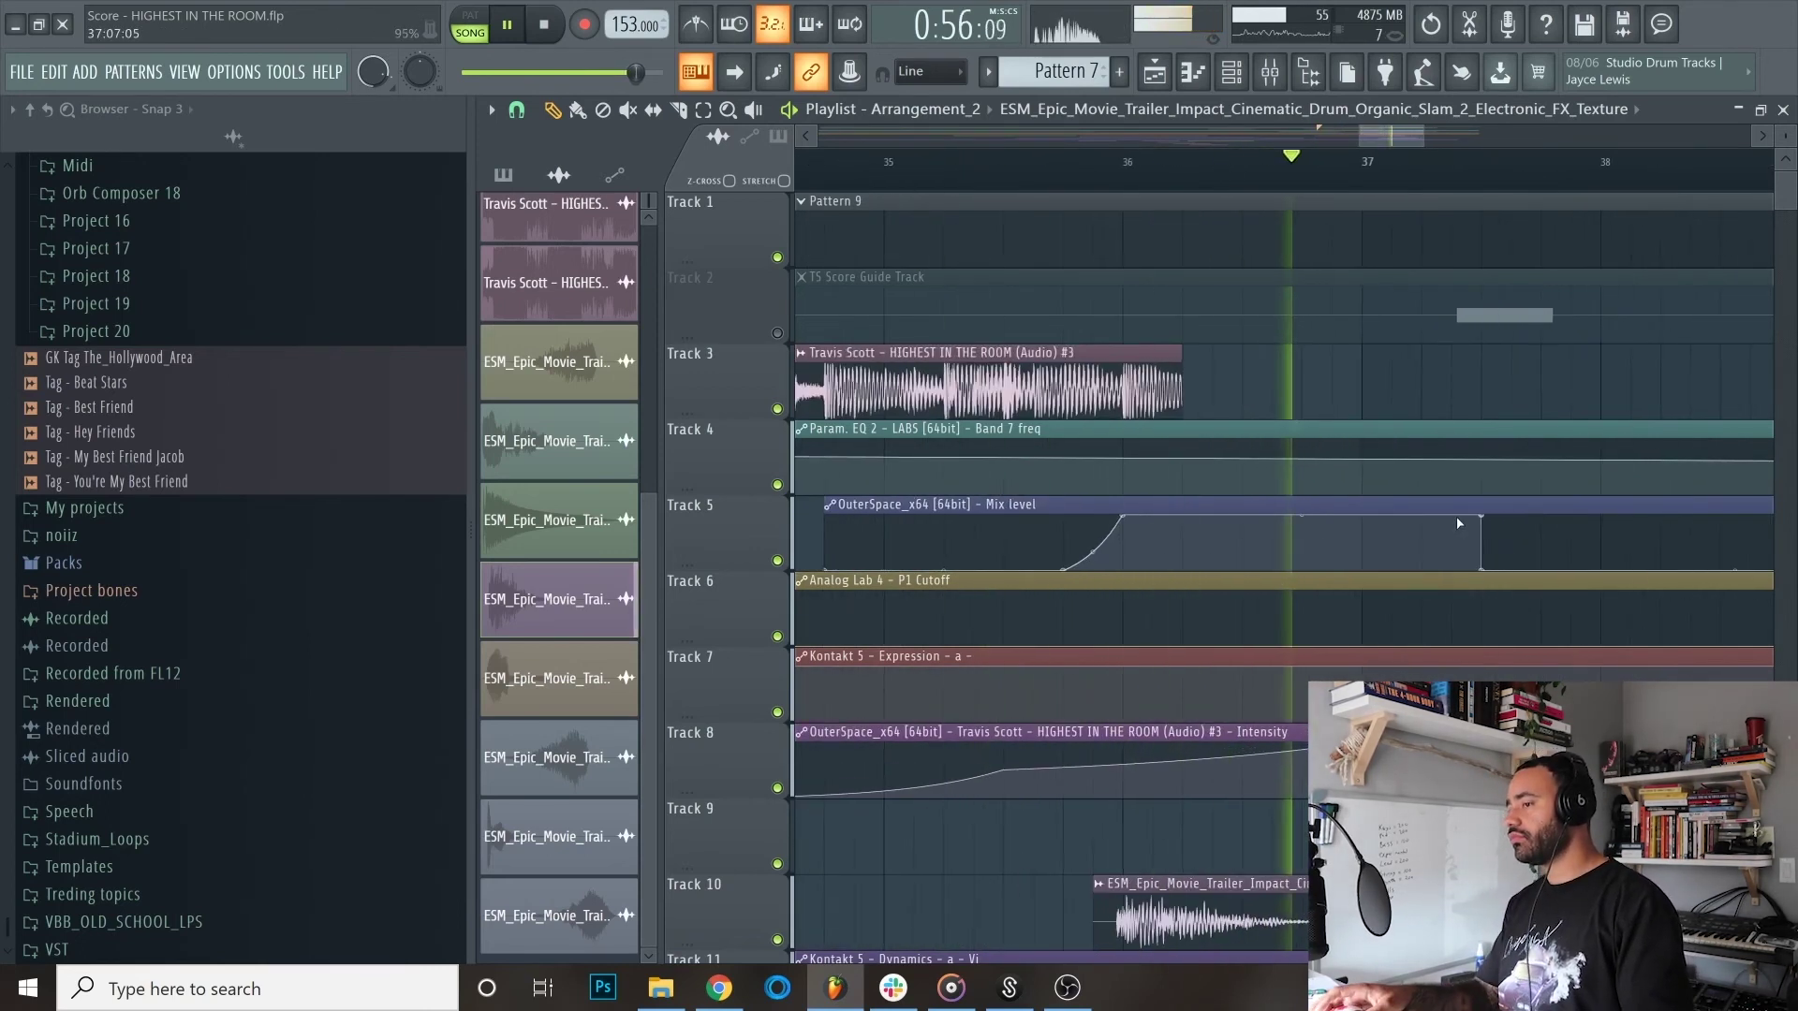
key("space")
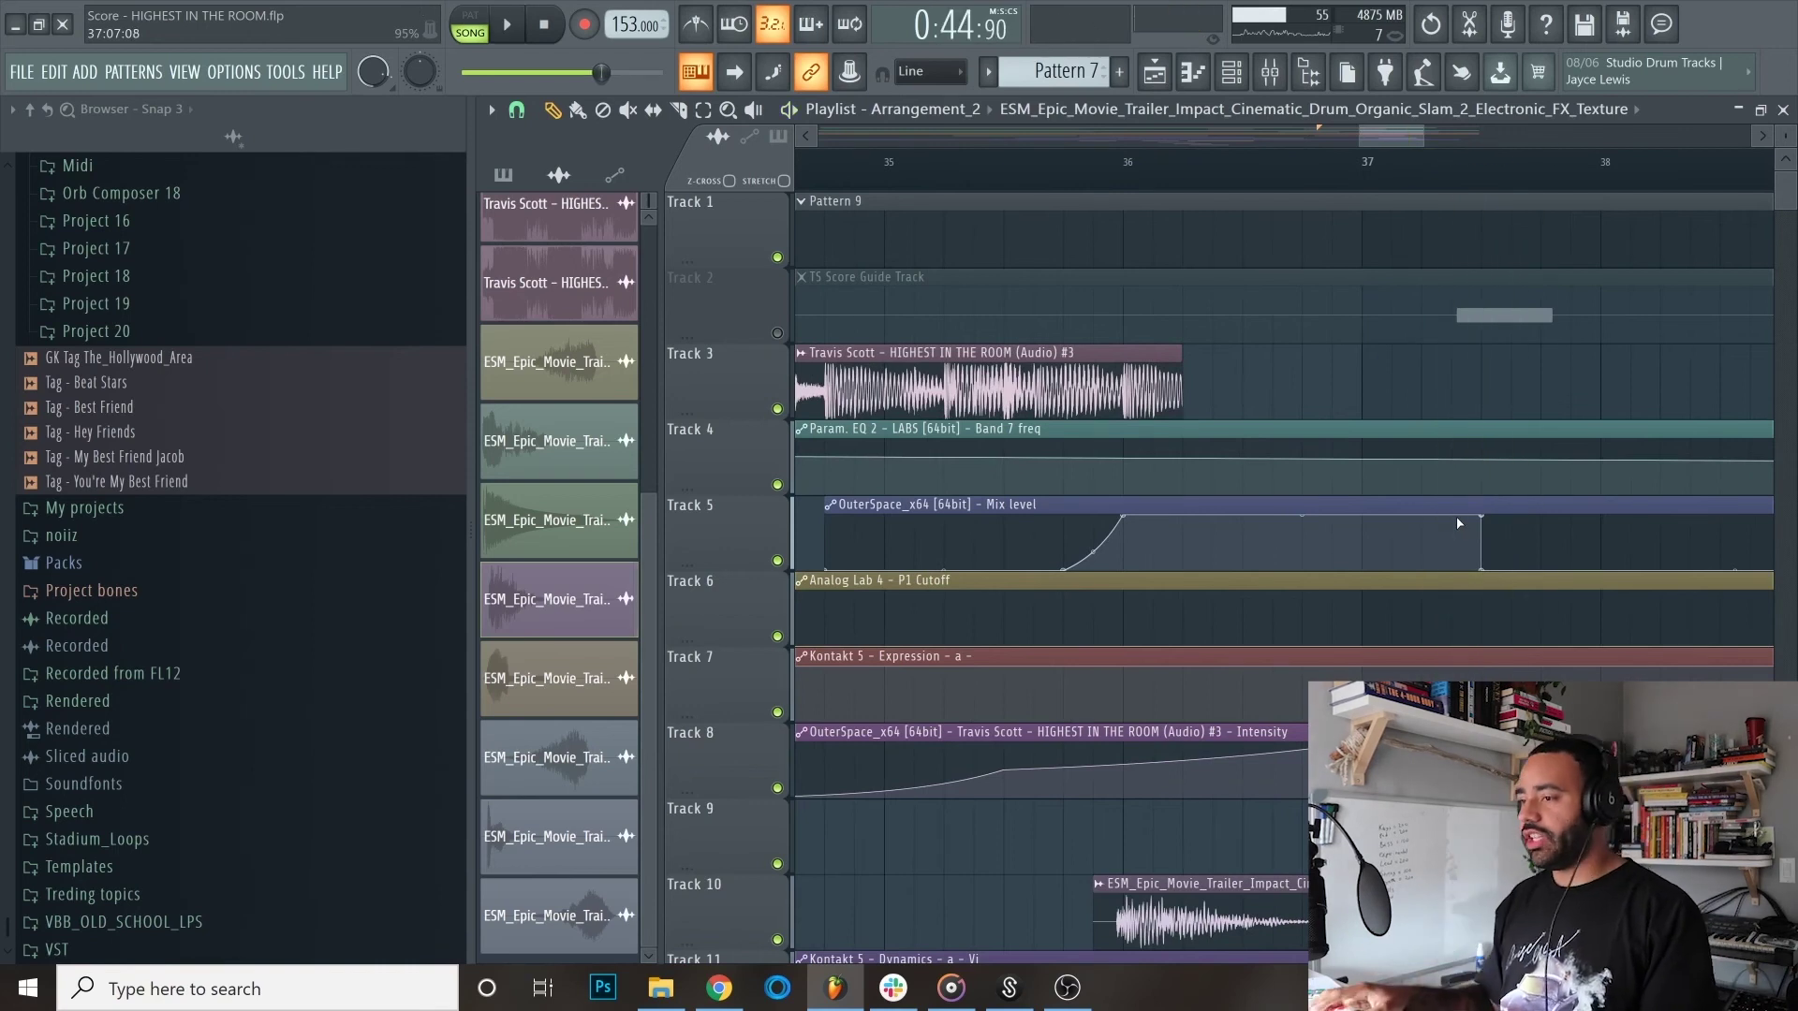
scroll(1456, 516, "down", 1)
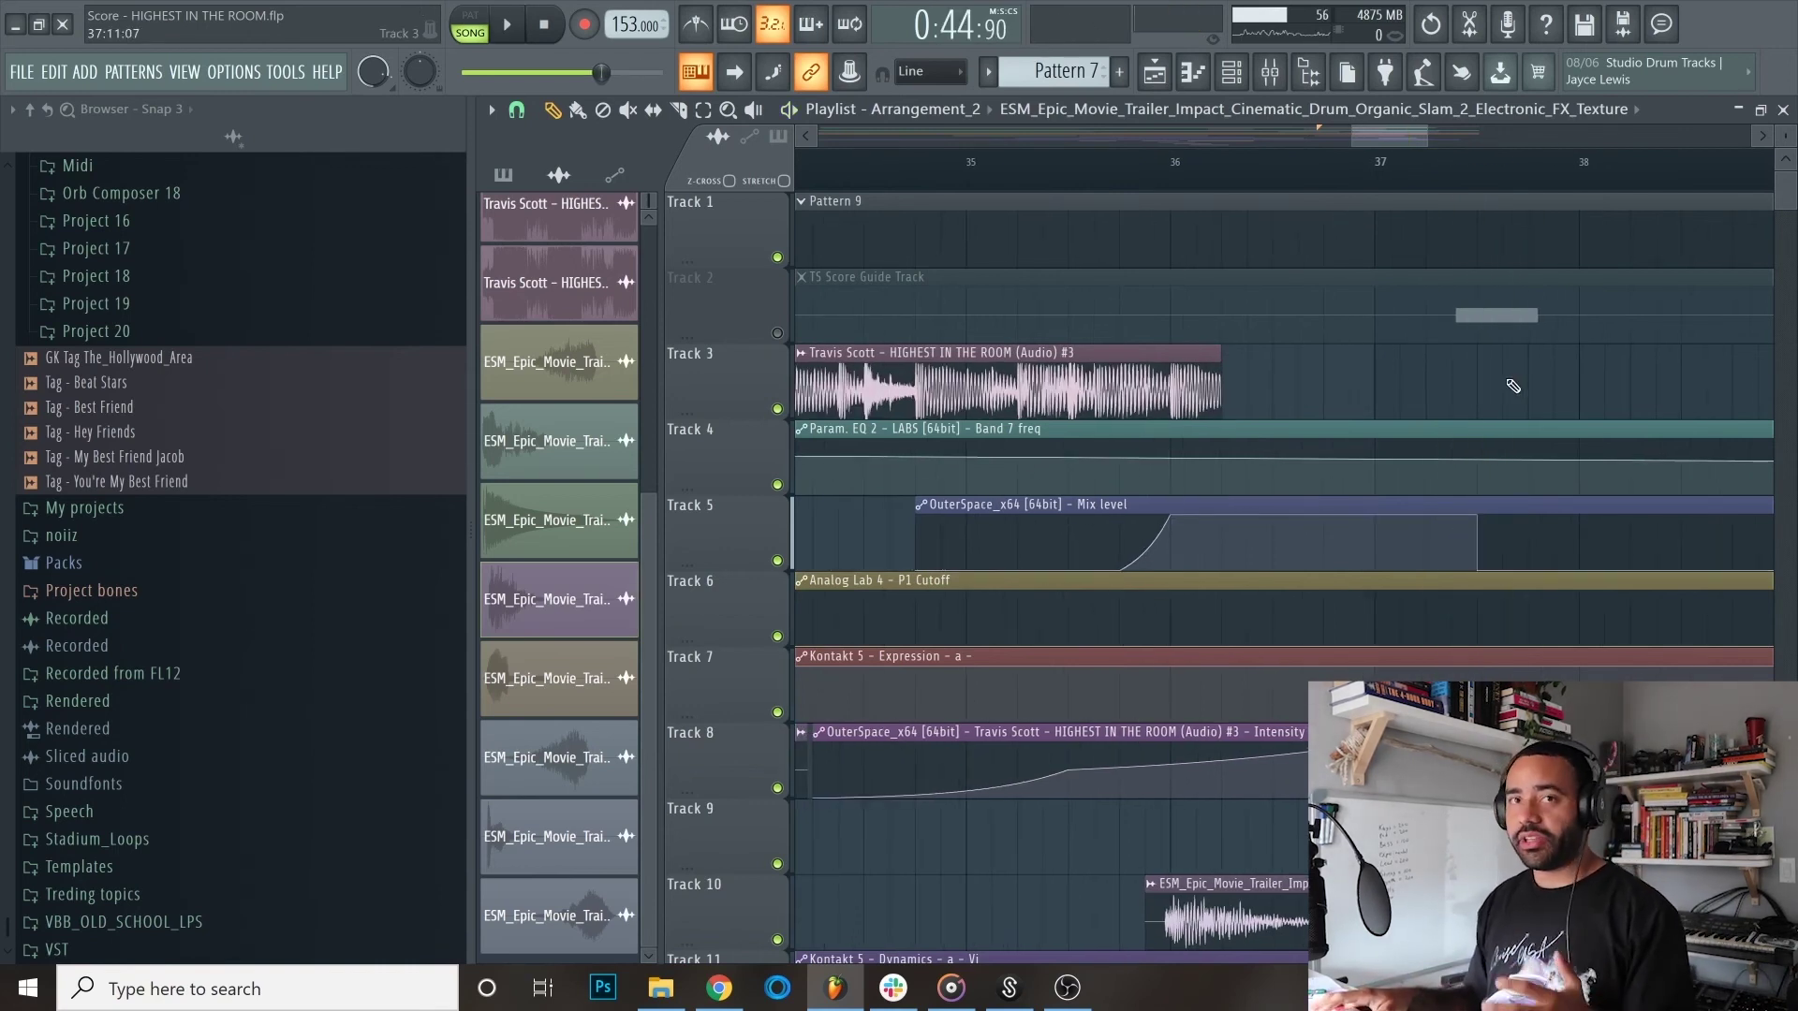
scroll(1501, 378, "down", 3)
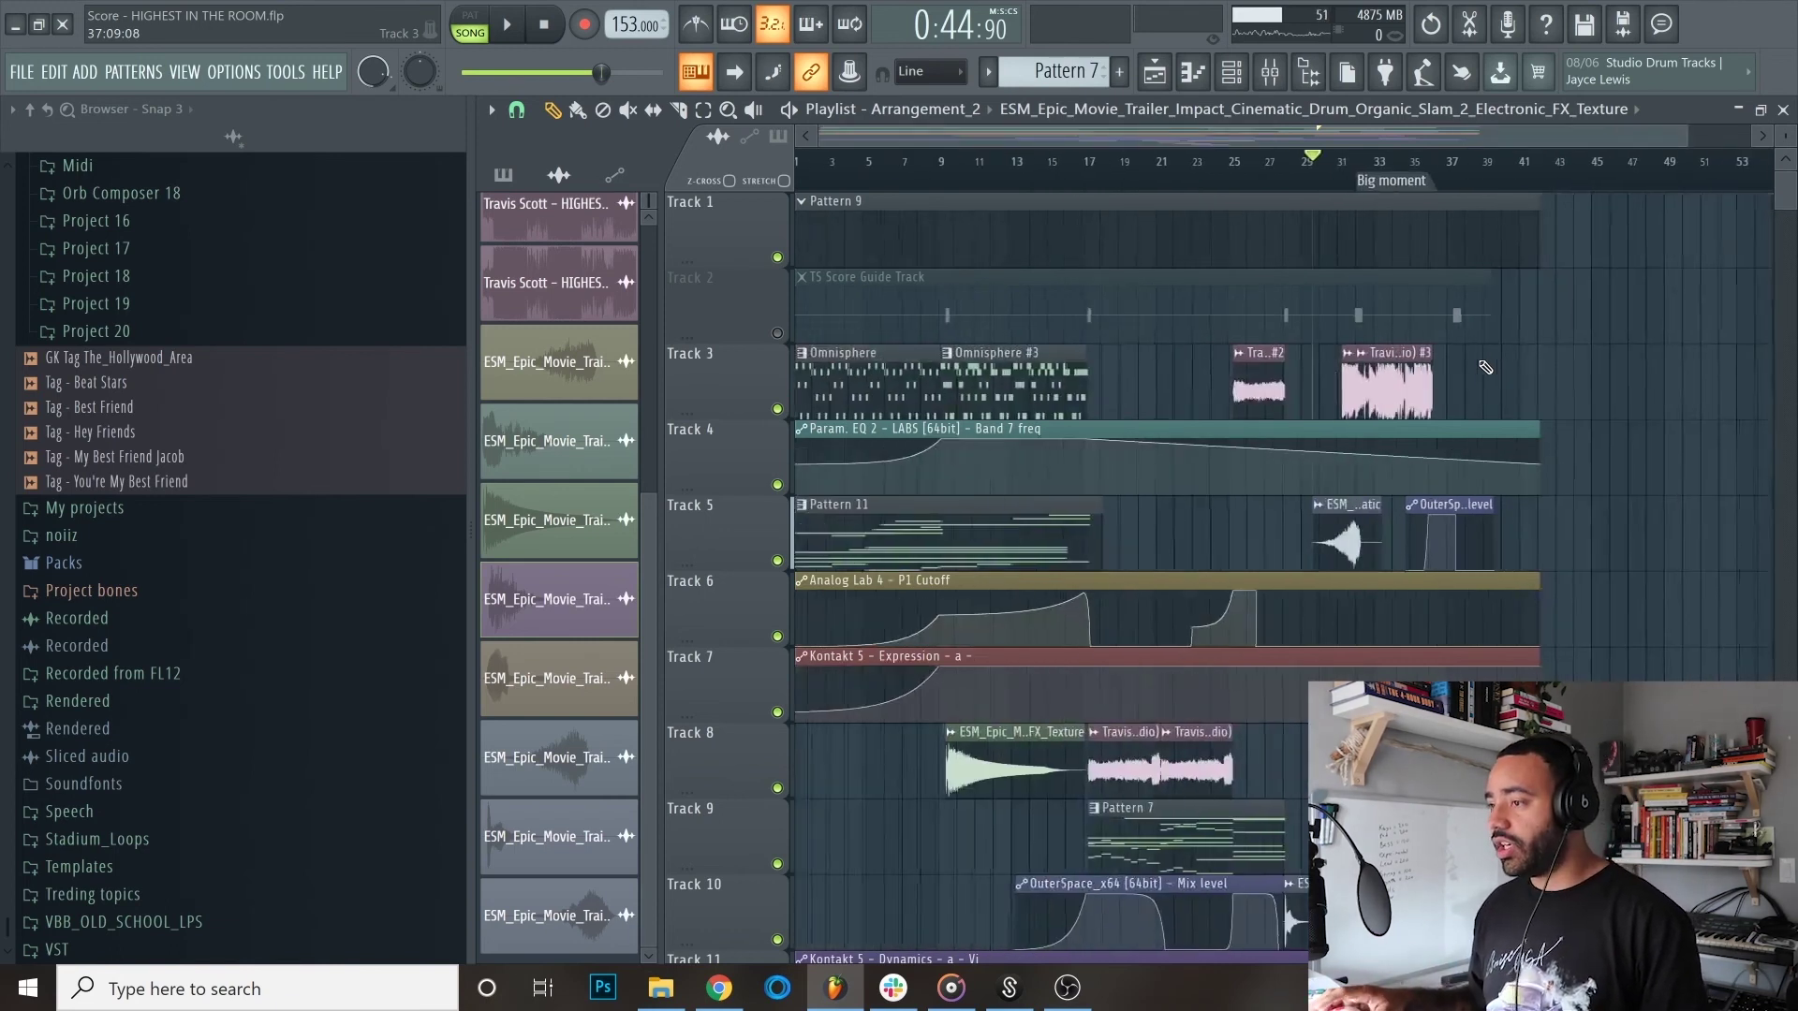
Step: Move the playhead back to 0:00:00 at the start of the trailer arrangement
key("Home")
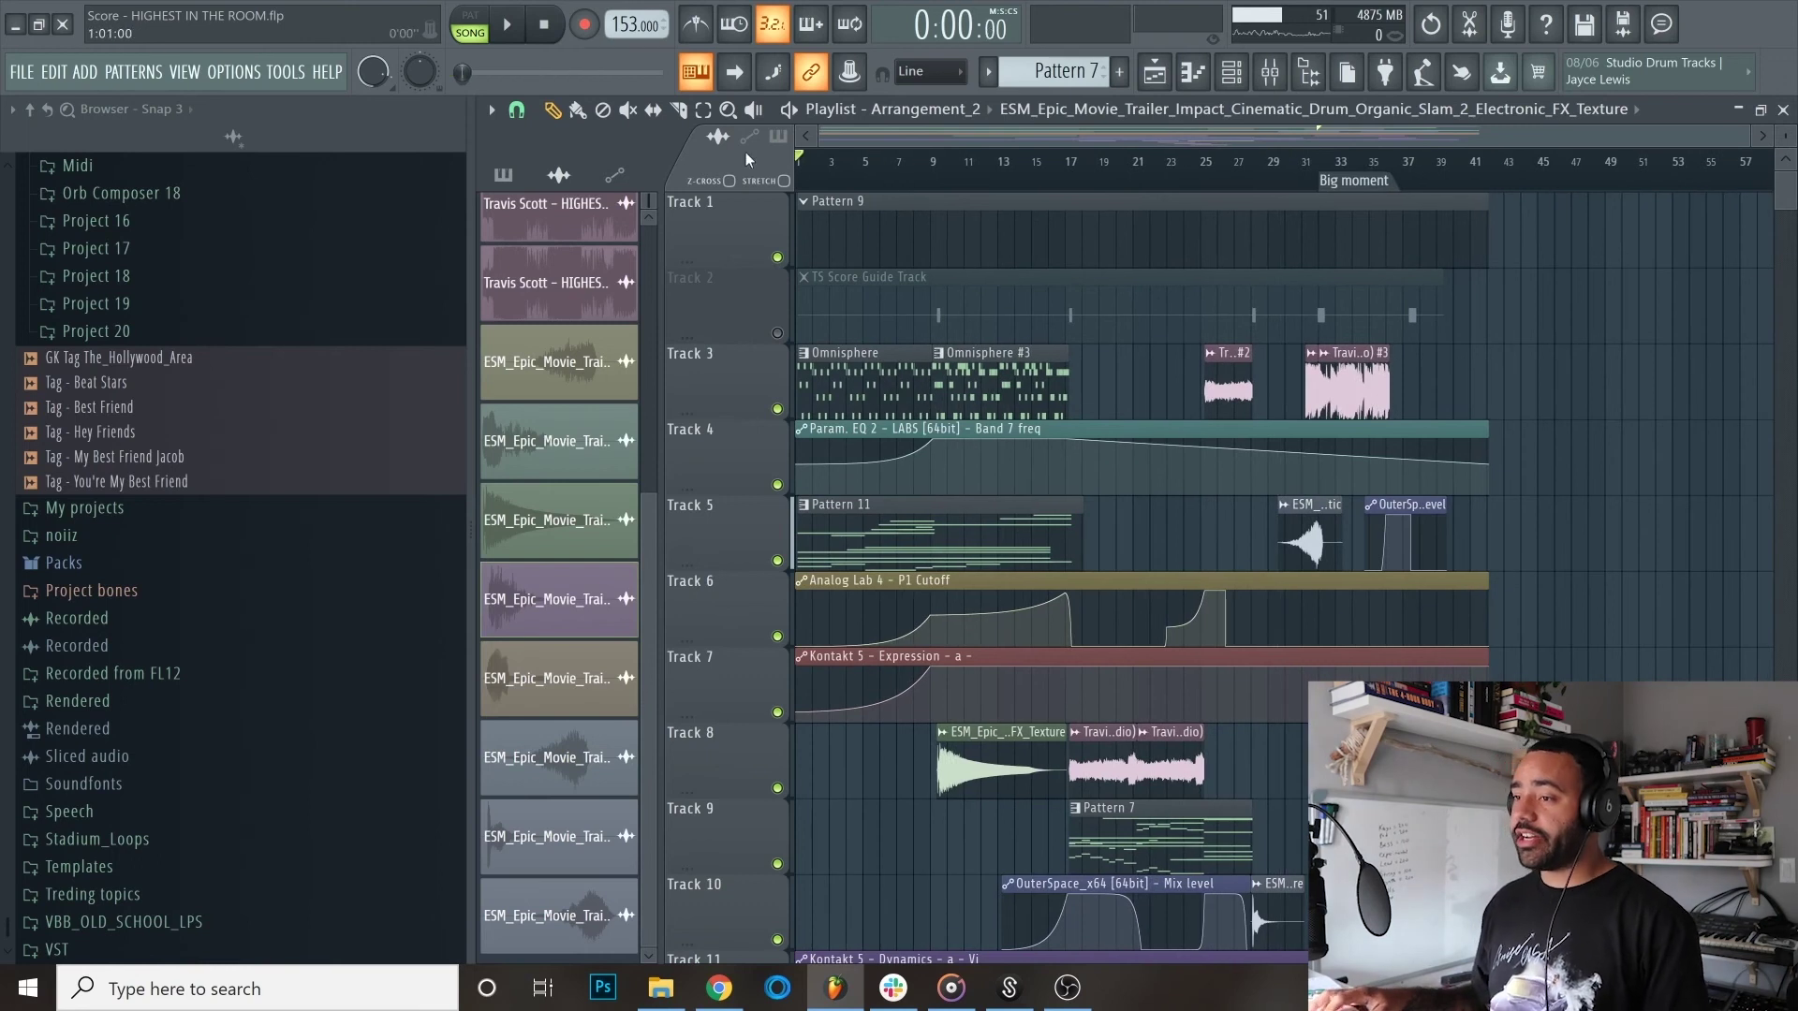